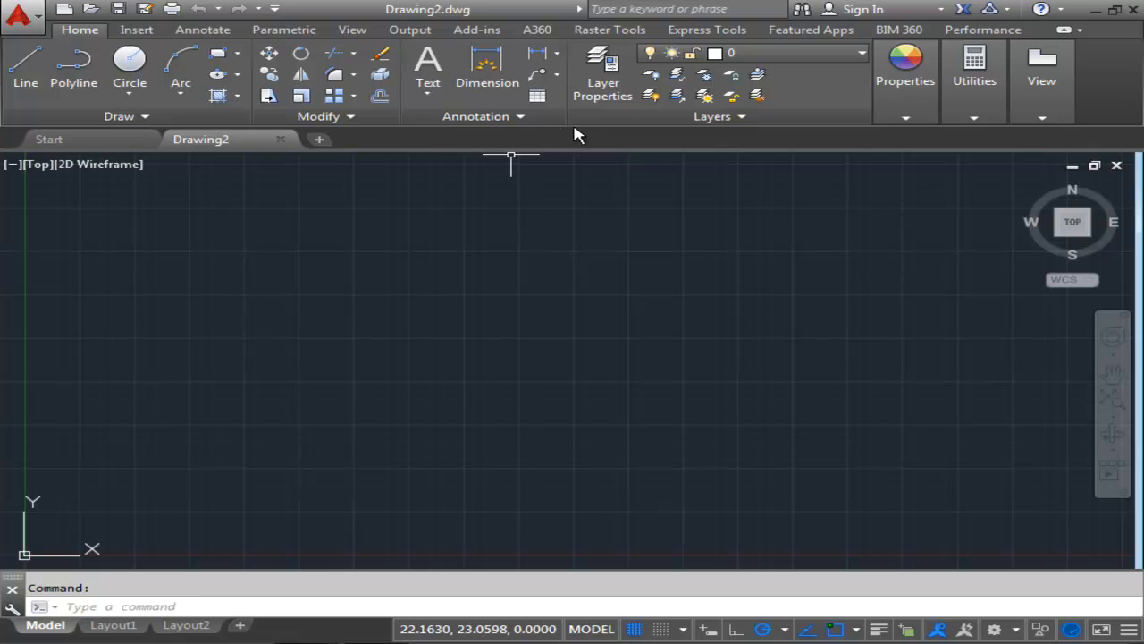
Create a new layer named Object and set its color to 7 (white).
{"action": "left_click", "coordinate": [600, 79]}
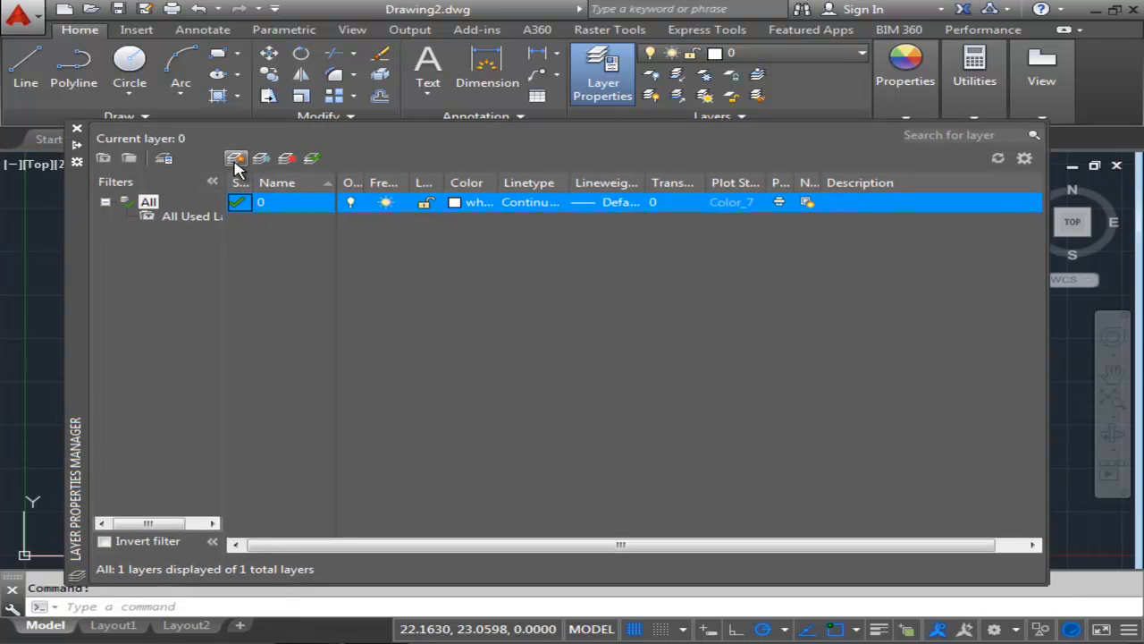
{"action": "left_click", "coordinate": [236, 161]}
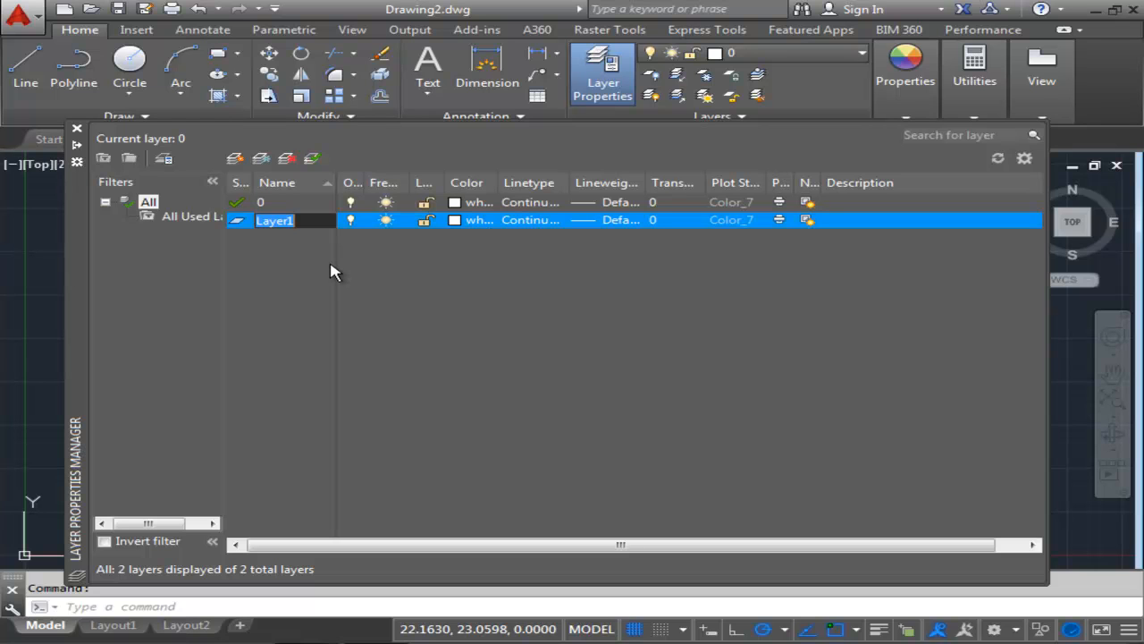
{"action": "type", "text": "Object"}
{"action": "left_click", "coordinate": [455, 221]}
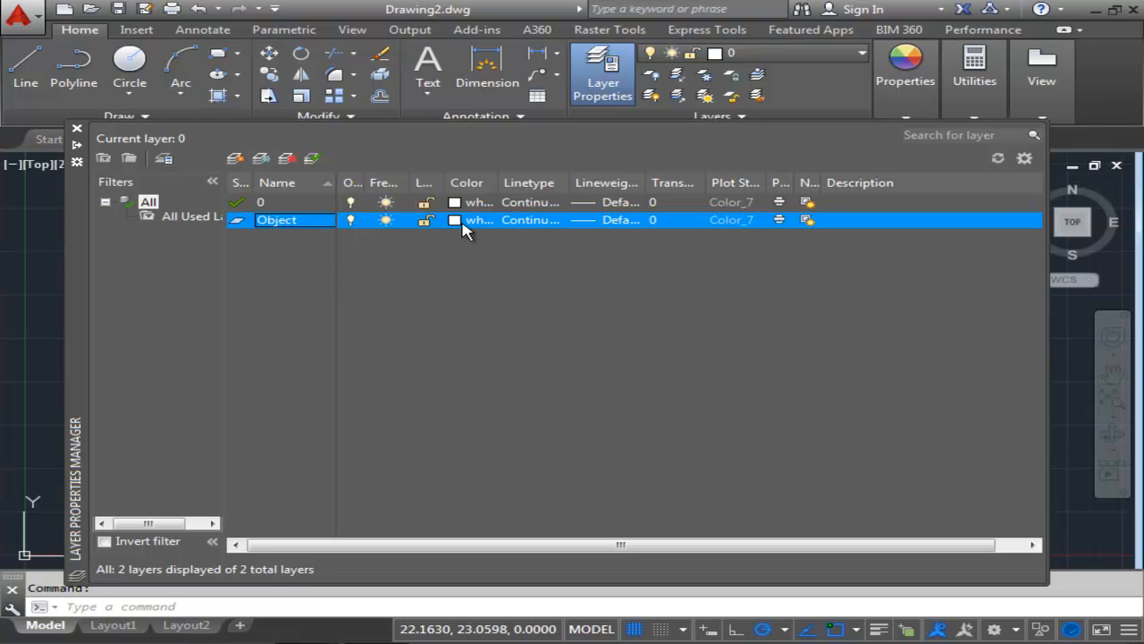
{"action": "type", "text": "7"}
{"action": "key", "text": "Return"}
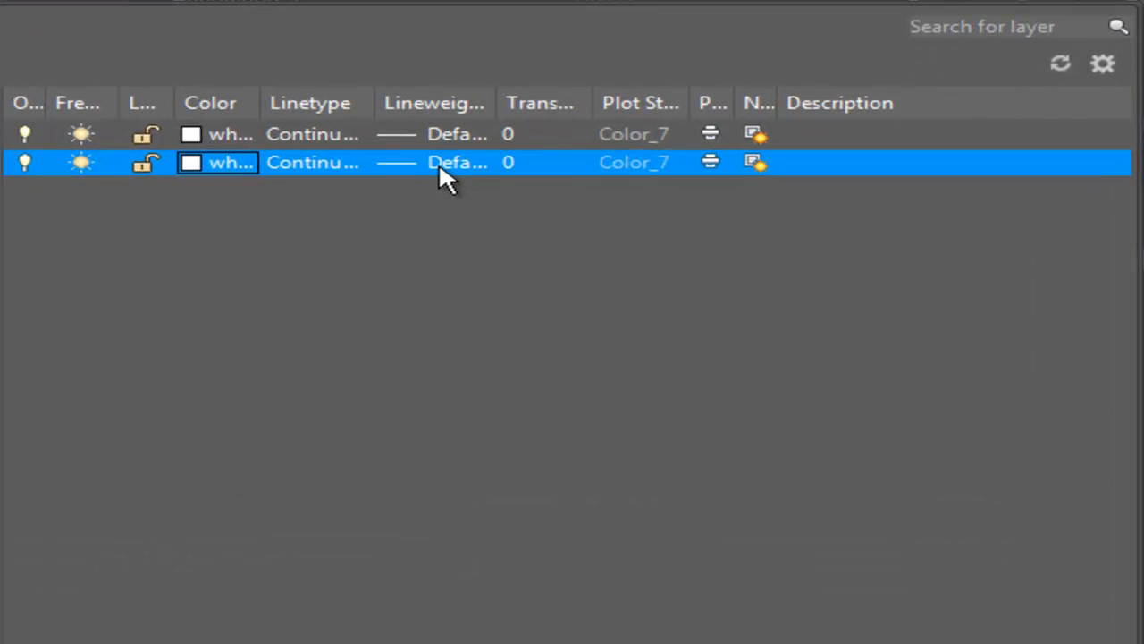
Set the Object layer's lineweight to 0.60 mm.
{"action": "left_click", "coordinate": [612, 229]}
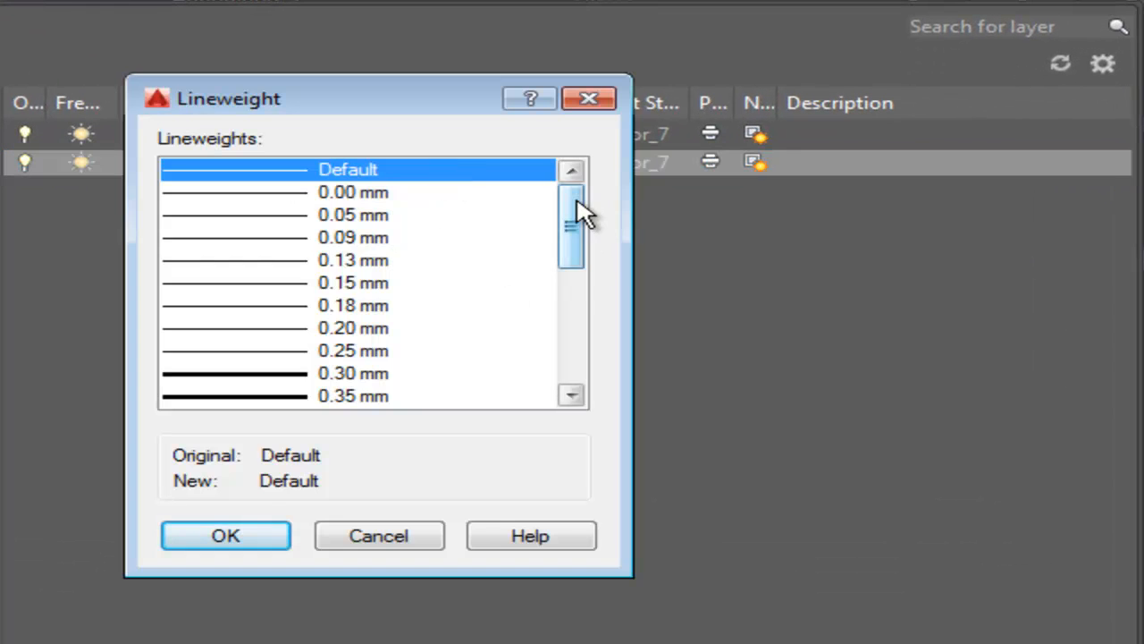
{"action": "left_click_drag", "start_coordinate": [580, 212], "coordinate": [593, 250]}
{"action": "left_click", "coordinate": [400, 374]}
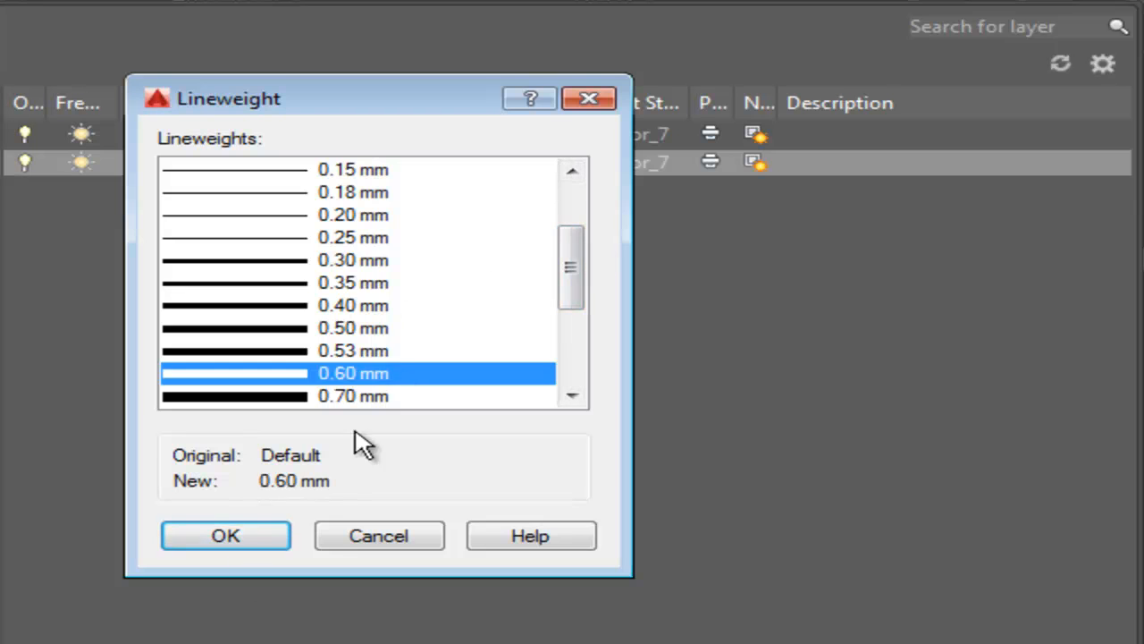
{"action": "left_click", "coordinate": [215, 542]}
Enter the description Object Lines for the Object layer.
{"action": "left_click", "coordinate": [804, 164]}
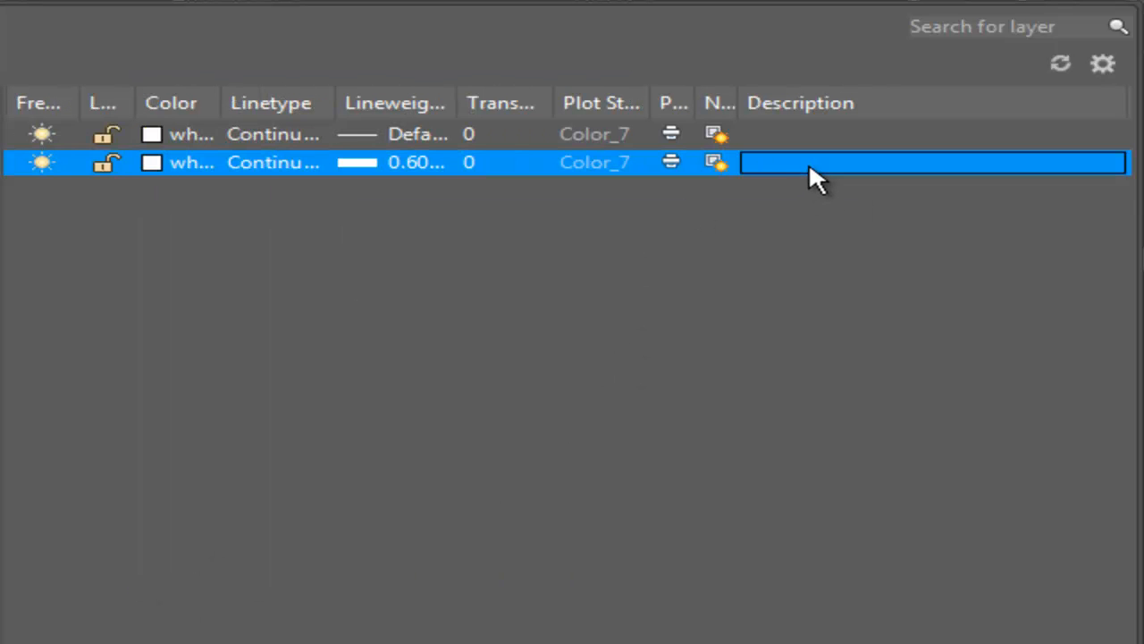
{"action": "left_click", "coordinate": [751, 163]}
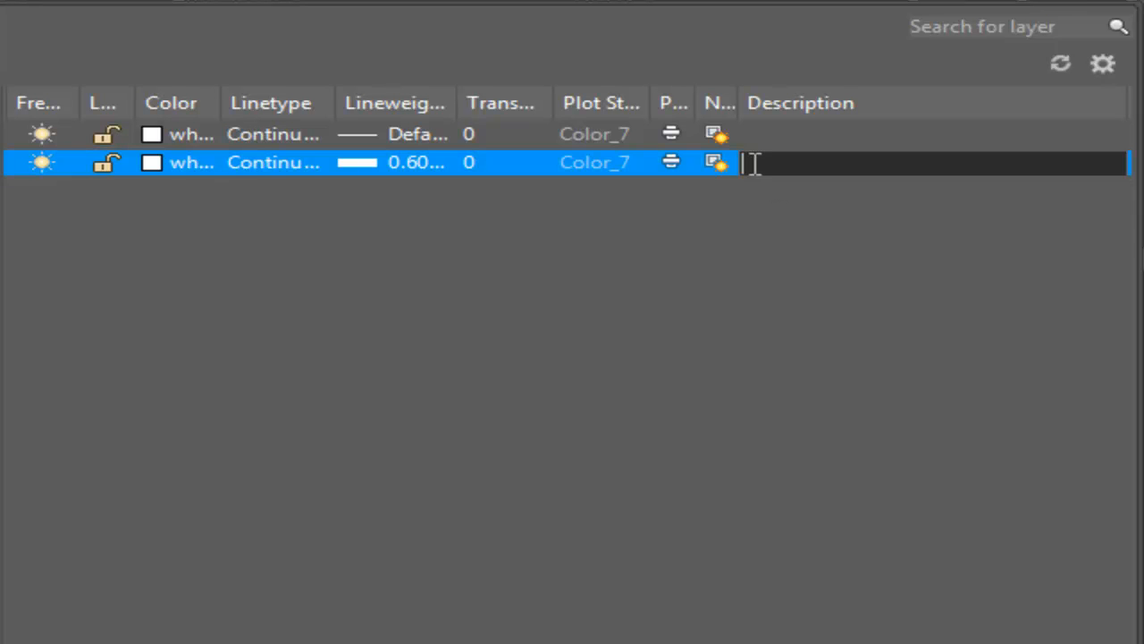
{"action": "type", "text": "OOb"}
{"action": "key", "text": "BackSpace"}
{"action": "key", "text": "BackSpace"}
{"action": "type", "text": "bj"}
{"action": "key", "text": "BackSpace"}
{"action": "type", "text": "ject Lines"}
{"action": "key", "text": "Return"}
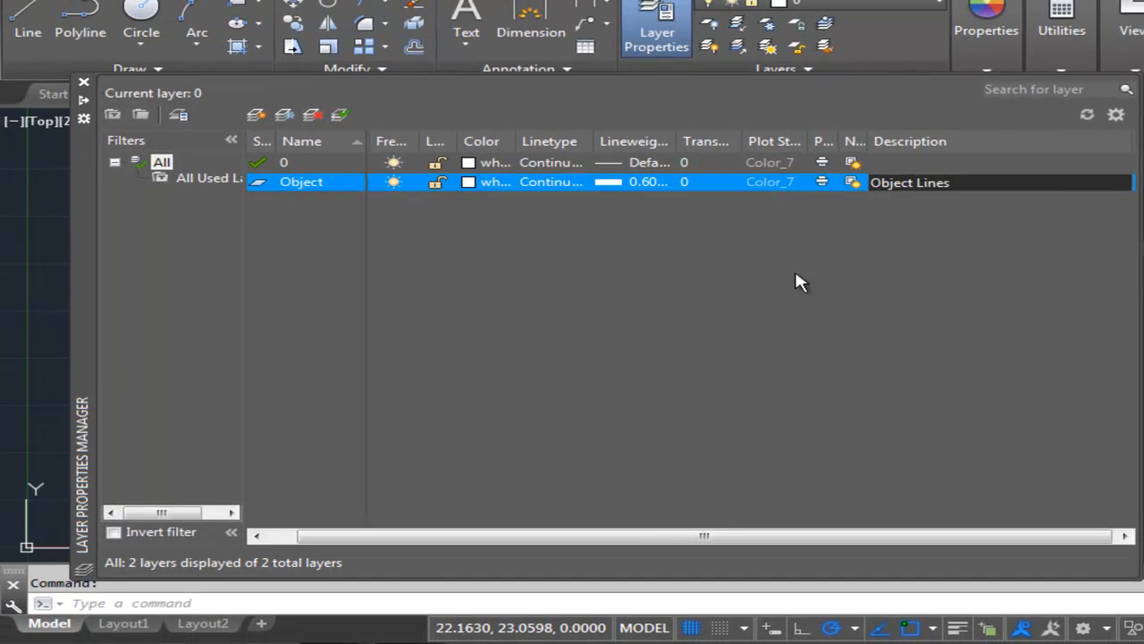
Create a new layer named Hidden and set its color to 1 (red).
{"action": "left_click", "coordinate": [255, 116]}
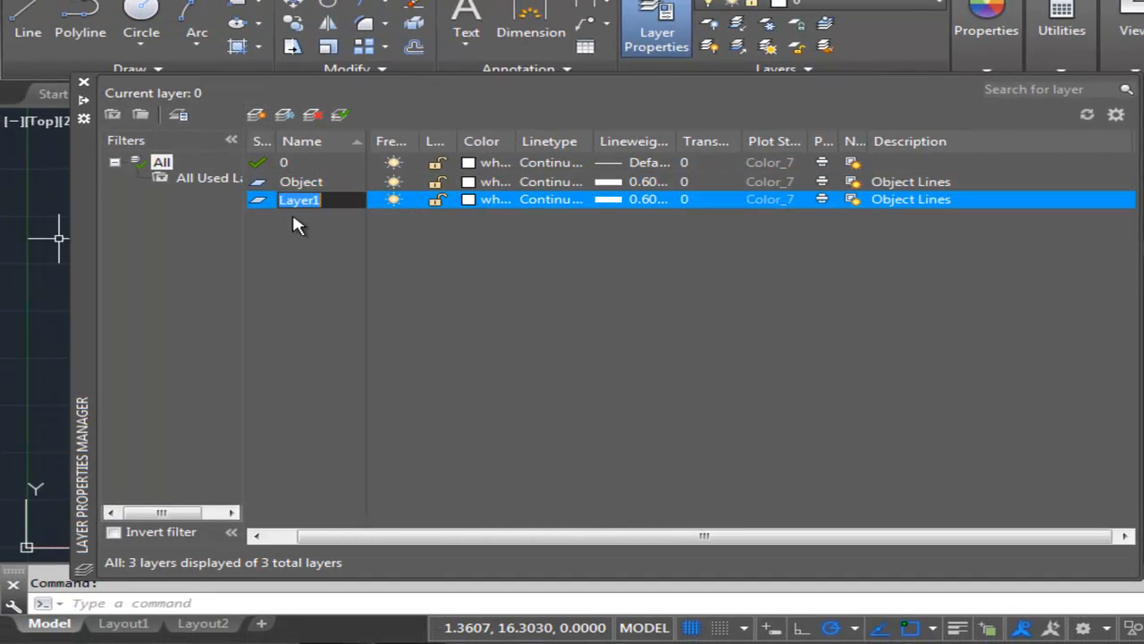
{"action": "type", "text": "Hidden"}
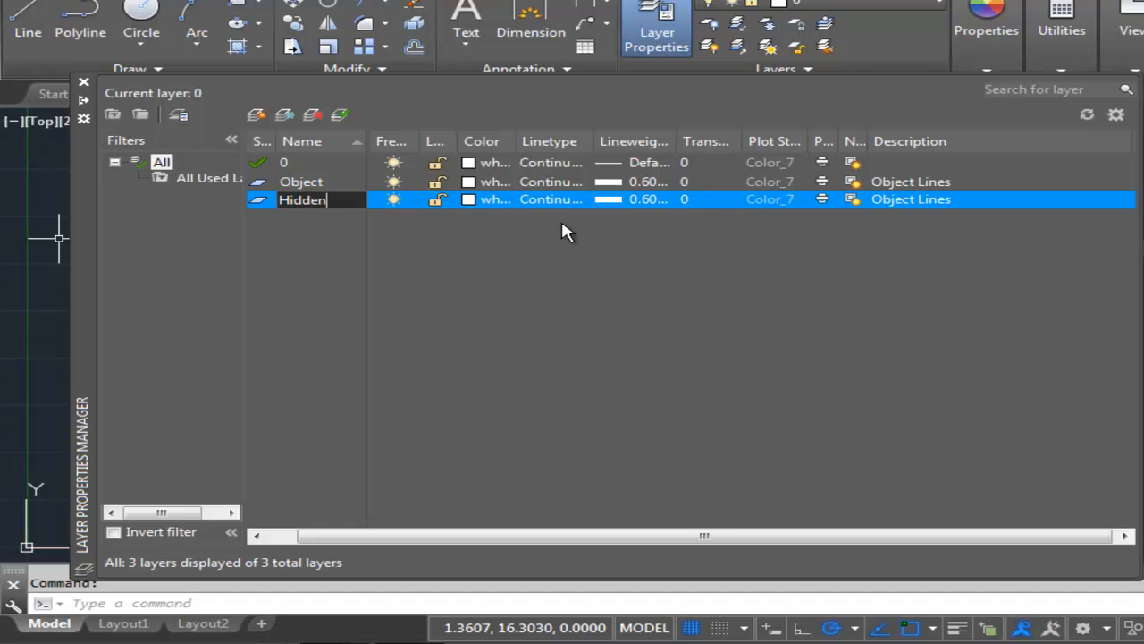
{"action": "left_click", "coordinate": [496, 202]}
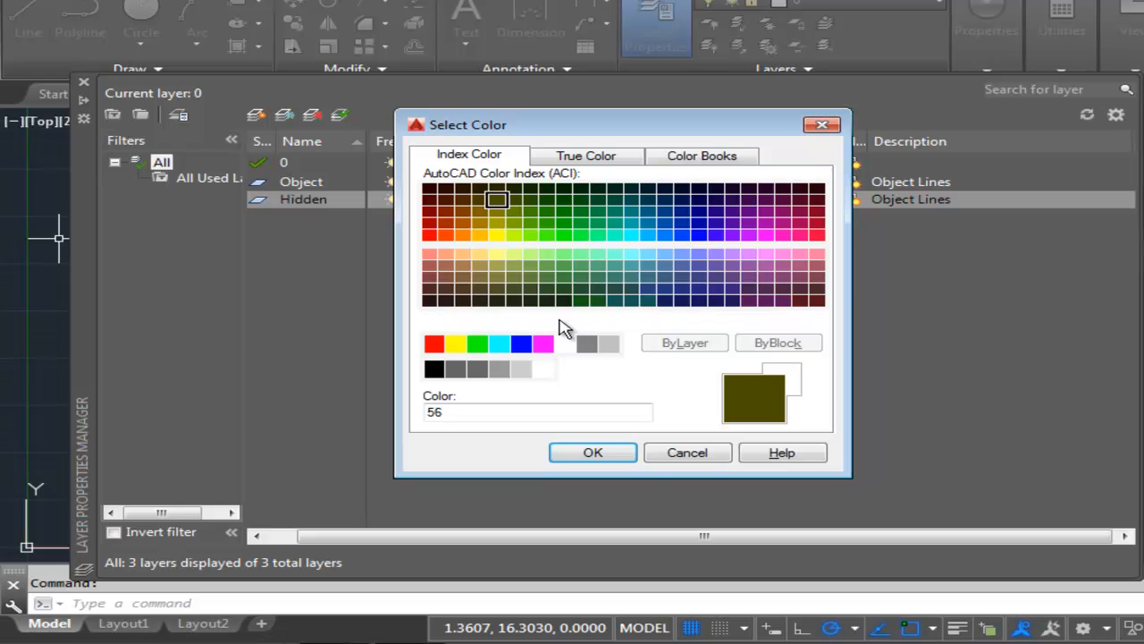
{"action": "double_click", "coordinate": [471, 412]}
{"action": "type", "text": "14"}
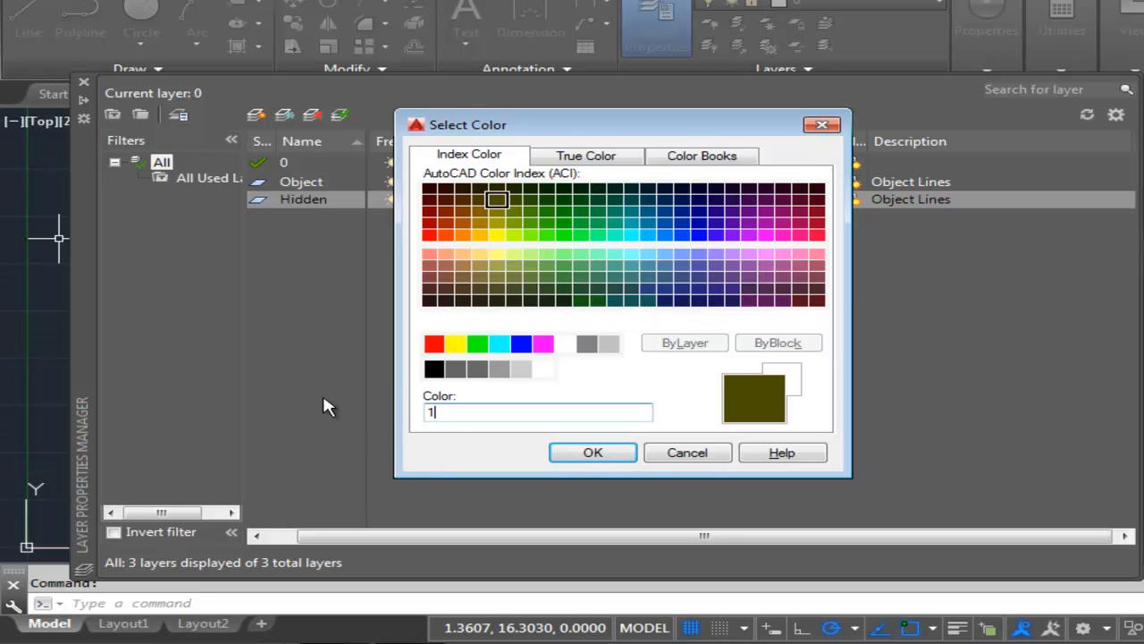
{"action": "key", "text": "Return"}
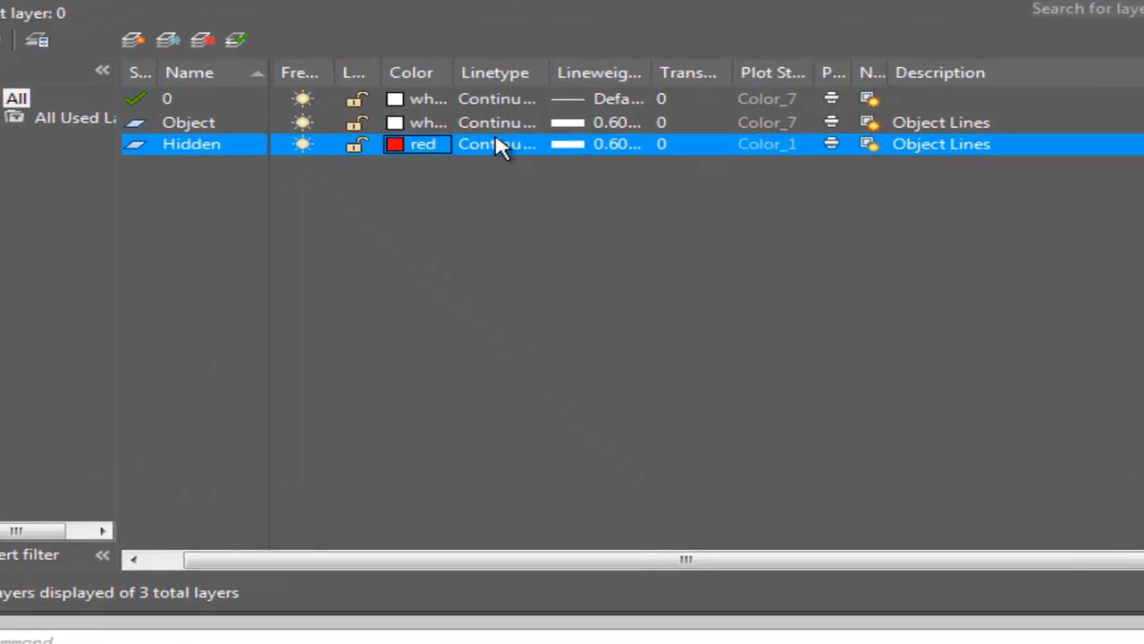
Load the HIDDEN linetype and assign it to the Hidden layer.
{"action": "left_click", "coordinate": [558, 198]}
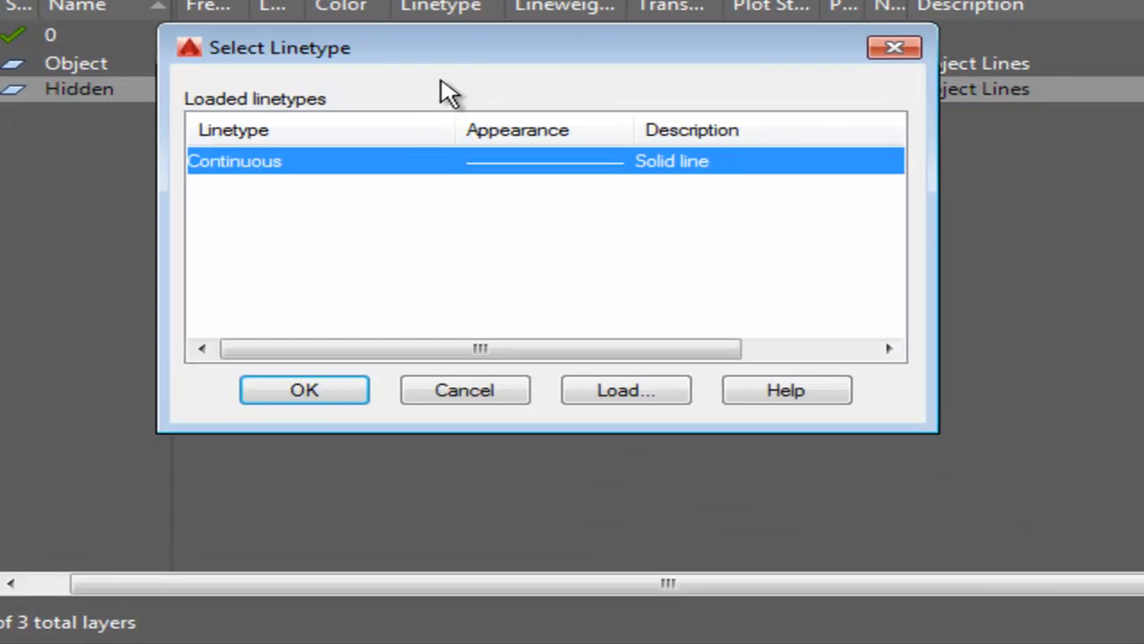
{"action": "left_click", "coordinate": [645, 398]}
{"action": "left_click_drag", "start_coordinate": [889, 178], "coordinate": [883, 306]}
{"action": "left_click", "coordinate": [215, 268]}
{"action": "left_click", "coordinate": [398, 422]}
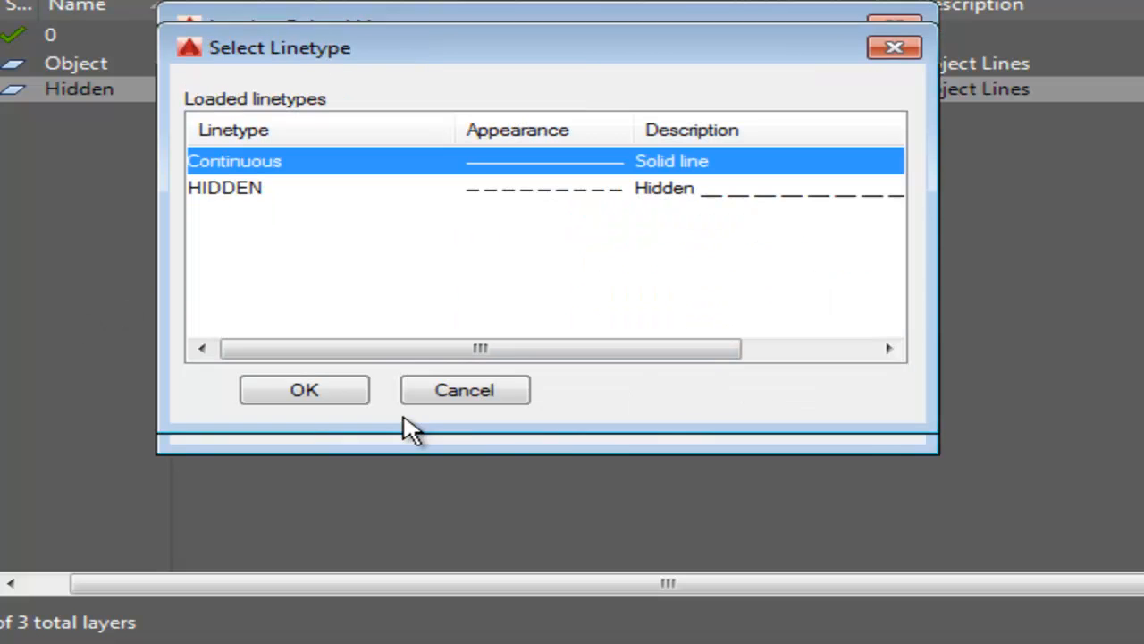
{"action": "left_click", "coordinate": [225, 190]}
{"action": "left_click", "coordinate": [352, 399]}
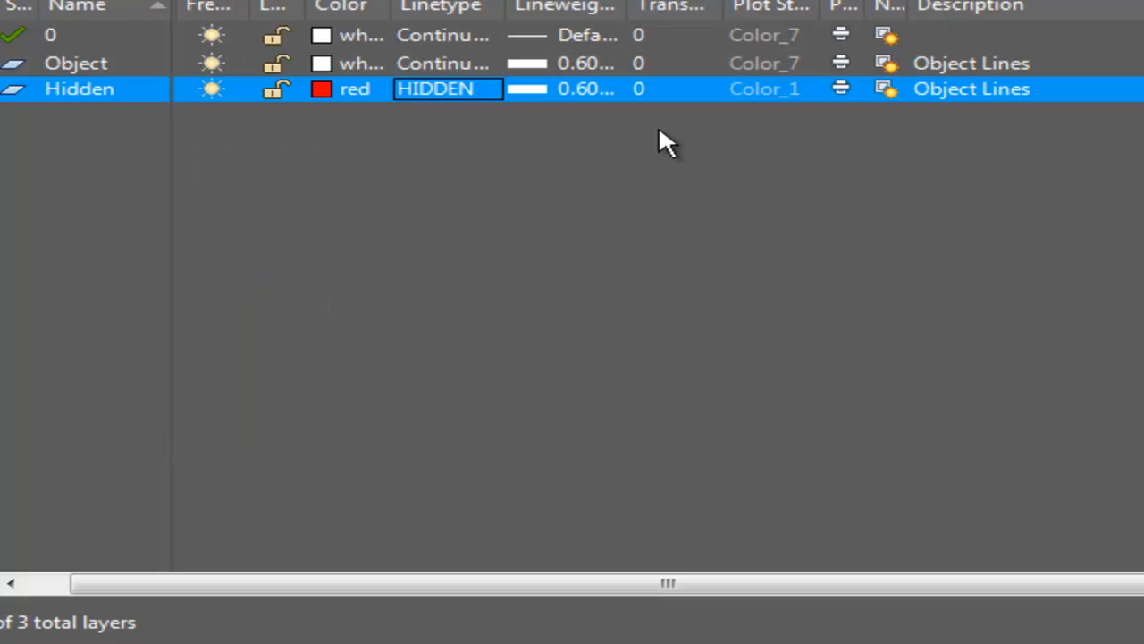
Set the Hidden layer's lineweight to 0.30 mm.
{"action": "left_click", "coordinate": [589, 87]}
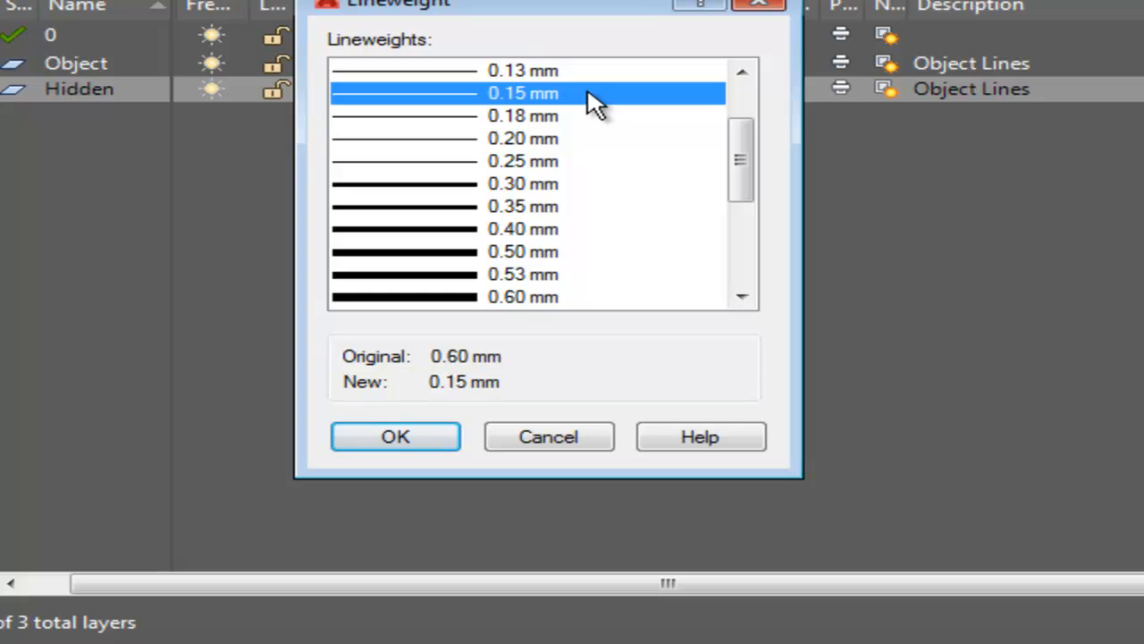
{"action": "left_click", "coordinate": [520, 186]}
{"action": "left_click", "coordinate": [421, 439]}
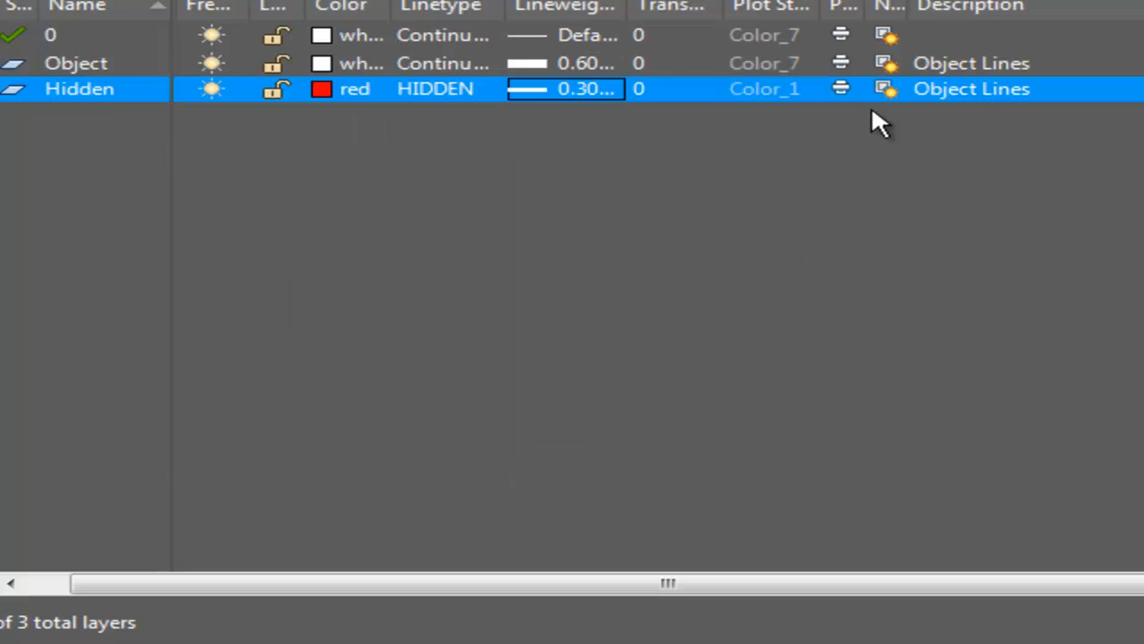
Change the Hidden layer's description to Hidden Lines.
{"action": "left_click", "coordinate": [977, 89]}
{"action": "left_click", "coordinate": [928, 89]}
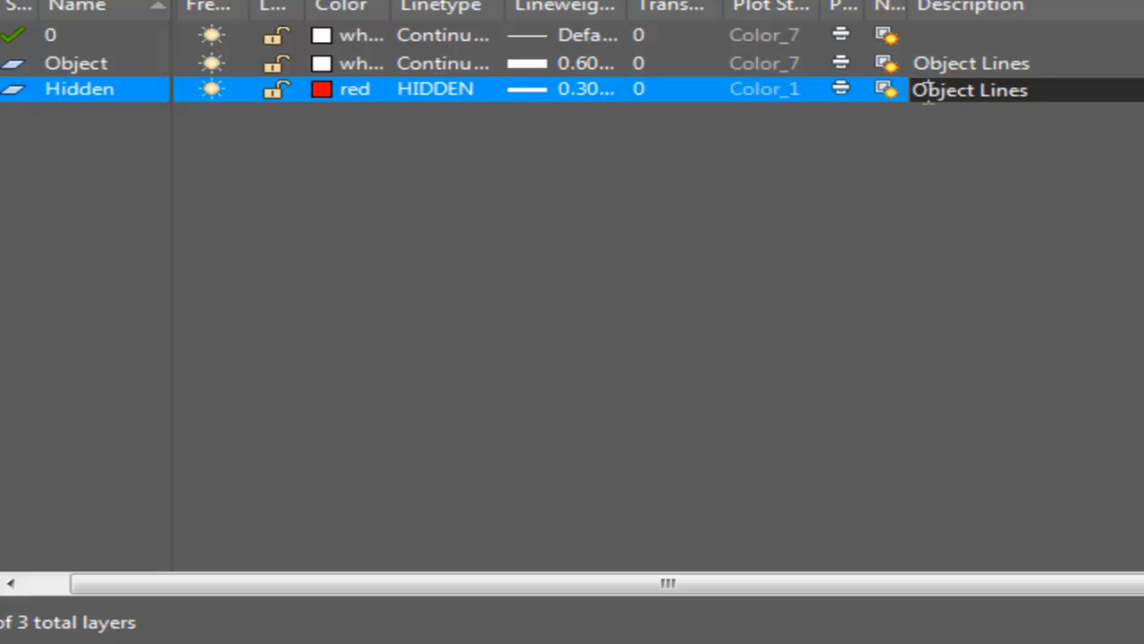
{"action": "left_click_drag", "start_coordinate": [976, 93], "coordinate": [733, 97]}
{"action": "type", "text": "Hidden"}
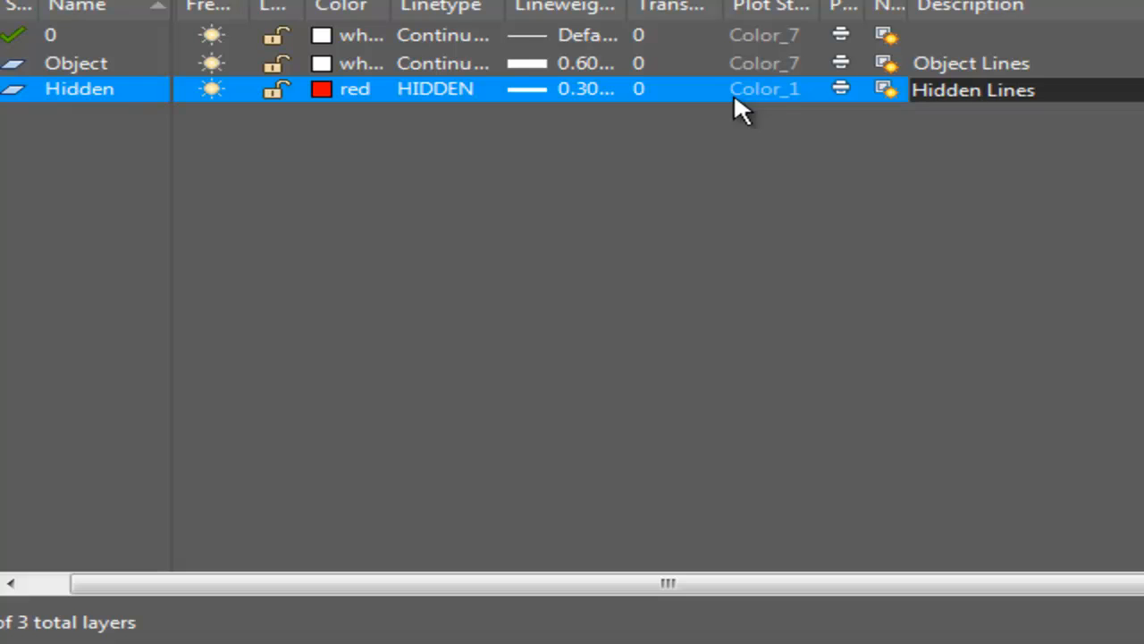
{"action": "key", "text": "Return"}
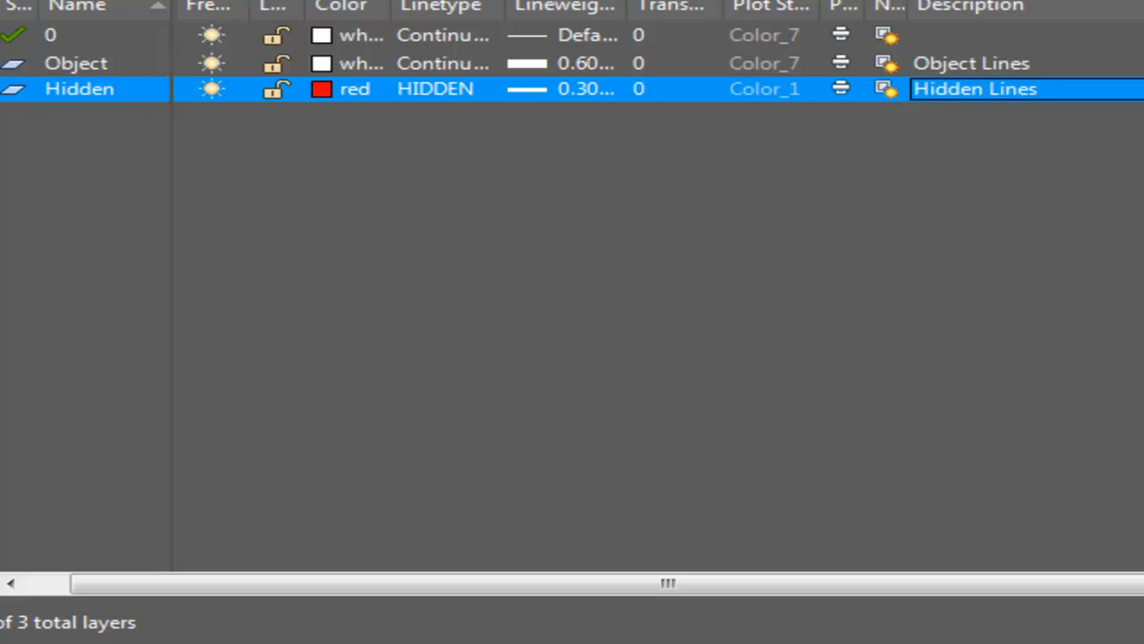
Create a new layer named Center and set its color to yellow.
{"action": "key", "text": "alt+n"}
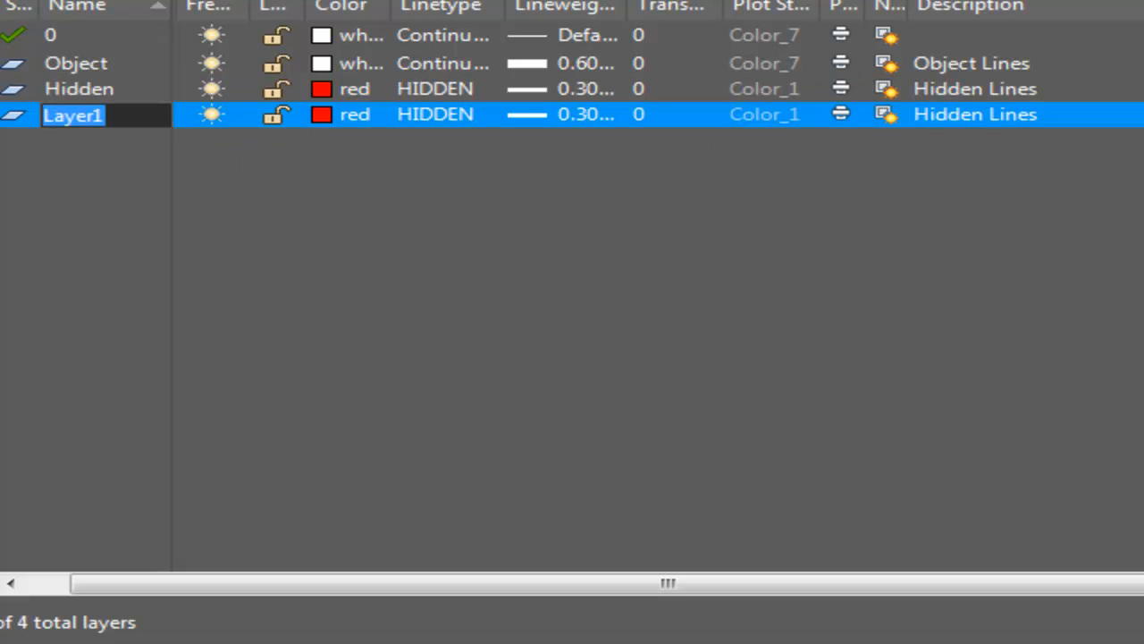
{"action": "type", "text": "Center"}
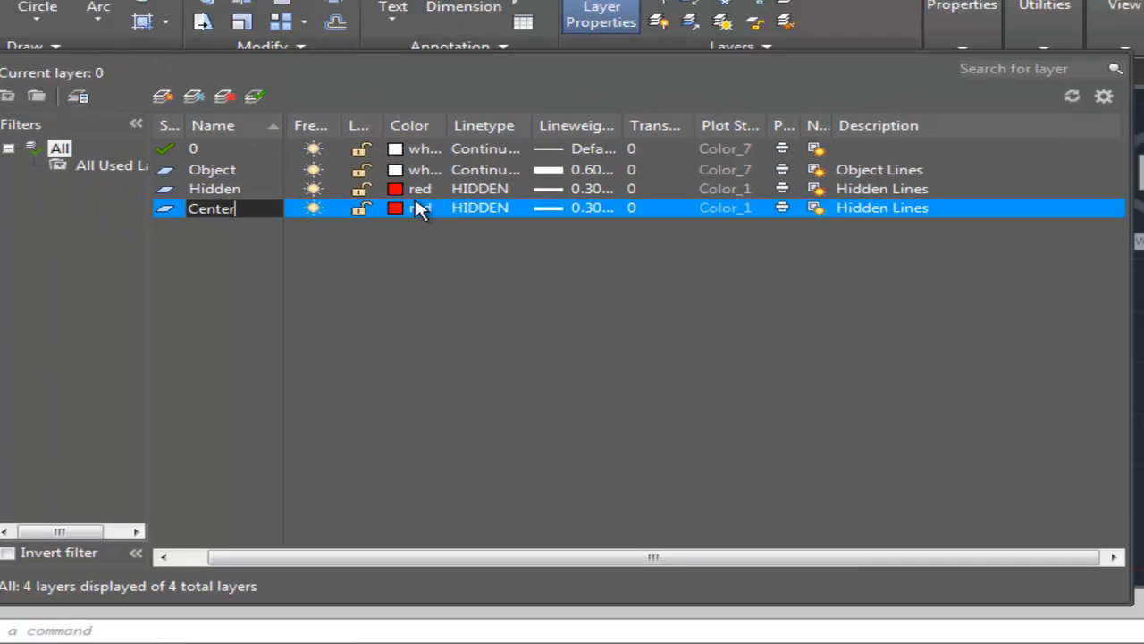
{"action": "left_click", "coordinate": [347, 114]}
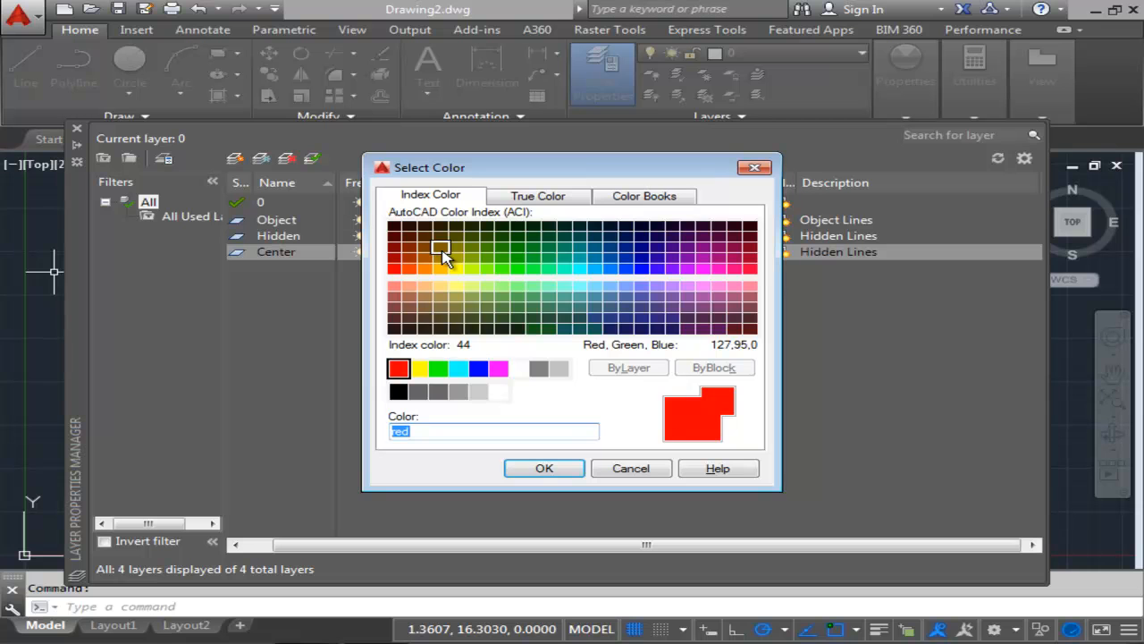
{"action": "double_click", "coordinate": [444, 255]}
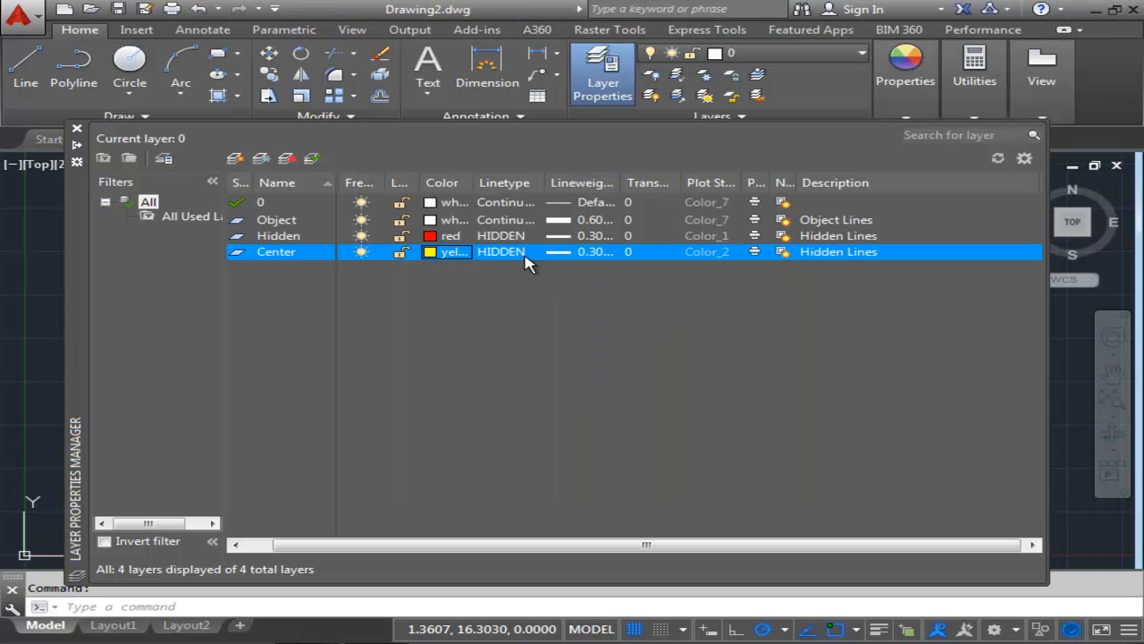
Load the CENTER linetype and assign it to the Center layer.
{"action": "left_click", "coordinate": [519, 257]}
{"action": "left_click", "coordinate": [383, 281]}
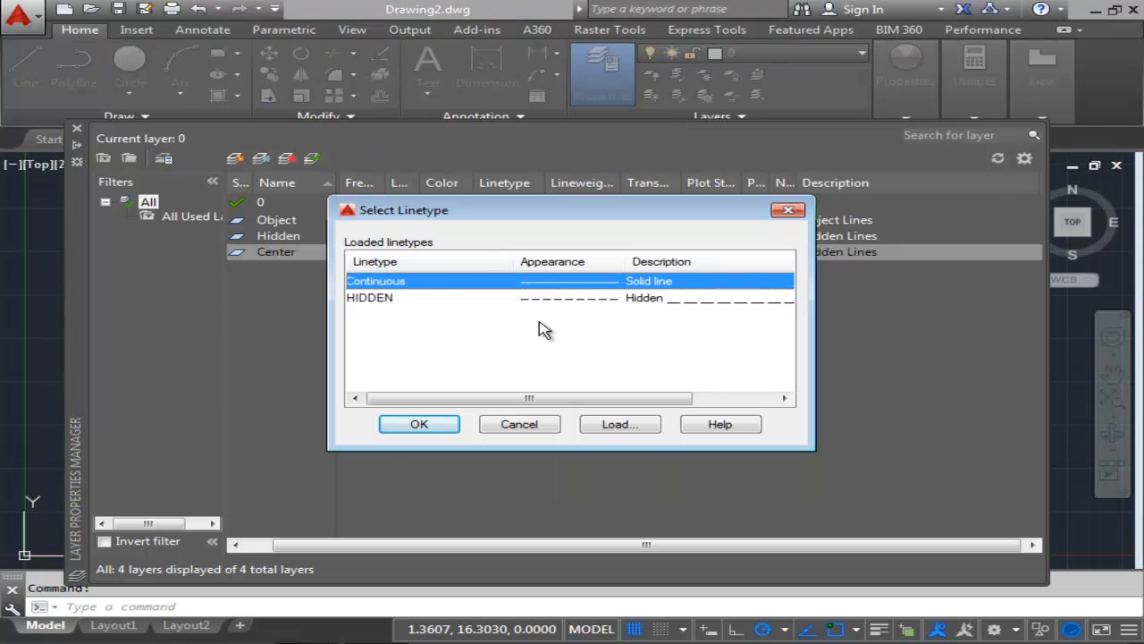
{"action": "left_click", "coordinate": [620, 424]}
{"action": "left_click_drag", "start_coordinate": [785, 293], "coordinate": [785, 342]}
{"action": "left_click", "coordinate": [398, 314]}
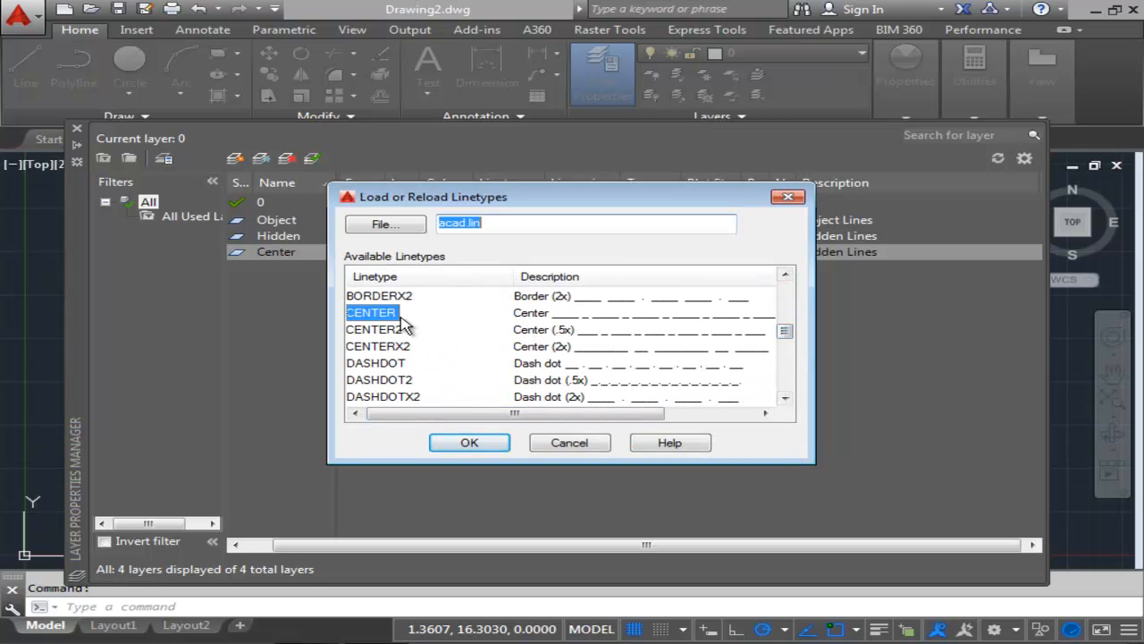
{"action": "left_click", "coordinate": [449, 444]}
{"action": "left_click", "coordinate": [384, 282]}
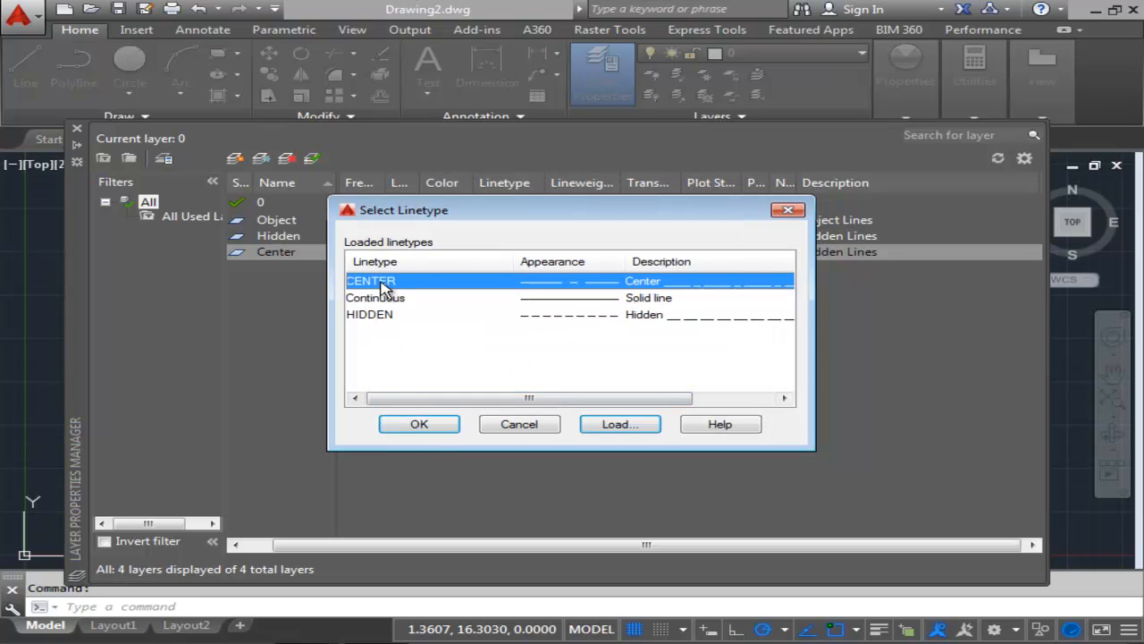
{"action": "left_click", "coordinate": [415, 426]}
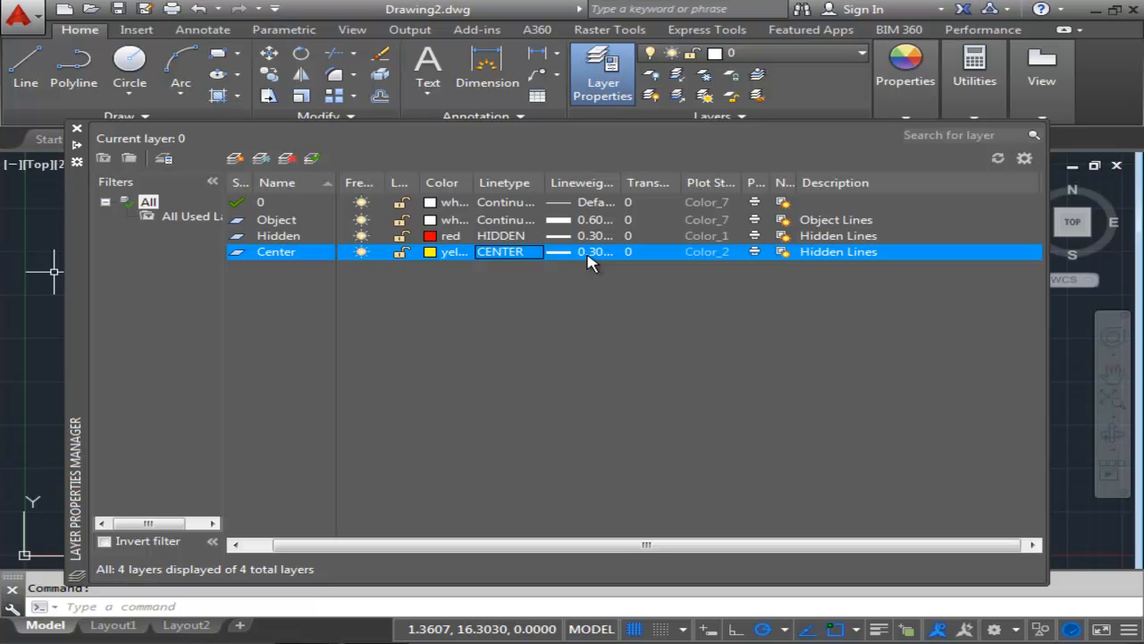
Change the Center layer's description to Centerlines.
{"action": "left_click", "coordinate": [825, 253]}
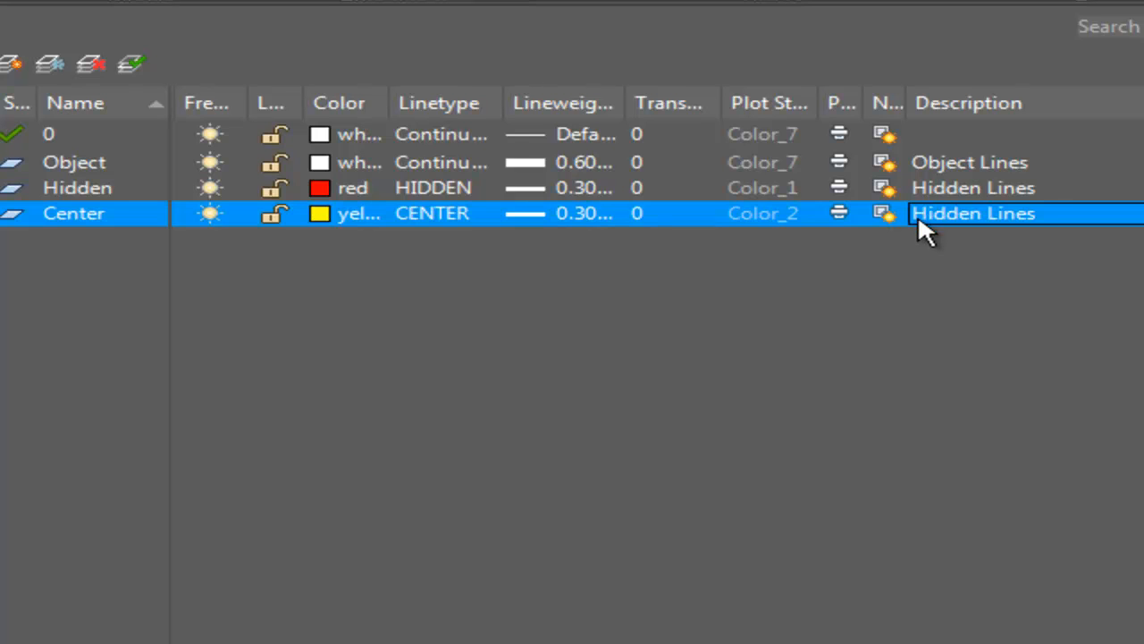
{"action": "double_click", "coordinate": [920, 212]}
{"action": "left_click", "coordinate": [920, 212]}
{"action": "left_click_drag", "start_coordinate": [997, 215], "coordinate": [452, 218]}
{"action": "key", "text": "BackSpace"}
{"action": "type", "text": "C"}
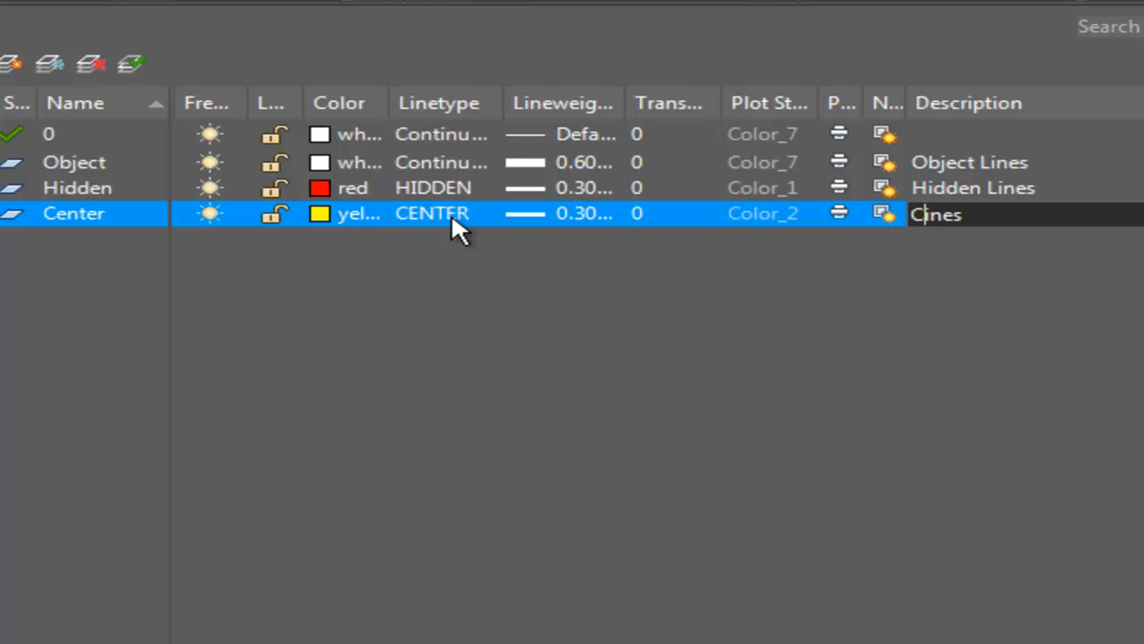
{"action": "type", "text": "enterl"}
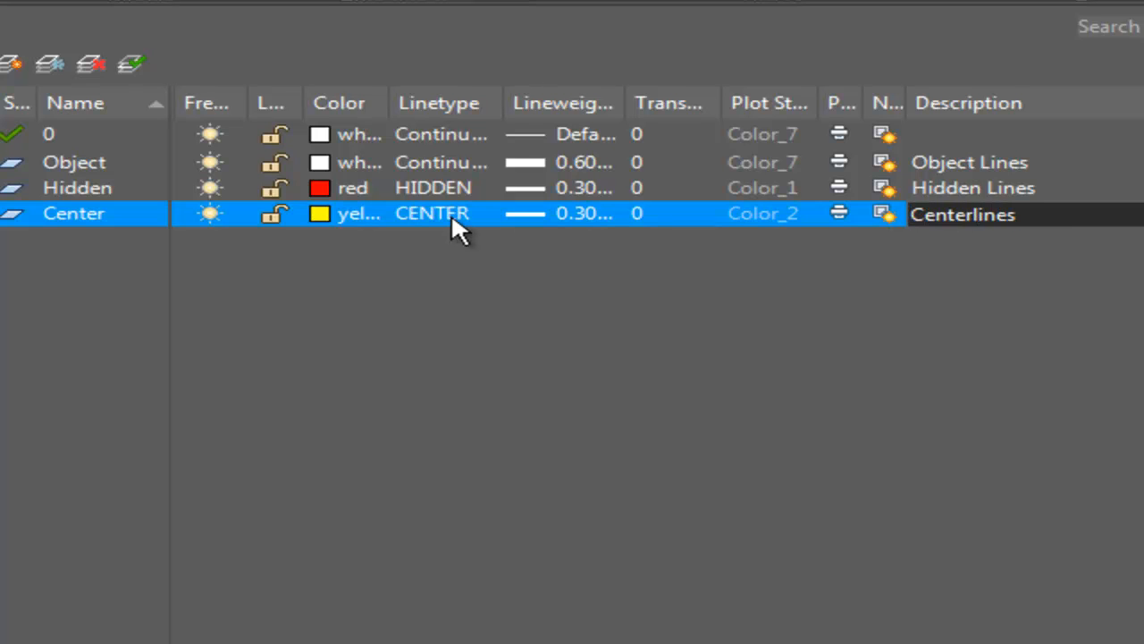
{"action": "key", "text": "Return"}
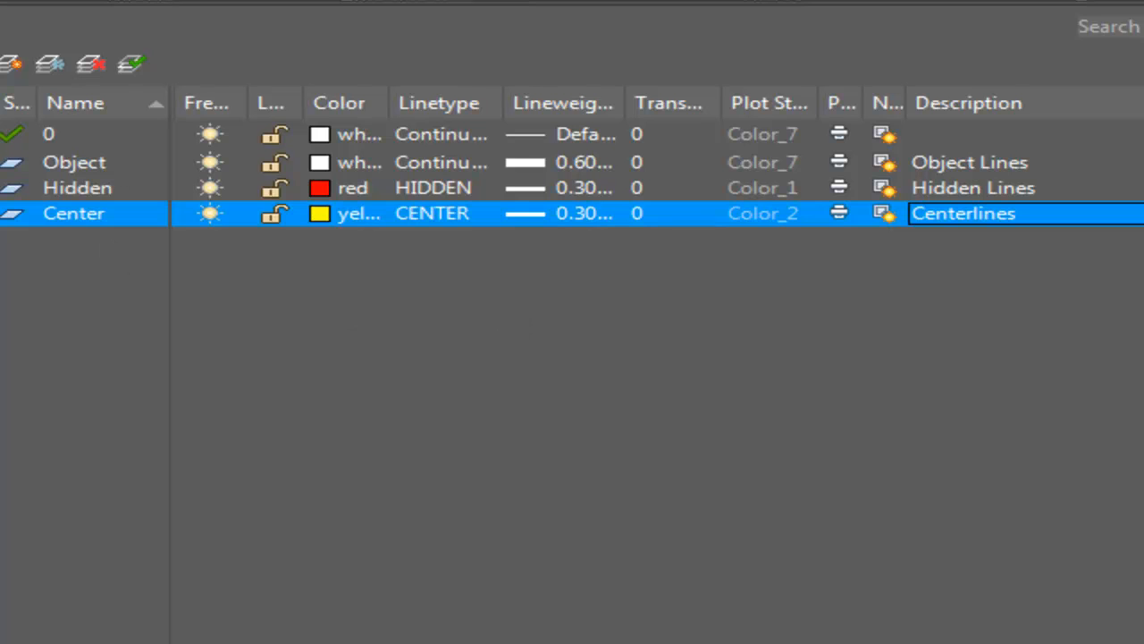
Create a new layer named Hatch and set its color to cyan (index 4).
{"action": "left_click", "coordinate": [10, 63]}
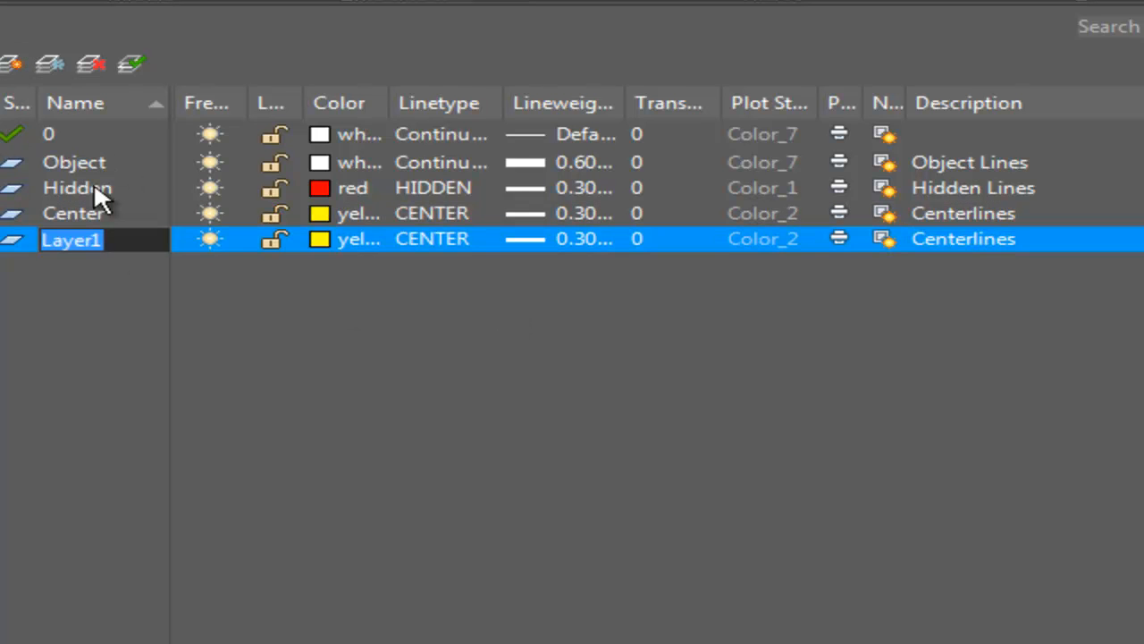
{"action": "type", "text": "Hatch"}
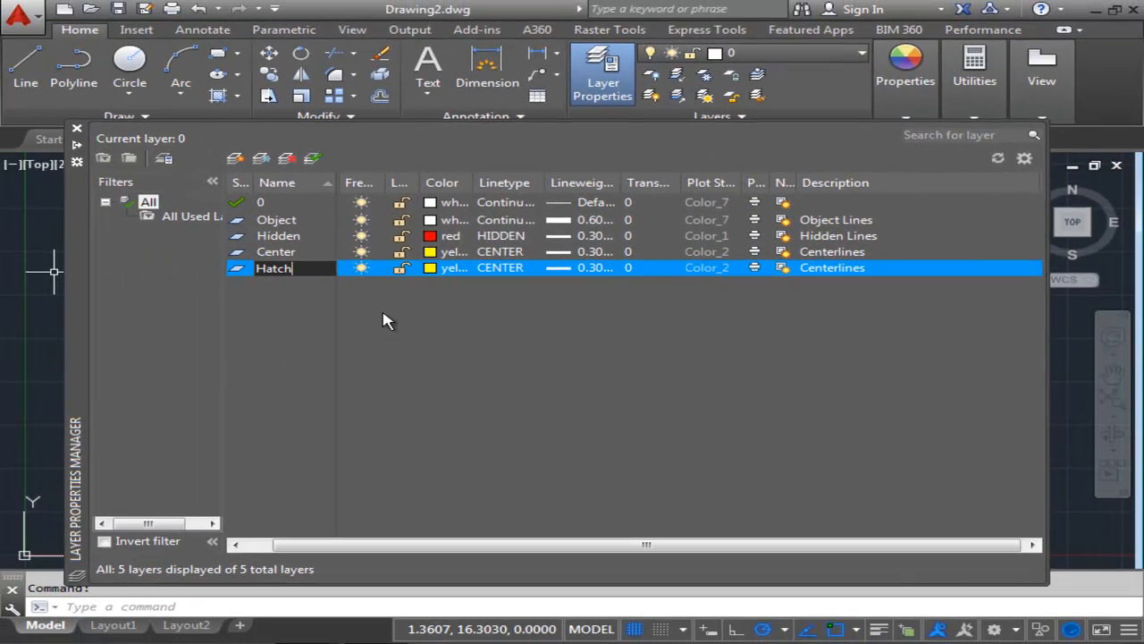
{"action": "key", "text": "Return"}
{"action": "left_click", "coordinate": [432, 268]}
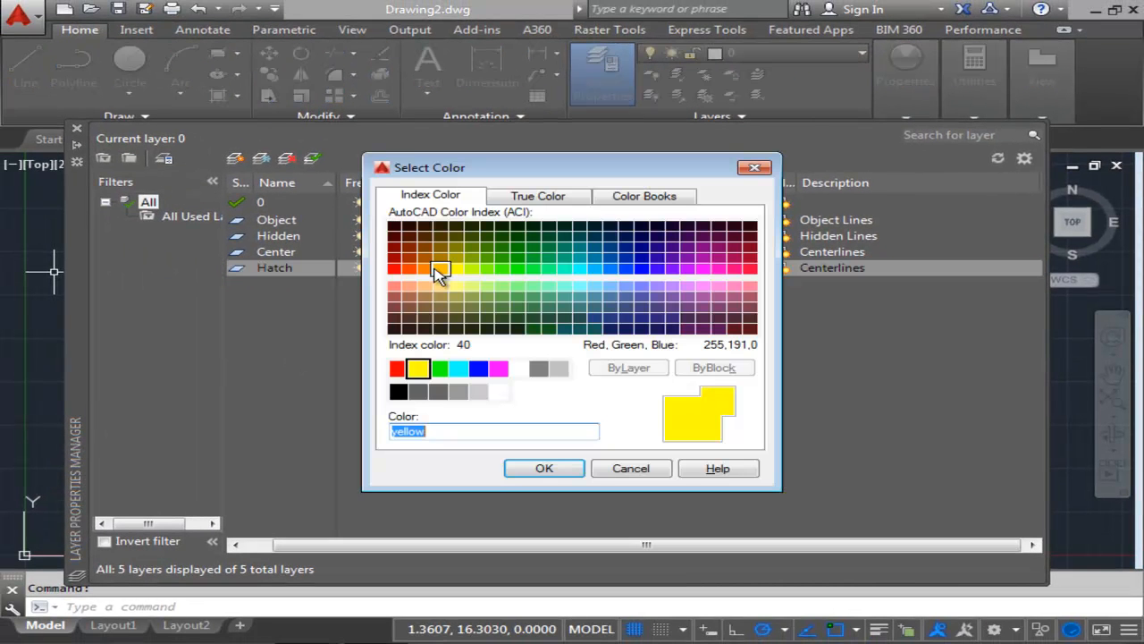
{"action": "type", "text": "4"}
{"action": "key", "text": "Return"}
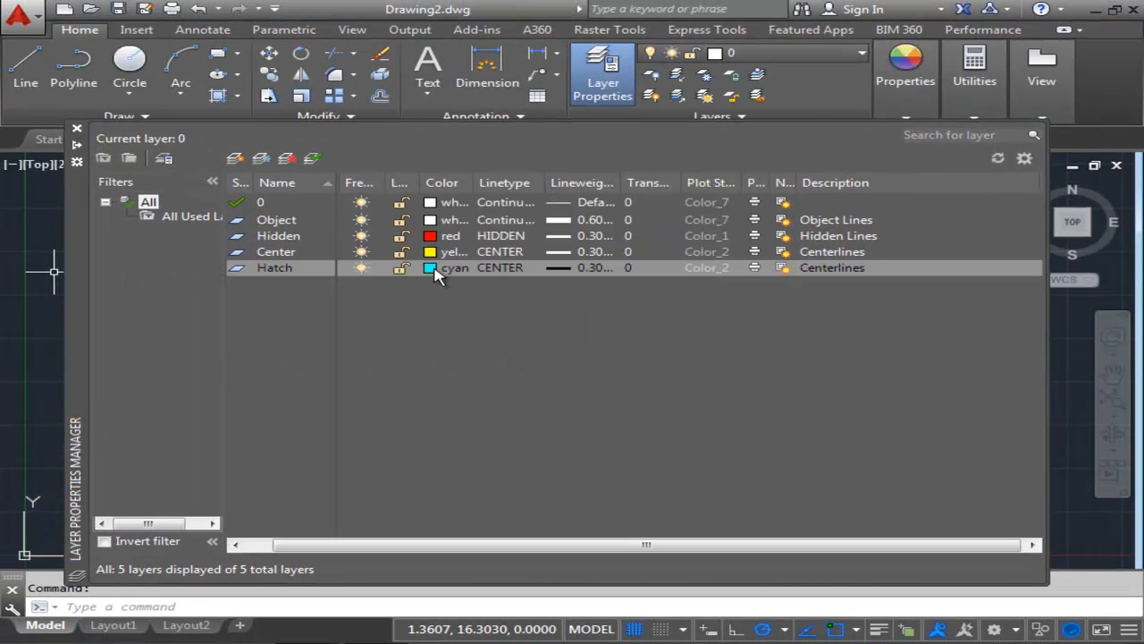
Set the Hatch layer's linetype to Continuous and its lineweight to Default.
{"action": "left_click", "coordinate": [491, 270]}
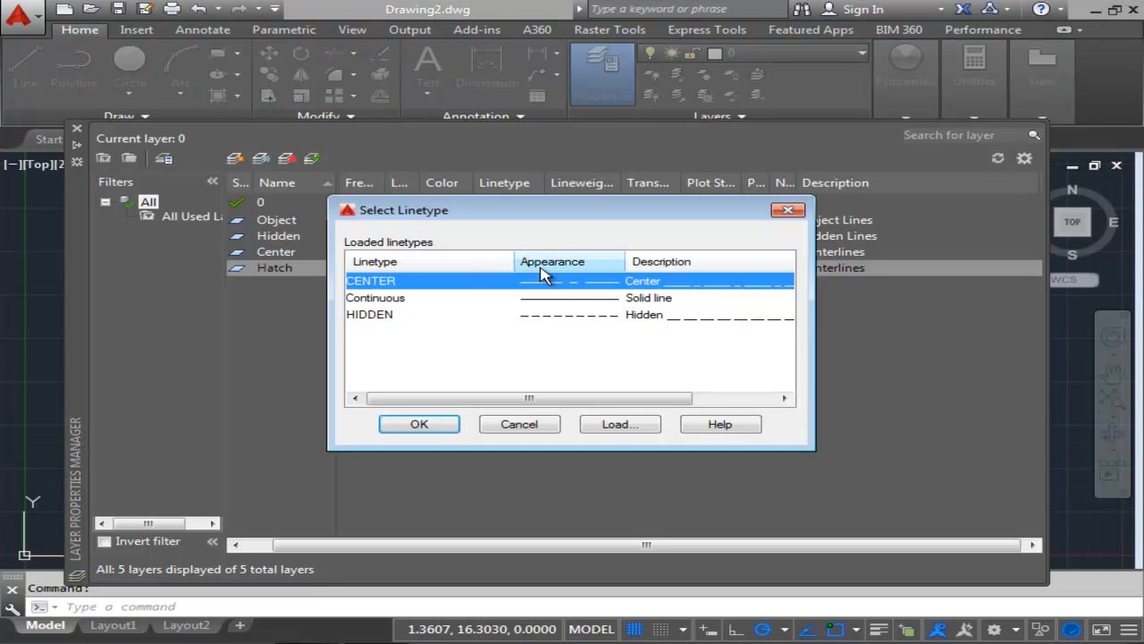
{"action": "left_click", "coordinate": [397, 302]}
{"action": "left_click", "coordinate": [417, 425]}
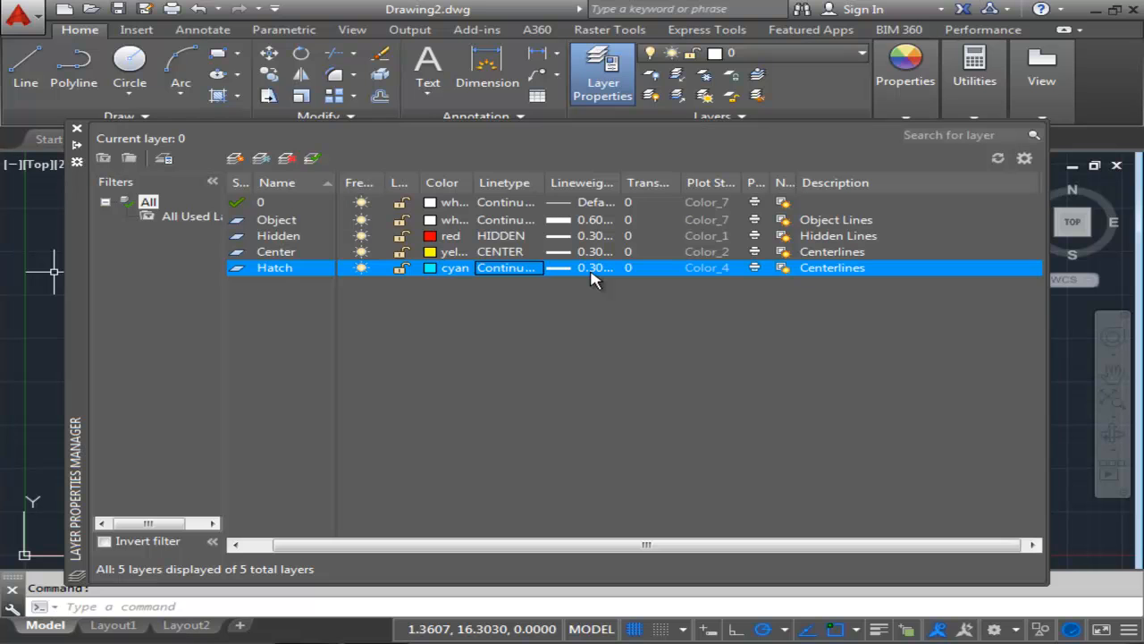
{"action": "left_click", "coordinate": [594, 268]}
{"action": "left_click", "coordinate": [567, 227]}
{"action": "left_click", "coordinate": [501, 458]}
Change the Hatch layer's description to Hatch Patterns and Fills.
{"action": "left_click", "coordinate": [827, 268]}
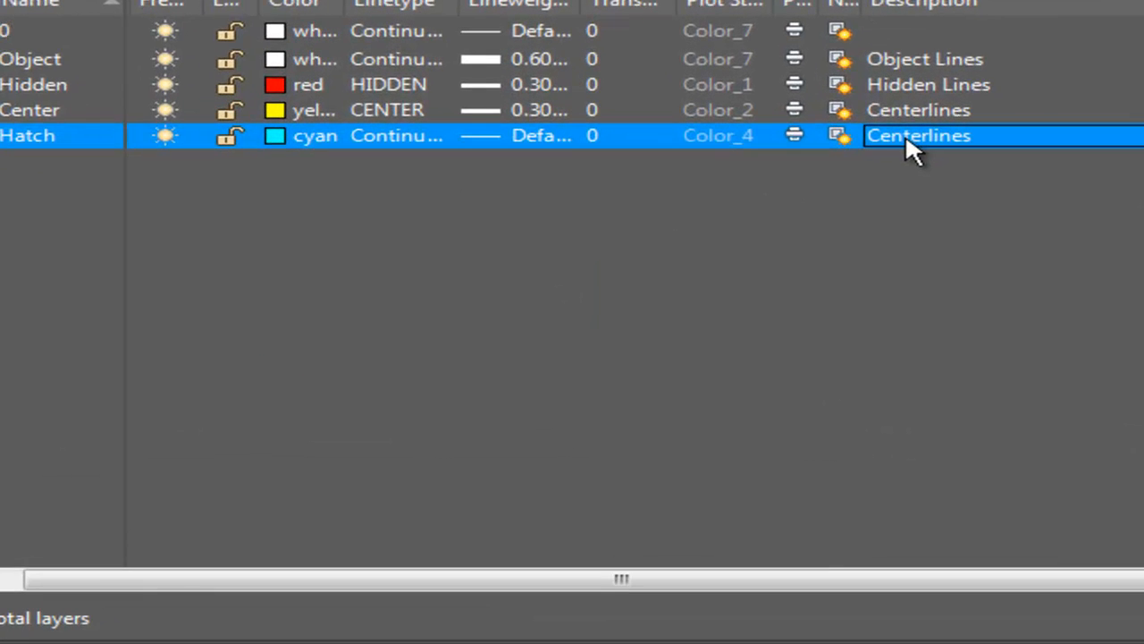
{"action": "left_click", "coordinate": [857, 136]}
{"action": "left_click", "coordinate": [871, 137]}
{"action": "left_click", "coordinate": [879, 136]}
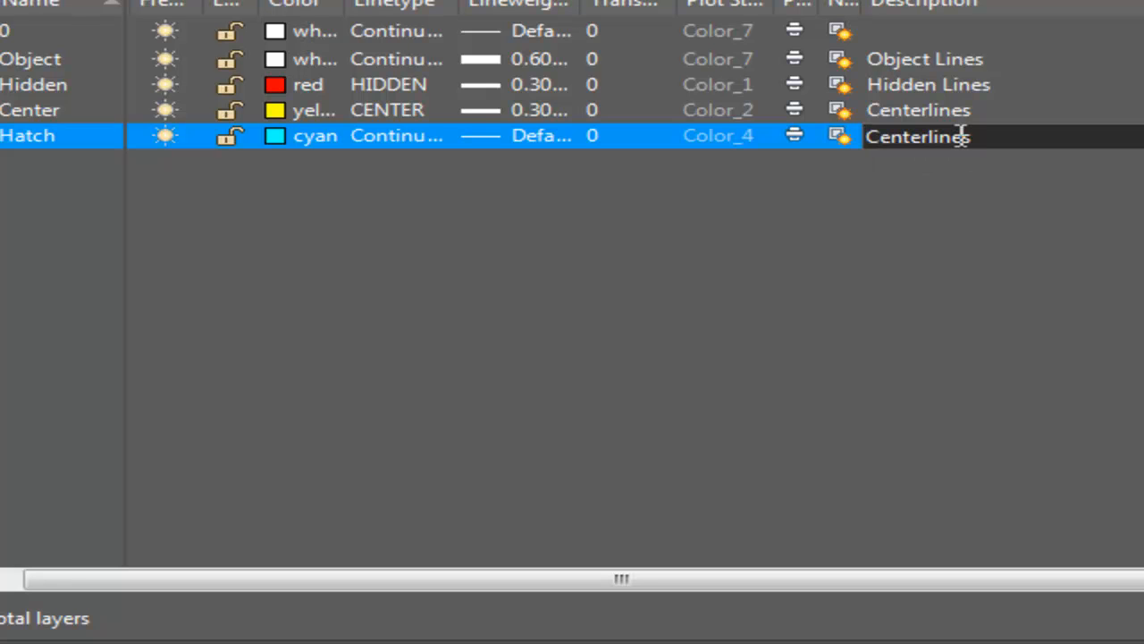
{"action": "left_click_drag", "start_coordinate": [976, 136], "coordinate": [576, 130]}
{"action": "type", "text": "Hathc"}
{"action": "key", "text": "BackSpace"}
{"action": "key", "text": "BackSpace"}
{"action": "type", "text": "ch Patterns and Fills"}
{"action": "key", "text": "Return"}
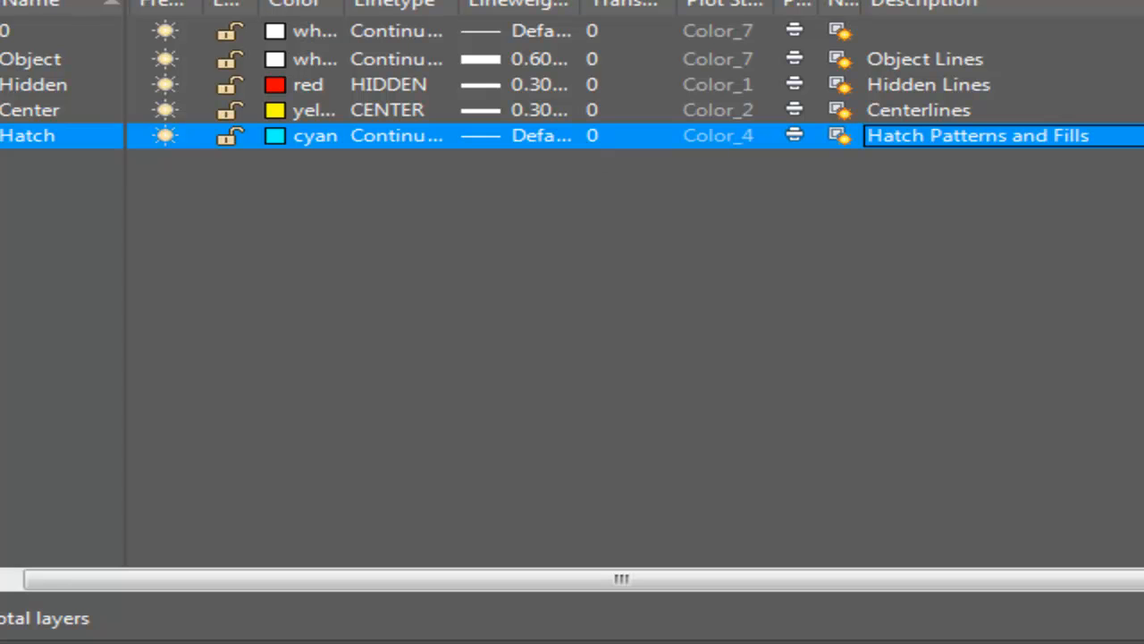
Create a new layer named Notes and set its color to green (index 3).
{"action": "key", "text": "alt+n"}
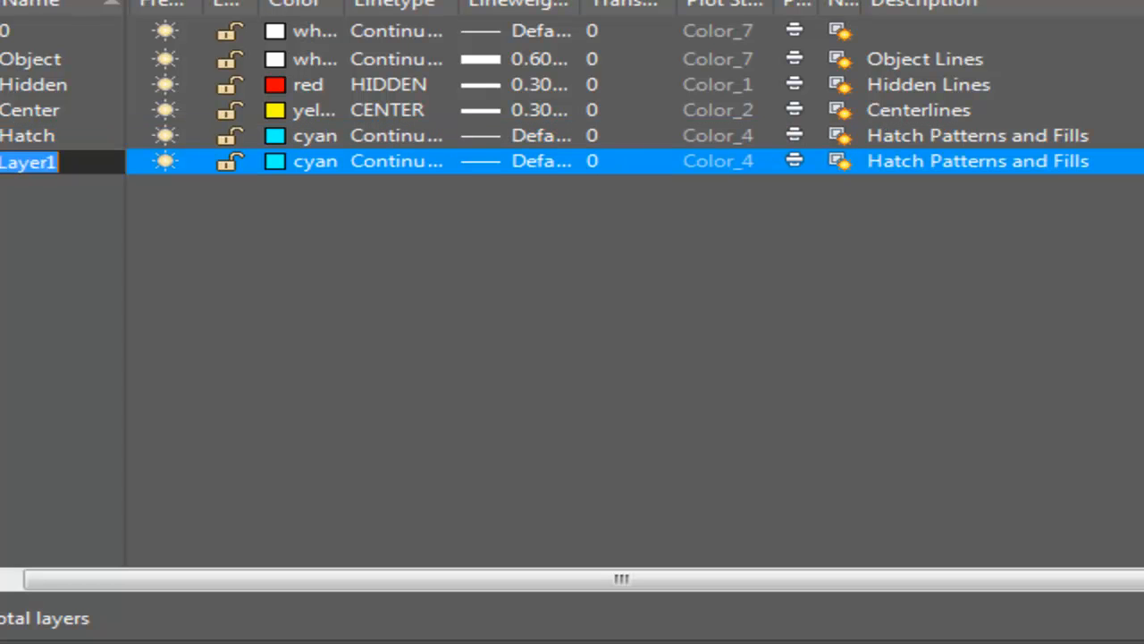
{"action": "type", "text": "Notes"}
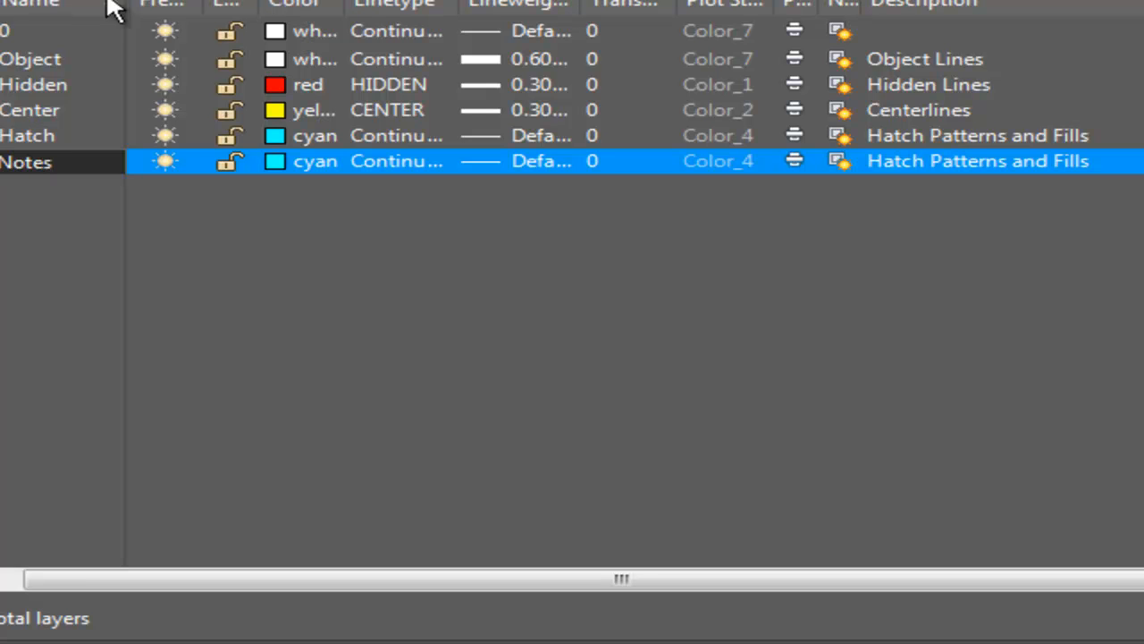
{"action": "key", "text": "Return"}
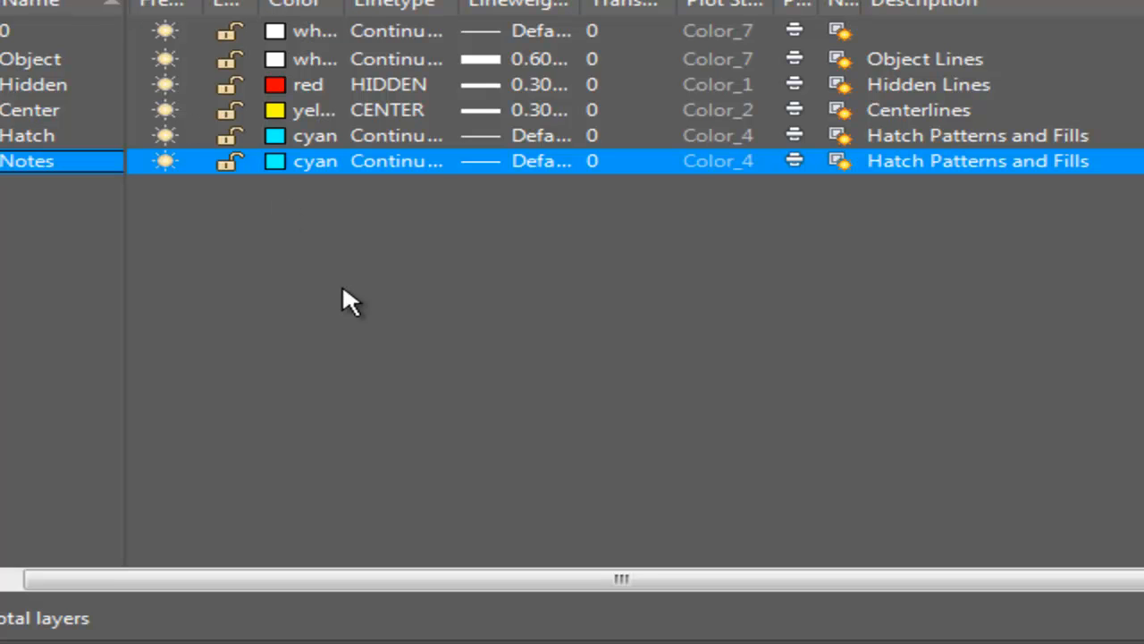
{"action": "left_click", "coordinate": [308, 161]}
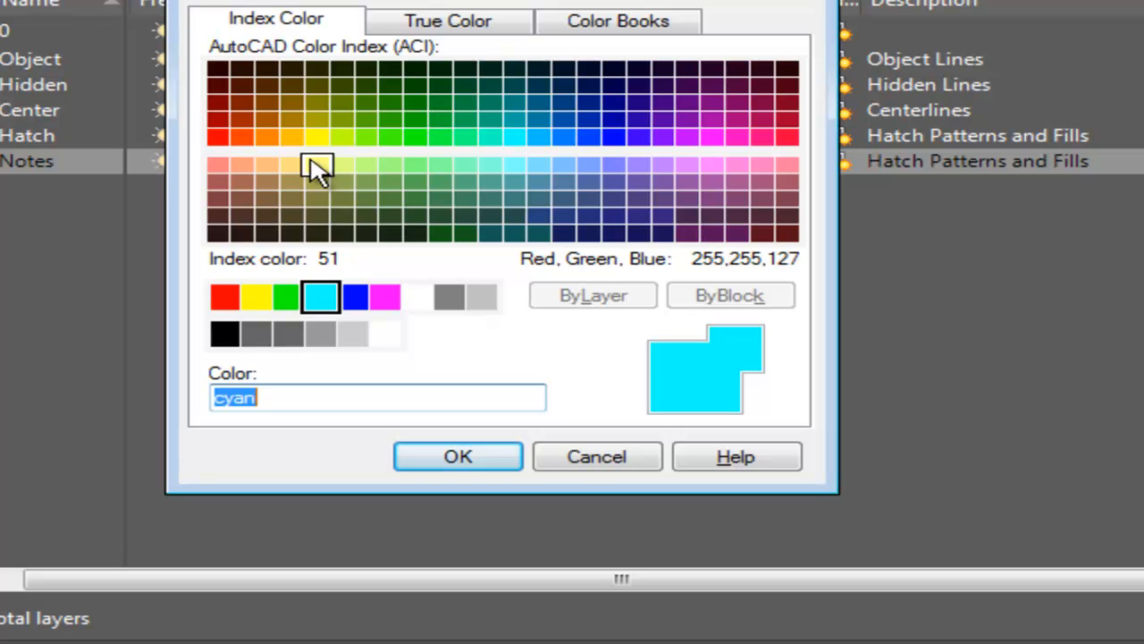
{"action": "type", "text": "3"}
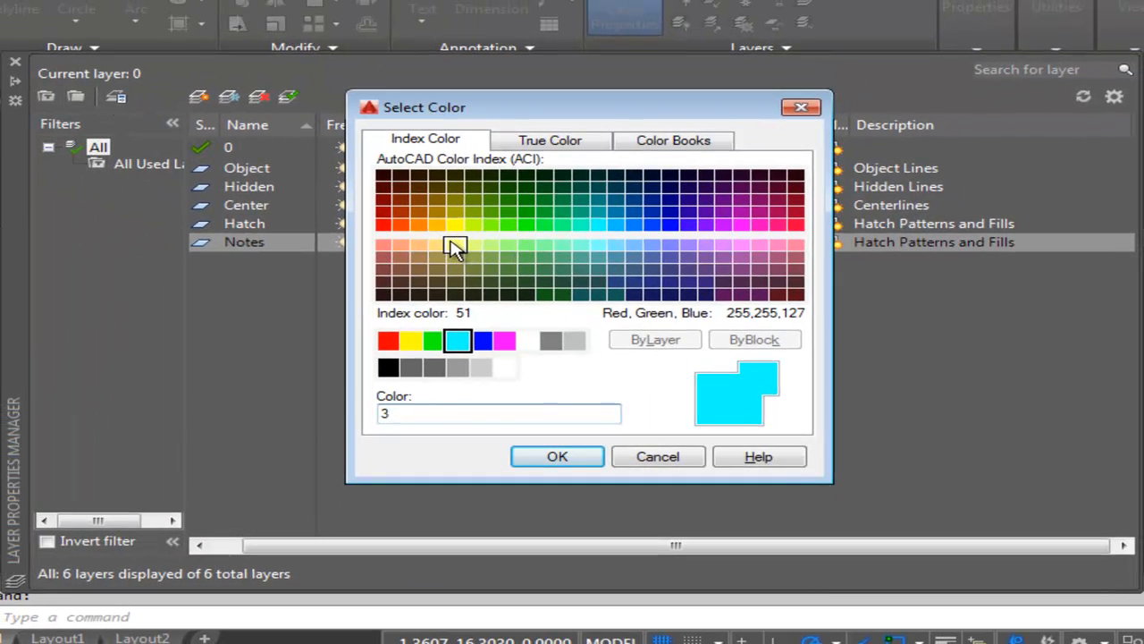
{"action": "key", "text": "Return"}
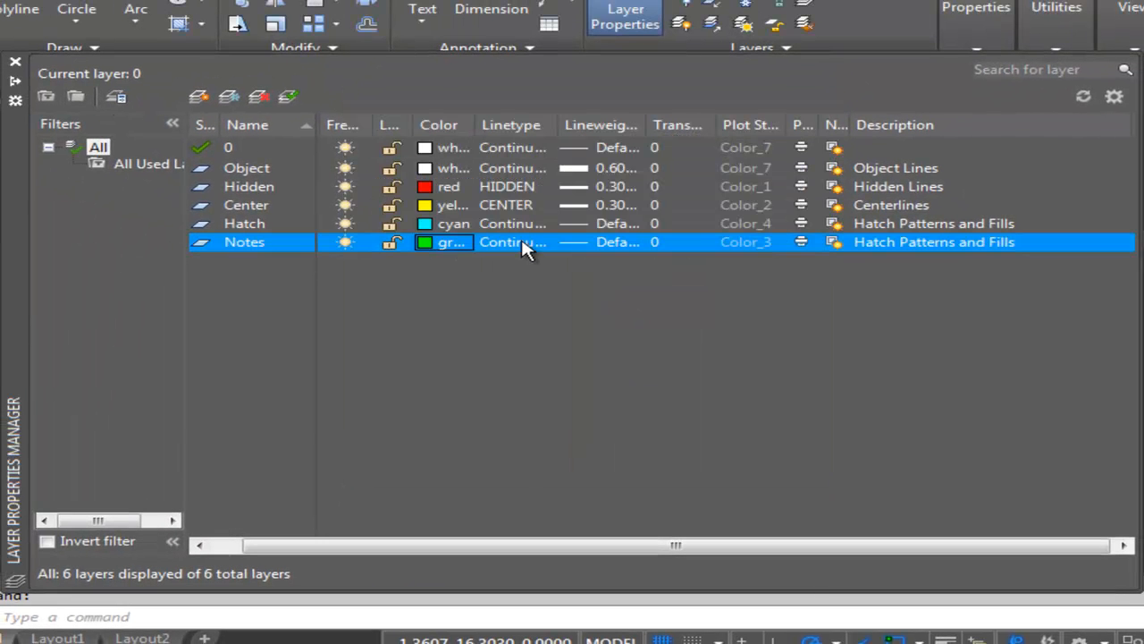
Set the Notes layer's lineweight to 0.30 mm.
{"action": "left_click", "coordinate": [626, 244]}
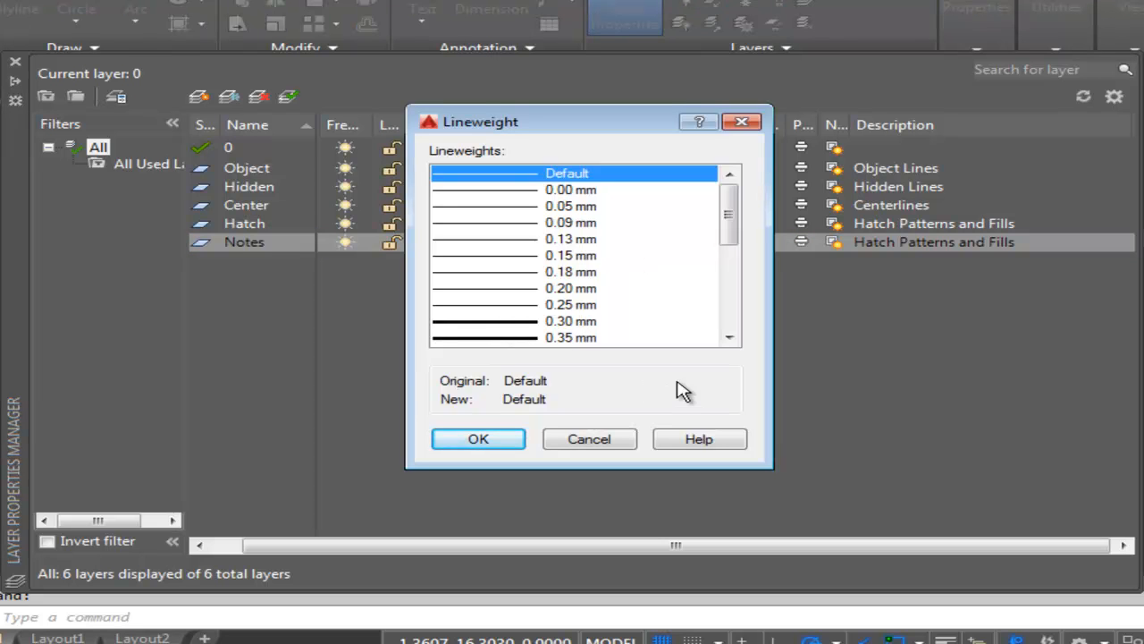
{"action": "left_click", "coordinate": [577, 320]}
{"action": "left_click", "coordinate": [474, 438]}
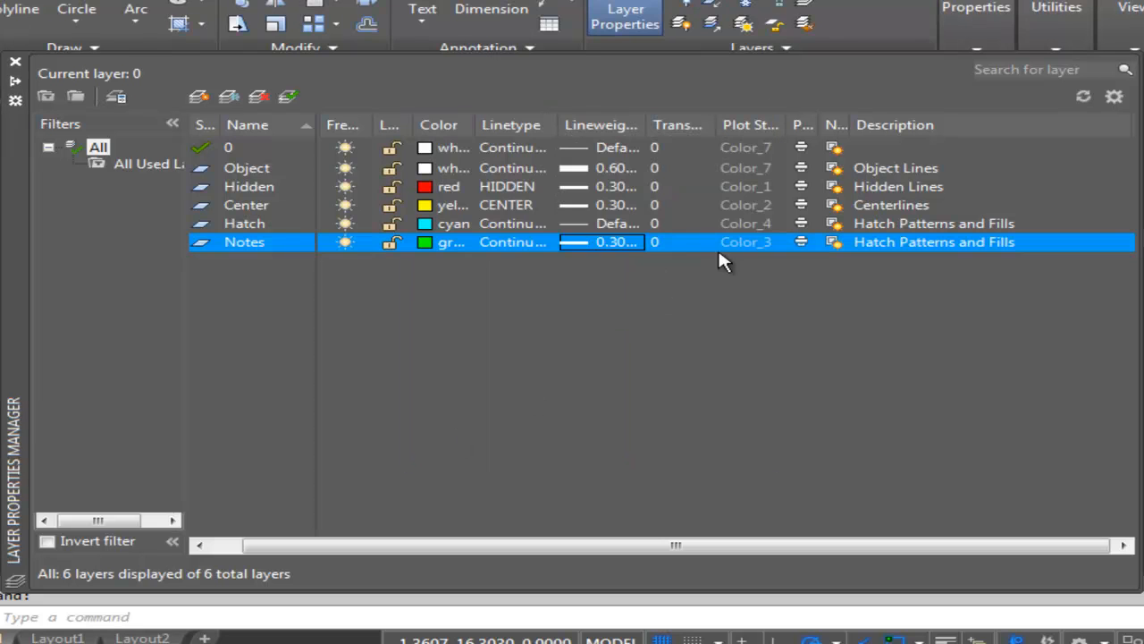
Change the Notes layer's description to Text and Notes.
{"action": "left_click", "coordinate": [892, 244]}
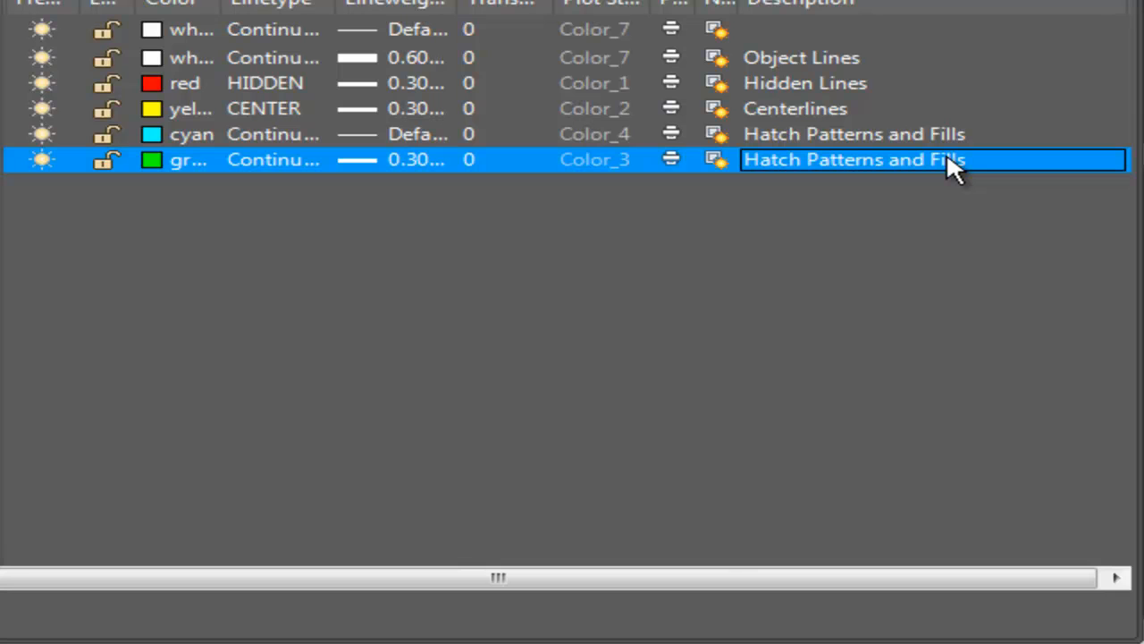
{"action": "left_click", "coordinate": [950, 160]}
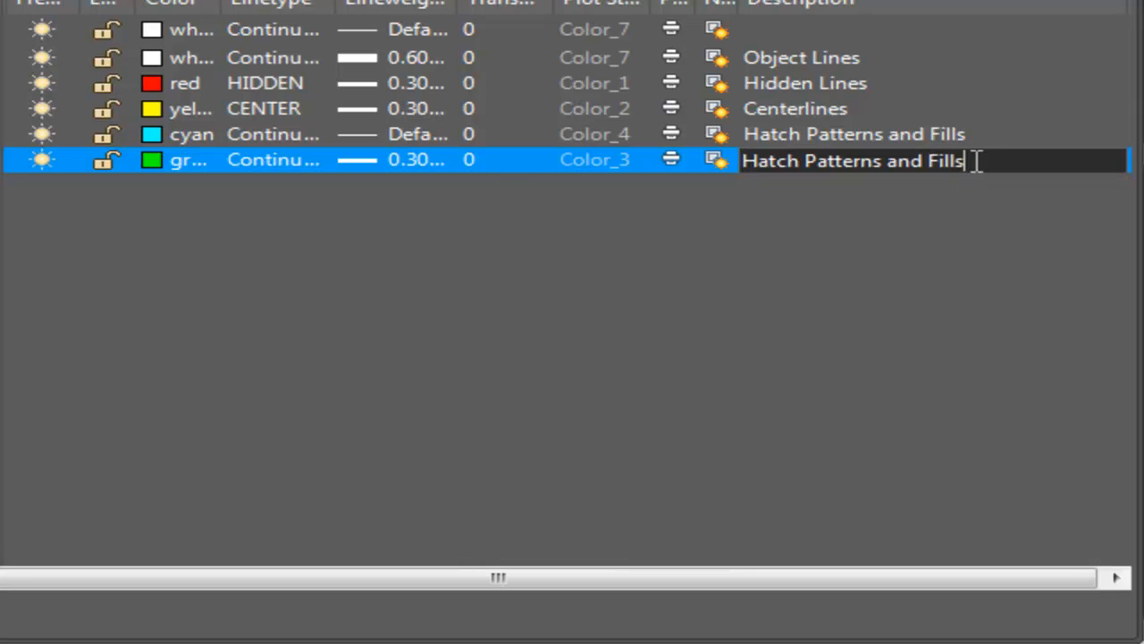
{"action": "left_click_drag", "start_coordinate": [978, 159], "coordinate": [498, 192]}
{"action": "type", "text": "Text "}
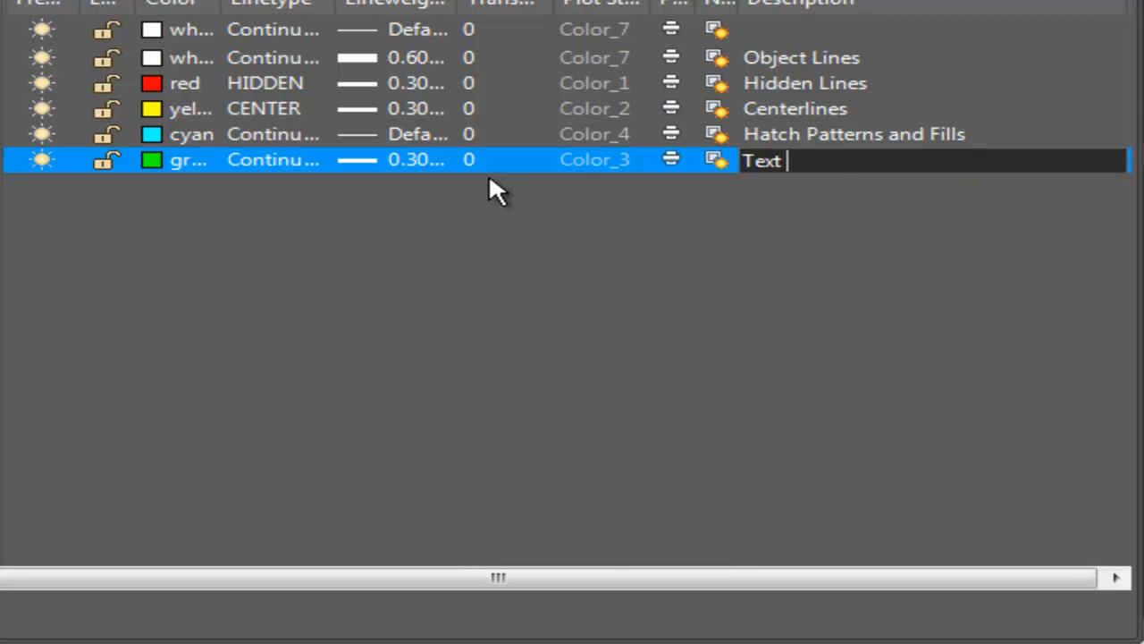
{"action": "type", "text": "and Notes"}
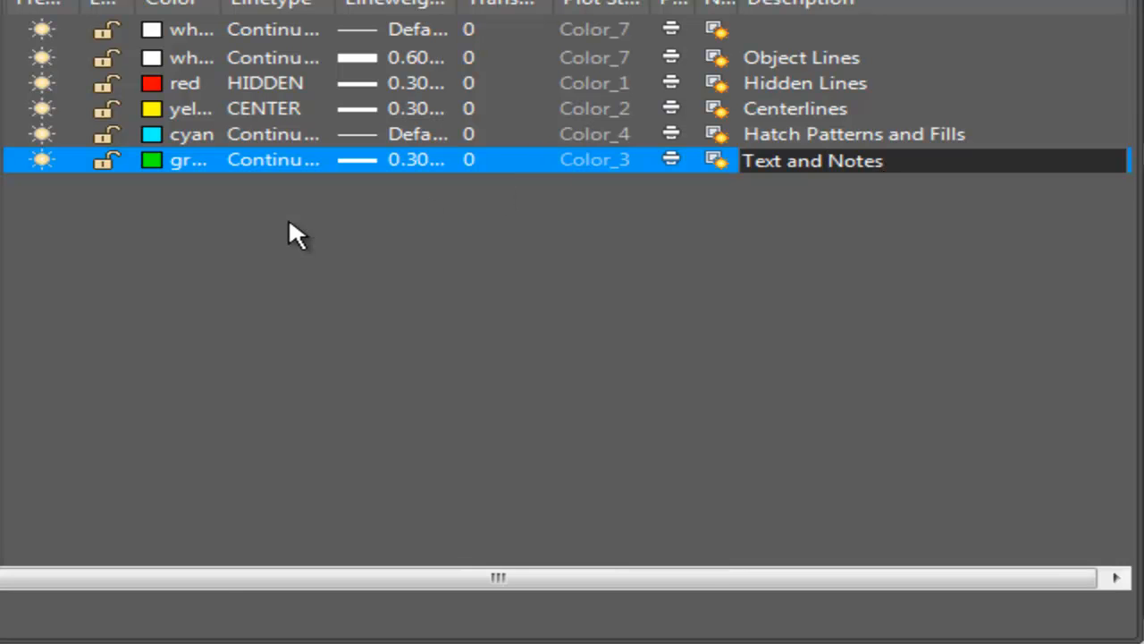
{"action": "key", "text": "Return"}
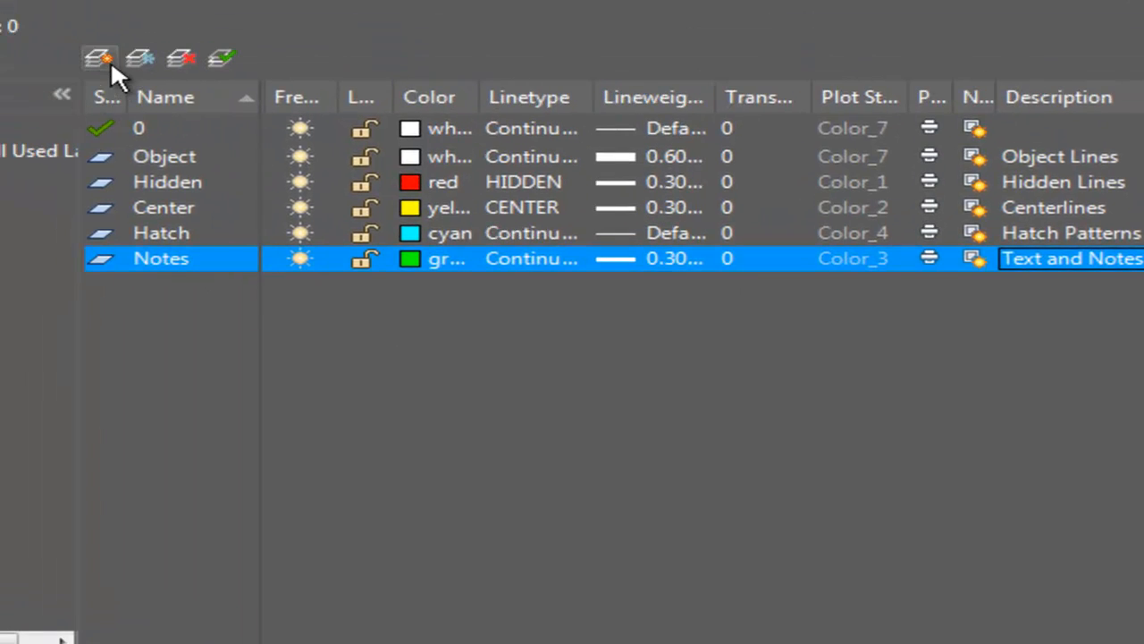
Create a new layer named Dims and set its color to yellow (index 2).
{"action": "left_click", "coordinate": [111, 60]}
{"action": "type", "text": "Dims"}
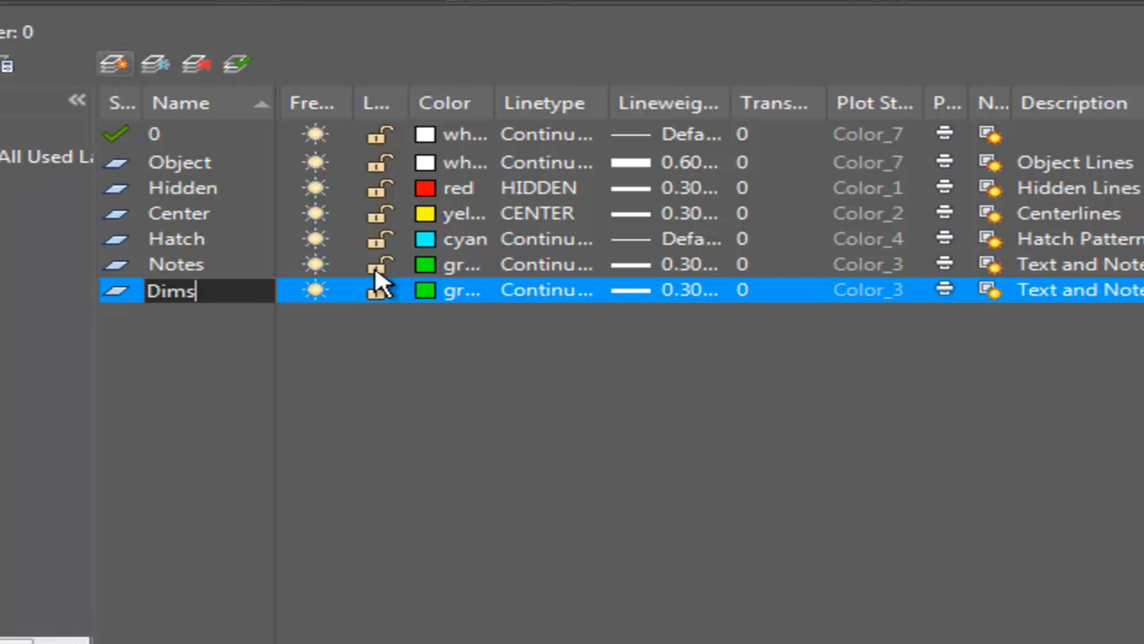
{"action": "key", "text": "Return"}
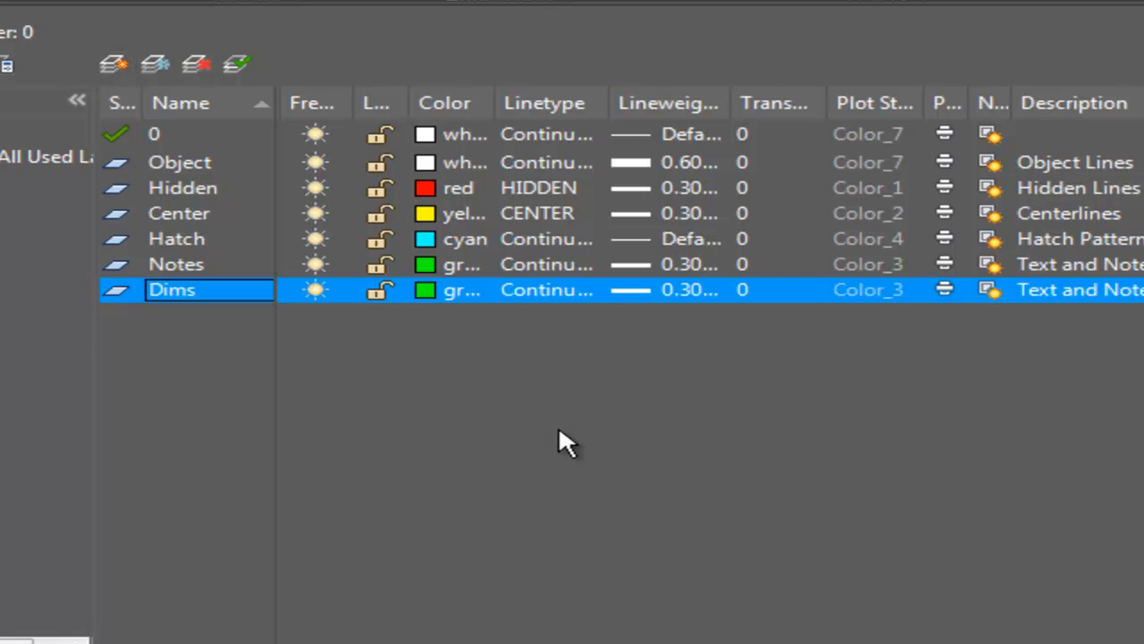
{"action": "left_click", "coordinate": [427, 290]}
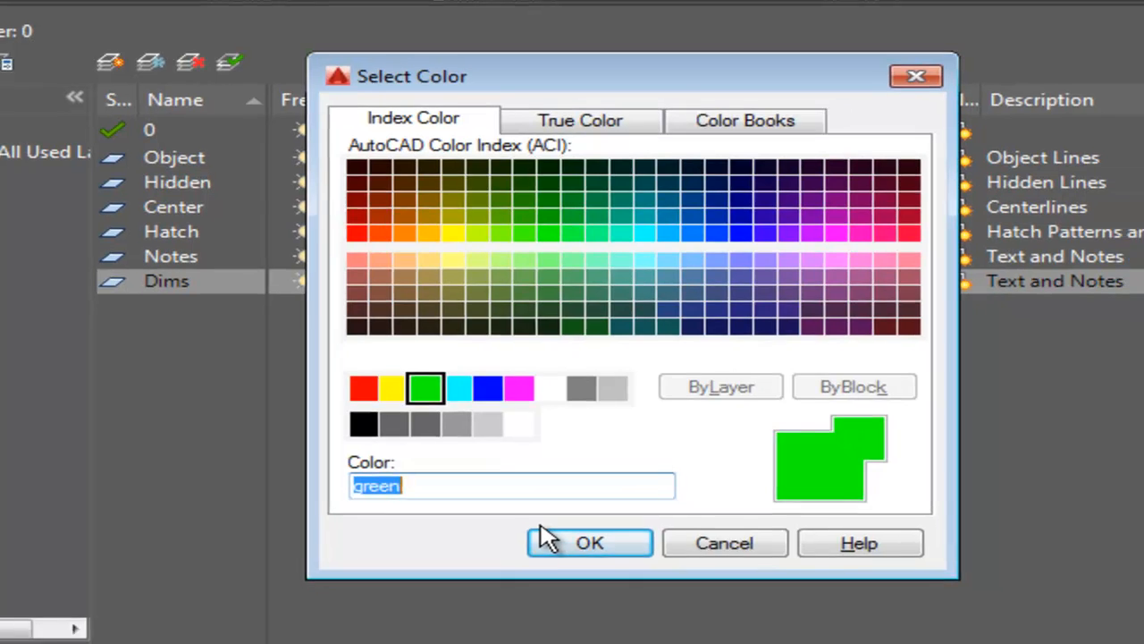
{"action": "type", "text": "2"}
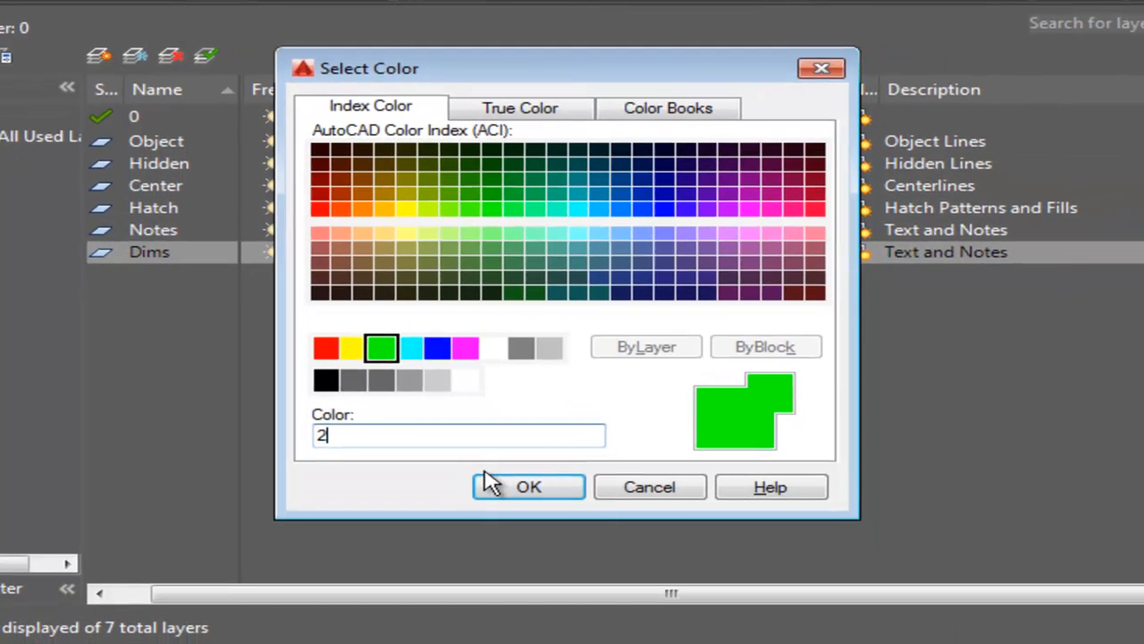
{"action": "left_click", "coordinate": [561, 556]}
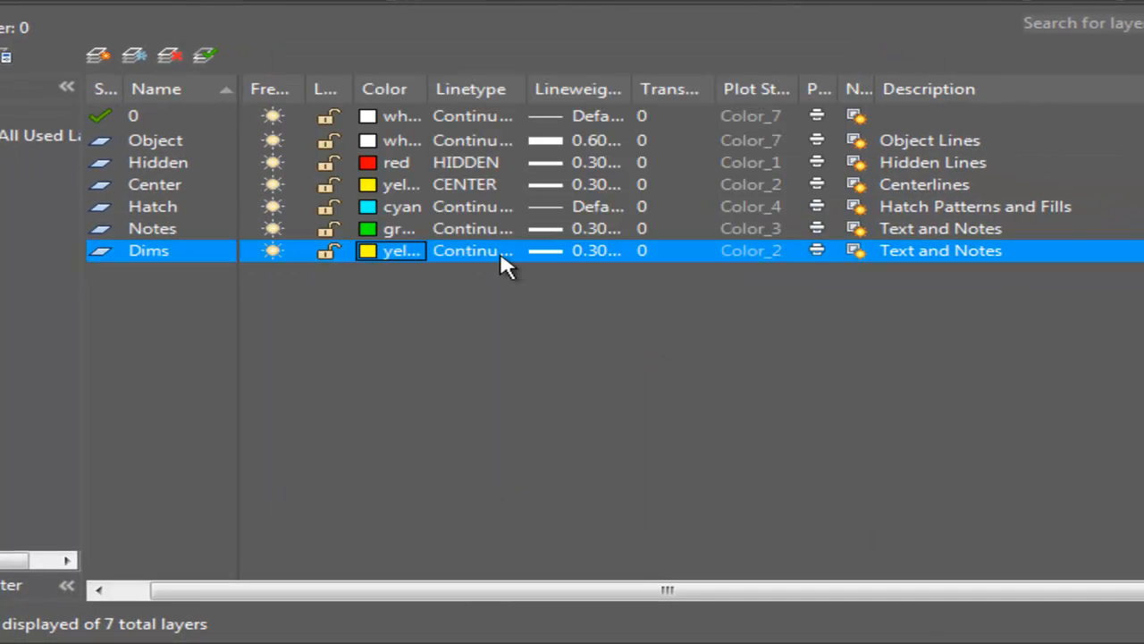
Set the Dims layer's lineweight to Default.
{"action": "left_click", "coordinate": [546, 253]}
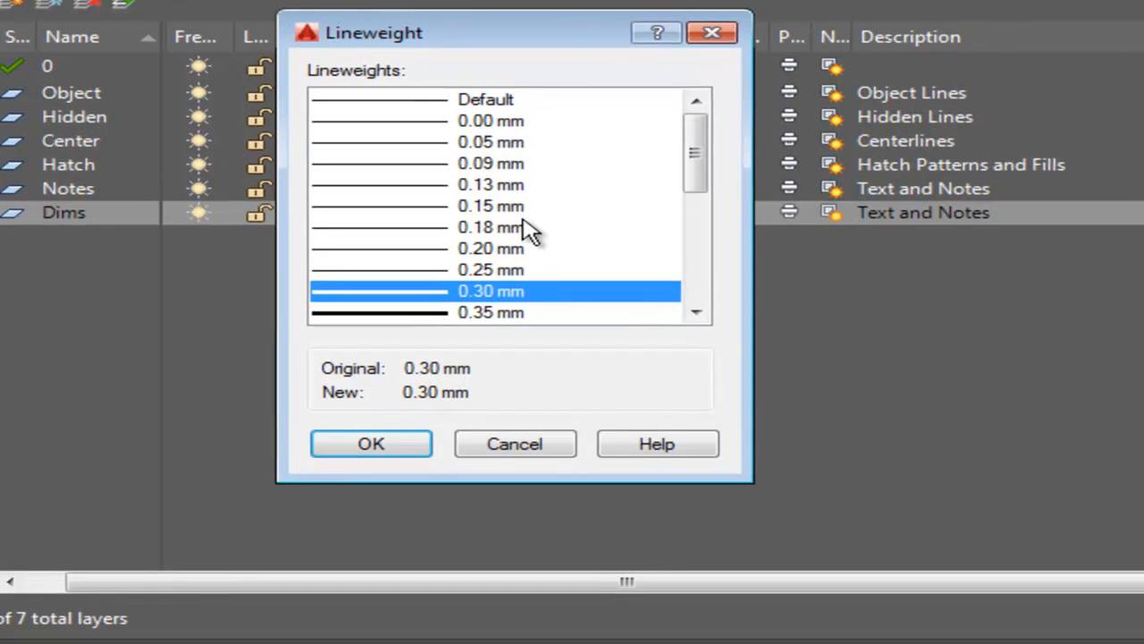
{"action": "left_click", "coordinate": [497, 103]}
{"action": "left_click", "coordinate": [359, 447]}
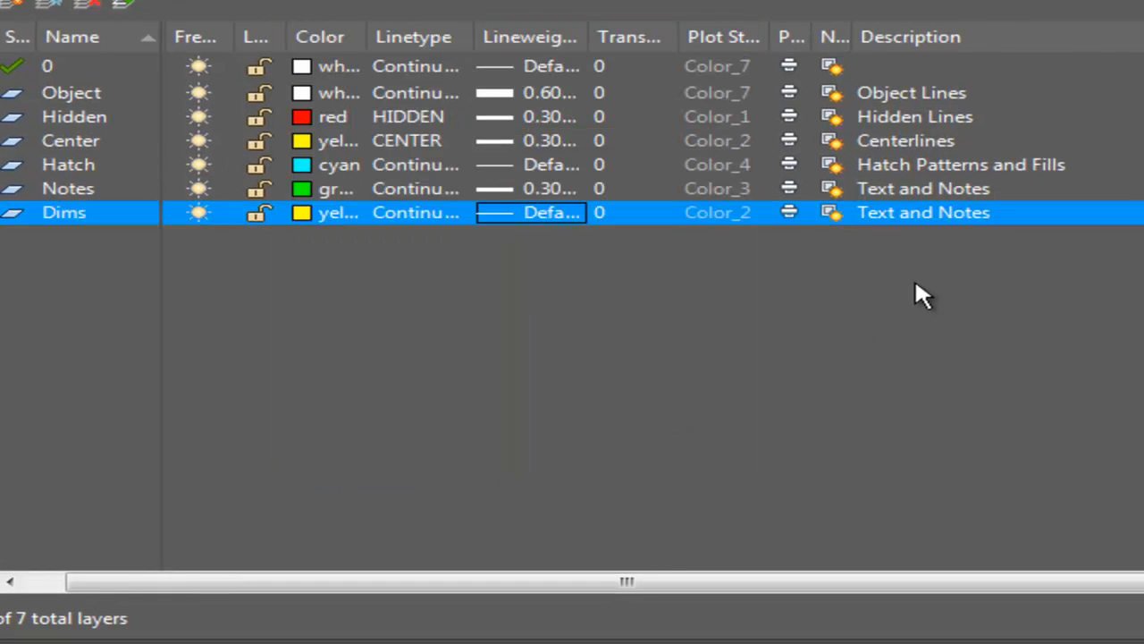
Change the Dims layer's description to Dimensions.
{"action": "left_click", "coordinate": [910, 216]}
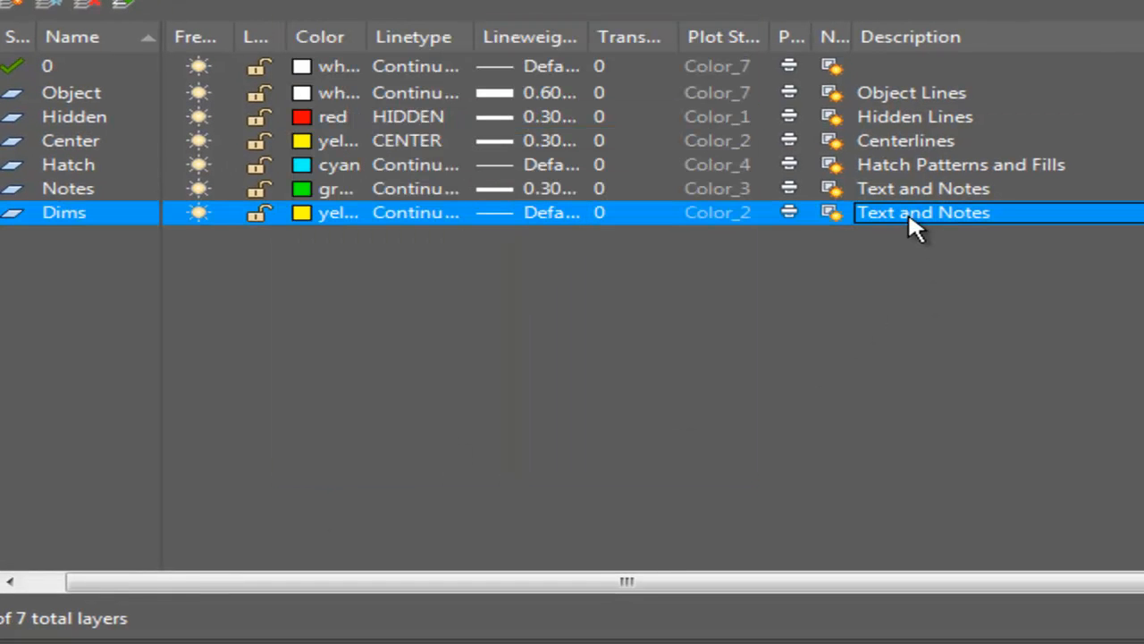
{"action": "left_click", "coordinate": [975, 215]}
{"action": "left_click_drag", "start_coordinate": [1016, 224], "coordinate": [742, 228]}
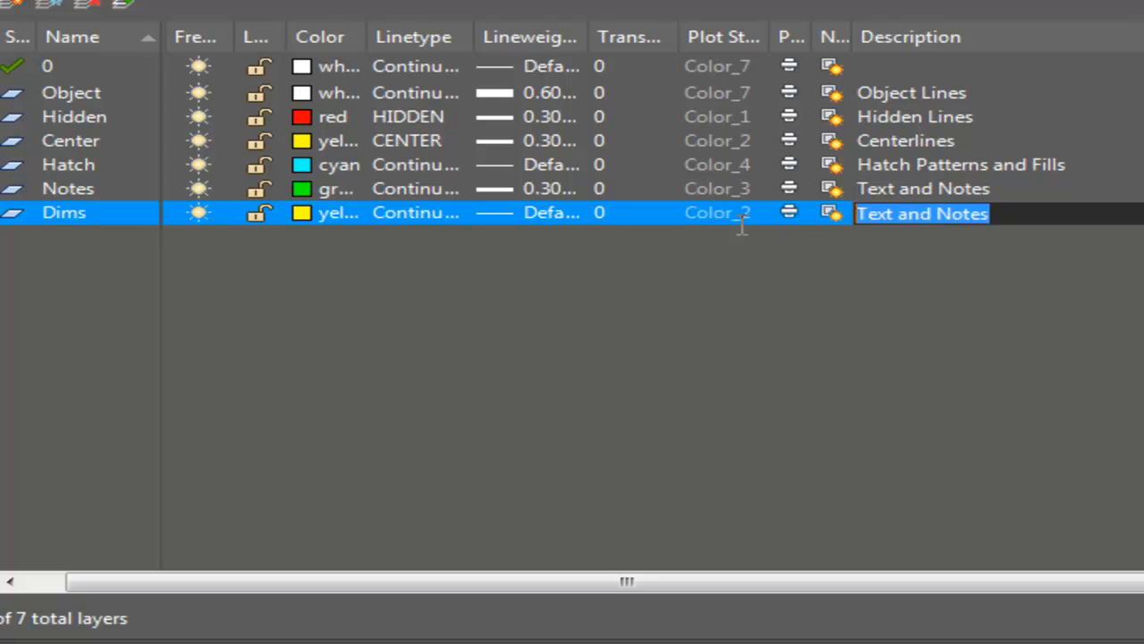
{"action": "type", "text": "Dimensions"}
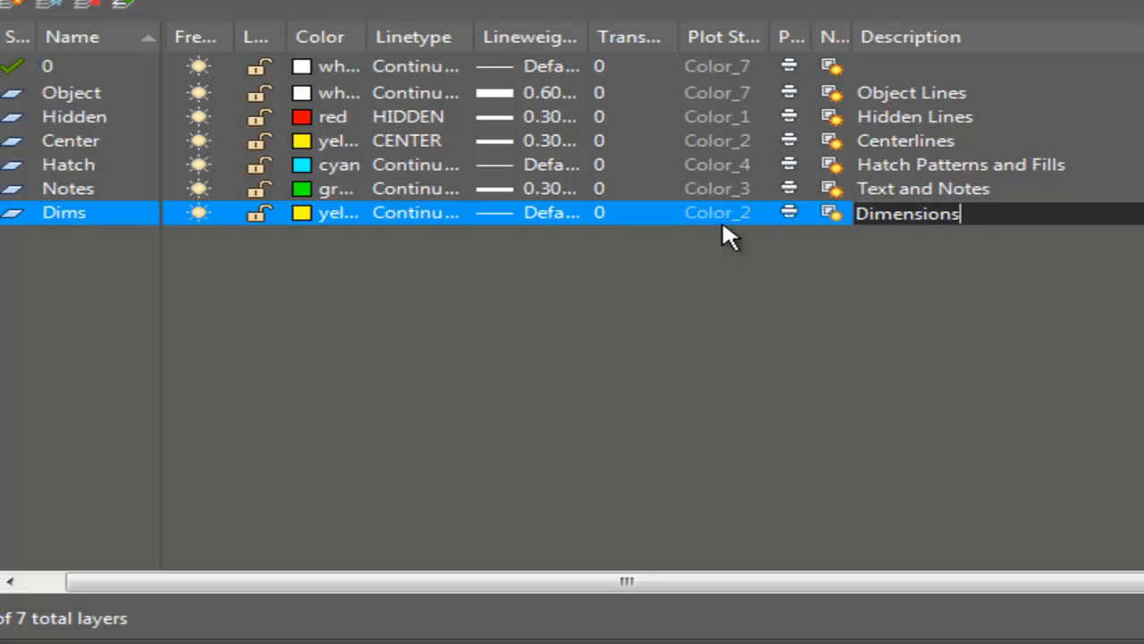
{"action": "key", "text": "Return"}
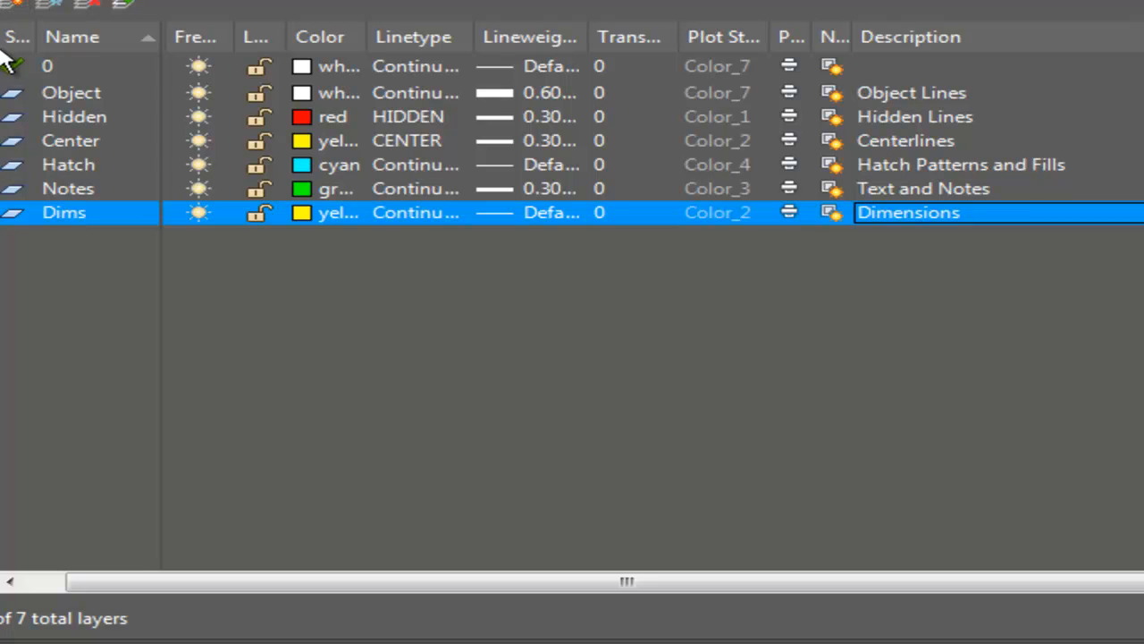
Create a new layer named Construction and set its color to magenta.
{"action": "left_click", "coordinate": [8, 11]}
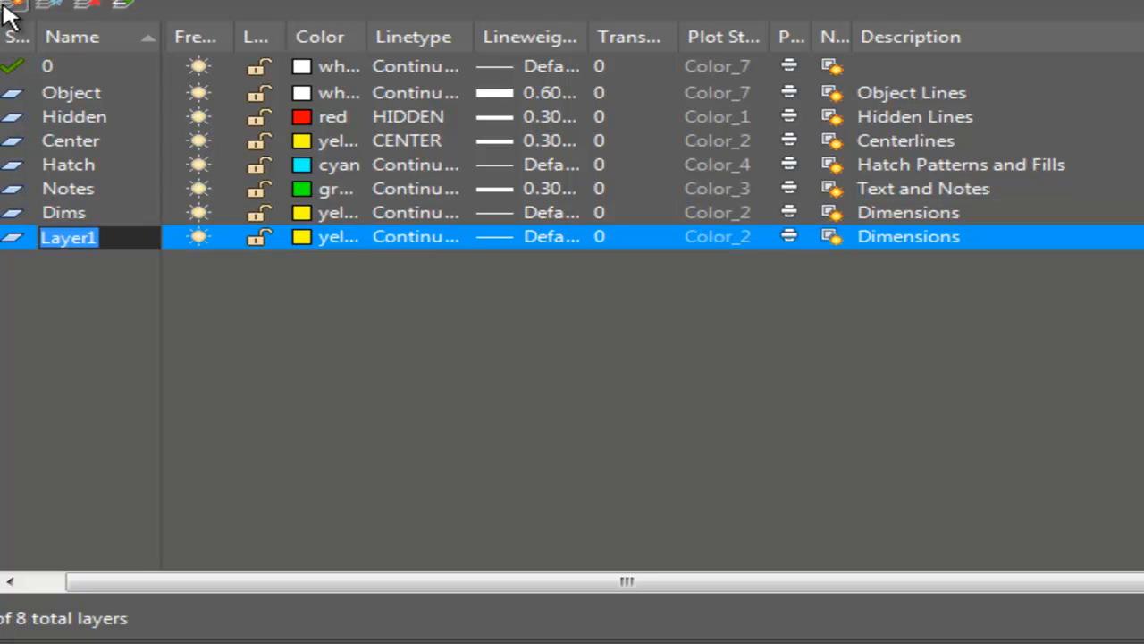
{"action": "type", "text": "Cpms"}
{"action": "key", "text": "BackSpace"}
{"action": "key", "text": "BackSpace"}
{"action": "key", "text": "BackSpace"}
{"action": "type", "text": "onstruction"}
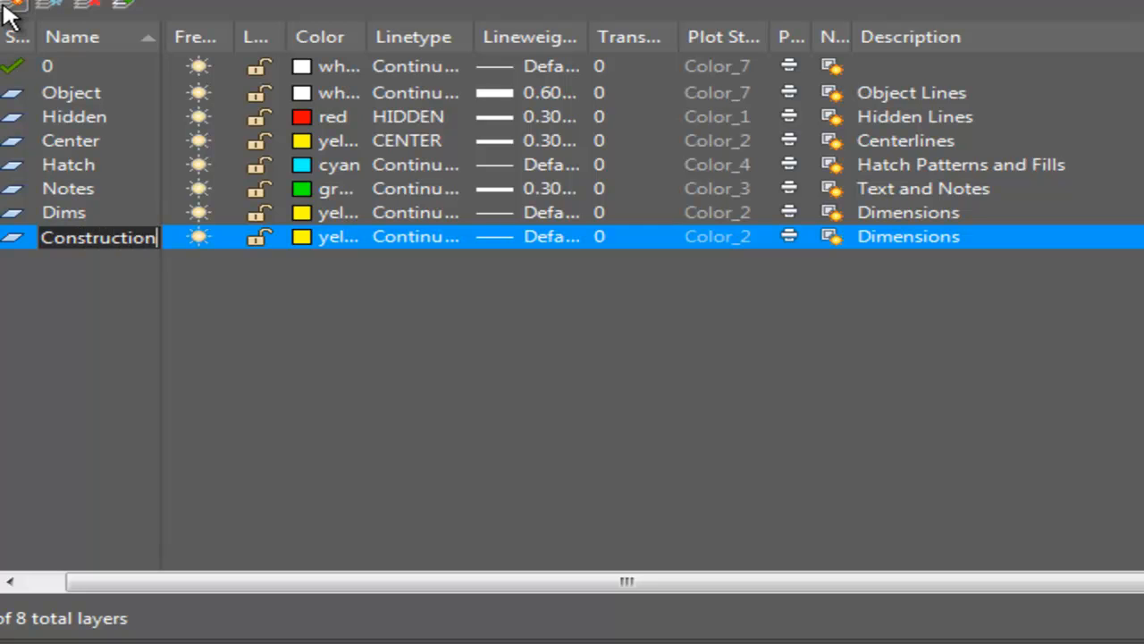
{"action": "key", "text": "Return"}
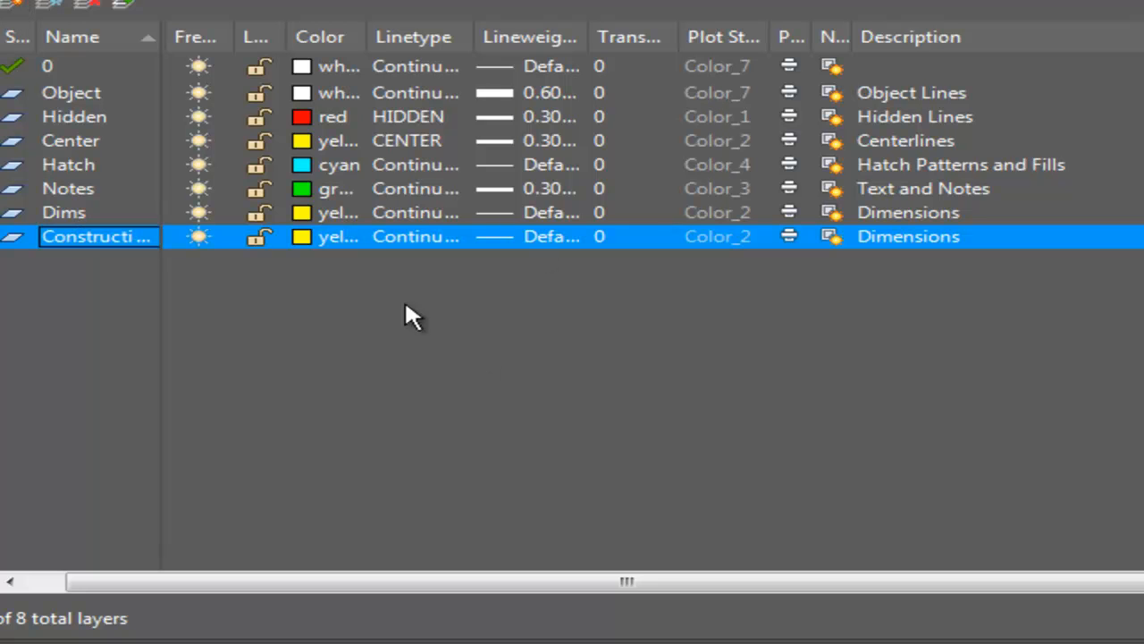
{"action": "left_click", "coordinate": [332, 251]}
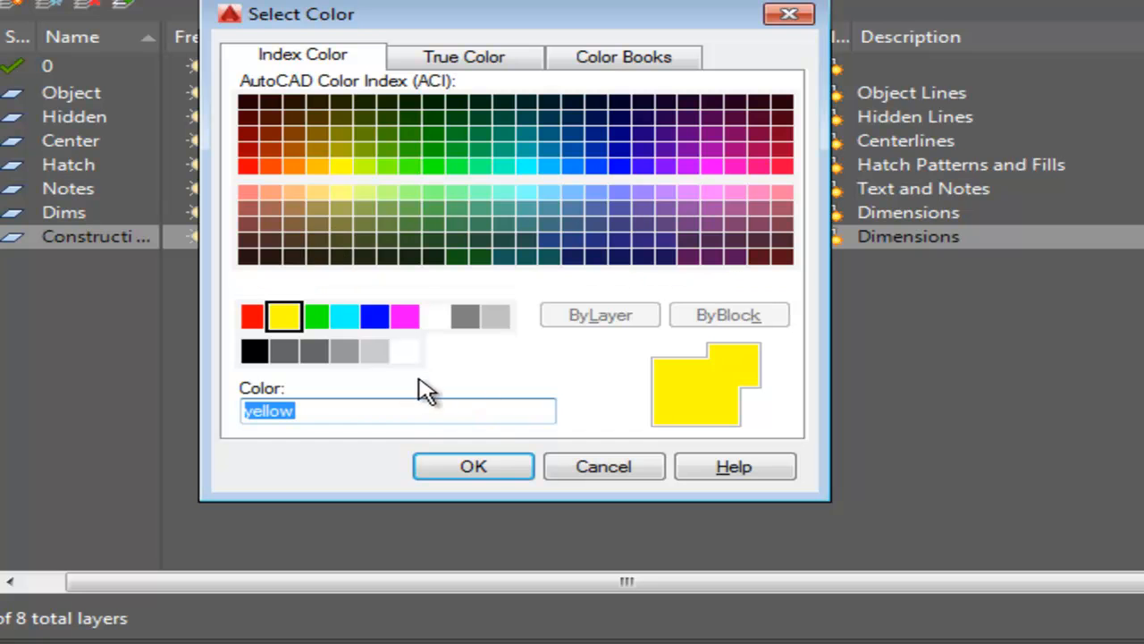
{"action": "left_click", "coordinate": [409, 321]}
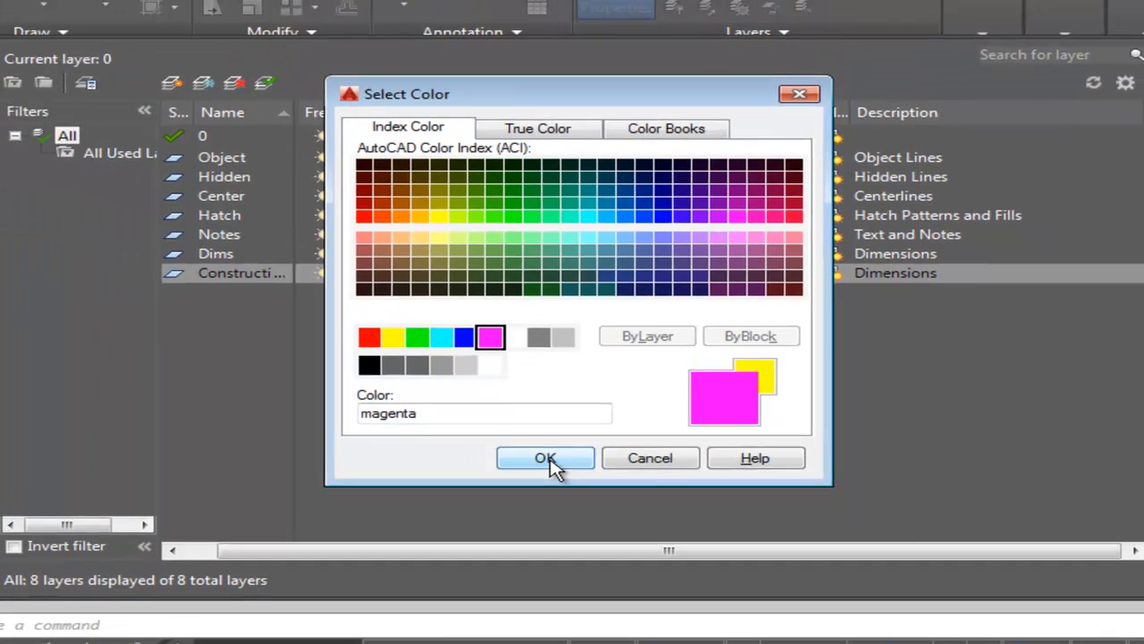
{"action": "left_click", "coordinate": [490, 468]}
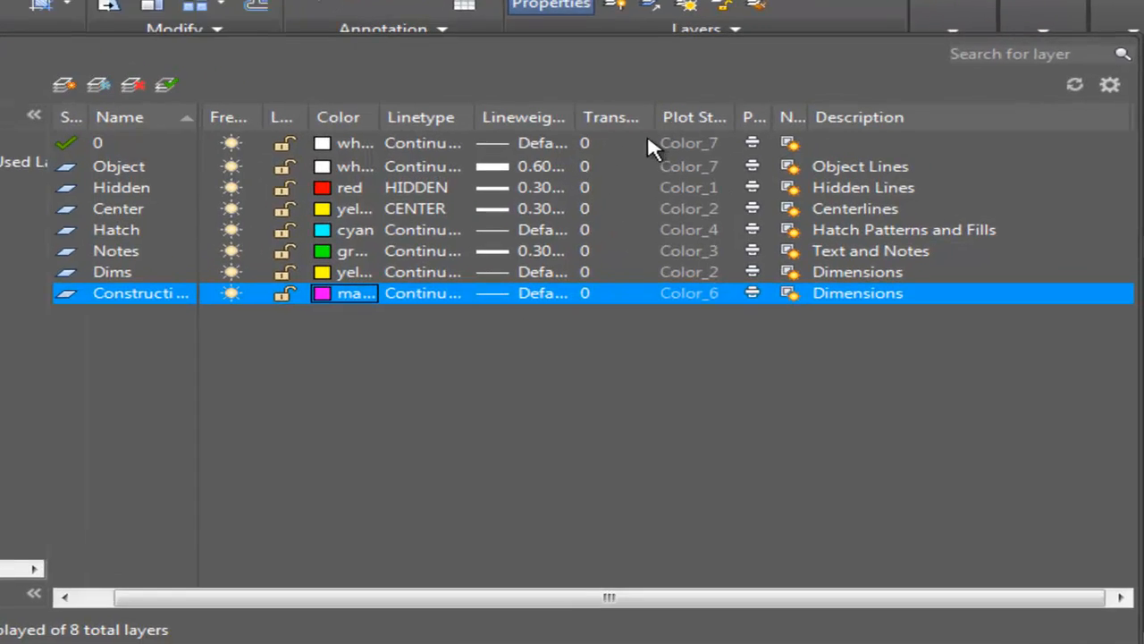
Set the Construction layer's transparency to 75.
{"action": "left_click_drag", "start_coordinate": [652, 117], "coordinate": [752, 112]}
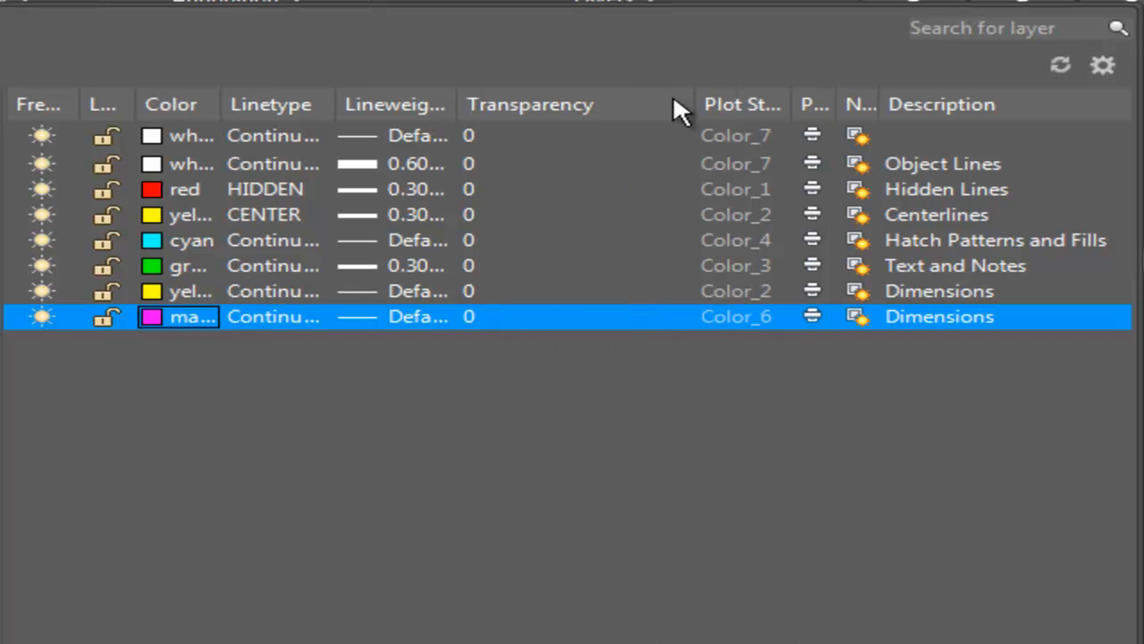
{"action": "left_click", "coordinate": [466, 315]}
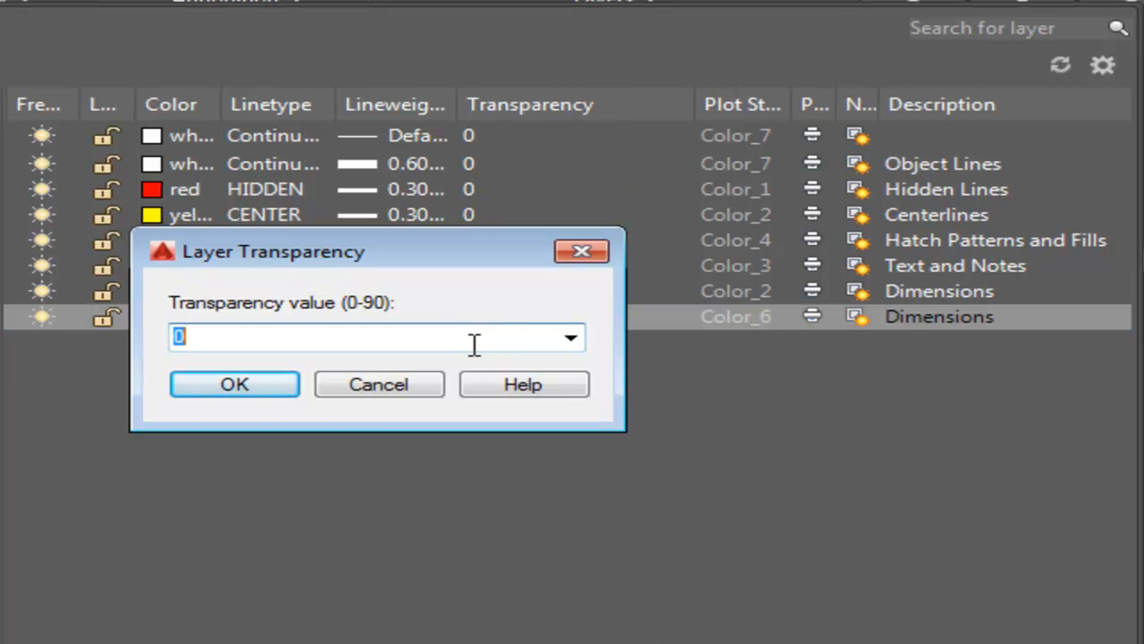
{"action": "type", "text": "75"}
{"action": "key", "text": "Return"}
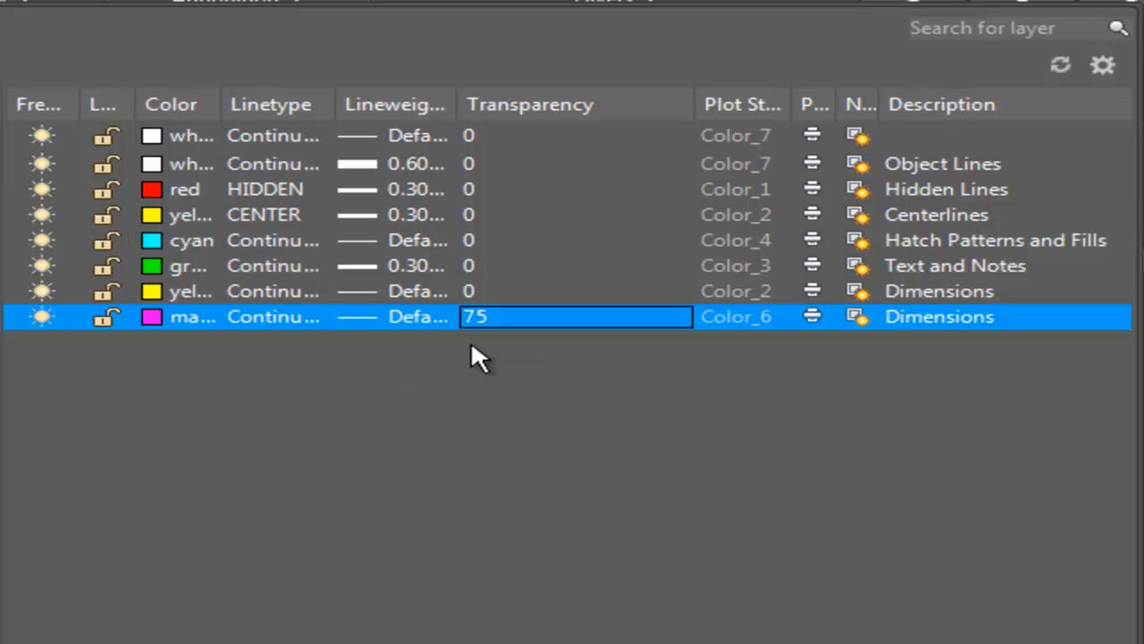
{"action": "left_click_drag", "start_coordinate": [695, 95], "coordinate": [605, 93]}
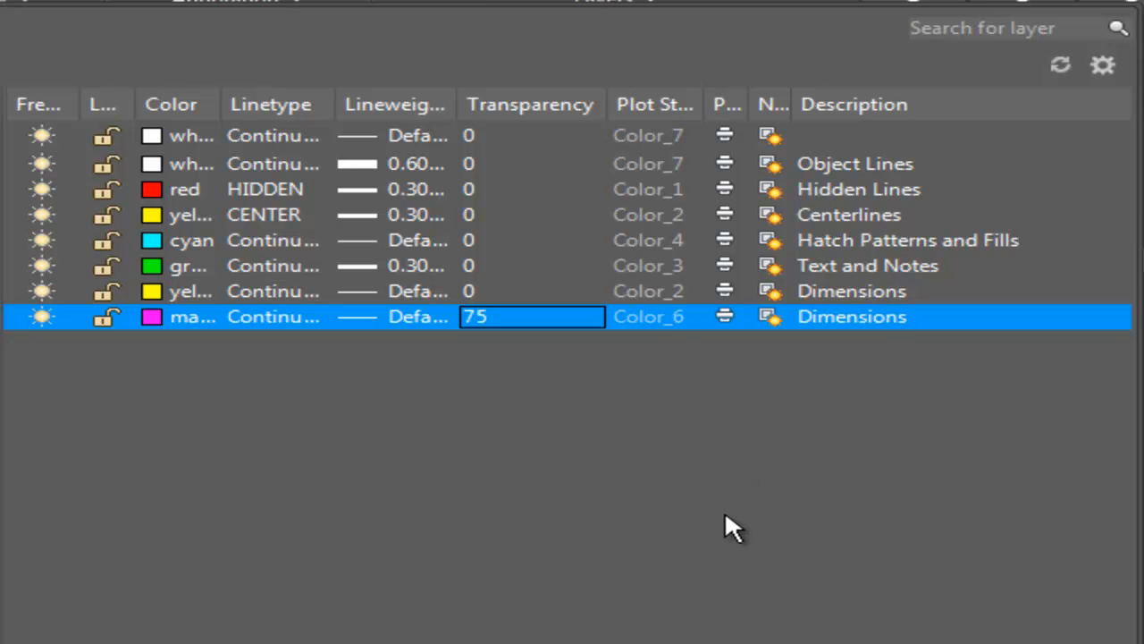
Change the Construction layer's description to Construction lines.
{"action": "left_click", "coordinate": [882, 324]}
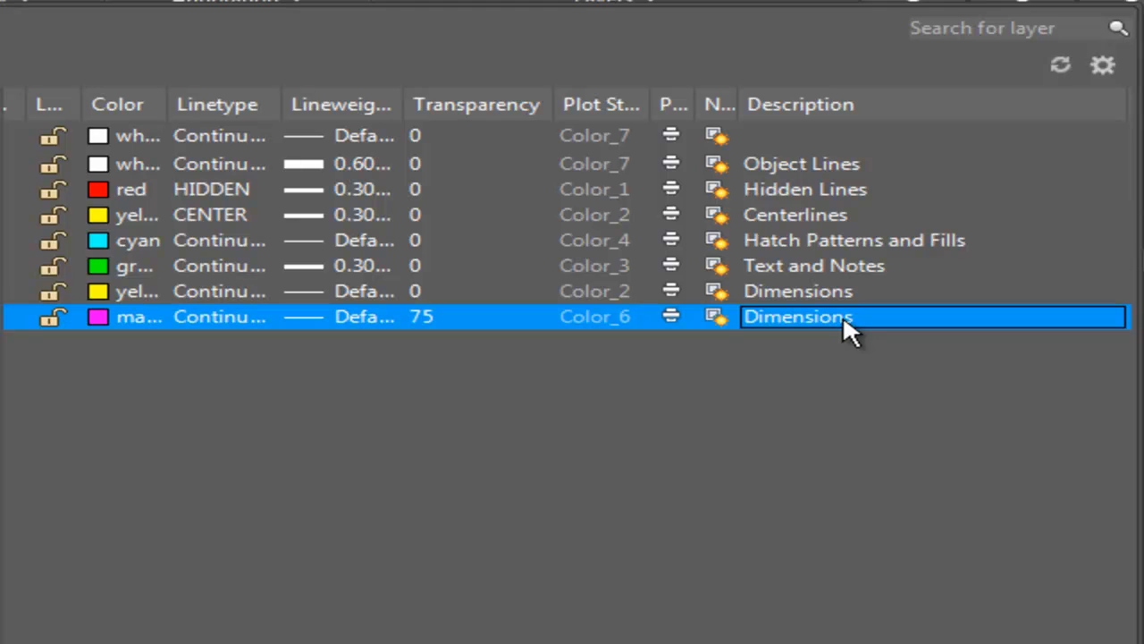
{"action": "left_click", "coordinate": [839, 322]}
{"action": "left_click_drag", "start_coordinate": [844, 322], "coordinate": [503, 344]}
{"action": "key", "text": "BackSpace"}
{"action": "type", "text": "Construction line"}
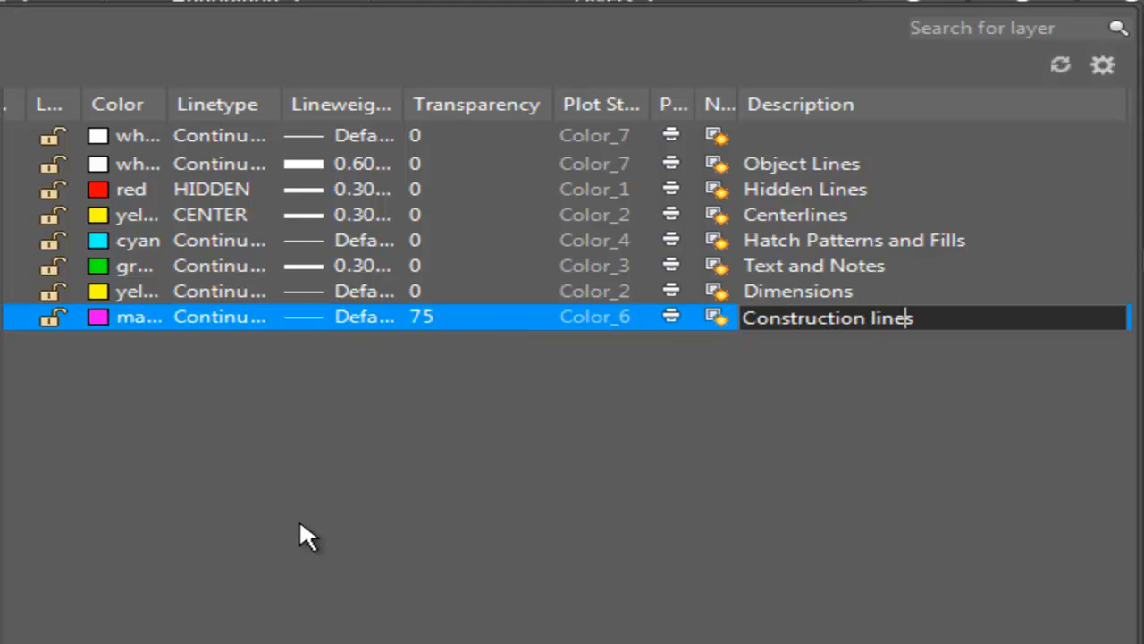
{"action": "key", "text": "Return"}
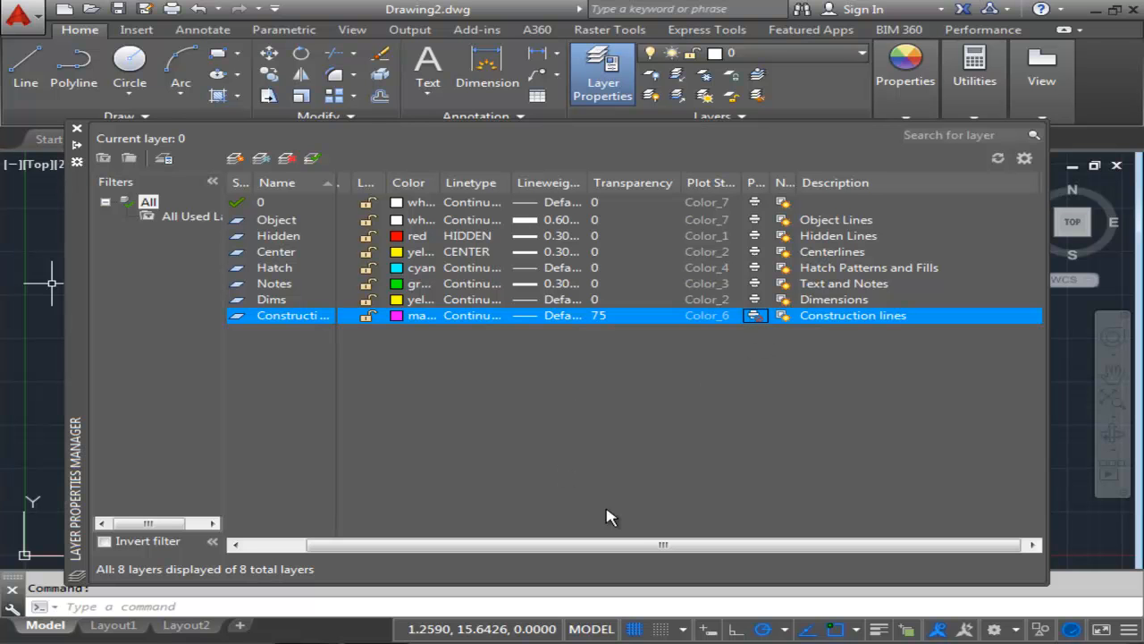
Close the Layer Properties Manager and make Construction the current layer.
{"action": "left_click_drag", "start_coordinate": [652, 544], "coordinate": [506, 539]}
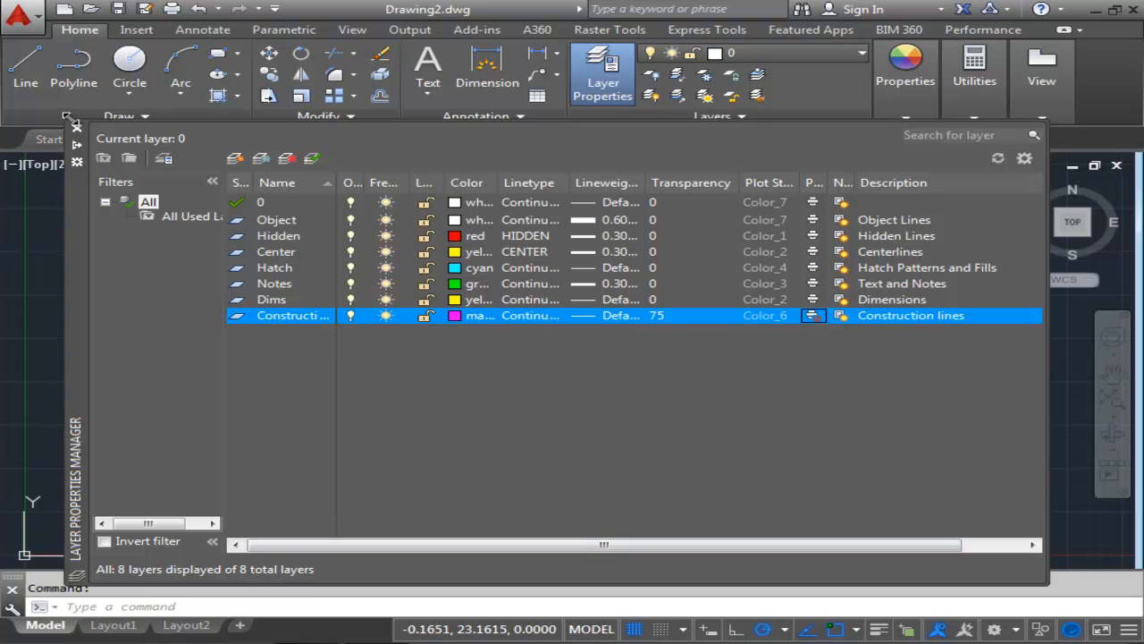
{"action": "left_click", "coordinate": [77, 132]}
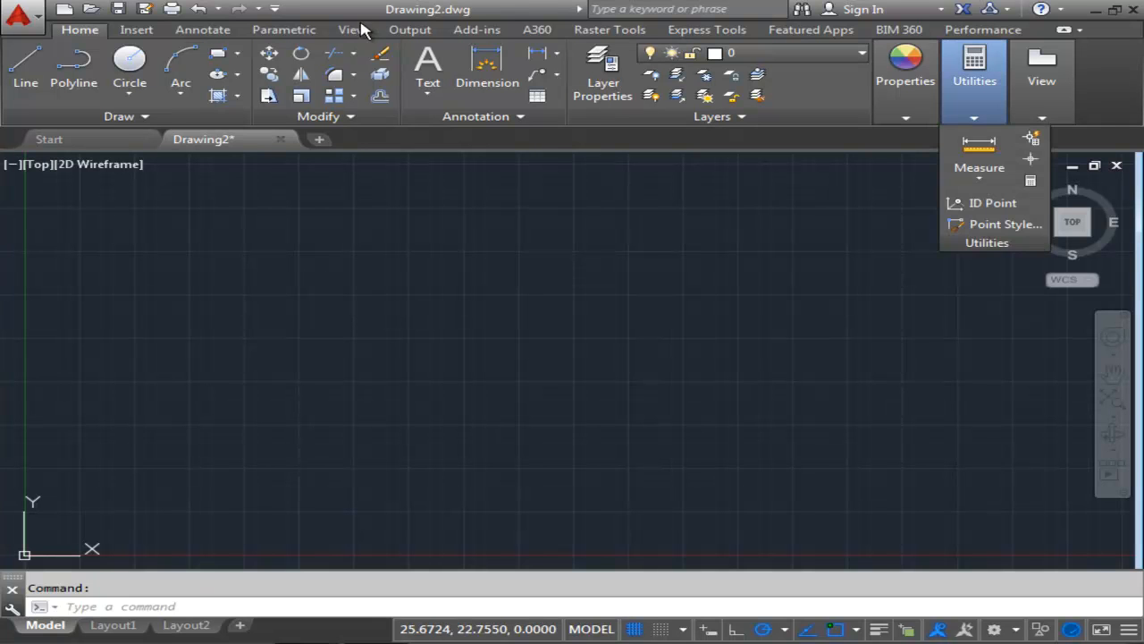
{"action": "left_click", "coordinate": [122, 122]}
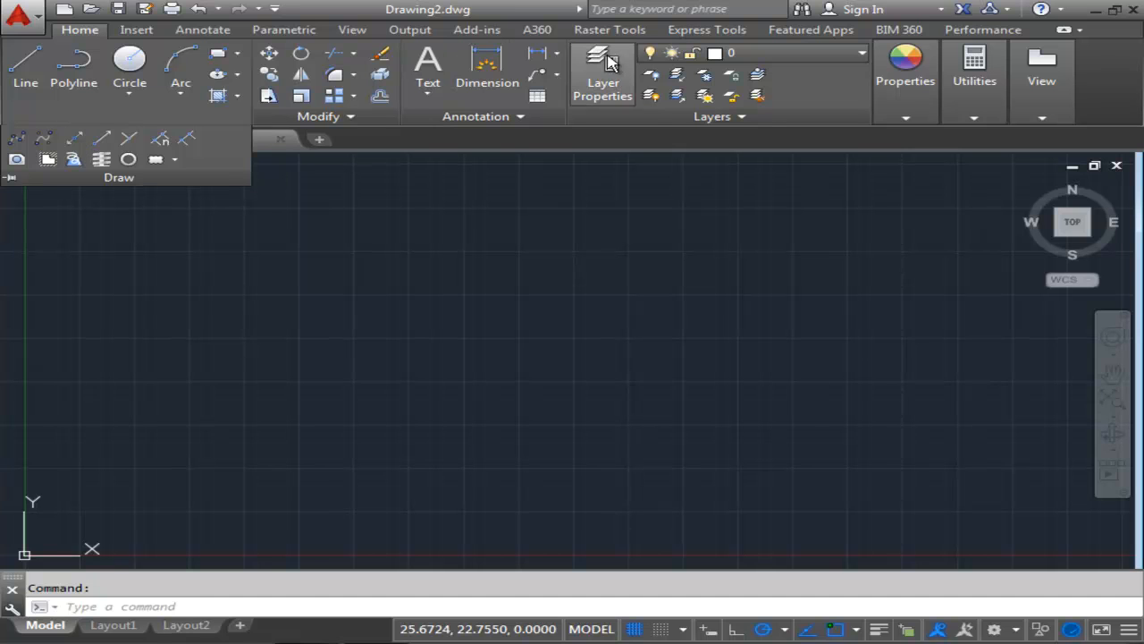
{"action": "left_click", "coordinate": [784, 51]}
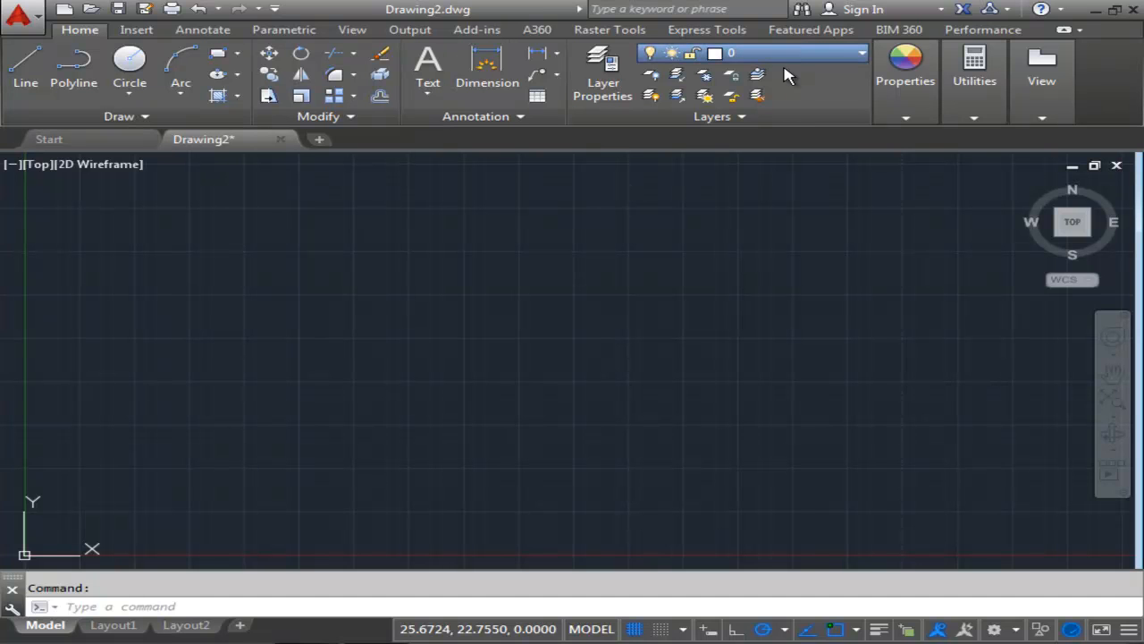
{"action": "left_click", "coordinate": [782, 118]}
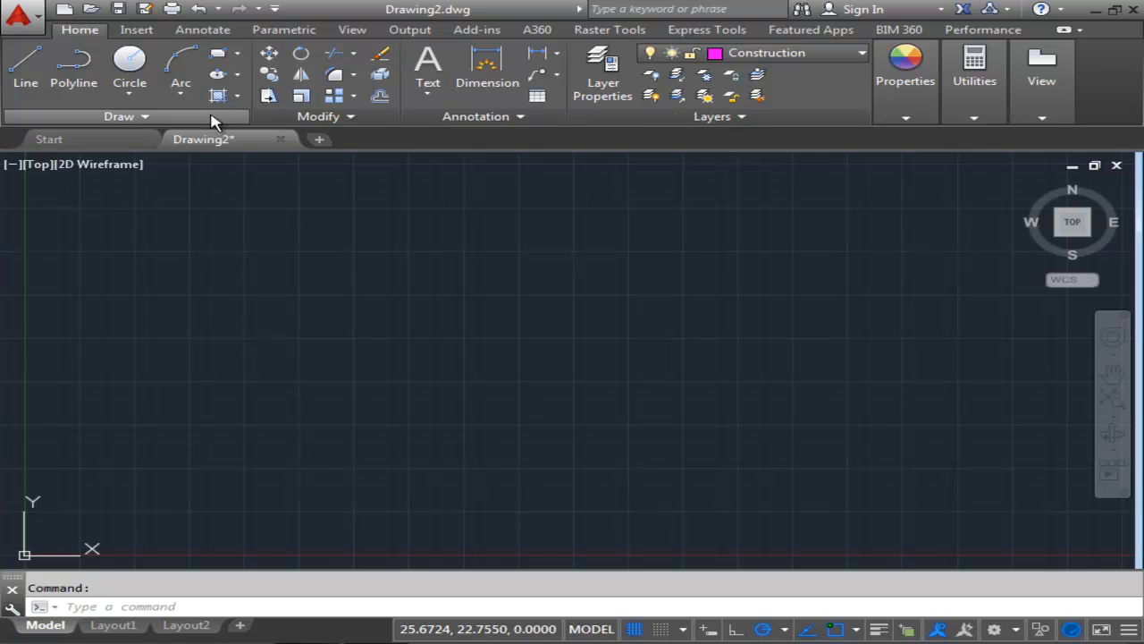
Draw a horizontal construction line through point 0,0 with the Construction Line tool.
{"action": "left_click", "coordinate": [96, 123]}
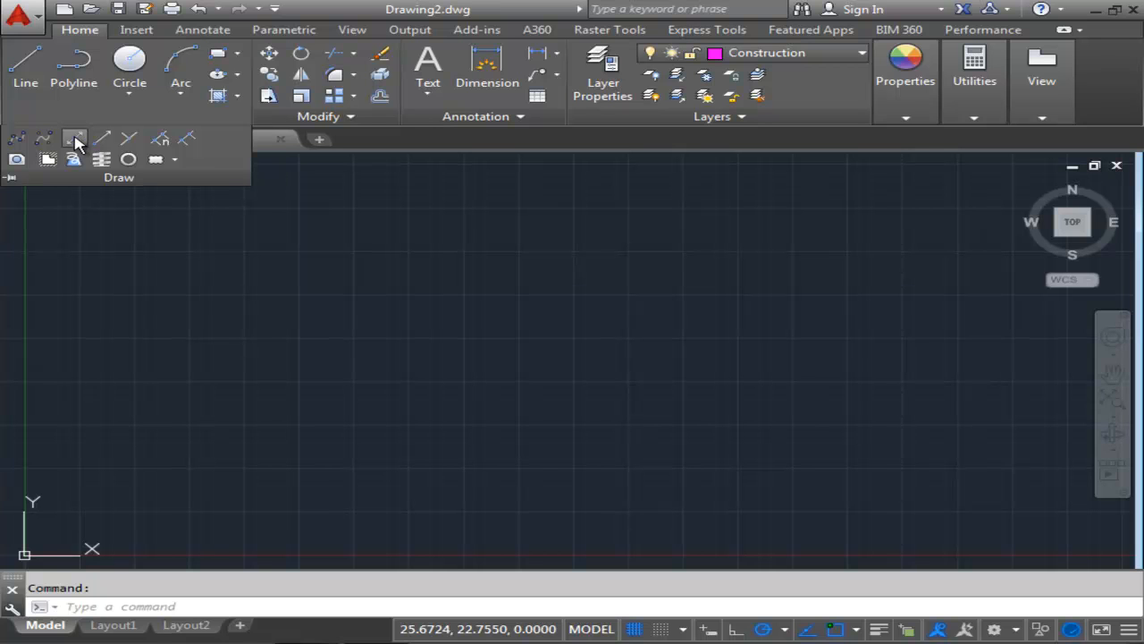
{"action": "left_click", "coordinate": [75, 140]}
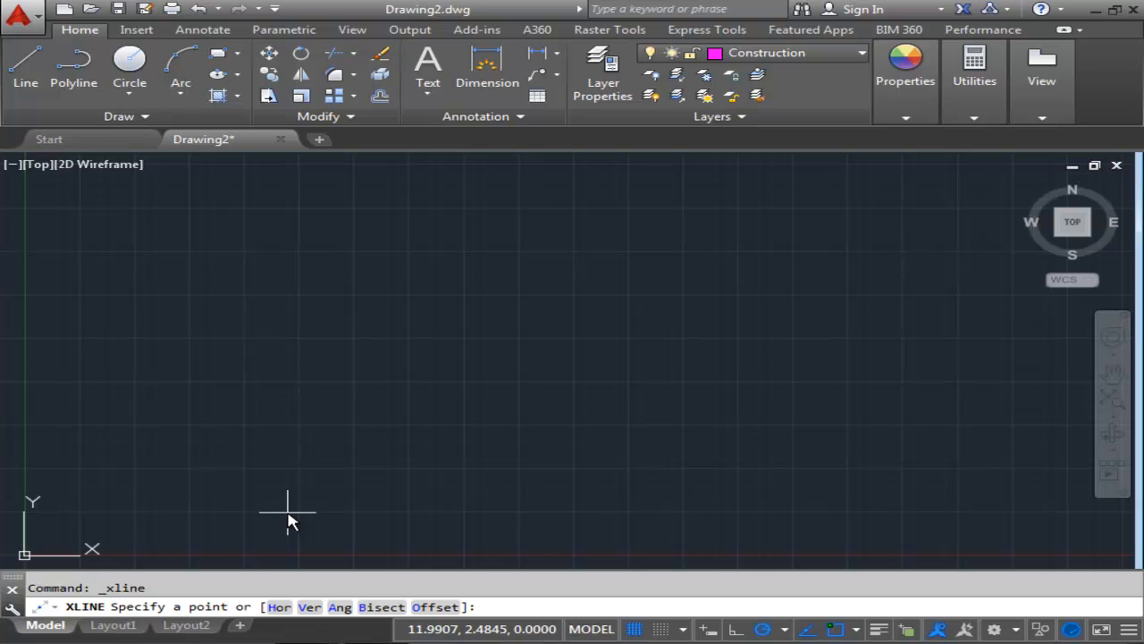
{"action": "left_click", "coordinate": [279, 607]}
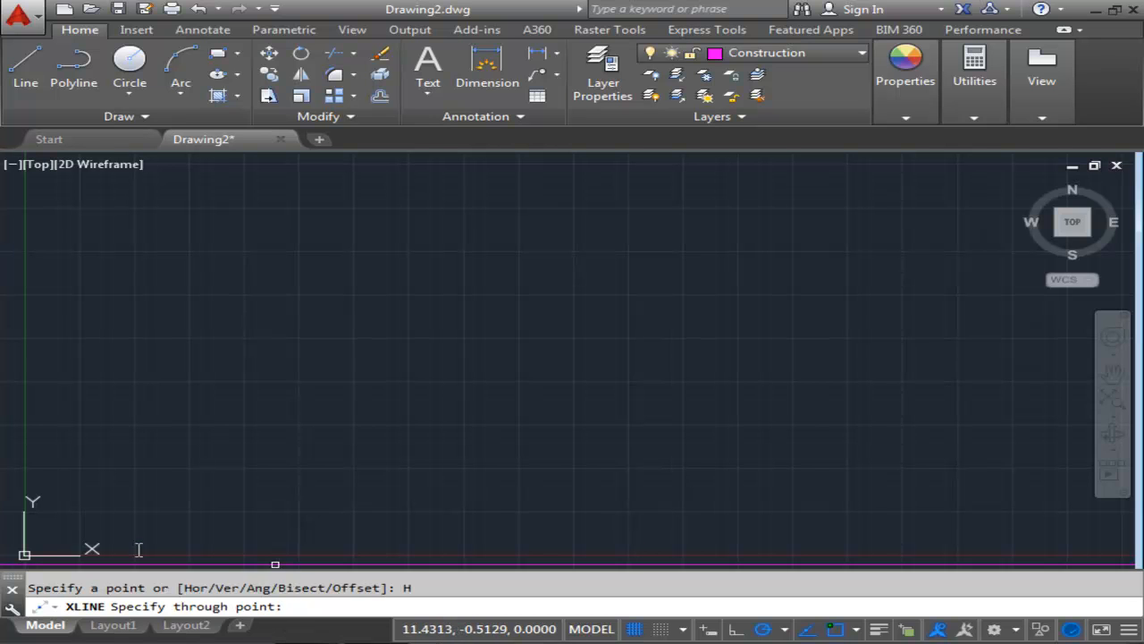
{"action": "middle_click_drag", "start_coordinate": [122, 488], "coordinate": [212, 394]}
{"action": "scroll", "coordinate": [212, 394], "scroll_direction": "down", "scroll_amount": 2}
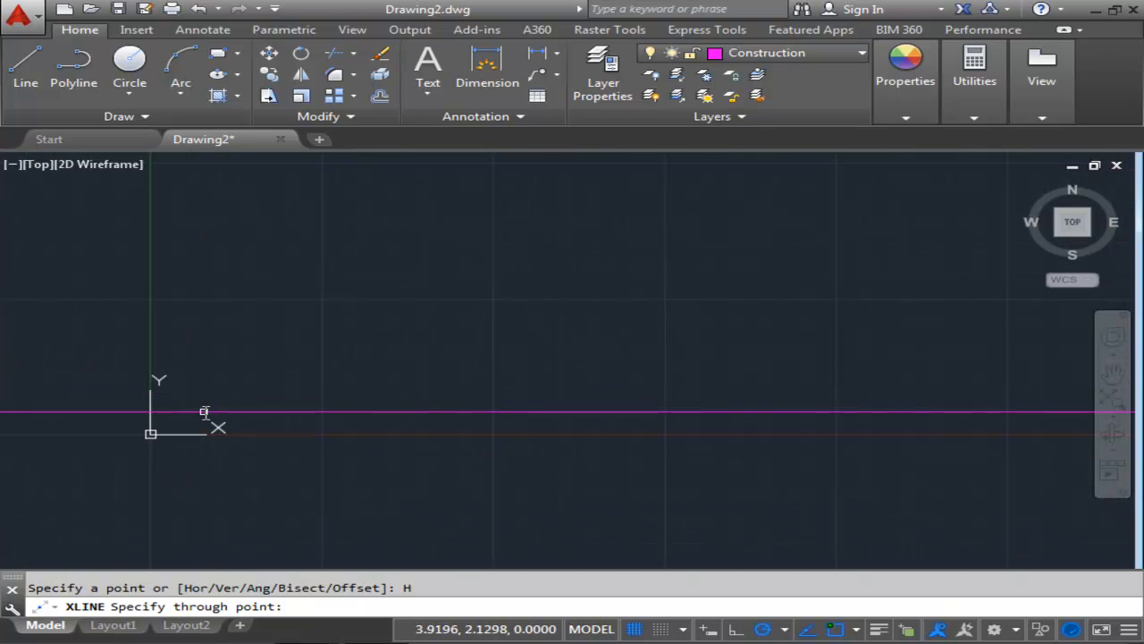
{"action": "type", "text": "0,0"}
{"action": "key", "text": "Return"}
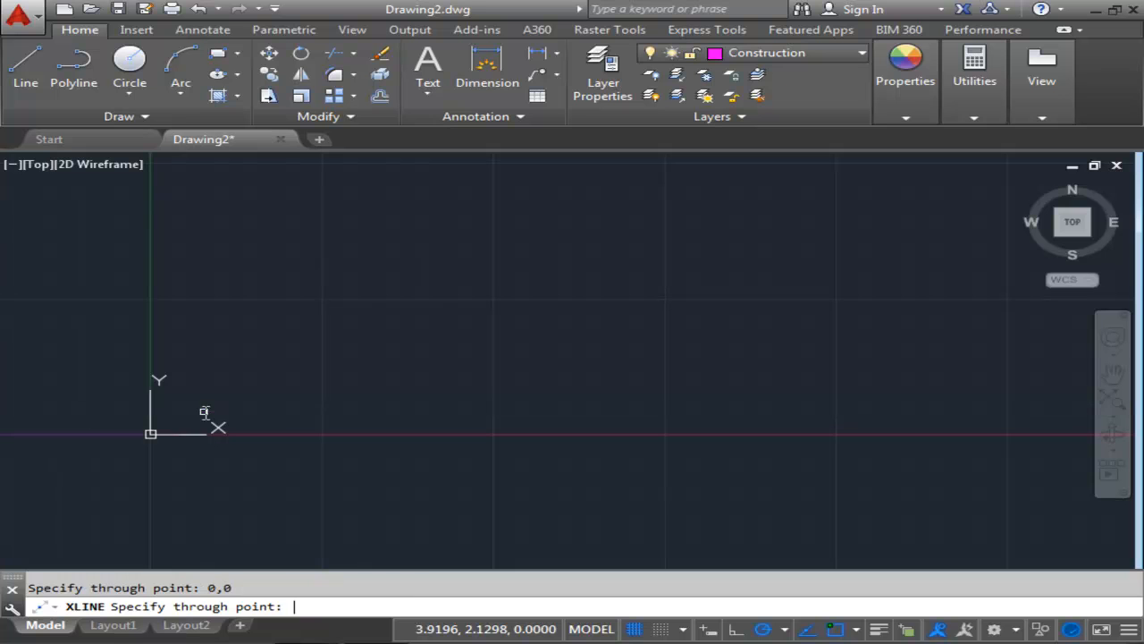
{"action": "scroll", "coordinate": [523, 386], "scroll_direction": "down", "scroll_amount": 4}
{"action": "scroll", "coordinate": [506, 378], "scroll_direction": "up", "scroll_amount": 4}
{"action": "mouse_move", "coordinate": [504, 378]}
{"action": "middle_mouse_down"}
{"action": "mouse_move", "coordinate": [455, 393]}
{"action": "mouse_move", "coordinate": [600, 383]}
{"action": "middle_mouse_up"}
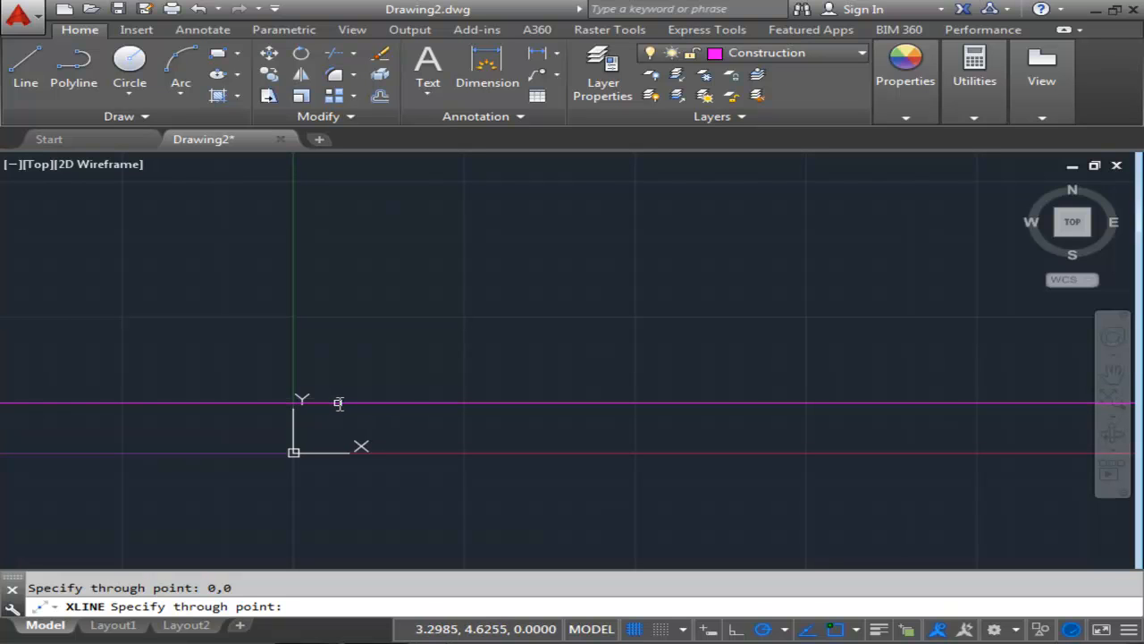
{"action": "key", "text": "Escape"}
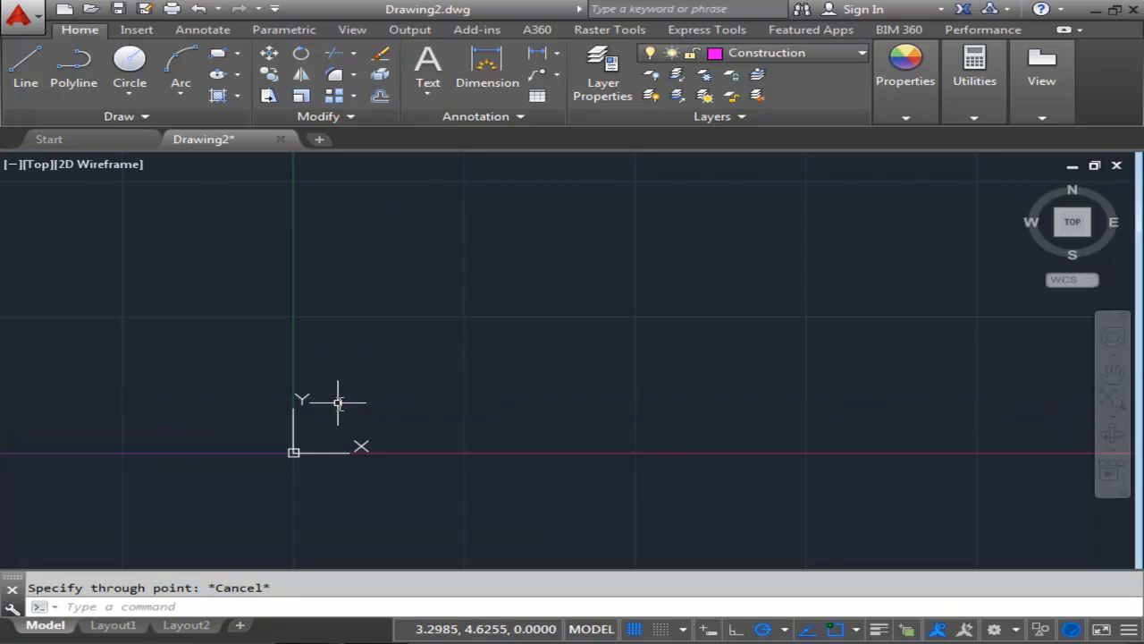
Draw a vertical construction line through point 0,0 with the Construction Line tool.
{"action": "left_click", "coordinate": [98, 118]}
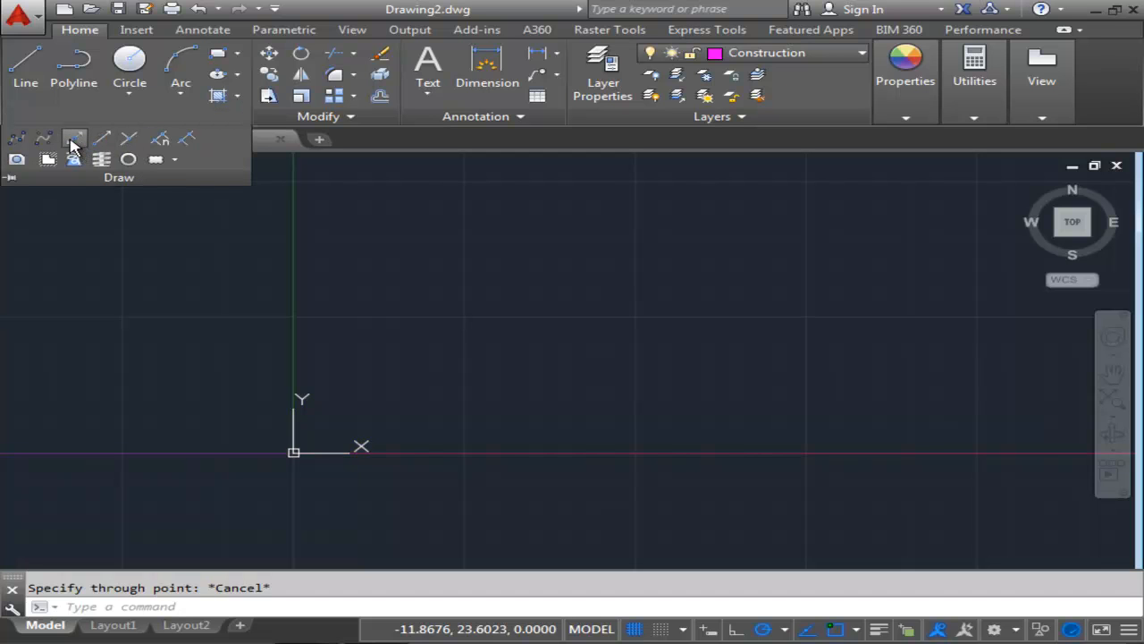
{"action": "left_click", "coordinate": [74, 143]}
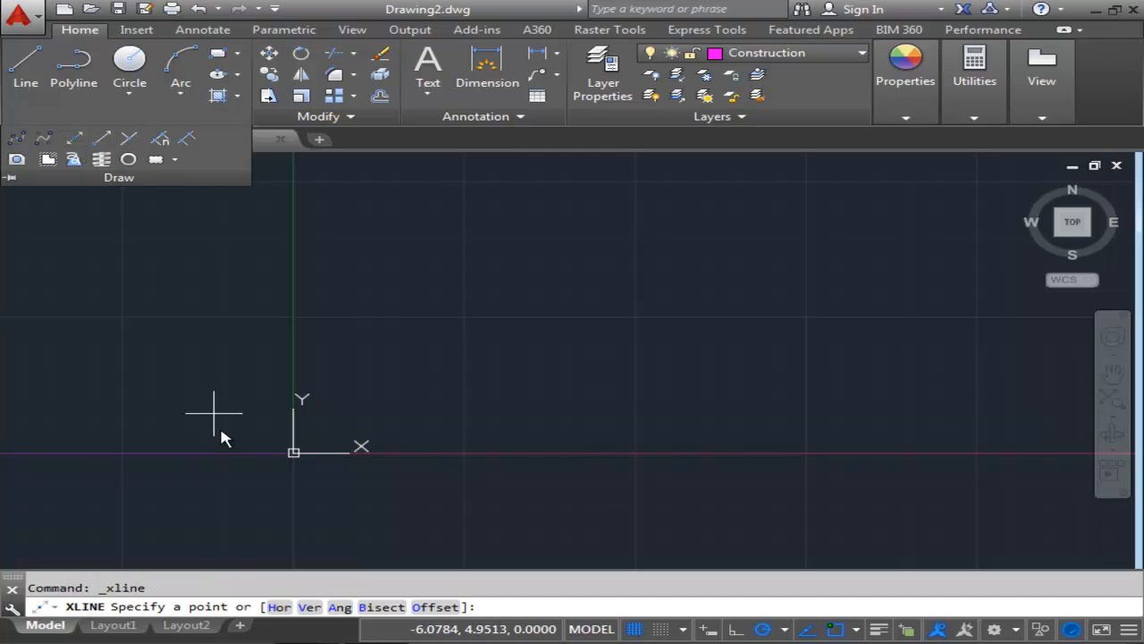
{"action": "left_click", "coordinate": [309, 608]}
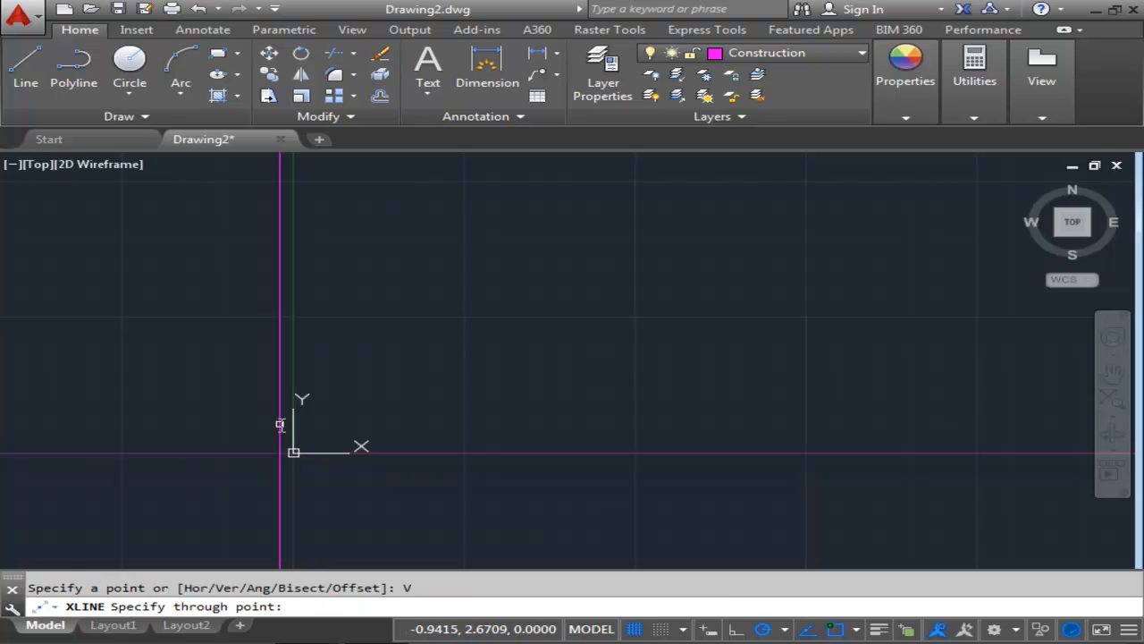
{"action": "type", "text": "0,0"}
{"action": "key", "text": "Return"}
{"action": "scroll", "coordinate": [447, 413], "scroll_direction": "down", "scroll_amount": 2}
{"action": "scroll", "coordinate": [447, 414], "scroll_direction": "down", "scroll_amount": 3}
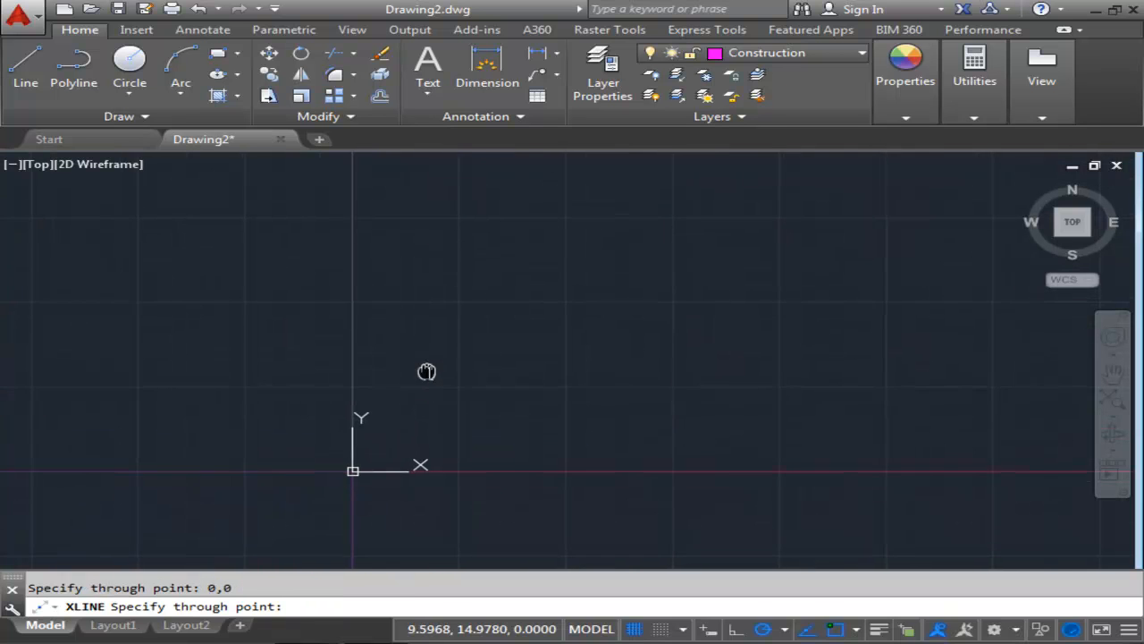
{"action": "left_click", "coordinate": [381, 449]}
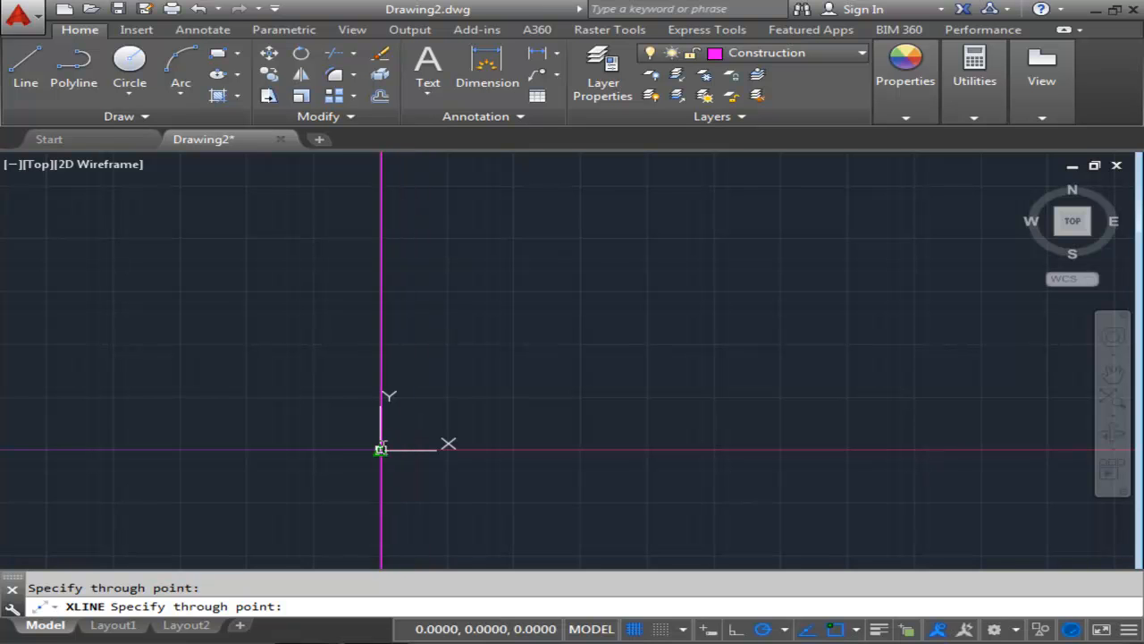
{"action": "key", "text": "Return"}
Set the drawing limits with the lower left corner at 0,0 and the upper right corner at 12,9.
{"action": "scroll", "coordinate": [527, 413], "scroll_direction": "down", "scroll_amount": 10}
{"action": "middle_click_drag", "start_coordinate": [555, 383], "coordinate": [446, 370]}
{"action": "scroll", "coordinate": [445, 370], "scroll_direction": "down", "scroll_amount": 4}
{"action": "scroll", "coordinate": [497, 366], "scroll_direction": "down", "scroll_amount": 4}
{"action": "middle_click_drag", "start_coordinate": [541, 363], "coordinate": [357, 453]}
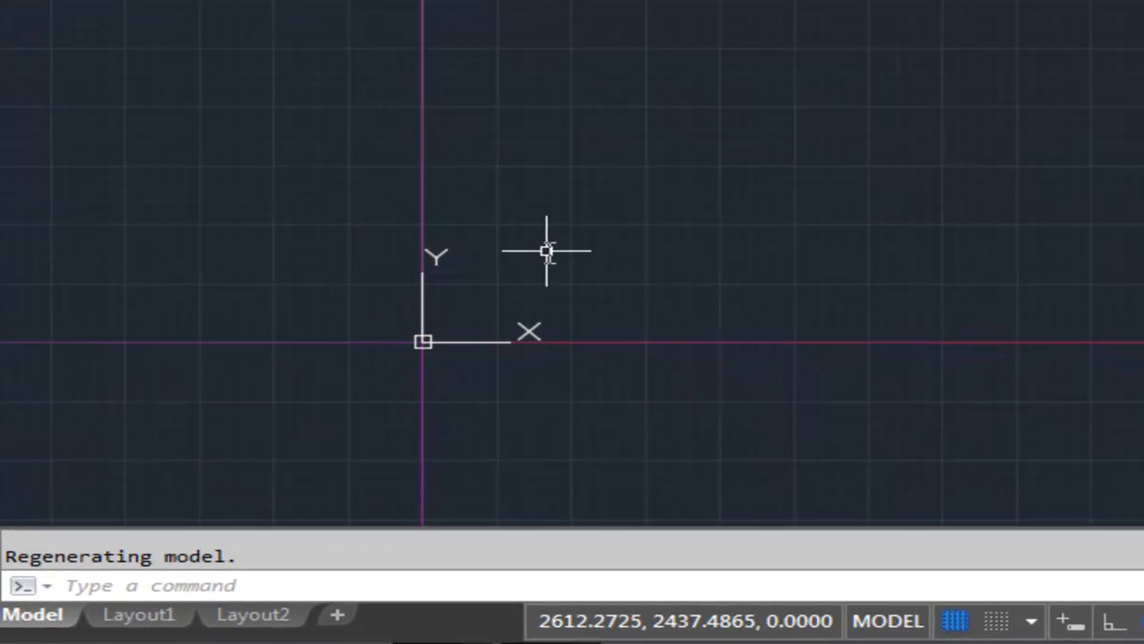
{"action": "middle_click_drag", "start_coordinate": [374, 394], "coordinate": [359, 435]}
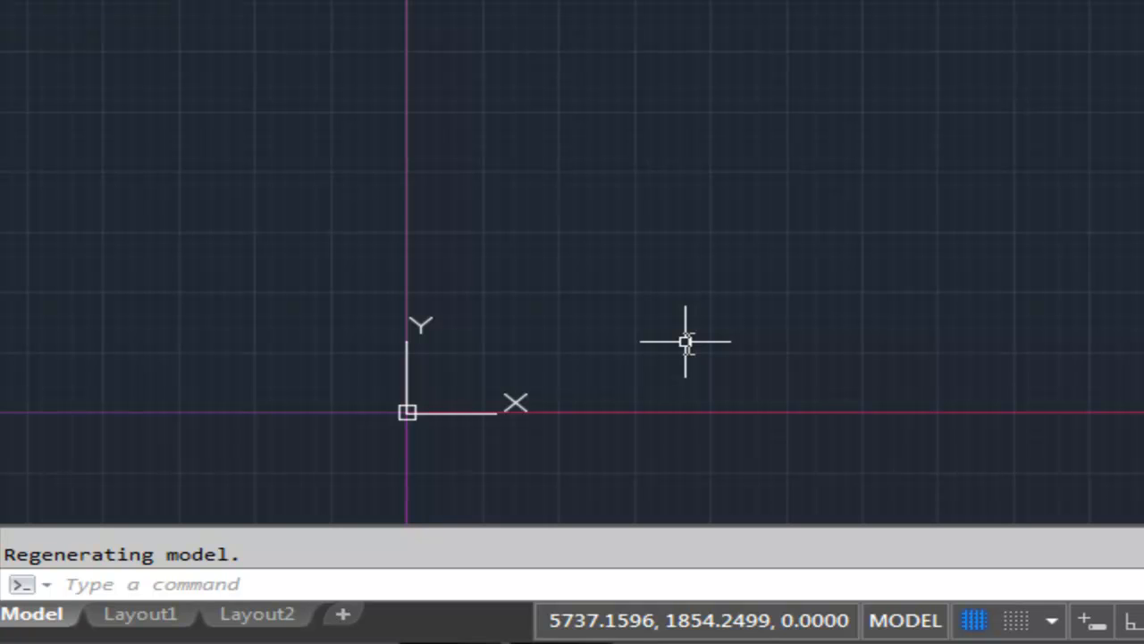
{"action": "type", "text": "Limits"}
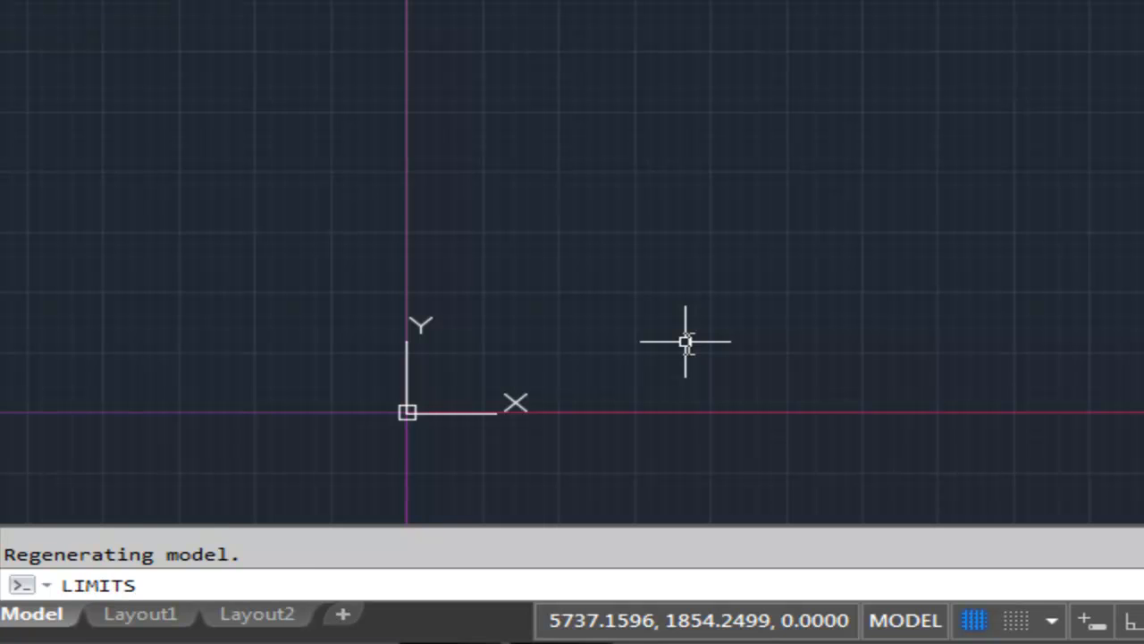
{"action": "key", "text": "Return"}
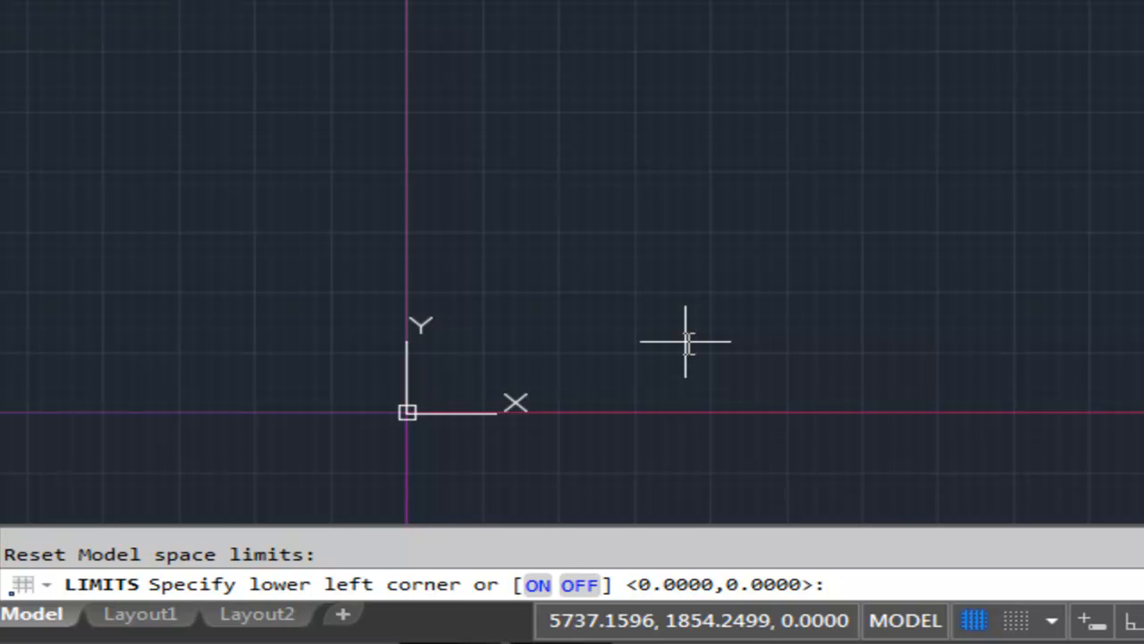
{"action": "key", "text": "Return"}
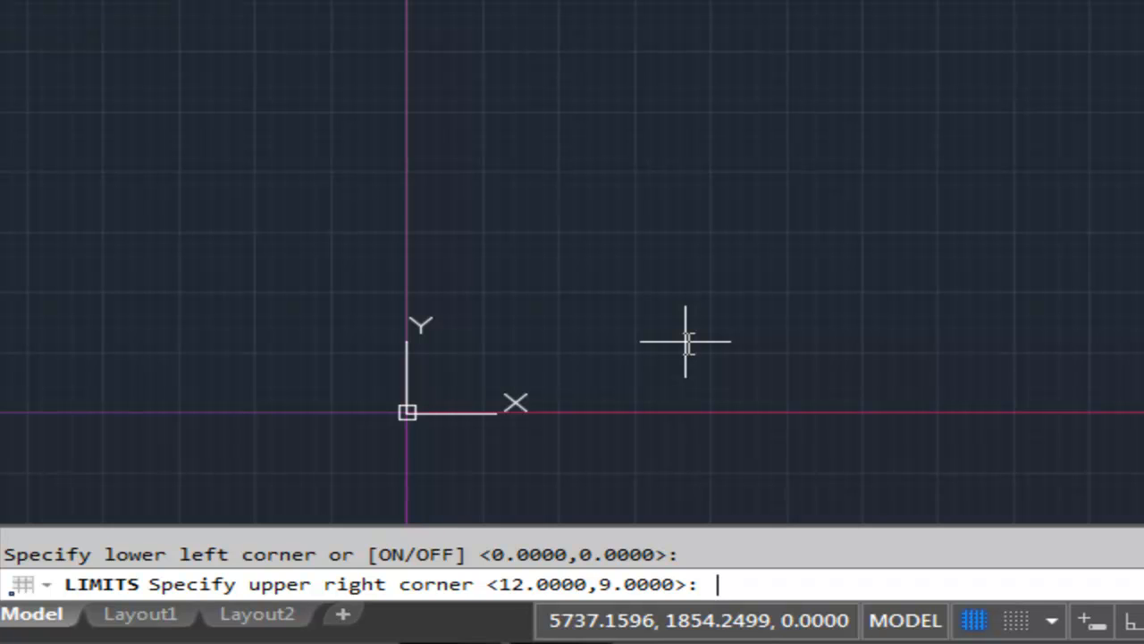
{"action": "key", "text": "Return"}
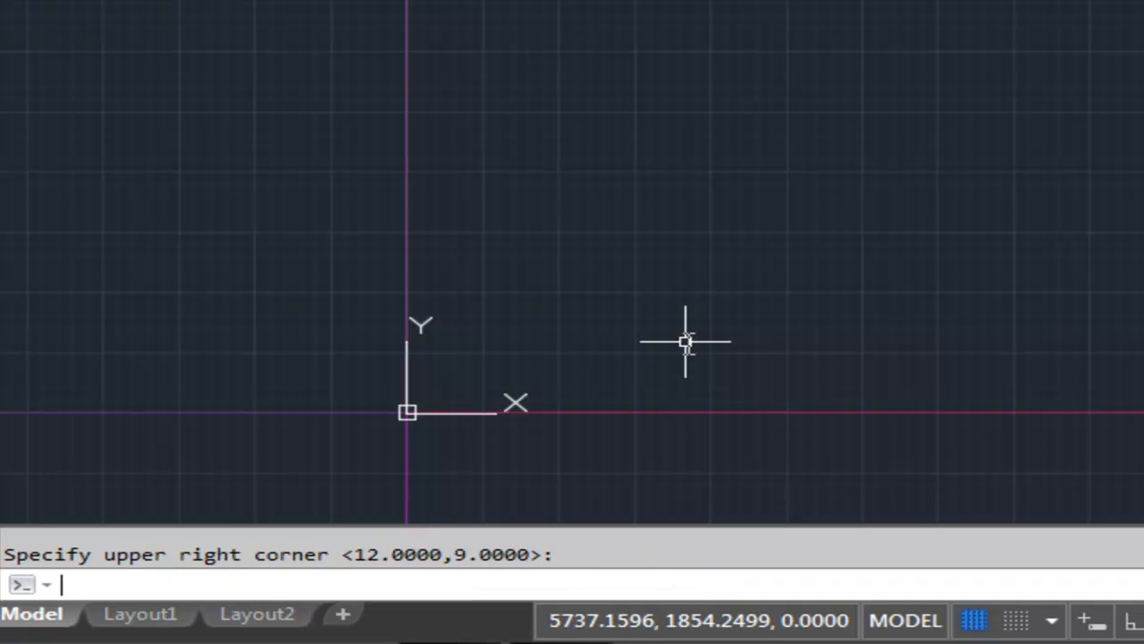
Zoom to show all of the drawing limits.
{"action": "type", "text": "zoom"}
{"action": "key", "text": "Return"}
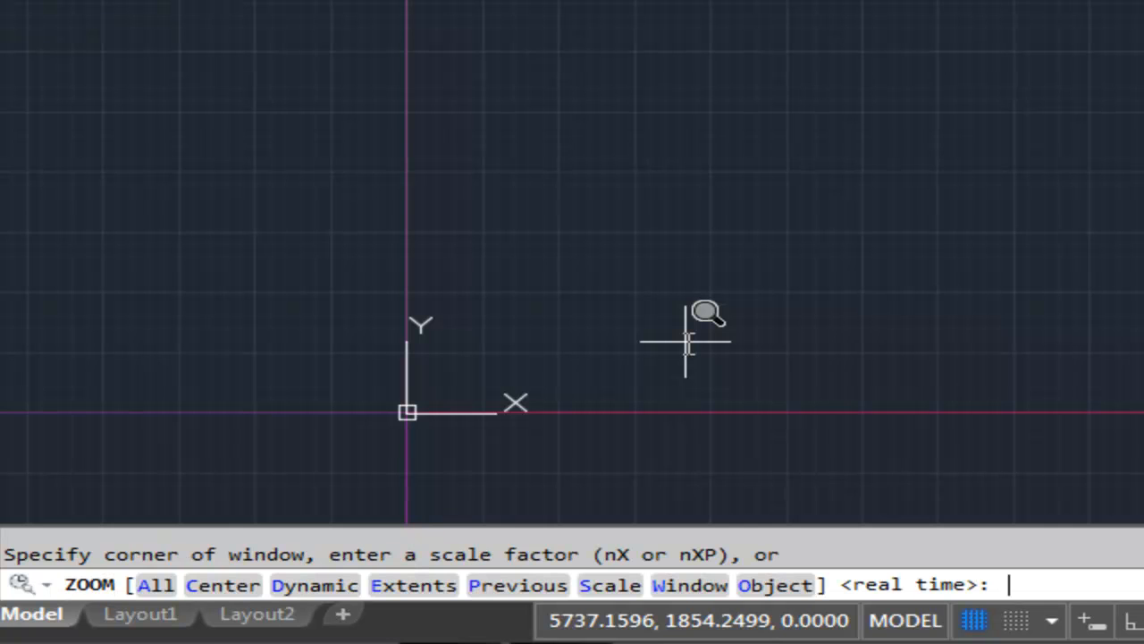
{"action": "type", "text": "all"}
{"action": "key", "text": "Return"}
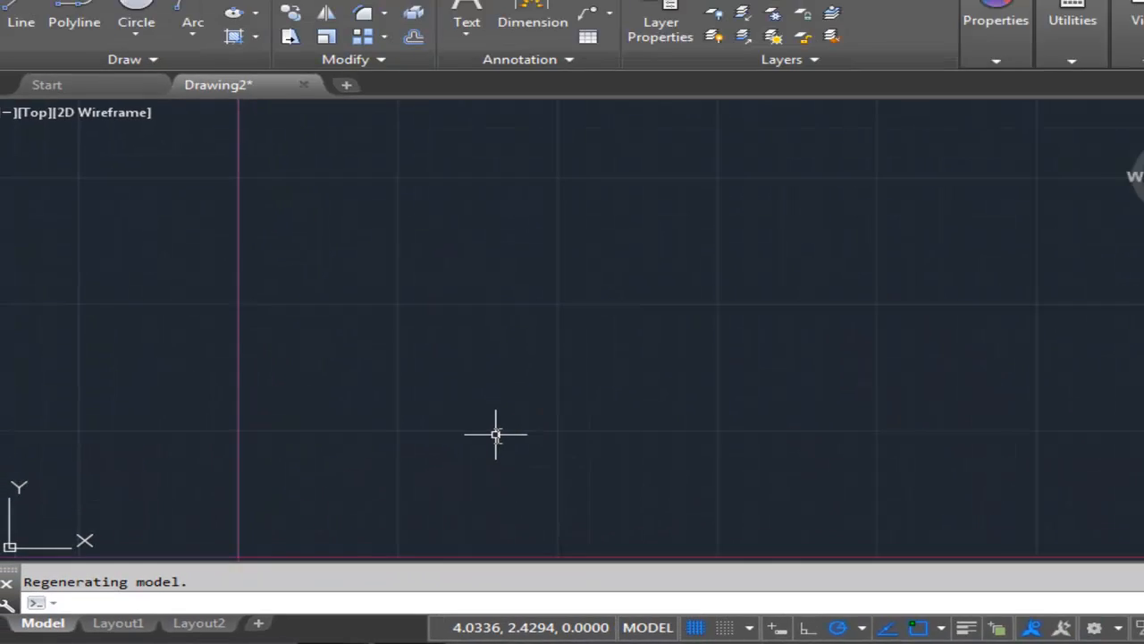
Offset the vertical construction line through the origin 1.50 to the right.
{"action": "scroll", "coordinate": [460, 433], "scroll_direction": "down", "scroll_amount": 4}
{"action": "mouse_move", "coordinate": [486, 391]}
{"action": "middle_mouse_down"}
{"action": "mouse_move", "coordinate": [484, 360]}
{"action": "mouse_move", "coordinate": [250, 439]}
{"action": "middle_mouse_up"}
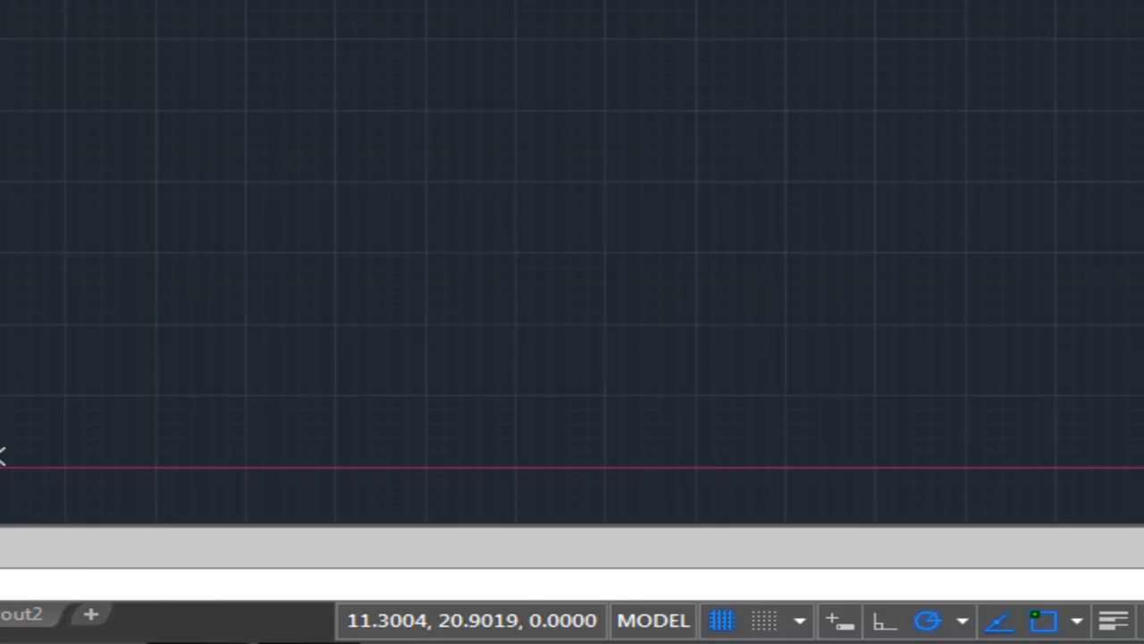
{"action": "type", "text": "o"}
{"action": "key", "text": "Return"}
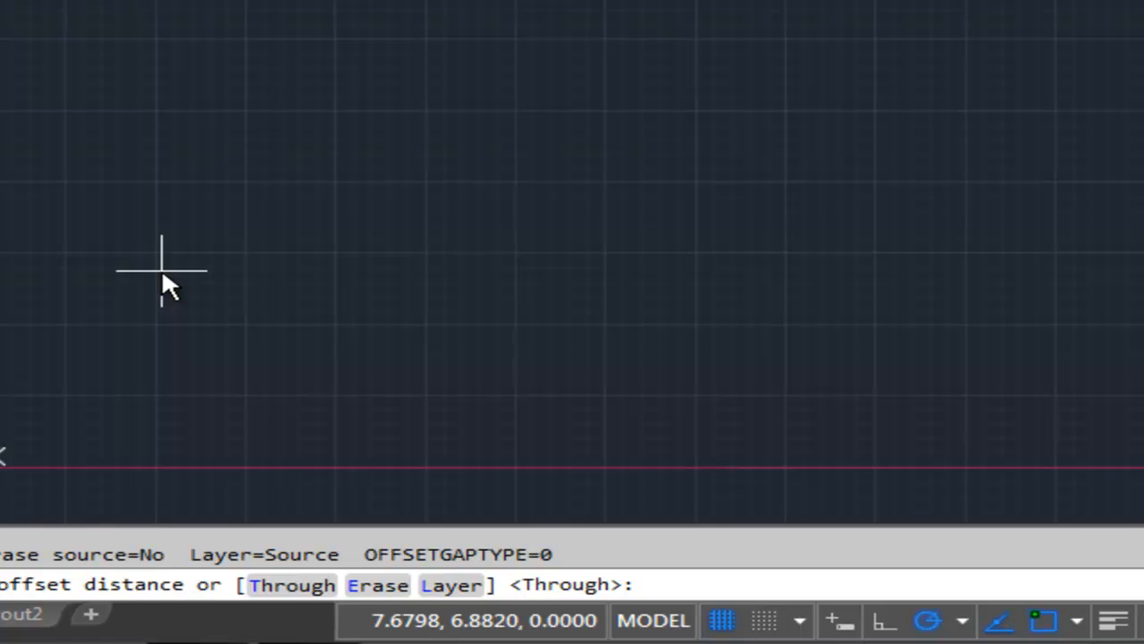
{"action": "type", "text": "1.50"}
{"action": "key", "text": "Return"}
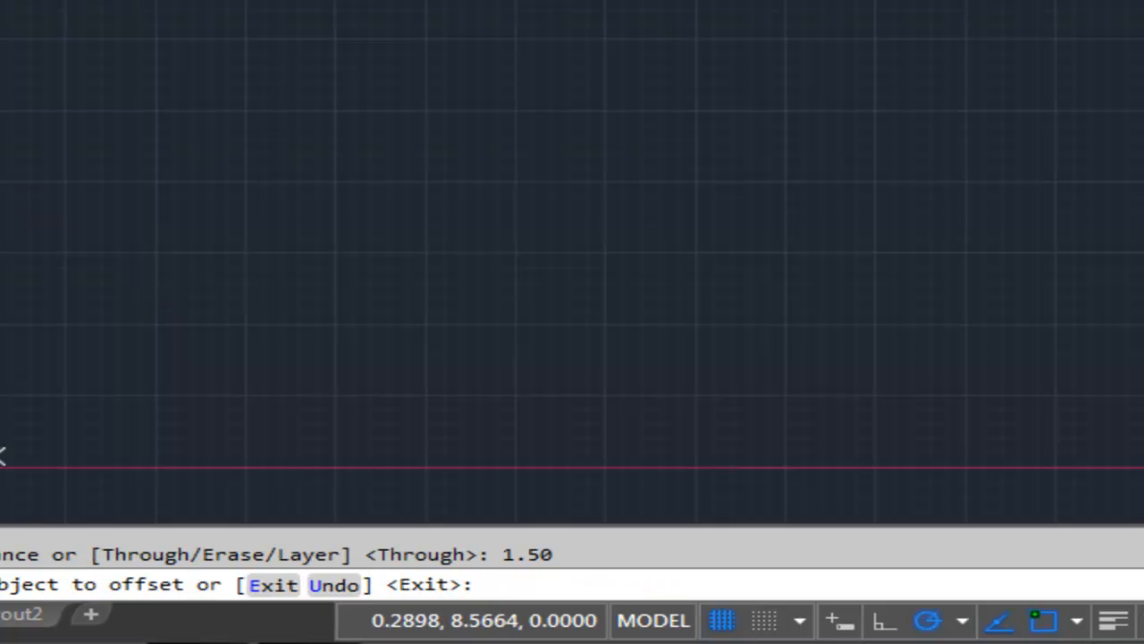
{"action": "left_click", "coordinate": [0, 229]}
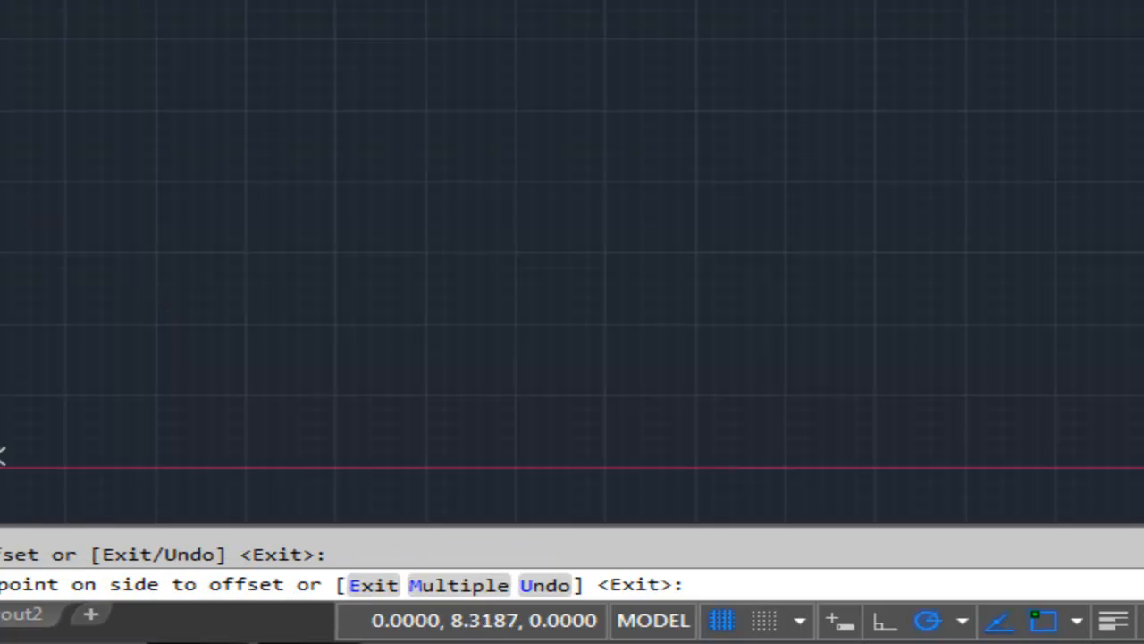
{"action": "left_click", "coordinate": [424, 269]}
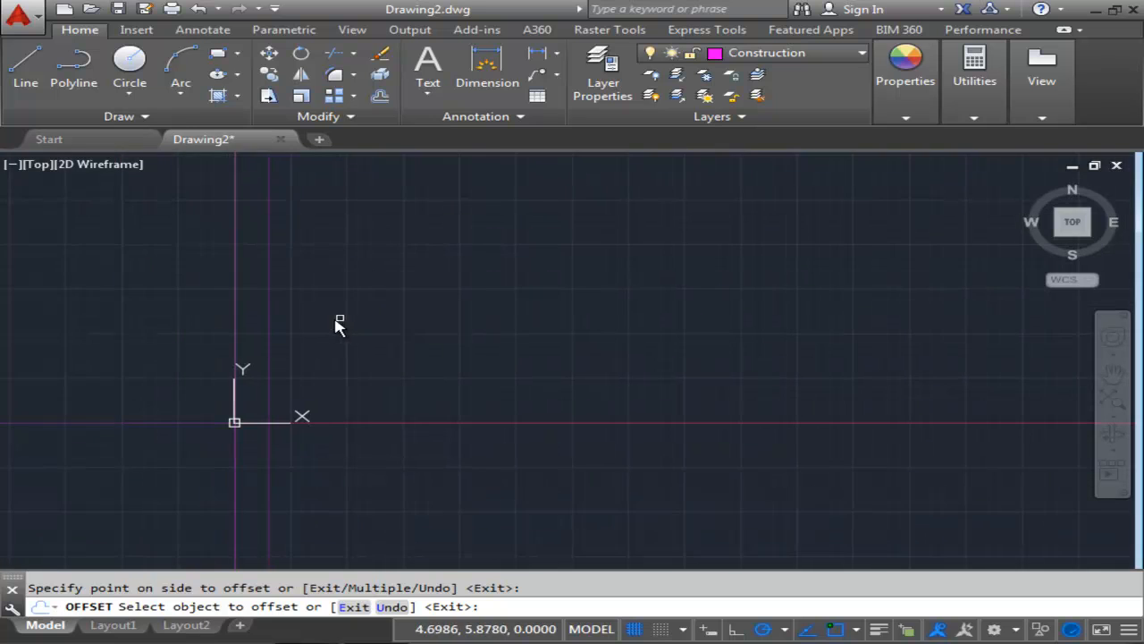
Offset the horizontal construction line through the origin .188 upward.
{"action": "scroll", "coordinate": [259, 343], "scroll_direction": "up", "scroll_amount": 4}
{"action": "mouse_move", "coordinate": [289, 352]}
{"action": "middle_mouse_down"}
{"action": "mouse_move", "coordinate": [330, 361]}
{"action": "mouse_move", "coordinate": [431, 322]}
{"action": "middle_mouse_up"}
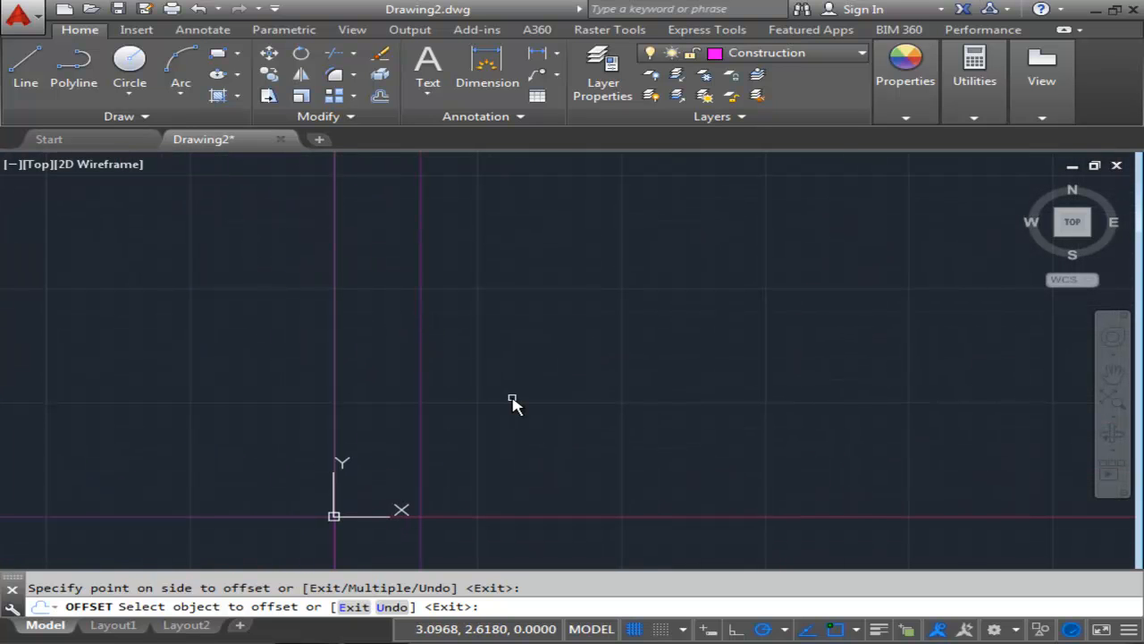
{"action": "key", "text": "Return"}
{"action": "key", "text": "Return"}
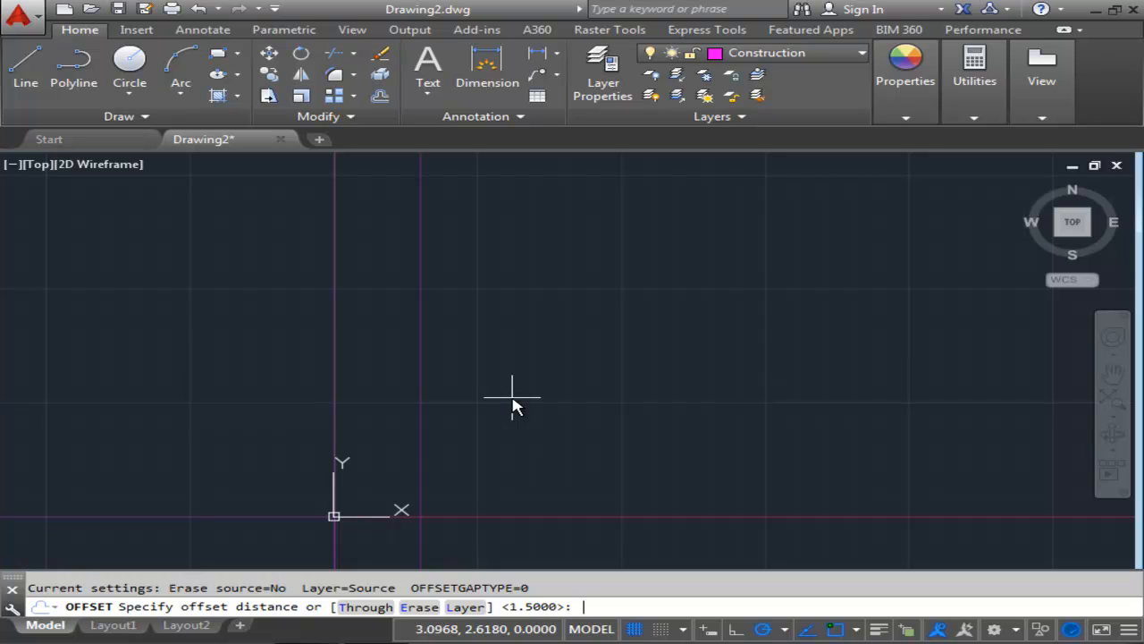
{"action": "type", "text": ".188"}
{"action": "key", "text": "Return"}
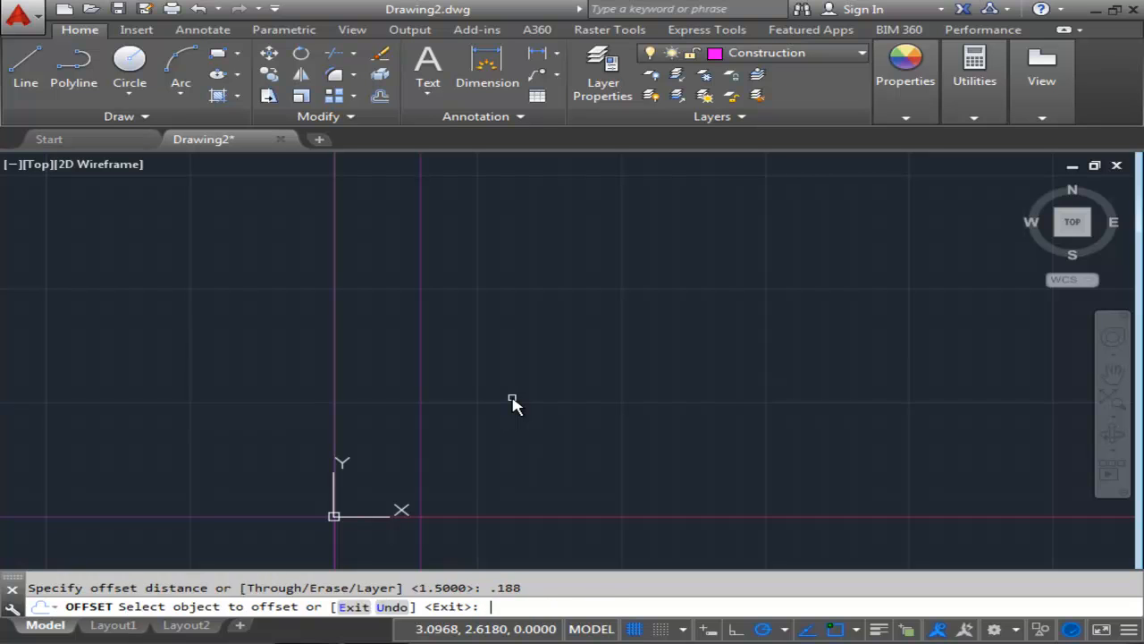
{"action": "left_click", "coordinate": [533, 518]}
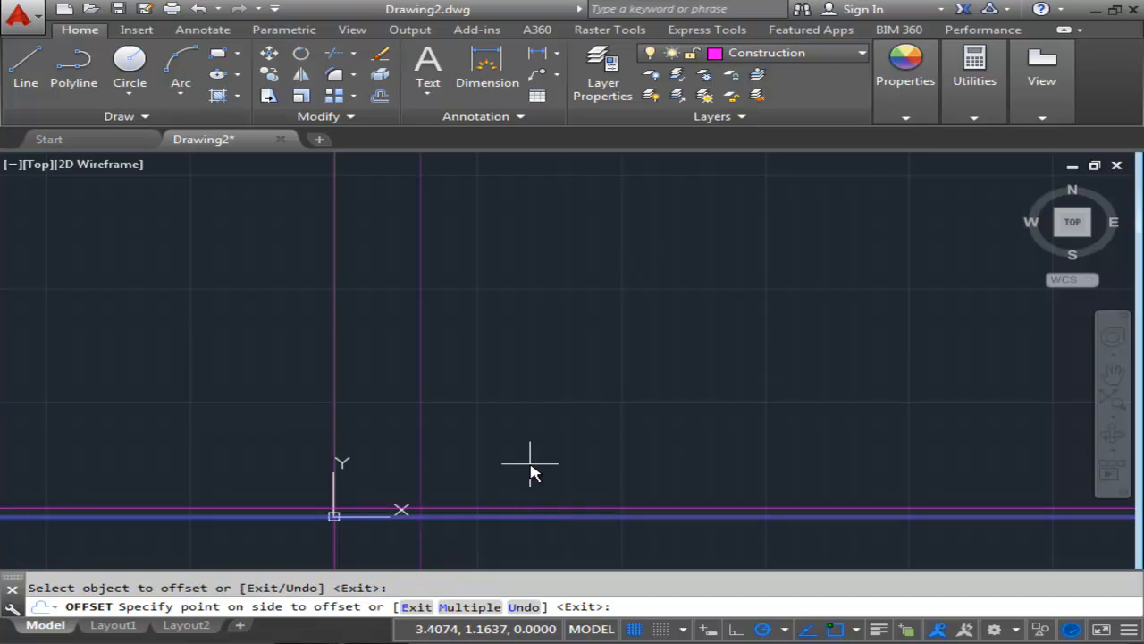
{"action": "left_click", "coordinate": [531, 472]}
Offset the horizontal construction line through the origin 1.423 upward.
{"action": "middle_click_drag", "start_coordinate": [528, 465], "coordinate": [570, 444]}
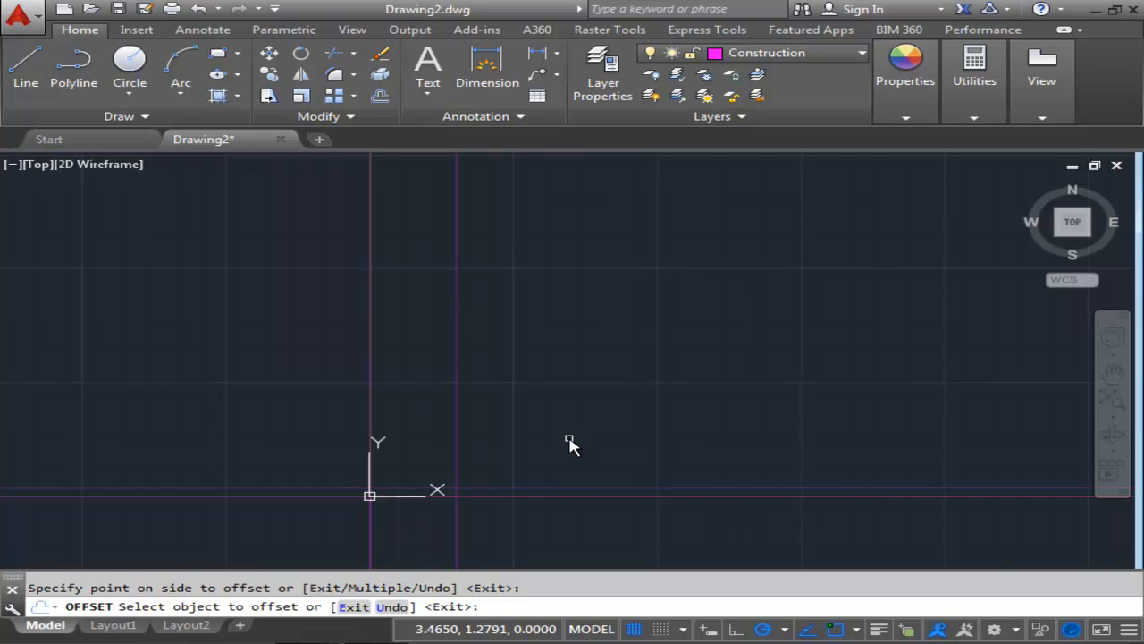
{"action": "key", "text": "Return"}
{"action": "key", "text": "Return"}
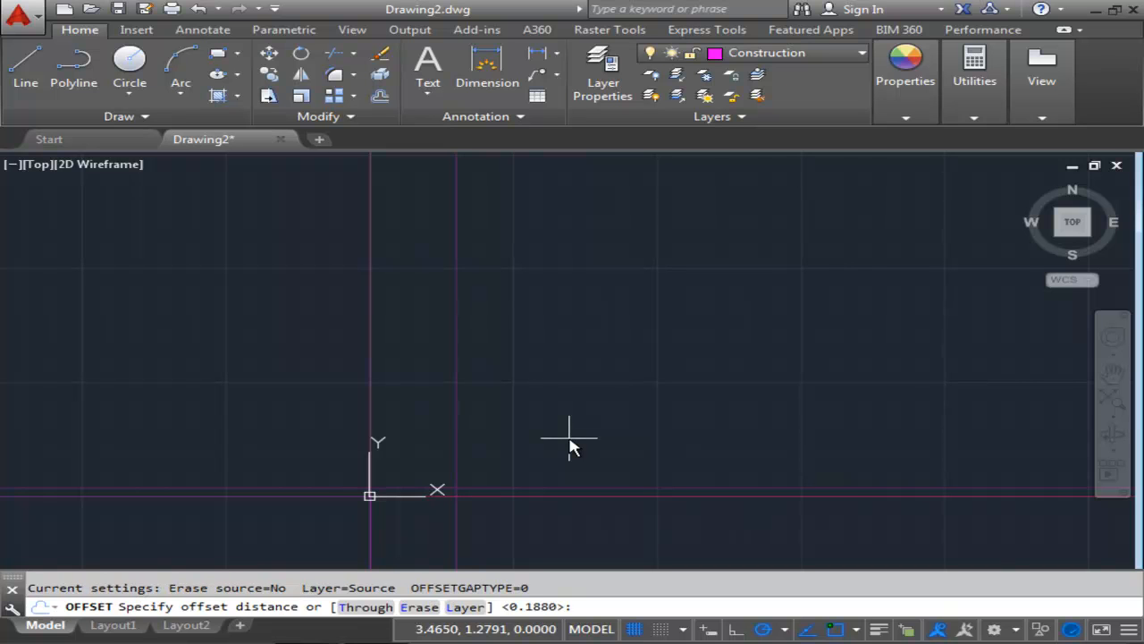
{"action": "type", "text": "1.423"}
{"action": "key", "text": "Return"}
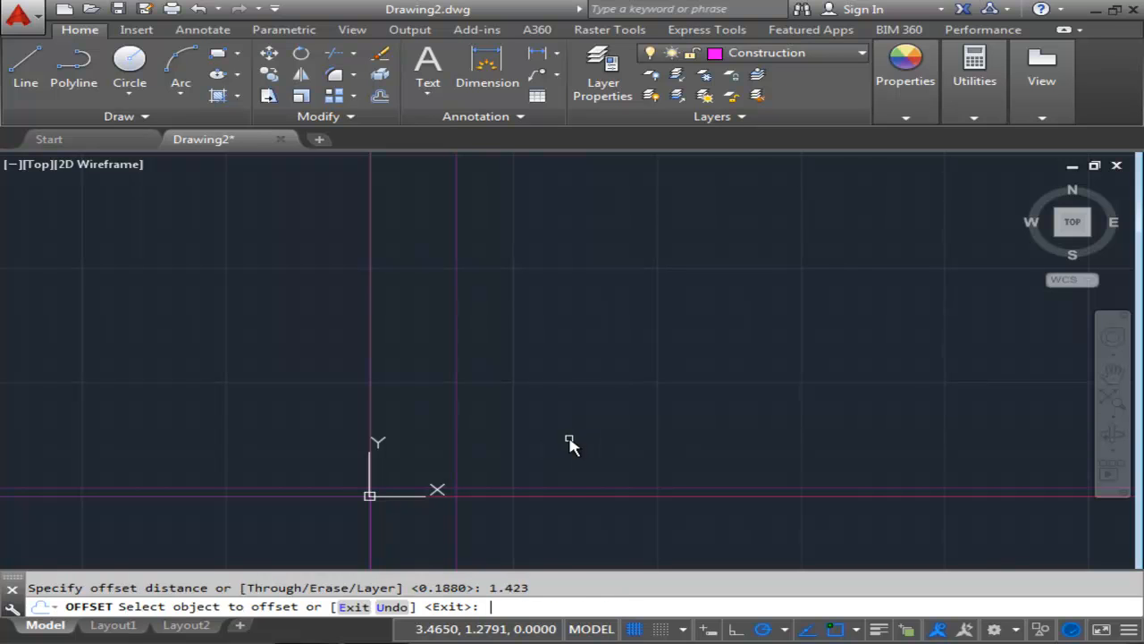
{"action": "left_click", "coordinate": [519, 497]}
{"action": "left_click", "coordinate": [534, 399]}
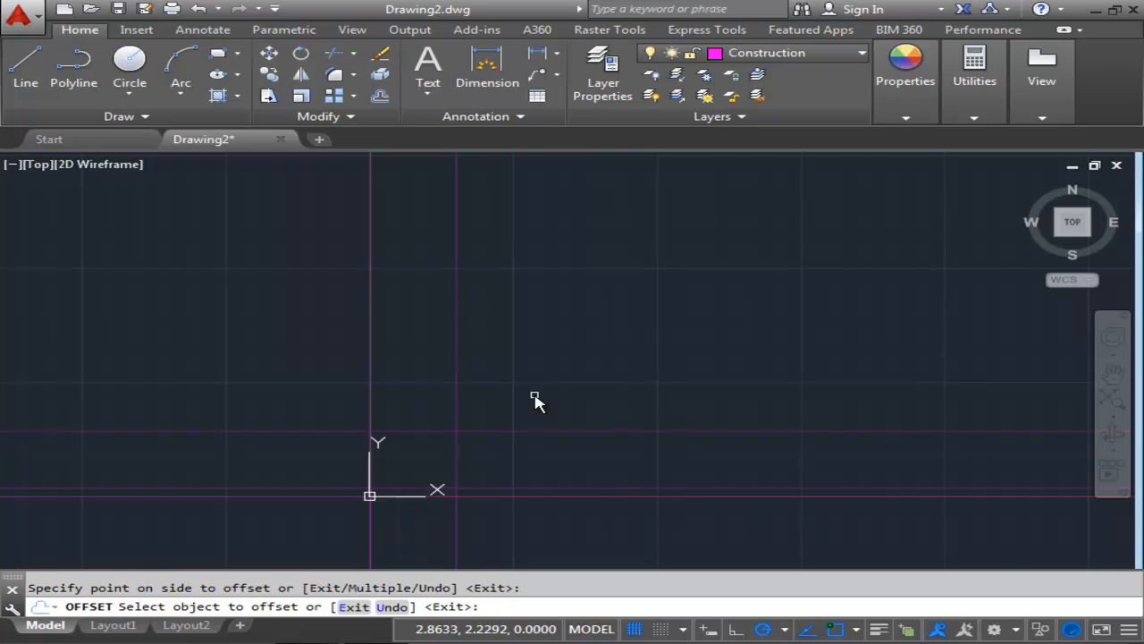
{"action": "key", "text": "Return"}
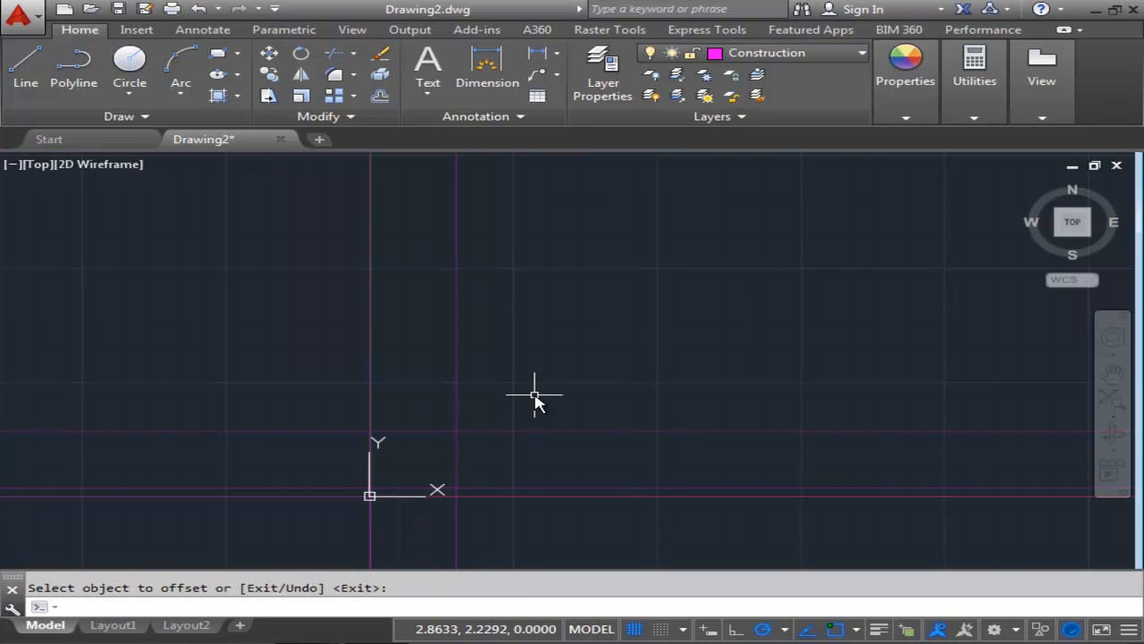
Draw a closed rectangle with the Line tool from the origin to 1.5,0, 1.5,1.423 and 0,1.423 along the construction lines.
{"action": "scroll", "coordinate": [523, 413], "scroll_direction": "up", "scroll_amount": 4}
{"action": "middle_click_drag", "start_coordinate": [518, 409], "coordinate": [580, 373]}
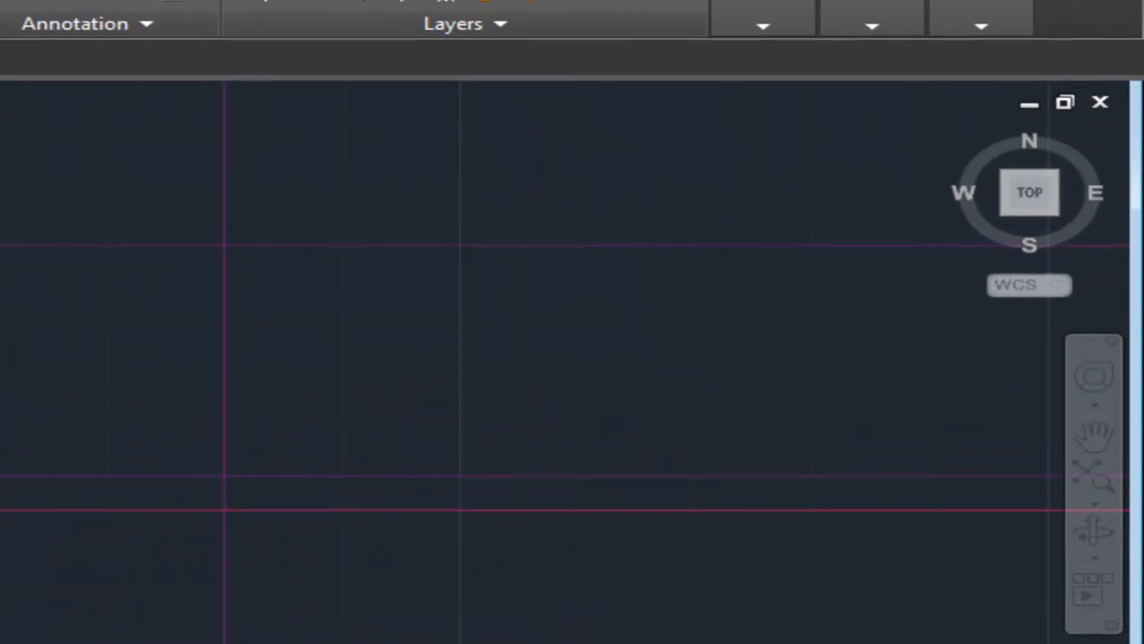
{"action": "middle_click_drag", "start_coordinate": [207, 368], "coordinate": [217, 403]}
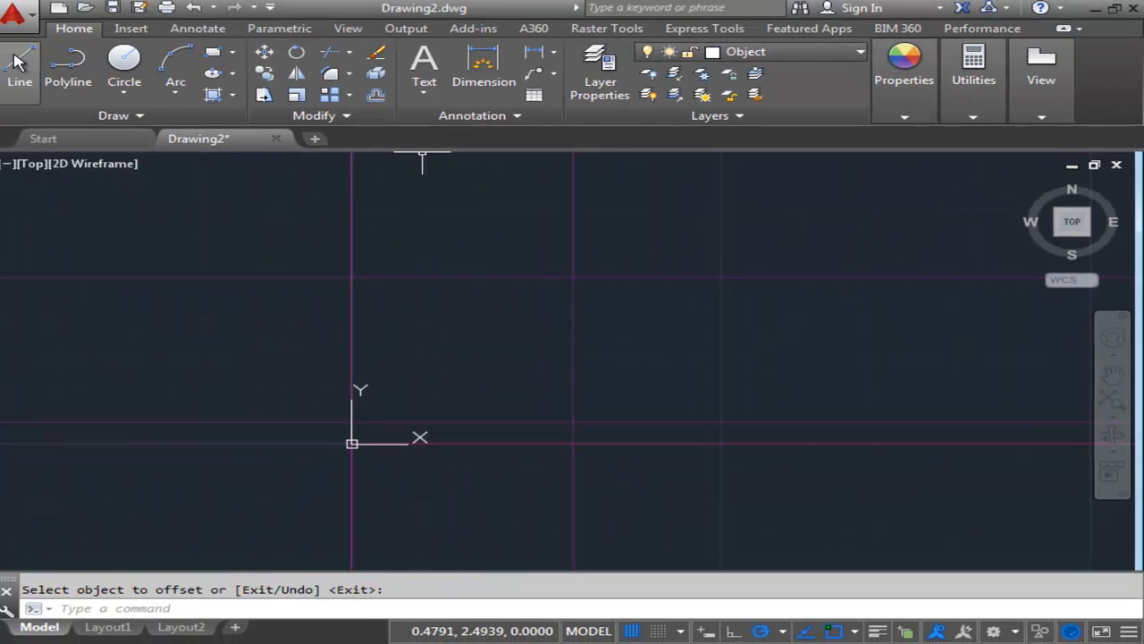
{"action": "left_click", "coordinate": [25, 67]}
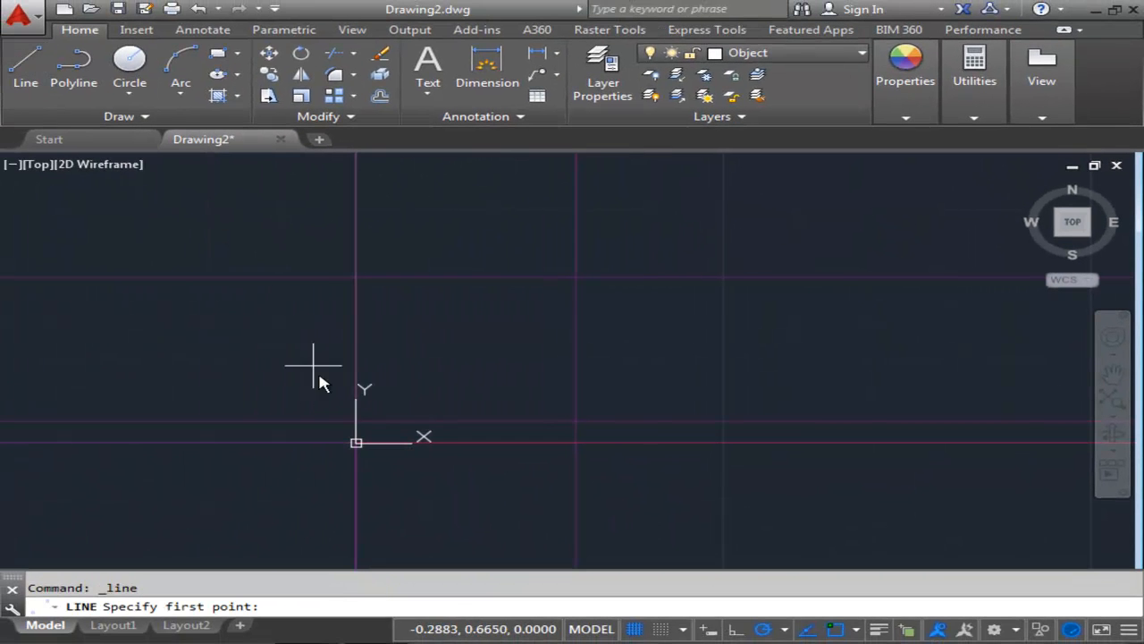
{"action": "left_click", "coordinate": [356, 447]}
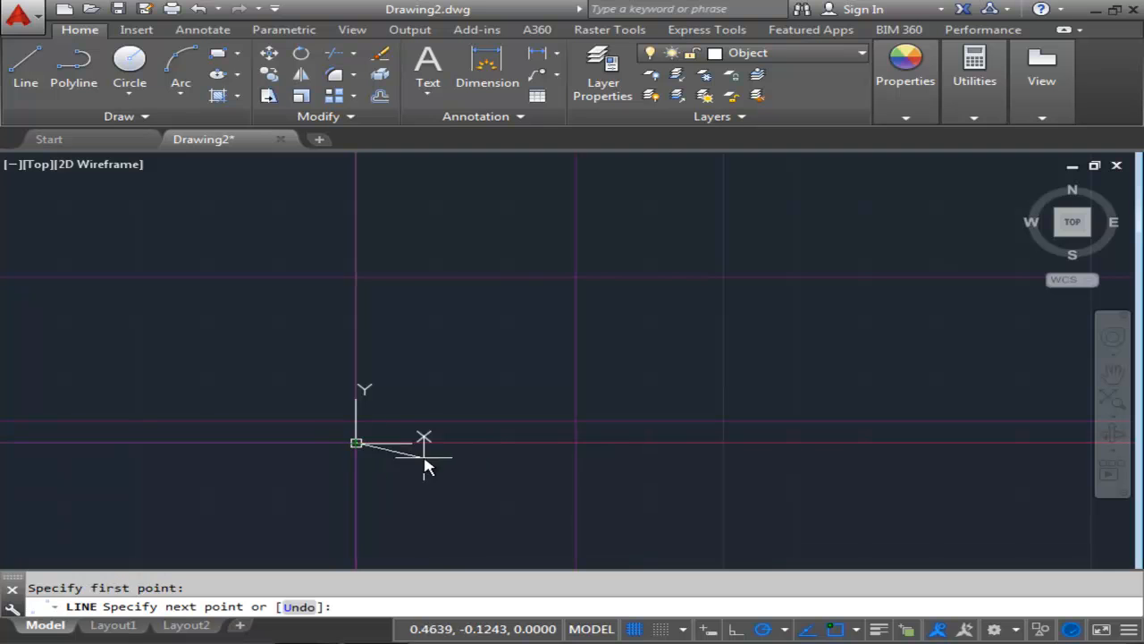
{"action": "left_click", "coordinate": [575, 443]}
{"action": "left_click", "coordinate": [576, 278]}
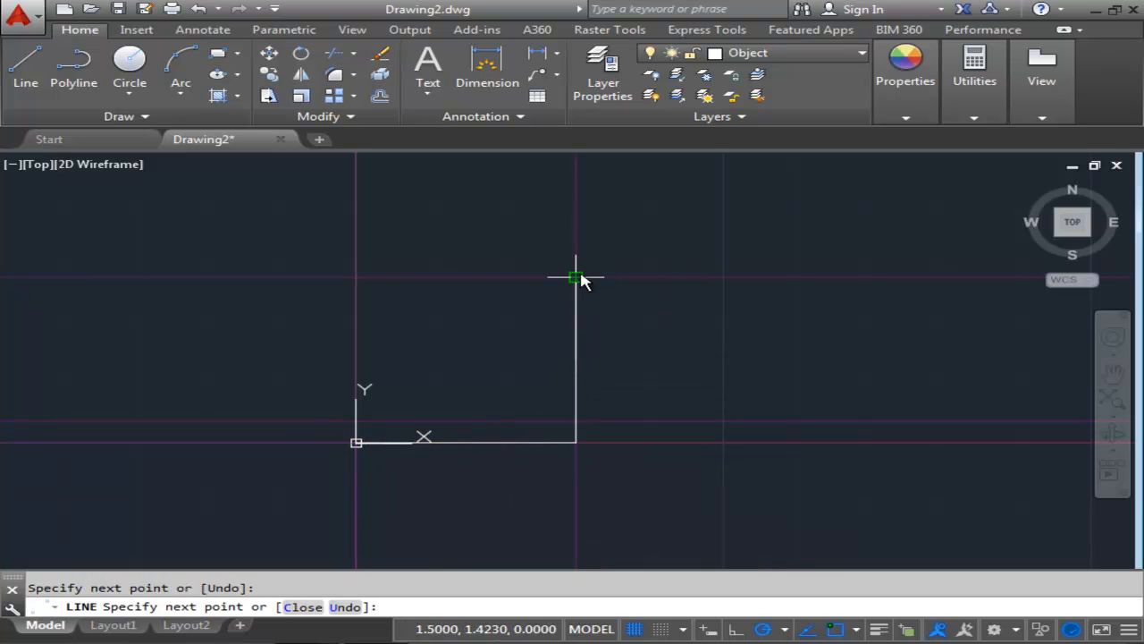
{"action": "left_click", "coordinate": [356, 279]}
{"action": "left_click", "coordinate": [356, 443]}
{"action": "right_click", "coordinate": [388, 416]}
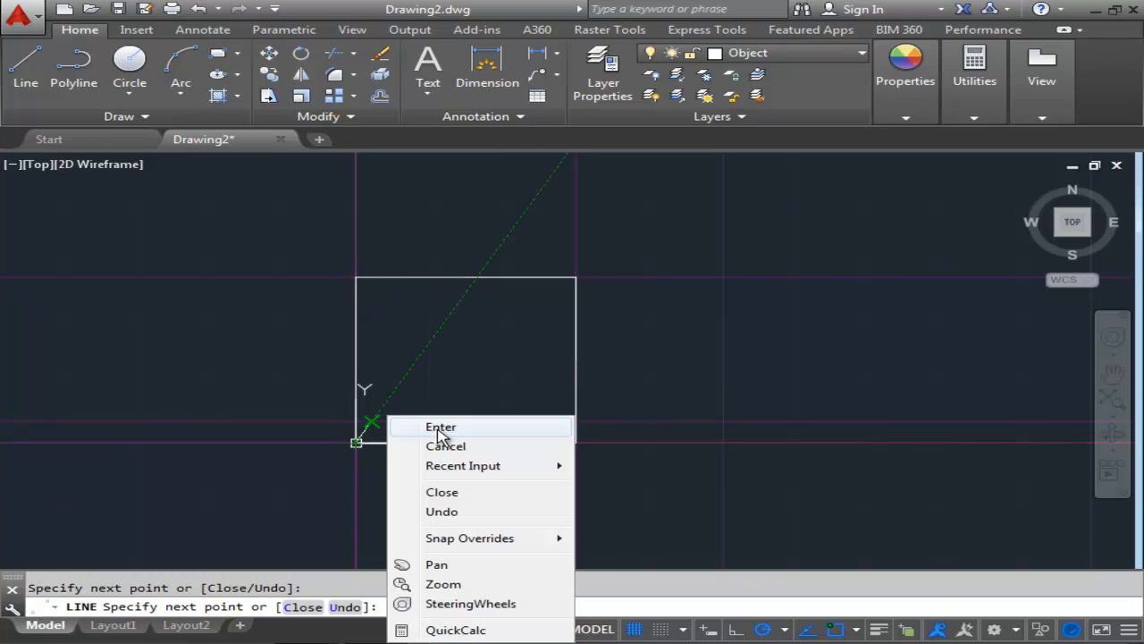
{"action": "left_click", "coordinate": [440, 428]}
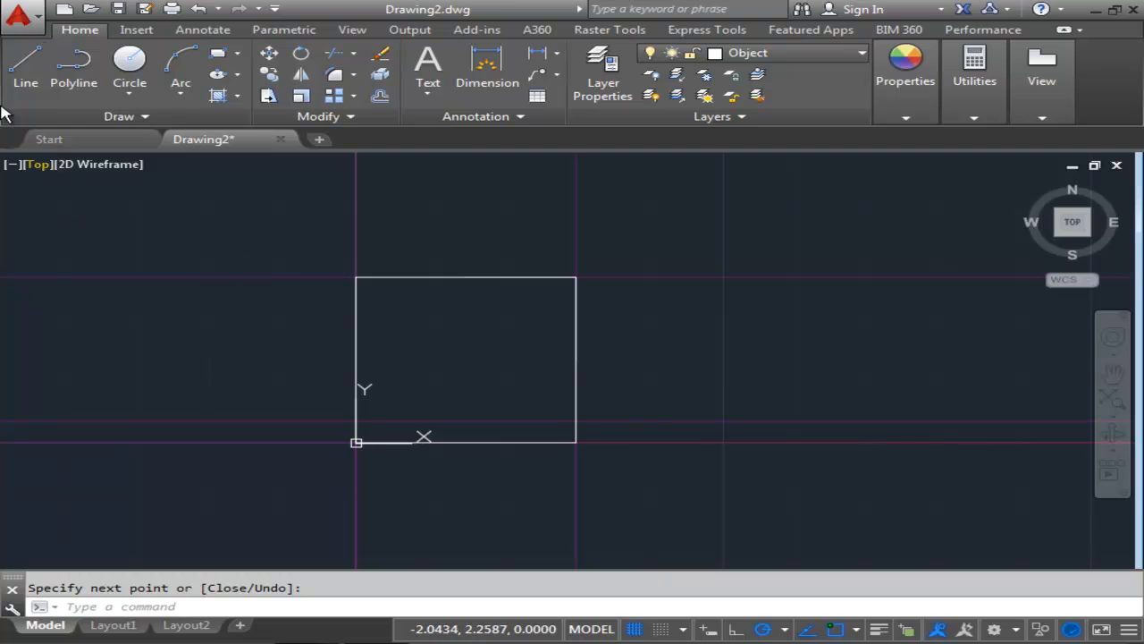
Draw a horizontal line across the rectangle along the .188 construction line.
{"action": "left_click", "coordinate": [27, 70]}
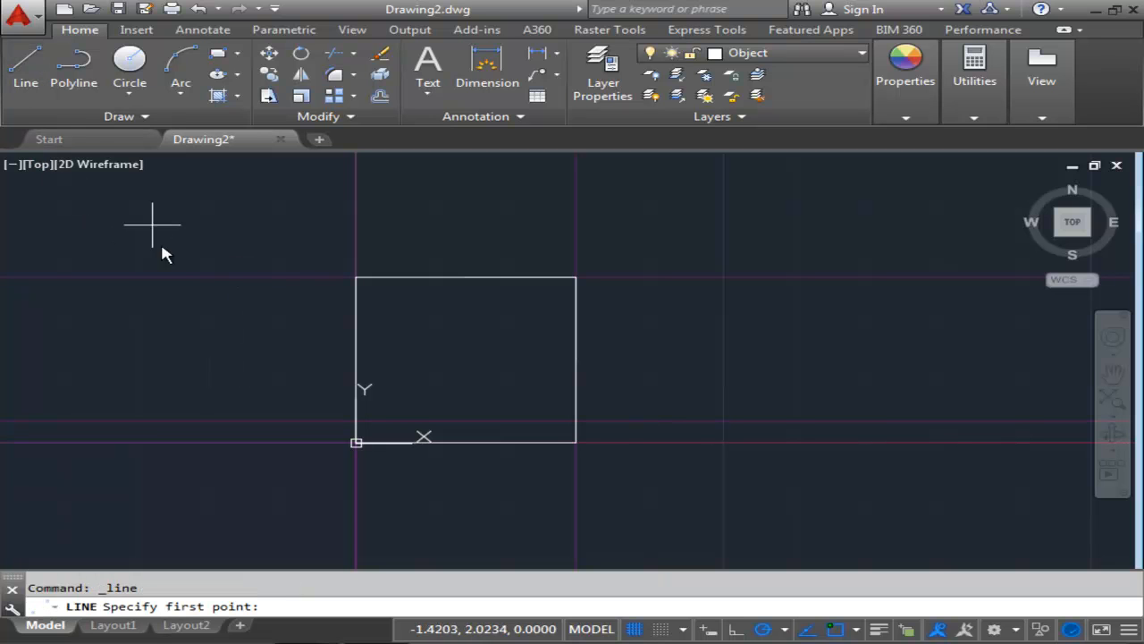
{"action": "left_click", "coordinate": [356, 421]}
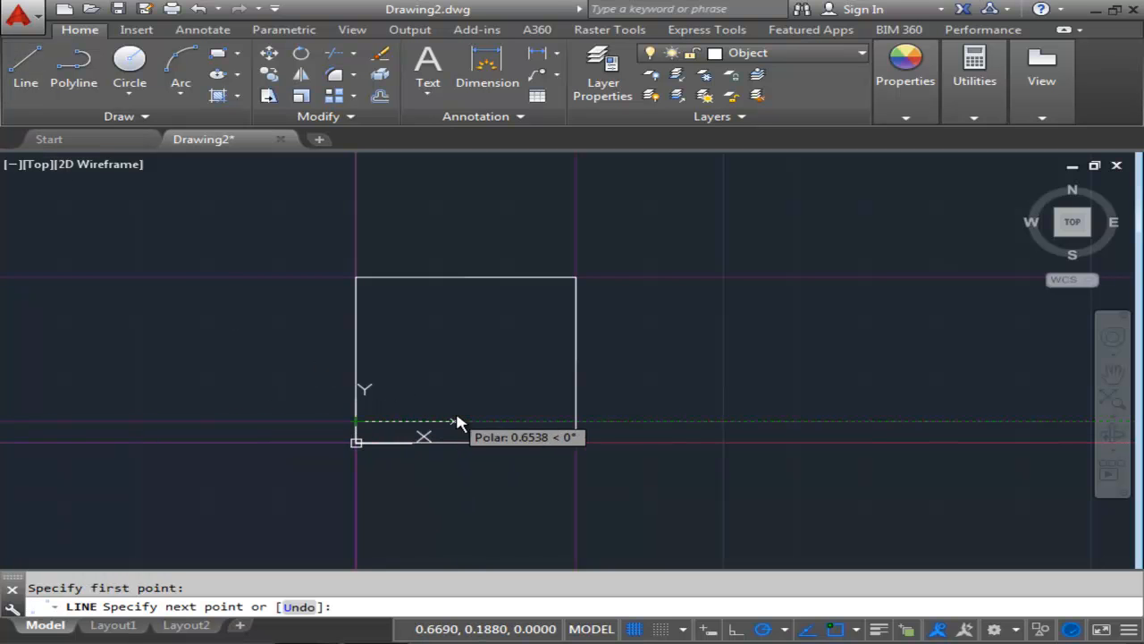
{"action": "left_click", "coordinate": [576, 426]}
{"action": "right_click", "coordinate": [694, 364]}
{"action": "left_click", "coordinate": [740, 374]}
Offset the vertical construction line through the origin .75 to the right.
{"action": "scroll", "coordinate": [554, 409], "scroll_direction": "up", "scroll_amount": 2}
{"action": "middle_click_drag", "start_coordinate": [525, 416], "coordinate": [621, 418]}
{"action": "middle_click_drag", "start_coordinate": [536, 383], "coordinate": [483, 393]}
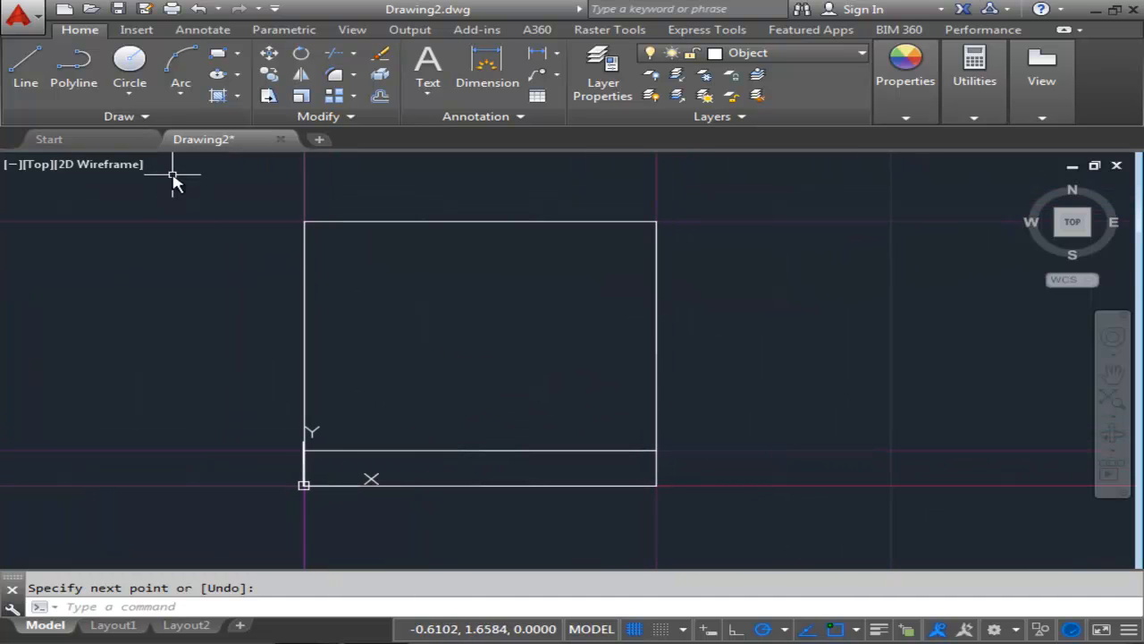
{"action": "scroll", "coordinate": [335, 187], "scroll_direction": "up", "scroll_amount": 2}
{"action": "scroll", "coordinate": [310, 196], "scroll_direction": "down", "scroll_amount": 4}
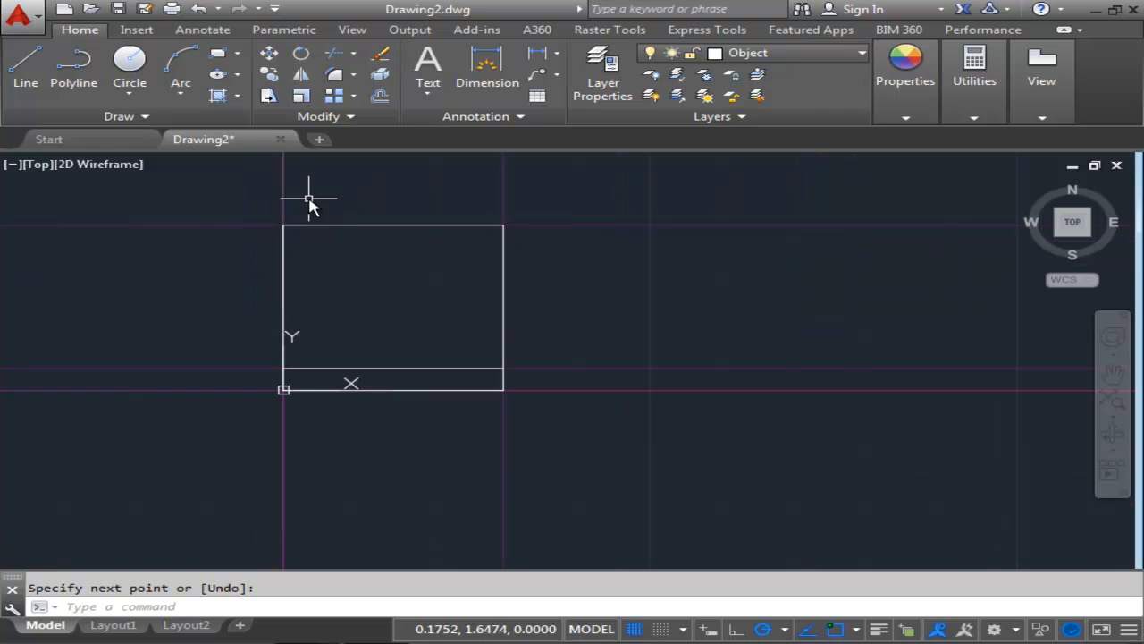
{"action": "left_click", "coordinate": [380, 98]}
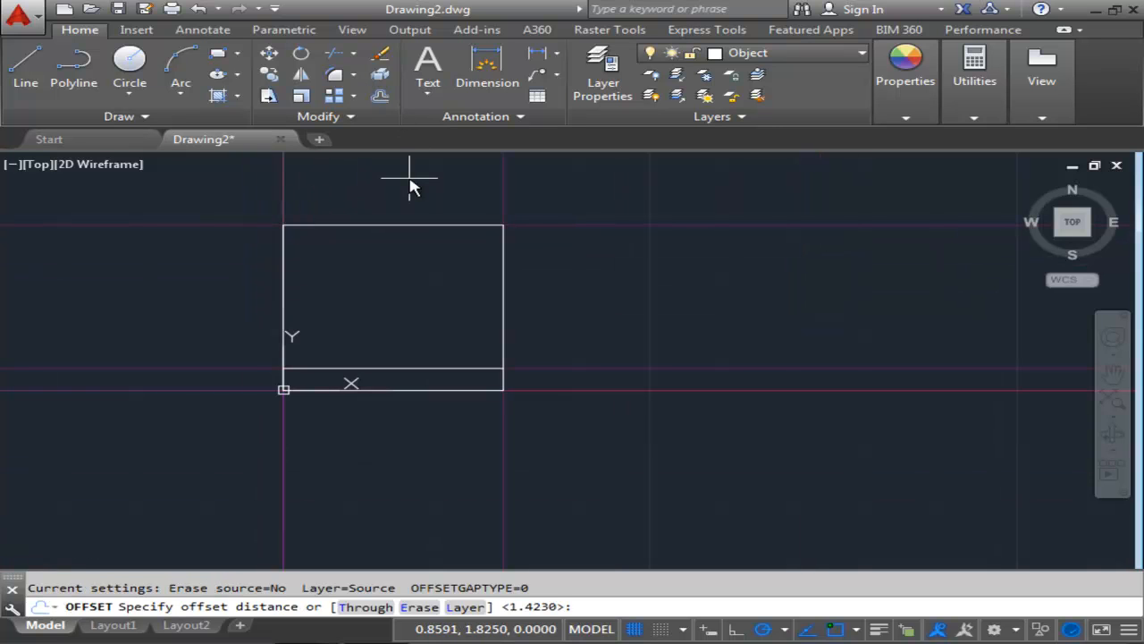
{"action": "type", "text": ".75"}
{"action": "key", "text": "Return"}
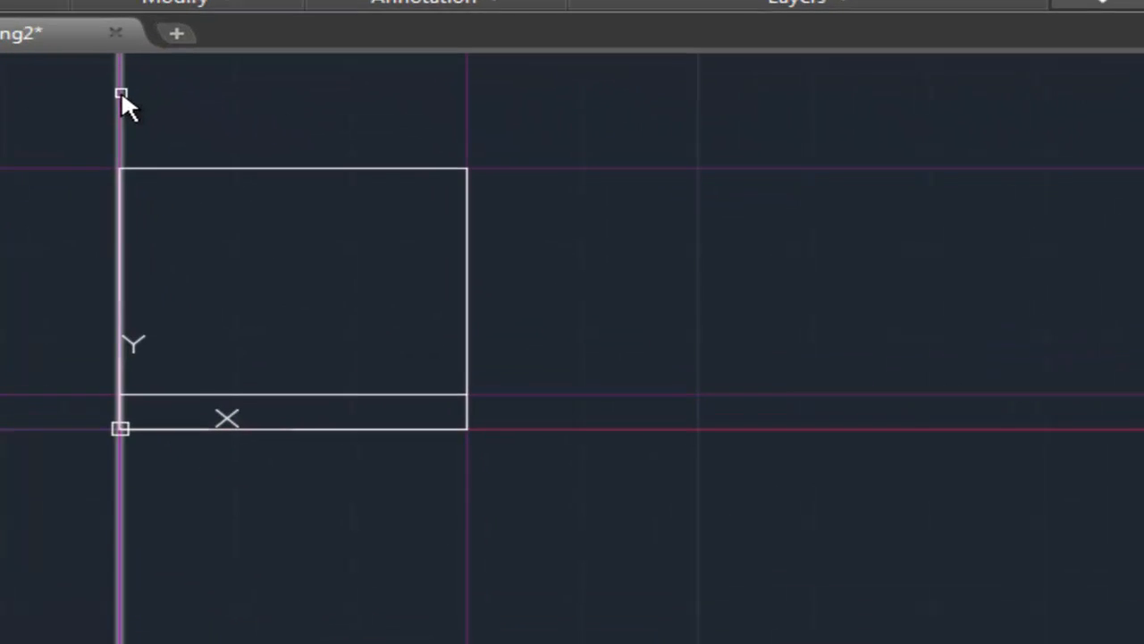
{"action": "left_click", "coordinate": [284, 180]}
{"action": "left_click", "coordinate": [417, 143]}
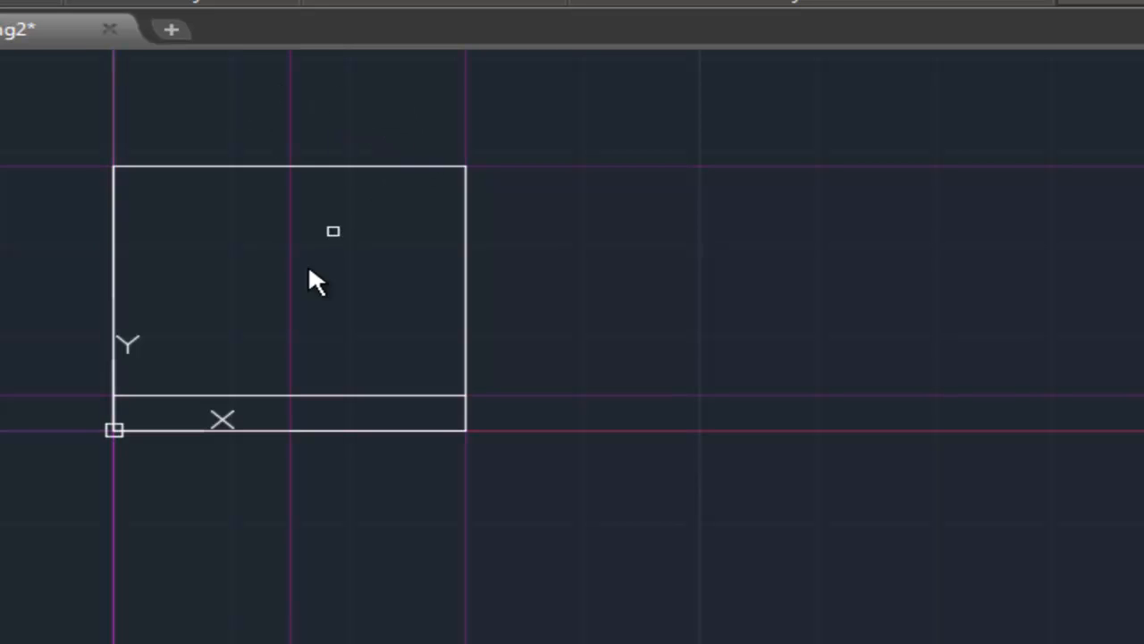
Offset the horizontal construction line through the origin 1.045 upward.
{"action": "middle_click_drag", "start_coordinate": [312, 284], "coordinate": [369, 284]}
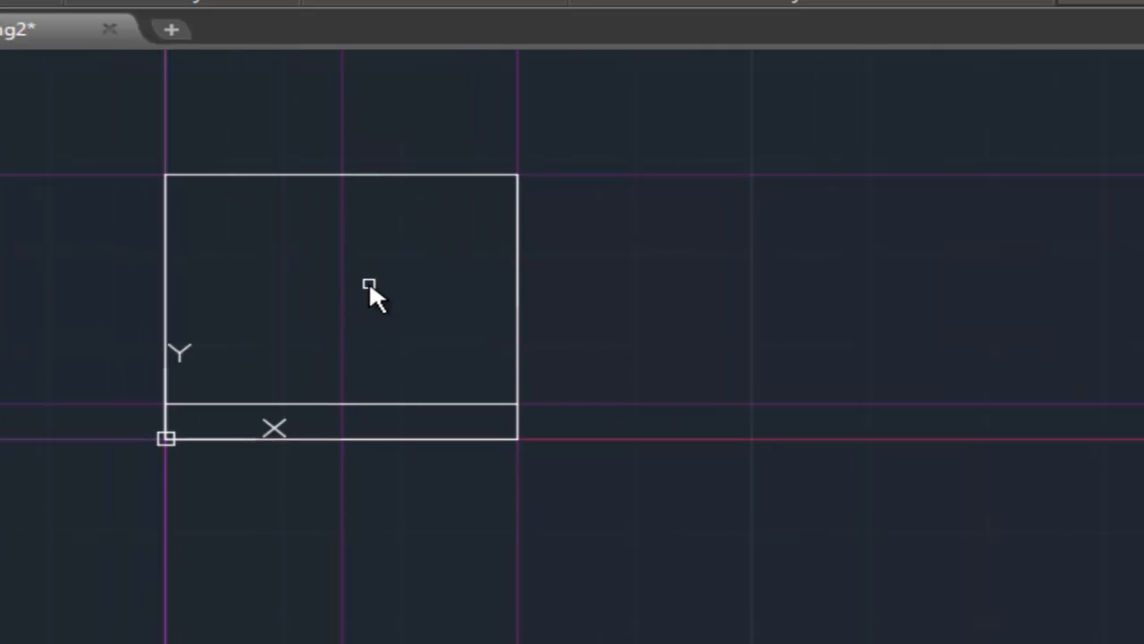
{"action": "key", "text": "Return"}
{"action": "key", "text": "Return"}
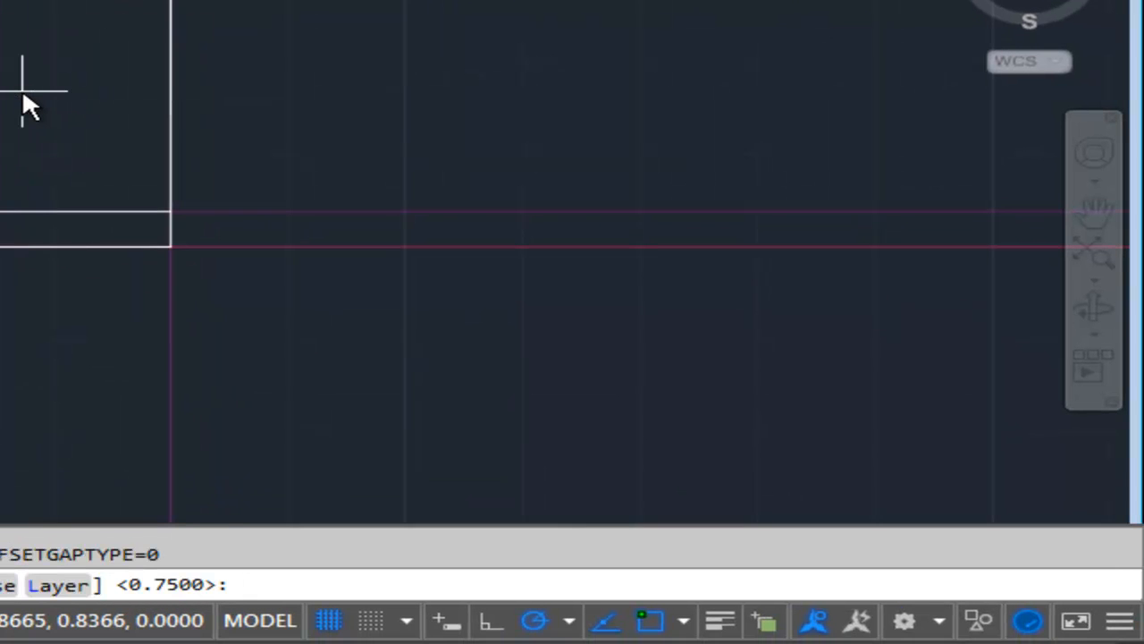
{"action": "type", "text": "1.045"}
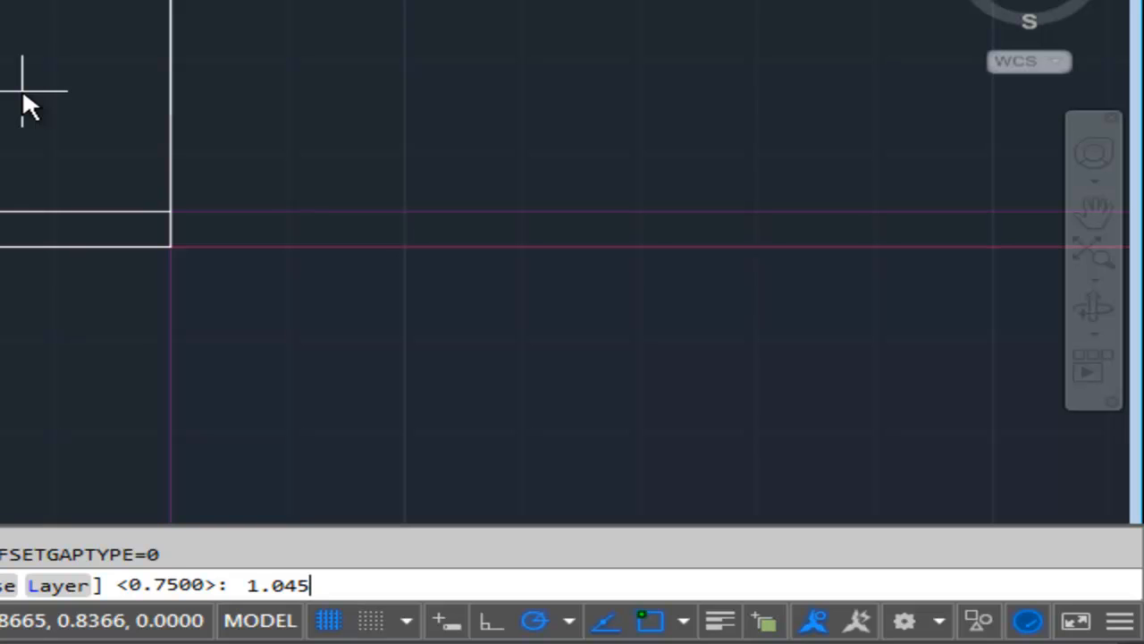
{"action": "key", "text": "Return"}
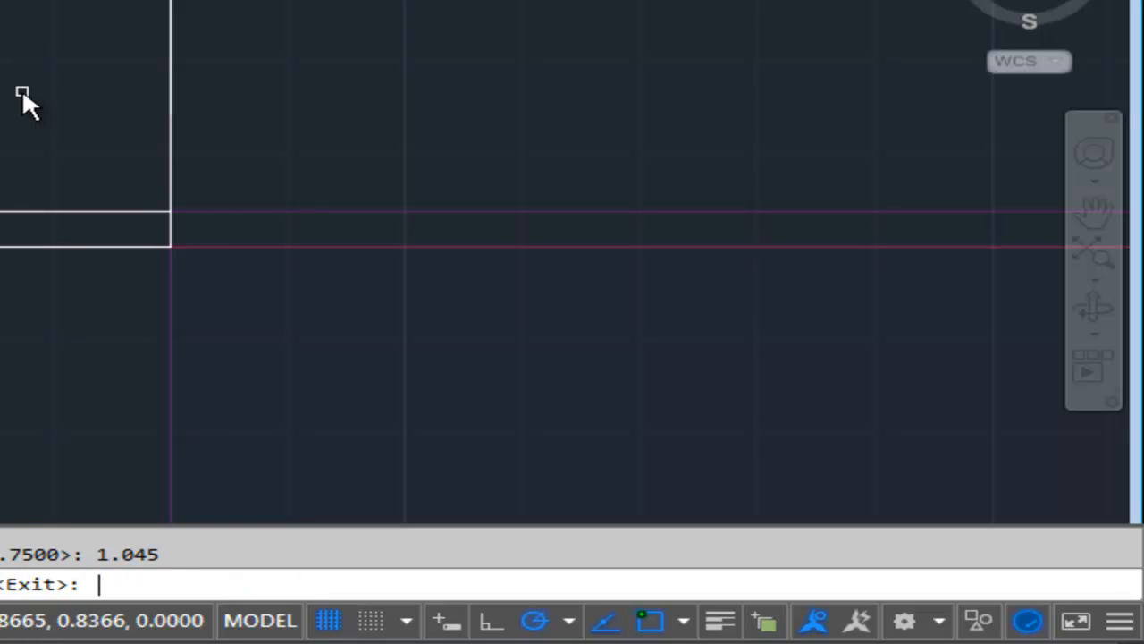
{"action": "left_click", "coordinate": [240, 246]}
{"action": "left_click", "coordinate": [269, 140]}
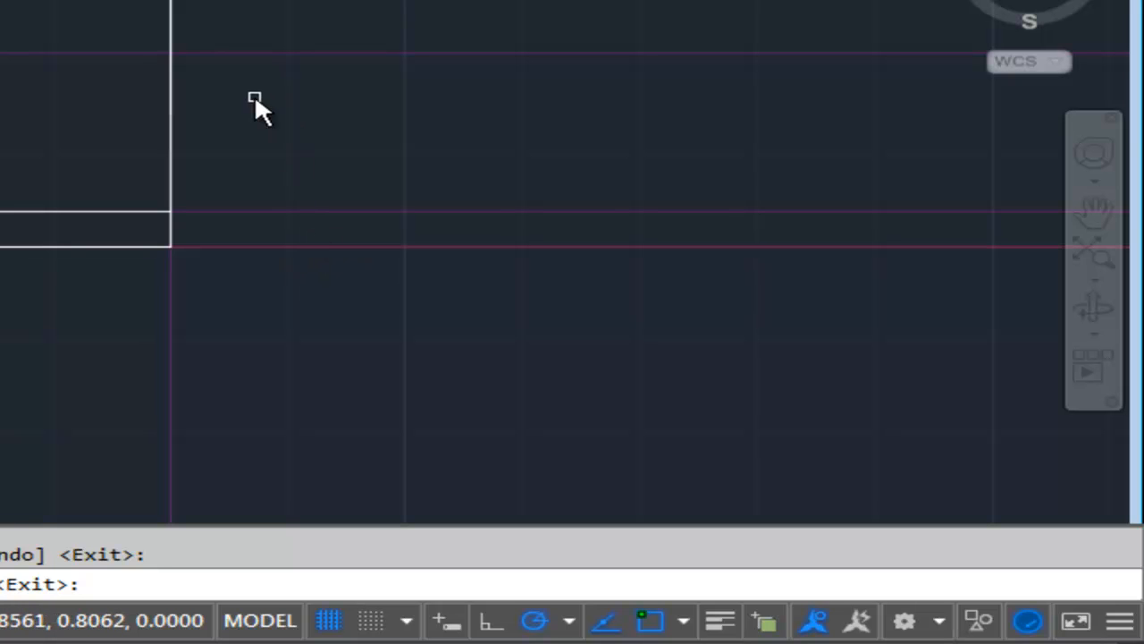
{"action": "key", "text": "Return"}
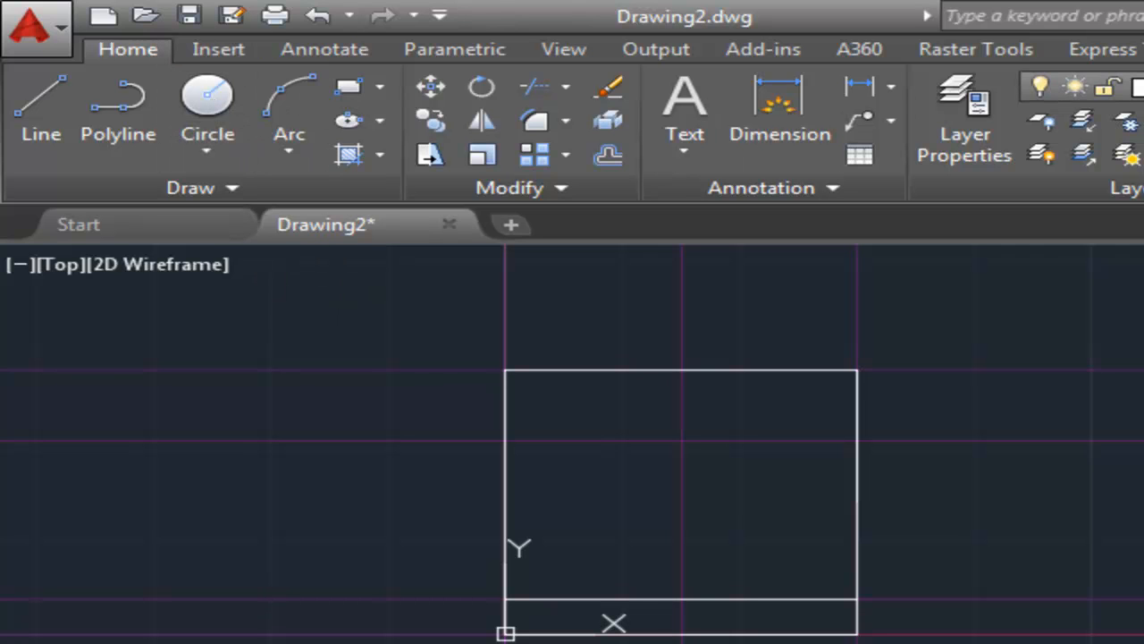
Draw a circle of diameter .266 centred where the .75 vertical and 1.045 horizontal construction lines cross.
{"action": "left_click", "coordinate": [195, 87]}
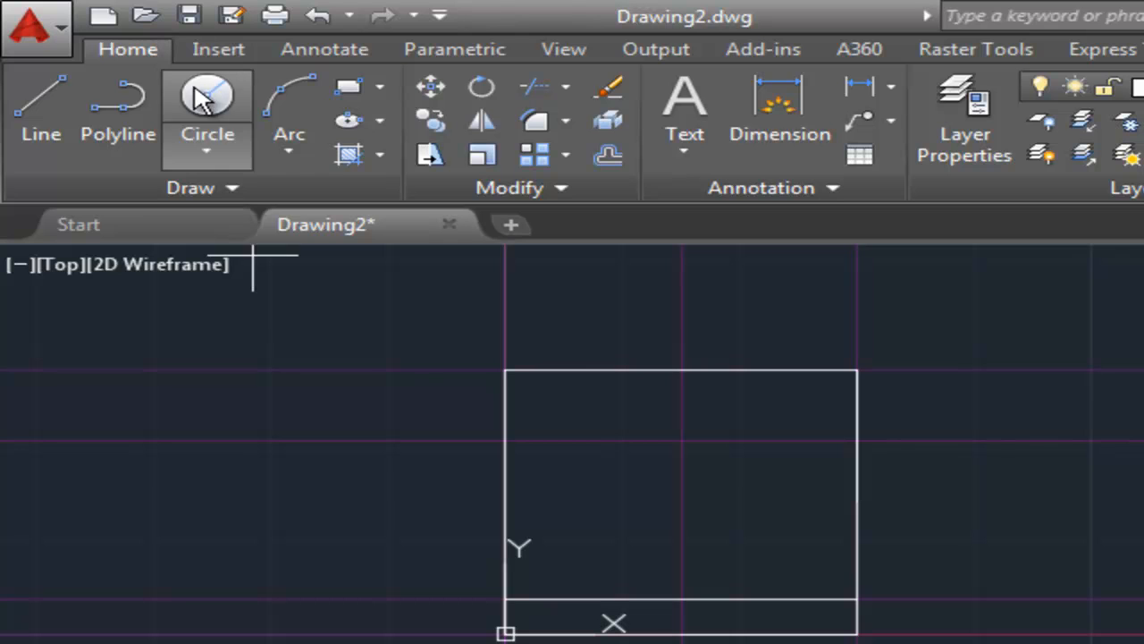
{"action": "left_click", "coordinate": [682, 440]}
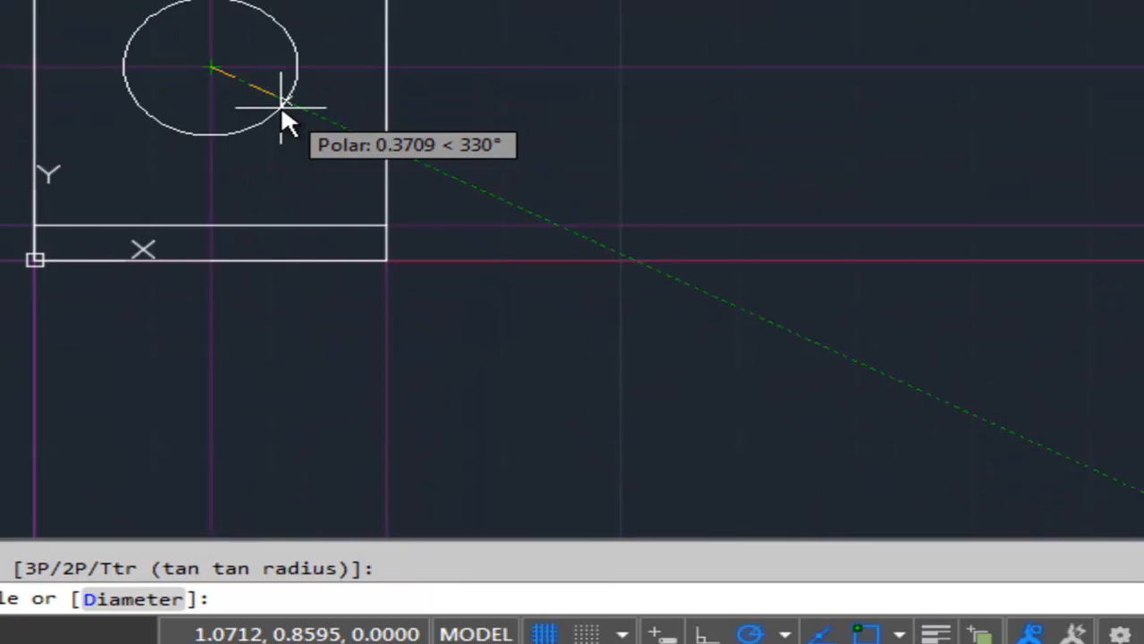
{"action": "type", "text": "d"}
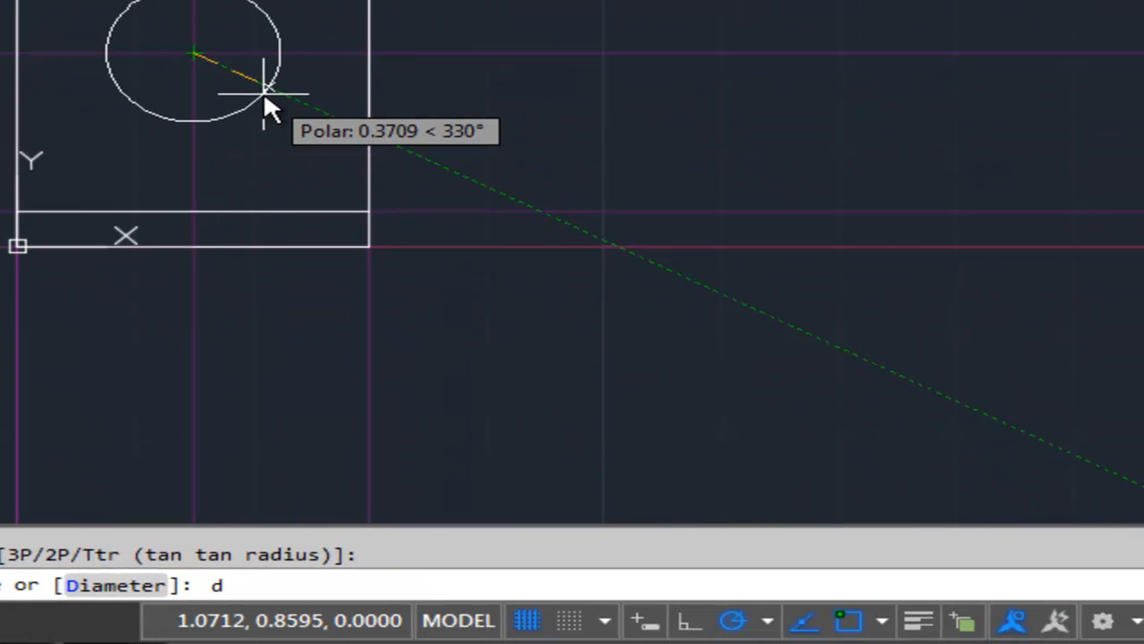
{"action": "key", "text": "Return"}
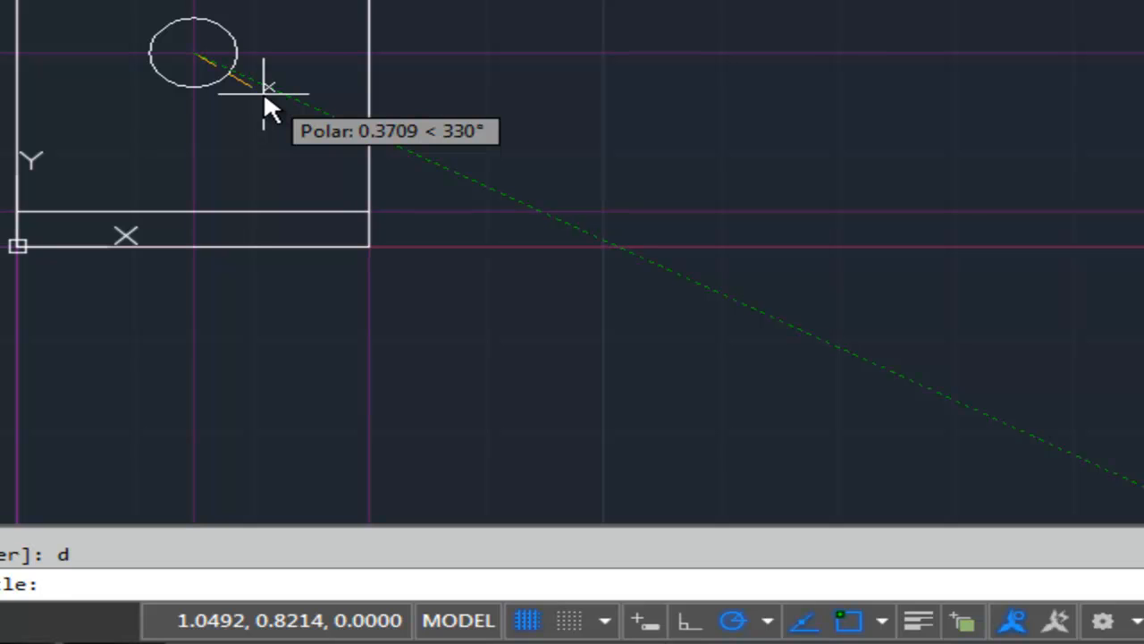
{"action": "type", "text": ".266"}
{"action": "key", "text": "Return"}
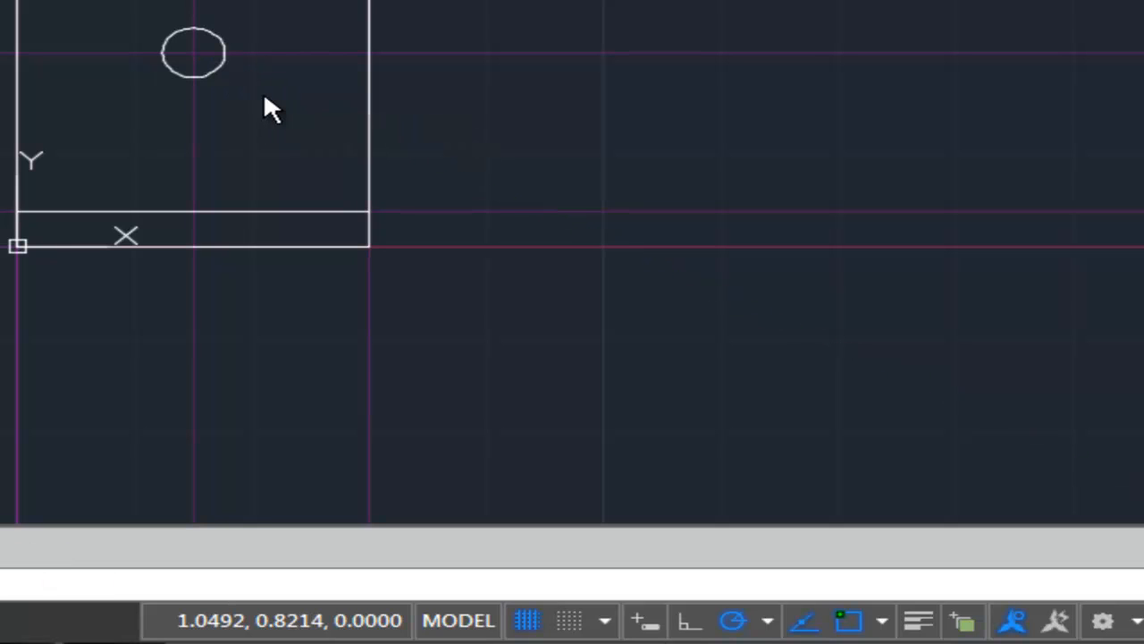
Draw a concentric circle of diameter .563 at the same centre point.
{"action": "key", "text": "Return"}
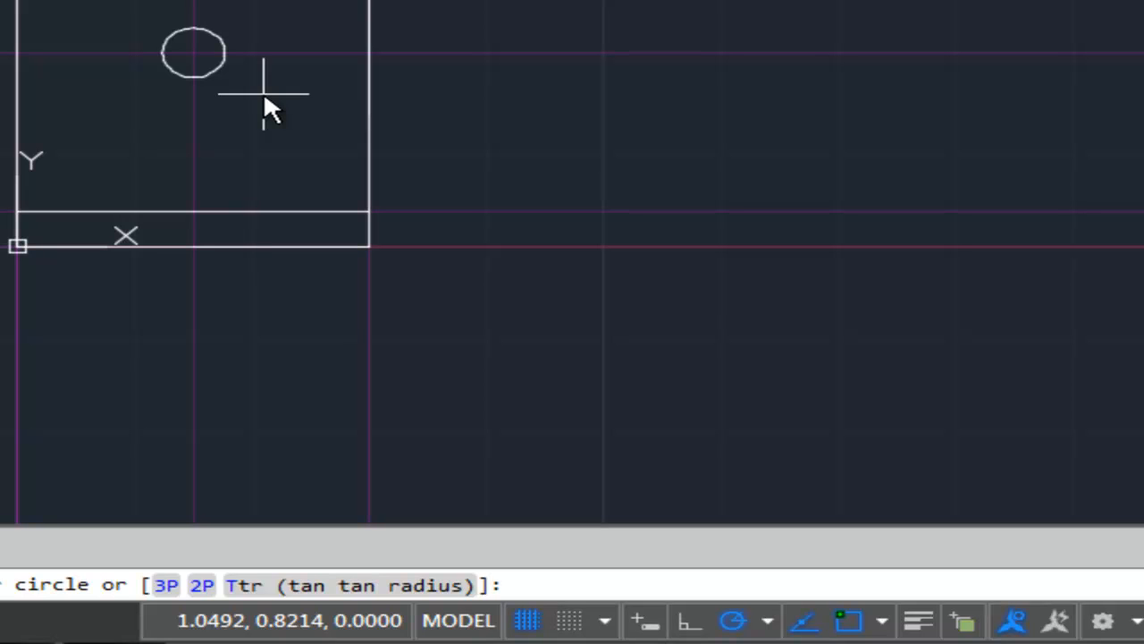
{"action": "left_click", "coordinate": [194, 52]}
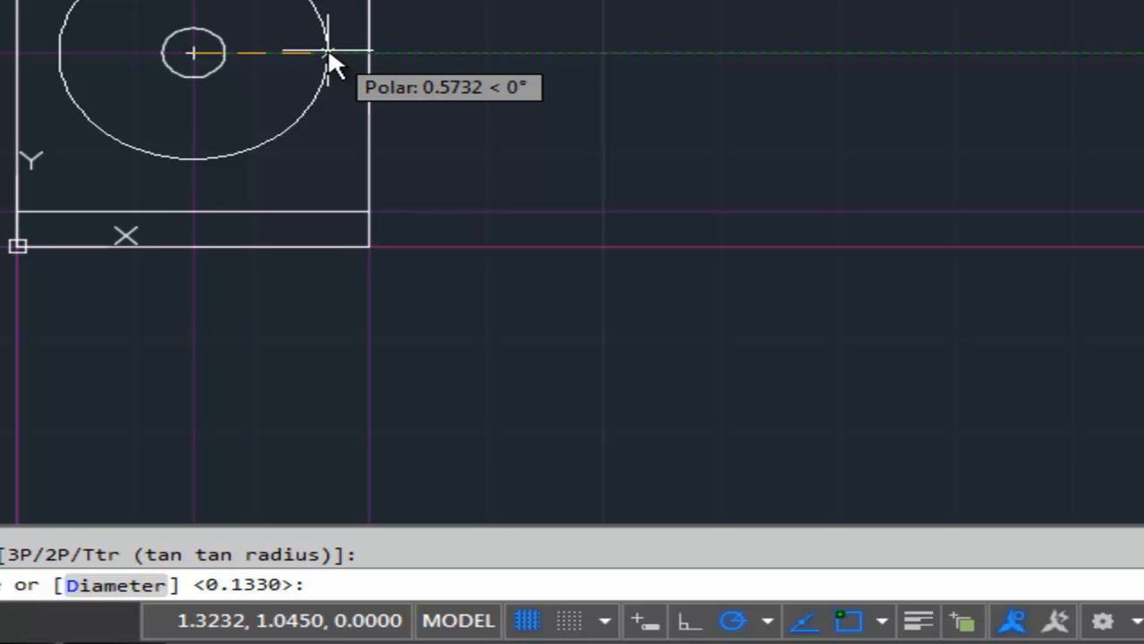
{"action": "type", "text": "d"}
{"action": "key", "text": "Return"}
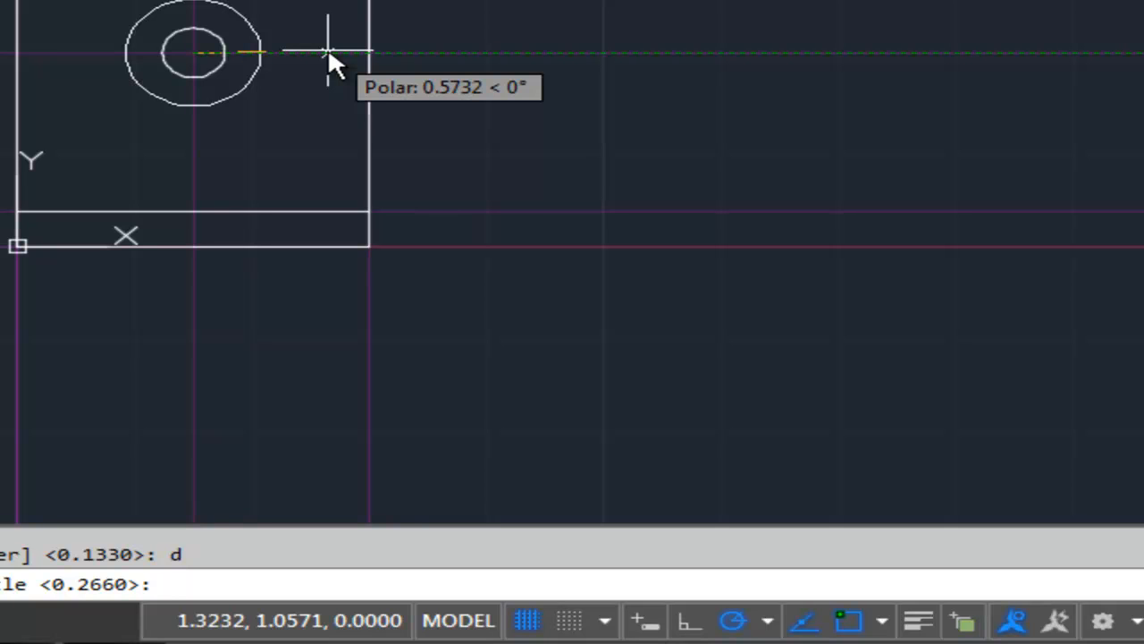
{"action": "type", "text": ".563"}
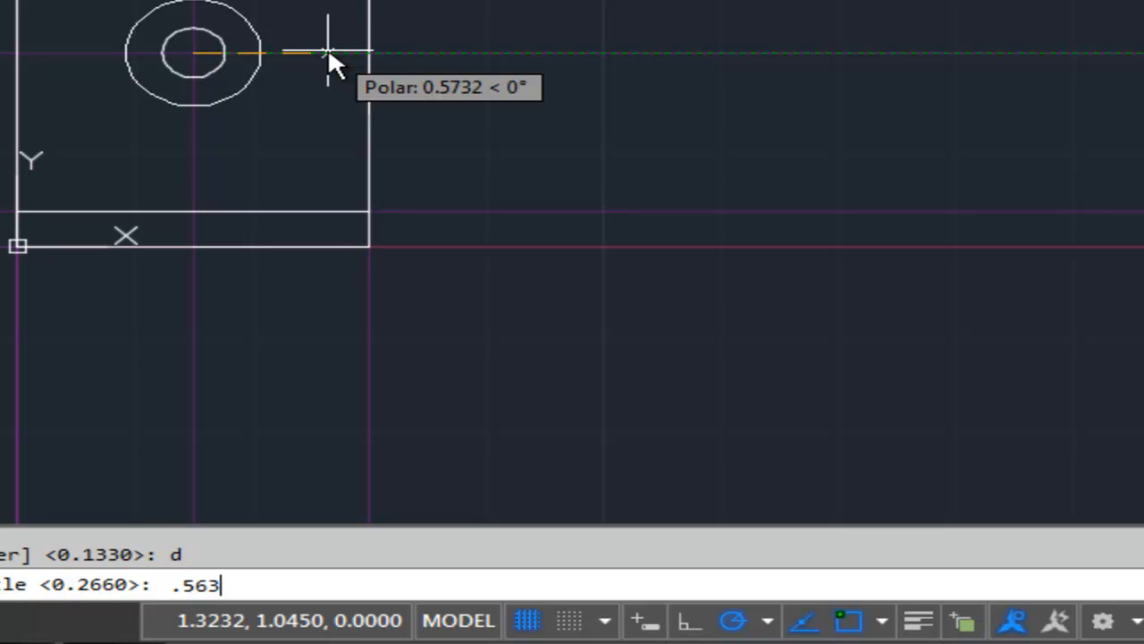
{"action": "key", "text": "Return"}
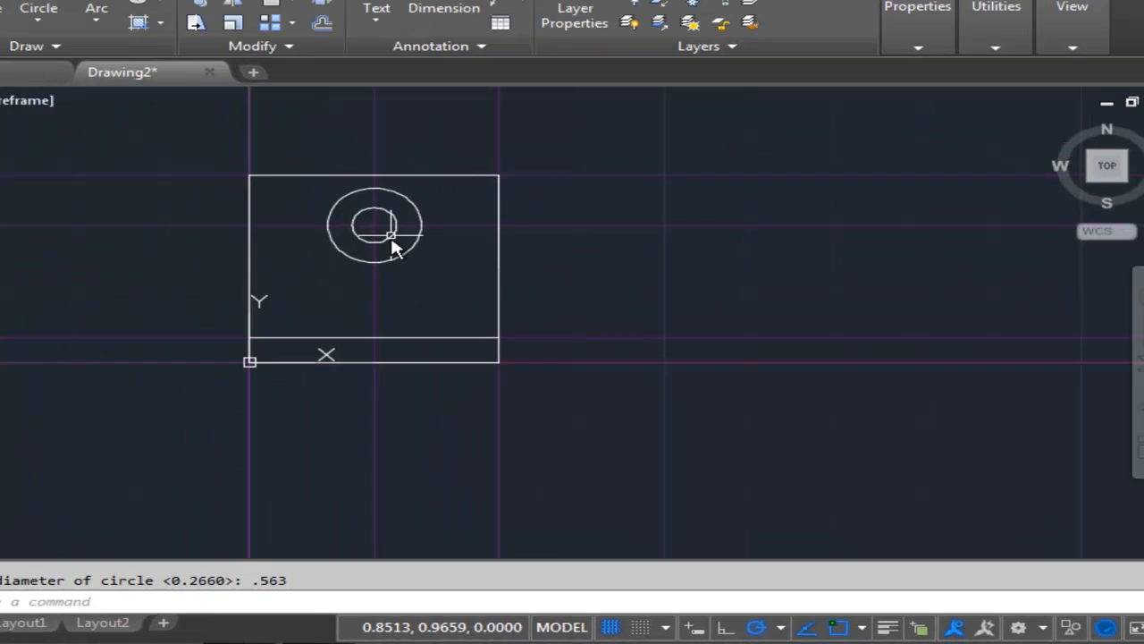
Create a 45° construction line through the rectangle's upper right corner.
{"action": "key", "text": "Escape"}
{"action": "middle_click_drag", "start_coordinate": [217, 80], "coordinate": [357, 97]}
{"action": "mouse_move", "coordinate": [527, 305]}
{"action": "middle_mouse_down"}
{"action": "mouse_move", "coordinate": [460, 335]}
{"action": "mouse_move", "coordinate": [390, 388]}
{"action": "middle_mouse_up"}
{"action": "scroll", "coordinate": [464, 330], "scroll_direction": "down", "scroll_amount": 2}
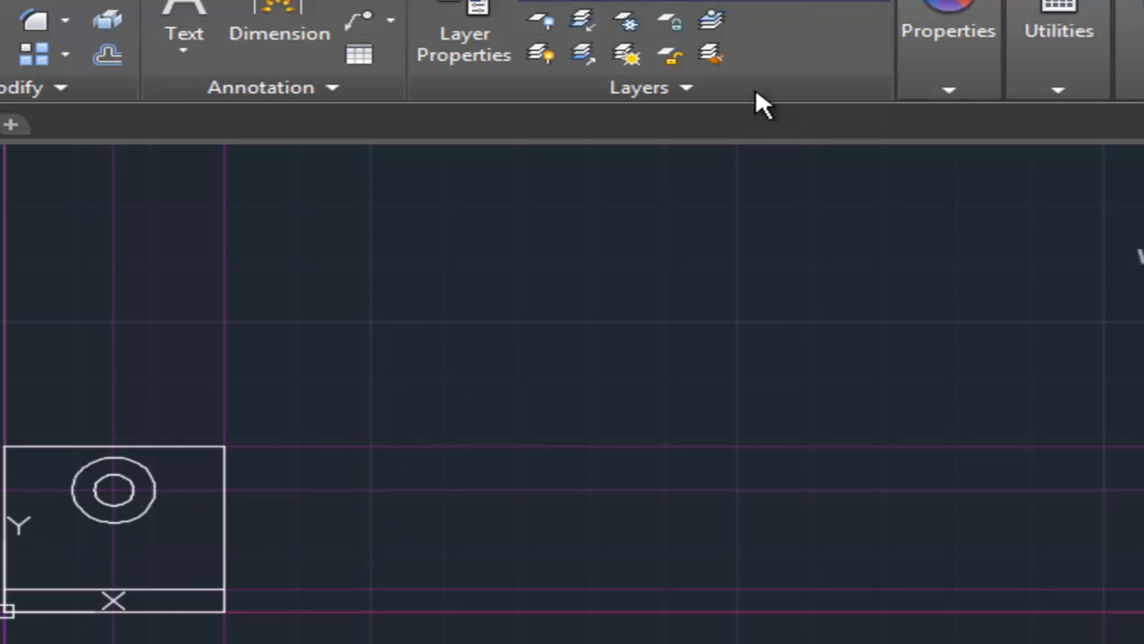
{"action": "middle_click_drag", "start_coordinate": [508, 227], "coordinate": [547, 320]}
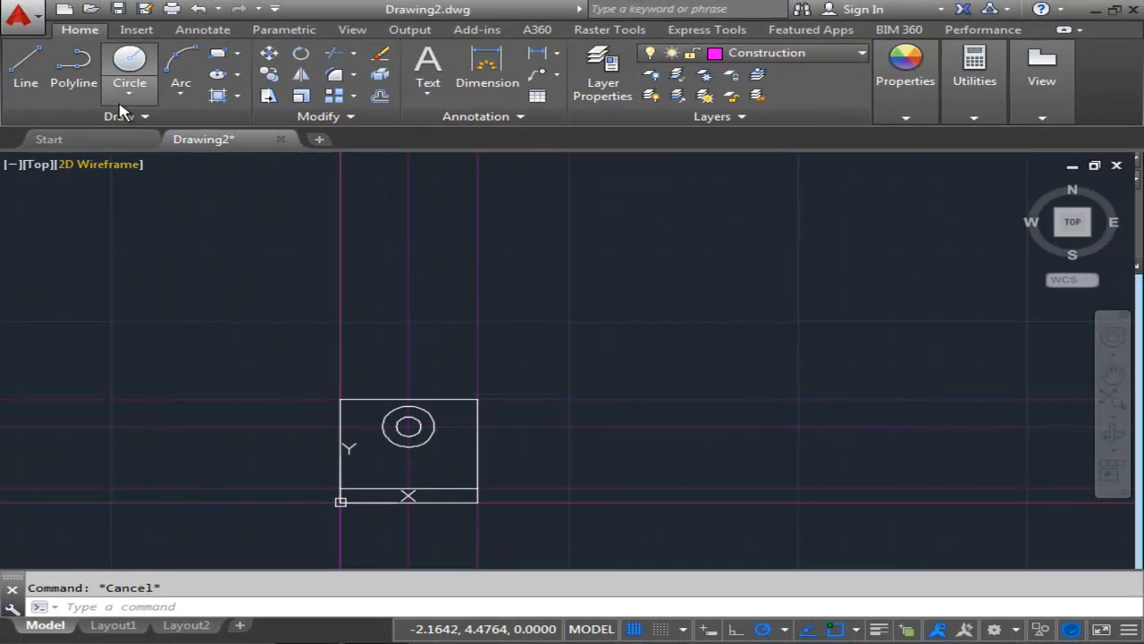
{"action": "left_click", "coordinate": [77, 123]}
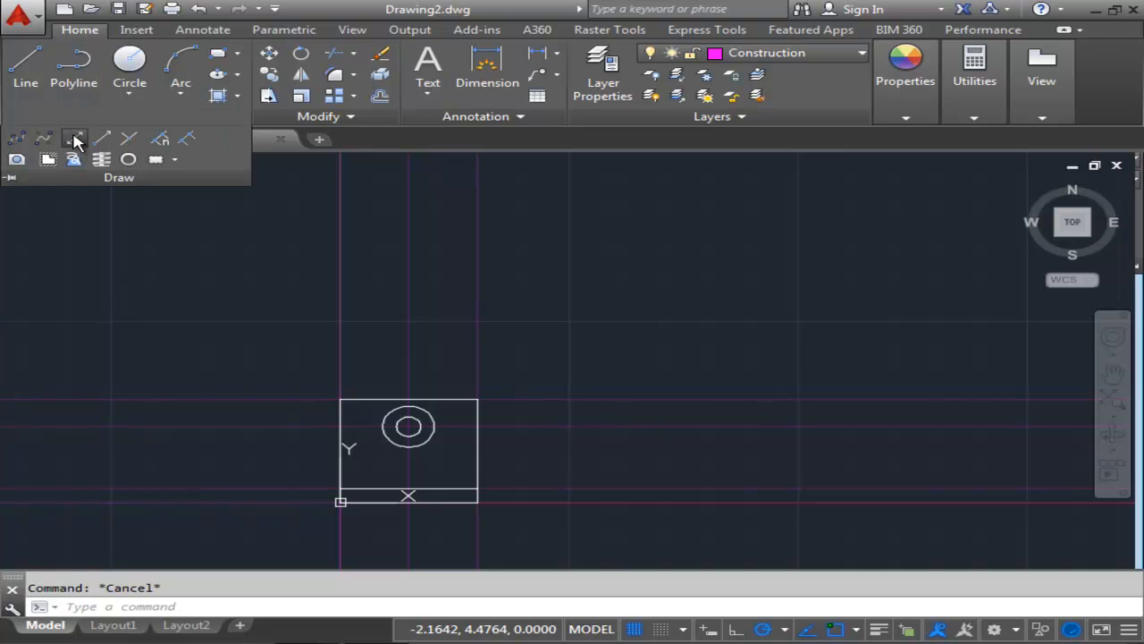
{"action": "left_click", "coordinate": [75, 139]}
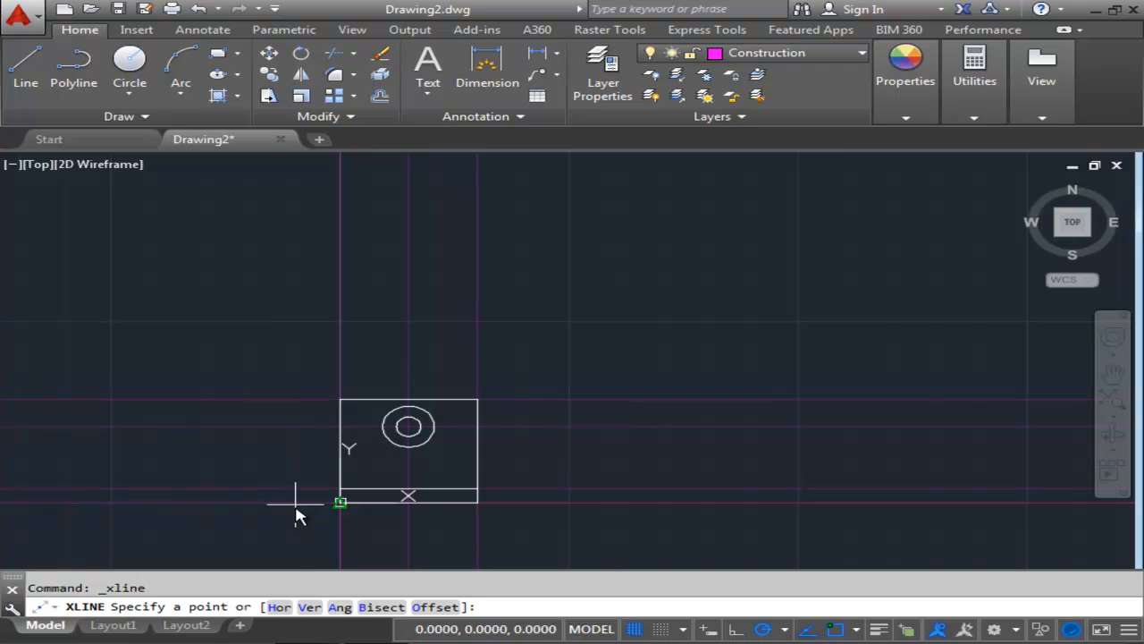
{"action": "left_click", "coordinate": [340, 607]}
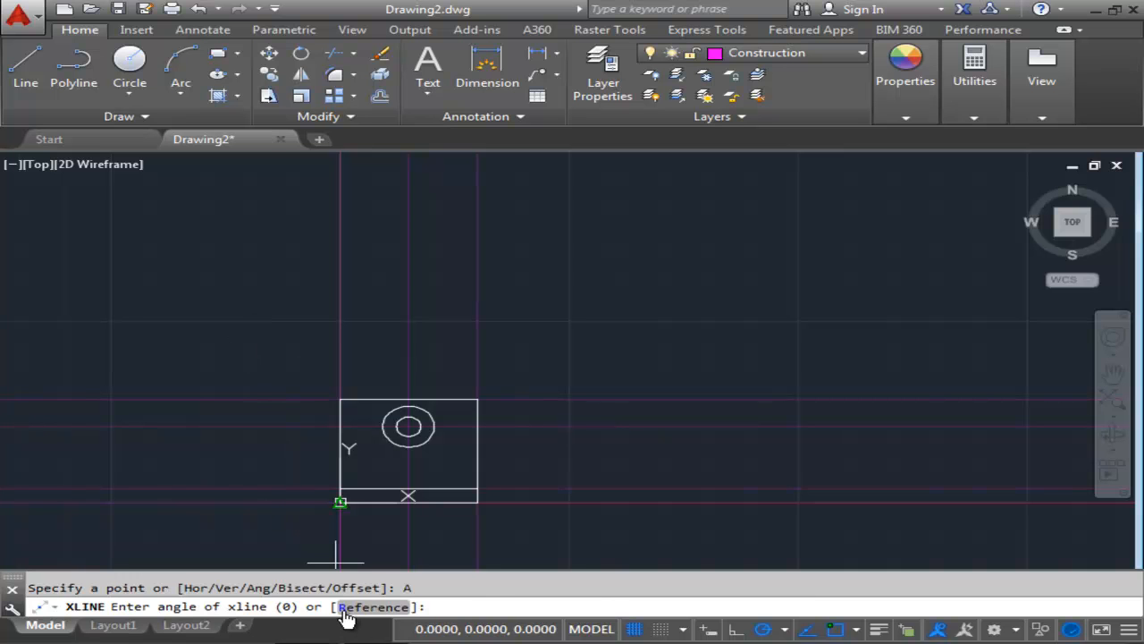
{"action": "type", "text": "45"}
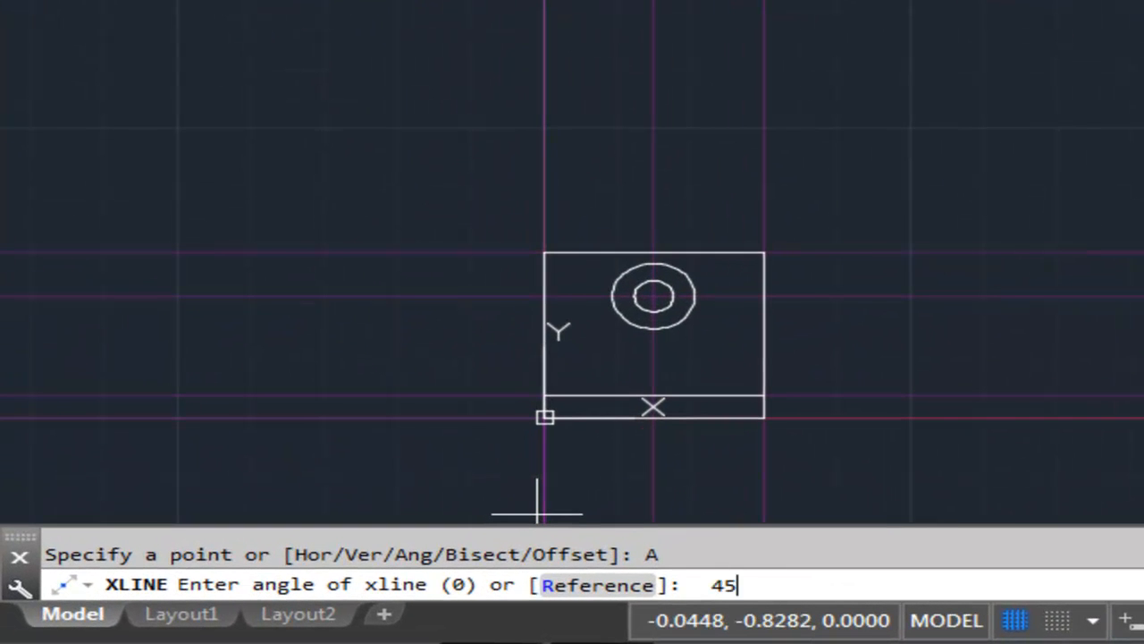
{"action": "key", "text": "Return"}
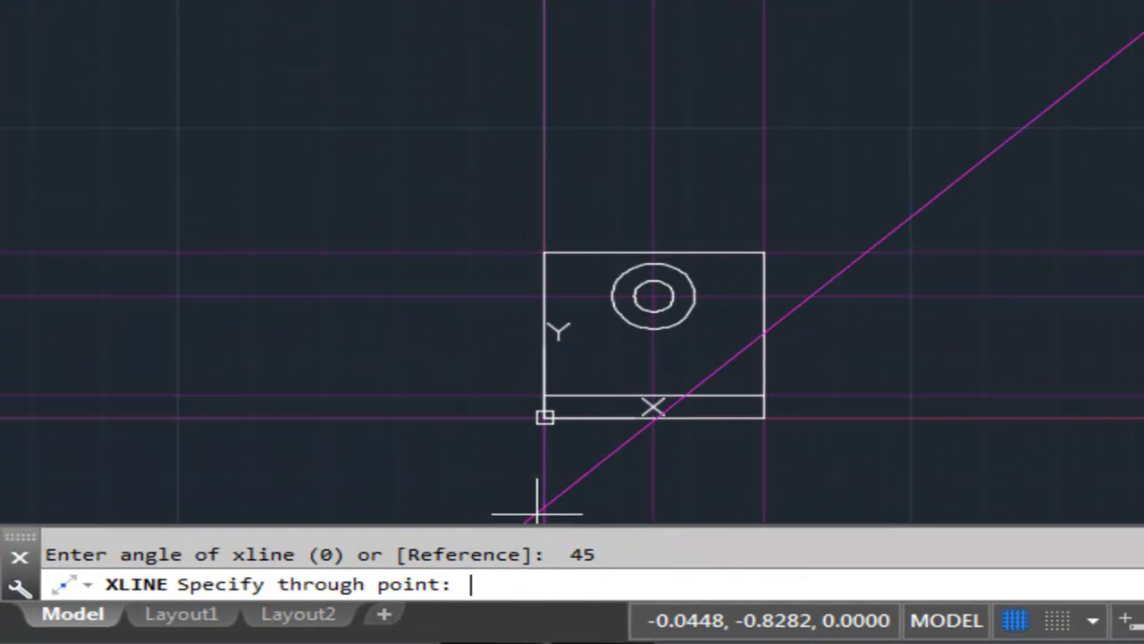
{"action": "left_click", "coordinate": [764, 253]}
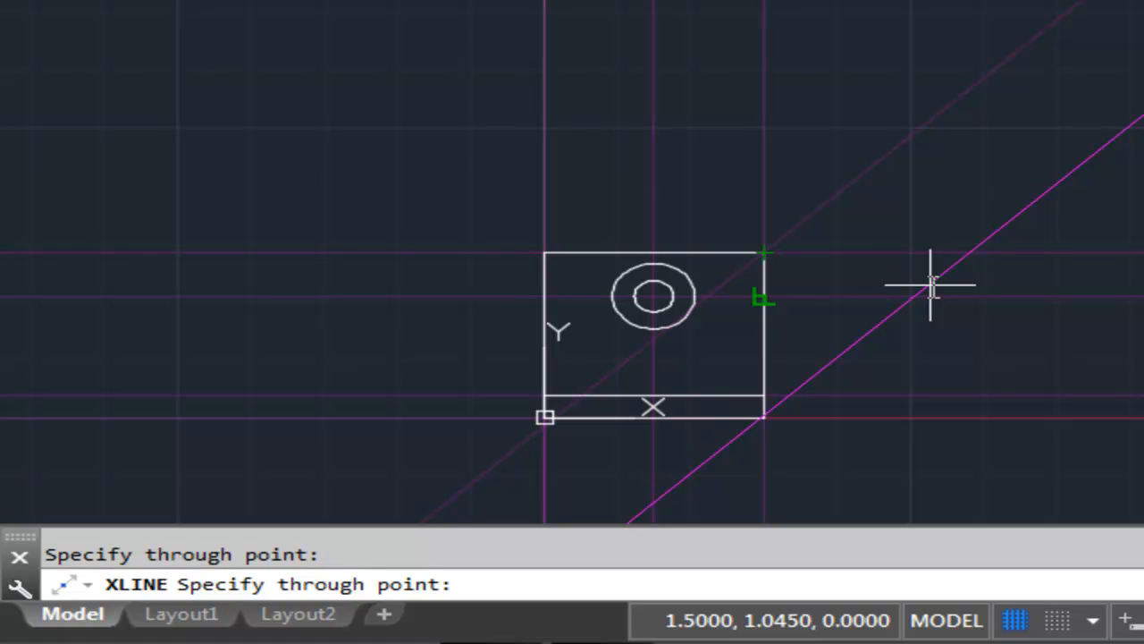
{"action": "key", "text": "Return"}
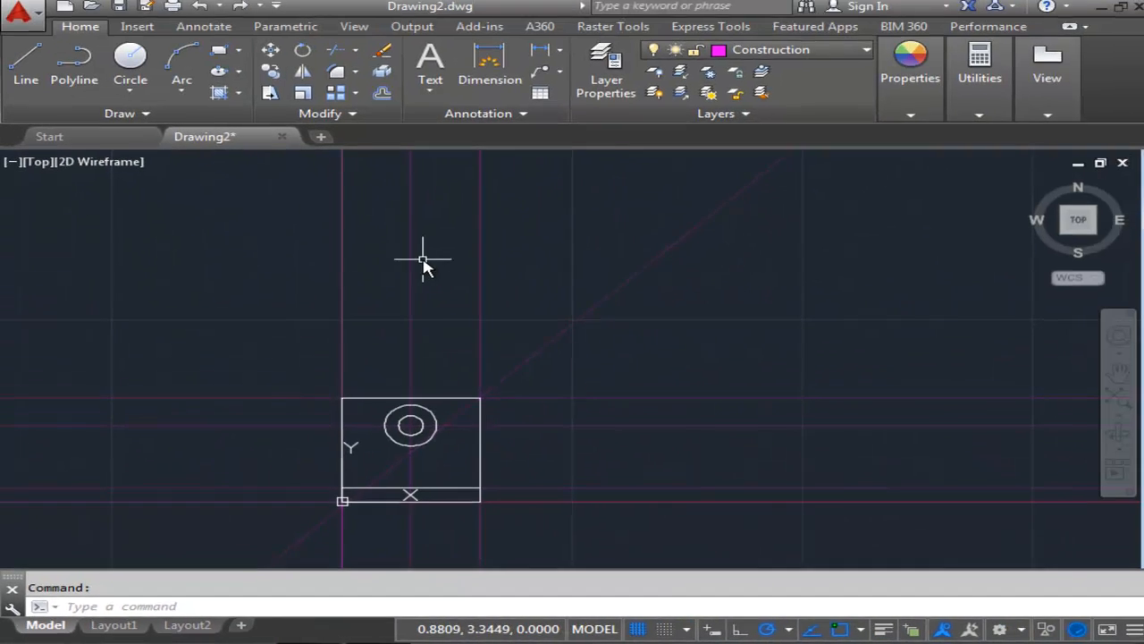
Create a vertical construction line through a point about 3.75 right of the origin on the horizontal baseline.
{"action": "mouse_move", "coordinate": [421, 256]}
{"action": "middle_mouse_down"}
{"action": "mouse_move", "coordinate": [337, 281]}
{"action": "mouse_move", "coordinate": [460, 295]}
{"action": "middle_mouse_up"}
{"action": "scroll", "coordinate": [351, 284], "scroll_direction": "down", "scroll_amount": 2}
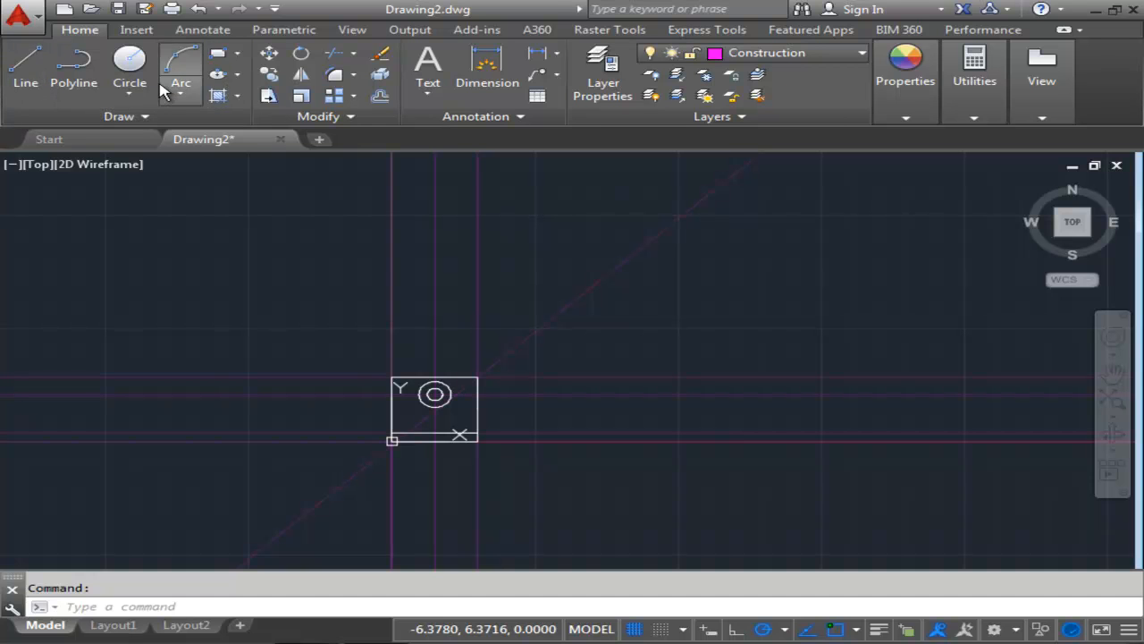
{"action": "middle_click_drag", "start_coordinate": [477, 319], "coordinate": [467, 317]}
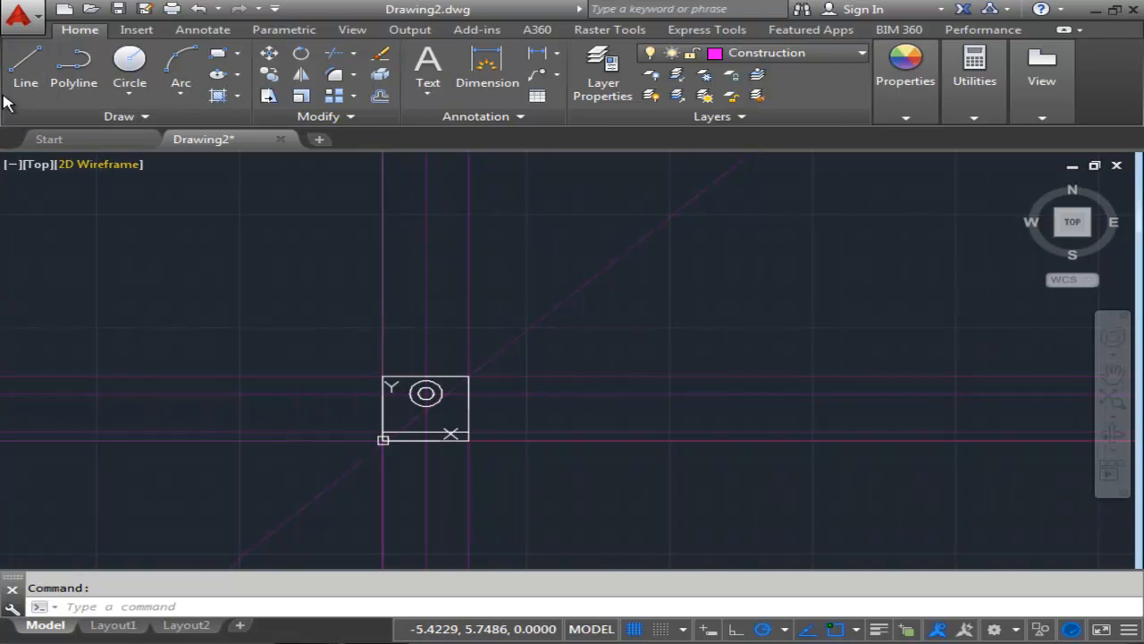
{"action": "left_click", "coordinate": [121, 117]}
{"action": "left_click", "coordinate": [76, 140]}
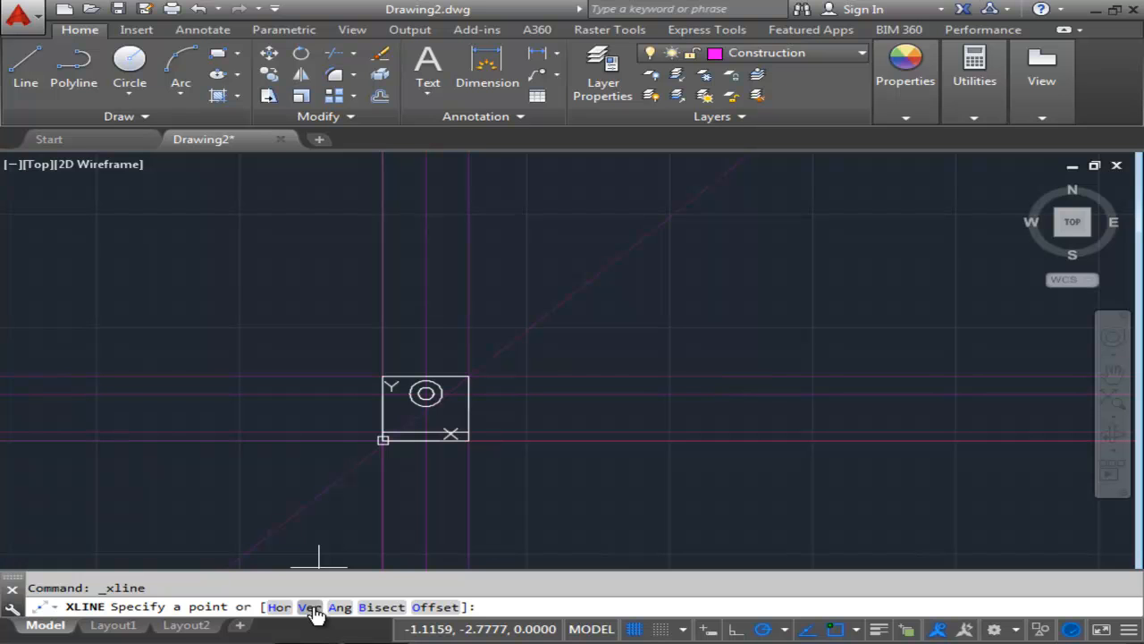
{"action": "left_click", "coordinate": [312, 609]}
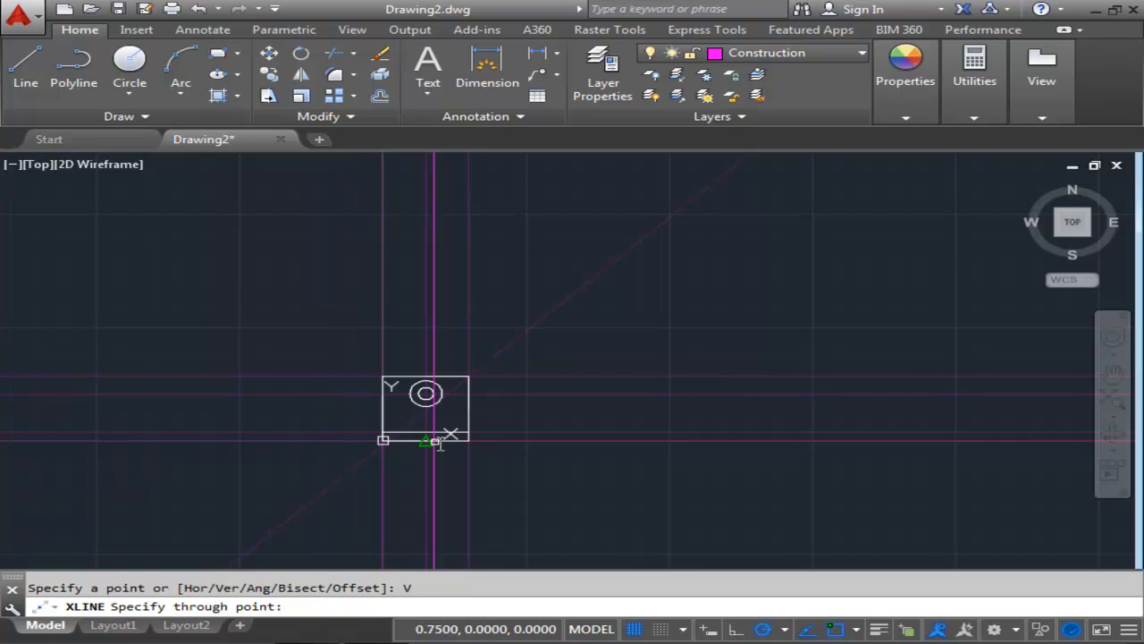
{"action": "scroll", "coordinate": [531, 439], "scroll_direction": "up", "scroll_amount": 2}
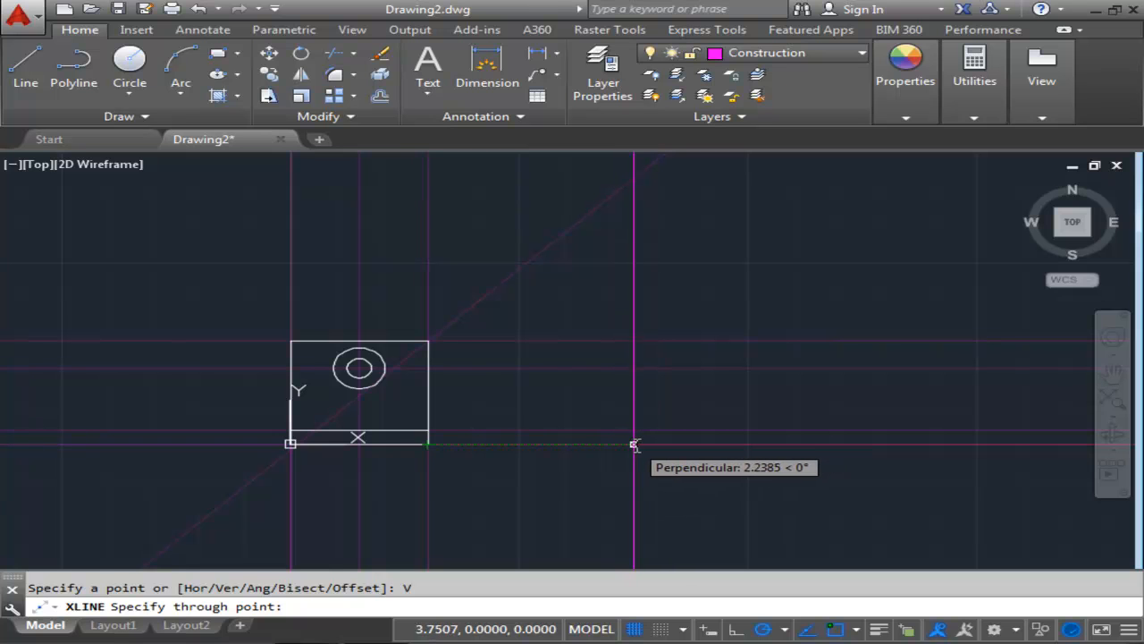
{"action": "left_click", "coordinate": [633, 443]}
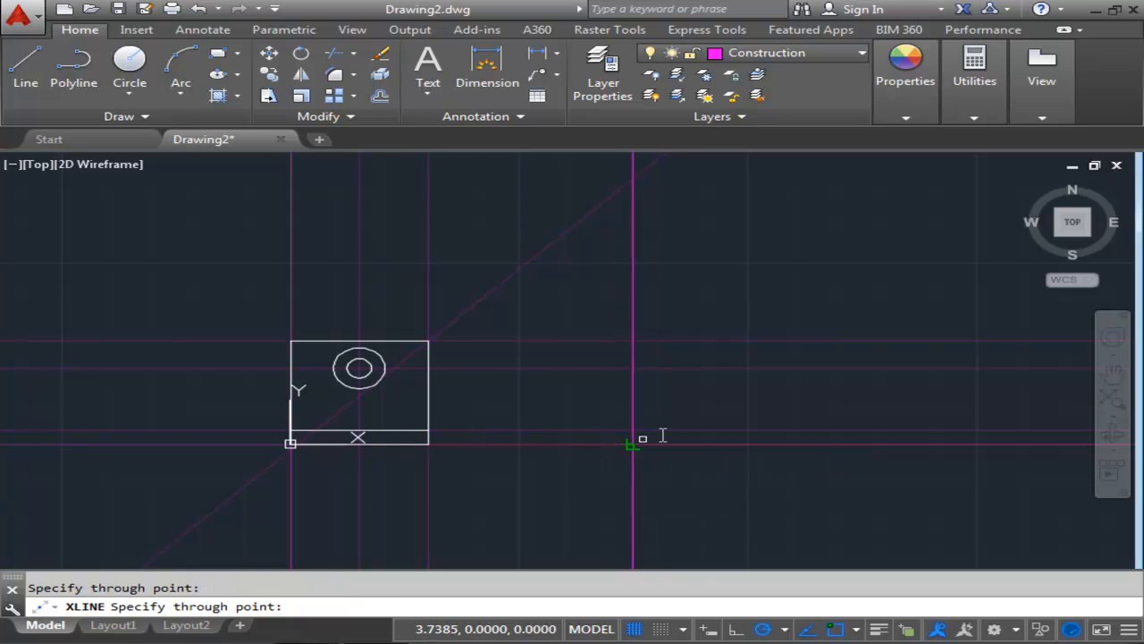
{"action": "middle_click_drag", "start_coordinate": [700, 416], "coordinate": [587, 420]}
{"action": "scroll", "coordinate": [587, 416], "scroll_direction": "down", "scroll_amount": 2}
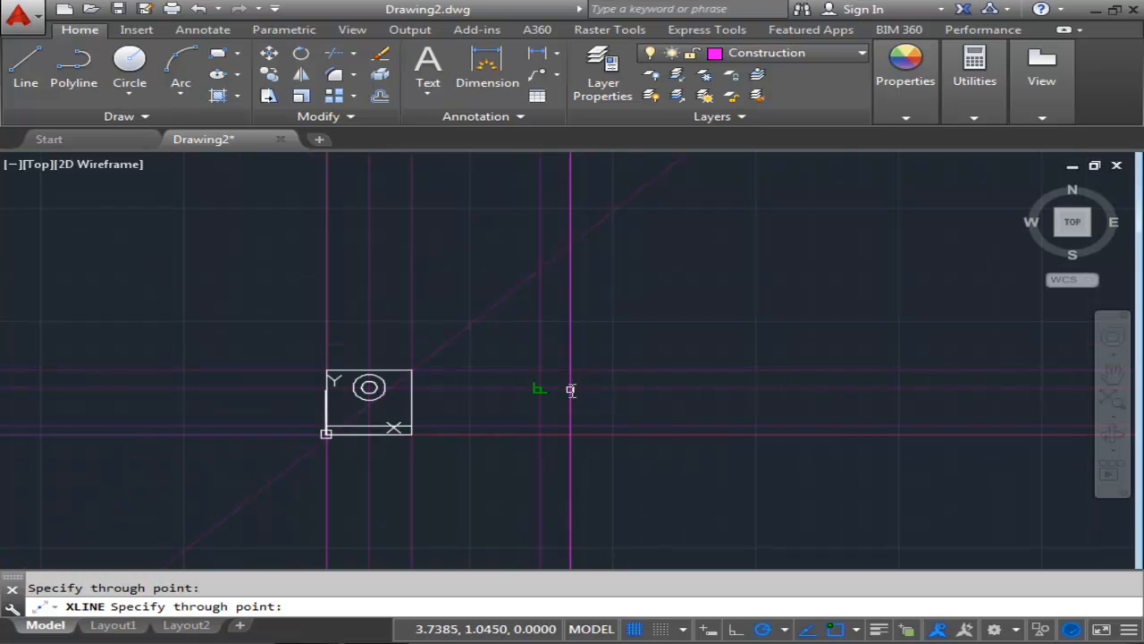
{"action": "key", "text": "Escape"}
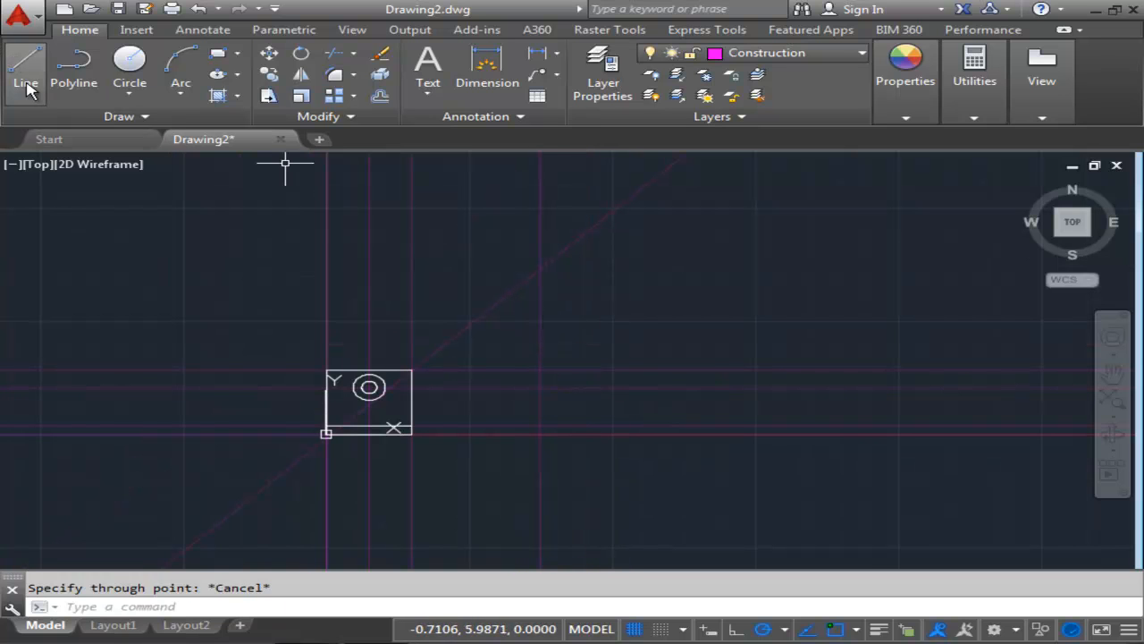
Offset the 3.75 vertical construction line 1.548 to the right.
{"action": "left_click", "coordinate": [380, 98]}
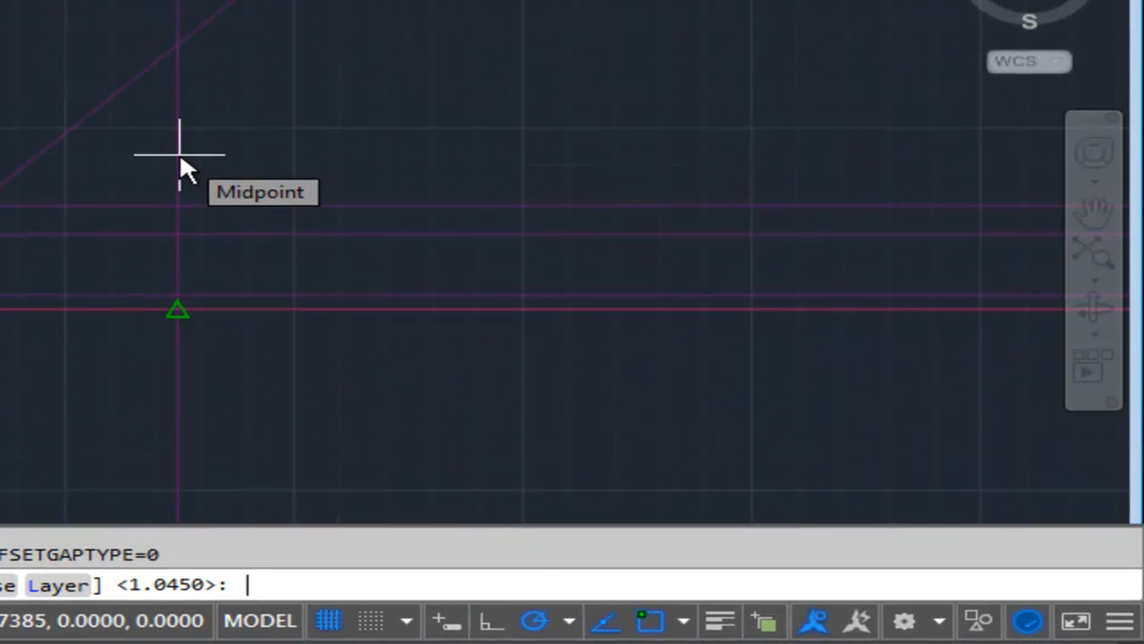
{"action": "type", "text": "1."}
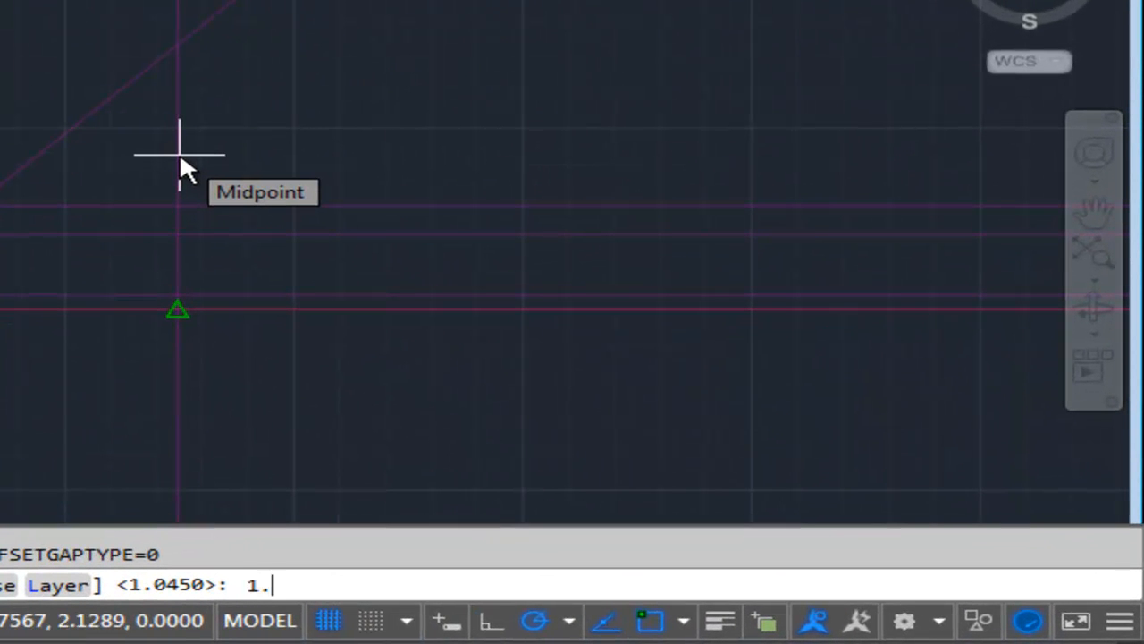
{"action": "key", "text": "Return"}
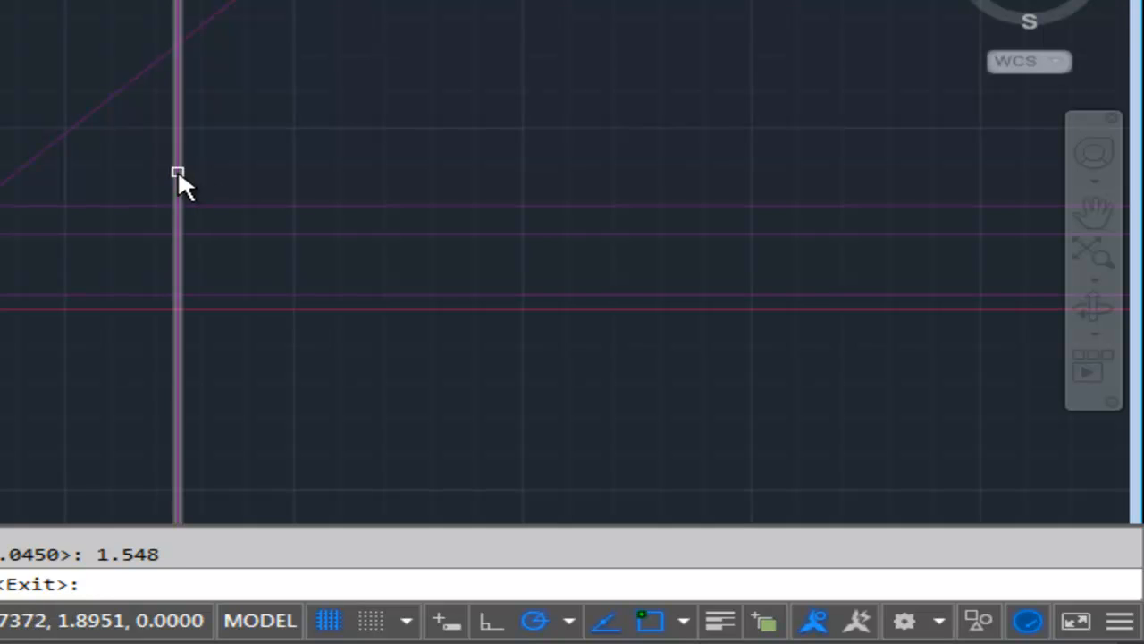
{"action": "left_click", "coordinate": [178, 170]}
{"action": "left_click", "coordinate": [396, 159]}
{"action": "mouse_move", "coordinate": [396, 159]}
{"action": "middle_mouse_down"}
{"action": "mouse_move", "coordinate": [353, 140]}
{"action": "mouse_move", "coordinate": [333, 92]}
{"action": "mouse_move", "coordinate": [343, 121]}
{"action": "middle_mouse_up"}
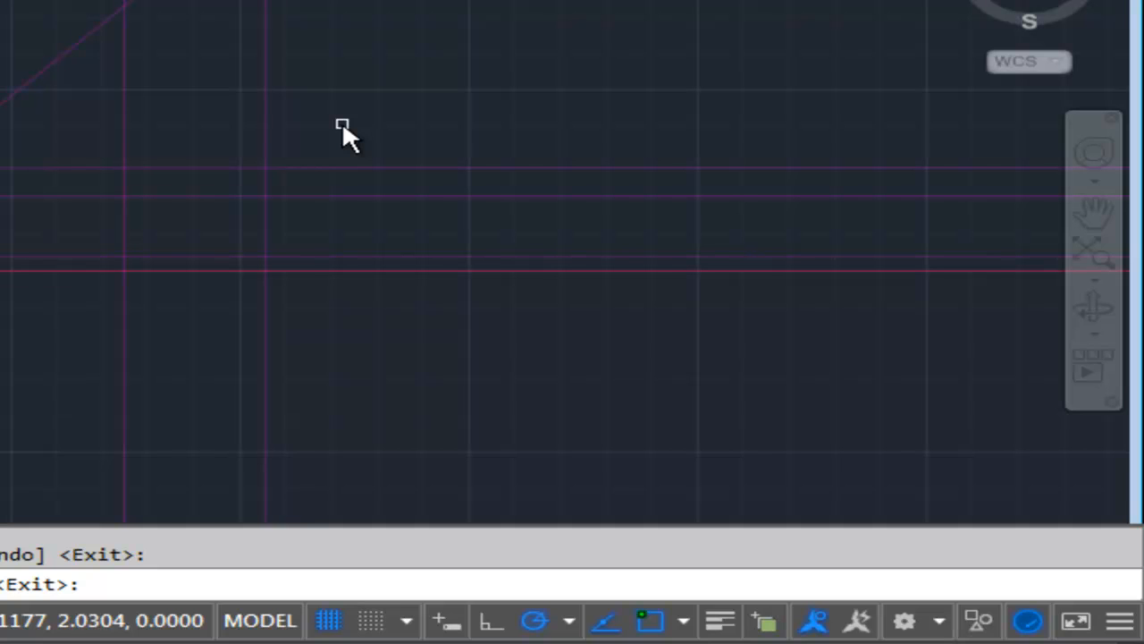
{"action": "key", "text": "Return"}
{"action": "key", "text": "Return"}
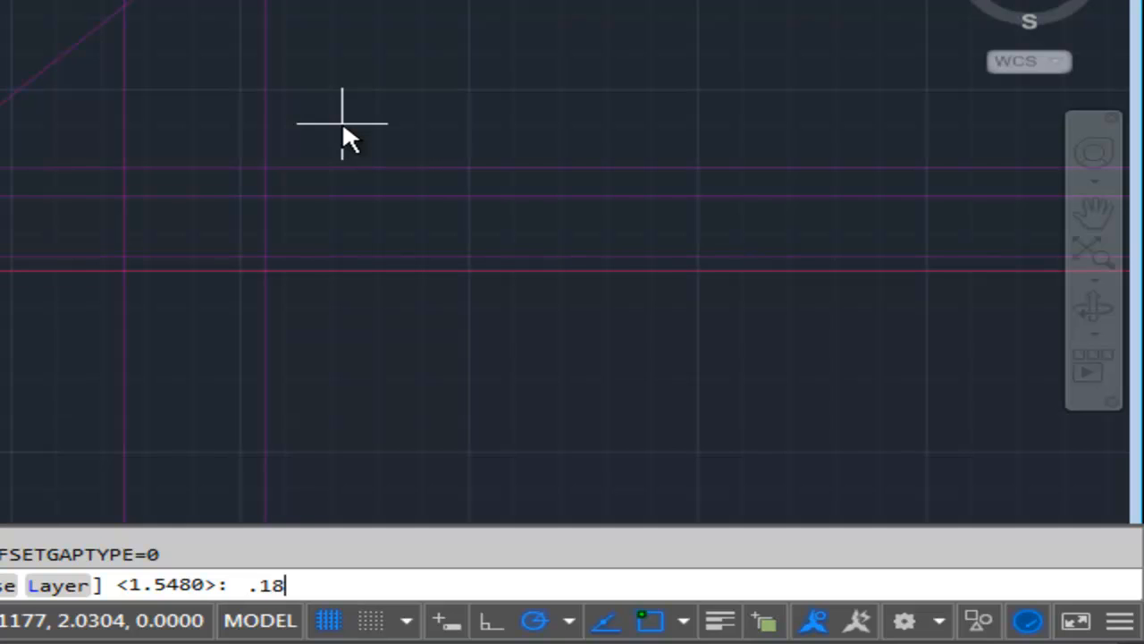
Offset the new vertical construction line .188 to the left.
{"action": "type", "text": ".188"}
{"action": "key", "text": "Return"}
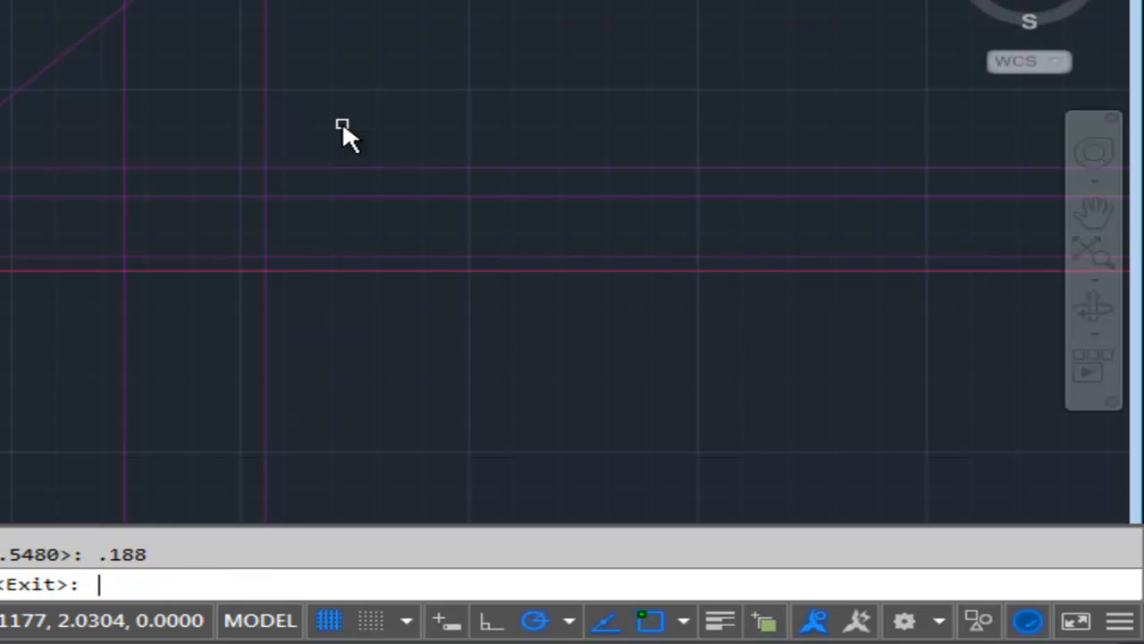
{"action": "left_click", "coordinate": [265, 104]}
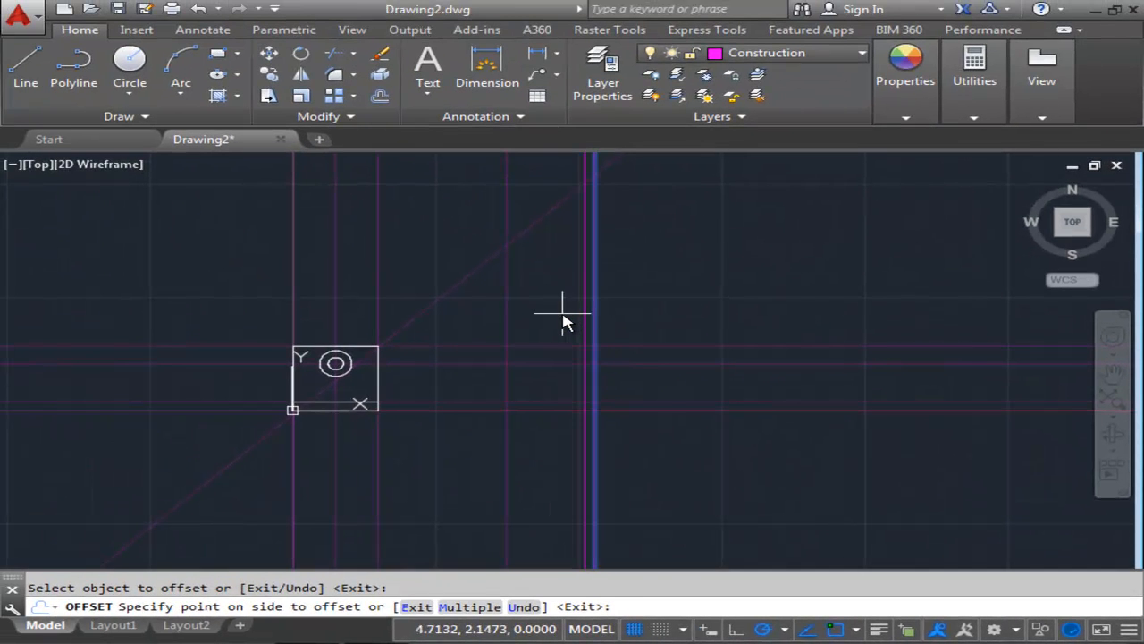
{"action": "left_click", "coordinate": [562, 314]}
{"action": "scroll", "coordinate": [540, 402], "scroll_direction": "up", "scroll_amount": 4}
{"action": "middle_click_drag", "start_coordinate": [531, 429], "coordinate": [537, 429]}
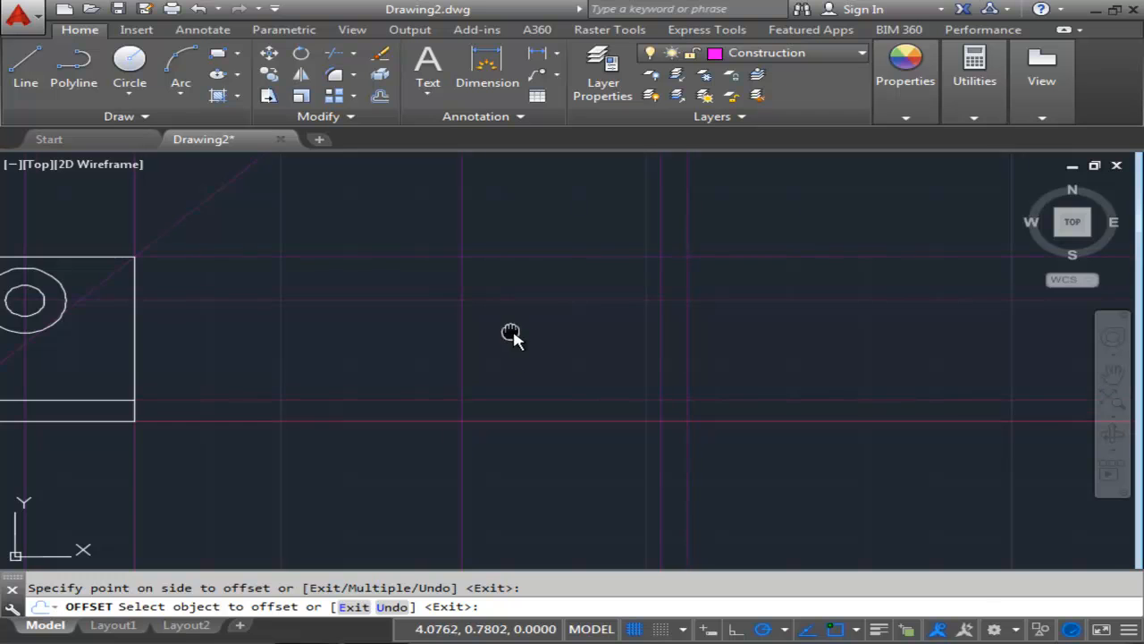
{"action": "middle_click_drag", "start_coordinate": [510, 333], "coordinate": [537, 362]}
{"action": "scroll", "coordinate": [538, 362], "scroll_direction": "down", "scroll_amount": 2}
{"action": "scroll", "coordinate": [537, 362], "scroll_direction": "up", "scroll_amount": 2}
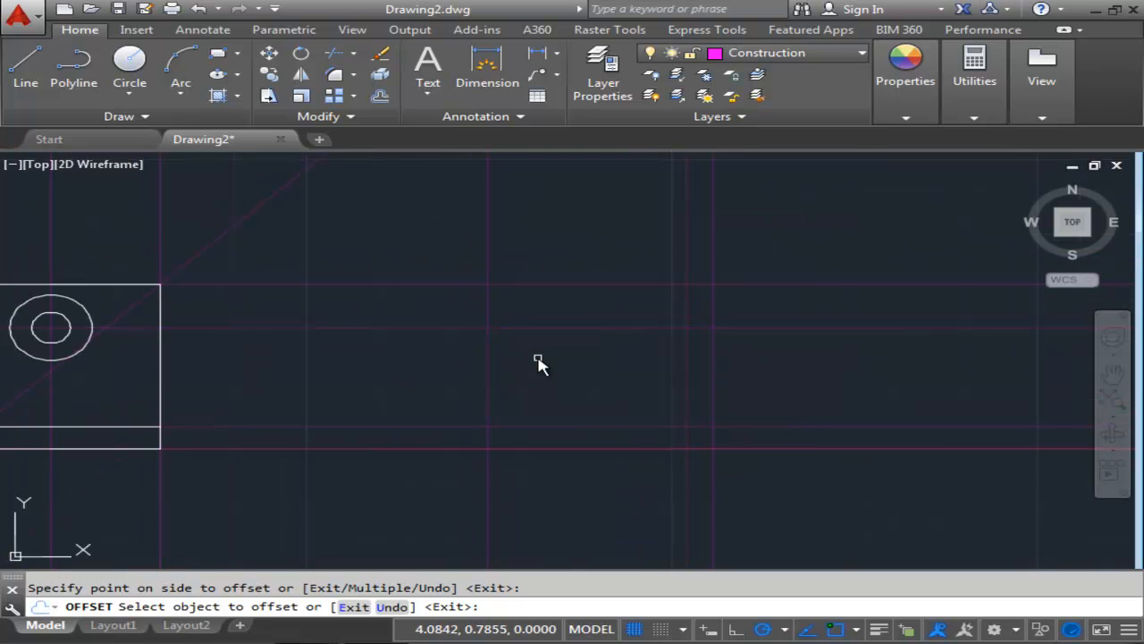
{"action": "key", "text": "Return"}
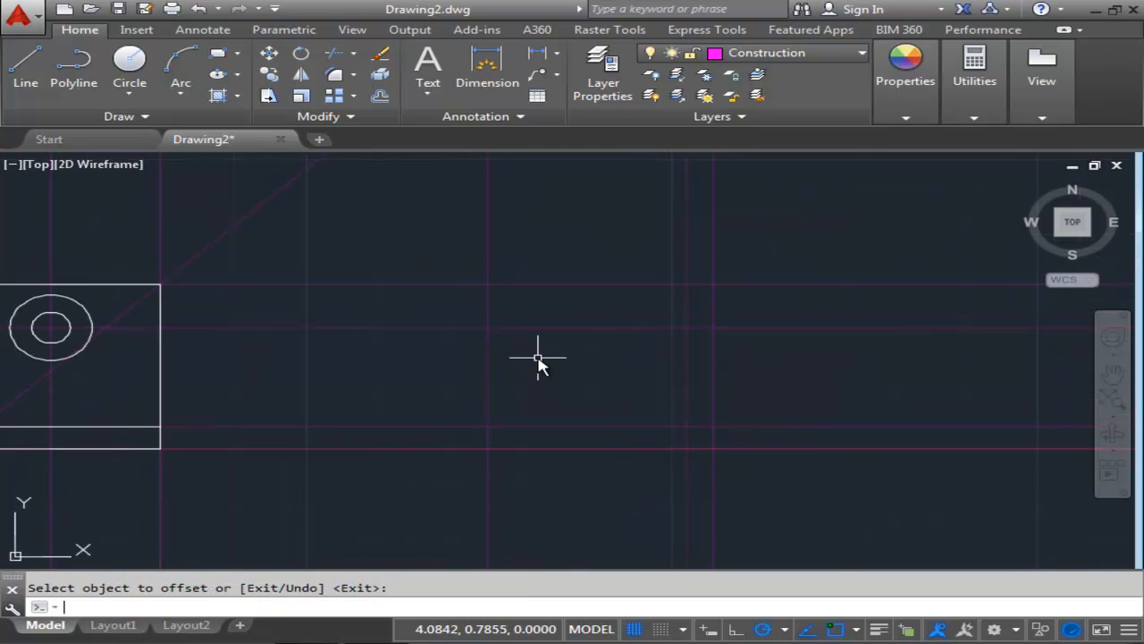
Draw the L-shaped side view outline with object lines along the new vertical and existing horizontal construction lines.
{"action": "middle_click_drag", "start_coordinate": [599, 429], "coordinate": [634, 412]}
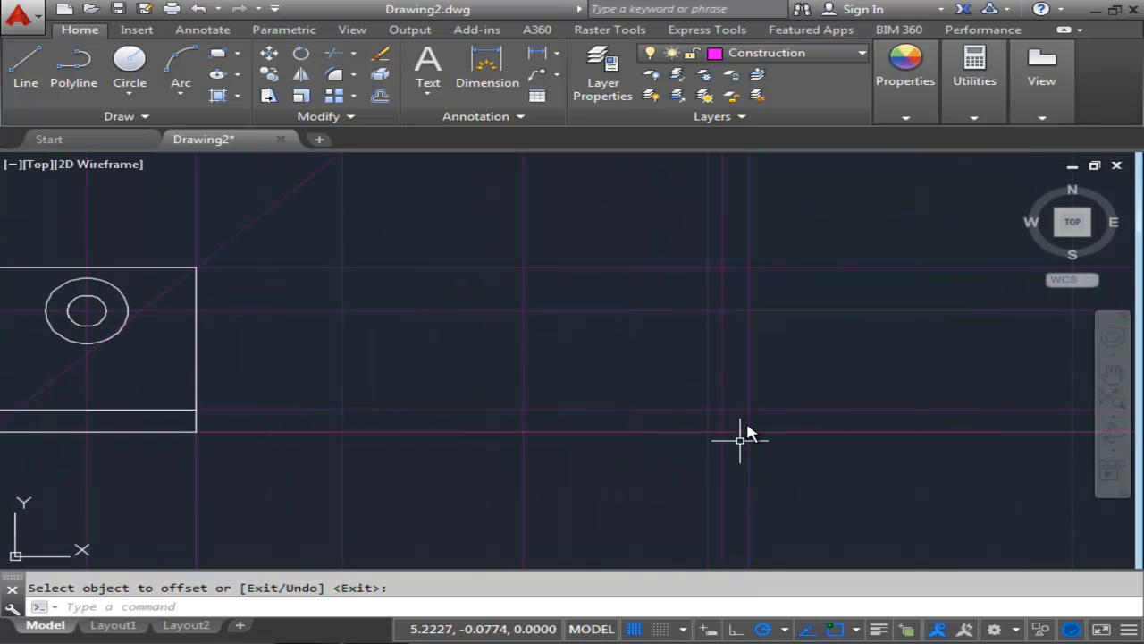
{"action": "middle_click_drag", "start_coordinate": [594, 307], "coordinate": [591, 303]}
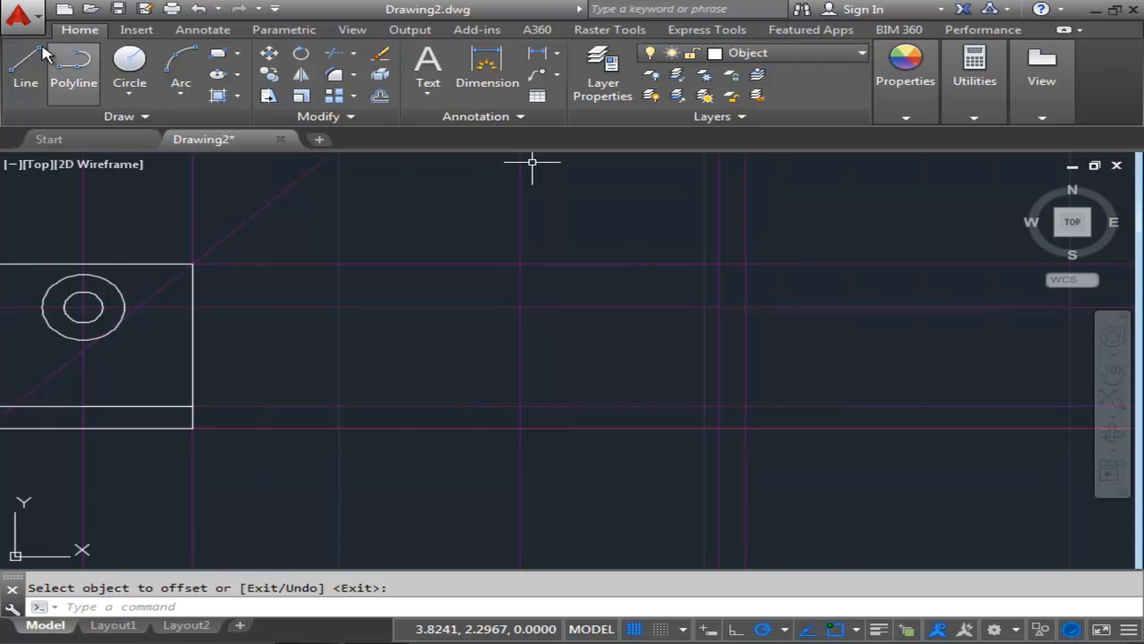
{"action": "left_click", "coordinate": [23, 78]}
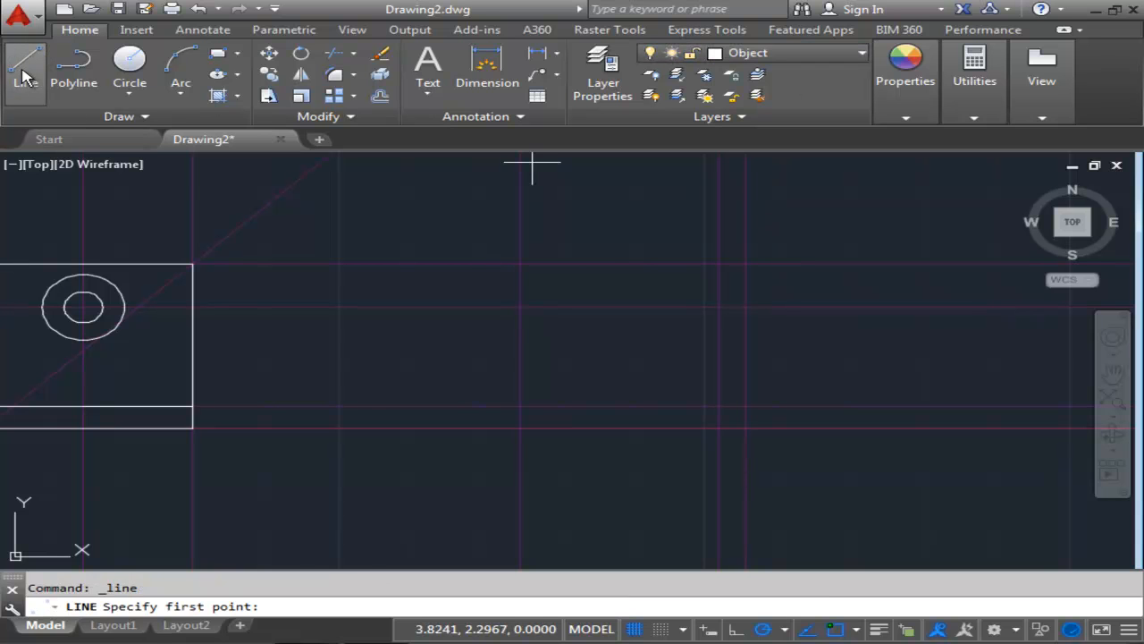
{"action": "left_click", "coordinate": [747, 264]}
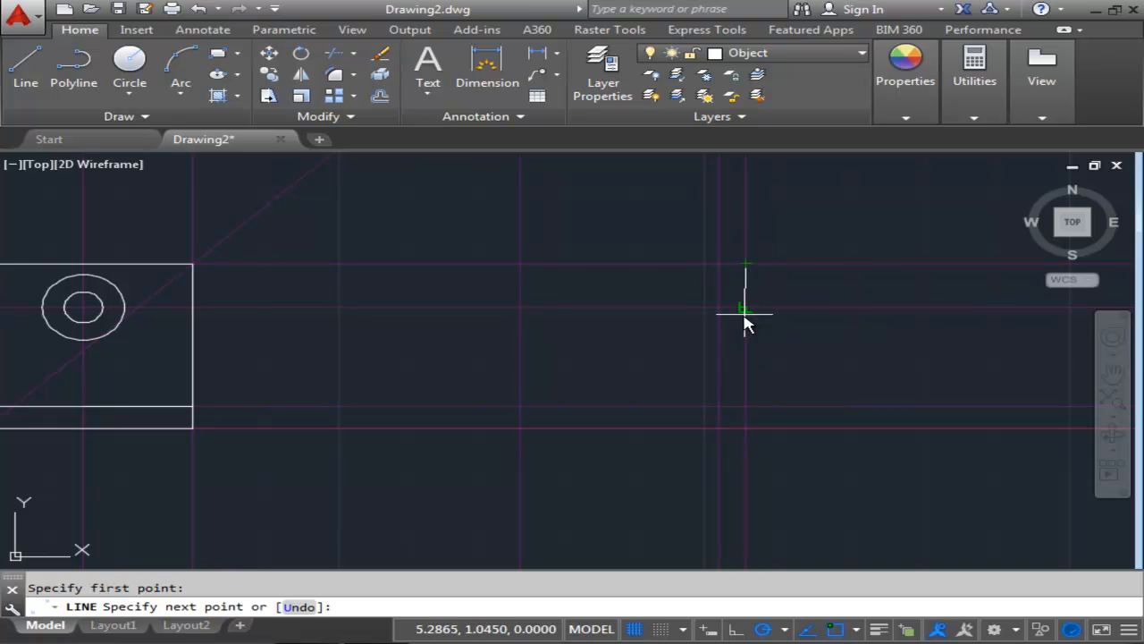
{"action": "left_click", "coordinate": [747, 429]}
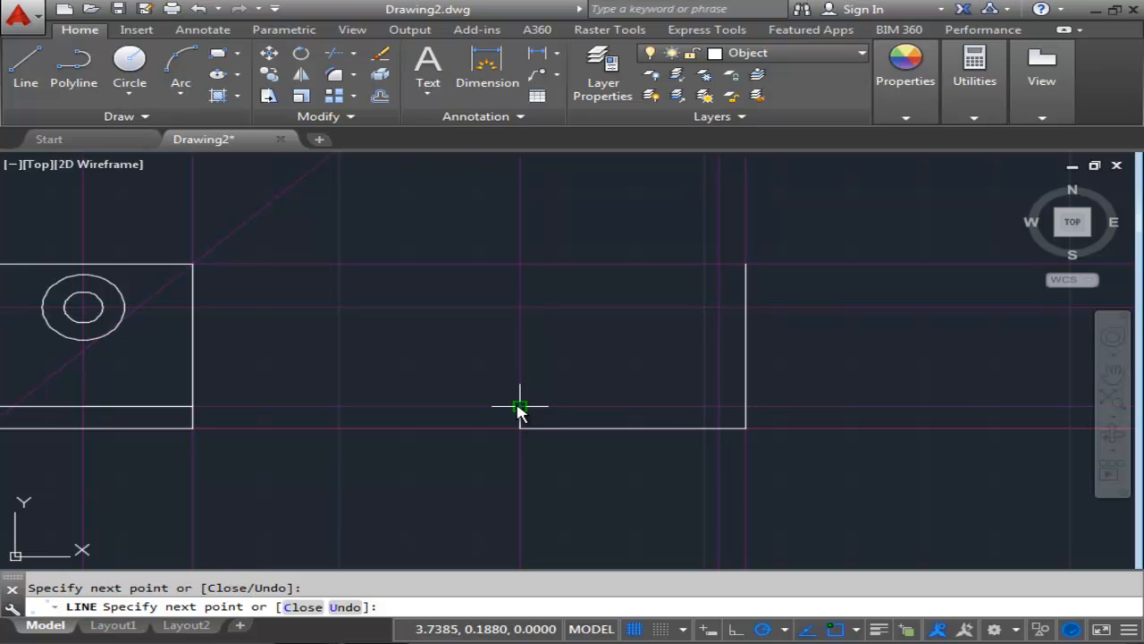
{"action": "left_click", "coordinate": [719, 407]}
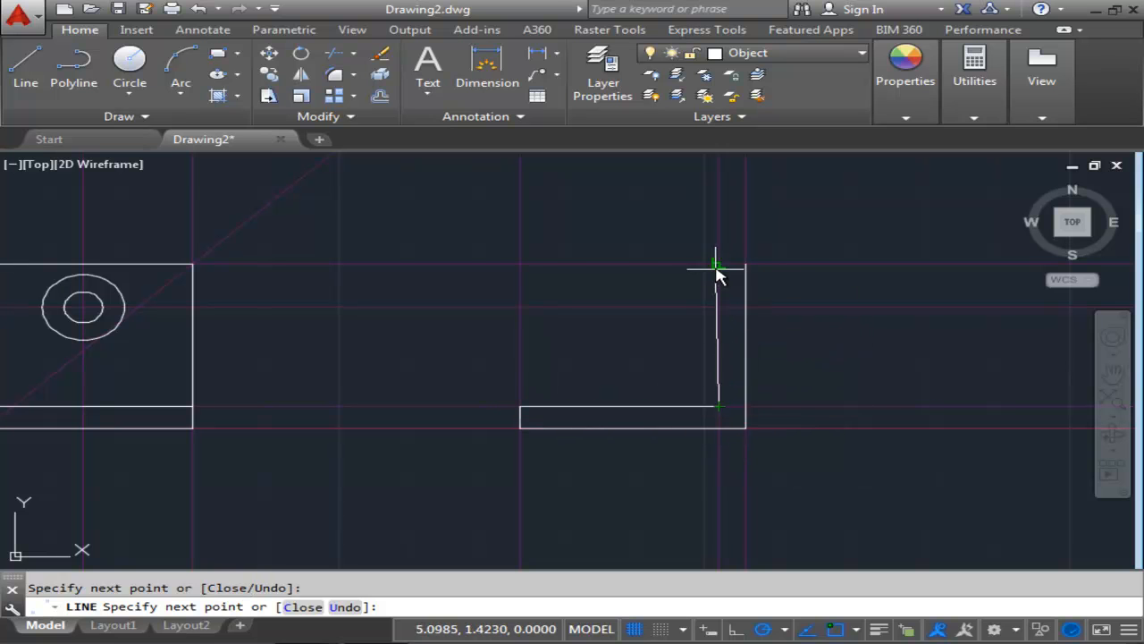
{"action": "left_click", "coordinate": [746, 265]}
{"action": "key", "text": "Escape"}
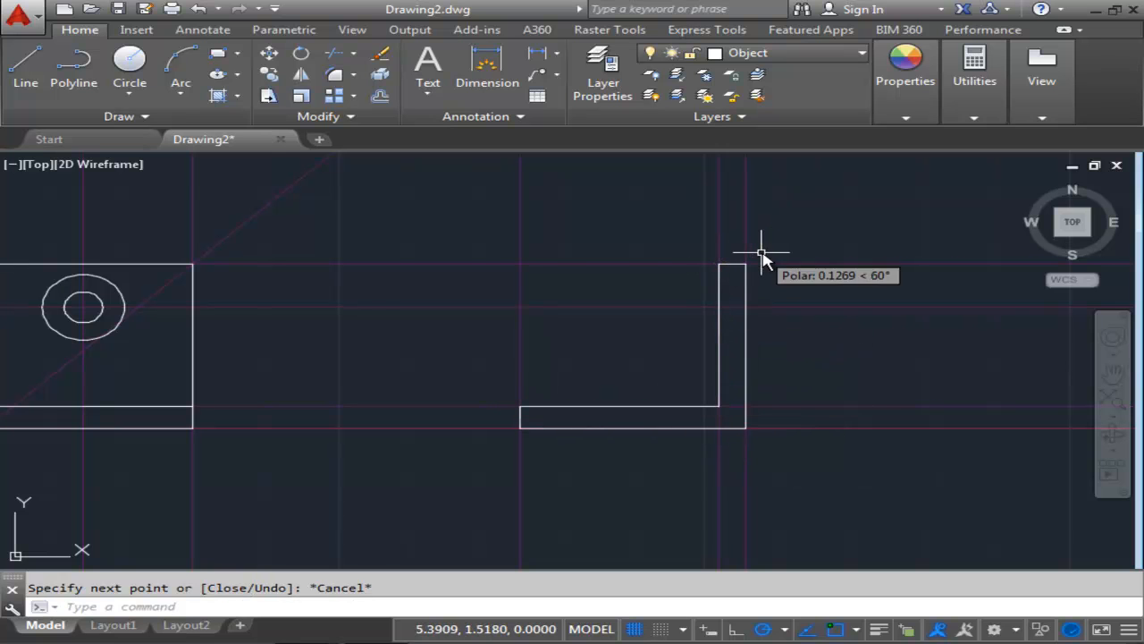
Create horizontal construction lines through the points where the 45° line crosses the side view's vertical lines.
{"action": "scroll", "coordinate": [811, 334], "scroll_direction": "up", "scroll_amount": 2}
{"action": "scroll", "coordinate": [861, 327], "scroll_direction": "down", "scroll_amount": 2}
{"action": "mouse_move", "coordinate": [811, 335]}
{"action": "middle_mouse_down"}
{"action": "mouse_move", "coordinate": [900, 329]}
{"action": "mouse_move", "coordinate": [904, 343]}
{"action": "middle_mouse_up"}
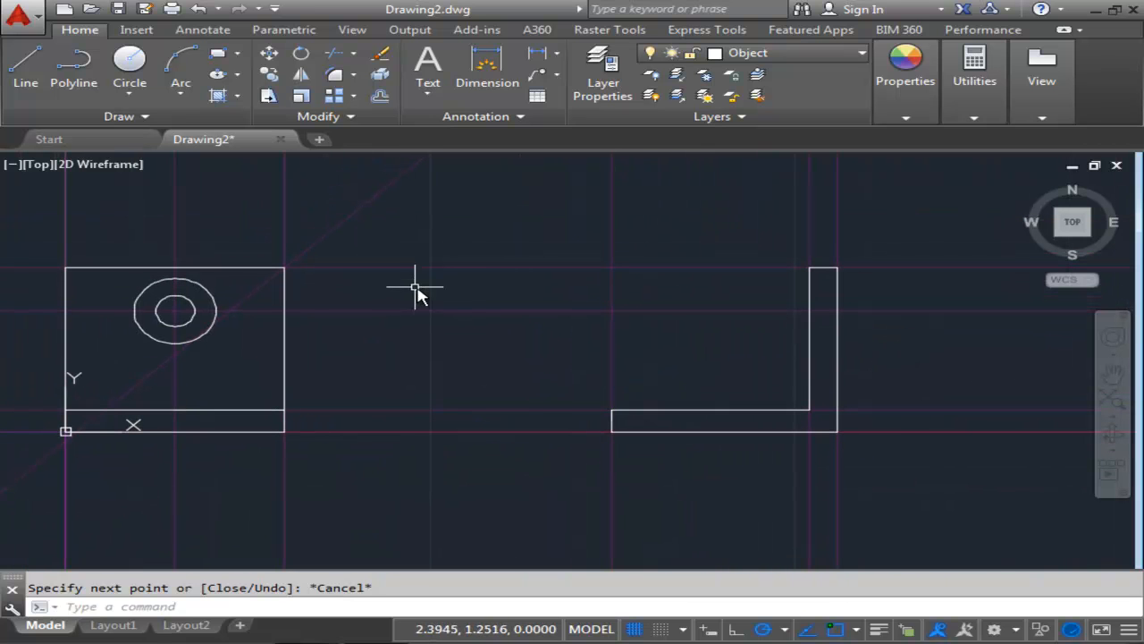
{"action": "mouse_move", "coordinate": [429, 306]}
{"action": "middle_mouse_down"}
{"action": "mouse_move", "coordinate": [414, 315]}
{"action": "mouse_move", "coordinate": [444, 319]}
{"action": "middle_mouse_up"}
{"action": "scroll", "coordinate": [488, 358], "scroll_direction": "down", "scroll_amount": 2}
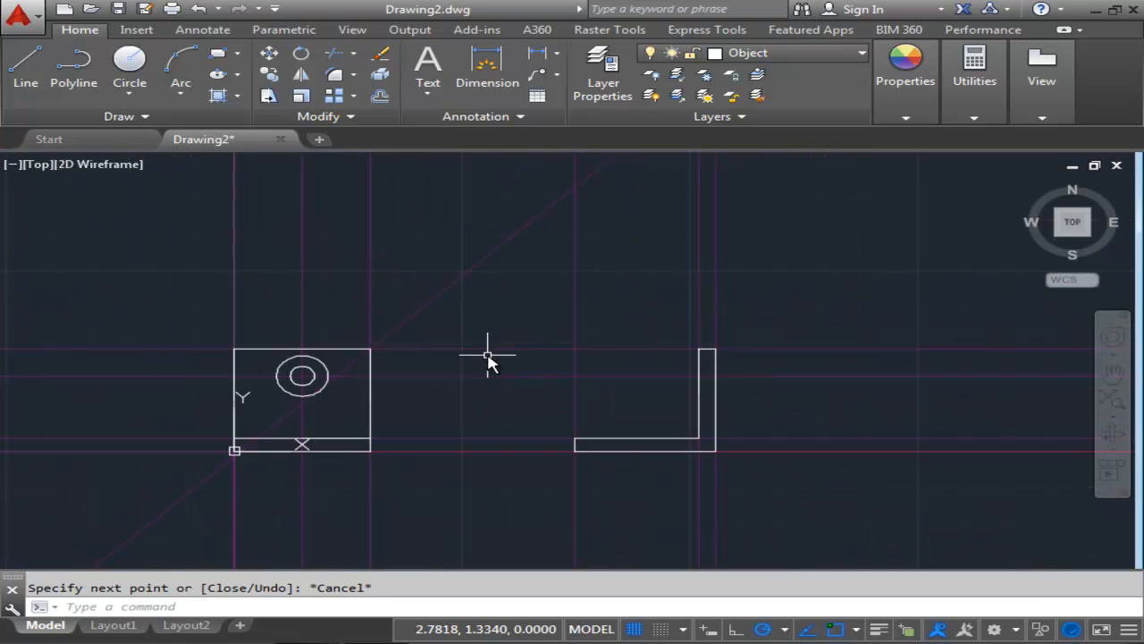
{"action": "mouse_move", "coordinate": [435, 255]}
{"action": "middle_mouse_down"}
{"action": "mouse_move", "coordinate": [502, 323]}
{"action": "mouse_move", "coordinate": [567, 355]}
{"action": "middle_mouse_up"}
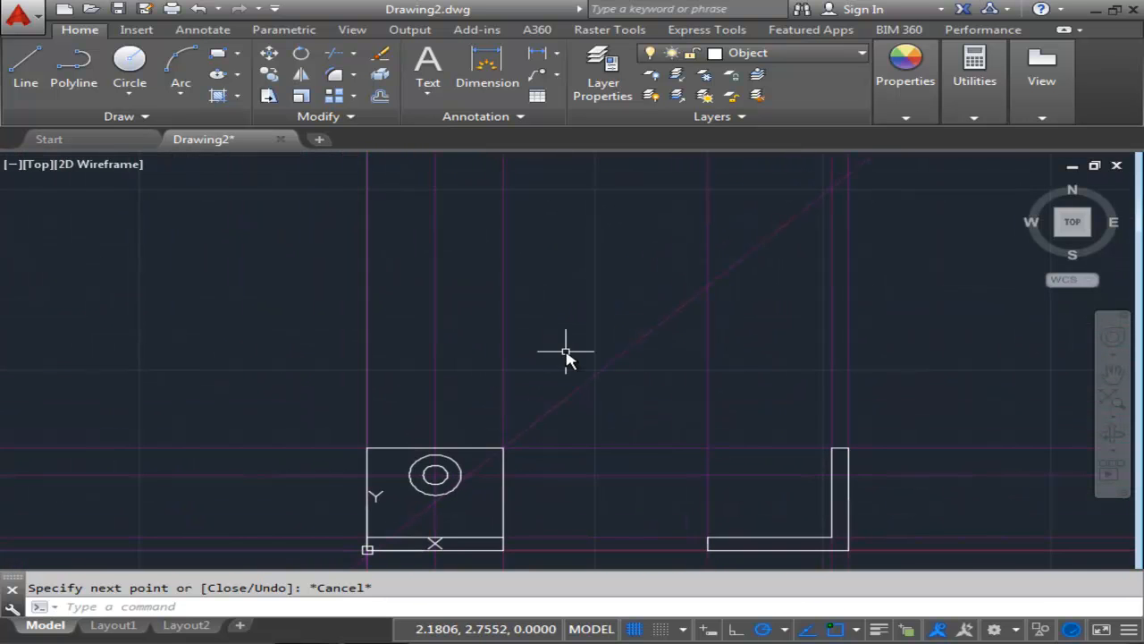
{"action": "middle_click_drag", "start_coordinate": [520, 294], "coordinate": [464, 331]}
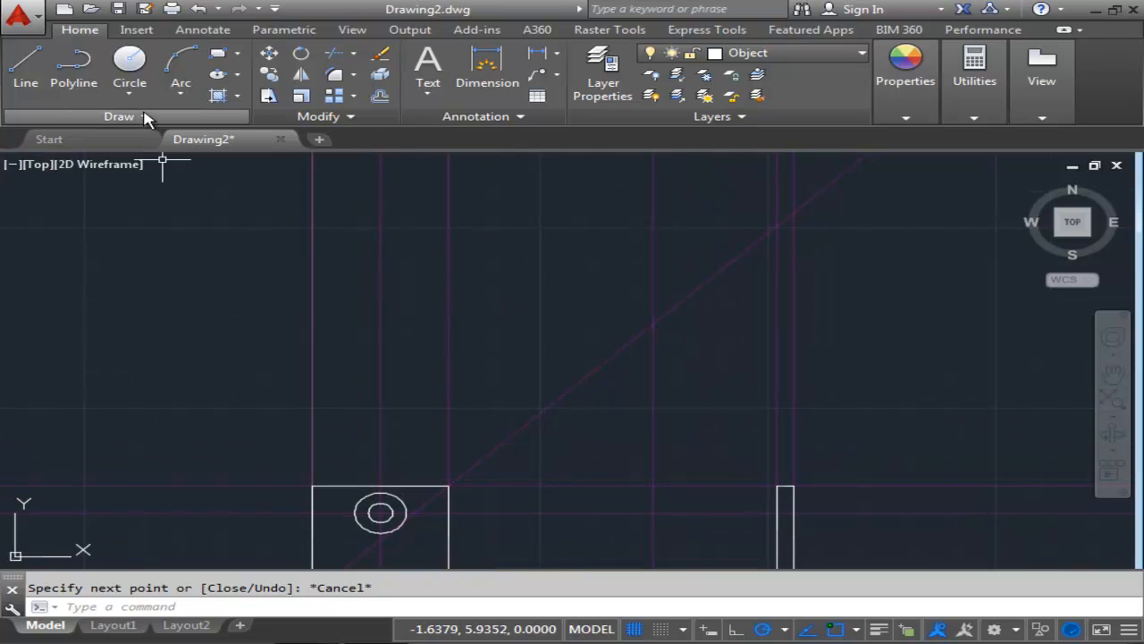
{"action": "left_click", "coordinate": [902, 68]}
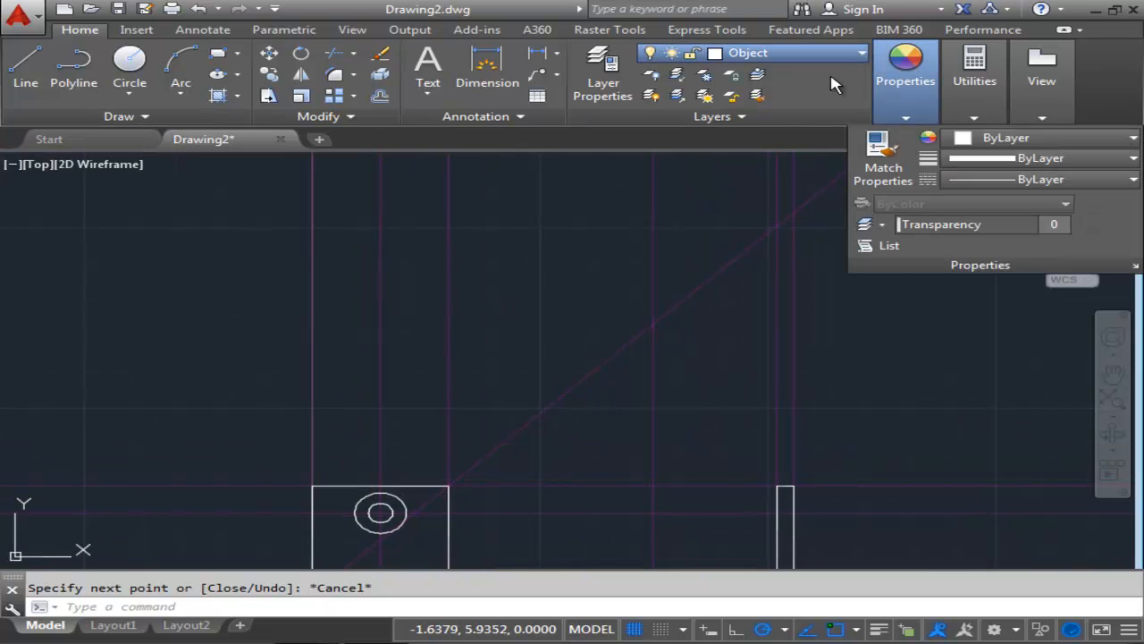
{"action": "left_click", "coordinate": [107, 118]}
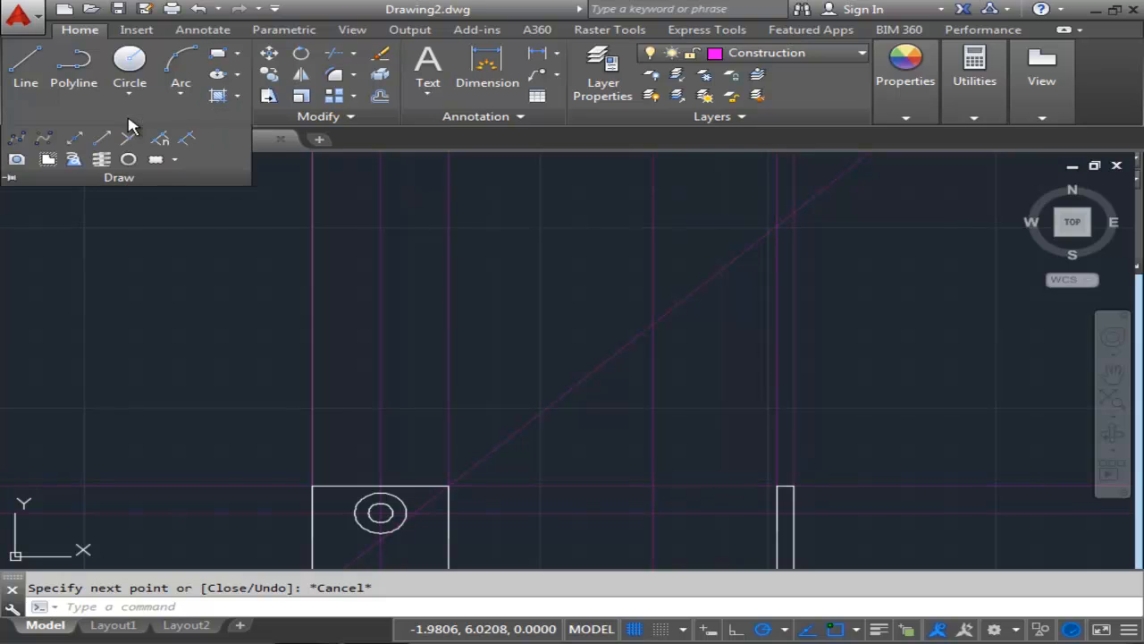
{"action": "left_click", "coordinate": [75, 139]}
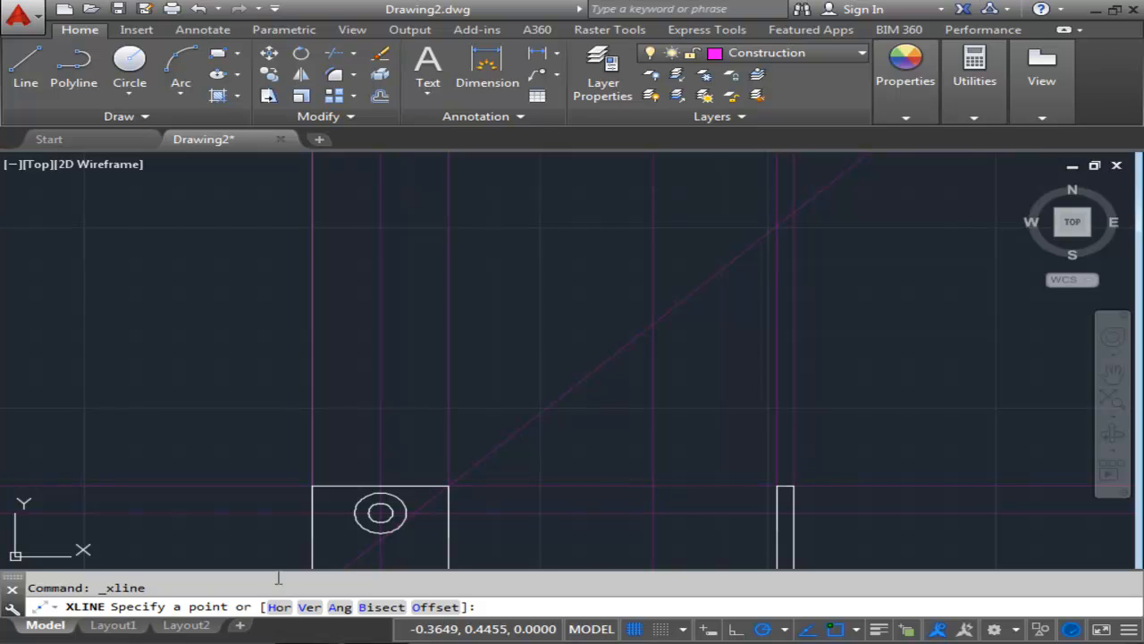
{"action": "left_click", "coordinate": [278, 607]}
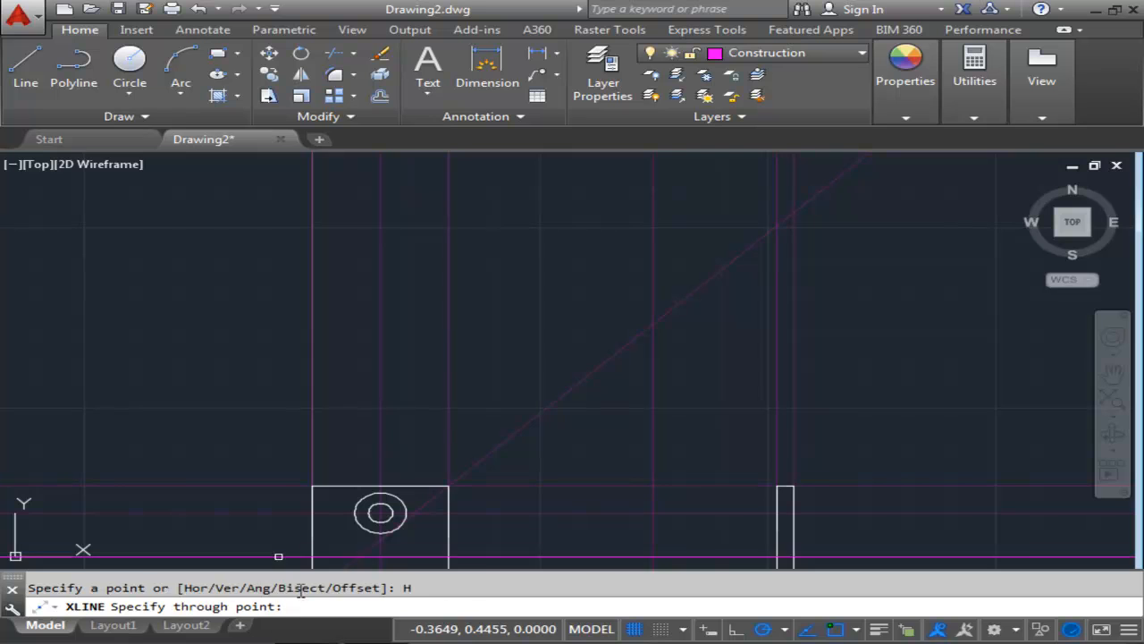
{"action": "mouse_move", "coordinate": [665, 383]}
{"action": "middle_mouse_down"}
{"action": "mouse_move", "coordinate": [632, 349]}
{"action": "mouse_move", "coordinate": [613, 360]}
{"action": "middle_mouse_up"}
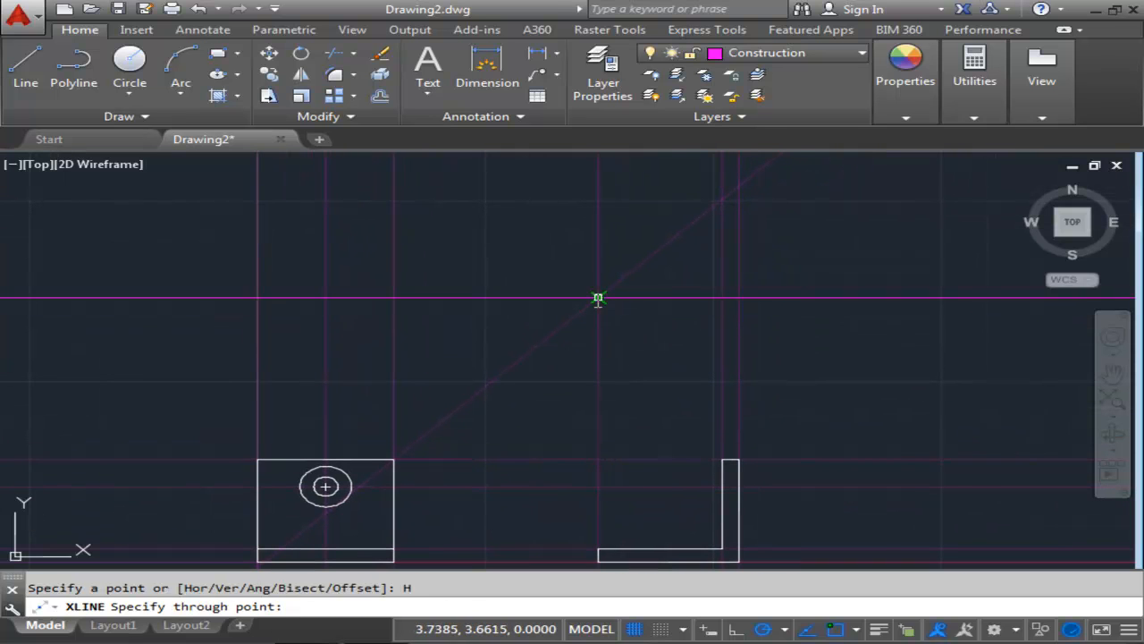
{"action": "middle_click_drag", "start_coordinate": [598, 297], "coordinate": [483, 362]}
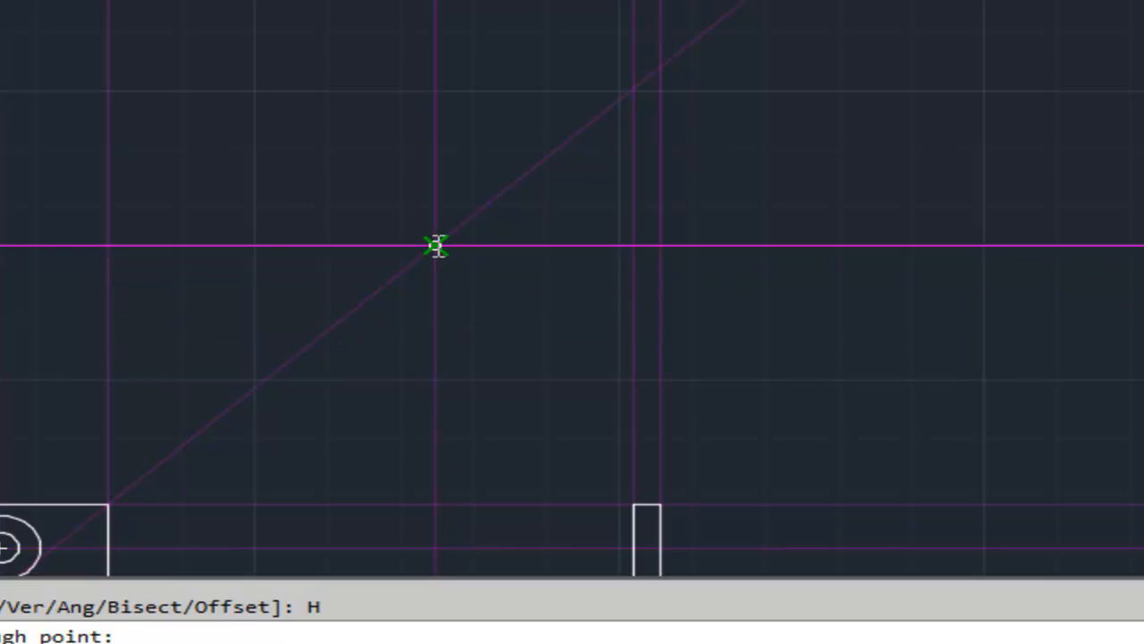
{"action": "left_click", "coordinate": [435, 244]}
{"action": "left_click", "coordinate": [634, 87]}
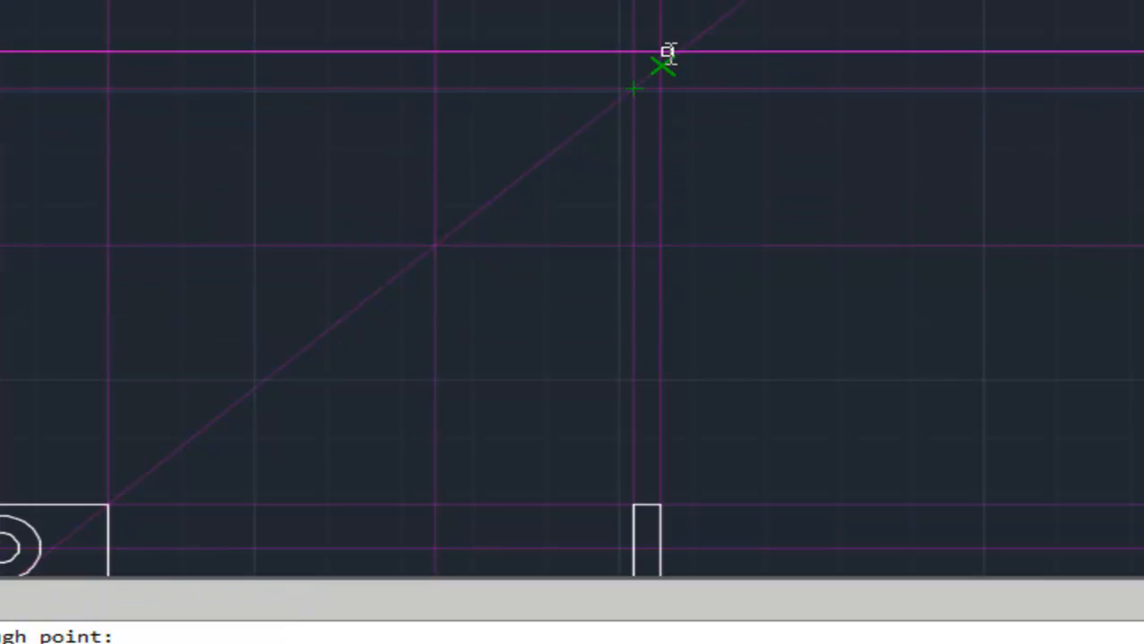
{"action": "left_click", "coordinate": [903, 71]}
{"action": "key", "text": "Return"}
Draw the rectangular top view outline with object lines along the projected construction lines above the front view.
{"action": "middle_click_drag", "start_coordinate": [116, 191], "coordinate": [383, 224]}
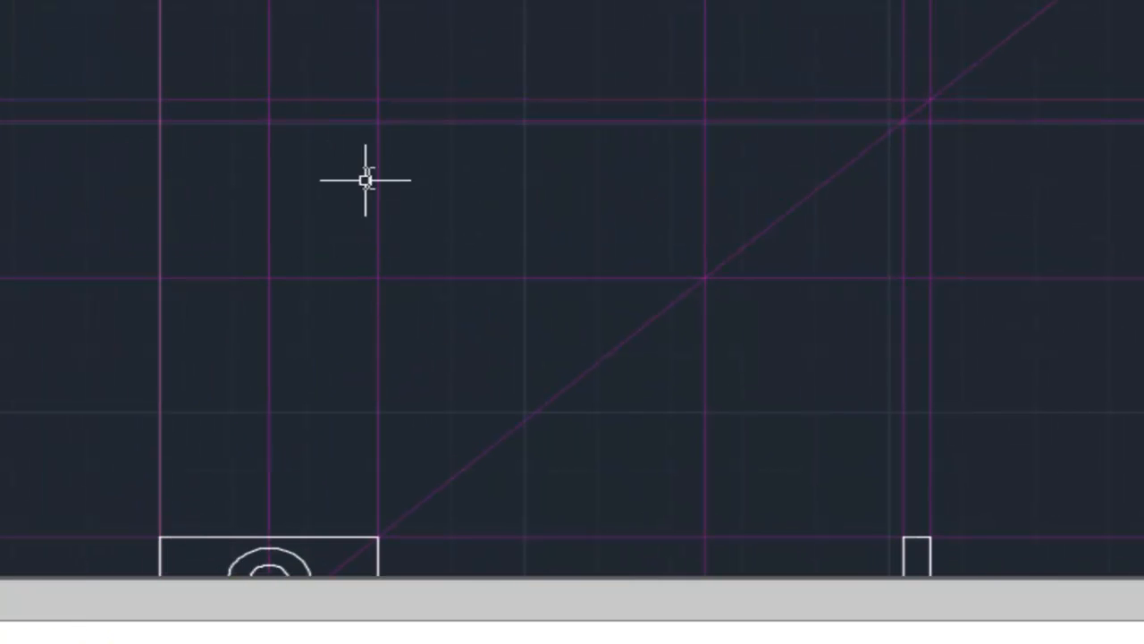
{"action": "middle_click_drag", "start_coordinate": [282, 149], "coordinate": [328, 153]}
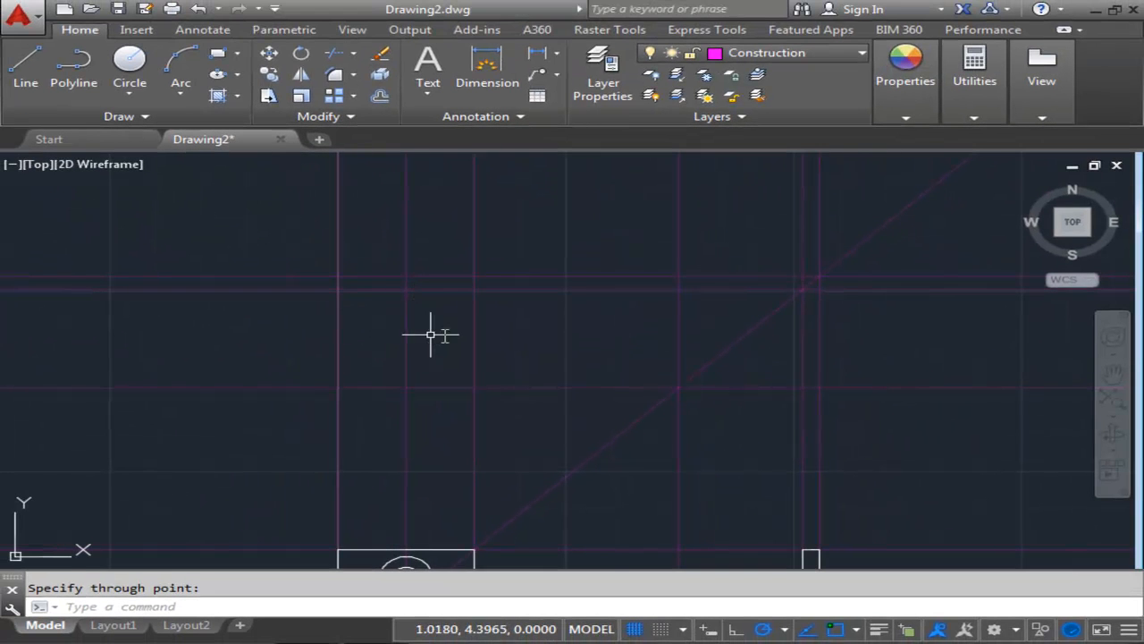
{"action": "scroll", "coordinate": [790, 307], "scroll_direction": "up", "scroll_amount": 2}
{"action": "mouse_move", "coordinate": [204, 321]}
{"action": "middle_mouse_down"}
{"action": "mouse_move", "coordinate": [493, 319]}
{"action": "mouse_move", "coordinate": [423, 330]}
{"action": "middle_mouse_up"}
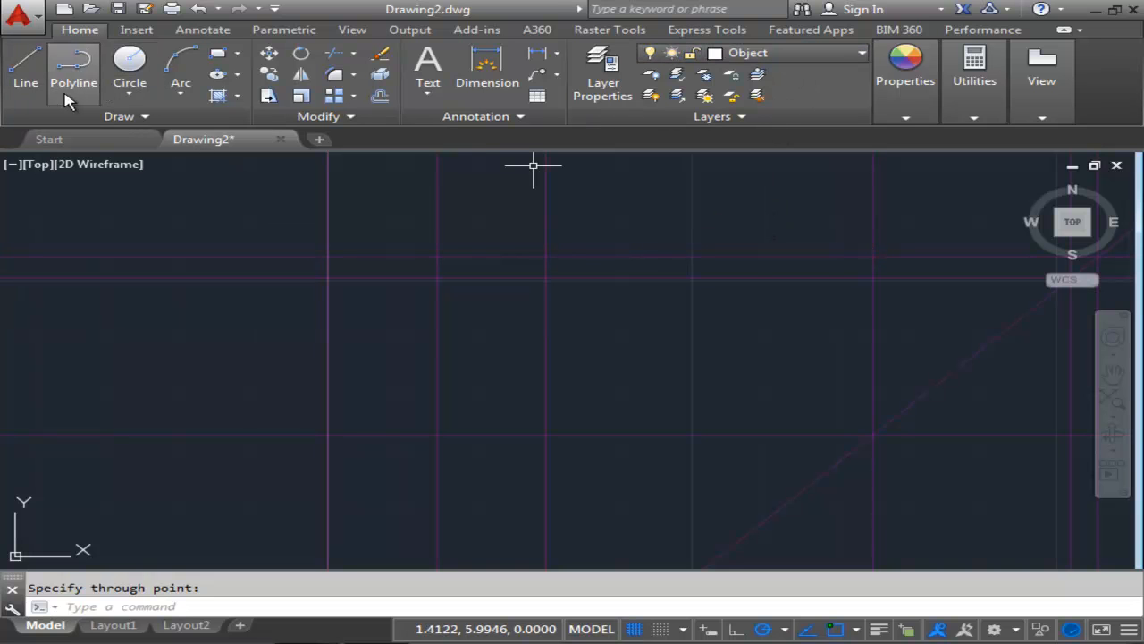
{"action": "left_click", "coordinate": [36, 81]}
{"action": "left_click", "coordinate": [328, 258]}
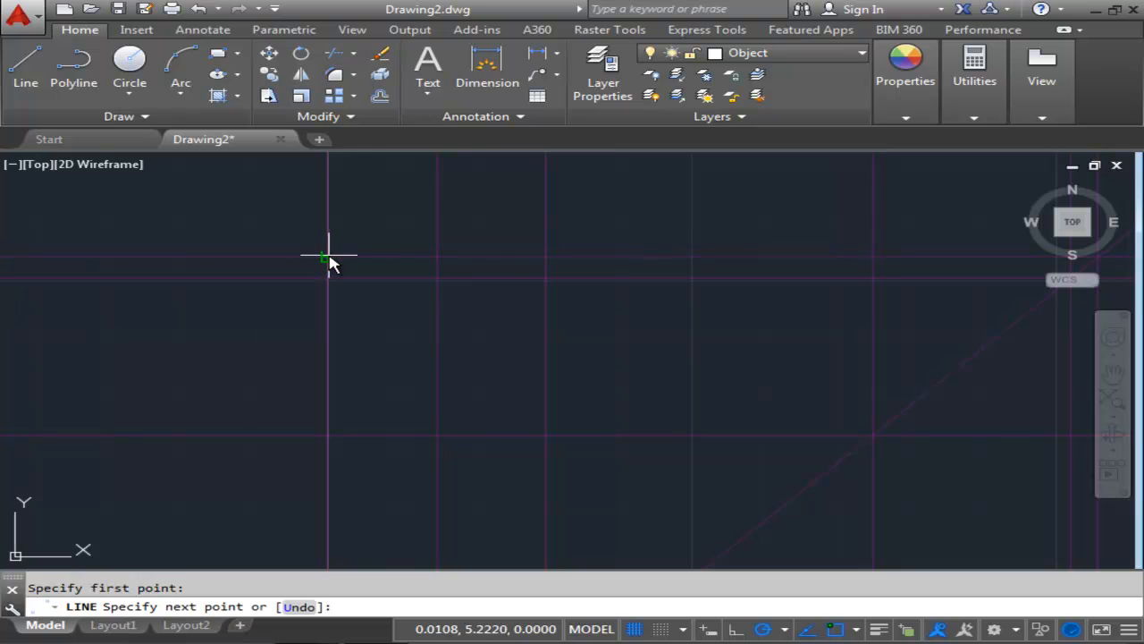
{"action": "left_click", "coordinate": [328, 437]}
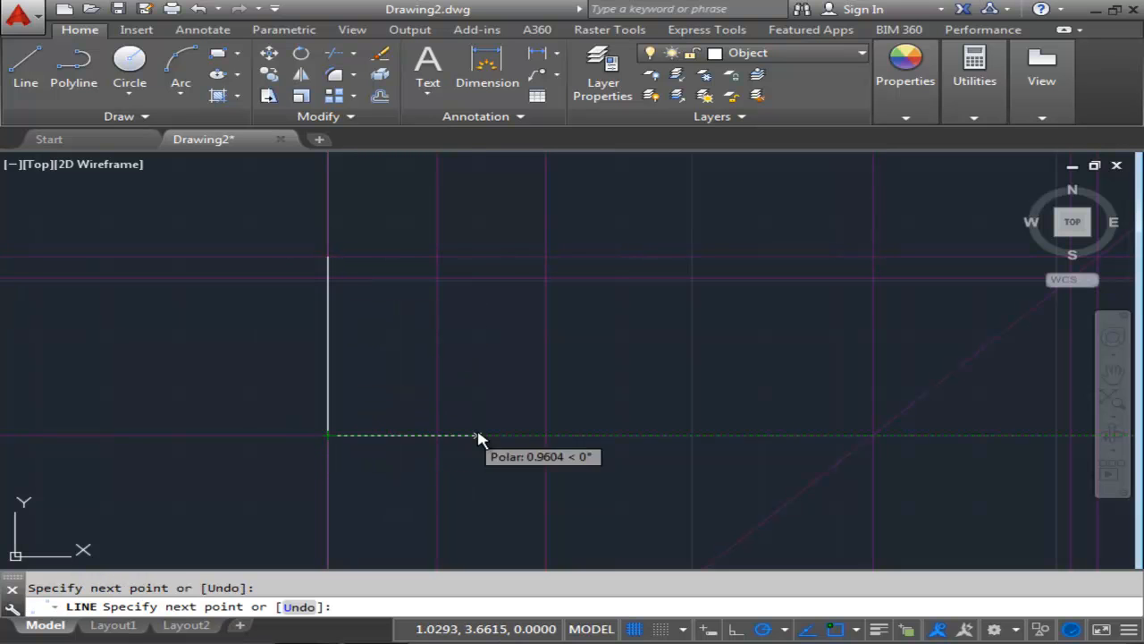
{"action": "left_click", "coordinate": [546, 435]}
{"action": "left_click", "coordinate": [546, 258]}
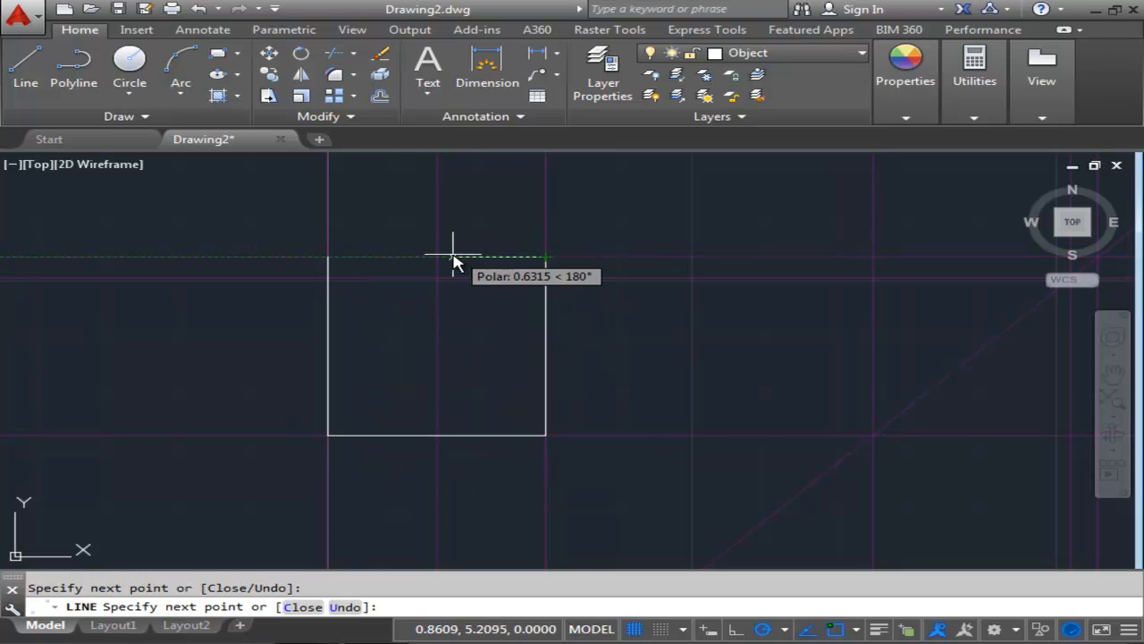
{"action": "left_click", "coordinate": [328, 257]}
{"action": "key", "text": "Escape"}
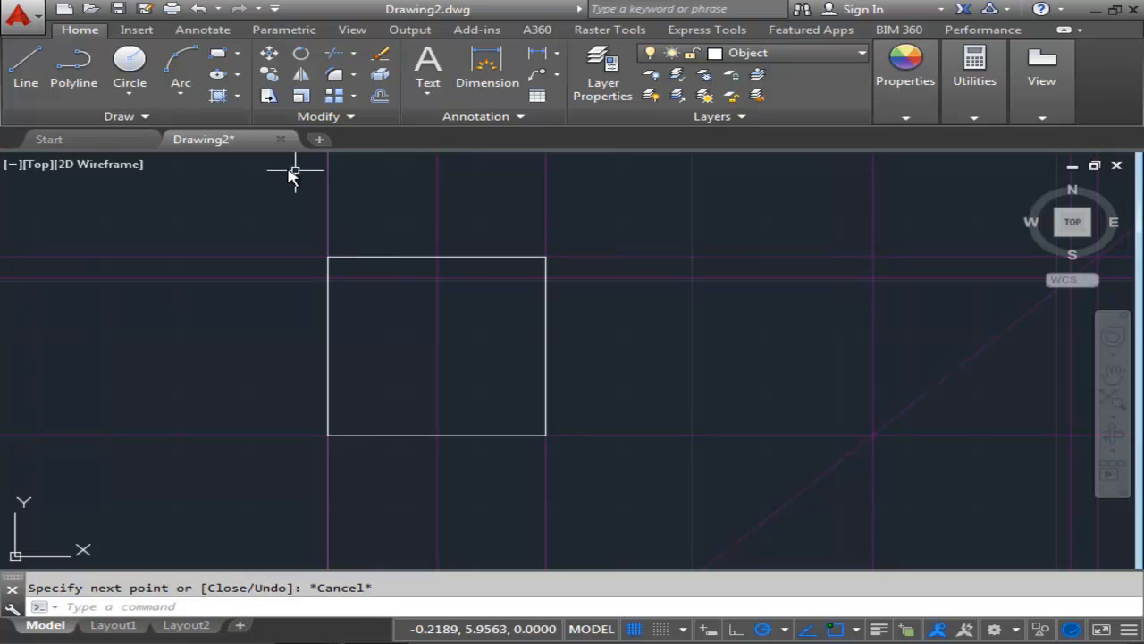
Draw a horizontal object line across the top view along the upper construction line.
{"action": "left_click", "coordinate": [25, 67]}
{"action": "left_click", "coordinate": [328, 278]}
{"action": "left_click", "coordinate": [546, 279]}
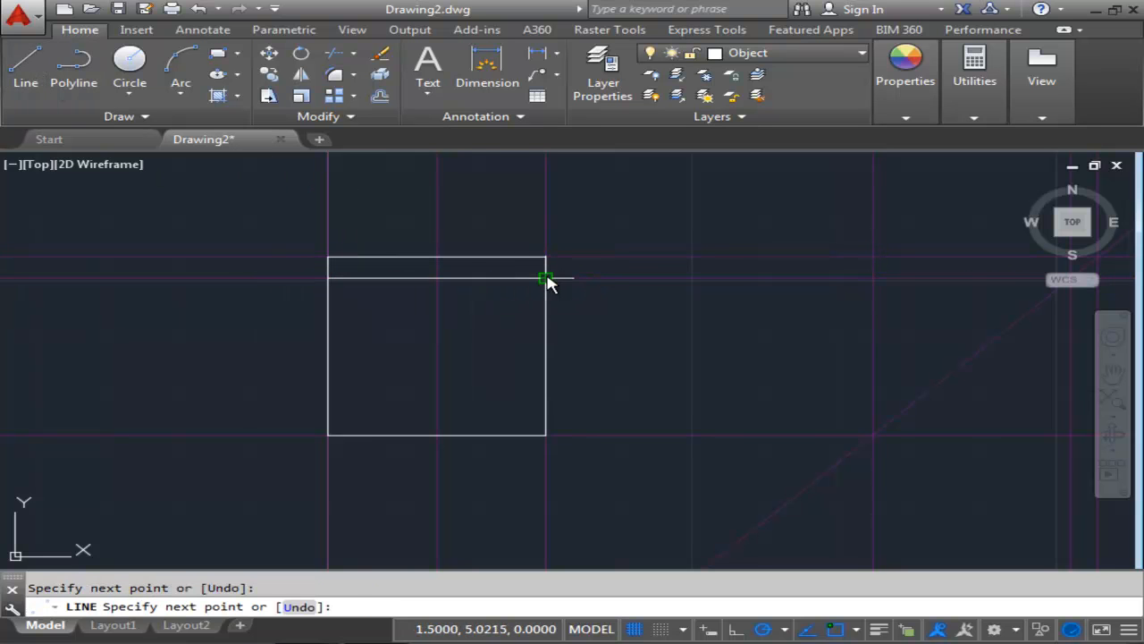
{"action": "key", "text": "Escape"}
{"action": "scroll", "coordinate": [649, 307], "scroll_direction": "down", "scroll_amount": 2}
{"action": "middle_click_drag", "start_coordinate": [581, 317], "coordinate": [516, 325]}
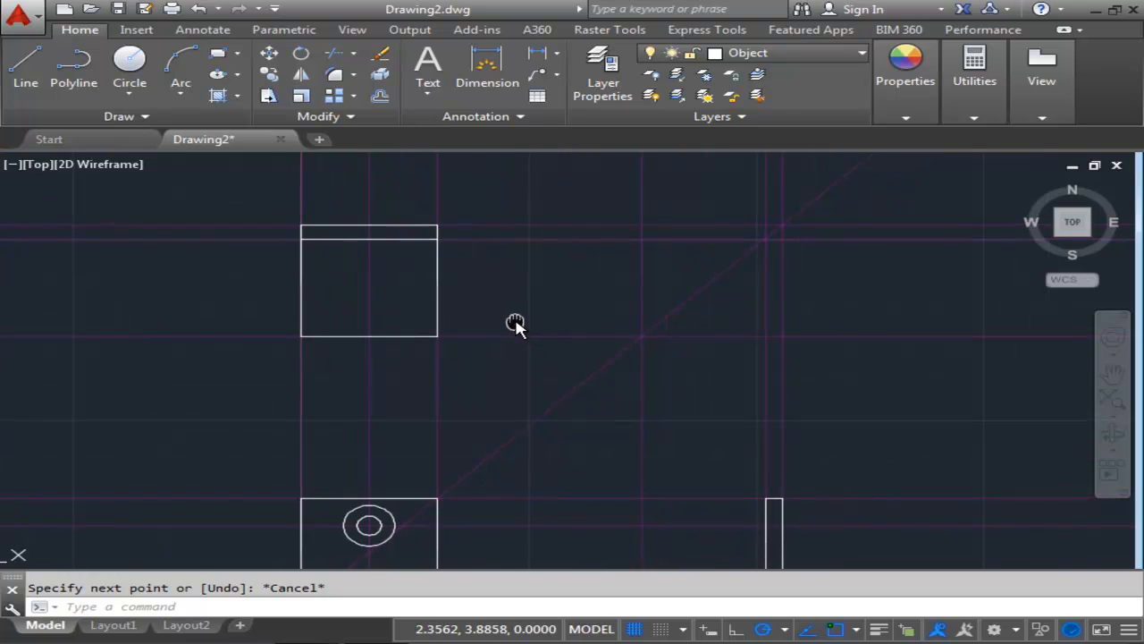
{"action": "mouse_move", "coordinate": [656, 319]}
{"action": "middle_mouse_down"}
{"action": "mouse_move", "coordinate": [618, 301]}
{"action": "mouse_move", "coordinate": [625, 313]}
{"action": "middle_mouse_up"}
{"action": "scroll", "coordinate": [743, 223], "scroll_direction": "up", "scroll_amount": 6}
{"action": "scroll", "coordinate": [705, 236], "scroll_direction": "down", "scroll_amount": 6}
{"action": "scroll", "coordinate": [580, 317], "scroll_direction": "up", "scroll_amount": 2}
{"action": "scroll", "coordinate": [580, 316], "scroll_direction": "down", "scroll_amount": 2}
{"action": "middle_click_drag", "start_coordinate": [580, 317], "coordinate": [711, 284]}
{"action": "scroll", "coordinate": [654, 312], "scroll_direction": "down", "scroll_amount": 2}
{"action": "scroll", "coordinate": [654, 312], "scroll_direction": "up", "scroll_amount": 2}
{"action": "middle_click_drag", "start_coordinate": [652, 313], "coordinate": [680, 311]}
{"action": "scroll", "coordinate": [680, 312], "scroll_direction": "down", "scroll_amount": 2}
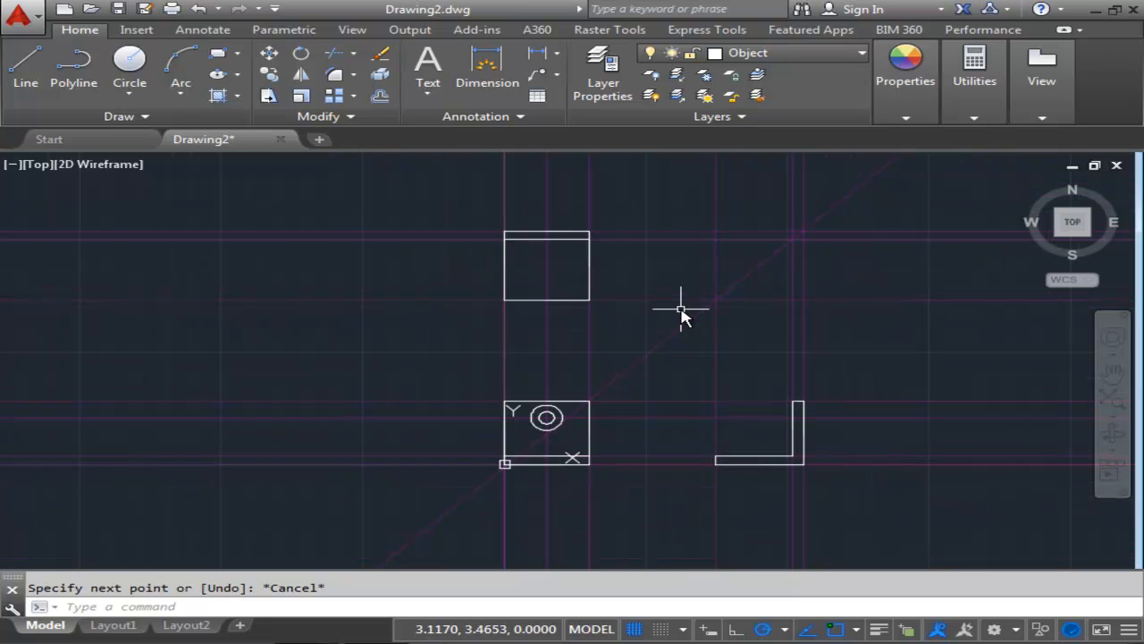
{"action": "middle_click_drag", "start_coordinate": [554, 270], "coordinate": [532, 273]}
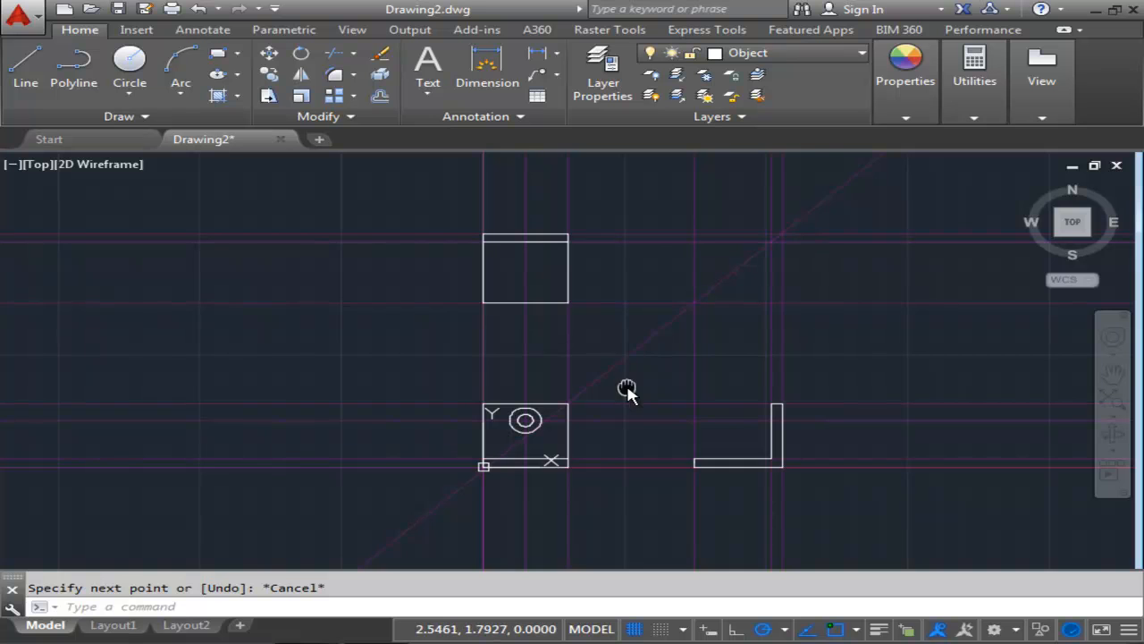
{"action": "middle_click_drag", "start_coordinate": [625, 391], "coordinate": [600, 366]}
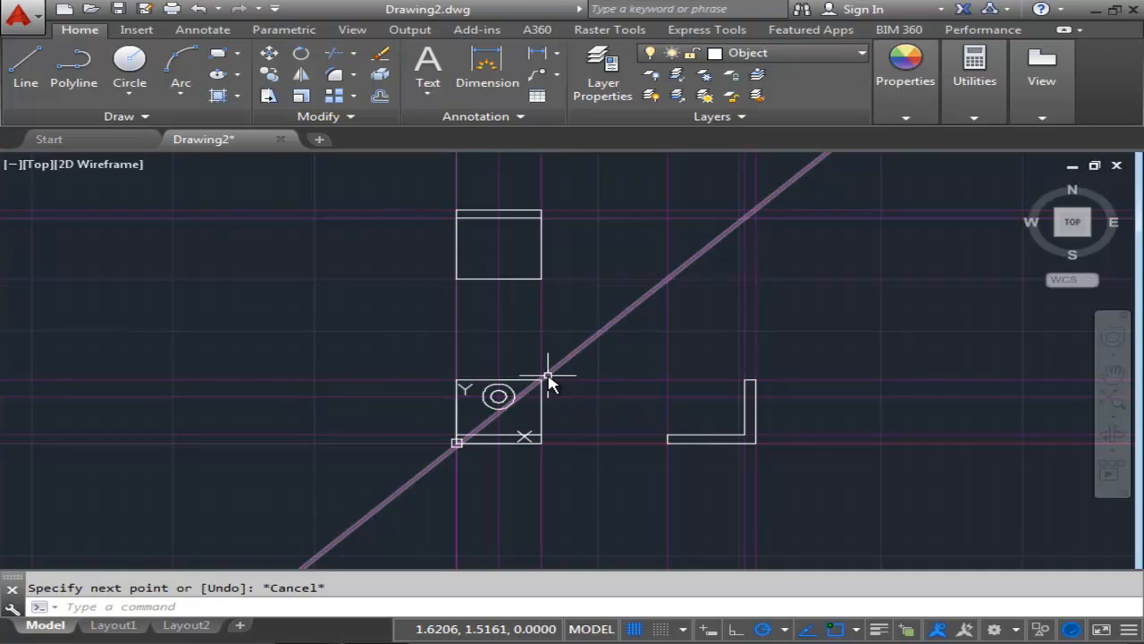
{"action": "middle_click_drag", "start_coordinate": [417, 316], "coordinate": [387, 338]}
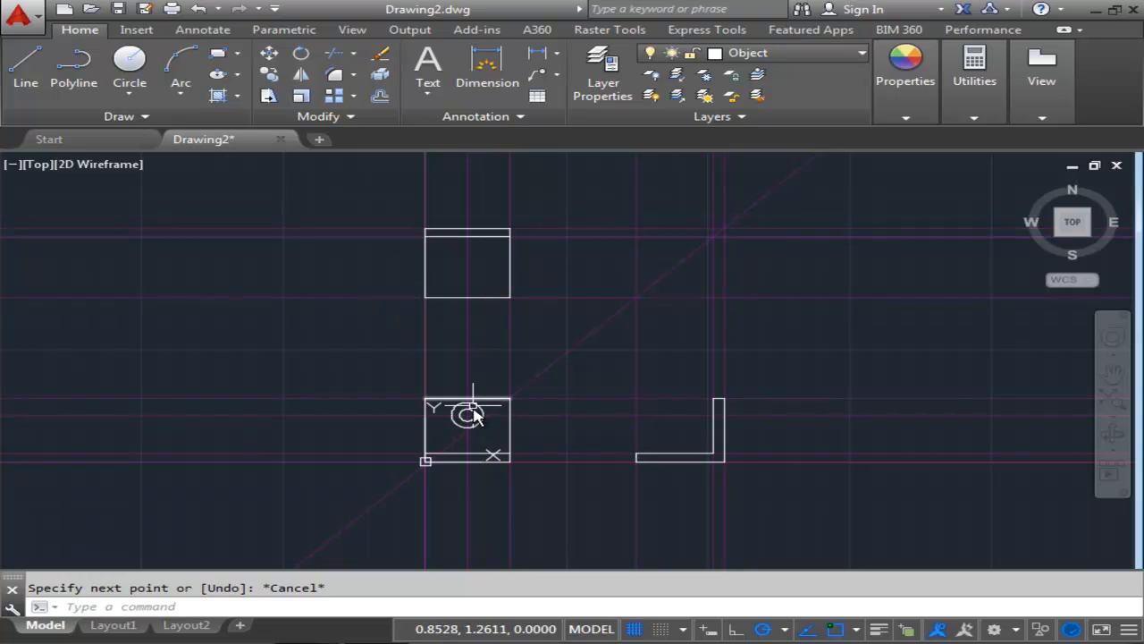
{"action": "middle_click_drag", "start_coordinate": [446, 332], "coordinate": [447, 361]}
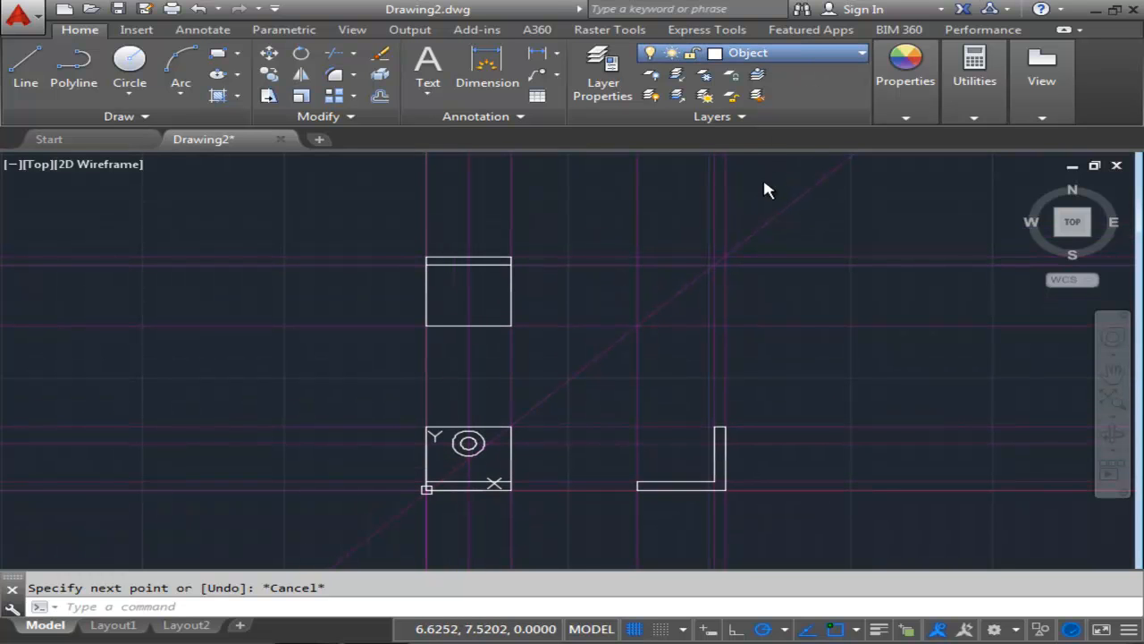
On the Hidden layer, start a hidden line at the side view's outer edge and draw it .070 to the left.
{"action": "left_click", "coordinate": [18, 70]}
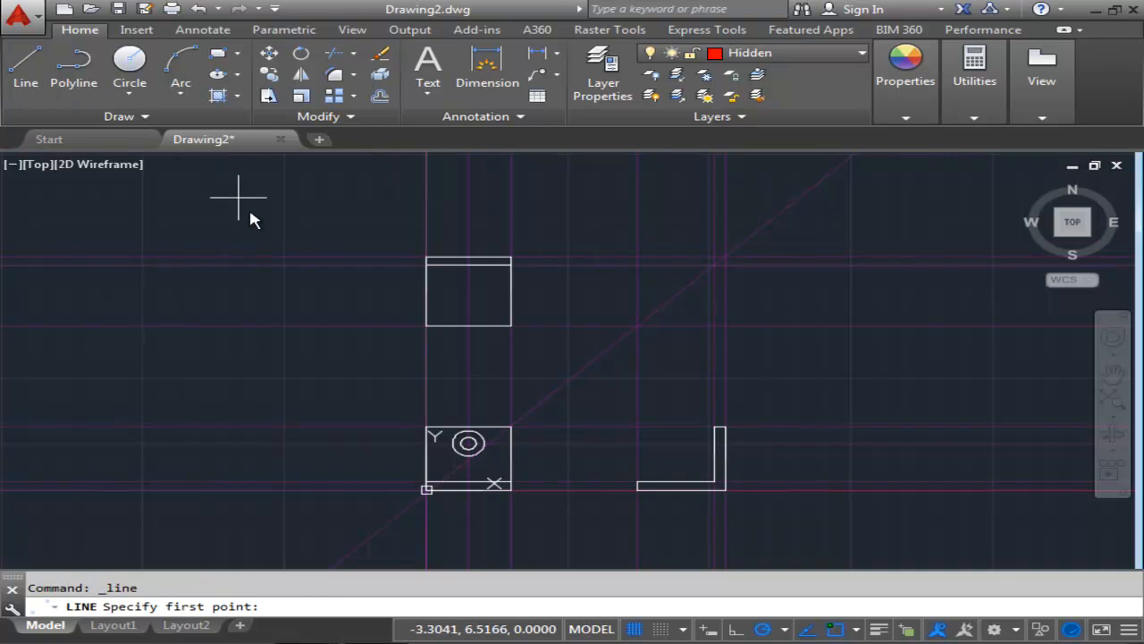
{"action": "scroll", "coordinate": [320, 299], "scroll_direction": "up", "scroll_amount": 2}
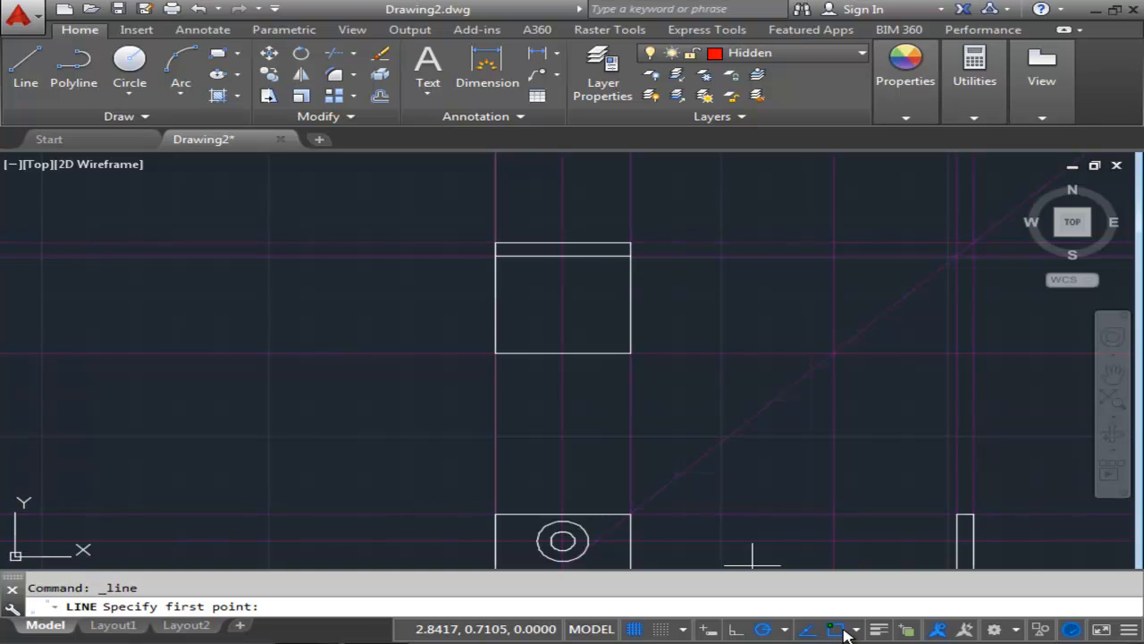
{"action": "left_click", "coordinate": [851, 630]}
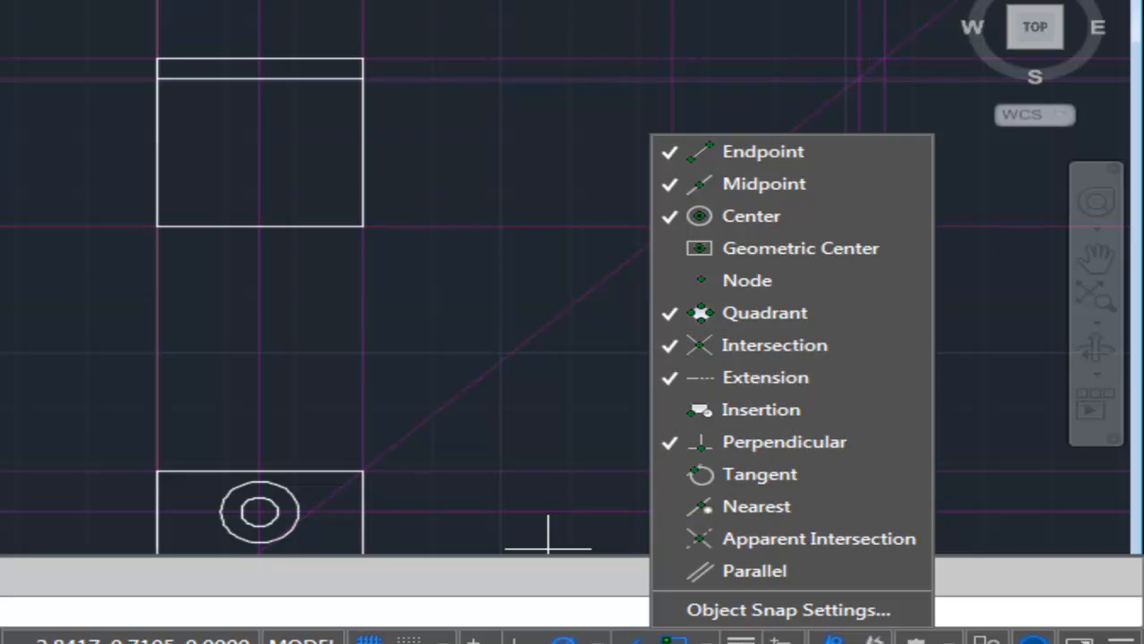
{"action": "key", "text": "Escape"}
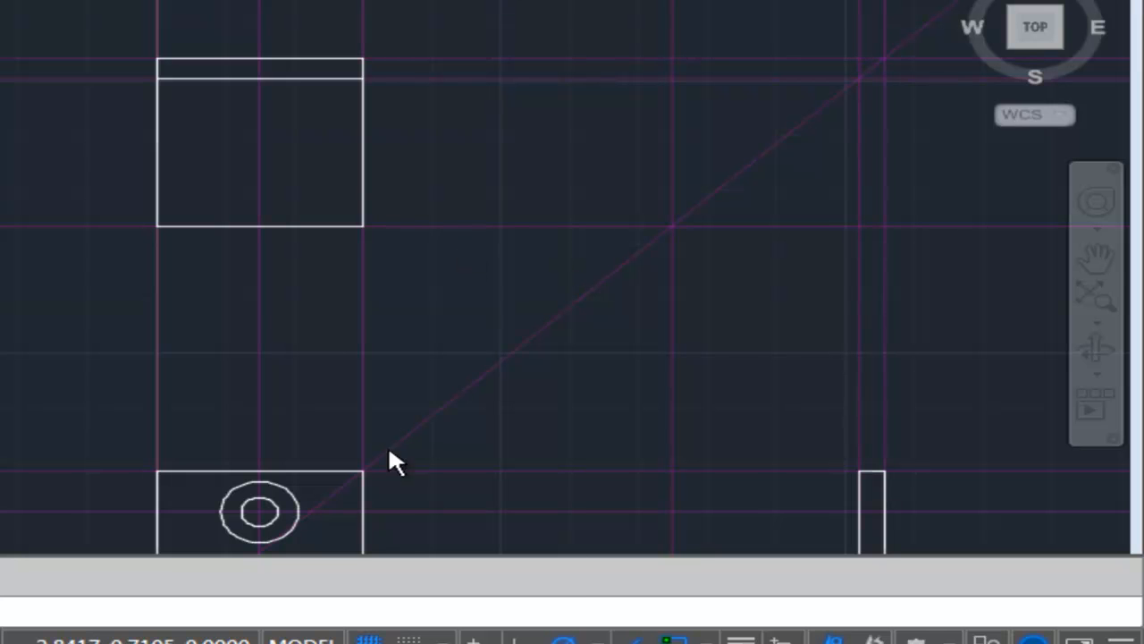
{"action": "scroll", "coordinate": [327, 268], "scroll_direction": "down", "scroll_amount": 2}
{"action": "mouse_move", "coordinate": [327, 268]}
{"action": "middle_mouse_down"}
{"action": "mouse_move", "coordinate": [220, 133]}
{"action": "mouse_move", "coordinate": [250, 146]}
{"action": "middle_mouse_up"}
{"action": "scroll", "coordinate": [260, 253], "scroll_direction": "up", "scroll_amount": 2}
{"action": "middle_click_drag", "start_coordinate": [257, 255], "coordinate": [281, 274]}
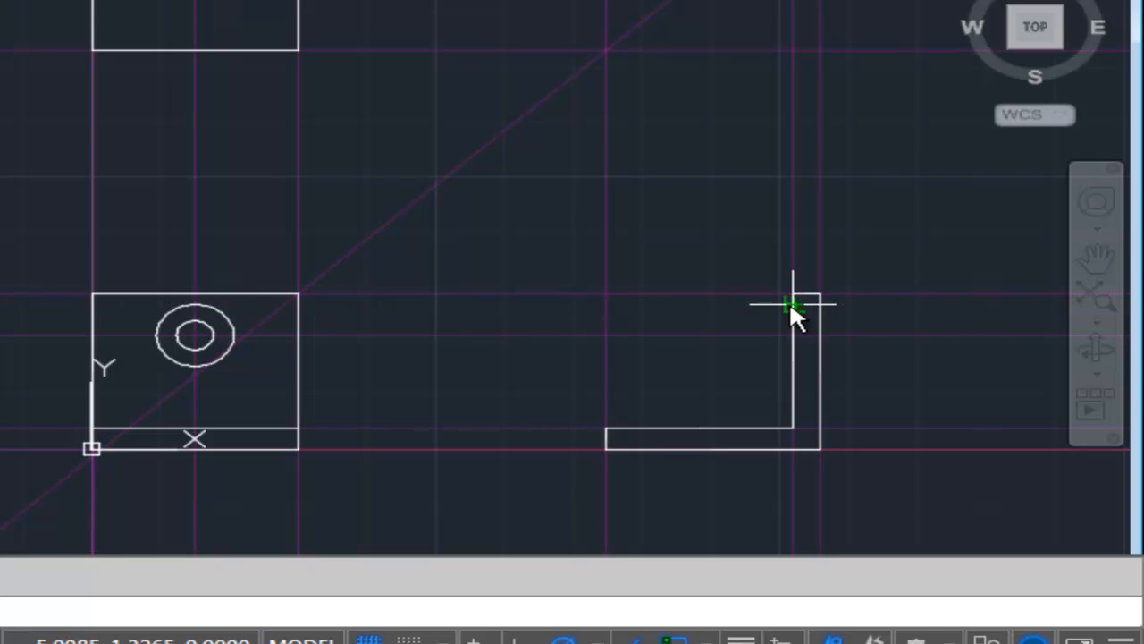
{"action": "mouse_move", "coordinate": [793, 304]}
{"action": "middle_mouse_down"}
{"action": "mouse_move", "coordinate": [609, 287]}
{"action": "mouse_move", "coordinate": [381, 148]}
{"action": "middle_mouse_up"}
{"action": "scroll", "coordinate": [381, 151], "scroll_direction": "up", "scroll_amount": 7}
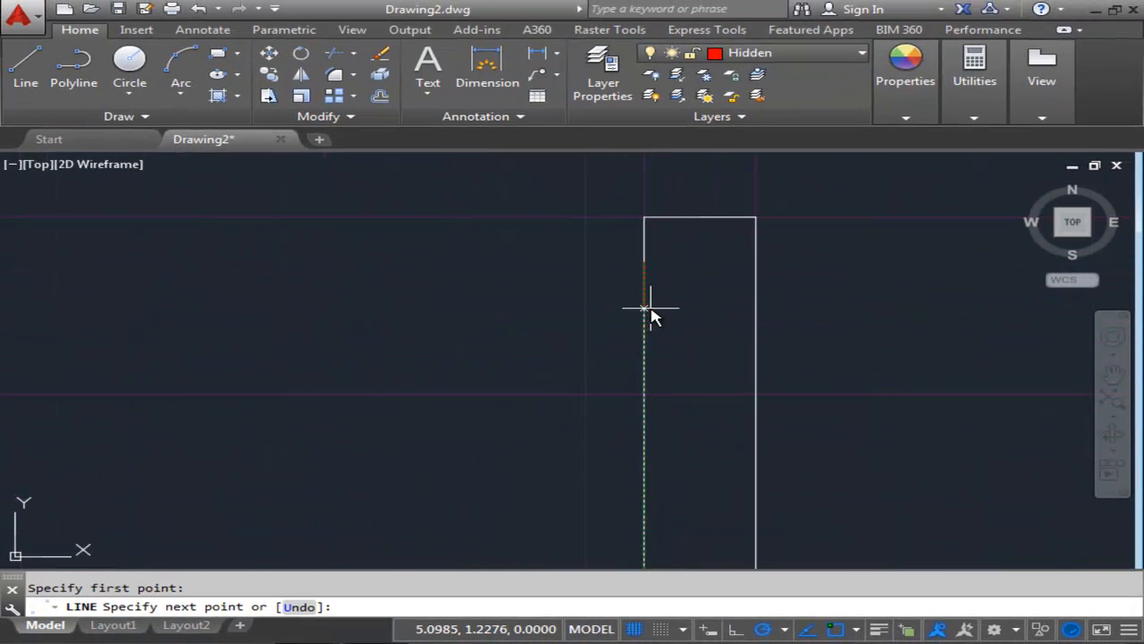
{"action": "middle_click_drag", "start_coordinate": [666, 304], "coordinate": [642, 293]}
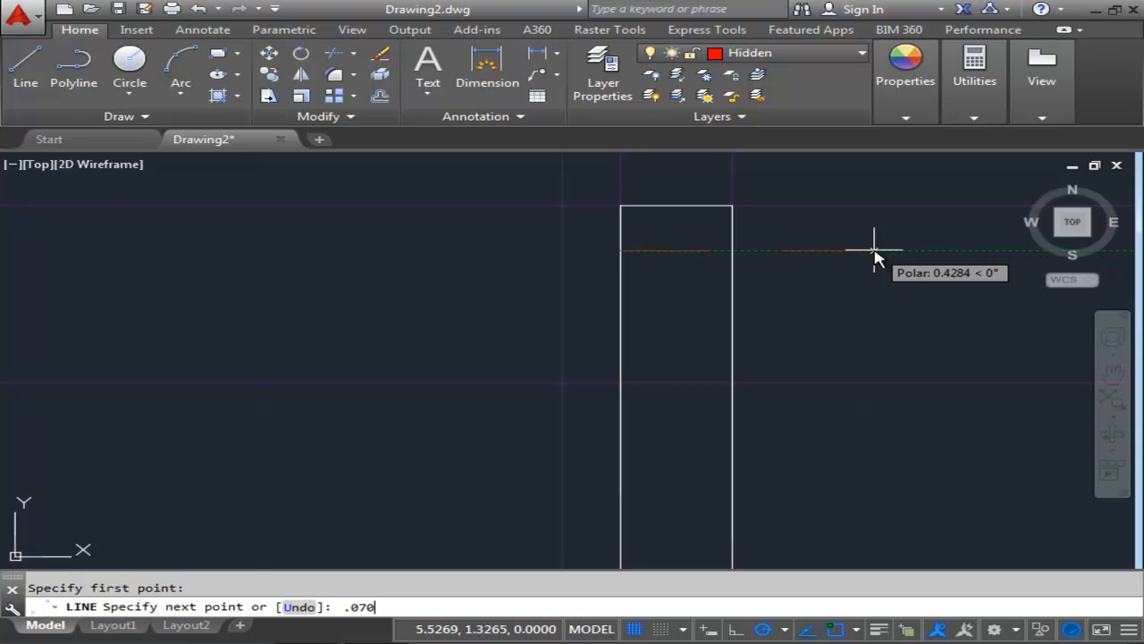
{"action": "key", "text": "Return"}
Continue the hidden line .563 downward and close it back to the side view's outer edge.
{"action": "scroll", "coordinate": [679, 304], "scroll_direction": "down", "scroll_amount": 5}
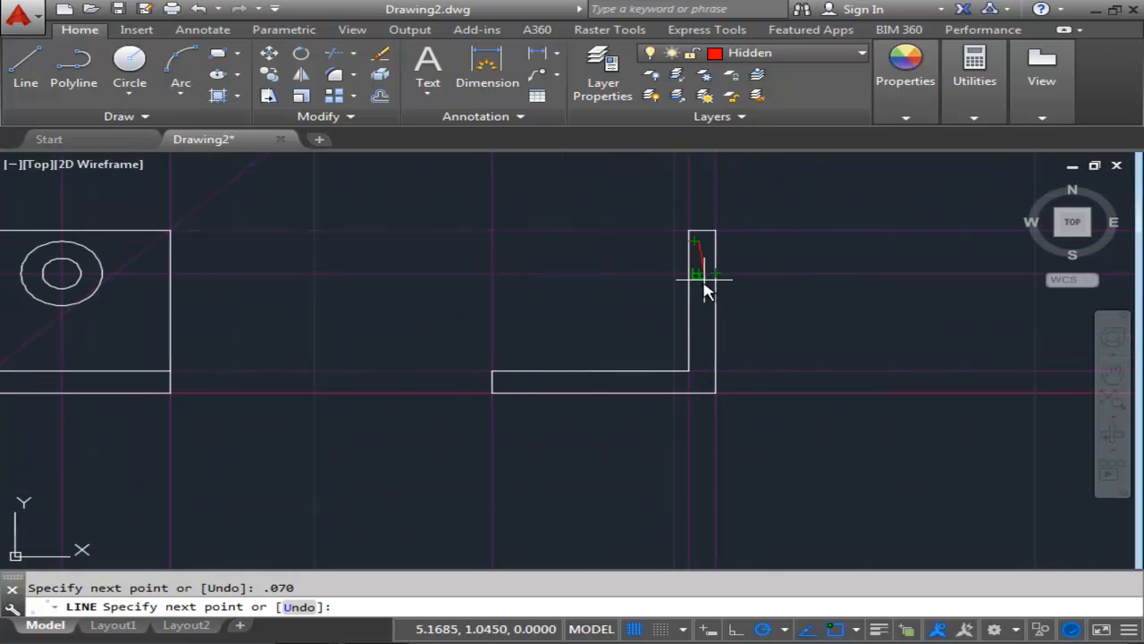
{"action": "scroll", "coordinate": [705, 302], "scroll_direction": "up", "scroll_amount": 4}
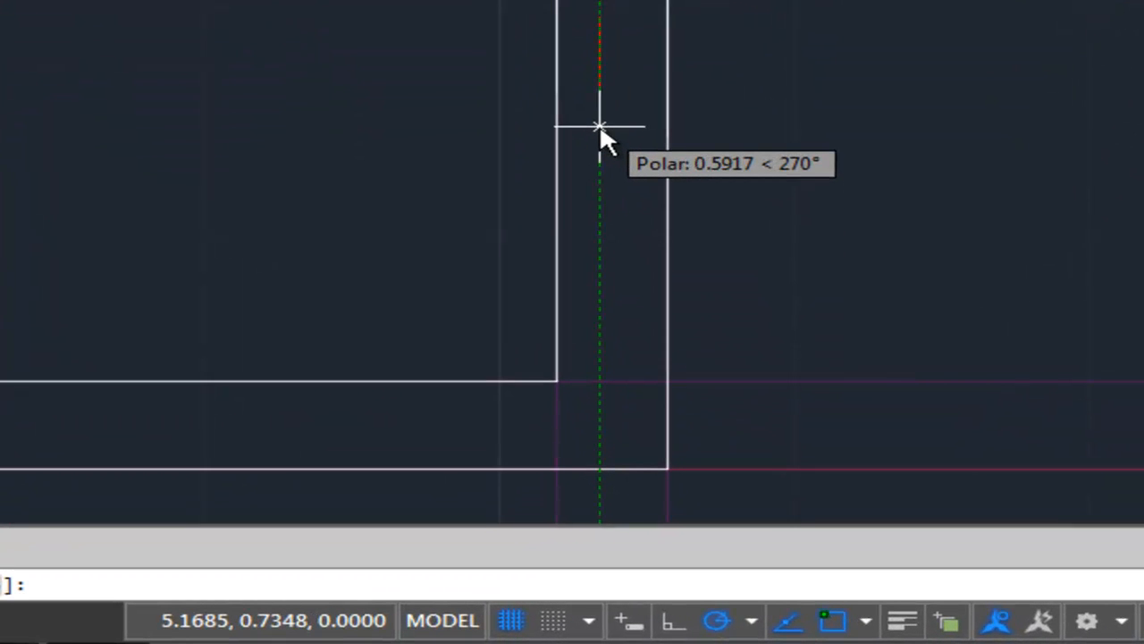
{"action": "type", "text": ".563"}
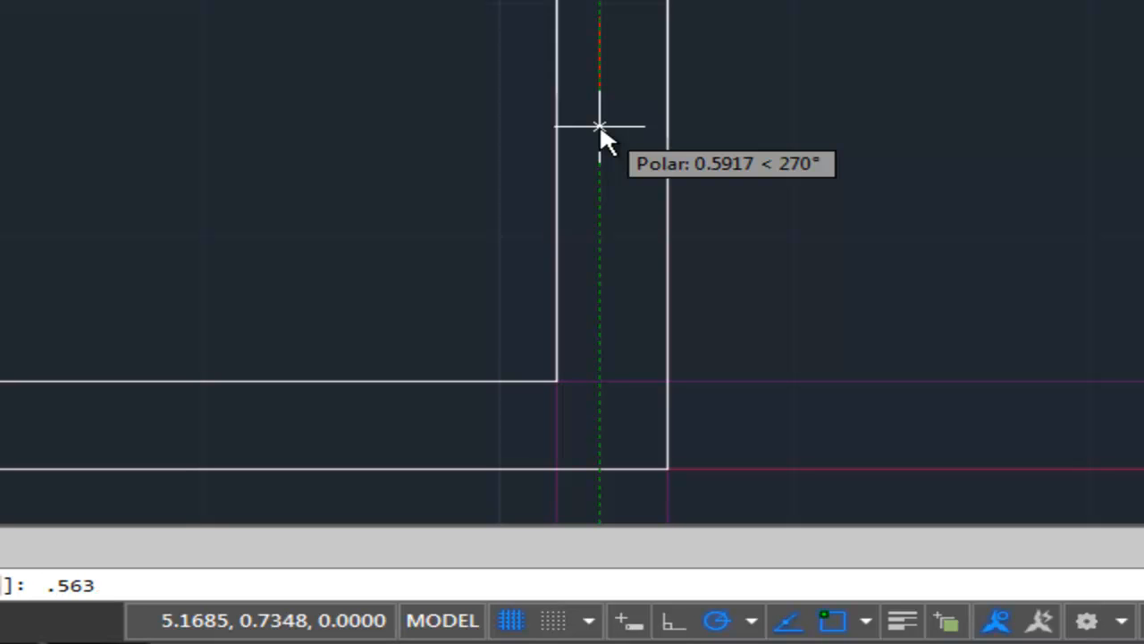
{"action": "middle_click_drag", "start_coordinate": [600, 125], "coordinate": [608, 252]}
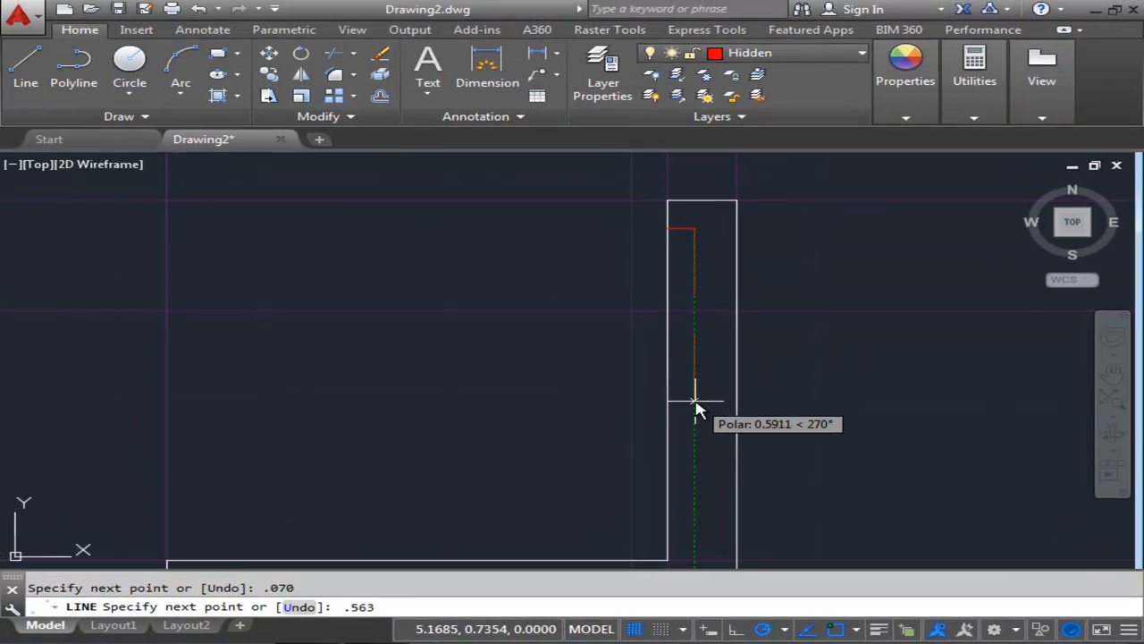
{"action": "key", "text": "Return"}
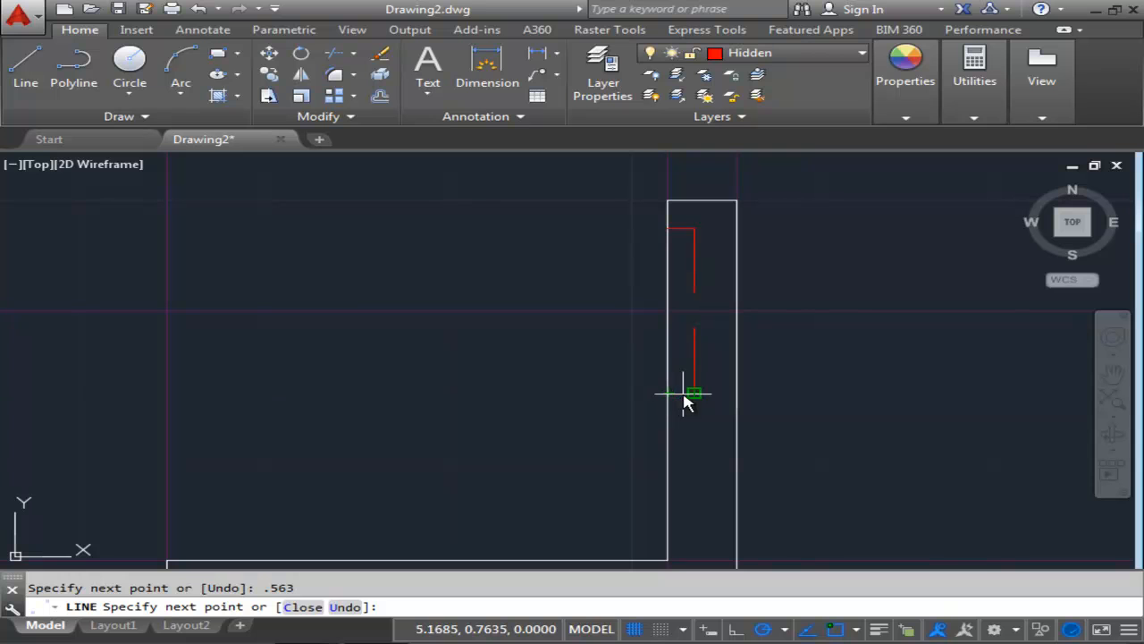
{"action": "left_click", "coordinate": [665, 393]}
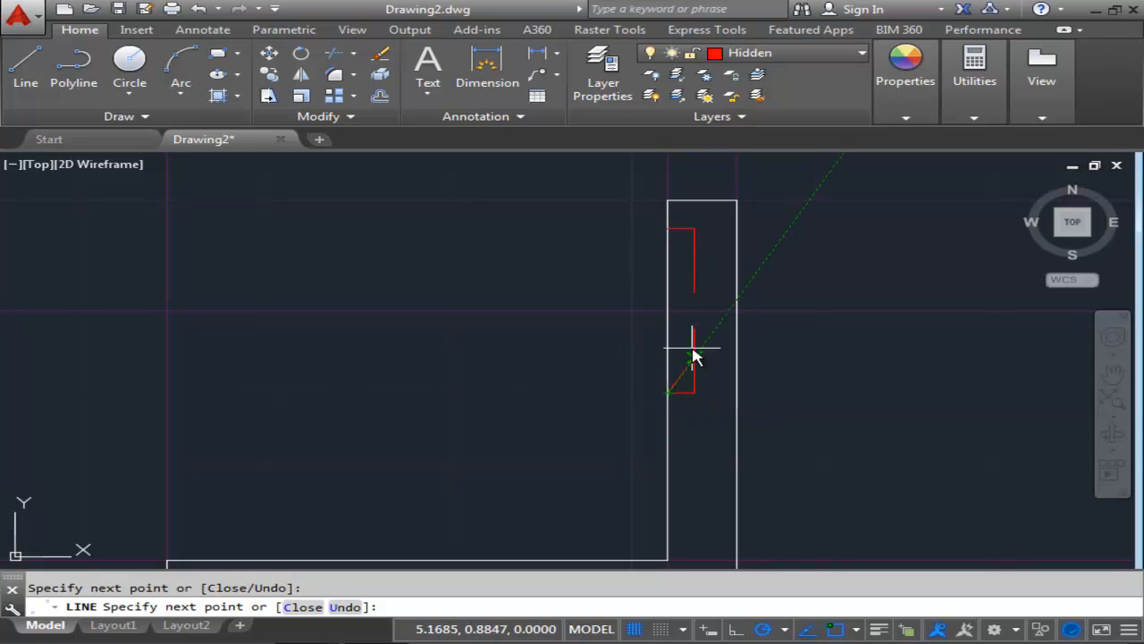
{"action": "key", "text": "Return"}
Draw a horizontal hidden line across the side view's wall level with the hole's upper edge.
{"action": "scroll", "coordinate": [671, 353], "scroll_direction": "down", "scroll_amount": 1}
{"action": "scroll", "coordinate": [675, 371], "scroll_direction": "up", "scroll_amount": 1}
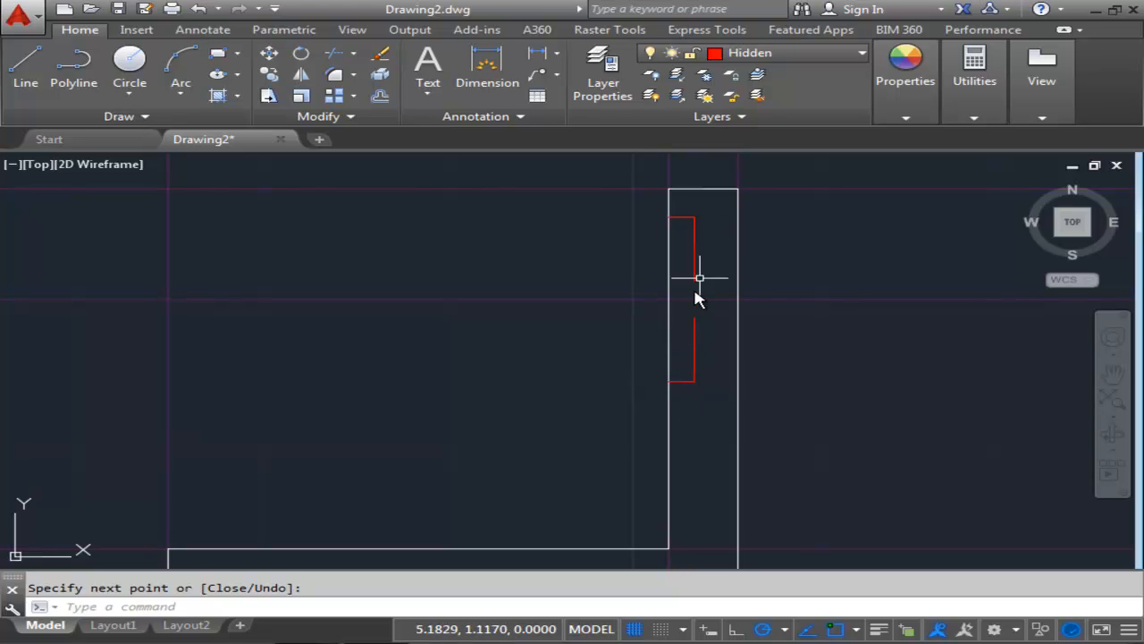
{"action": "scroll", "coordinate": [675, 313], "scroll_direction": "down", "scroll_amount": 3}
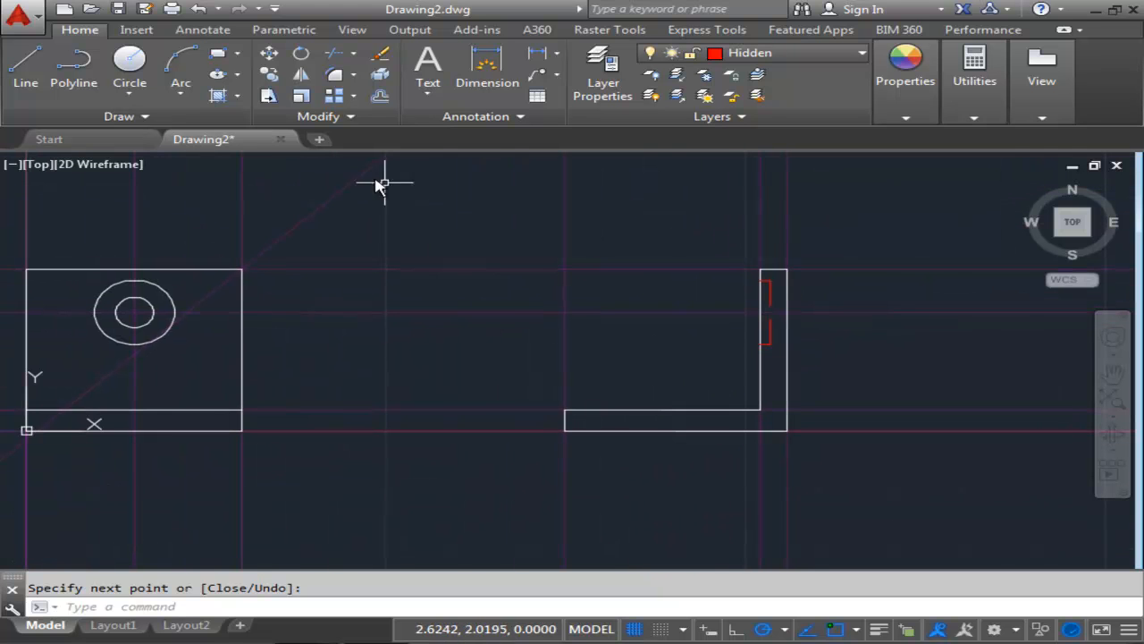
{"action": "left_click", "coordinate": [25, 71]}
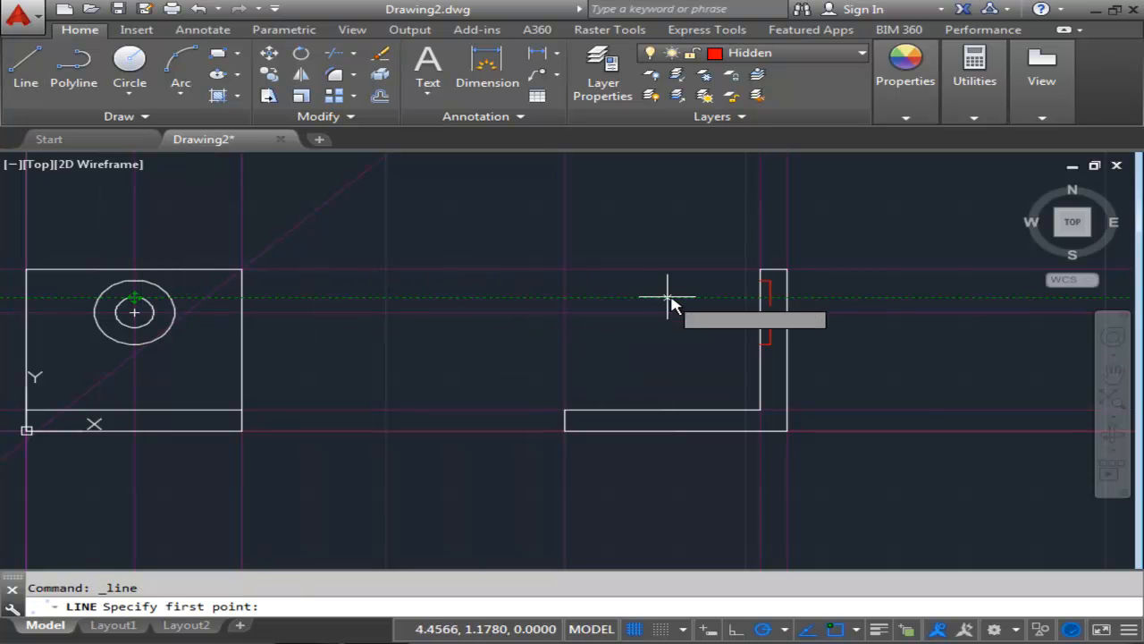
{"action": "left_click", "coordinate": [771, 297]}
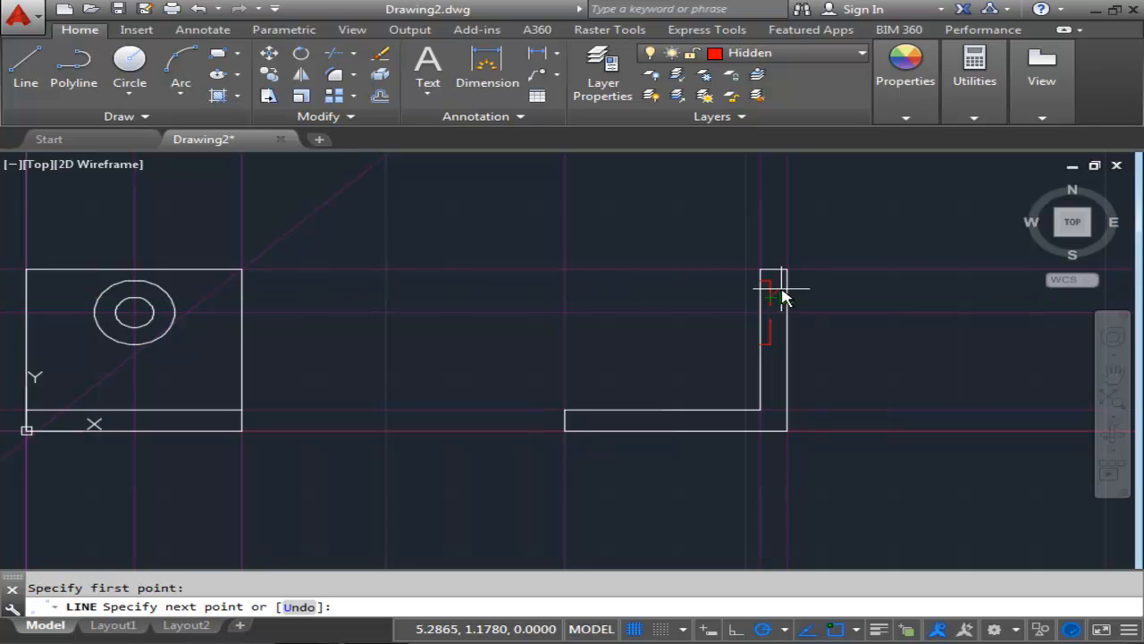
{"action": "scroll", "coordinate": [779, 295], "scroll_direction": "up", "scroll_amount": 6}
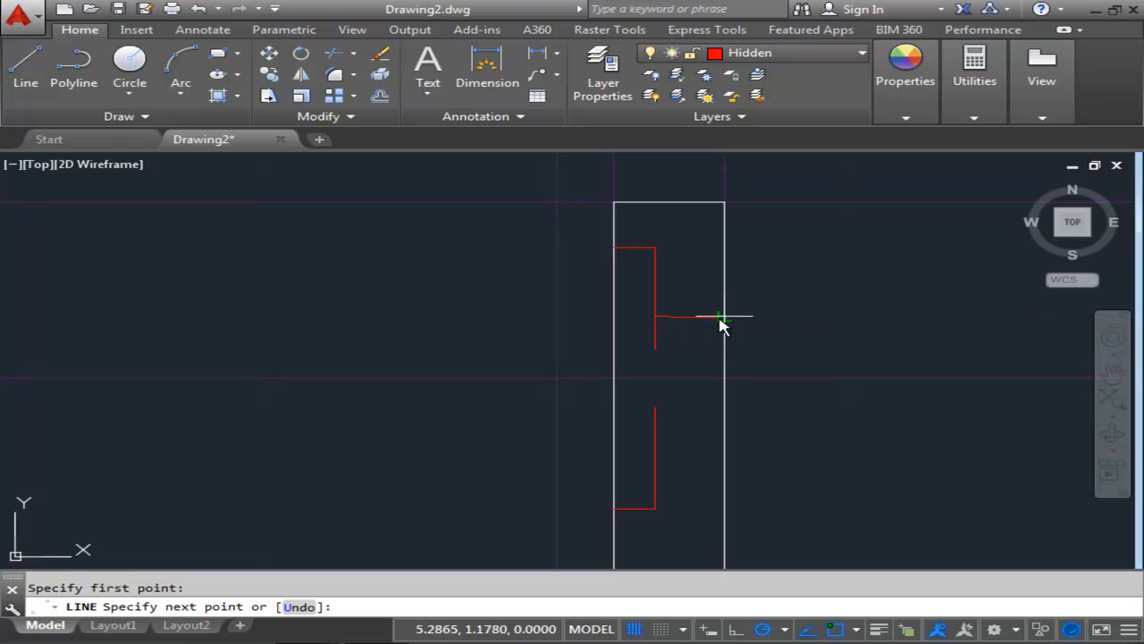
{"action": "left_click", "coordinate": [726, 317]}
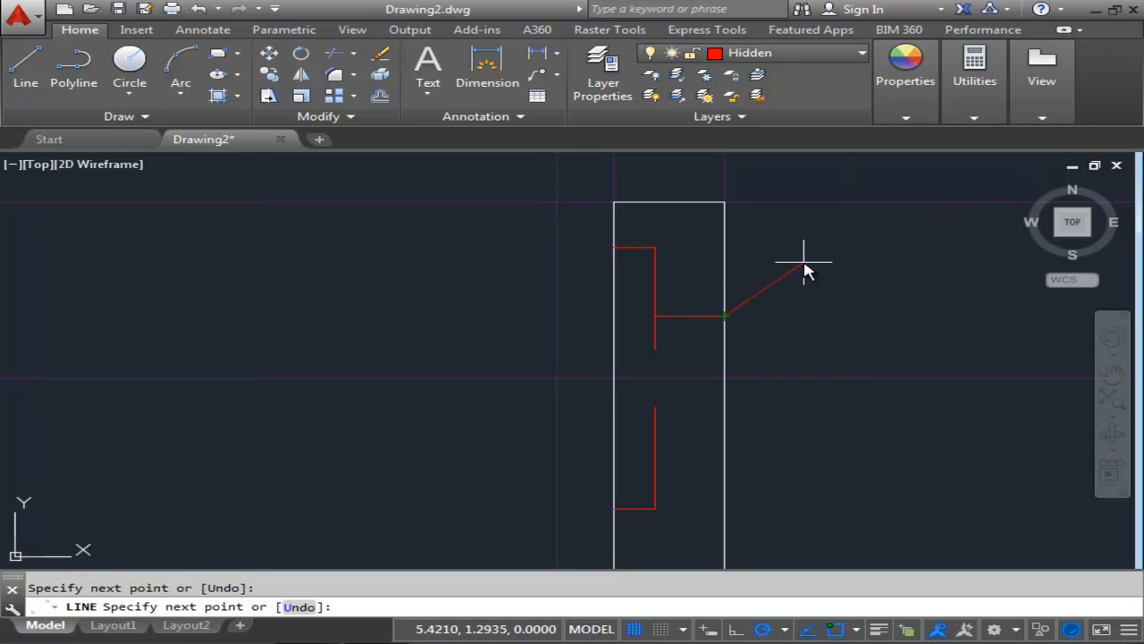
{"action": "key", "text": "Return"}
Draw a second horizontal hidden line across the side view's wall level with the hole's lower edge.
{"action": "scroll", "coordinate": [786, 402], "scroll_direction": "down", "scroll_amount": 6}
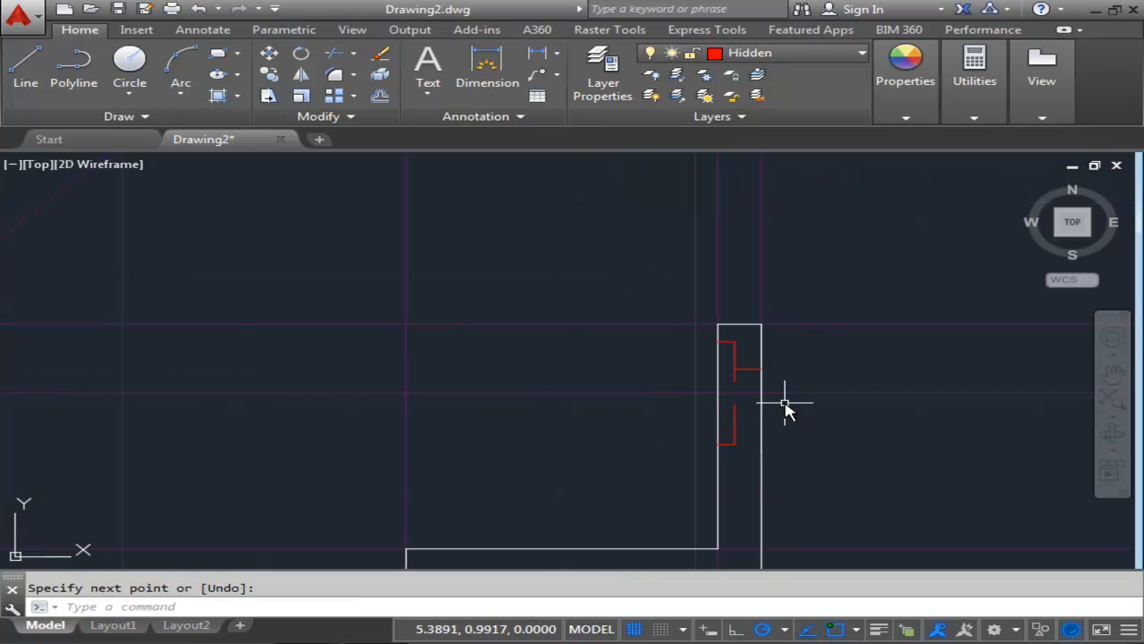
{"action": "left_click", "coordinate": [26, 64]}
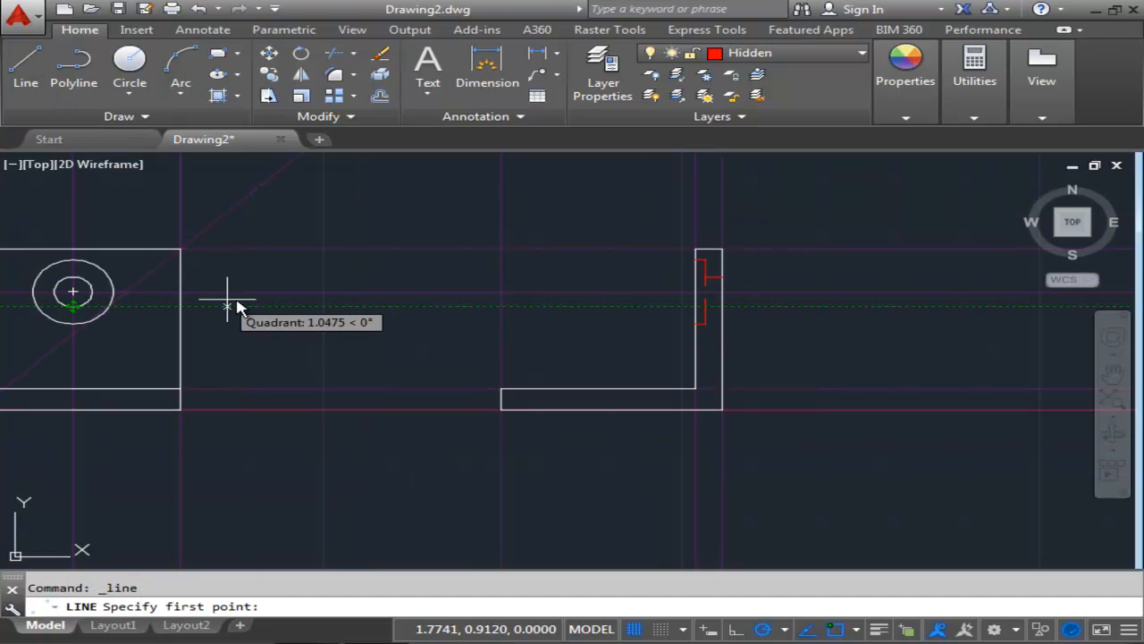
{"action": "left_click", "coordinate": [705, 308]}
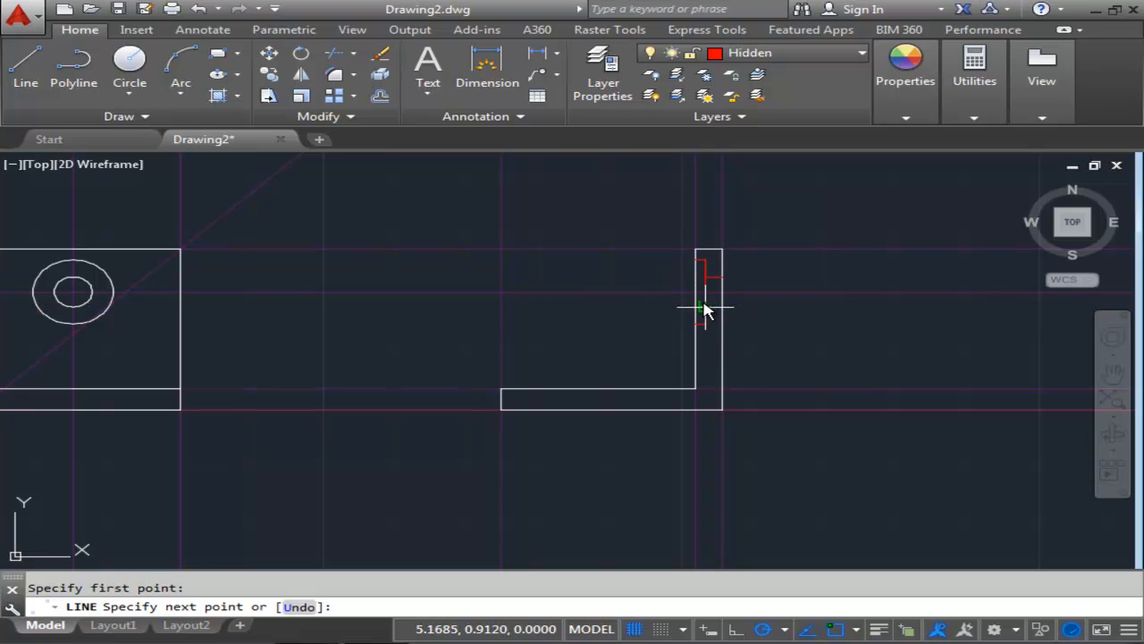
{"action": "left_click", "coordinate": [756, 292]}
{"action": "key", "text": "Return"}
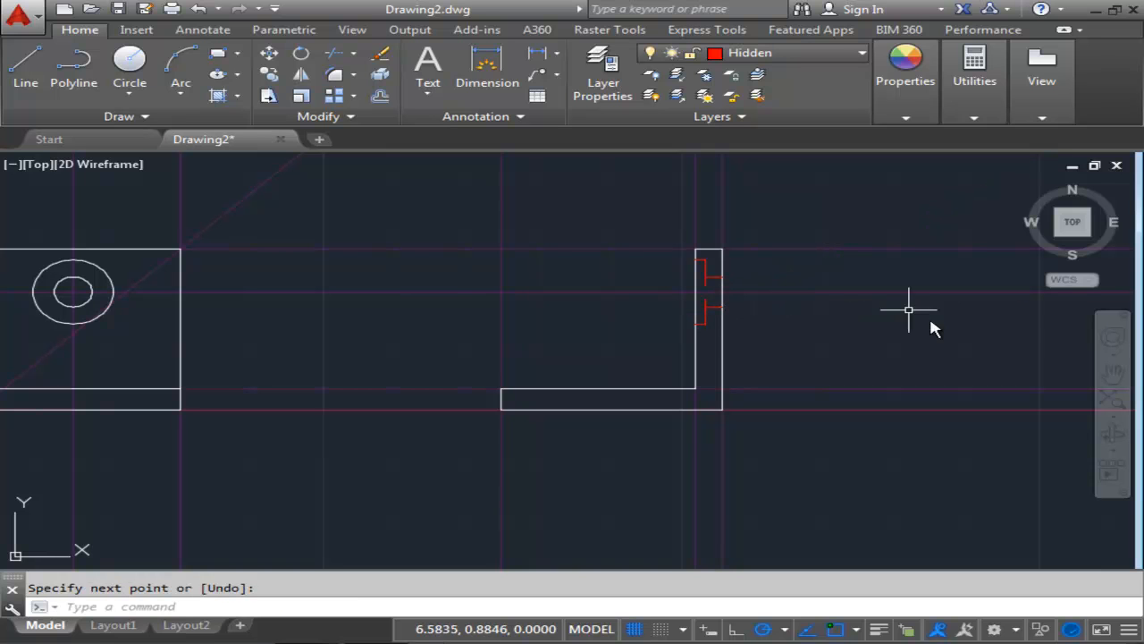
In the top view, start a hidden line at the upper wall's inner edge, draw it .070 up and .563 across.
{"action": "scroll", "coordinate": [754, 319], "scroll_direction": "up", "scroll_amount": 2}
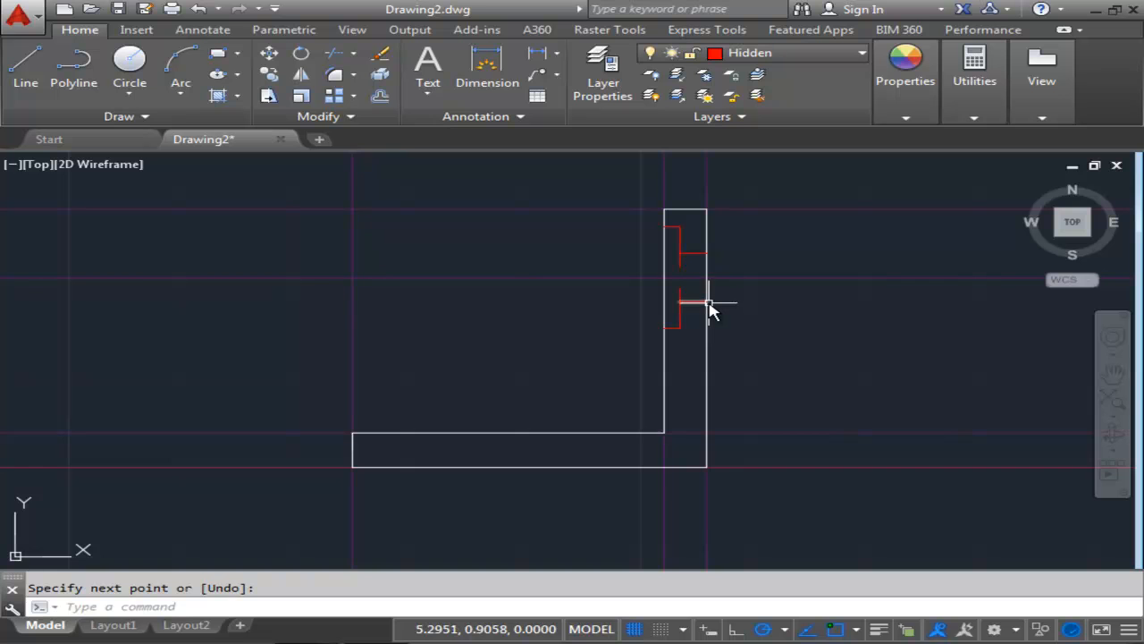
{"action": "scroll", "coordinate": [708, 306], "scroll_direction": "up", "scroll_amount": 1}
{"action": "scroll", "coordinate": [703, 324], "scroll_direction": "down", "scroll_amount": 3}
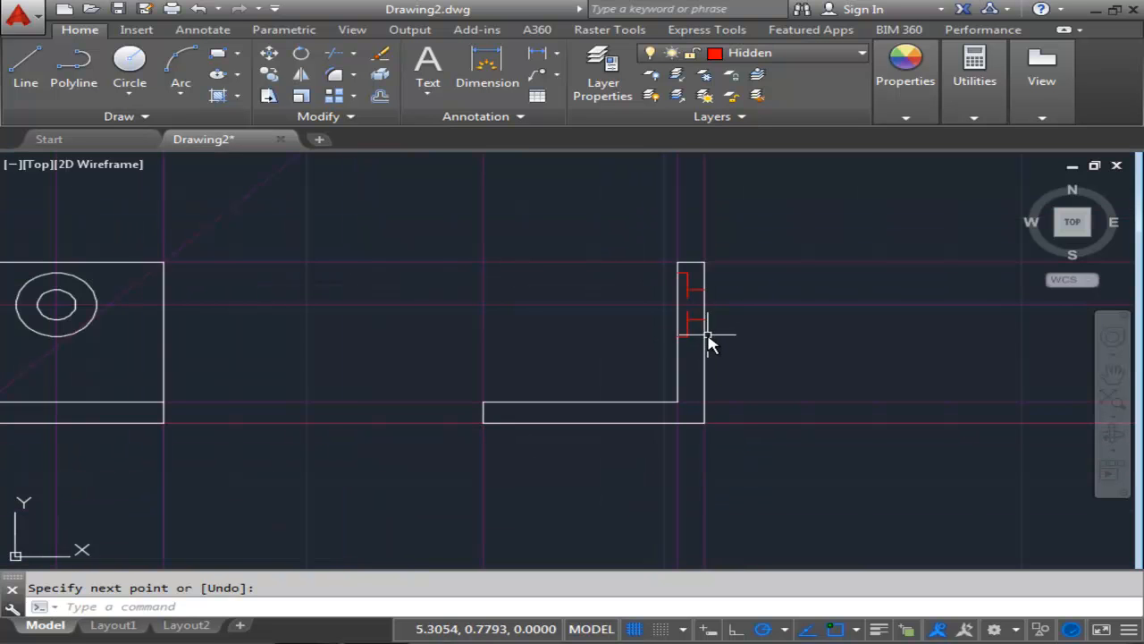
{"action": "mouse_move", "coordinate": [508, 342]}
{"action": "middle_mouse_down"}
{"action": "mouse_move", "coordinate": [545, 327]}
{"action": "mouse_move", "coordinate": [600, 352]}
{"action": "mouse_move", "coordinate": [681, 436]}
{"action": "middle_mouse_up"}
{"action": "scroll", "coordinate": [599, 360], "scroll_direction": "down", "scroll_amount": 2}
{"action": "middle_click_drag", "start_coordinate": [611, 346], "coordinate": [752, 430]}
{"action": "scroll", "coordinate": [581, 402], "scroll_direction": "up", "scroll_amount": 2}
{"action": "scroll", "coordinate": [581, 404], "scroll_direction": "down", "scroll_amount": 2}
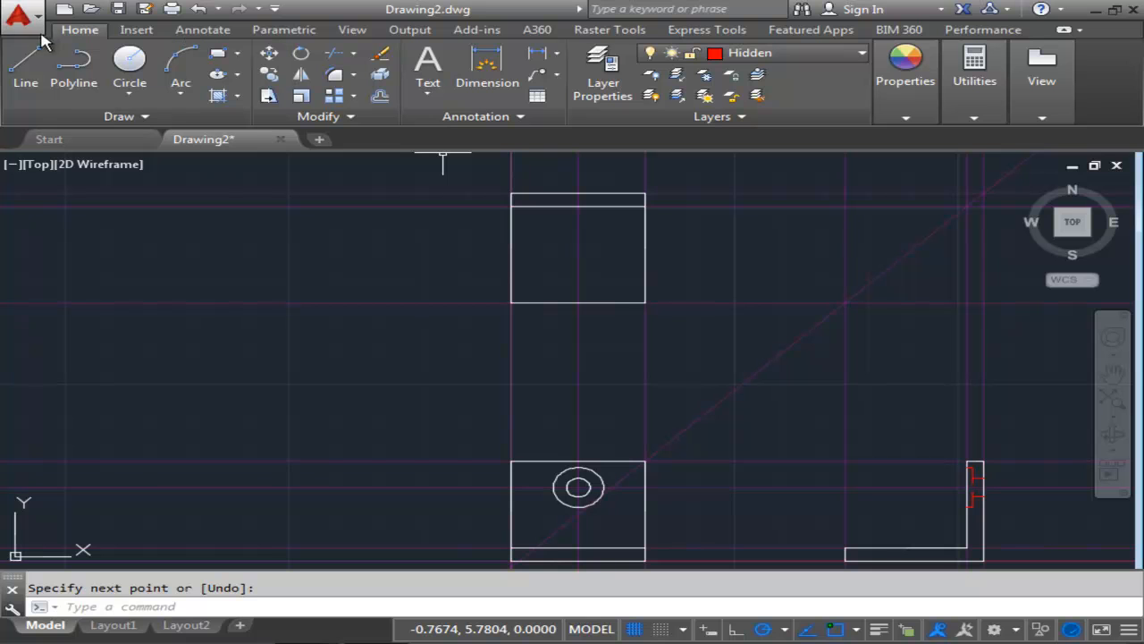
{"action": "left_click", "coordinate": [24, 63]}
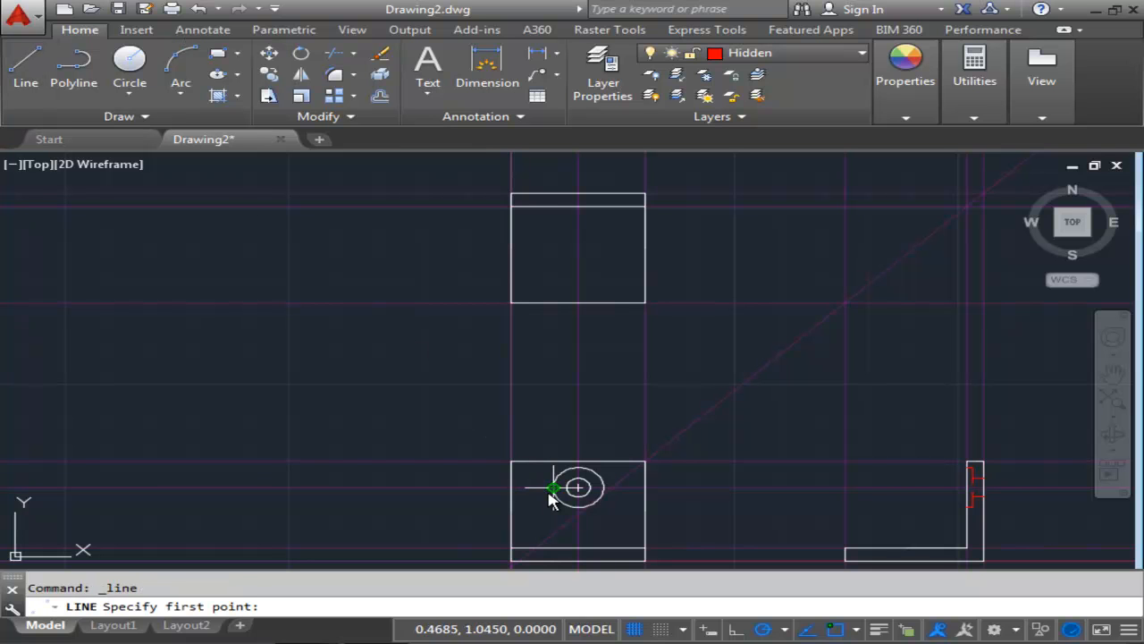
{"action": "left_click", "coordinate": [553, 206]}
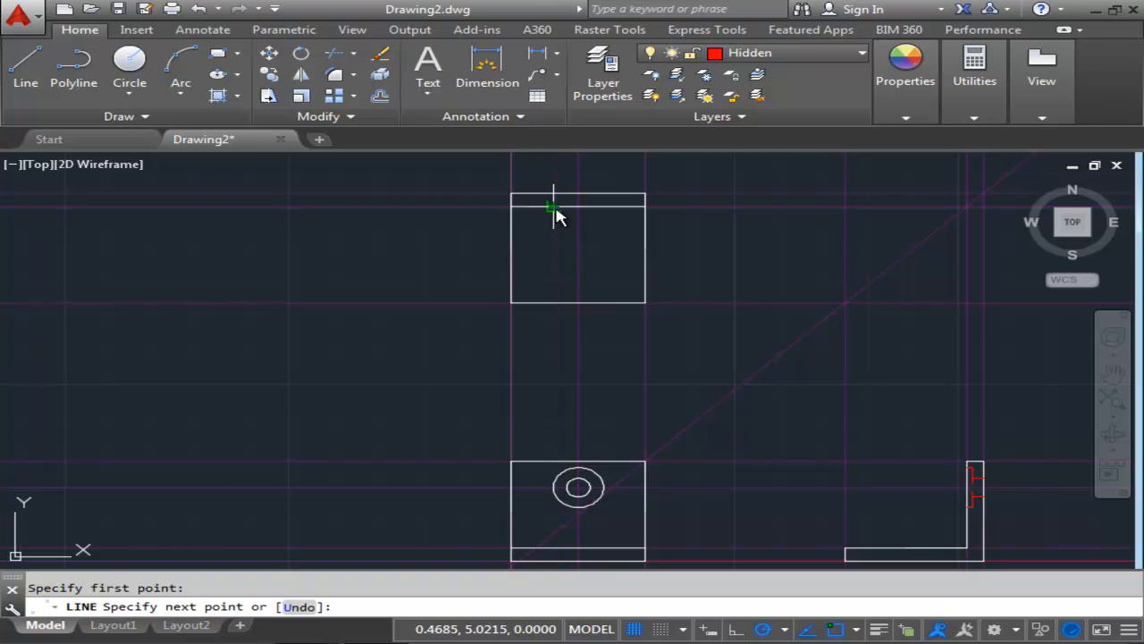
{"action": "scroll", "coordinate": [558, 192], "scroll_direction": "up", "scroll_amount": 4}
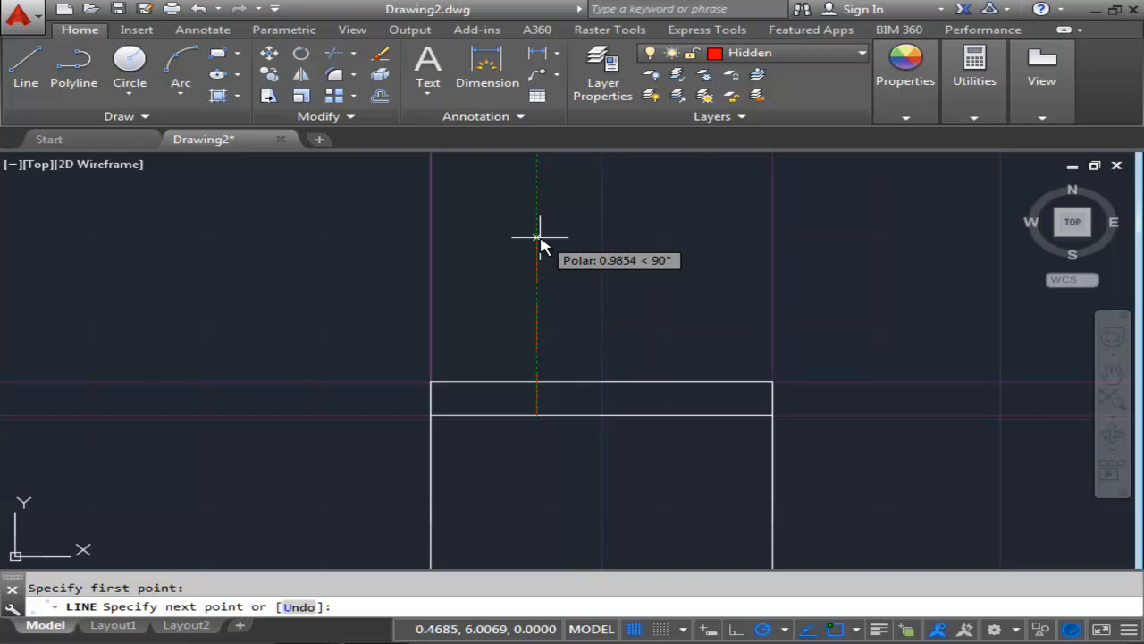
{"action": "type", "text": "."}
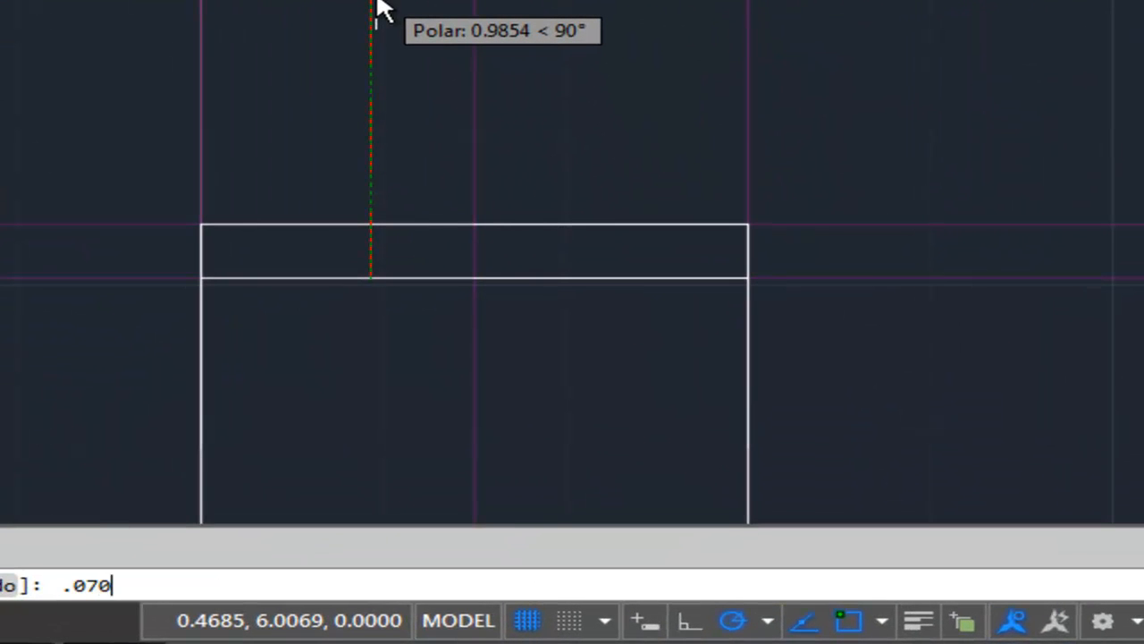
{"action": "type", "text": "070"}
{"action": "key", "text": "Return"}
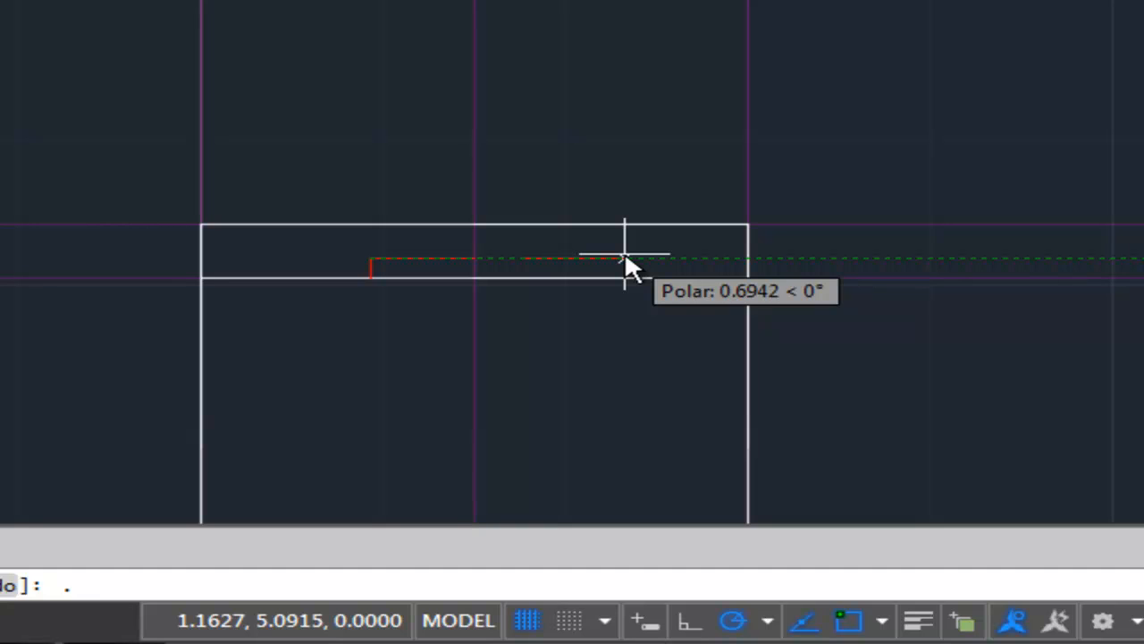
{"action": "type", "text": ".563"}
{"action": "key", "text": "Return"}
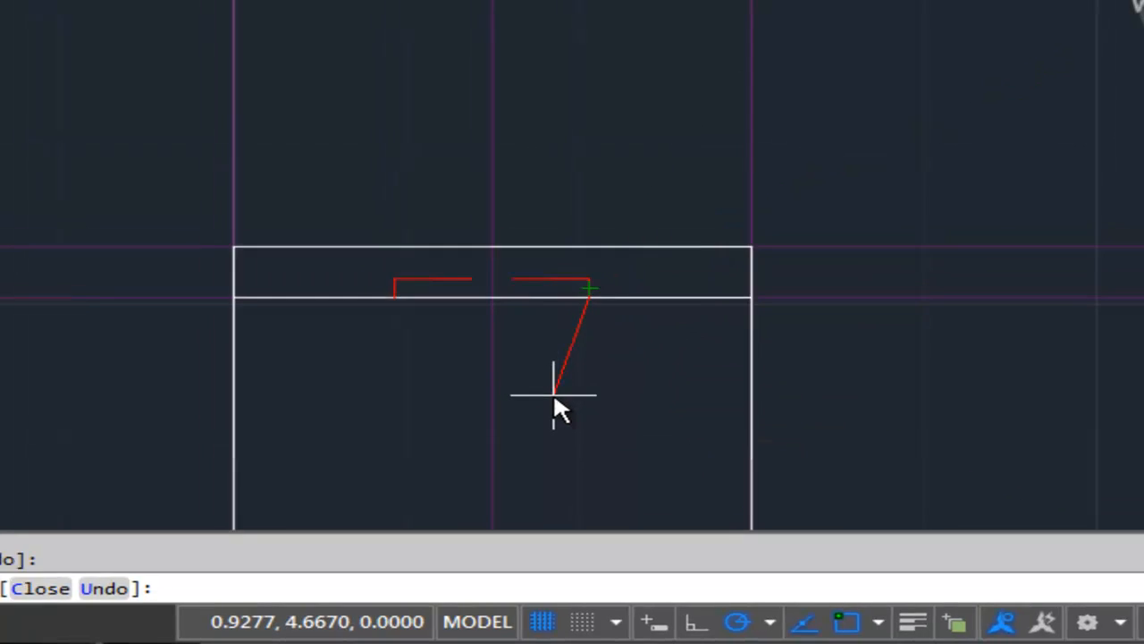
{"action": "key", "text": "Escape"}
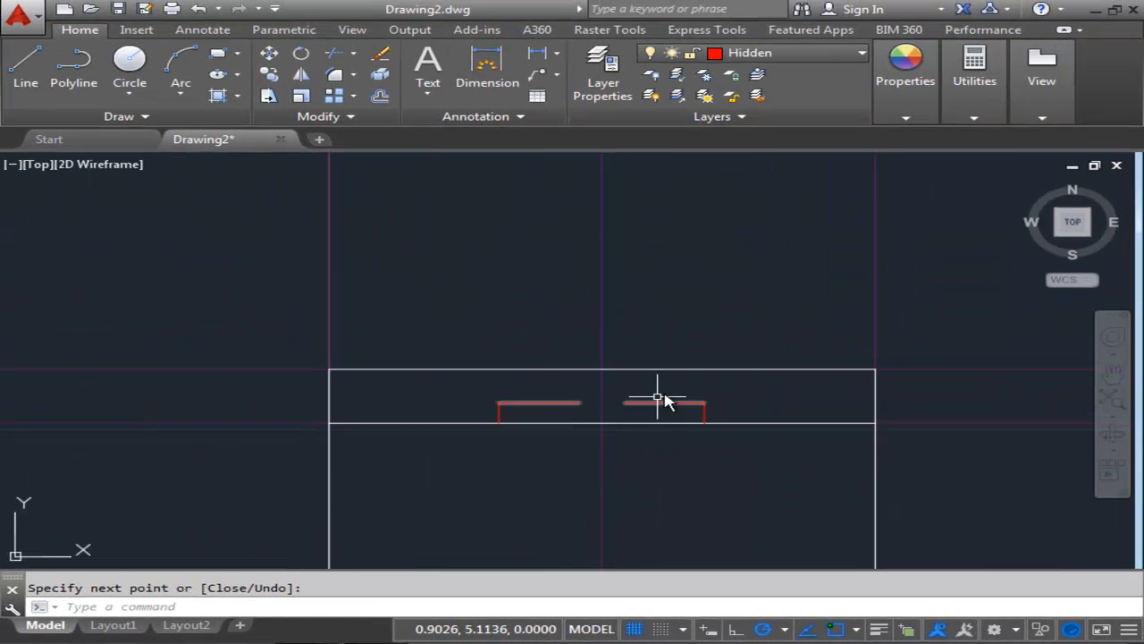
Draw a vertical hidden line from that hidden line up to the top view's upper edge, aligned with the hole's left edge.
{"action": "scroll", "coordinate": [717, 412], "scroll_direction": "up", "scroll_amount": 5}
{"action": "mouse_move", "coordinate": [682, 446]}
{"action": "middle_mouse_down"}
{"action": "mouse_move", "coordinate": [762, 425]}
{"action": "mouse_move", "coordinate": [796, 460]}
{"action": "middle_mouse_up"}
{"action": "scroll", "coordinate": [366, 304], "scroll_direction": "down", "scroll_amount": 5}
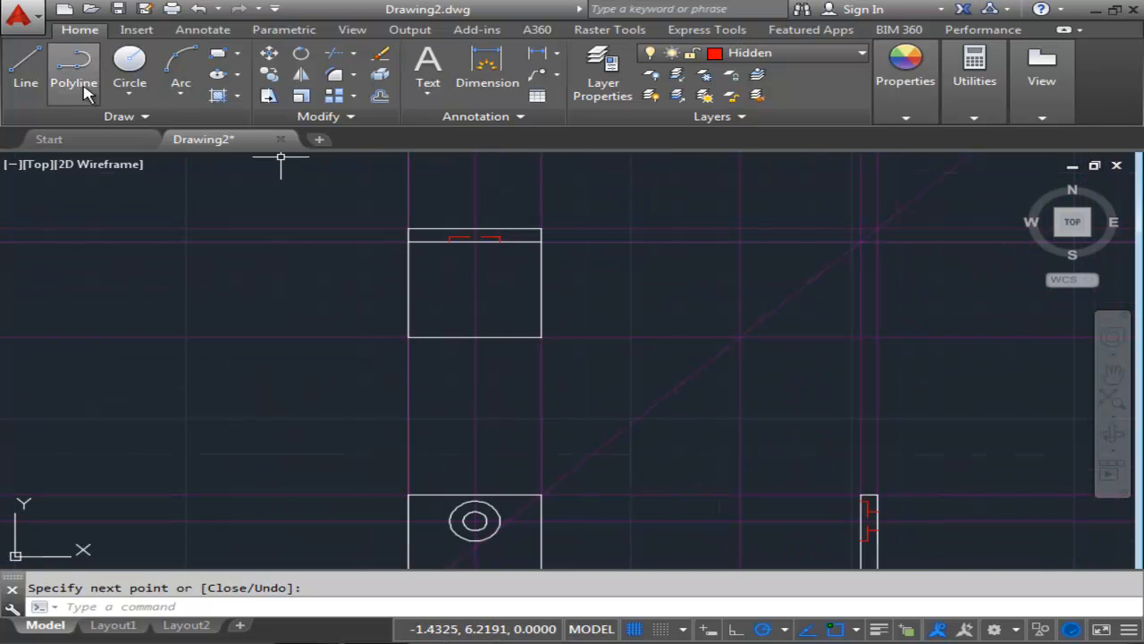
{"action": "left_click", "coordinate": [26, 65]}
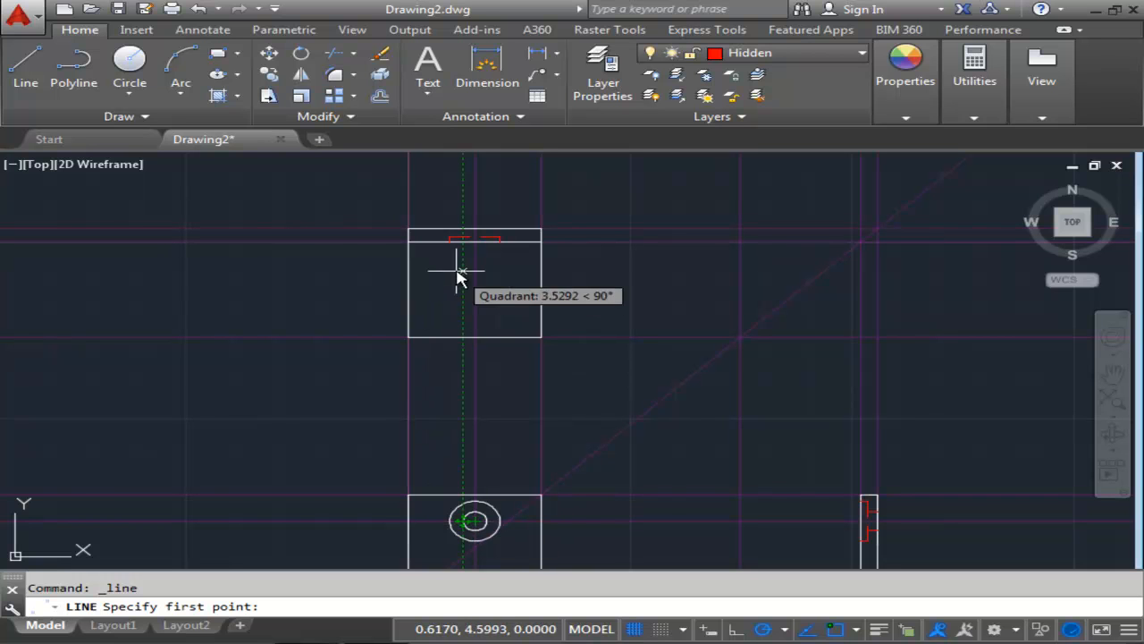
{"action": "scroll", "coordinate": [463, 244], "scroll_direction": "up", "scroll_amount": 4}
{"action": "scroll", "coordinate": [460, 255], "scroll_direction": "down", "scroll_amount": 4}
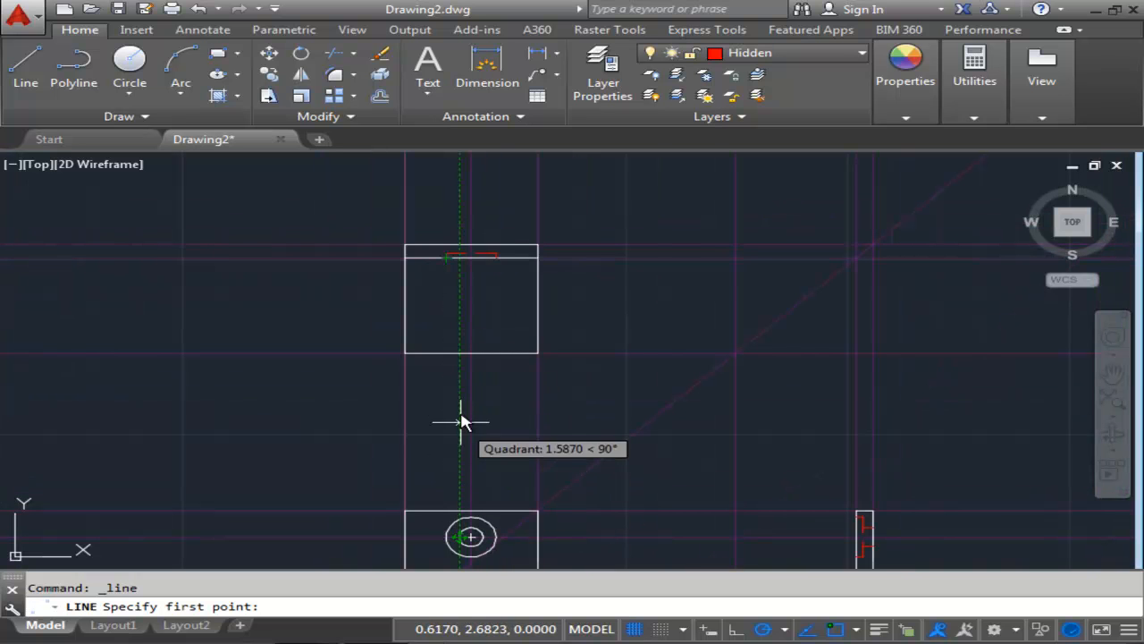
{"action": "scroll", "coordinate": [459, 263], "scroll_direction": "up", "scroll_amount": 2}
{"action": "scroll", "coordinate": [454, 295], "scroll_direction": "down", "scroll_amount": 2}
{"action": "mouse_move", "coordinate": [449, 330]}
{"action": "middle_mouse_down"}
{"action": "mouse_move", "coordinate": [441, 271]}
{"action": "mouse_move", "coordinate": [432, 278]}
{"action": "middle_mouse_up"}
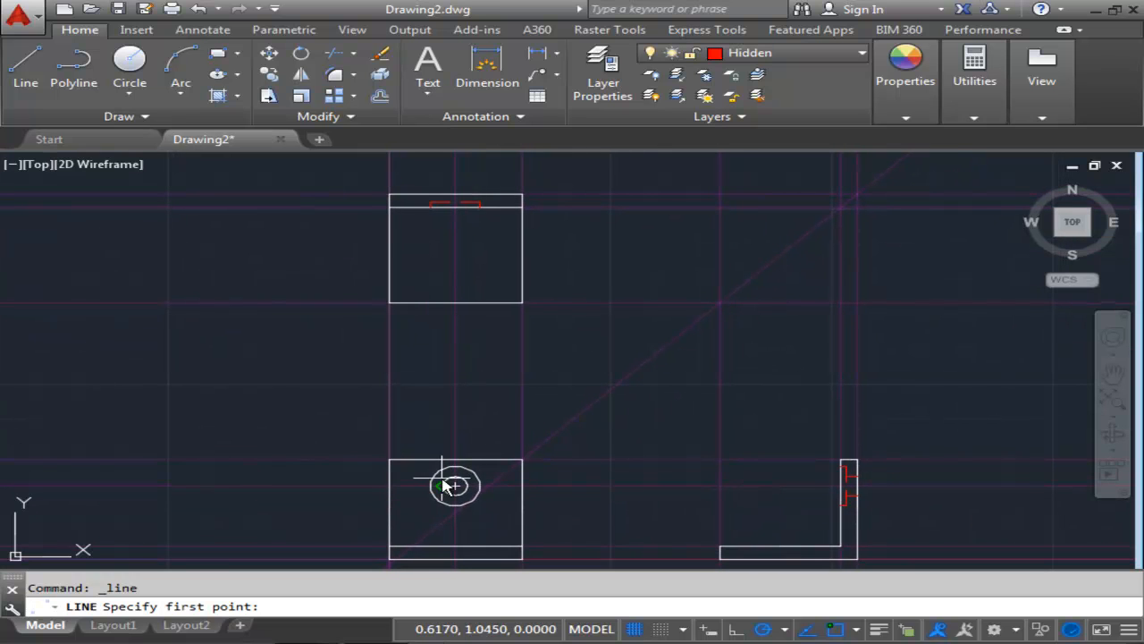
{"action": "left_click", "coordinate": [447, 205]}
{"action": "scroll", "coordinate": [447, 199], "scroll_direction": "up", "scroll_amount": 3}
{"action": "scroll", "coordinate": [448, 201], "scroll_direction": "up", "scroll_amount": 2}
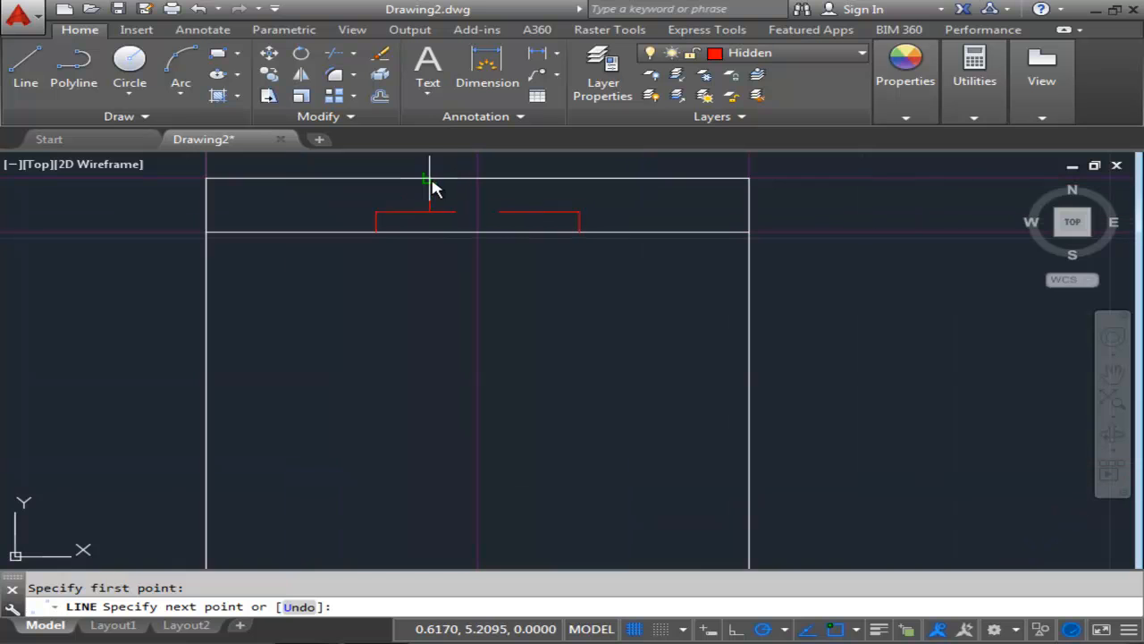
{"action": "left_click", "coordinate": [432, 183]}
{"action": "right_click", "coordinate": [473, 185]}
{"action": "left_click", "coordinate": [522, 194]}
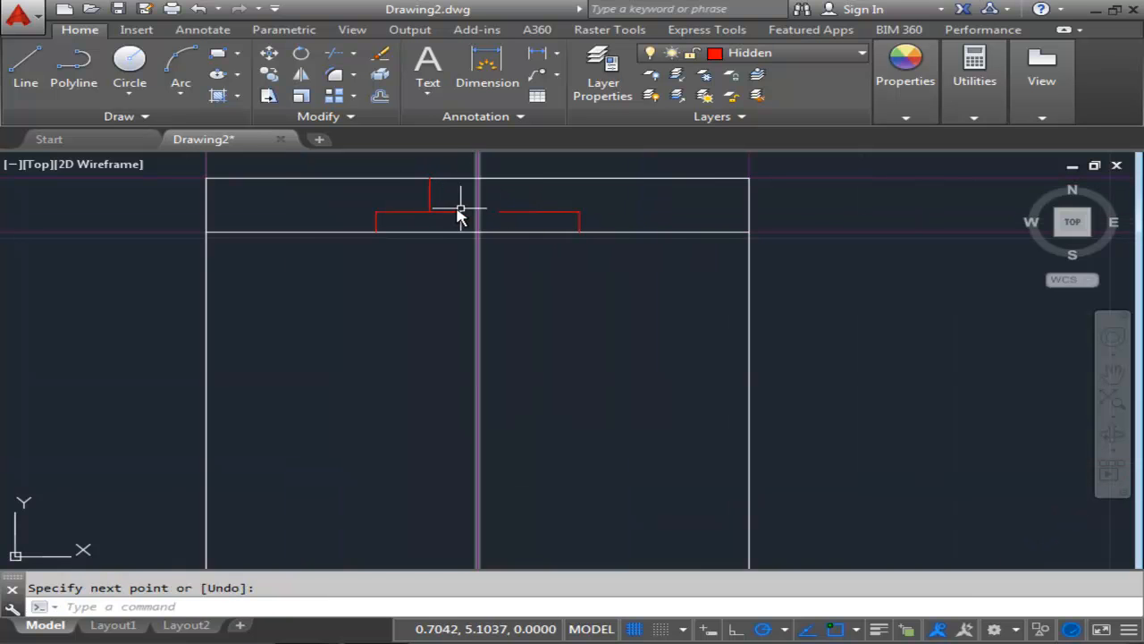
Draw a matching vertical hidden line up to the top view's upper edge, aligned with the hole's right edge.
{"action": "scroll", "coordinate": [434, 193], "scroll_direction": "down", "scroll_amount": 4}
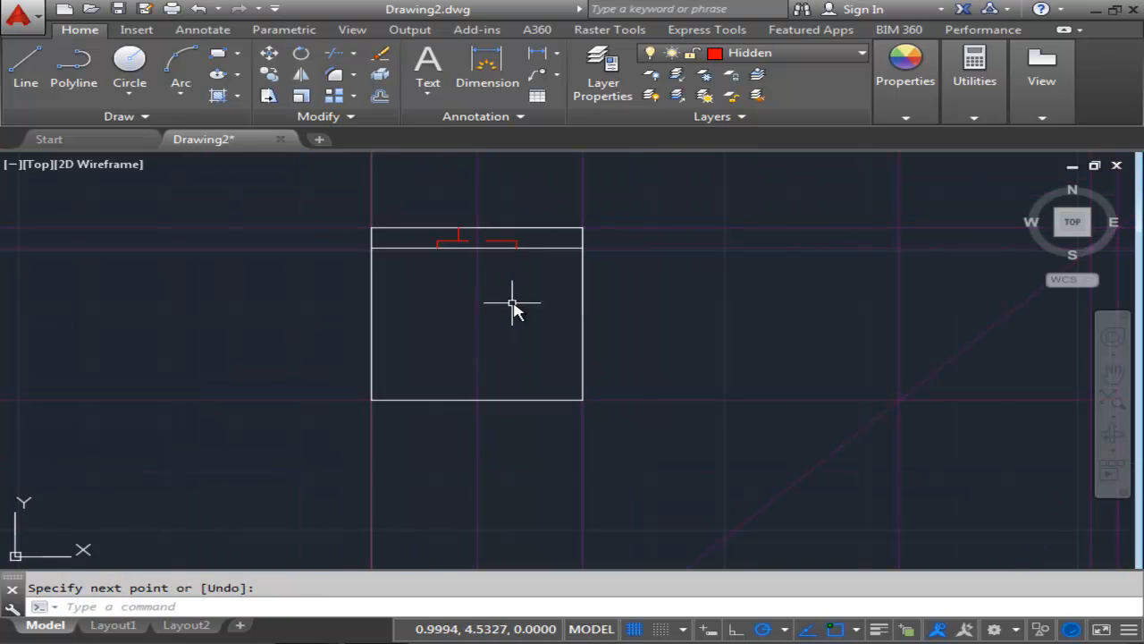
{"action": "middle_click_drag", "start_coordinate": [510, 301], "coordinate": [474, 295]}
{"action": "scroll", "coordinate": [342, 214], "scroll_direction": "down", "scroll_amount": 2}
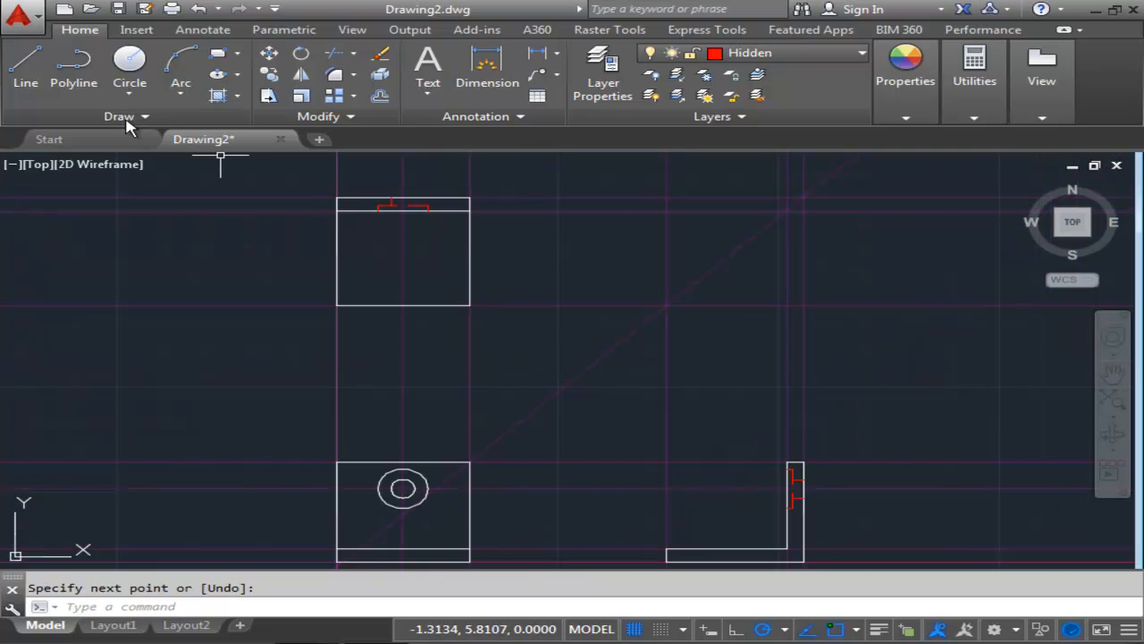
{"action": "left_click", "coordinate": [25, 70]}
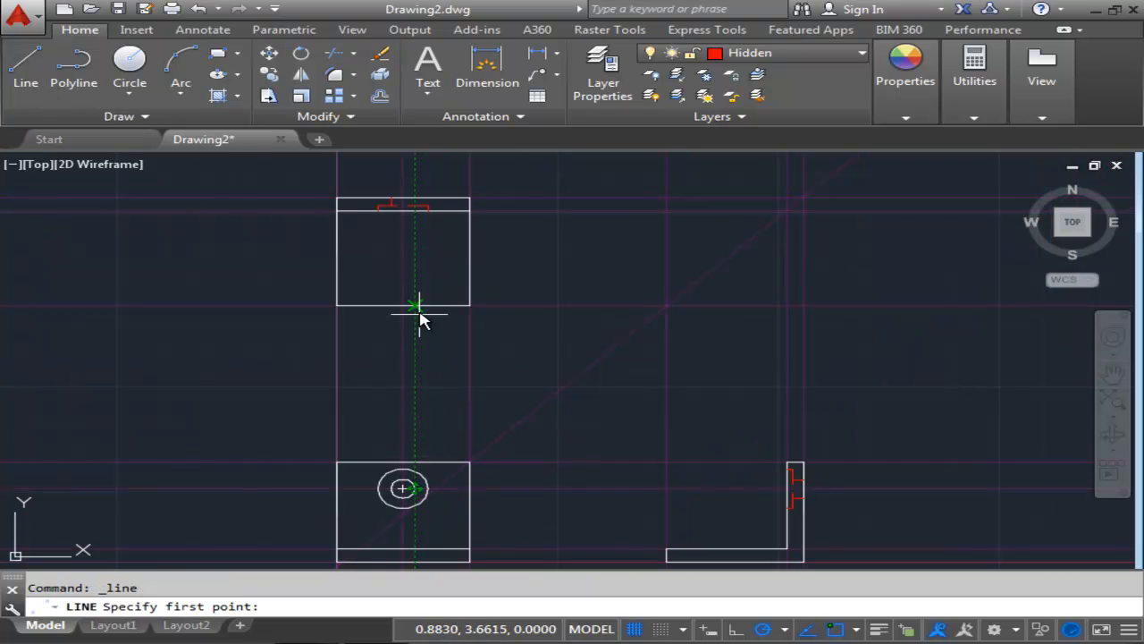
{"action": "left_click", "coordinate": [413, 206]}
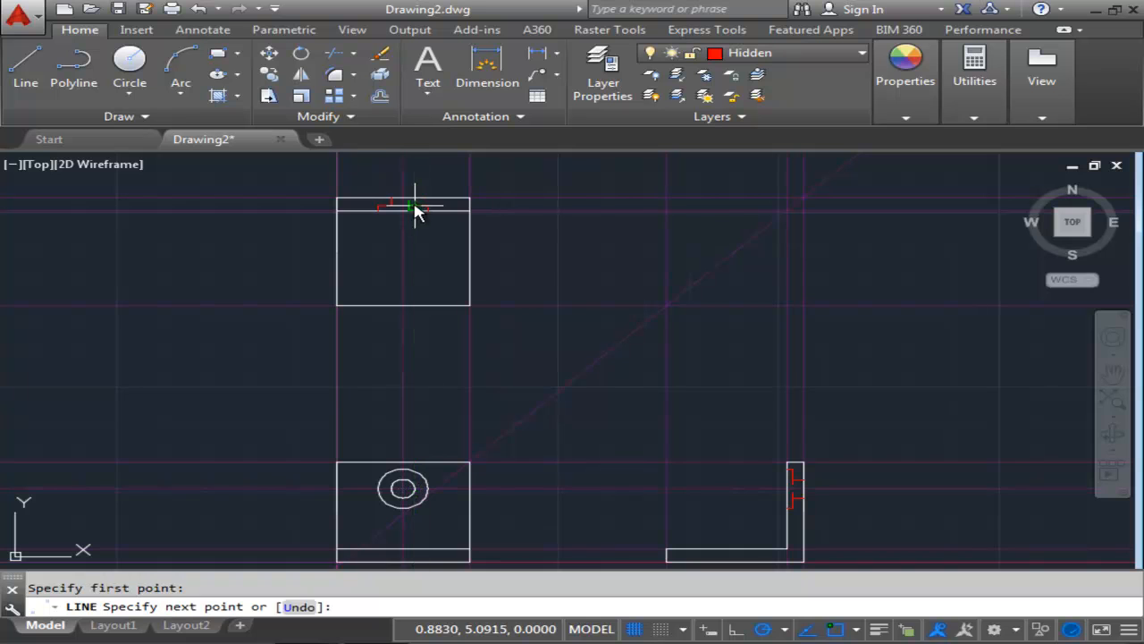
{"action": "scroll", "coordinate": [414, 192], "scroll_direction": "up", "scroll_amount": 5}
{"action": "right_click", "coordinate": [475, 212]}
{"action": "left_click", "coordinate": [527, 222]}
{"action": "scroll", "coordinate": [528, 414], "scroll_direction": "down", "scroll_amount": 8}
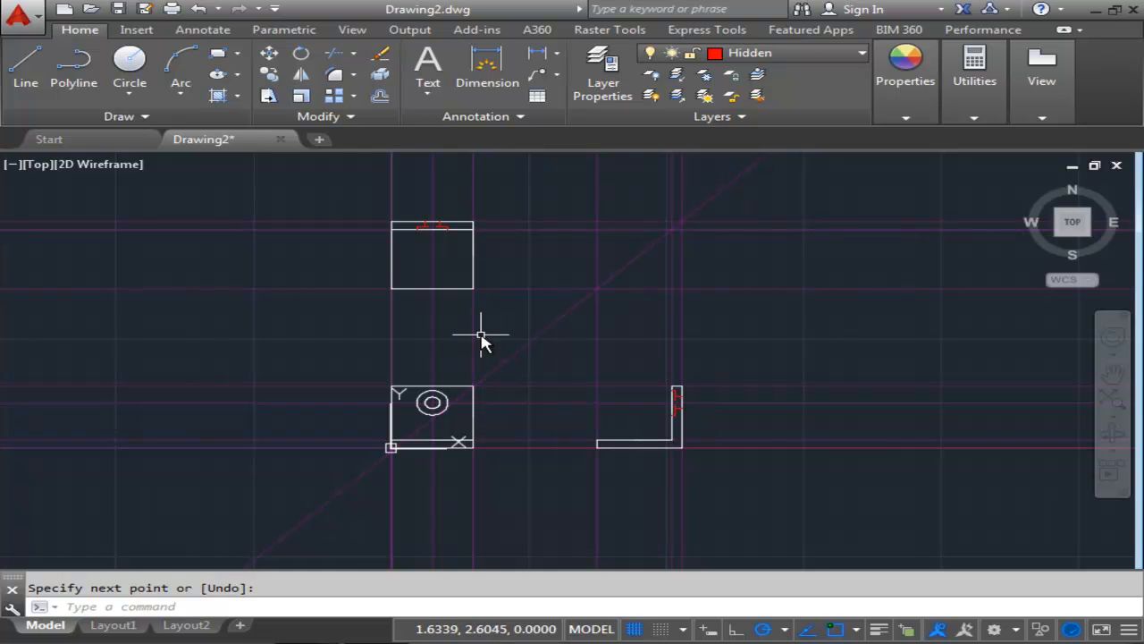
Delete the vertical construction line running through the hole's center in the top view.
{"action": "mouse_move", "coordinate": [508, 347]}
{"action": "middle_mouse_down"}
{"action": "mouse_move", "coordinate": [496, 300]}
{"action": "mouse_move", "coordinate": [433, 287]}
{"action": "middle_mouse_up"}
{"action": "scroll", "coordinate": [386, 324], "scroll_direction": "up", "scroll_amount": 2}
{"action": "middle_click_drag", "start_coordinate": [358, 306], "coordinate": [454, 458]}
{"action": "scroll", "coordinate": [426, 308], "scroll_direction": "up", "scroll_amount": 2}
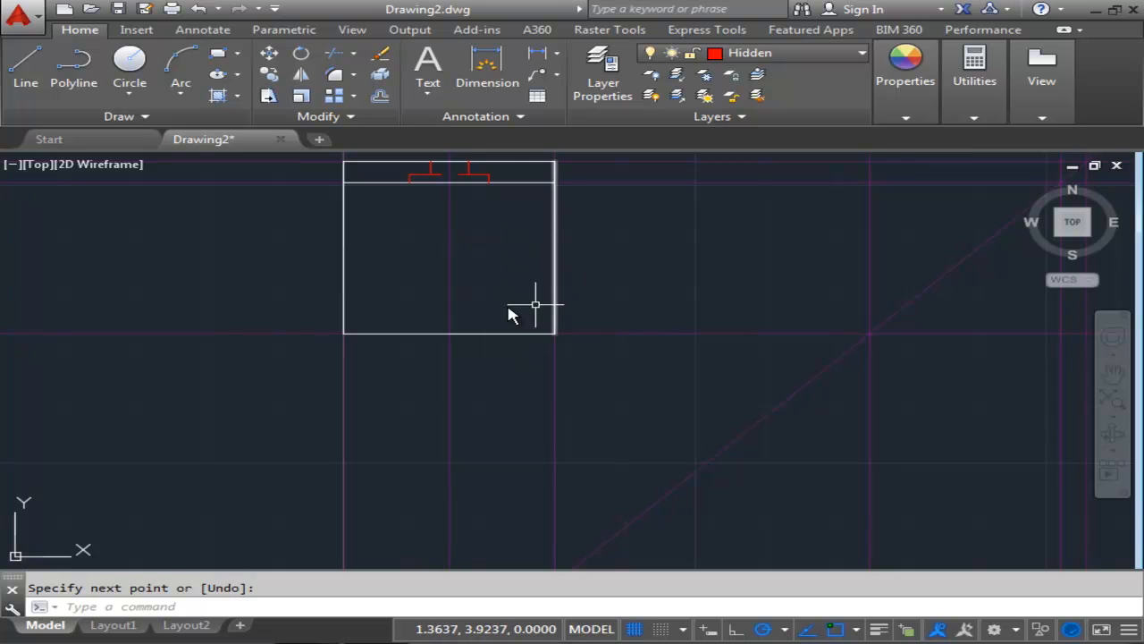
{"action": "scroll", "coordinate": [418, 374], "scroll_direction": "down", "scroll_amount": 2}
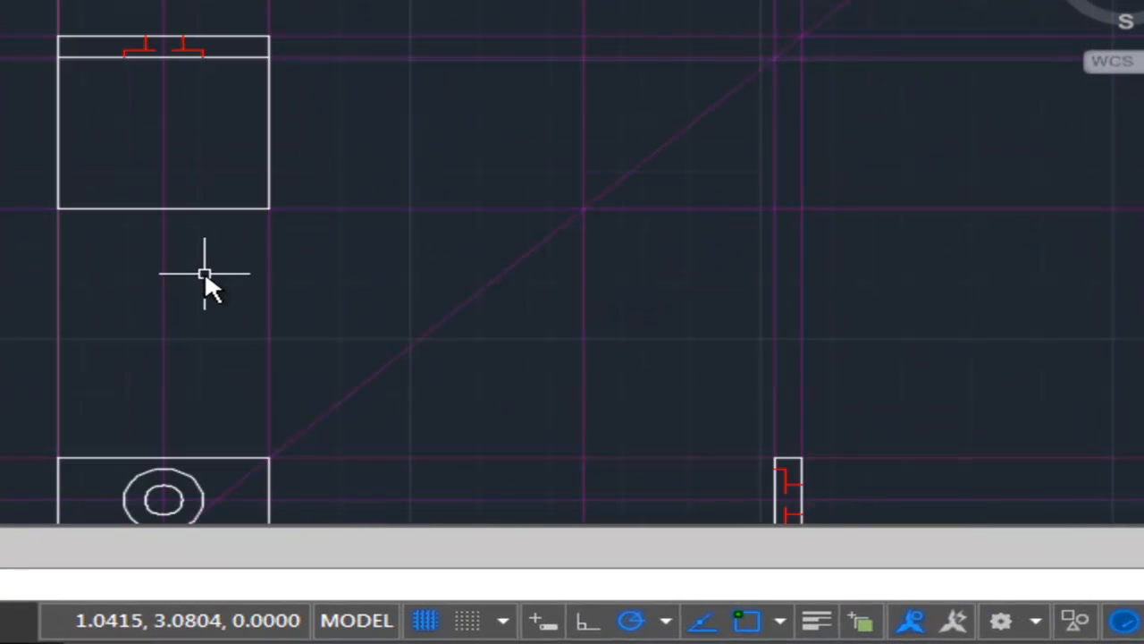
{"action": "scroll", "coordinate": [190, 239], "scroll_direction": "up", "scroll_amount": 2}
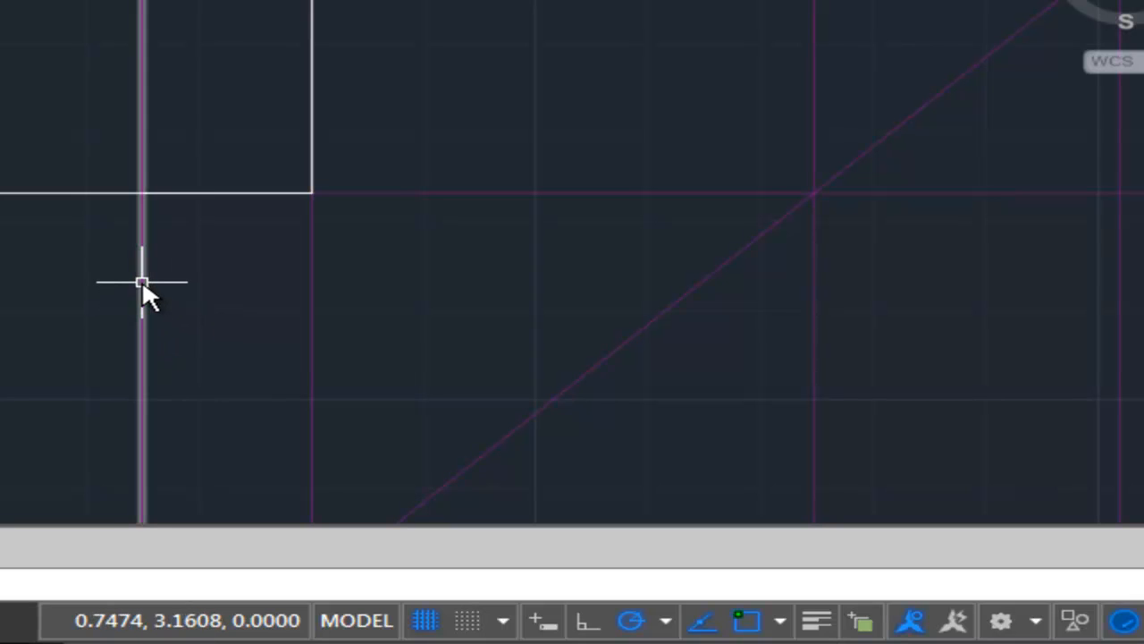
{"action": "left_click", "coordinate": [141, 130]}
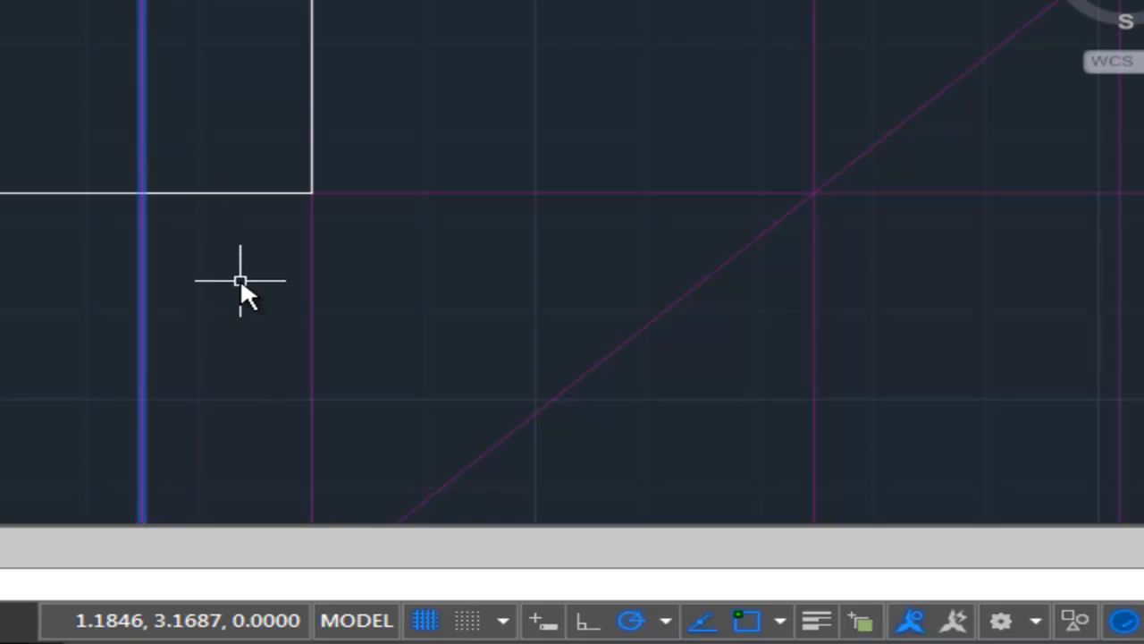
{"action": "key", "text": "Delete"}
{"action": "mouse_move", "coordinate": [118, 259]}
{"action": "middle_mouse_down"}
{"action": "mouse_move", "coordinate": [141, 283]}
{"action": "mouse_move", "coordinate": [177, 417]}
{"action": "middle_mouse_up"}
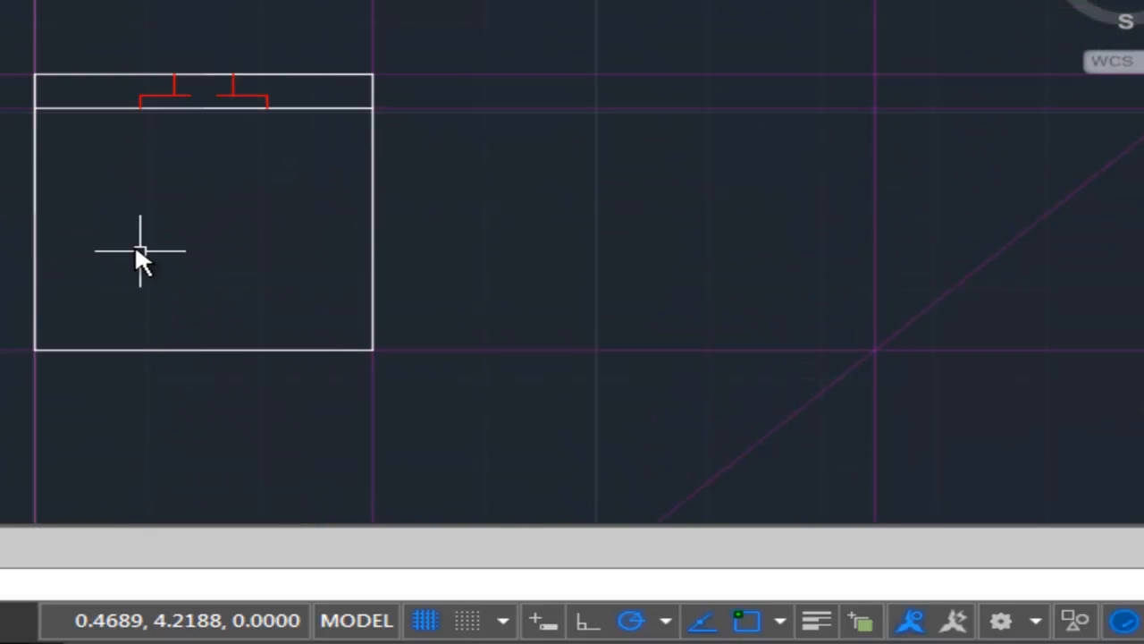
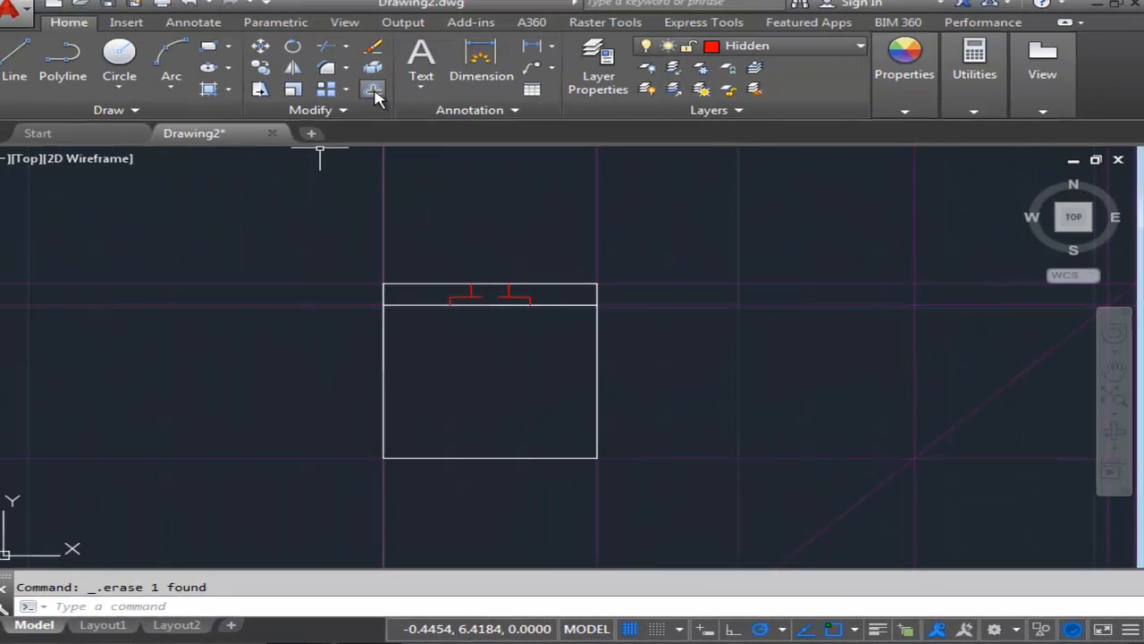
Offset the vertical construction line along the top view's left edge .294 to the right.
{"action": "left_click", "coordinate": [380, 96]}
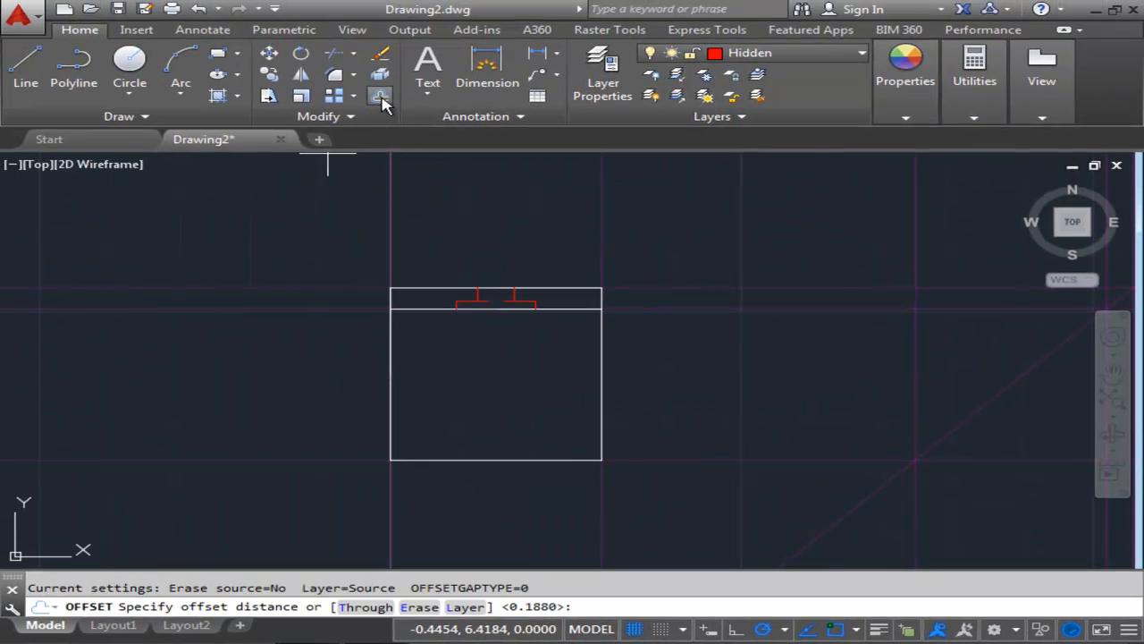
{"action": "key", "text": "Escape"}
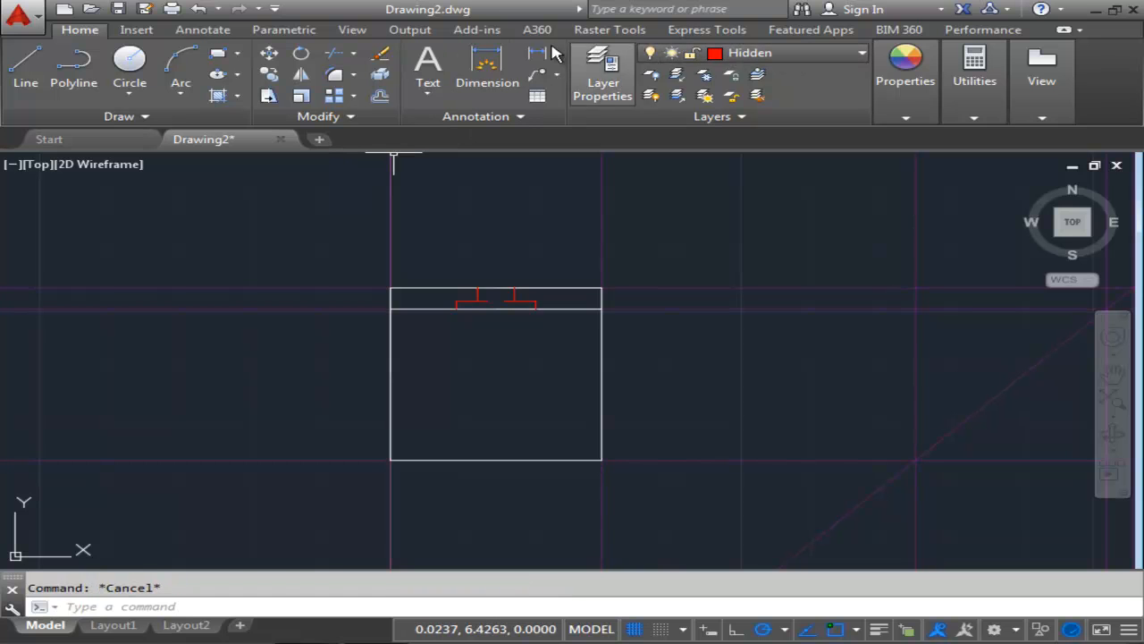
{"action": "left_click", "coordinate": [380, 98]}
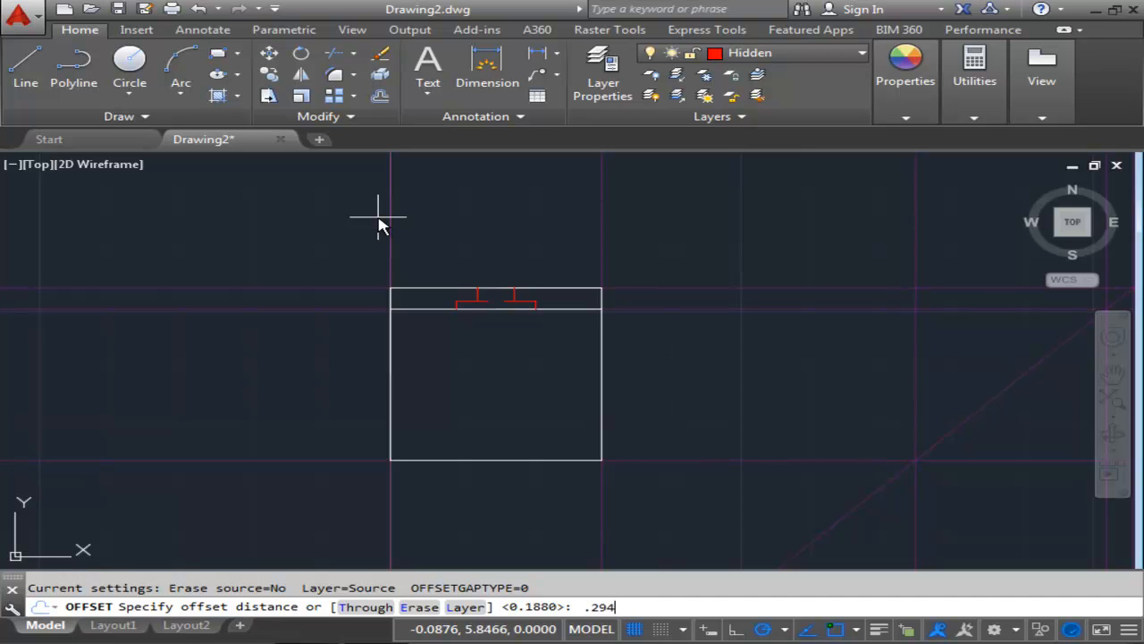
{"action": "key", "text": "Return"}
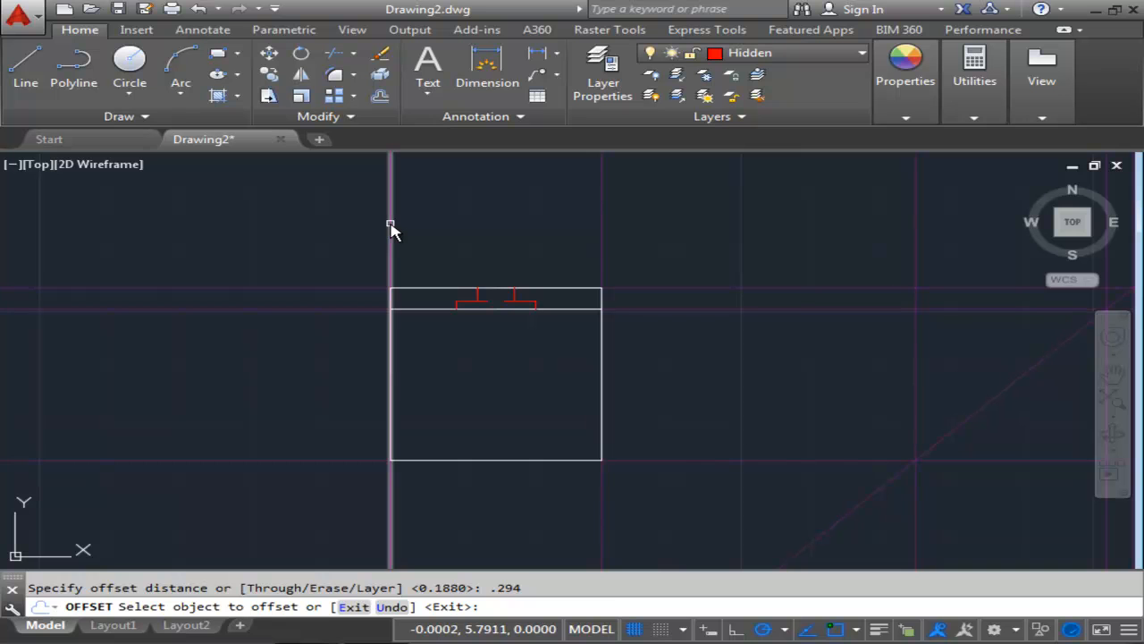
{"action": "left_click", "coordinate": [391, 225]}
{"action": "left_click", "coordinate": [483, 228]}
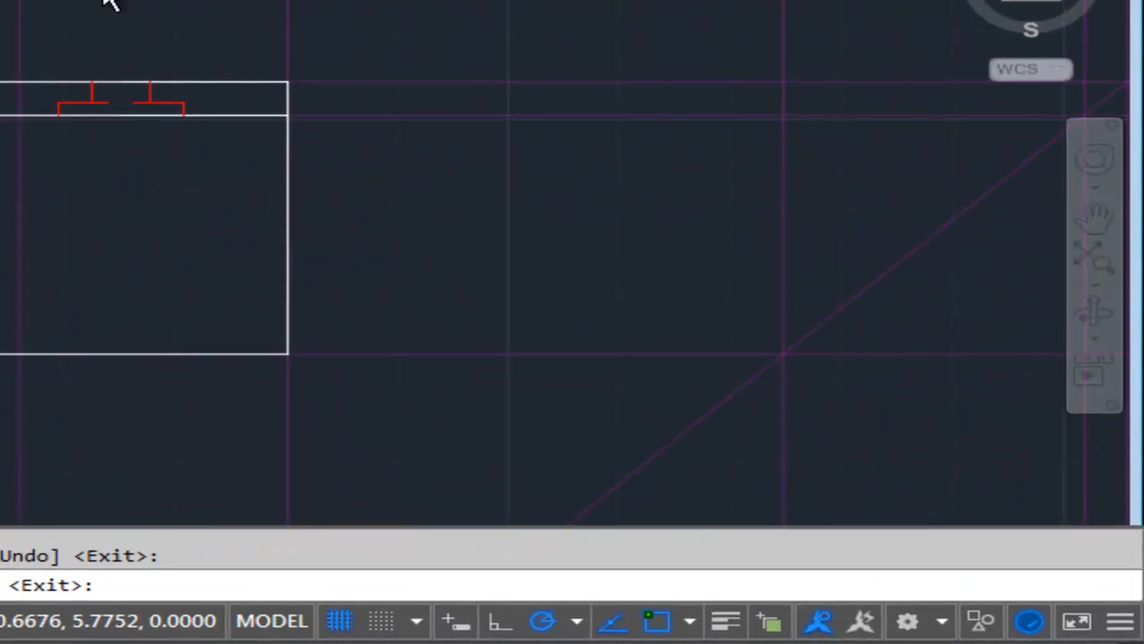
{"action": "key", "text": "Return"}
{"action": "key", "text": "Return"}
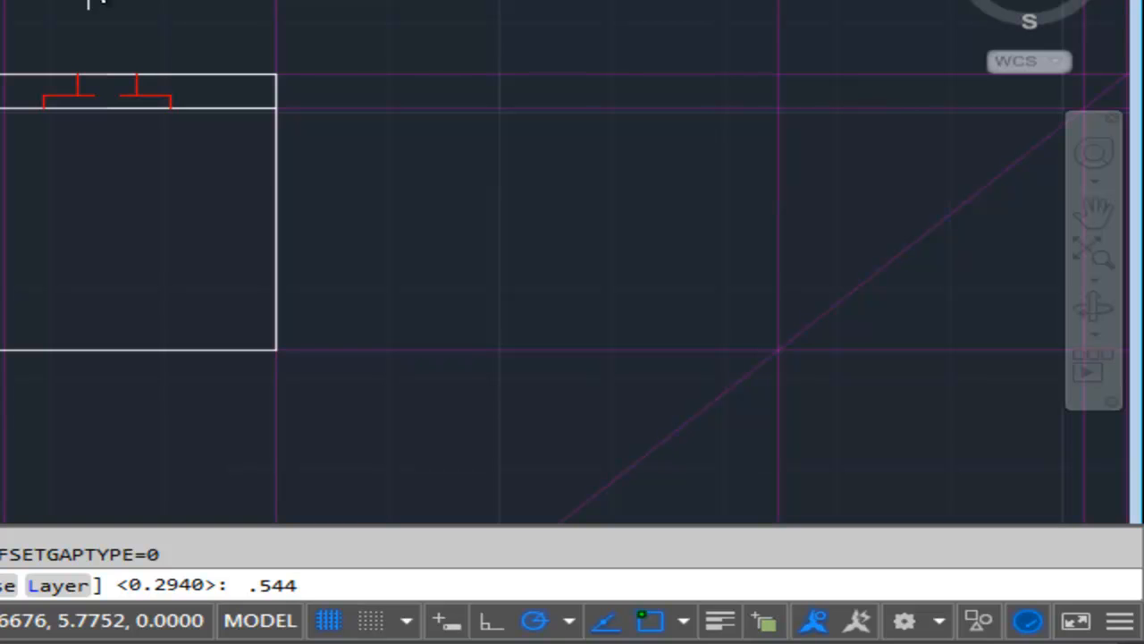
Offset the same left-edge construction line .544 to the right.
{"action": "type", "text": ".544"}
{"action": "key", "text": "Return"}
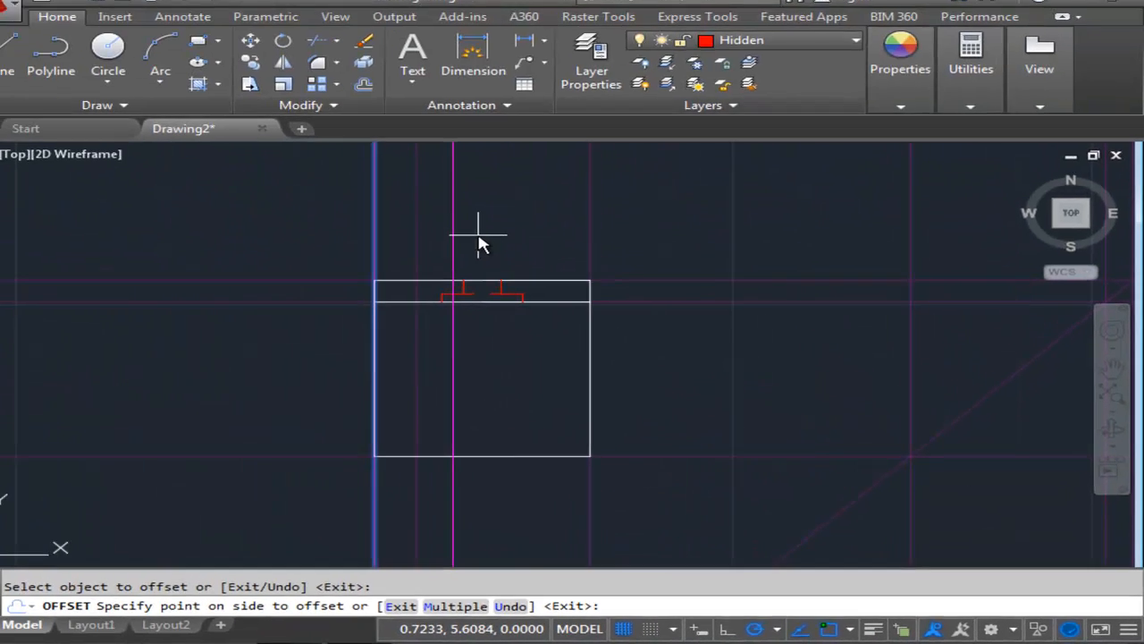
{"action": "left_click", "coordinate": [194, 64]}
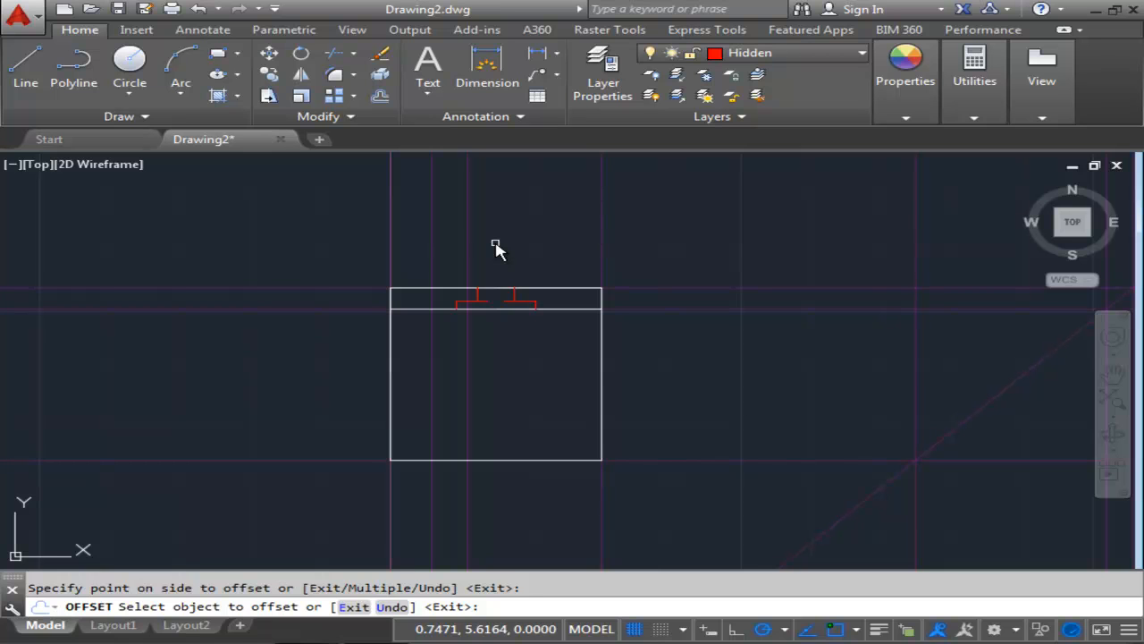
{"action": "key", "text": "Return"}
{"action": "key", "text": "Return"}
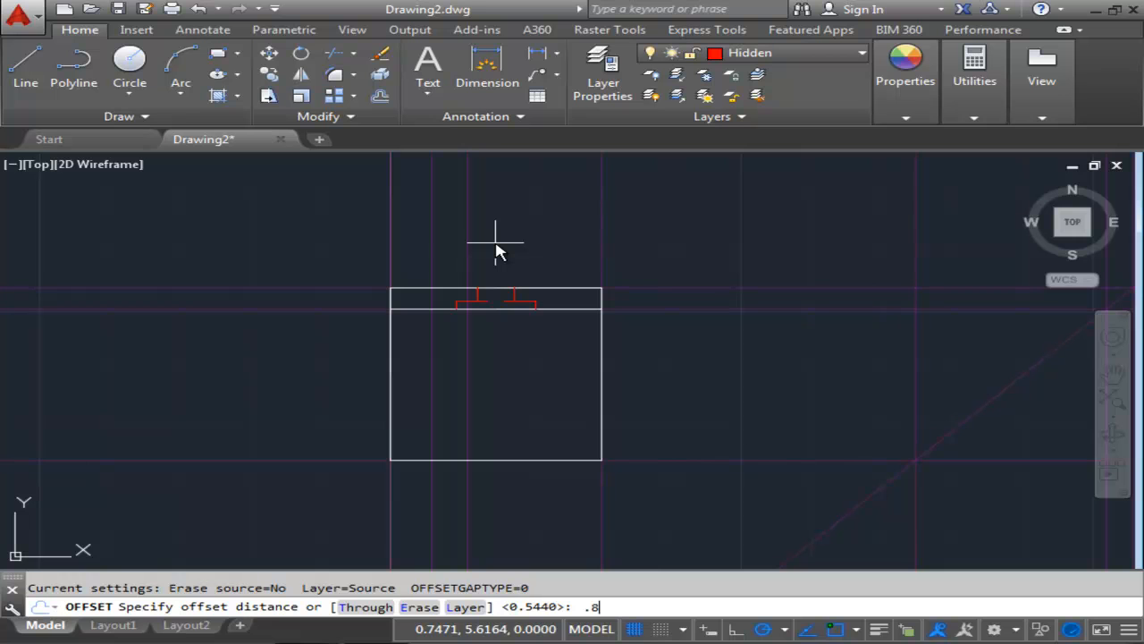
Offset the left-edge construction line .899 to the right.
{"action": "key", "text": "Return"}
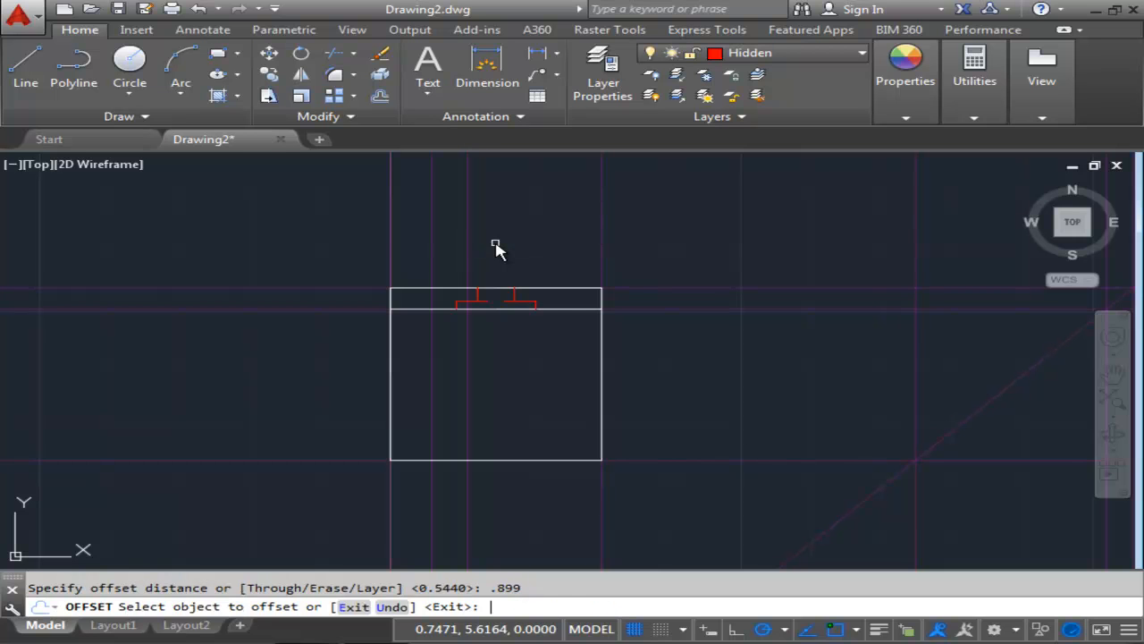
{"action": "left_click", "coordinate": [391, 229]}
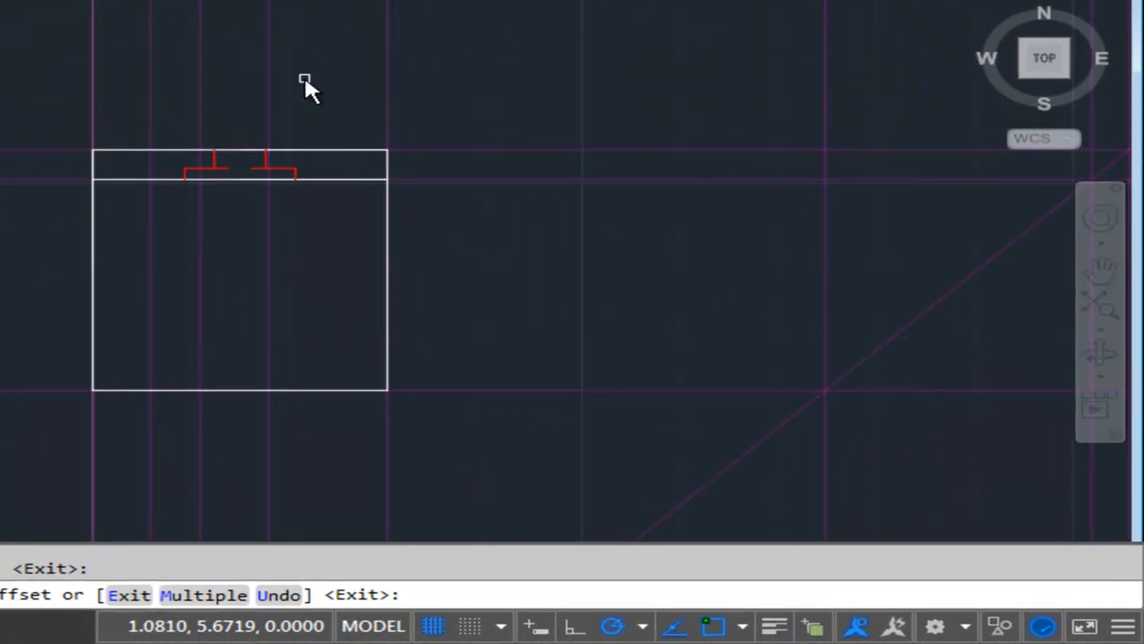
{"action": "left_click", "coordinate": [303, 73]}
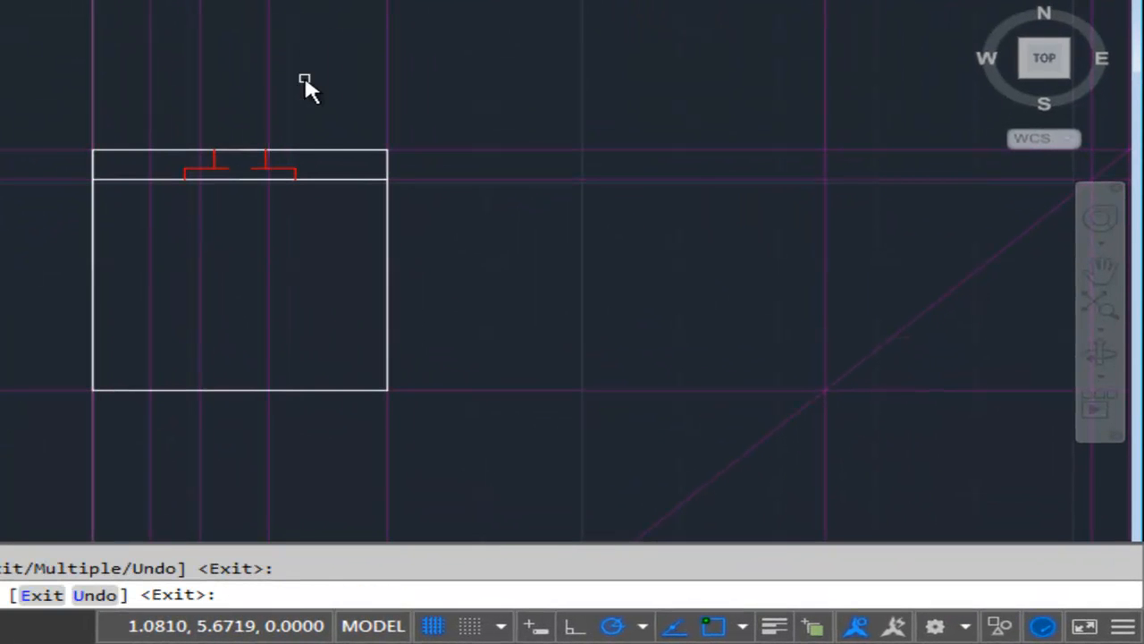
{"action": "key", "text": "Return"}
{"action": "key", "text": "Return"}
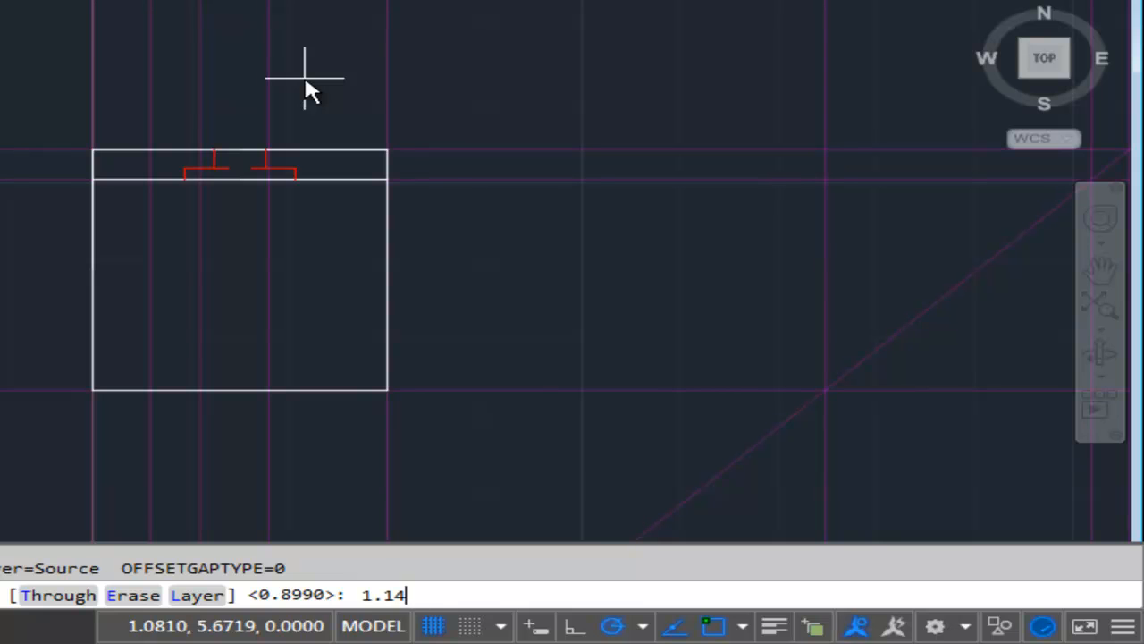
Offset the left-edge construction line 1.149 to the right.
{"action": "key", "text": "Return"}
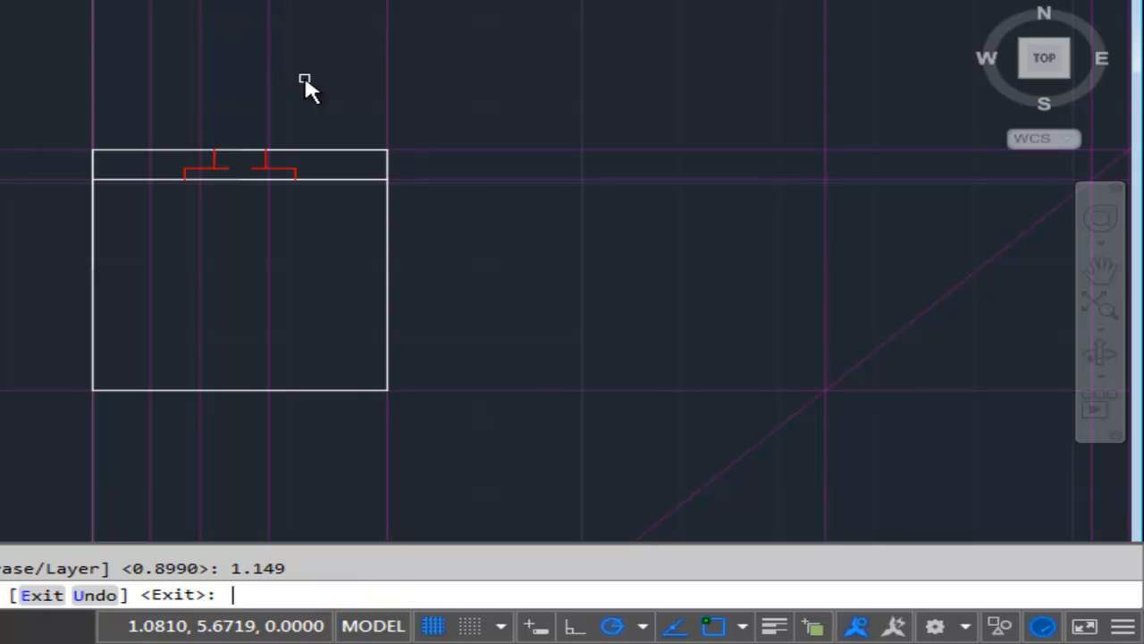
{"action": "left_click", "coordinate": [92, 103]}
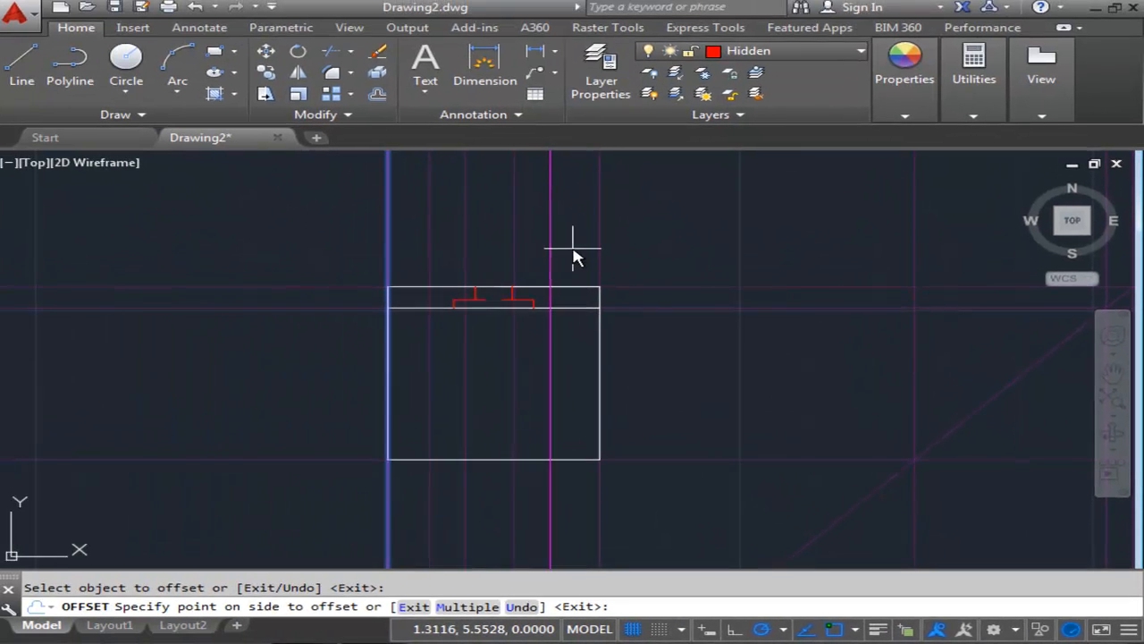
{"action": "left_click", "coordinate": [349, 106]}
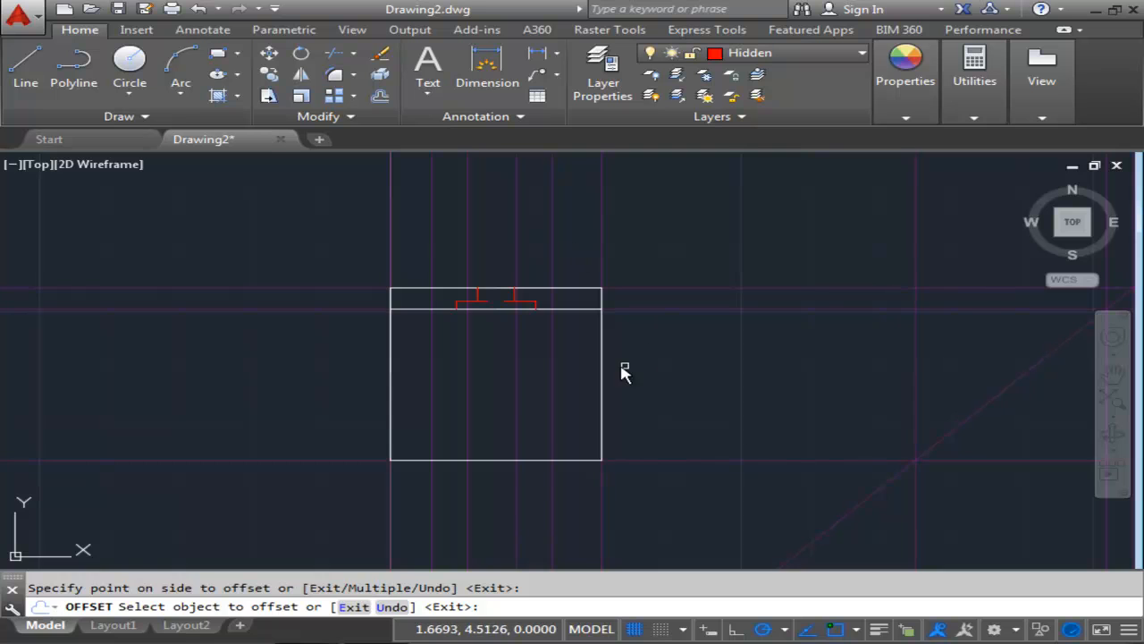
{"action": "scroll", "coordinate": [585, 325], "scroll_direction": "down", "scroll_amount": 2}
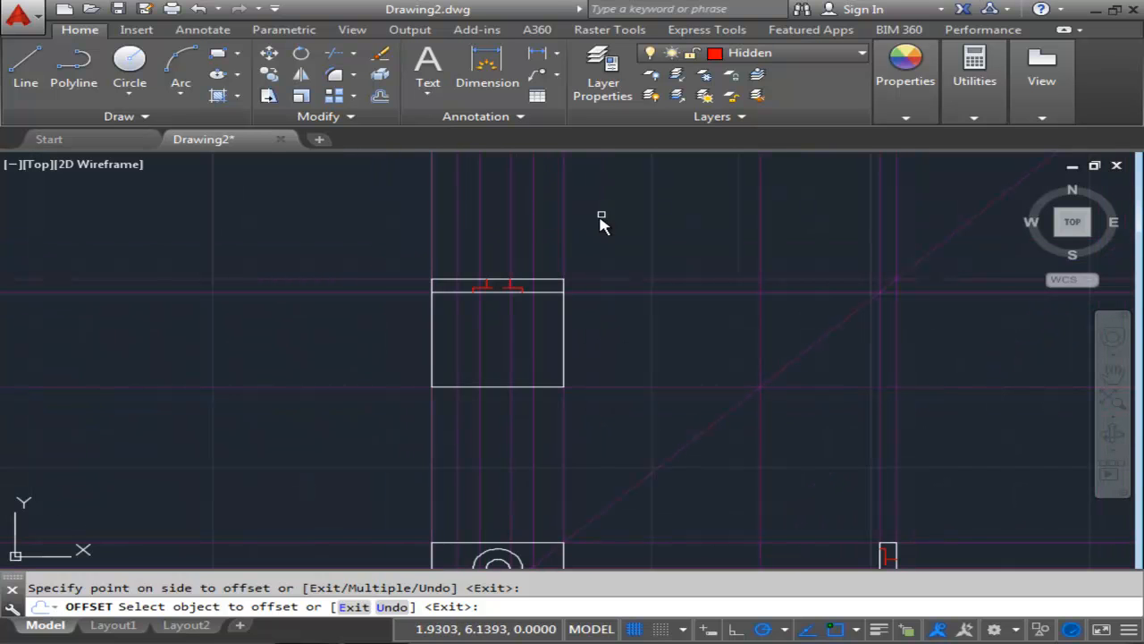
{"action": "key", "text": "Escape"}
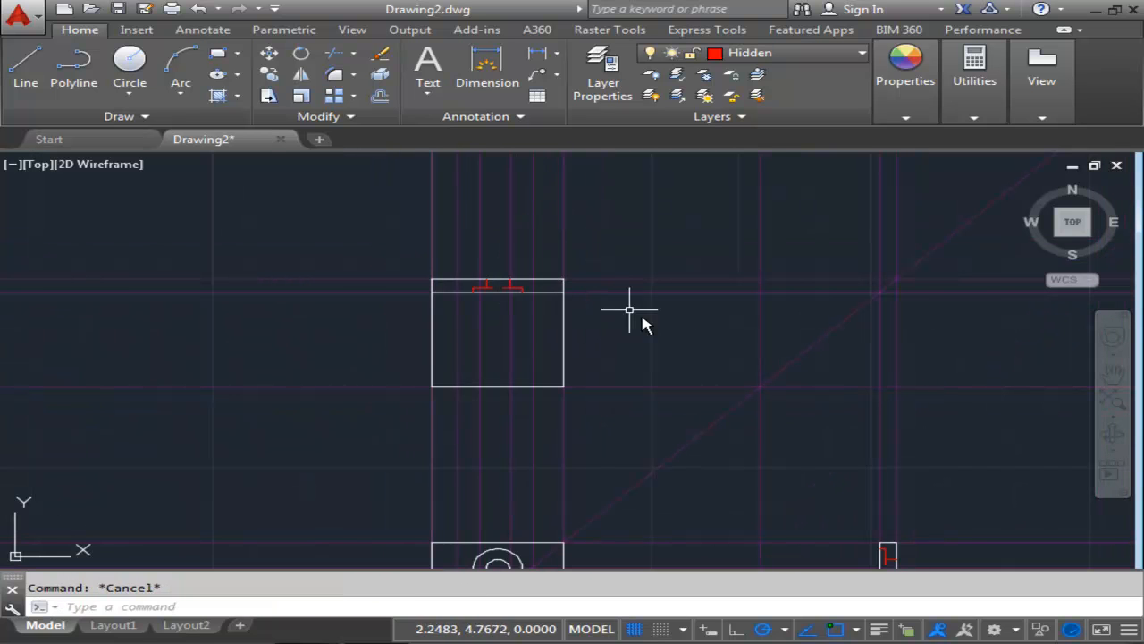
Offset the horizontal construction line along the top view's lower edge .238 upward.
{"action": "middle_click_drag", "start_coordinate": [631, 342], "coordinate": [627, 304]}
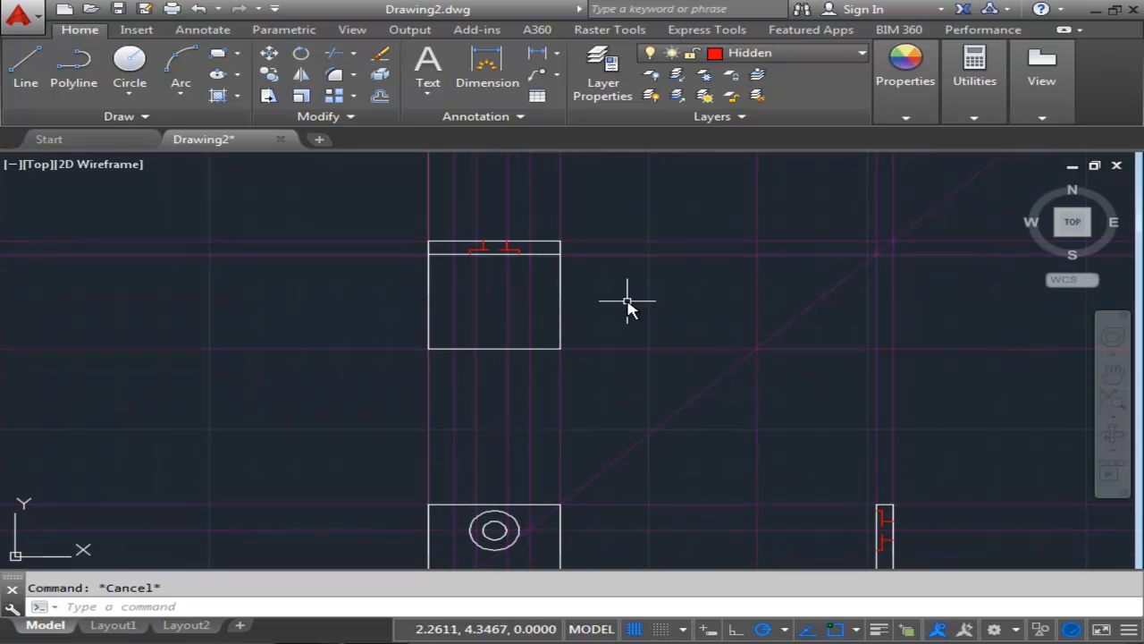
{"action": "middle_click_drag", "start_coordinate": [582, 298], "coordinate": [646, 309]}
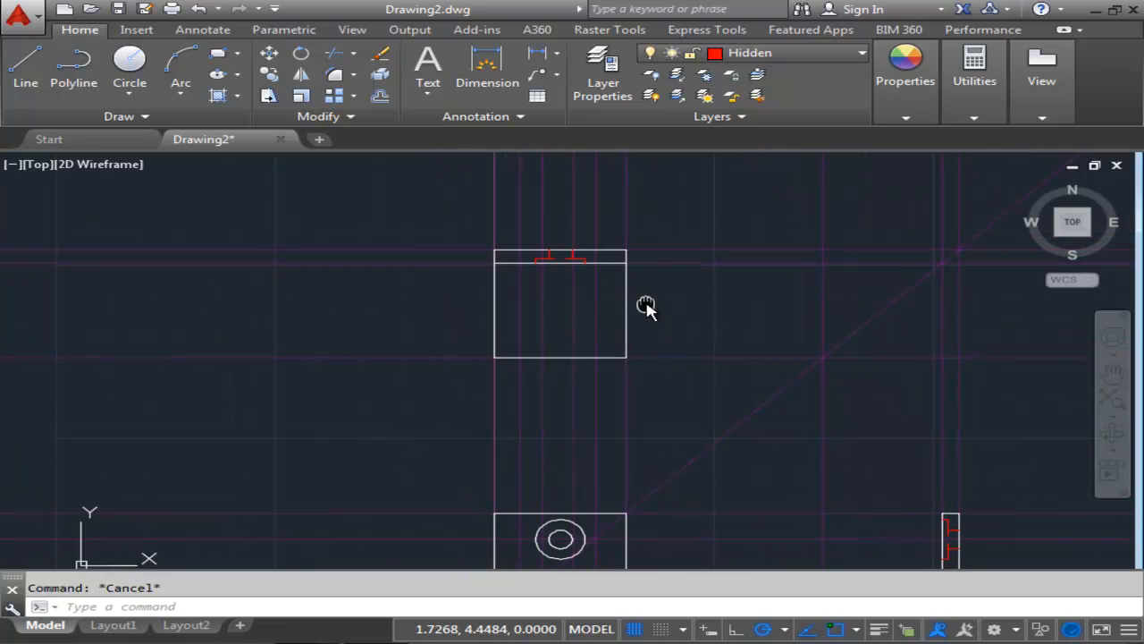
{"action": "mouse_move", "coordinate": [551, 328]}
{"action": "middle_mouse_down"}
{"action": "mouse_move", "coordinate": [549, 235]}
{"action": "mouse_move", "coordinate": [564, 274]}
{"action": "mouse_move", "coordinate": [521, 306]}
{"action": "middle_mouse_up"}
{"action": "scroll", "coordinate": [521, 306], "scroll_direction": "up", "scroll_amount": 2}
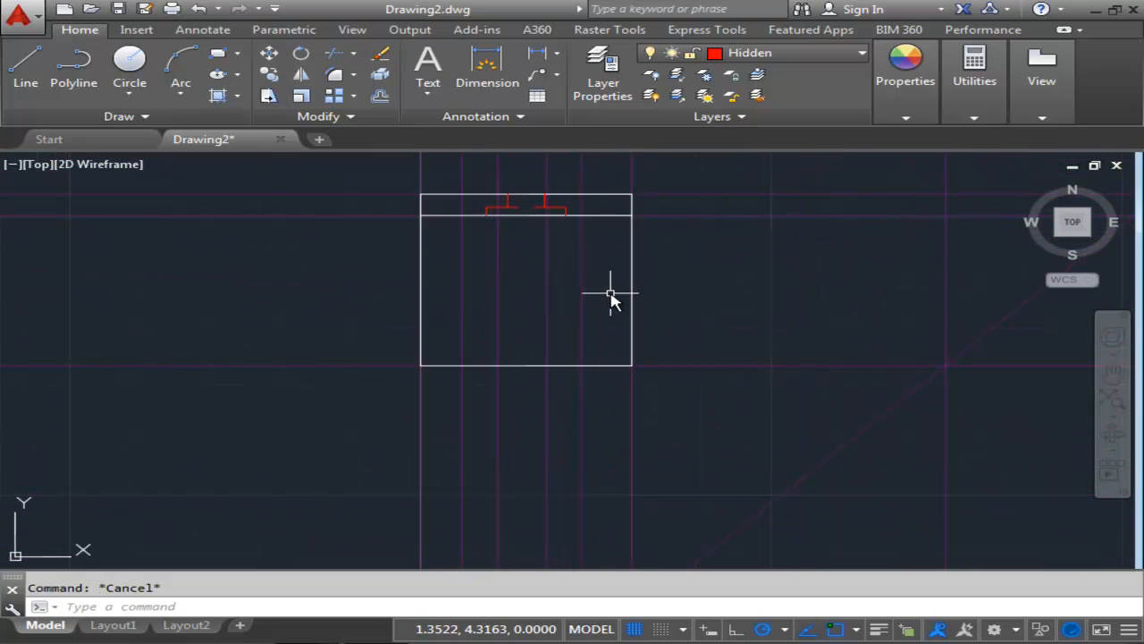
{"action": "middle_click_drag", "start_coordinate": [544, 297], "coordinate": [585, 318]}
{"action": "middle_click_drag", "start_coordinate": [433, 338], "coordinate": [446, 349]}
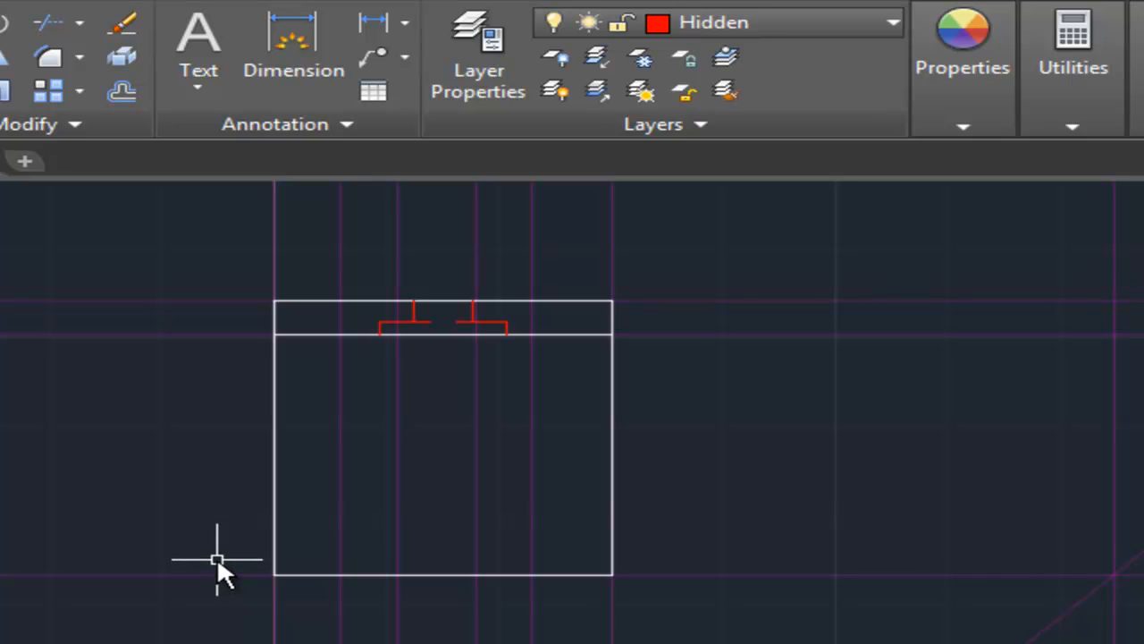
{"action": "left_click", "coordinate": [116, 87]}
{"action": "left_click", "coordinate": [125, 93]}
{"action": "type", "text": "."}
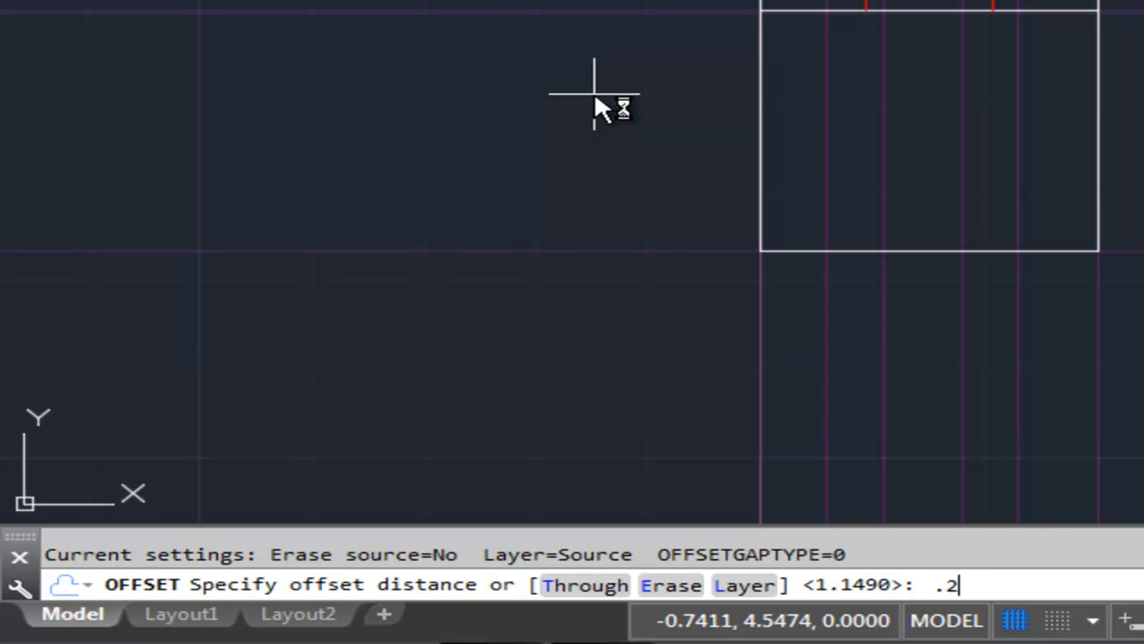
{"action": "type", "text": "238"}
{"action": "key", "text": "Return"}
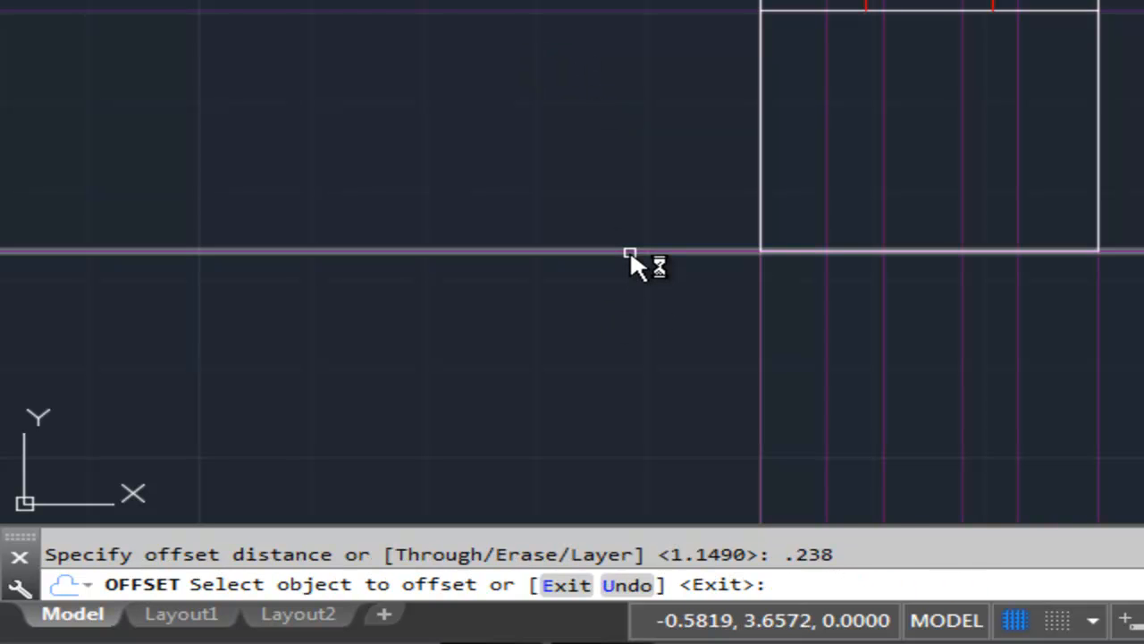
{"action": "left_click", "coordinate": [630, 251]}
{"action": "left_click", "coordinate": [628, 118]}
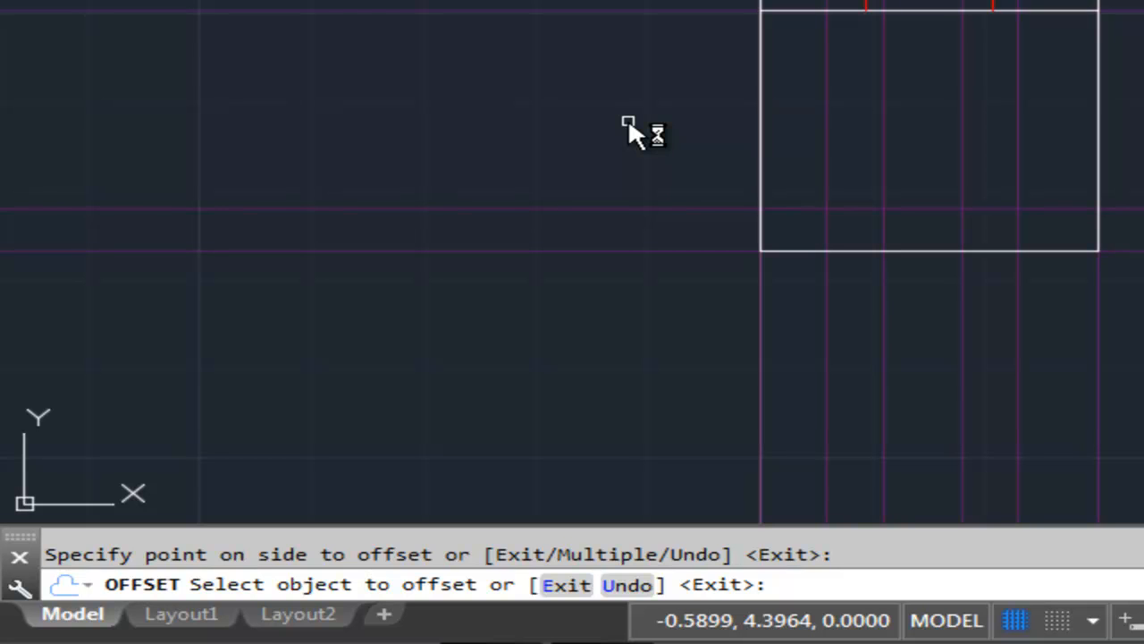
{"action": "key", "text": "Return"}
{"action": "key", "text": "Return"}
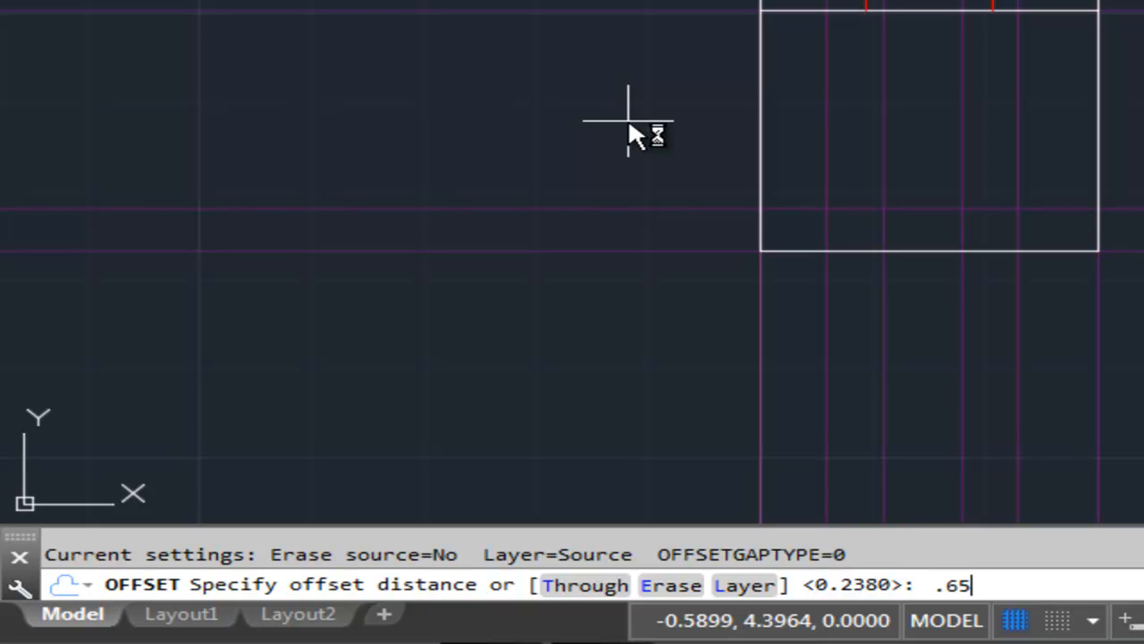
Offset the lower-edge horizontal construction line .658 upward.
{"action": "key", "text": "Return"}
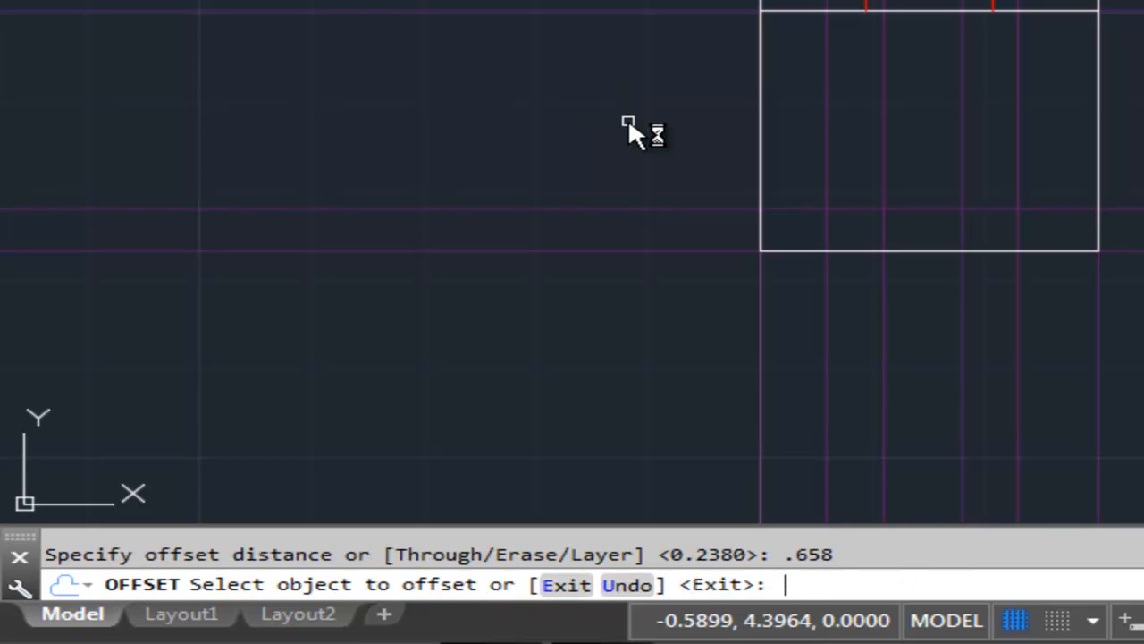
{"action": "left_click", "coordinate": [596, 250]}
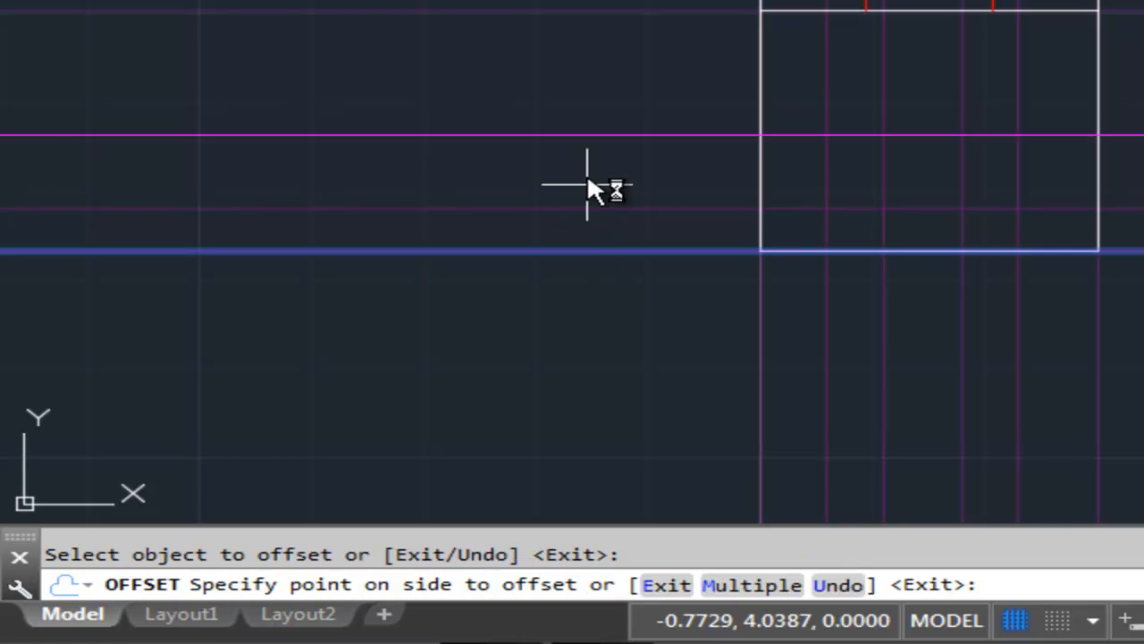
{"action": "left_click", "coordinate": [601, 89]}
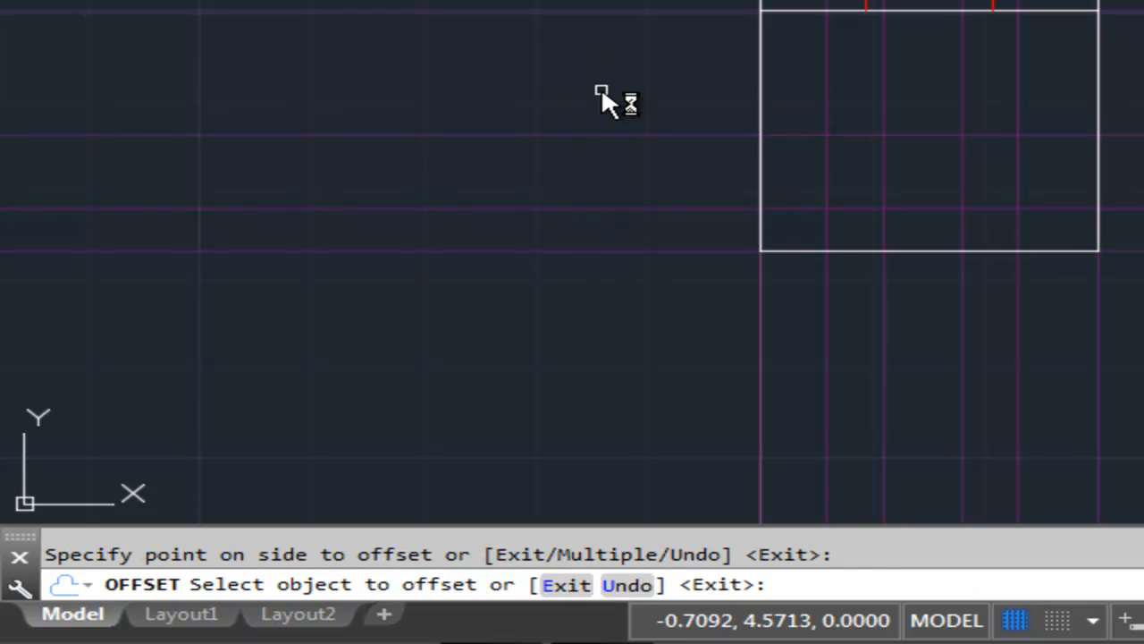
{"action": "key", "text": "Return"}
{"action": "key", "text": "Return"}
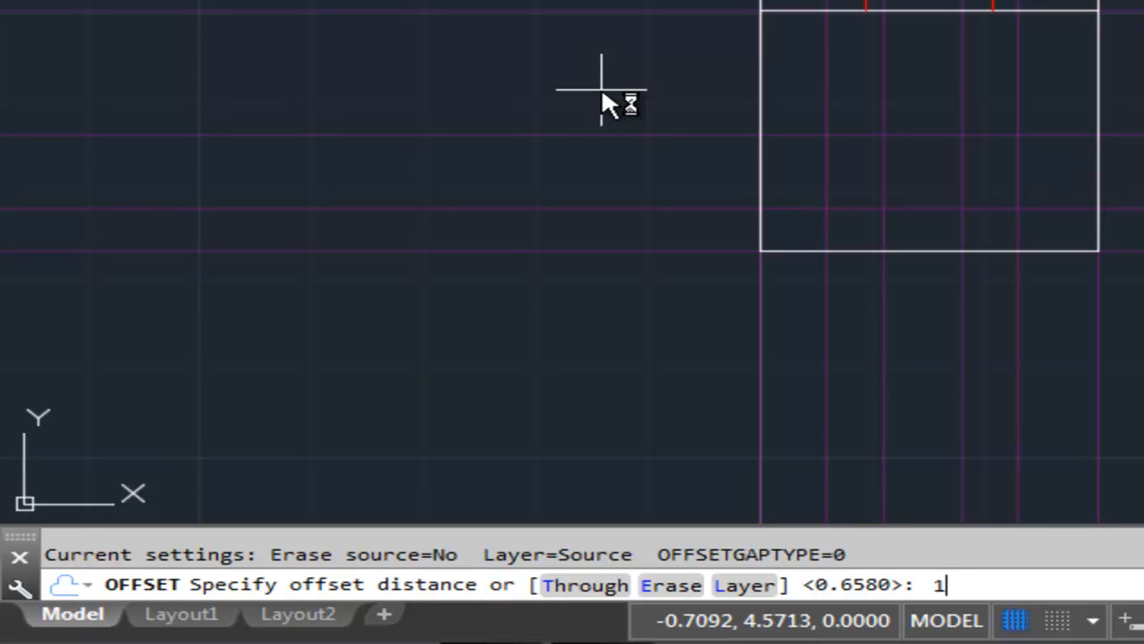
Offset the lower-edge horizontal construction line 1.078 upward.
{"action": "type", "text": "1.078"}
{"action": "key", "text": "Return"}
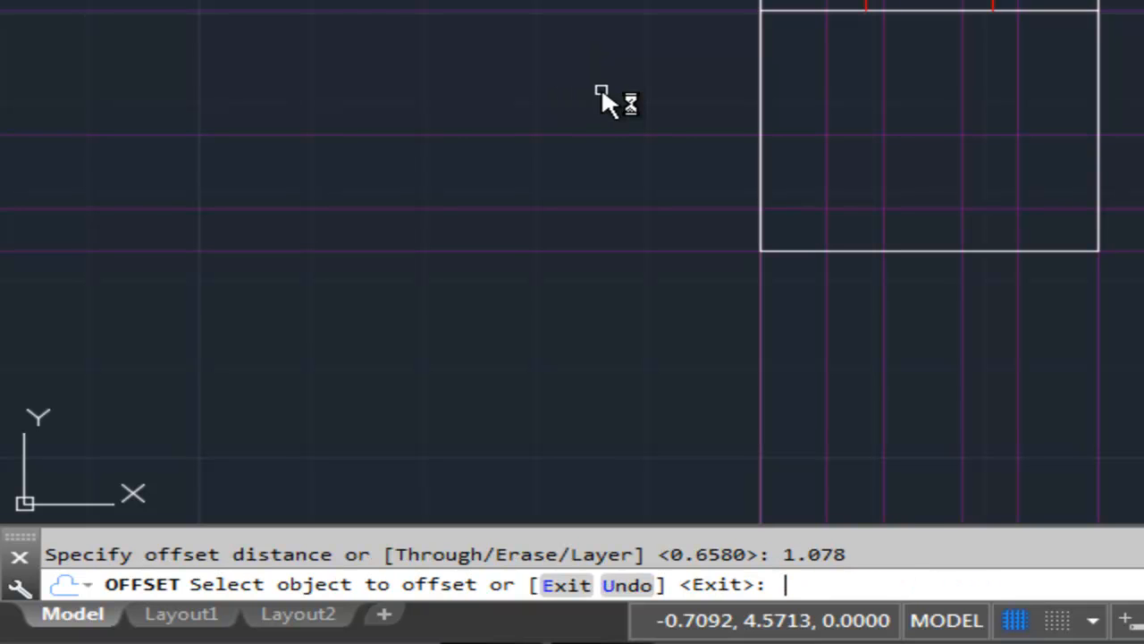
{"action": "left_click", "coordinate": [680, 250]}
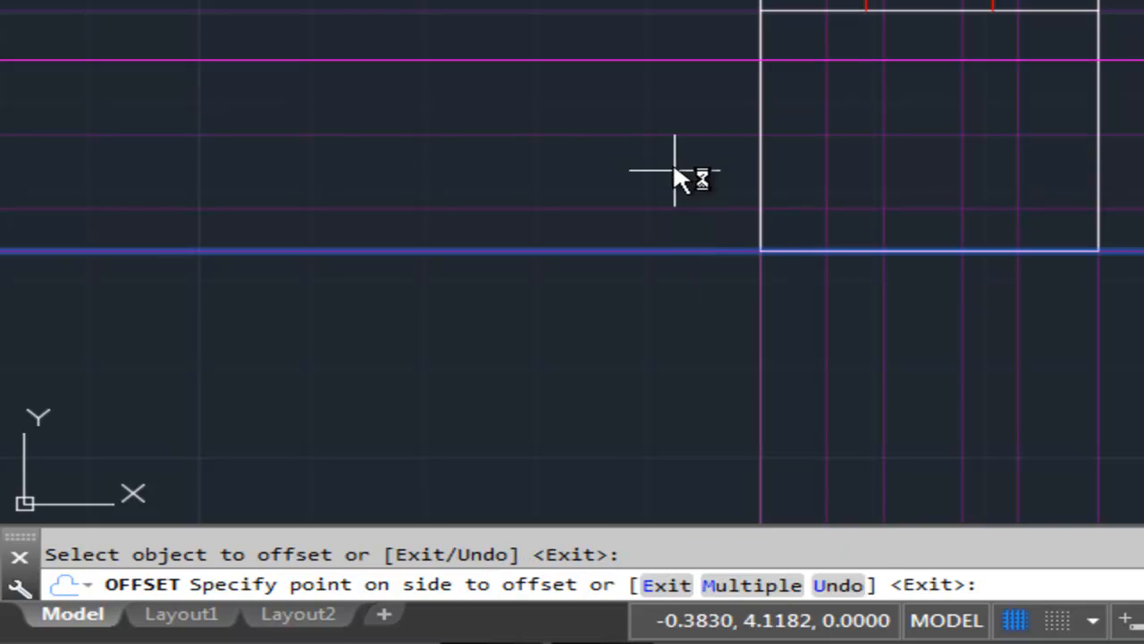
{"action": "left_click", "coordinate": [653, 76]}
{"action": "key", "text": "Escape"}
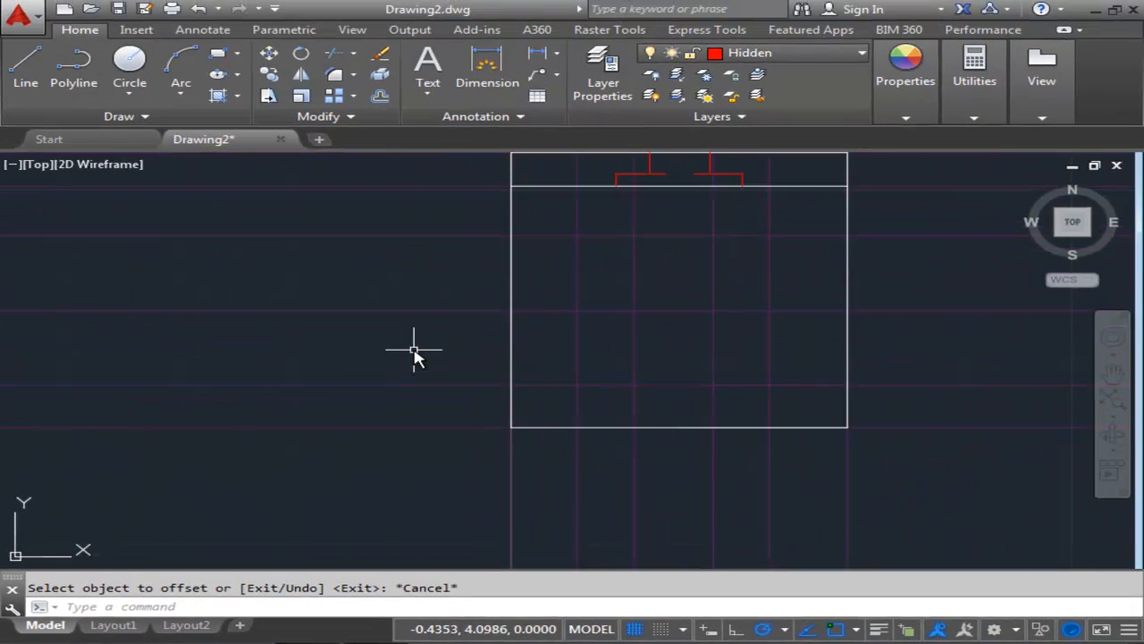
{"action": "middle_click_drag", "start_coordinate": [413, 352], "coordinate": [309, 344]}
{"action": "scroll", "coordinate": [450, 347], "scroll_direction": "up", "scroll_amount": 3}
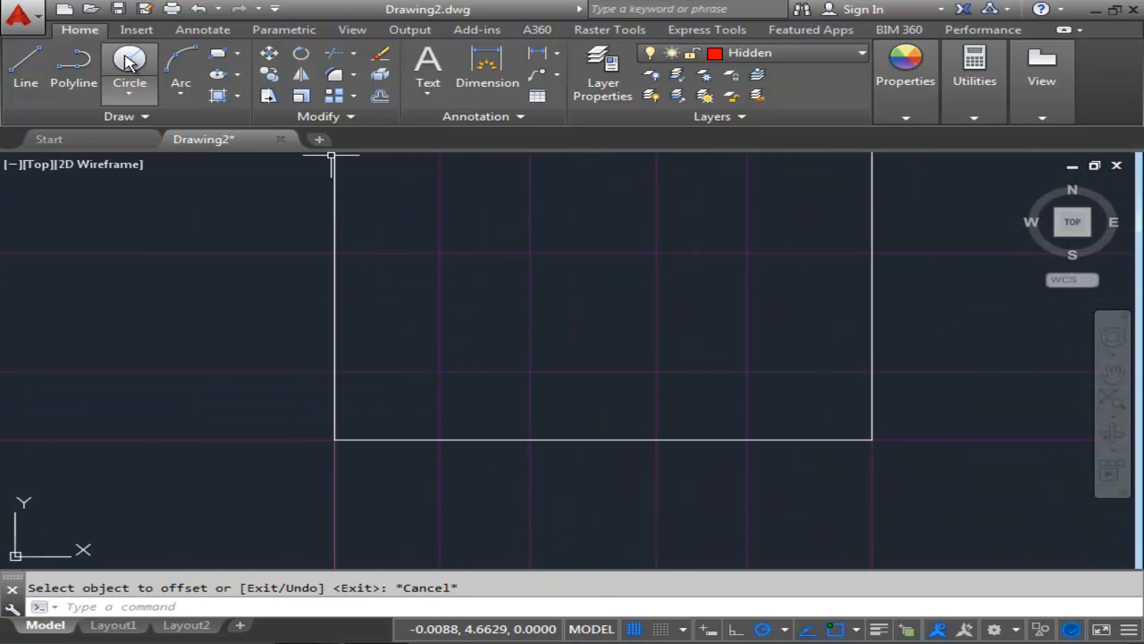
{"action": "left_click", "coordinate": [130, 60]}
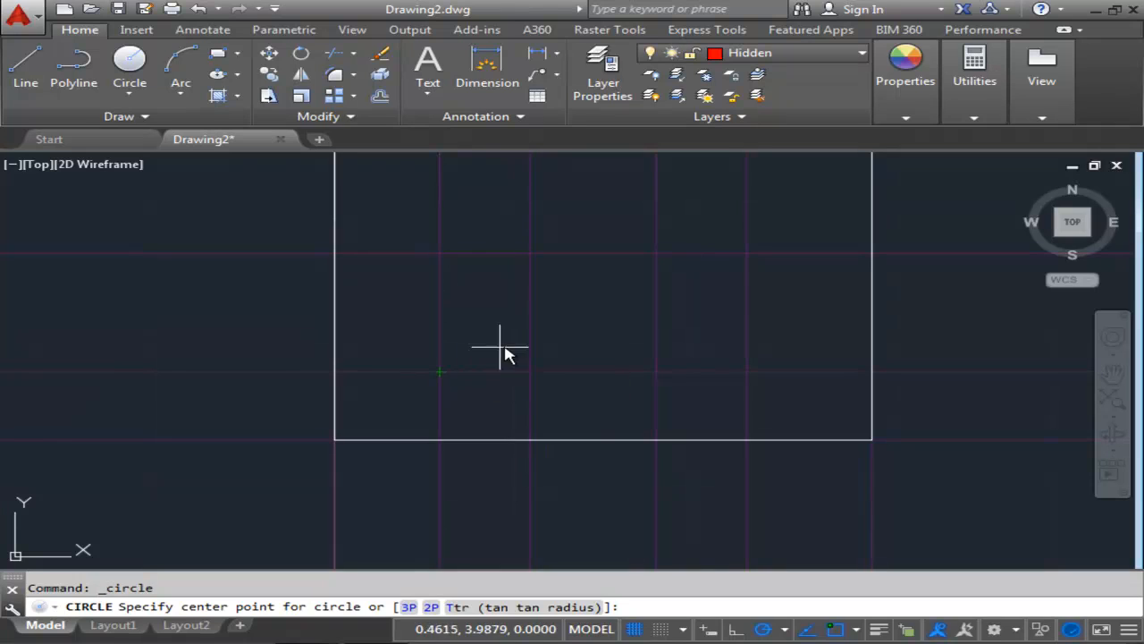
{"action": "mouse_move", "coordinate": [623, 358]}
{"action": "middle_mouse_down"}
{"action": "mouse_move", "coordinate": [582, 324]}
{"action": "mouse_move", "coordinate": [502, 327]}
{"action": "middle_mouse_up"}
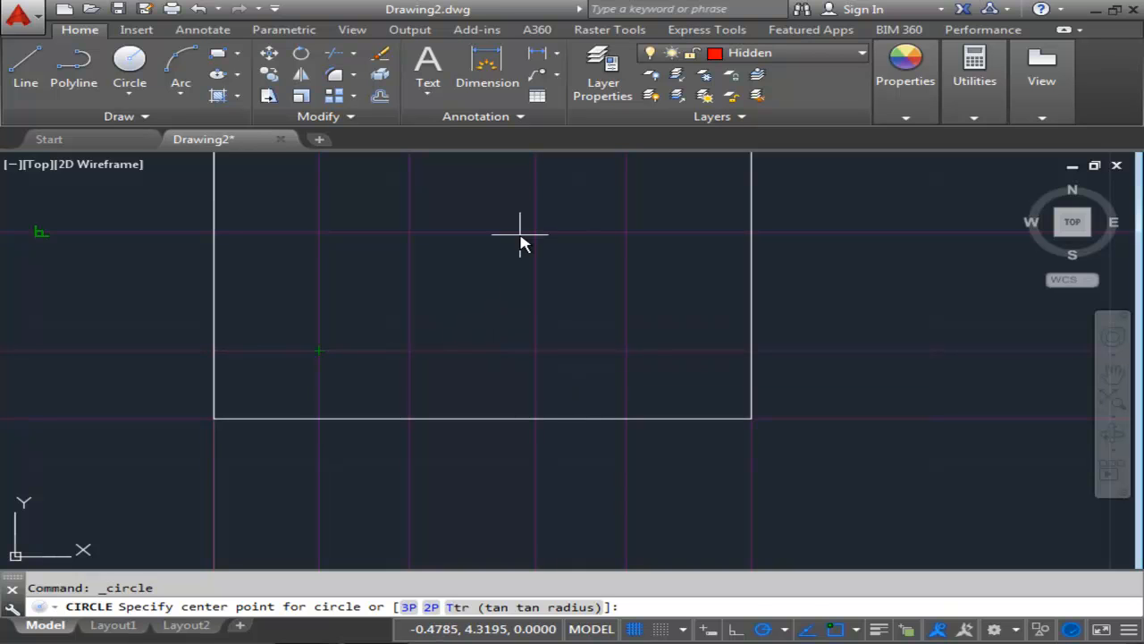
{"action": "left_click", "coordinate": [537, 350]}
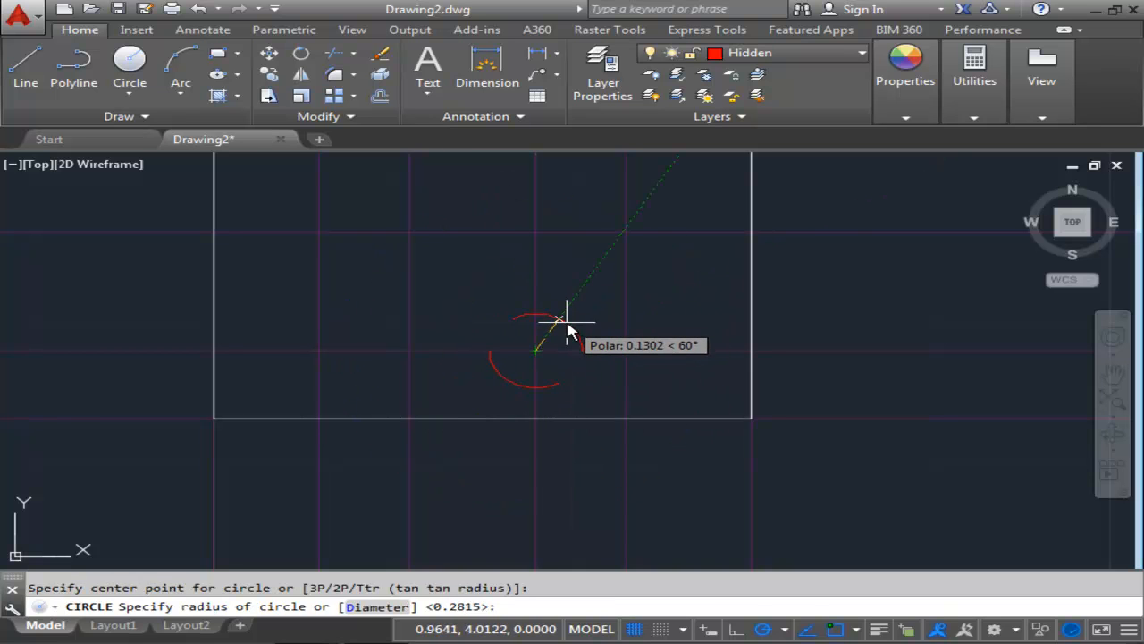
{"action": "key", "text": "Escape"}
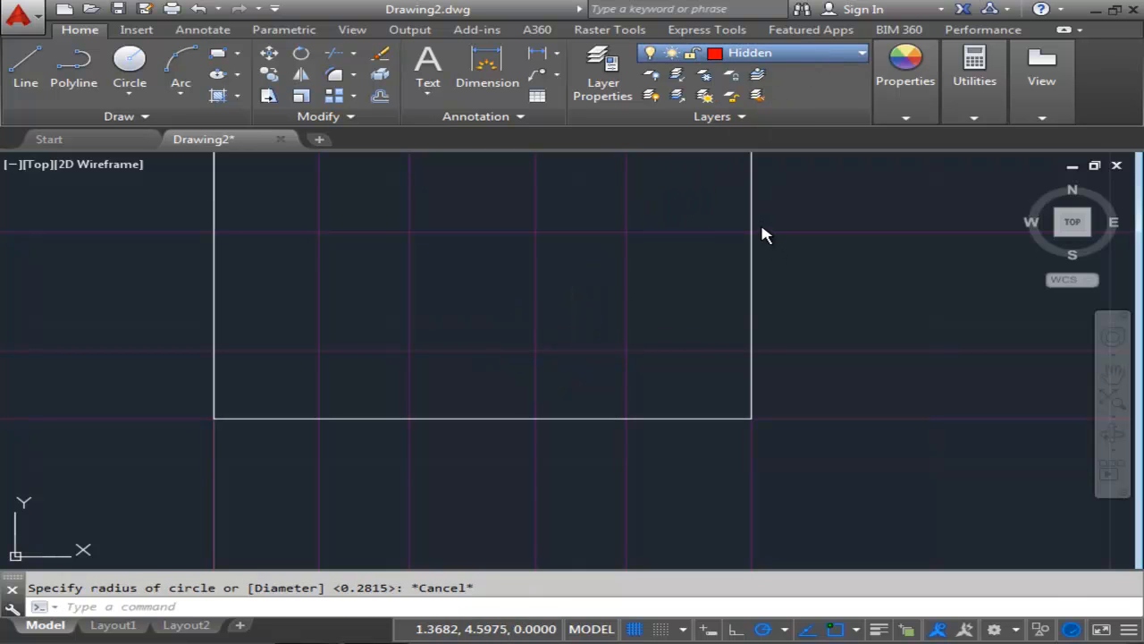
Draw two circles of radius .085 on the Object layer at the two construction-line intersections in the top view.
{"action": "left_click", "coordinate": [133, 71]}
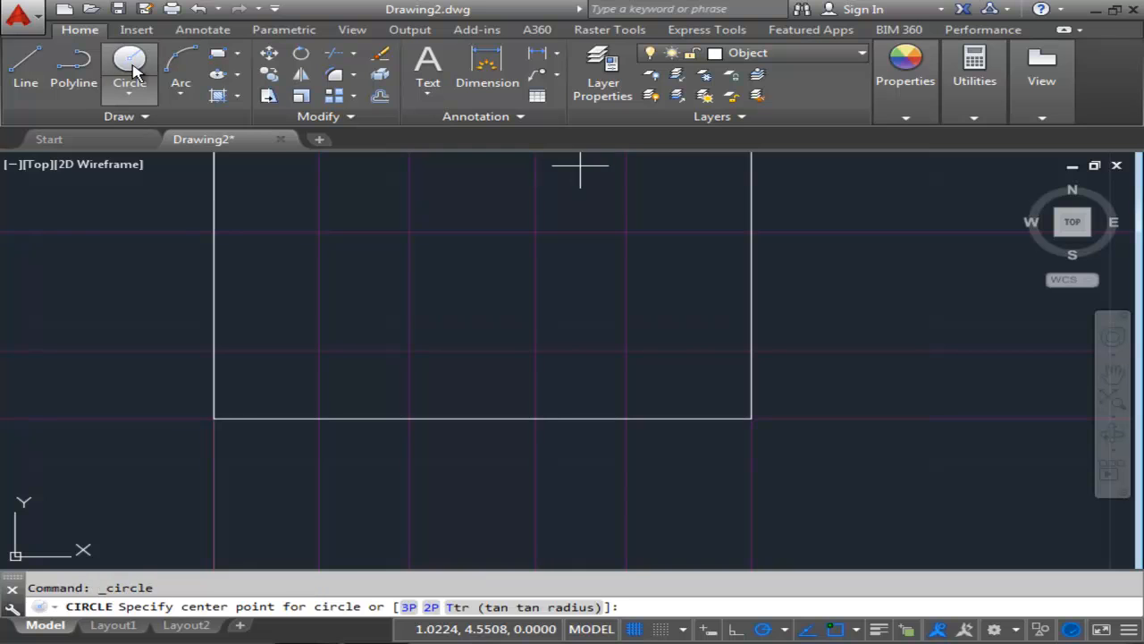
{"action": "left_click", "coordinate": [535, 351]}
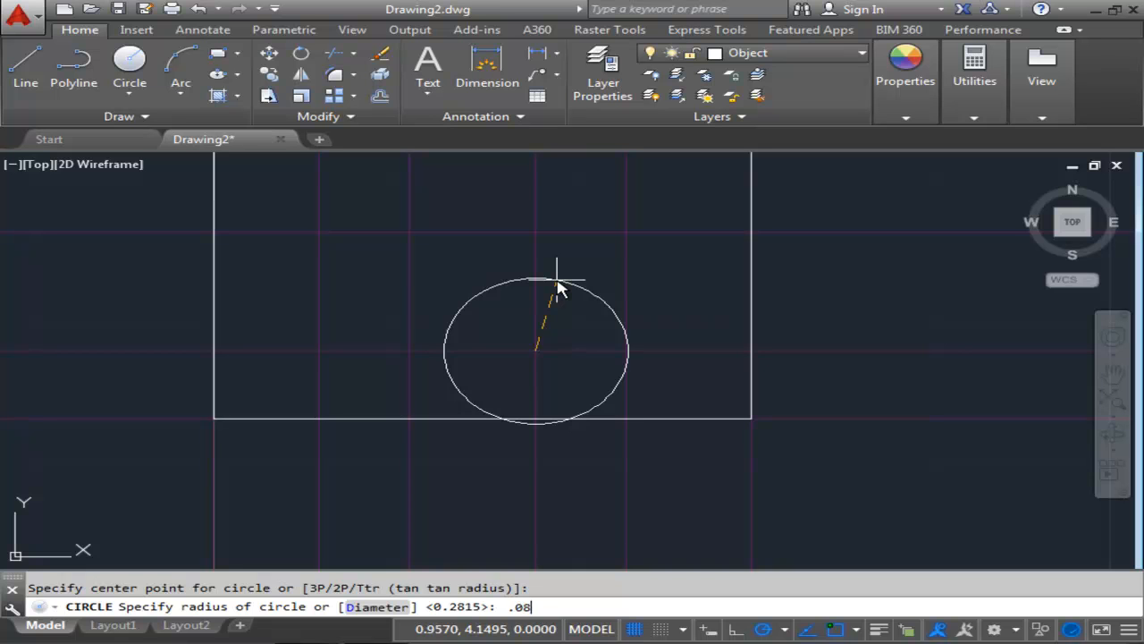
{"action": "key", "text": "Return"}
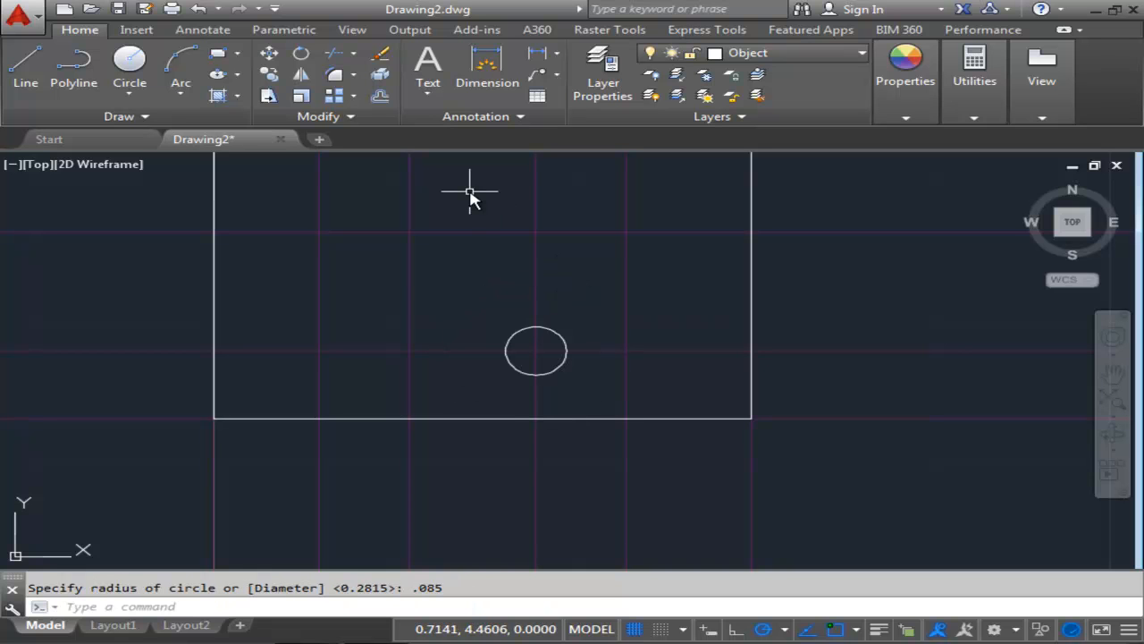
{"action": "key", "text": "Return"}
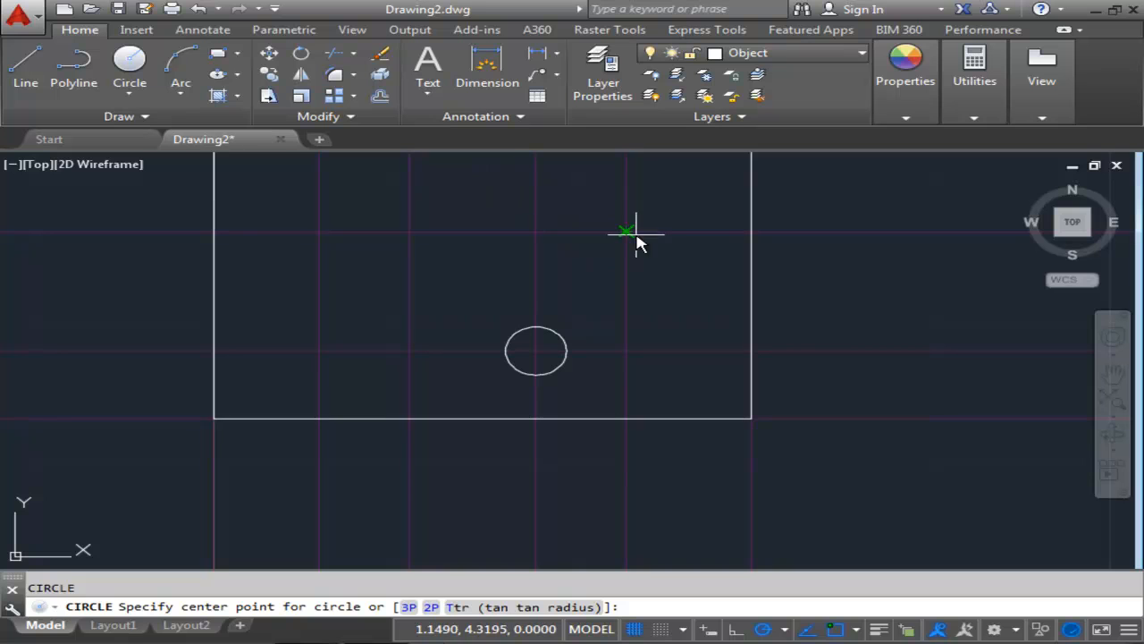
{"action": "left_click", "coordinate": [625, 351]}
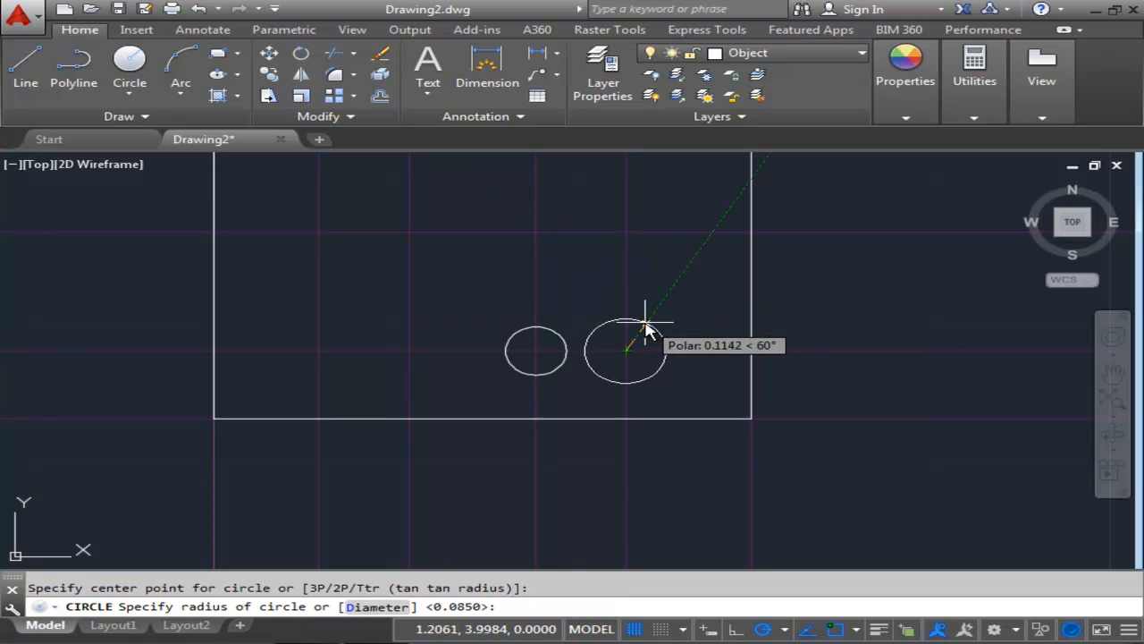
{"action": "key", "text": "Return"}
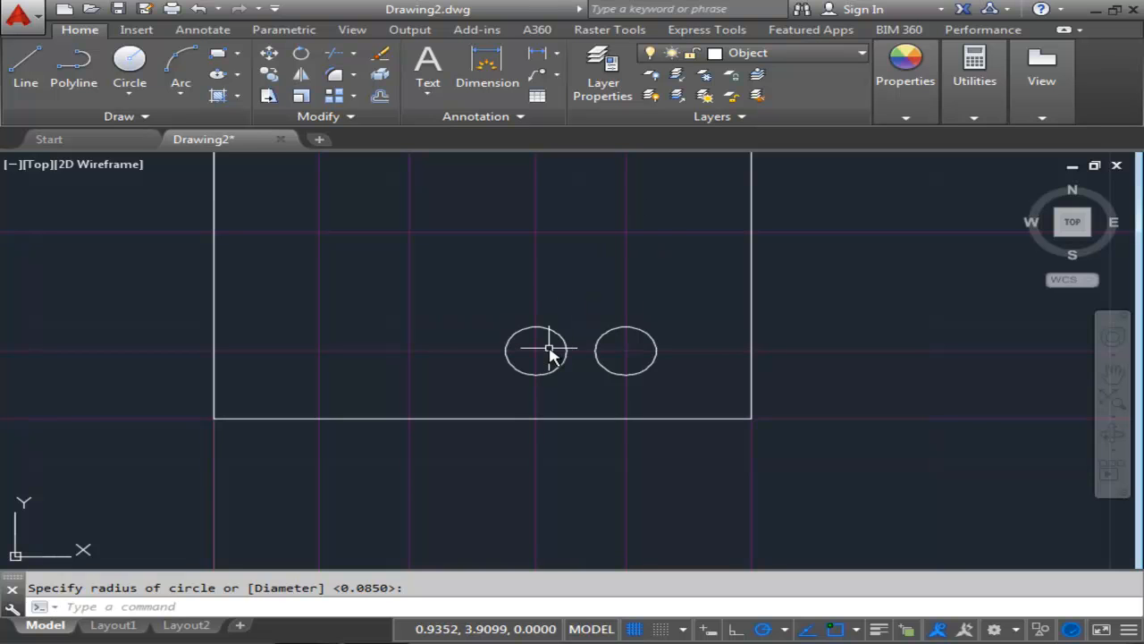
Draw lines joining the tops of the two circles and the bottoms of the two circles.
{"action": "scroll", "coordinate": [556, 362], "scroll_direction": "up", "scroll_amount": 2}
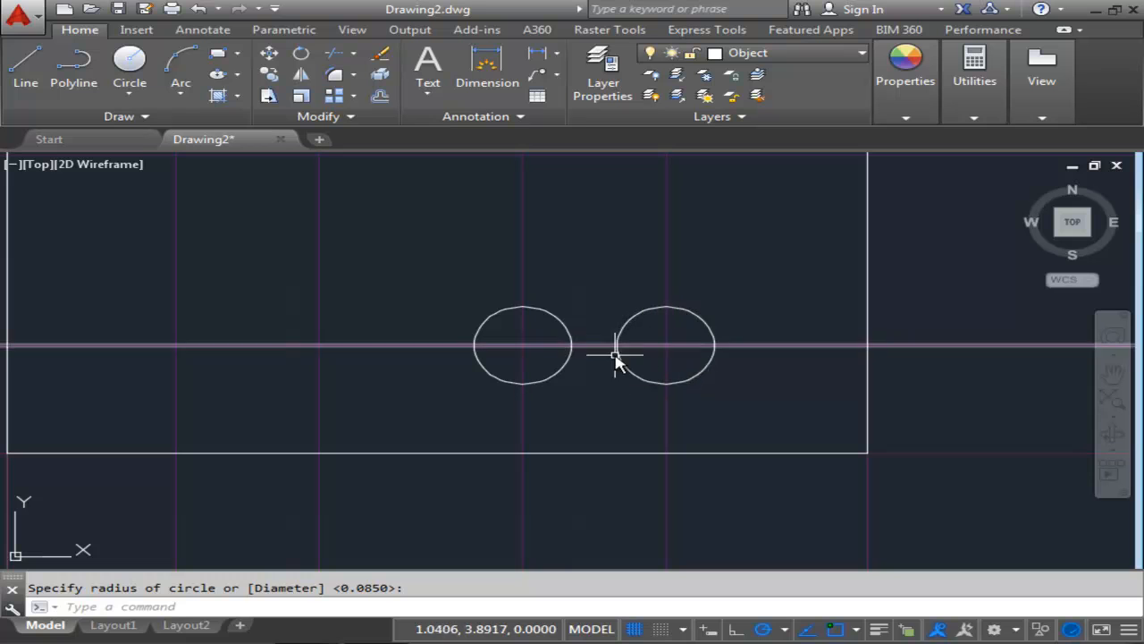
{"action": "left_click", "coordinate": [26, 62]}
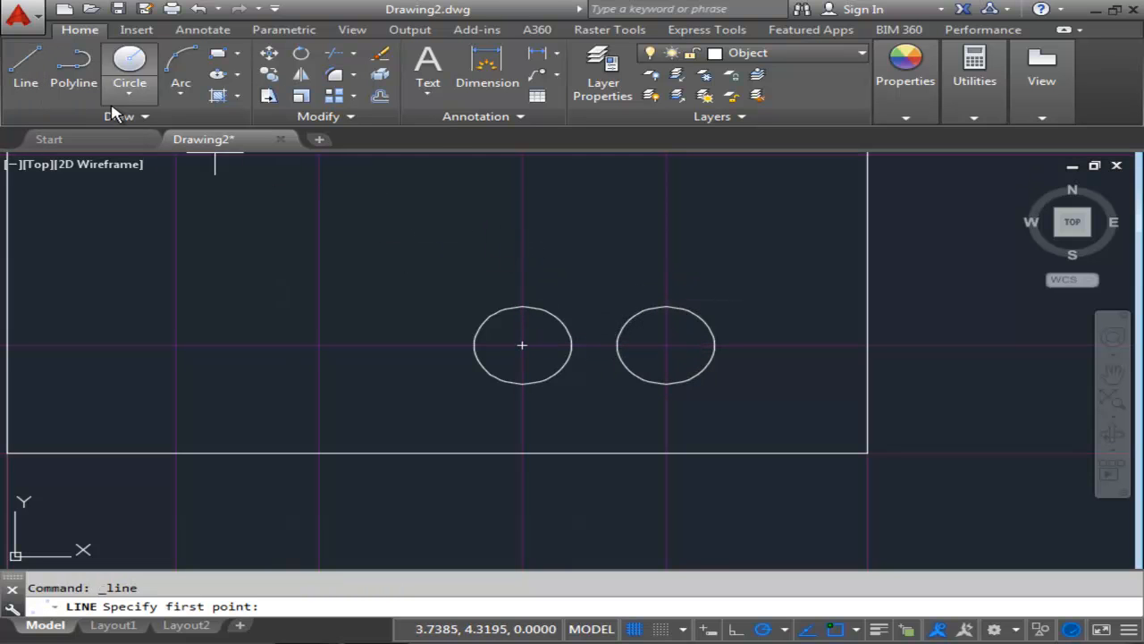
{"action": "left_click", "coordinate": [26, 63]}
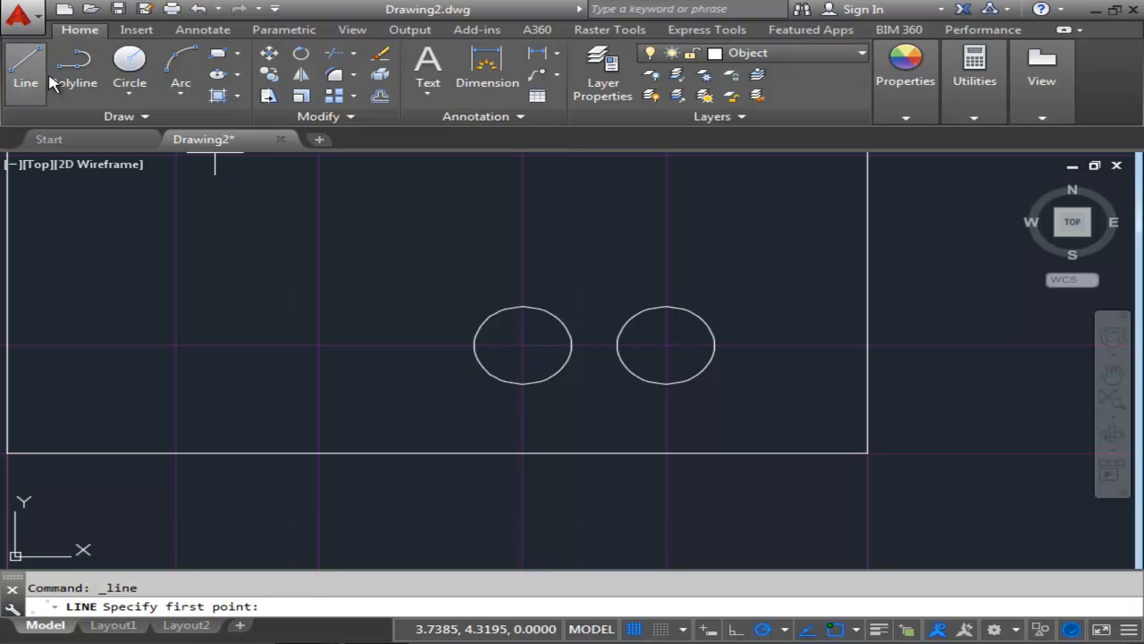
{"action": "left_click", "coordinate": [523, 307]}
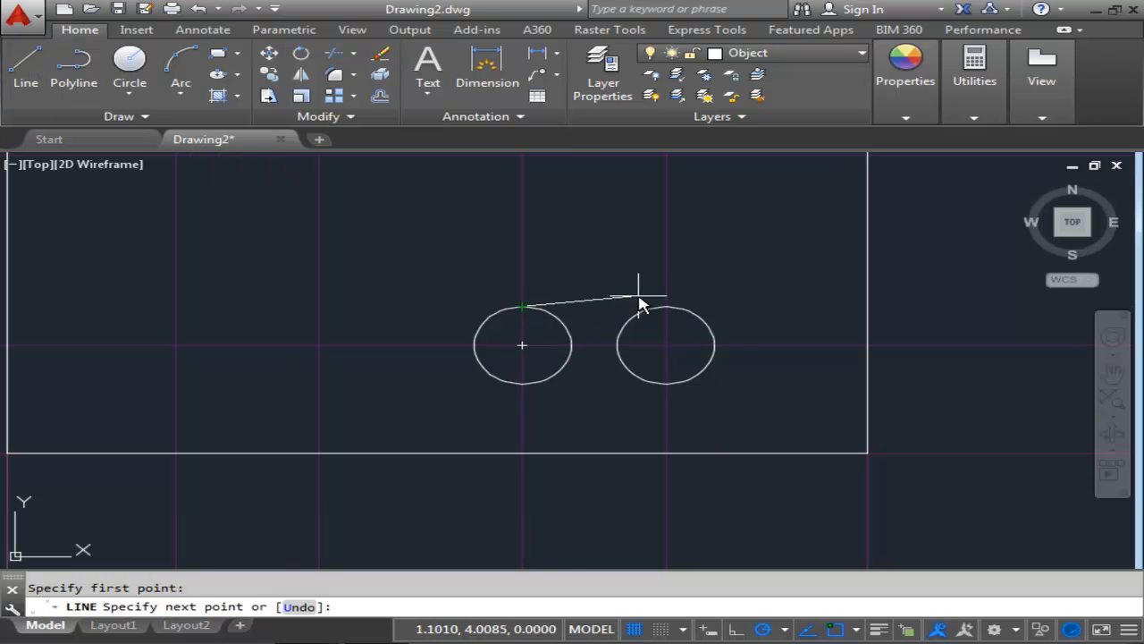
{"action": "left_click", "coordinate": [666, 308]}
{"action": "right_click", "coordinate": [668, 284]}
{"action": "left_click", "coordinate": [749, 299]}
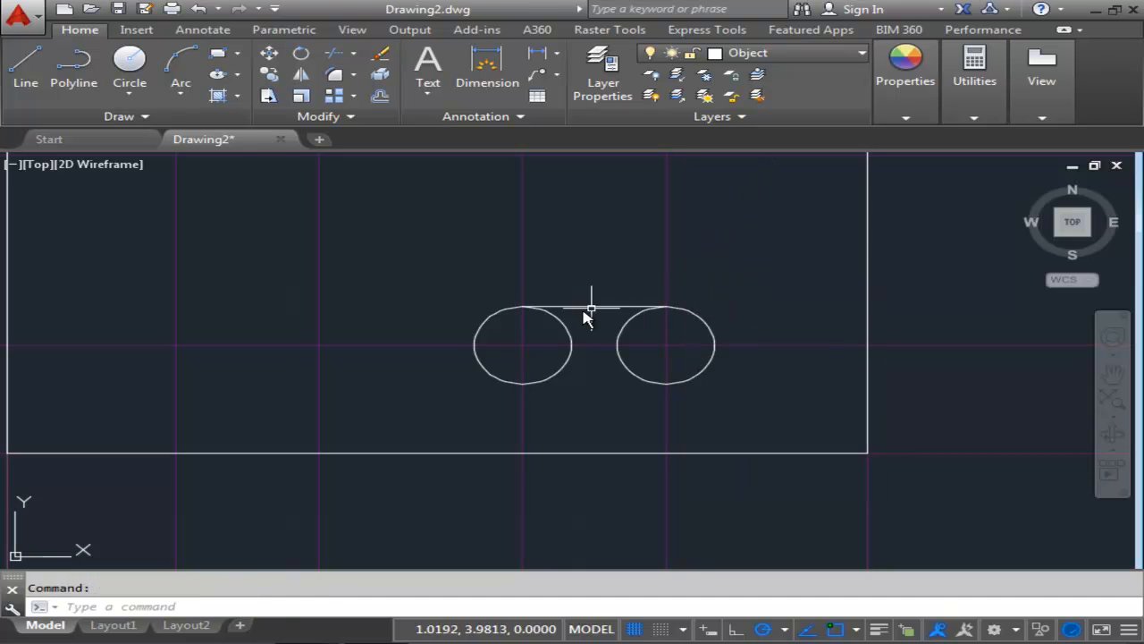
{"action": "left_click", "coordinate": [34, 77]}
{"action": "left_click", "coordinate": [528, 387]}
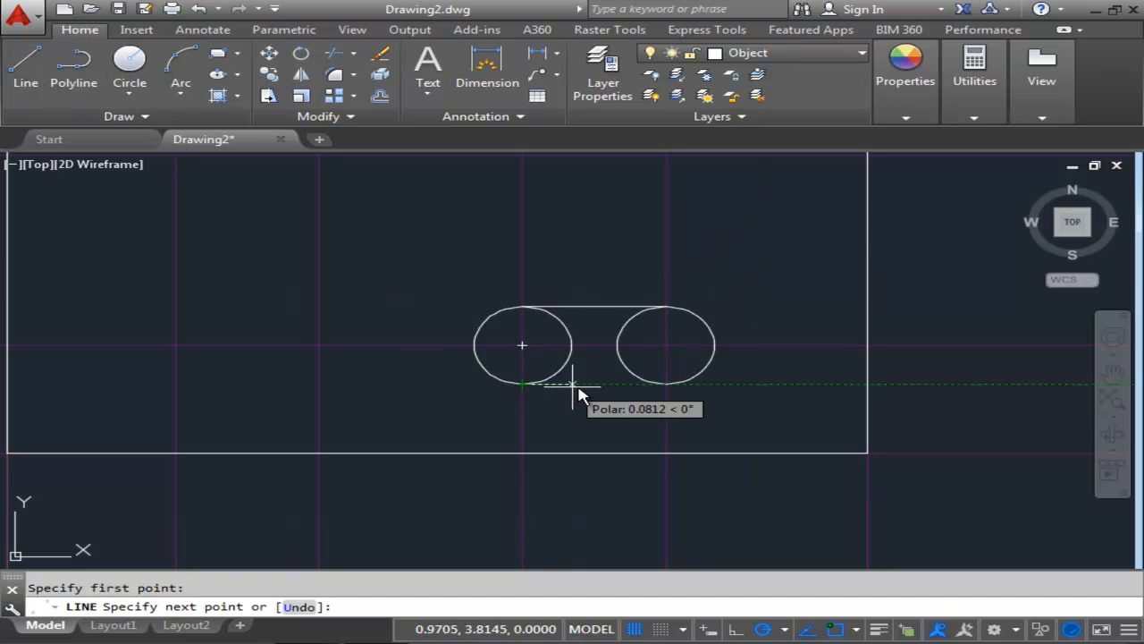
{"action": "left_click", "coordinate": [668, 390]}
{"action": "key", "text": "Escape"}
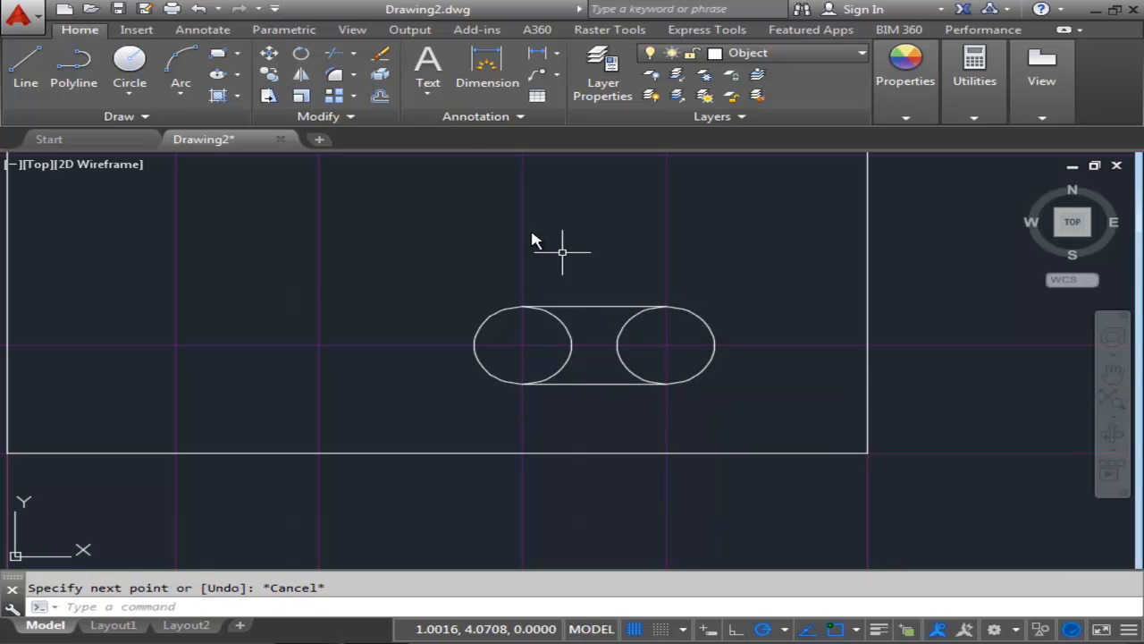
Trim the inner arcs of both circles so the shape becomes a closed slot.
{"action": "scroll", "coordinate": [522, 186], "scroll_direction": "down", "scroll_amount": 2}
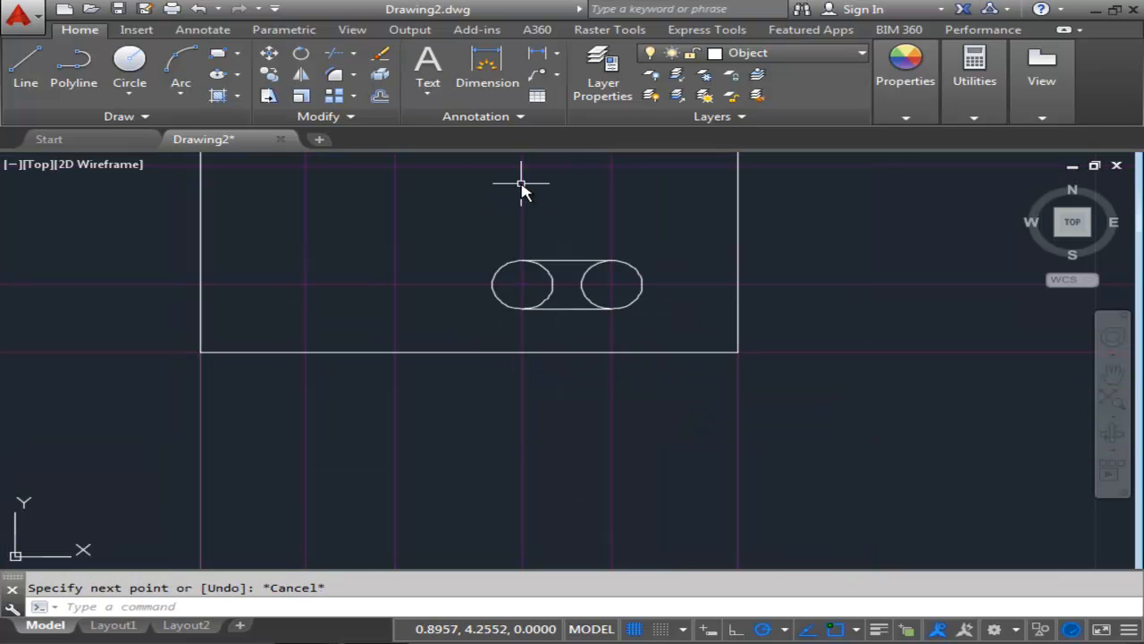
{"action": "key", "text": "Return"}
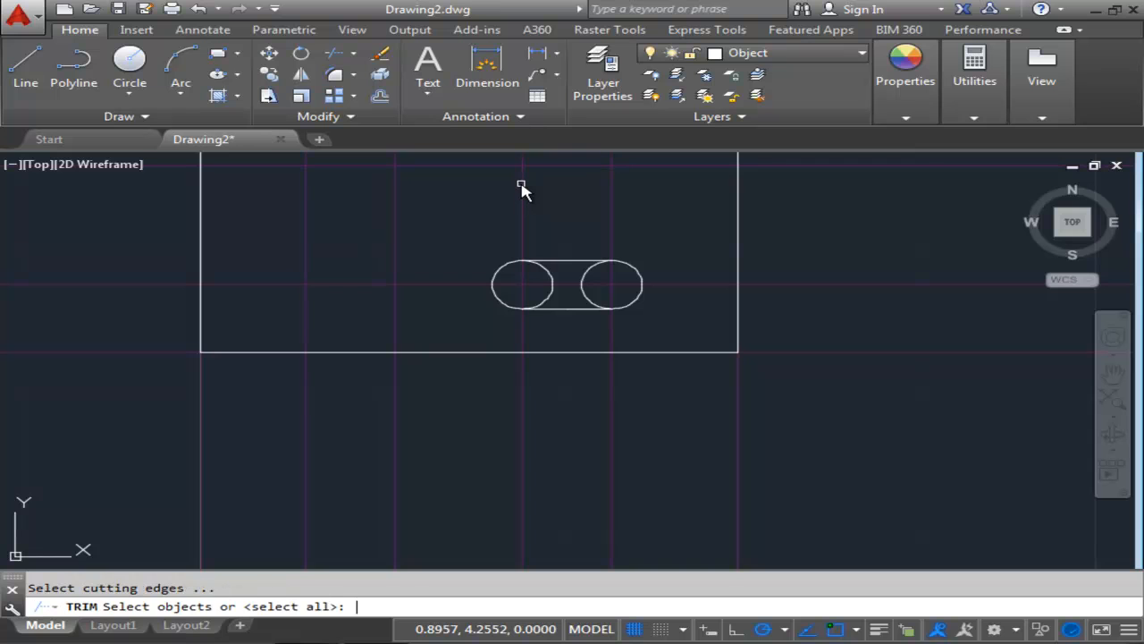
{"action": "key", "text": "Return"}
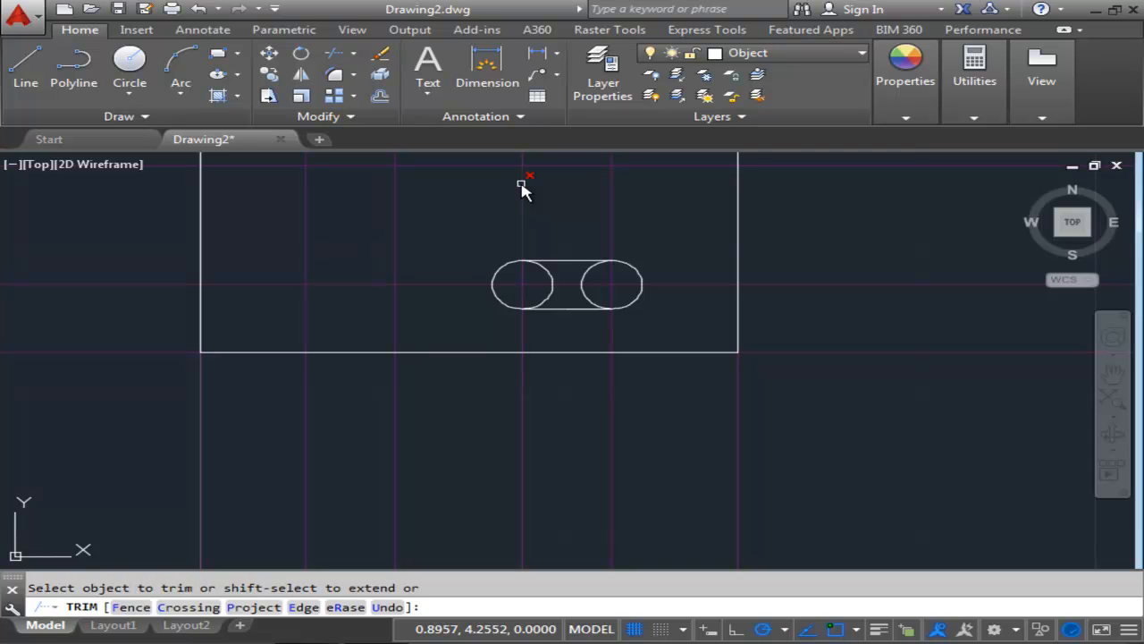
{"action": "left_click", "coordinate": [547, 272]}
{"action": "left_click", "coordinate": [549, 297]}
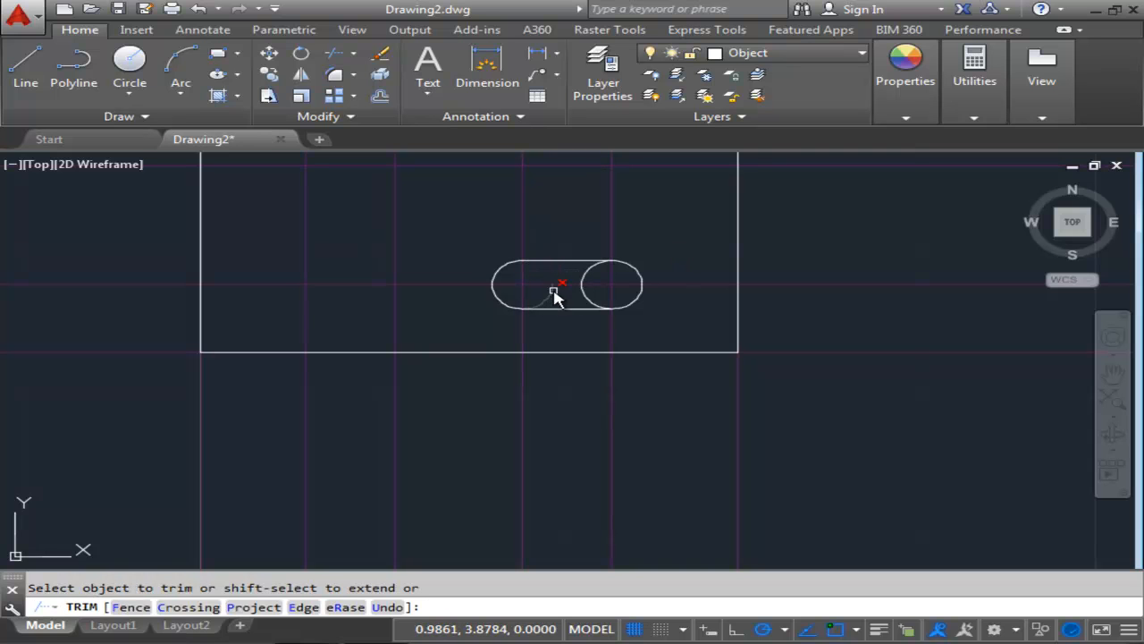
{"action": "left_click", "coordinate": [585, 299]}
{"action": "left_click", "coordinate": [587, 278]}
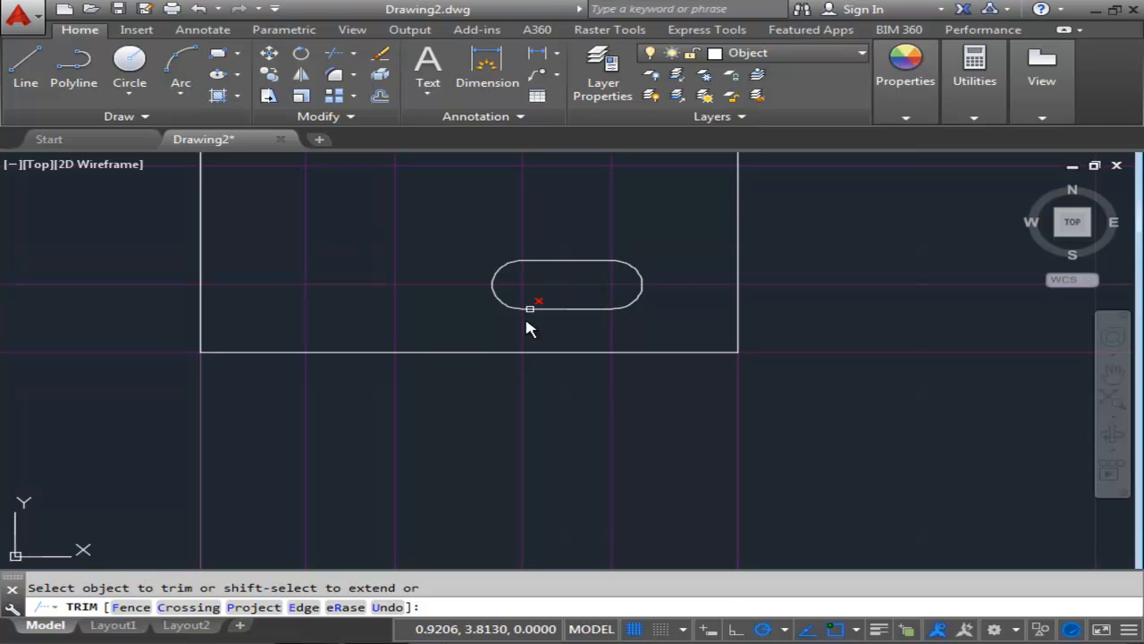
{"action": "key", "text": "Escape"}
Copy the slot straight upward onto the upper horizontal construction line.
{"action": "scroll", "coordinate": [626, 349], "scroll_direction": "down", "scroll_amount": 2}
{"action": "middle_click_drag", "start_coordinate": [631, 340], "coordinate": [620, 394]}
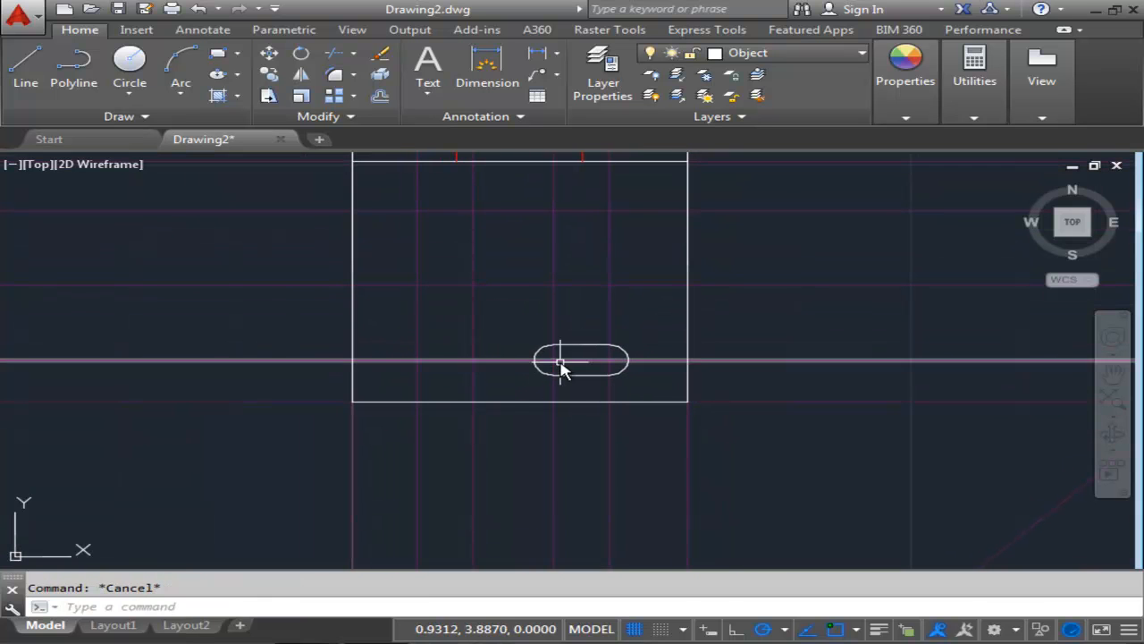
{"action": "left_click", "coordinate": [511, 330]}
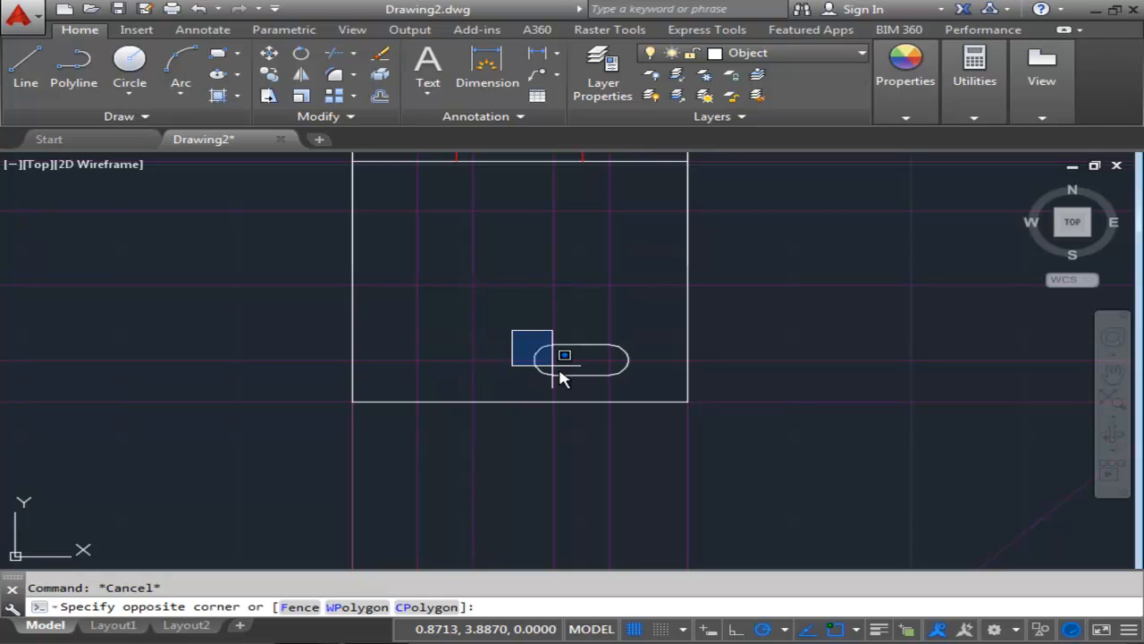
{"action": "left_click", "coordinate": [631, 391]}
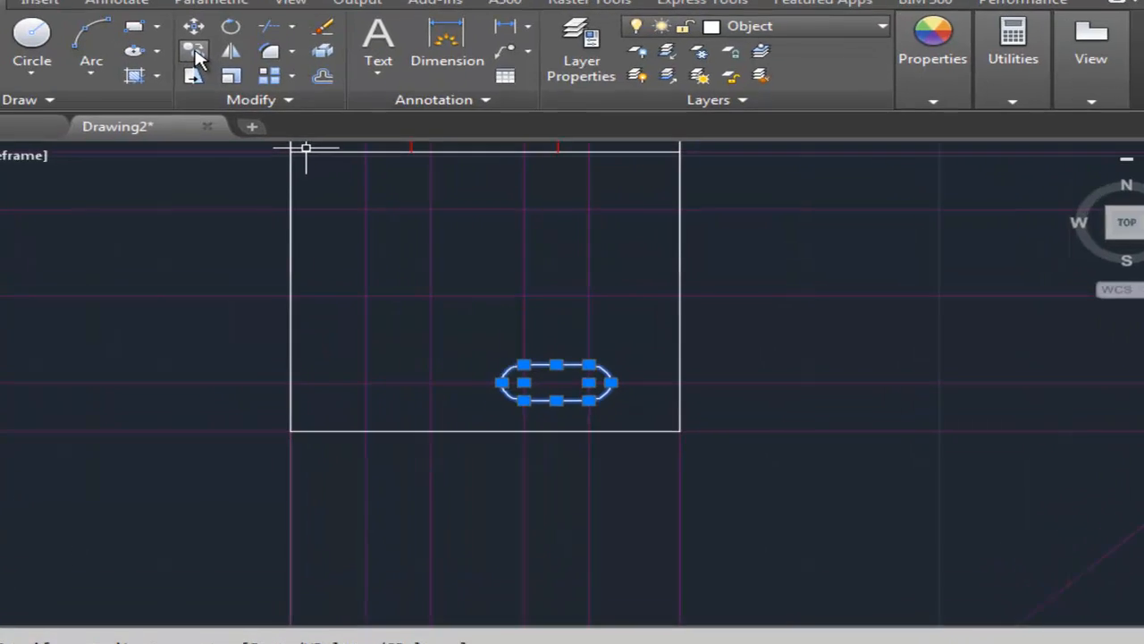
{"action": "left_click", "coordinate": [271, 75]}
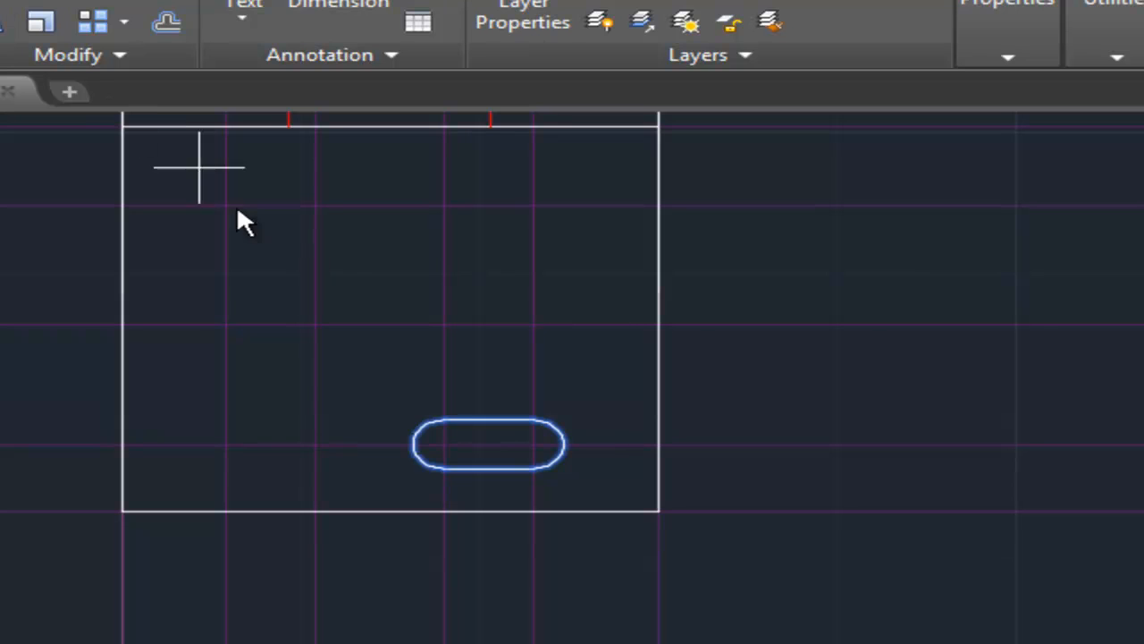
{"action": "left_click", "coordinate": [444, 445]}
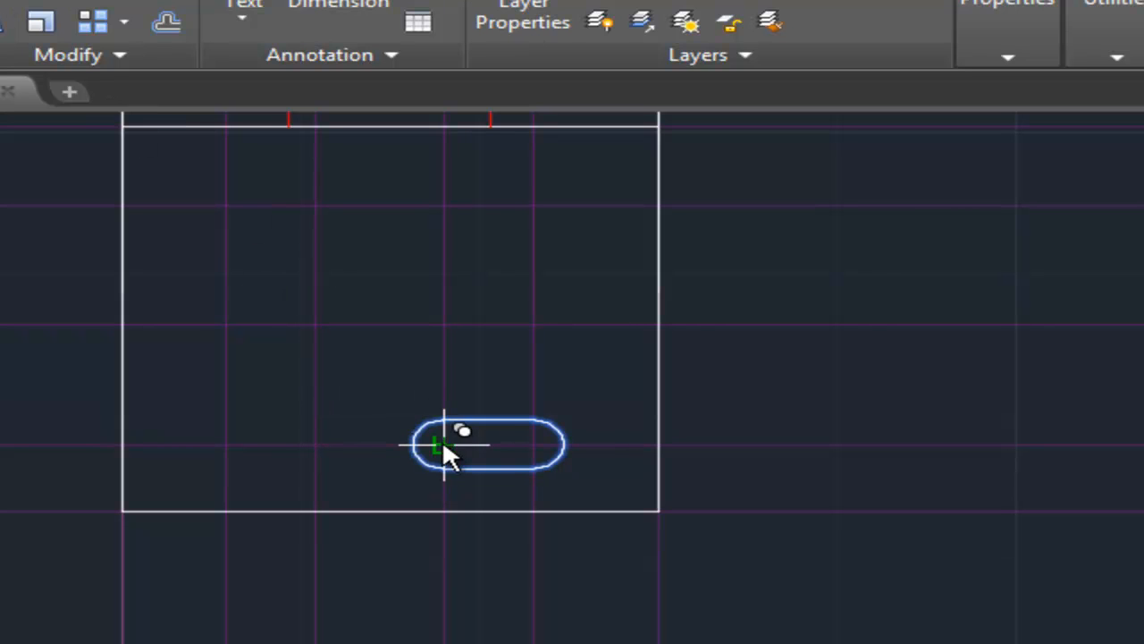
{"action": "left_click", "coordinate": [439, 199]}
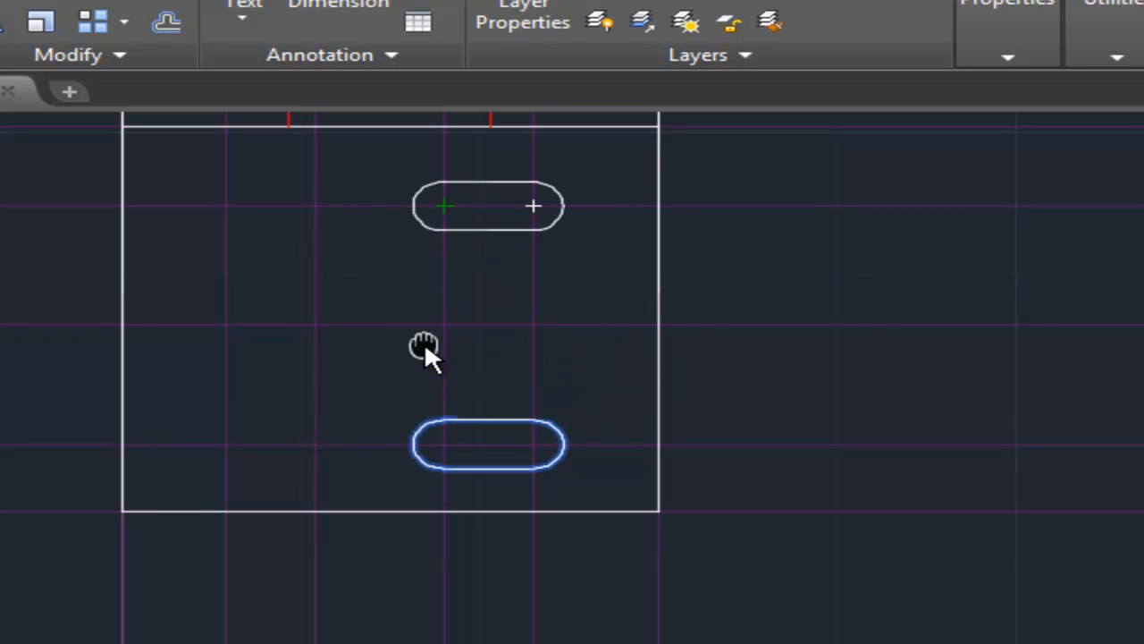
{"action": "middle_click_drag", "start_coordinate": [425, 341], "coordinate": [415, 359]}
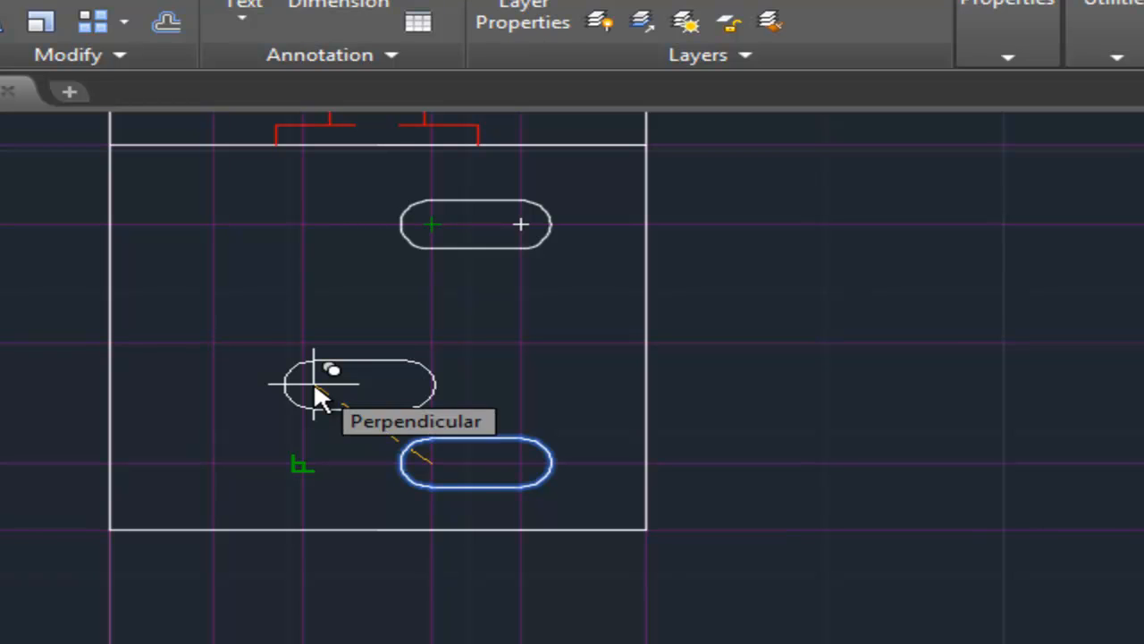
{"action": "key", "text": "Escape"}
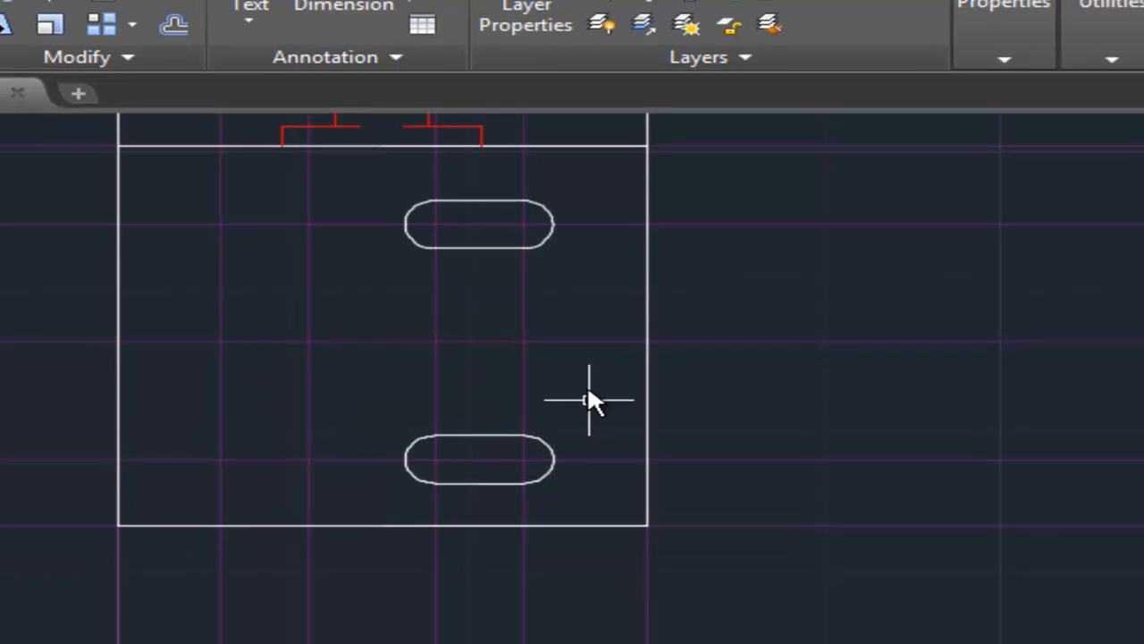
Draw two circles of .125 diameter at two neighbouring construction-line intersections on the left side of the top view.
{"action": "middle_click_drag", "start_coordinate": [587, 396], "coordinate": [603, 397]}
{"action": "scroll", "coordinate": [468, 338], "scroll_direction": "up", "scroll_amount": 3}
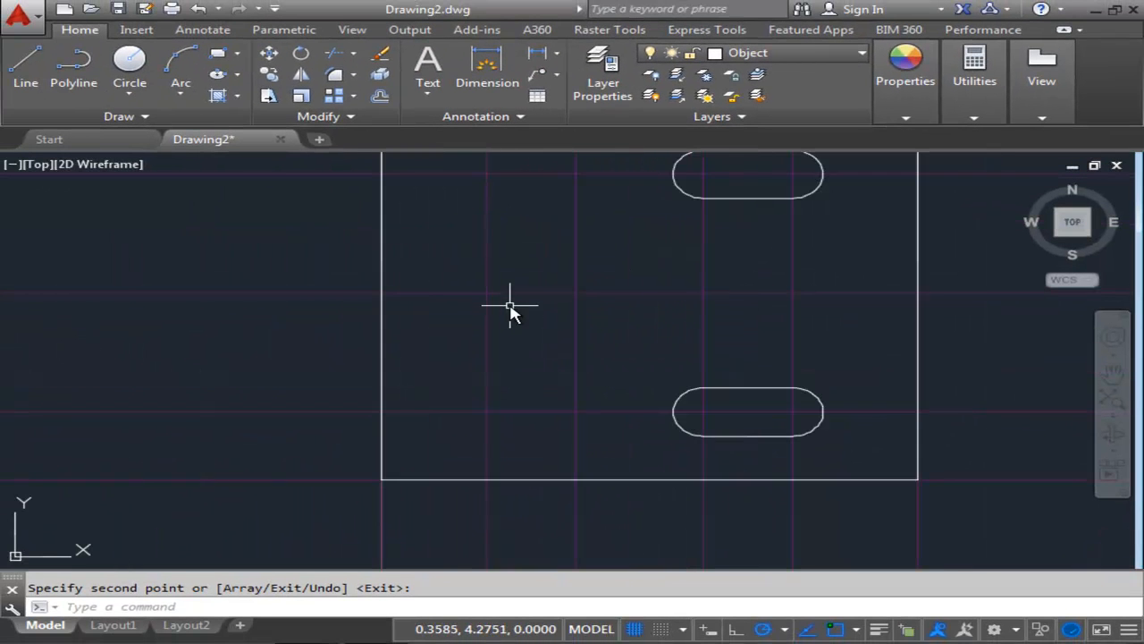
{"action": "left_click", "coordinate": [136, 94]}
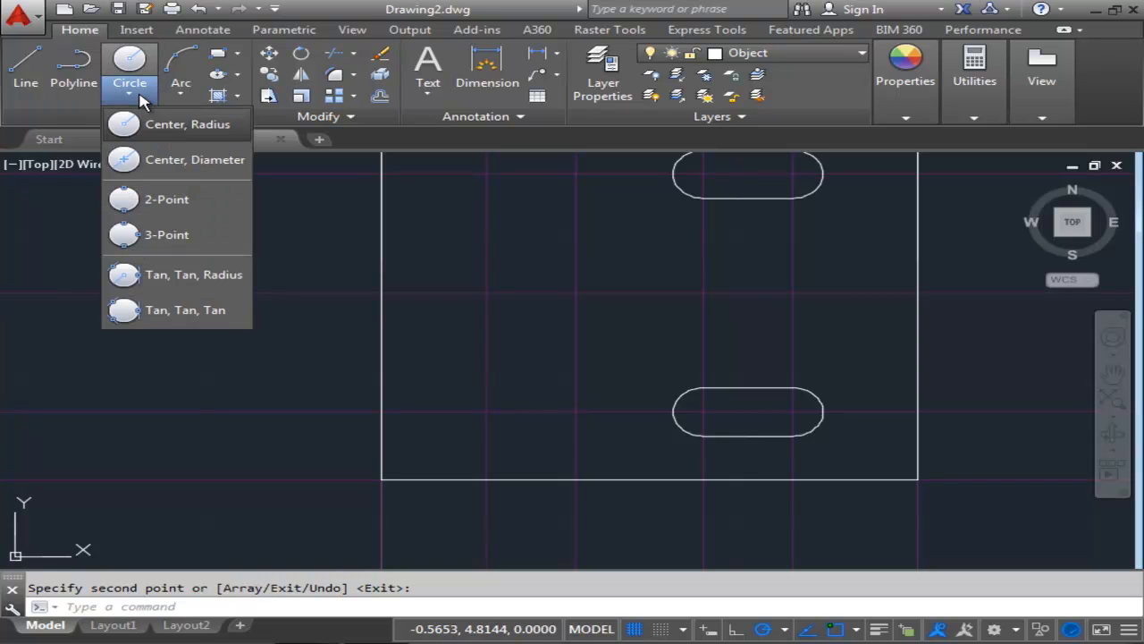
{"action": "left_click", "coordinate": [185, 163]}
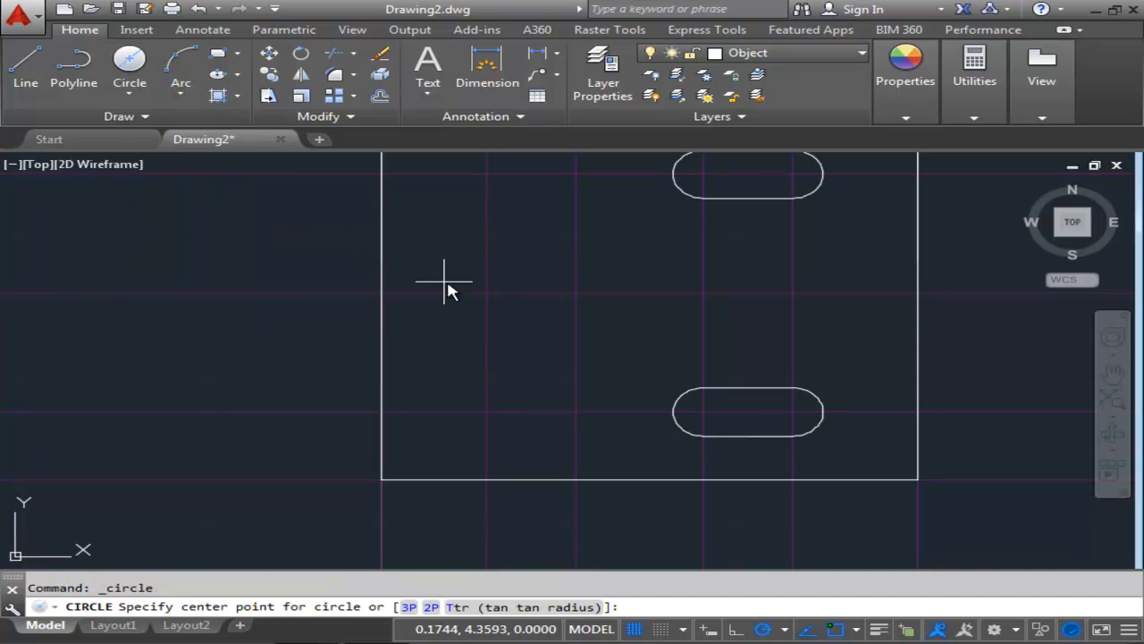
{"action": "left_click", "coordinate": [487, 292]}
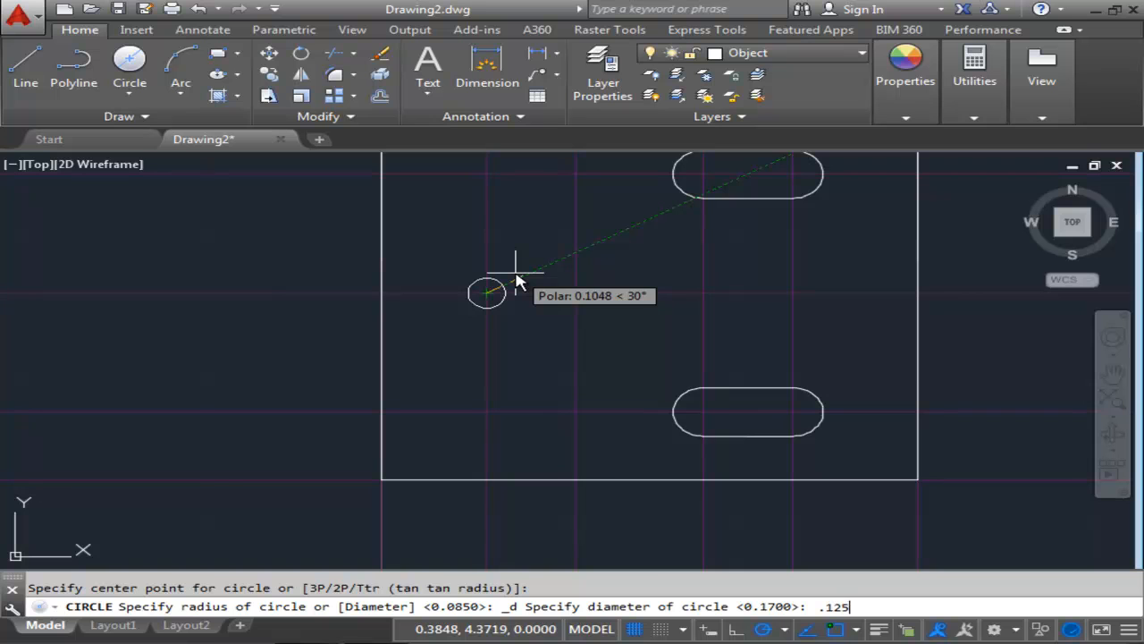
{"action": "key", "text": "Return"}
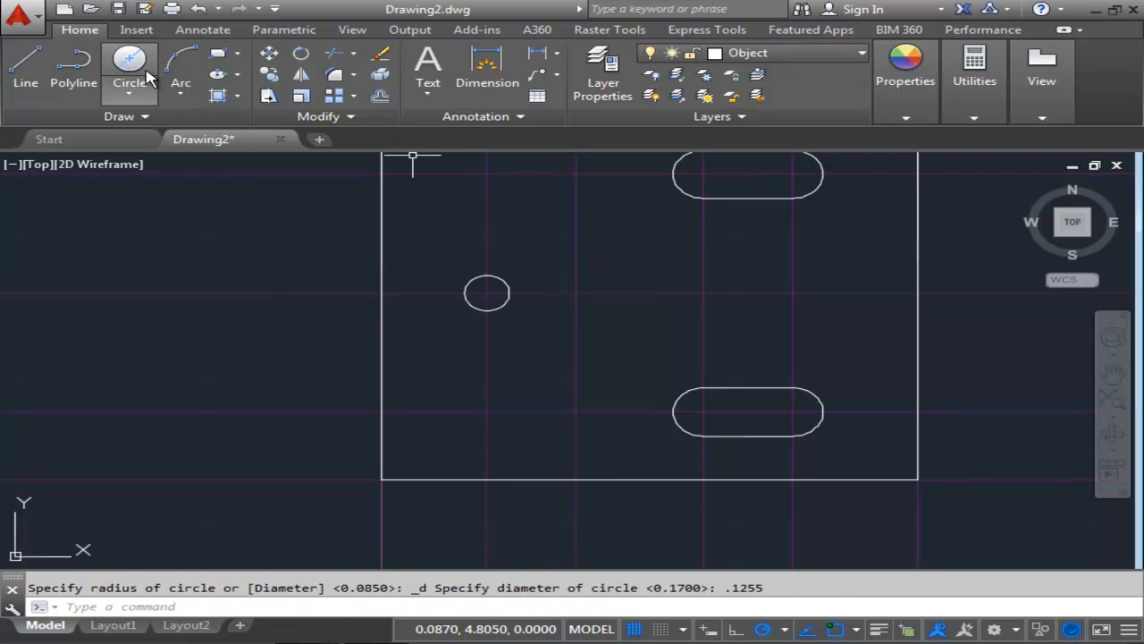
{"action": "left_click", "coordinate": [143, 77]}
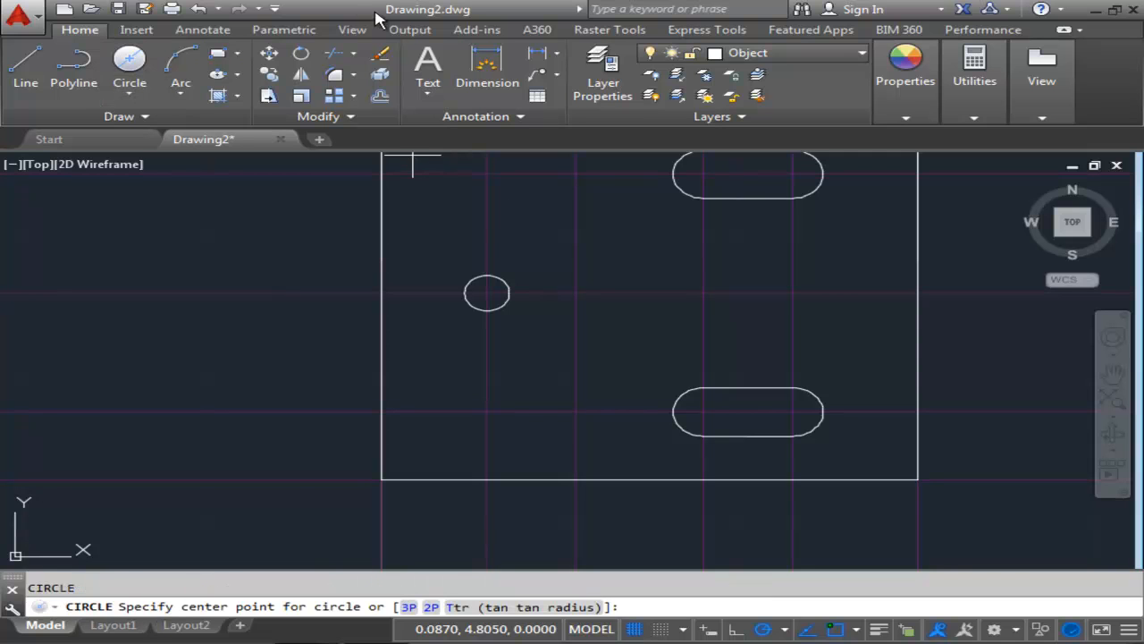
{"action": "left_click", "coordinate": [576, 294]}
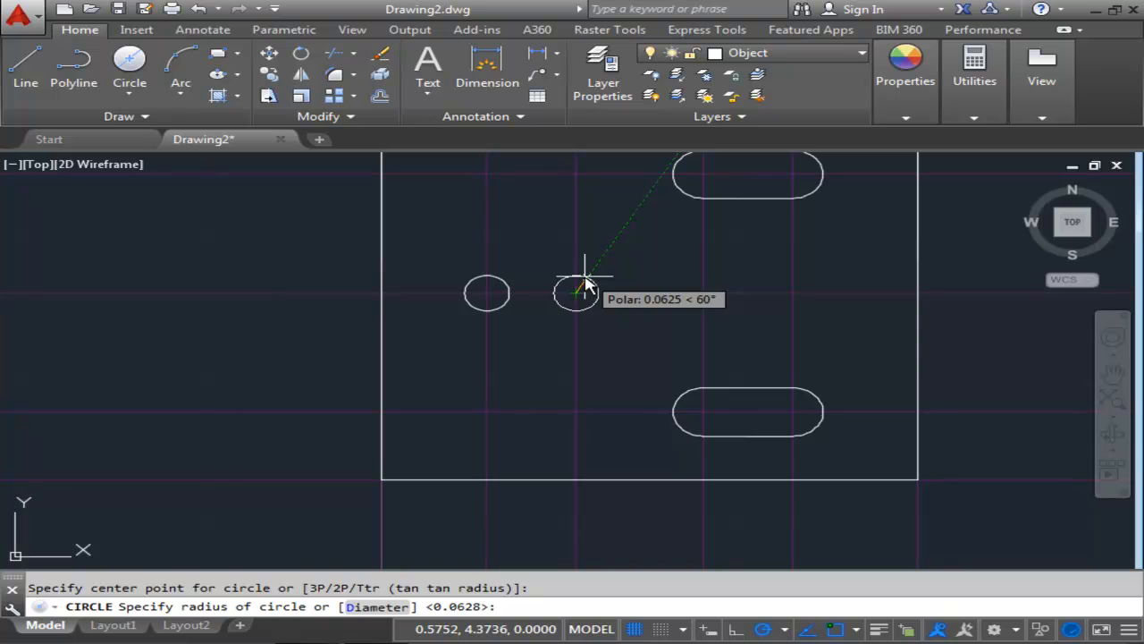
{"action": "left_click", "coordinate": [585, 286]}
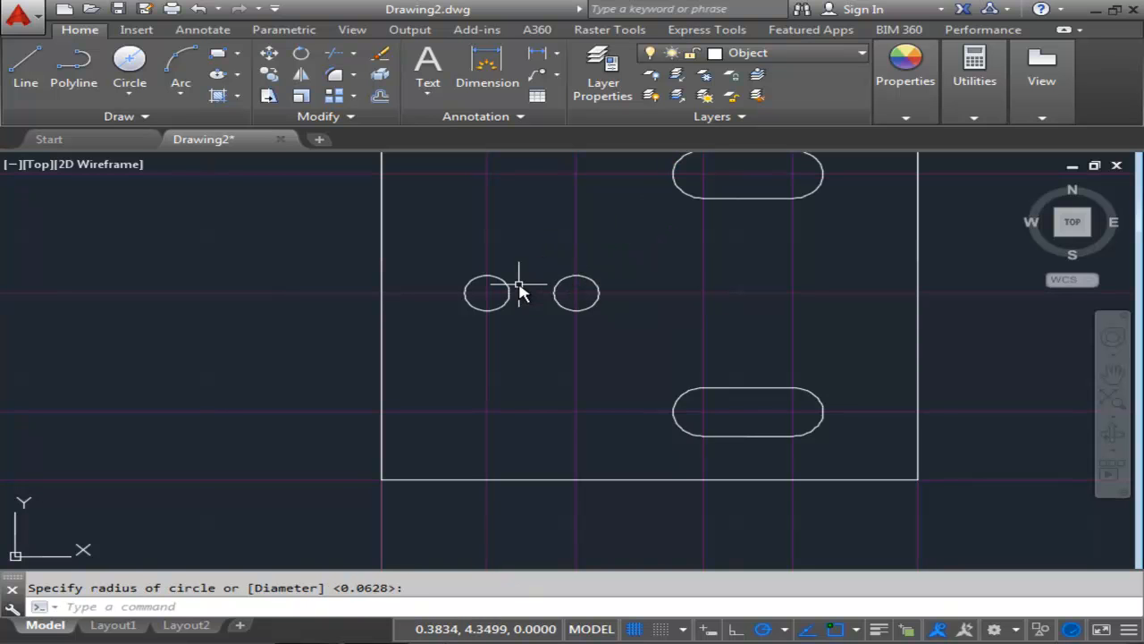
Draw lines joining the tops and the bottoms of the two small circles.
{"action": "left_click", "coordinate": [20, 72]}
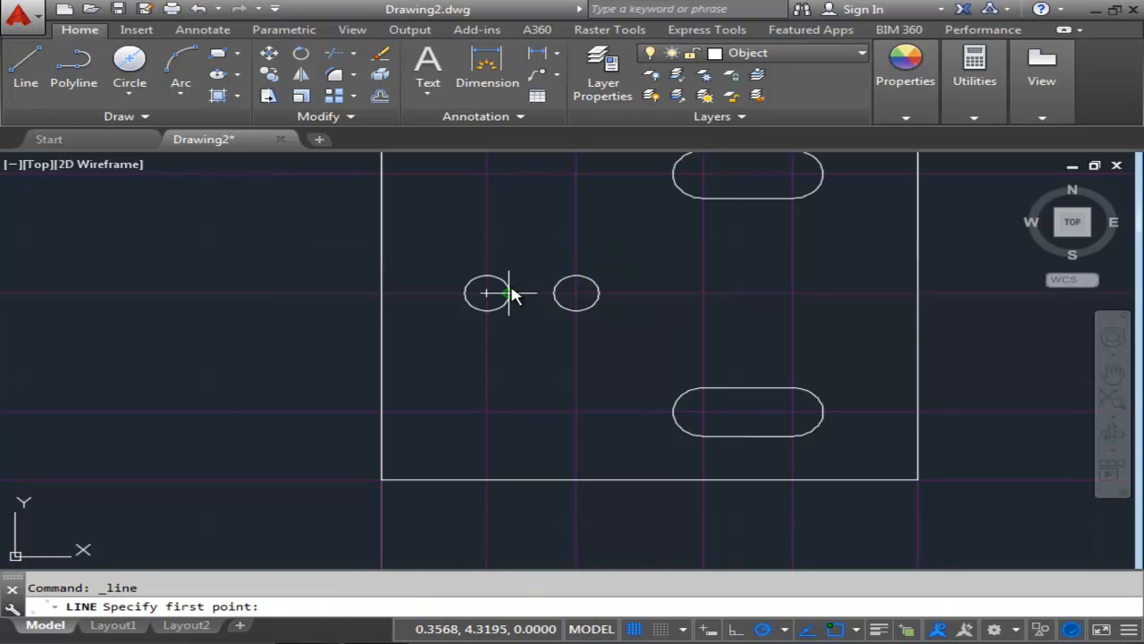
{"action": "left_click", "coordinate": [486, 274]}
{"action": "left_click", "coordinate": [576, 275]}
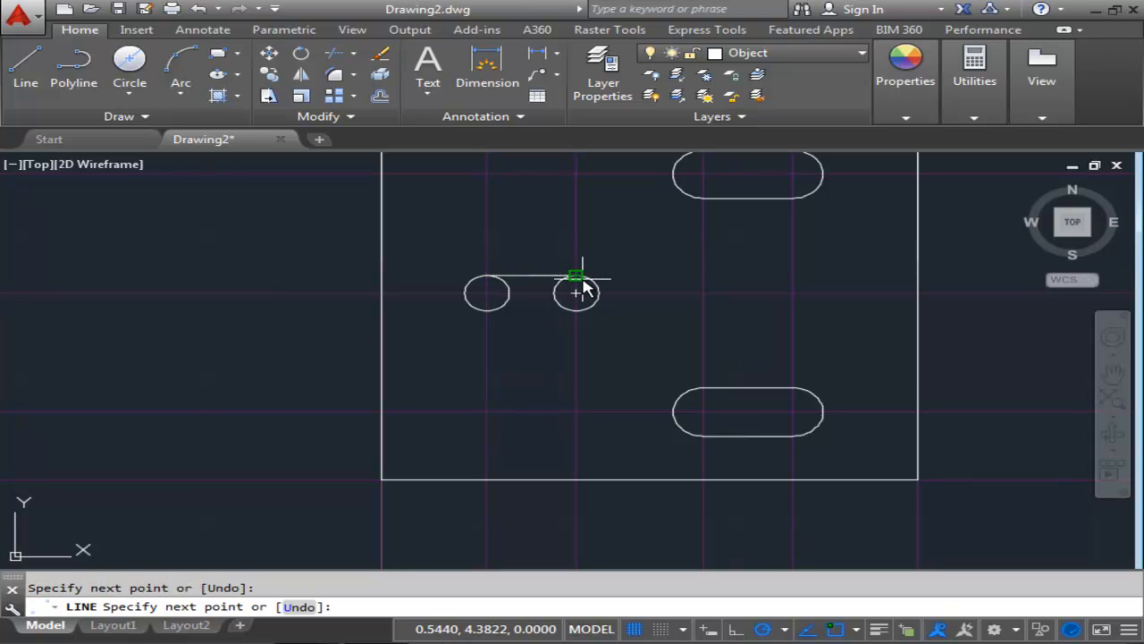
{"action": "key", "text": "Escape"}
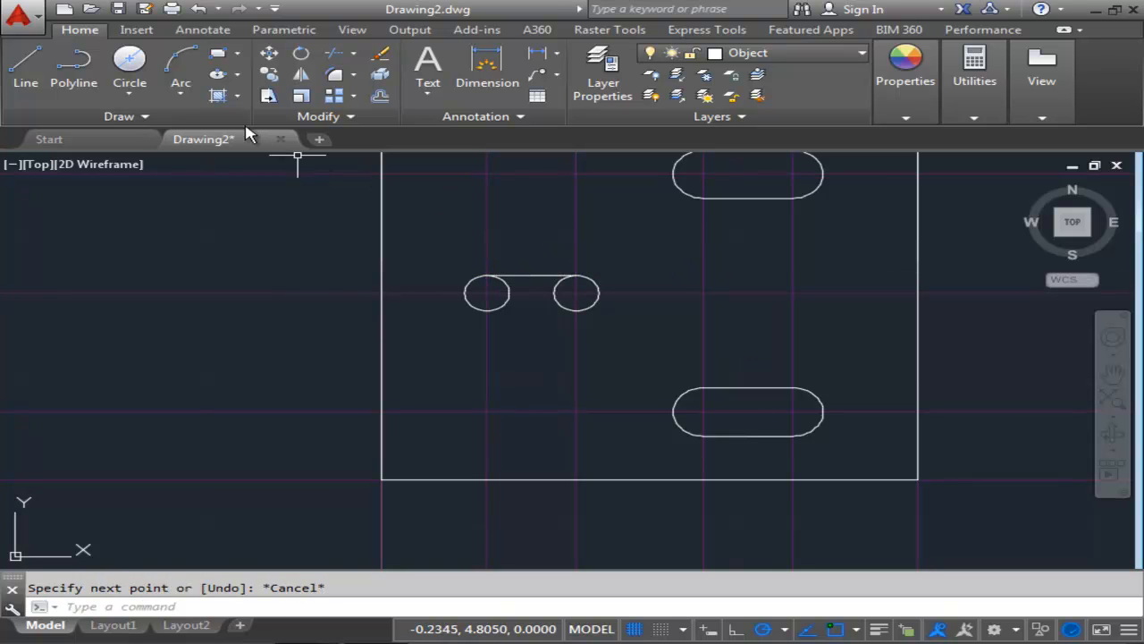
{"action": "left_click", "coordinate": [16, 73]}
{"action": "left_click", "coordinate": [485, 312]}
{"action": "left_click", "coordinate": [576, 313]}
{"action": "key", "text": "Escape"}
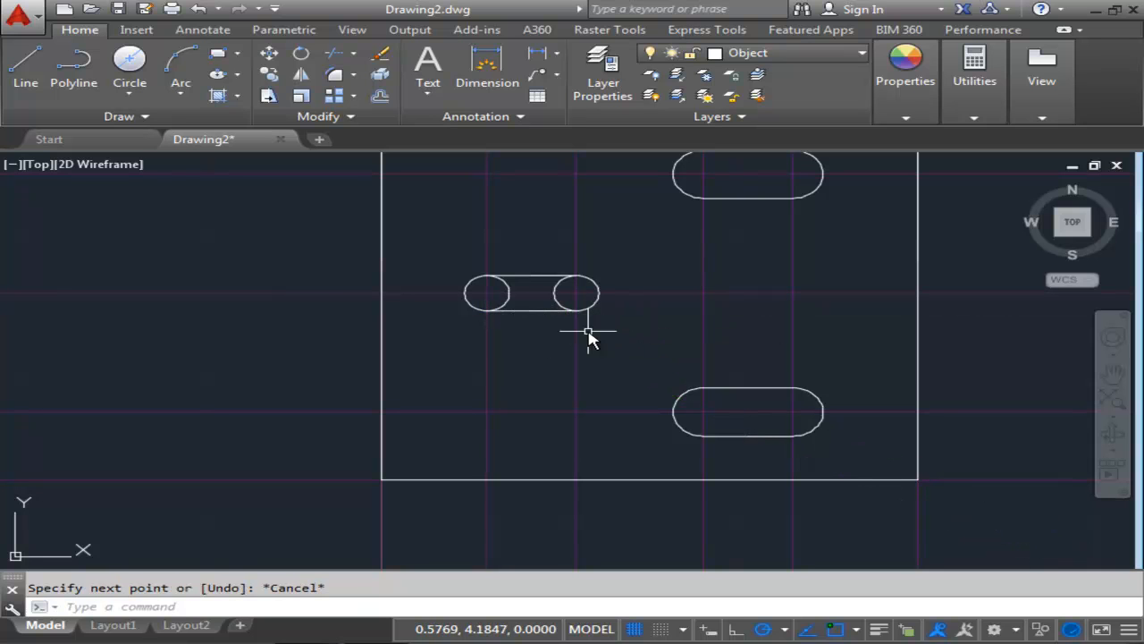
Trim the inner arcs of the two small circles to form a smaller closed slot.
{"action": "type", "text": "trim"}
{"action": "key", "text": "Return"}
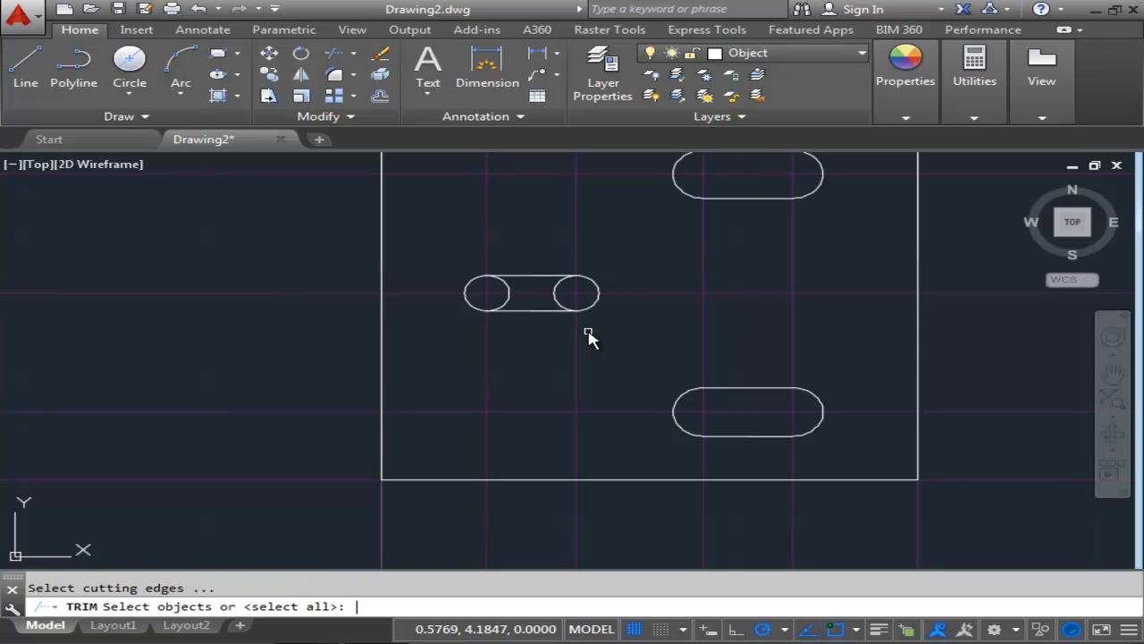
{"action": "key", "text": "Return"}
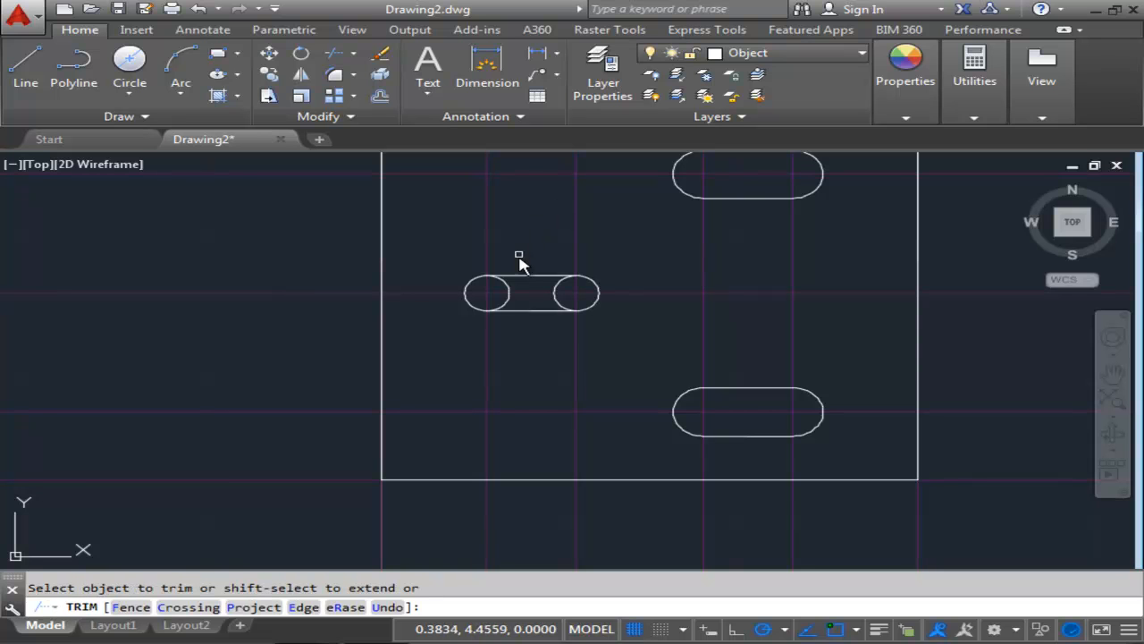
{"action": "left_click", "coordinate": [506, 294]}
{"action": "left_click", "coordinate": [560, 303]}
{"action": "scroll", "coordinate": [525, 293], "scroll_direction": "down", "scroll_amount": 2}
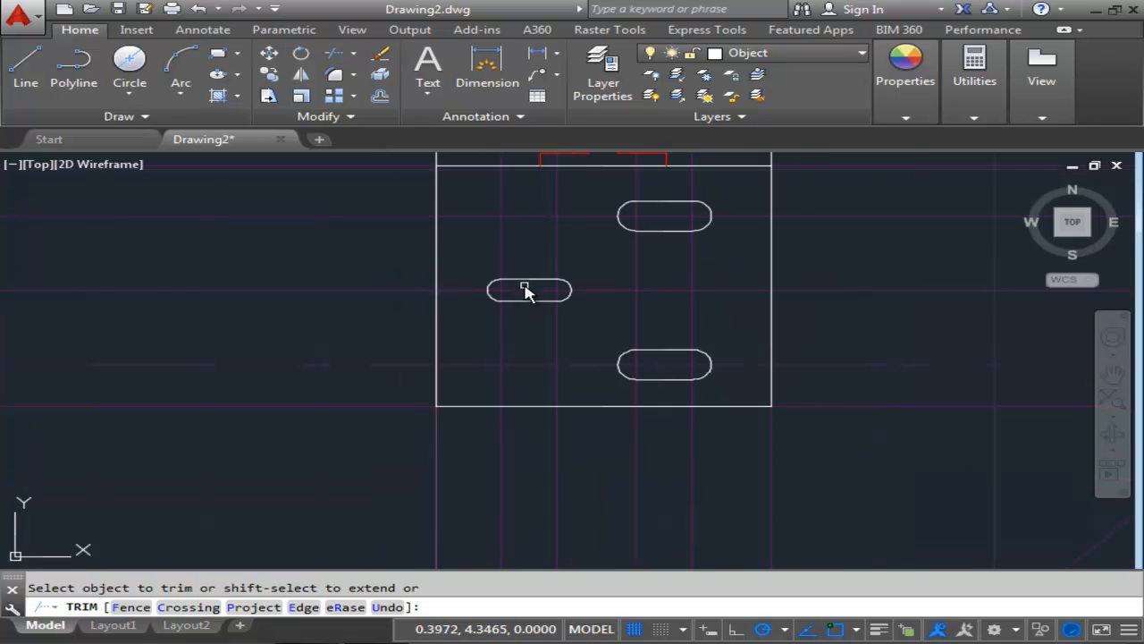
{"action": "key", "text": "Escape"}
On the Hidden layer, draw hidden lines in the front view's base outlining the slot recess, .130 deep.
{"action": "scroll", "coordinate": [383, 304], "scroll_direction": "down", "scroll_amount": 4}
{"action": "scroll", "coordinate": [382, 303], "scroll_direction": "up", "scroll_amount": 2}
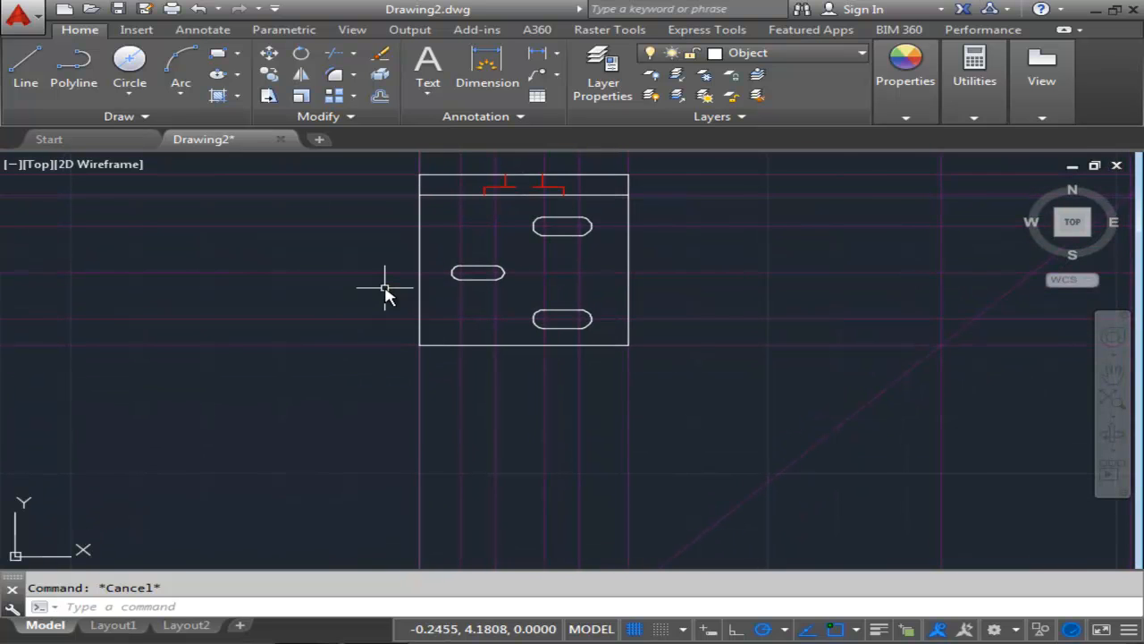
{"action": "scroll", "coordinate": [381, 302], "scroll_direction": "down", "scroll_amount": 2}
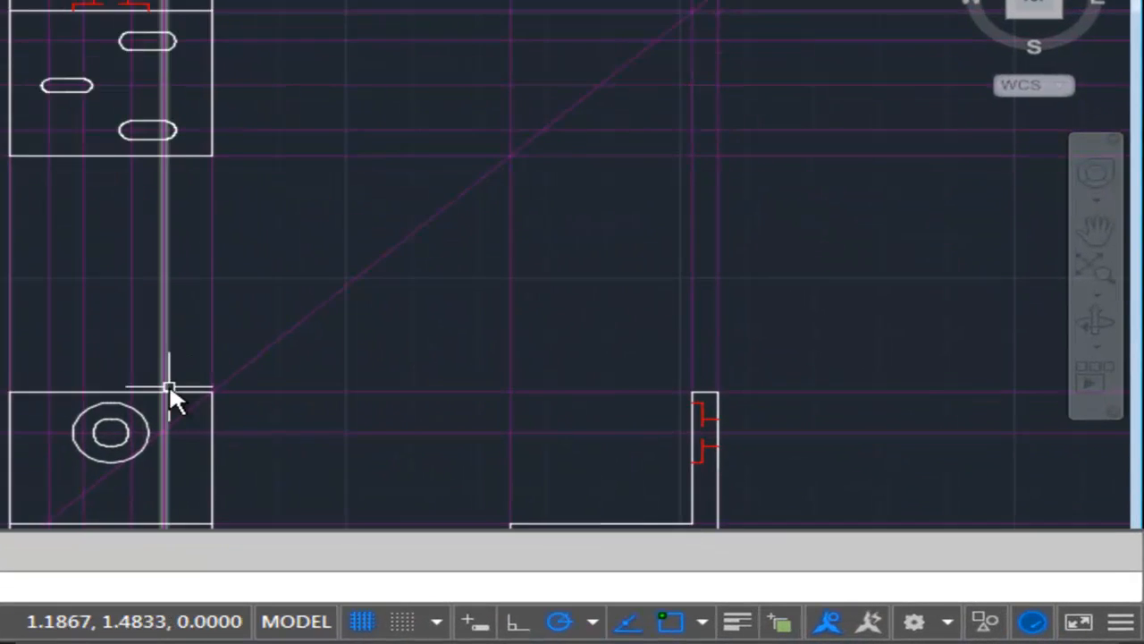
{"action": "mouse_move", "coordinate": [467, 508]}
{"action": "middle_mouse_down"}
{"action": "mouse_move", "coordinate": [477, 374]}
{"action": "mouse_move", "coordinate": [513, 435]}
{"action": "middle_mouse_up"}
{"action": "scroll", "coordinate": [124, 207], "scroll_direction": "down", "scroll_amount": 2}
{"action": "scroll", "coordinate": [124, 206], "scroll_direction": "up", "scroll_amount": 2}
{"action": "middle_click_drag", "start_coordinate": [124, 206], "coordinate": [130, 201]}
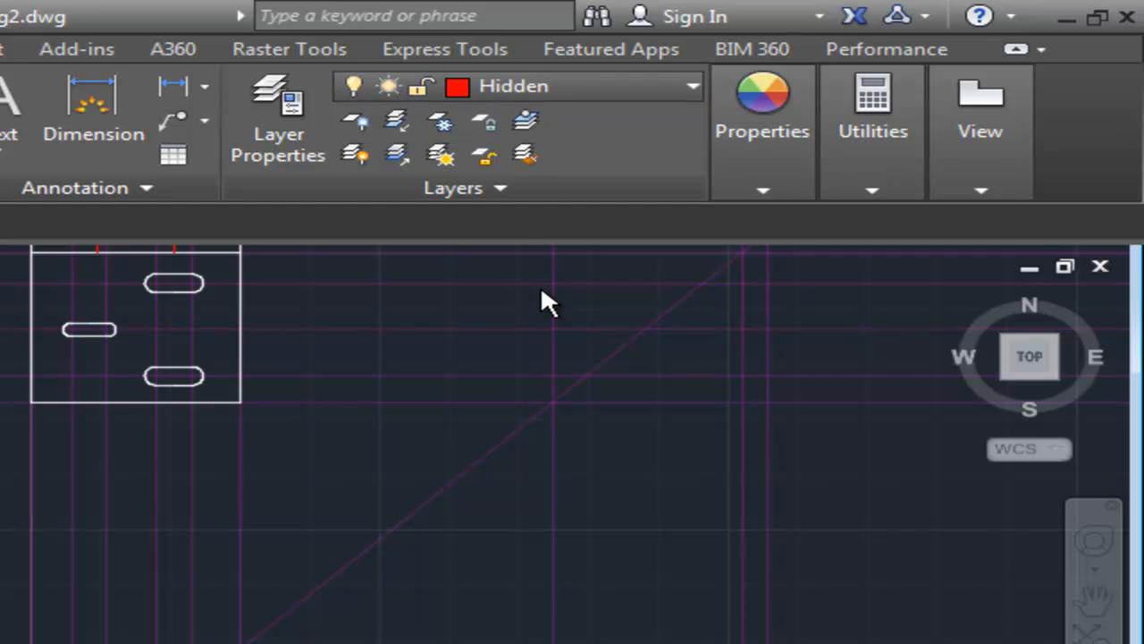
{"action": "left_click", "coordinate": [46, 102]}
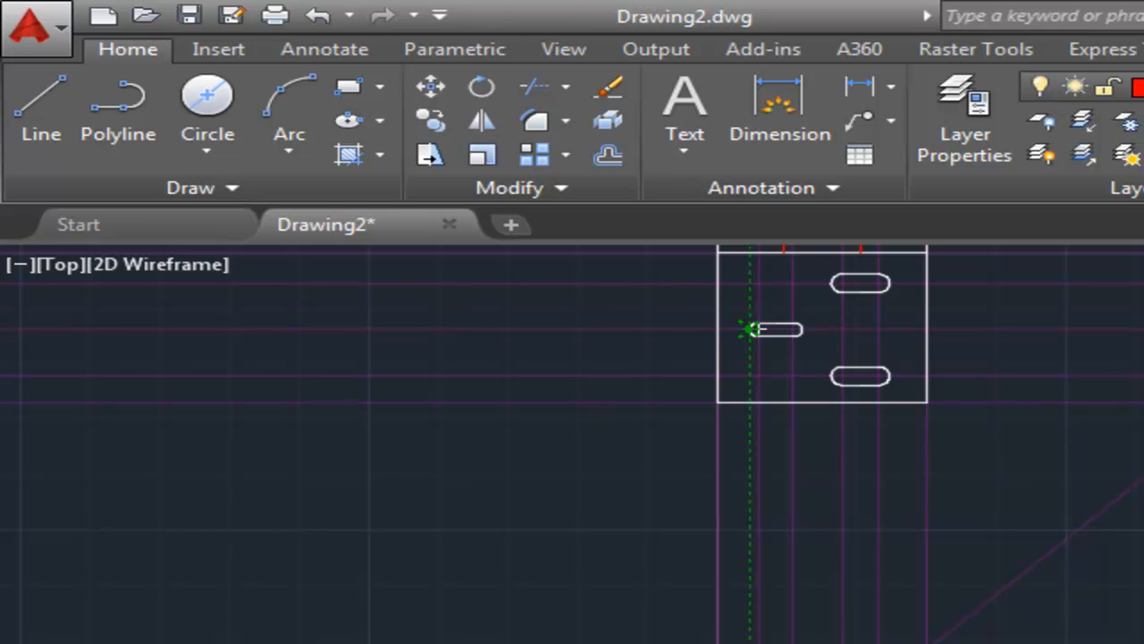
{"action": "scroll", "coordinate": [740, 639], "scroll_direction": "up", "scroll_amount": 5}
{"action": "middle_click_drag", "start_coordinate": [774, 554], "coordinate": [794, 641]}
{"action": "scroll", "coordinate": [809, 639], "scroll_direction": "down", "scroll_amount": 1}
{"action": "scroll", "coordinate": [809, 640], "scroll_direction": "down", "scroll_amount": 10}
{"action": "middle_click_drag", "start_coordinate": [780, 484], "coordinate": [726, 489]}
{"action": "scroll", "coordinate": [741, 492], "scroll_direction": "up", "scroll_amount": 2}
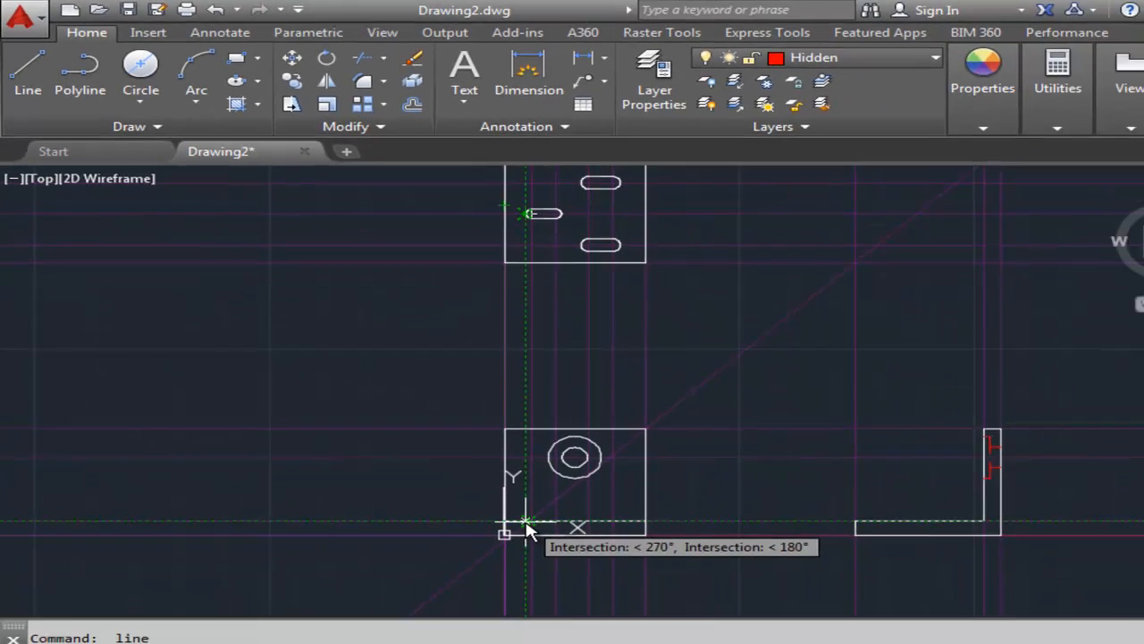
{"action": "left_click", "coordinate": [483, 480]}
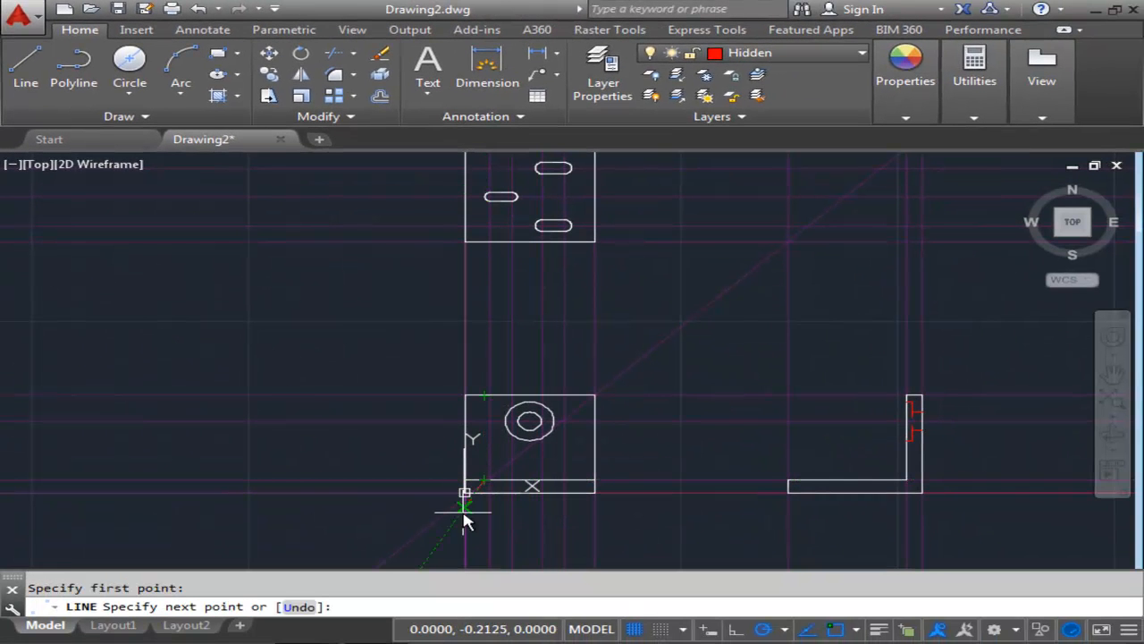
{"action": "scroll", "coordinate": [462, 511], "scroll_direction": "up", "scroll_amount": 8}
{"action": "middle_click_drag", "start_coordinate": [584, 427], "coordinate": [522, 438]}
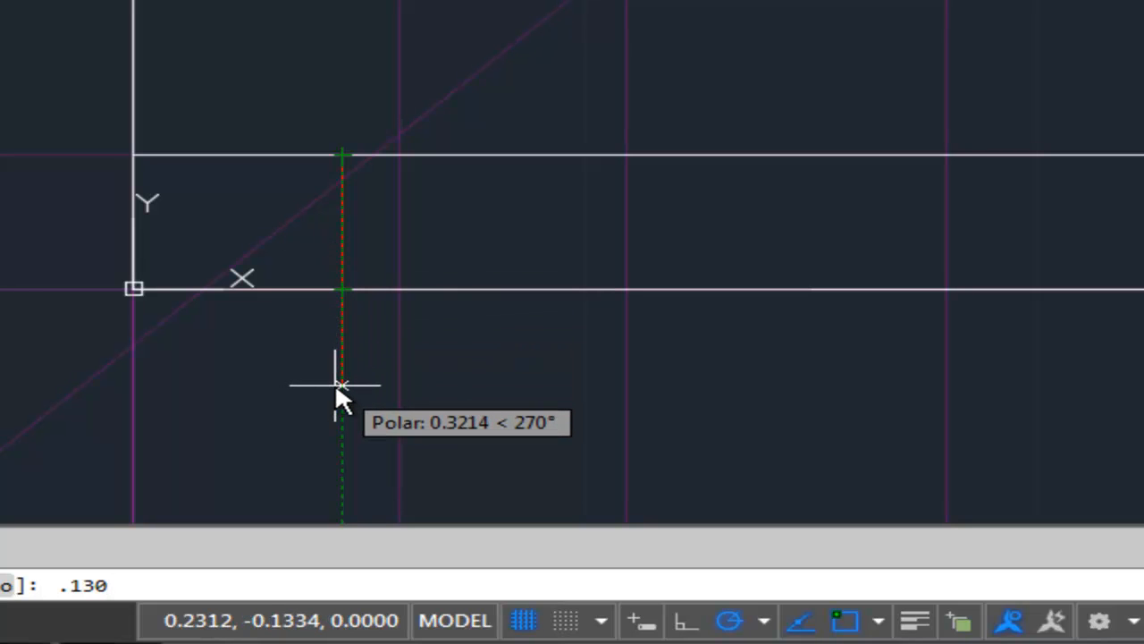
{"action": "key", "text": "Return"}
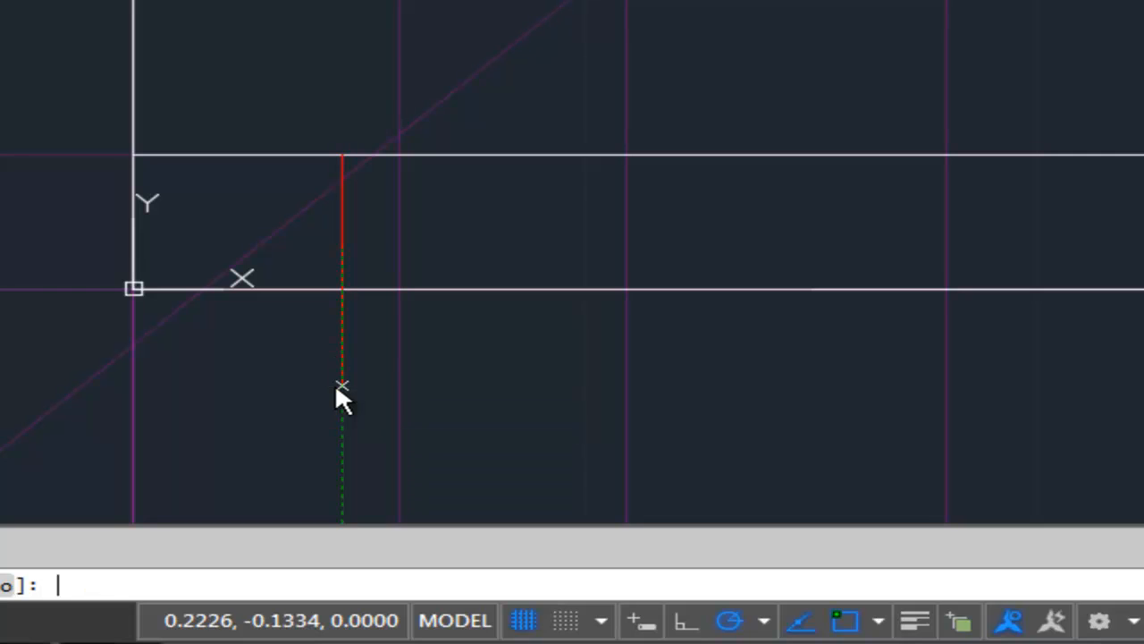
{"action": "middle_click_drag", "start_coordinate": [545, 248], "coordinate": [294, 248]}
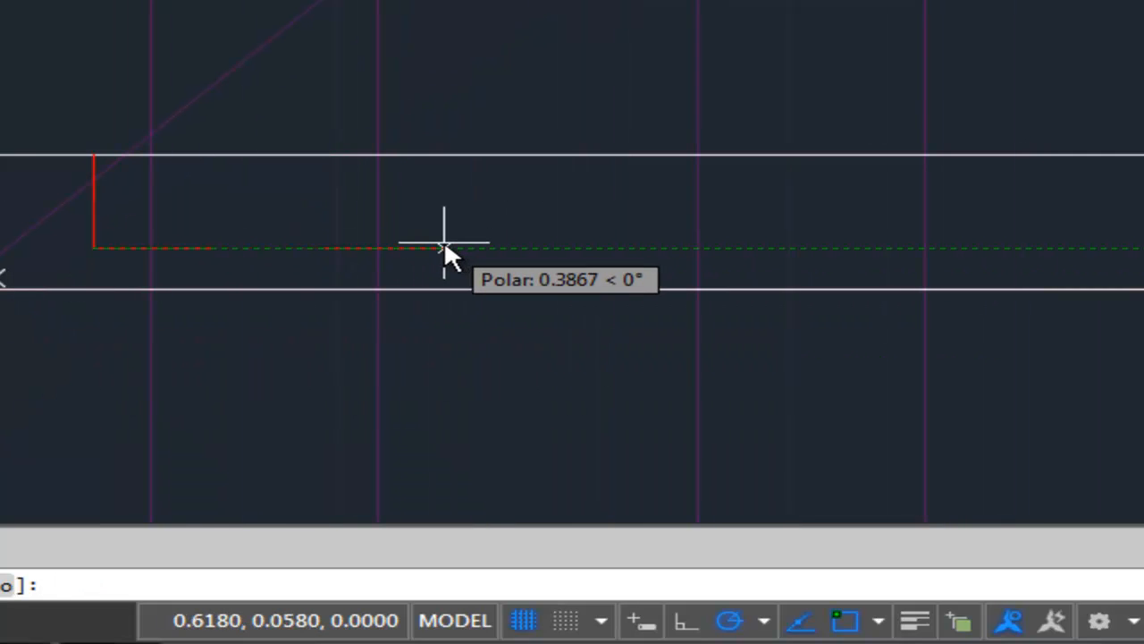
{"action": "scroll", "coordinate": [446, 240], "scroll_direction": "down", "scroll_amount": 6}
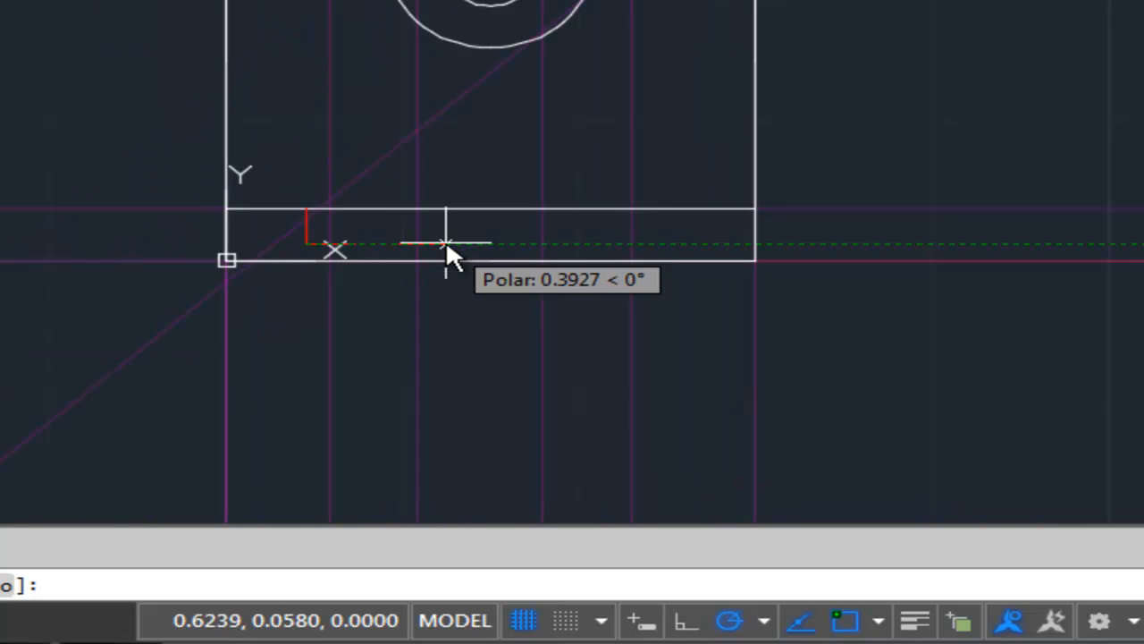
{"action": "mouse_move", "coordinate": [446, 239]}
{"action": "middle_mouse_down"}
{"action": "mouse_move", "coordinate": [389, 356]}
{"action": "mouse_move", "coordinate": [402, 425]}
{"action": "middle_mouse_up"}
{"action": "scroll", "coordinate": [401, 424], "scroll_direction": "down", "scroll_amount": 2}
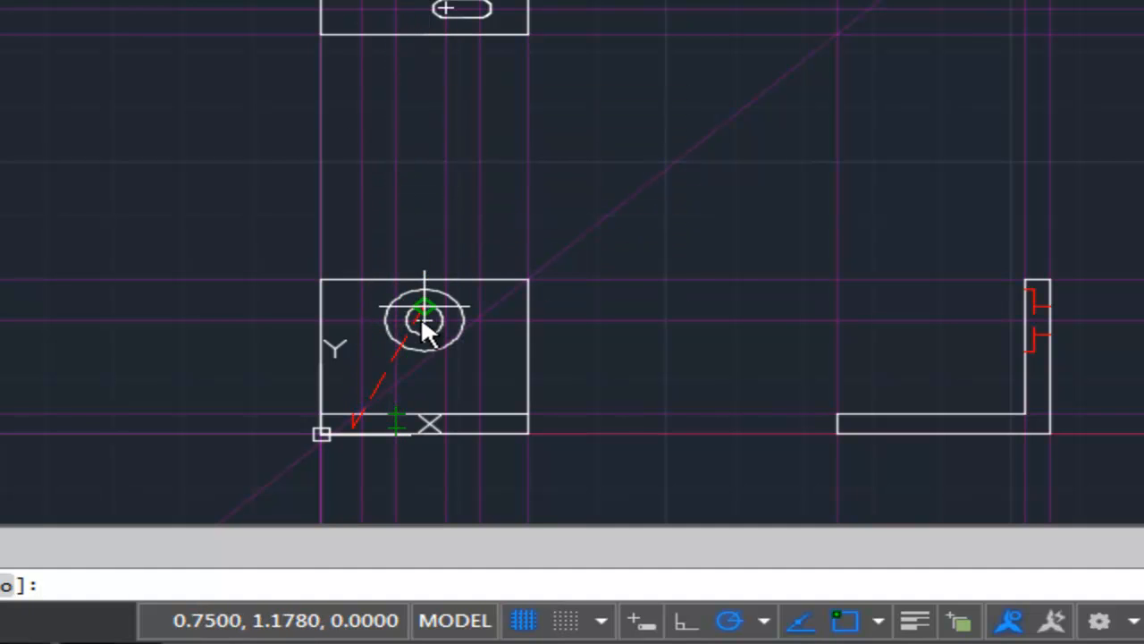
{"action": "left_click", "coordinate": [405, 427]}
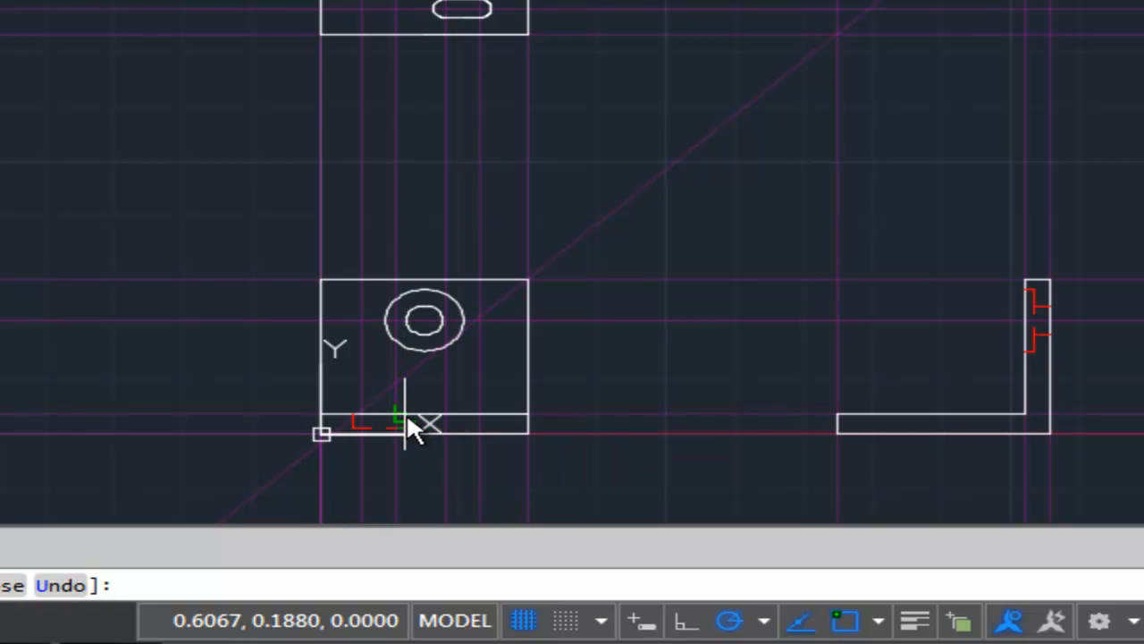
{"action": "scroll", "coordinate": [407, 411], "scroll_direction": "up", "scroll_amount": 6}
{"action": "left_click", "coordinate": [382, 432]}
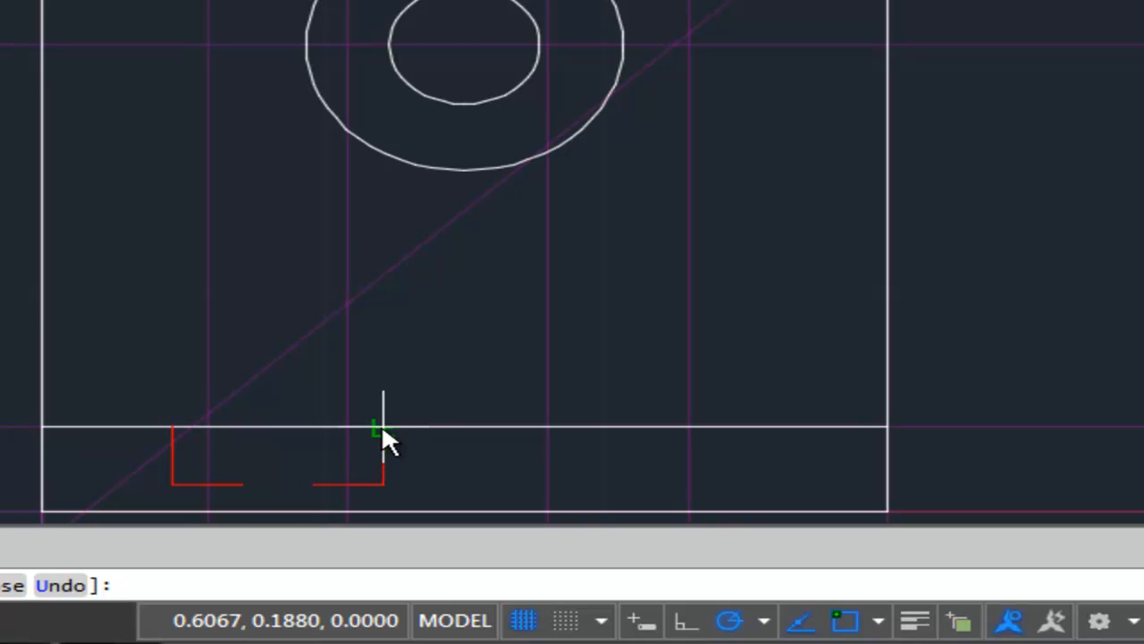
{"action": "key", "text": "Escape"}
{"action": "scroll", "coordinate": [311, 431], "scroll_direction": "down", "scroll_amount": 4}
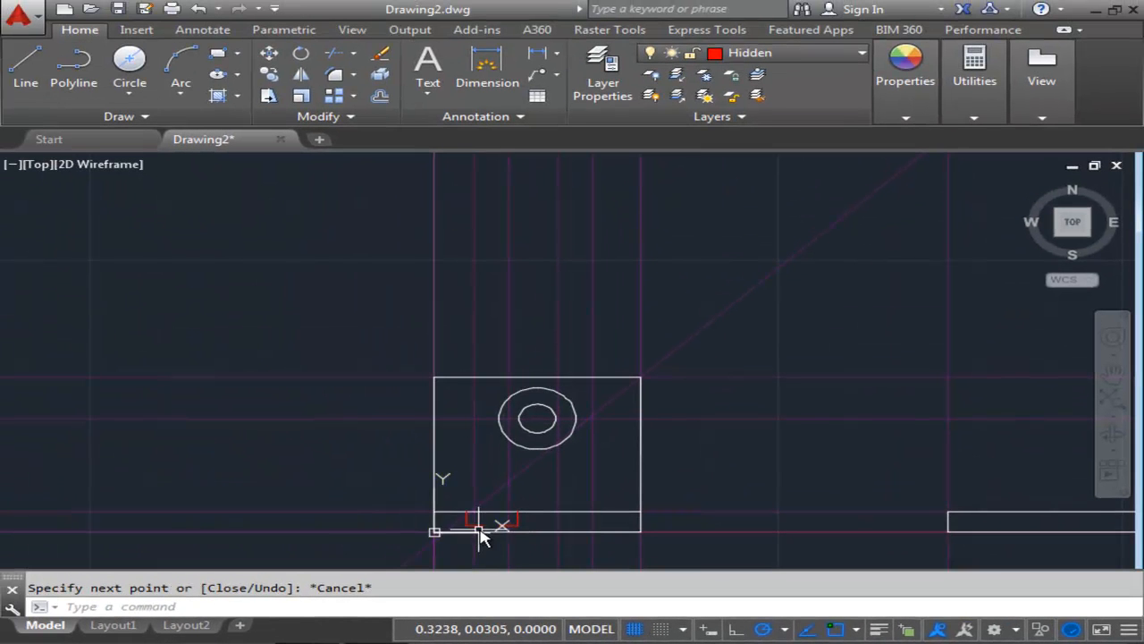
{"action": "scroll", "coordinate": [482, 520], "scroll_direction": "up", "scroll_amount": 2}
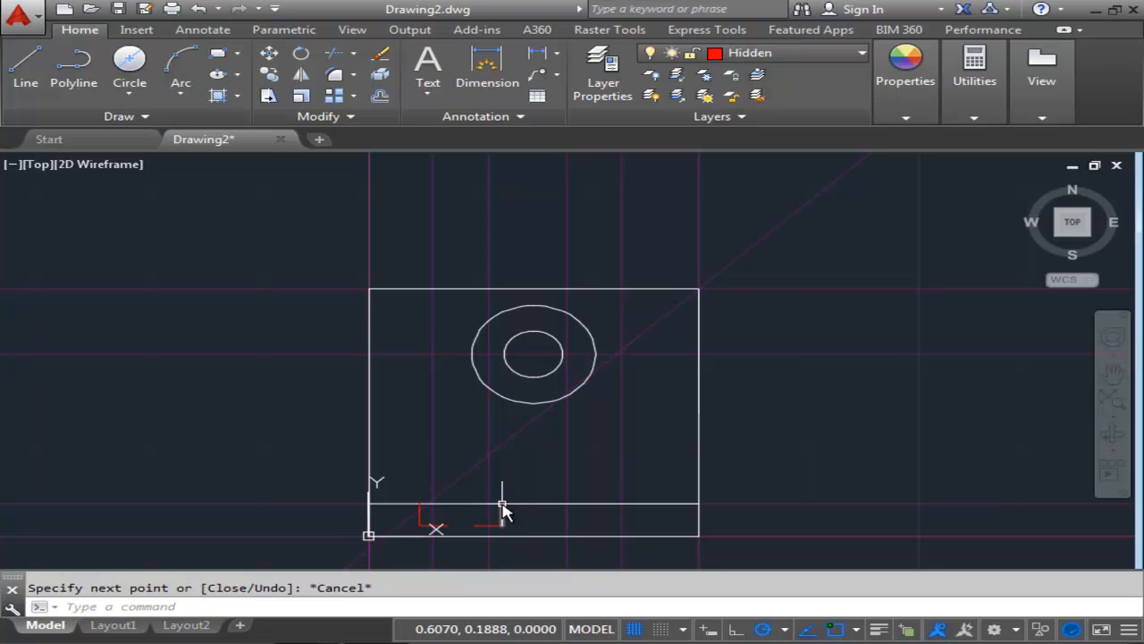
{"action": "scroll", "coordinate": [503, 523], "scroll_direction": "up", "scroll_amount": 3}
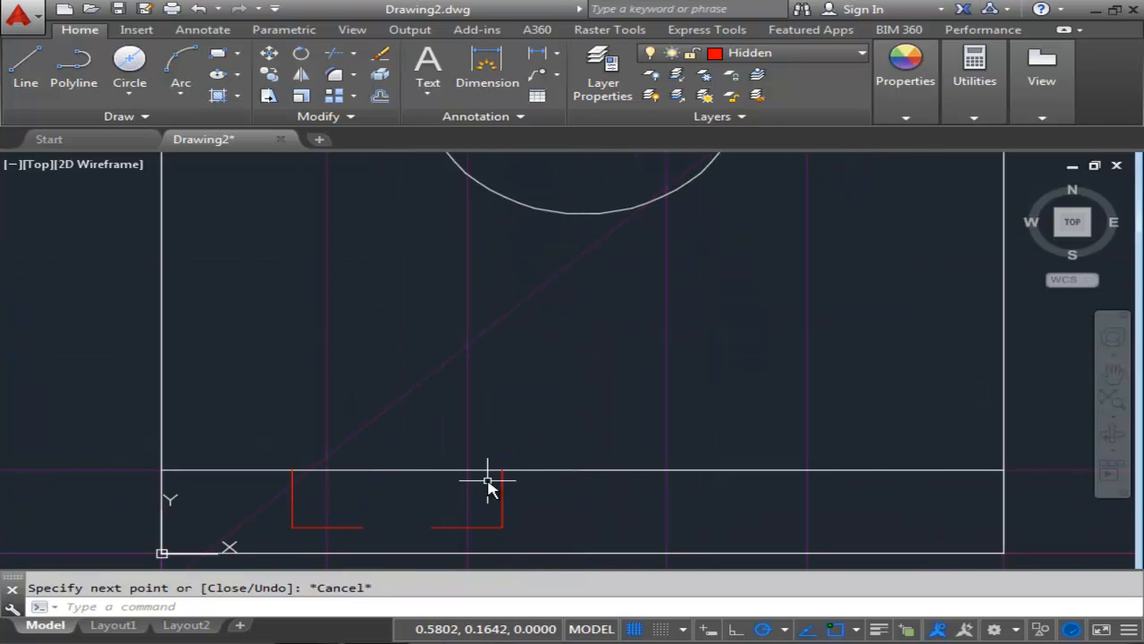
{"action": "scroll", "coordinate": [488, 483], "scroll_direction": "down", "scroll_amount": 3}
{"action": "mouse_move", "coordinate": [592, 468]}
{"action": "middle_mouse_down"}
{"action": "mouse_move", "coordinate": [528, 434]}
{"action": "mouse_move", "coordinate": [458, 458]}
{"action": "middle_mouse_up"}
{"action": "scroll", "coordinate": [458, 458], "scroll_direction": "down", "scroll_amount": 2}
{"action": "middle_click_drag", "start_coordinate": [485, 408], "coordinate": [416, 447]}
{"action": "scroll", "coordinate": [421, 438], "scroll_direction": "down", "scroll_amount": 2}
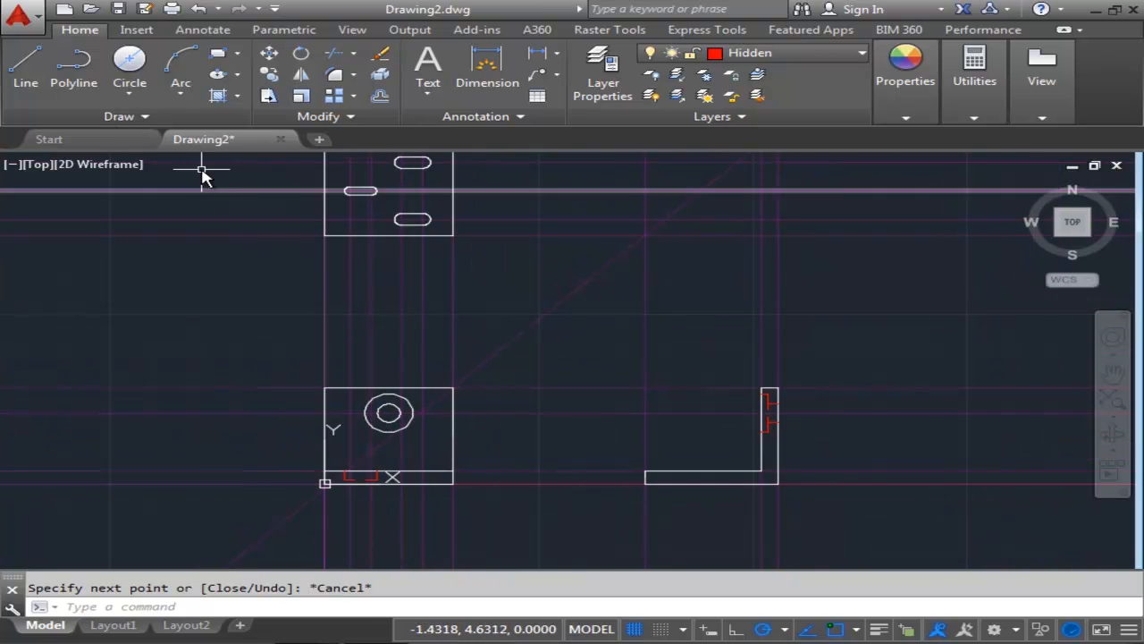
{"action": "left_click", "coordinate": [21, 68]}
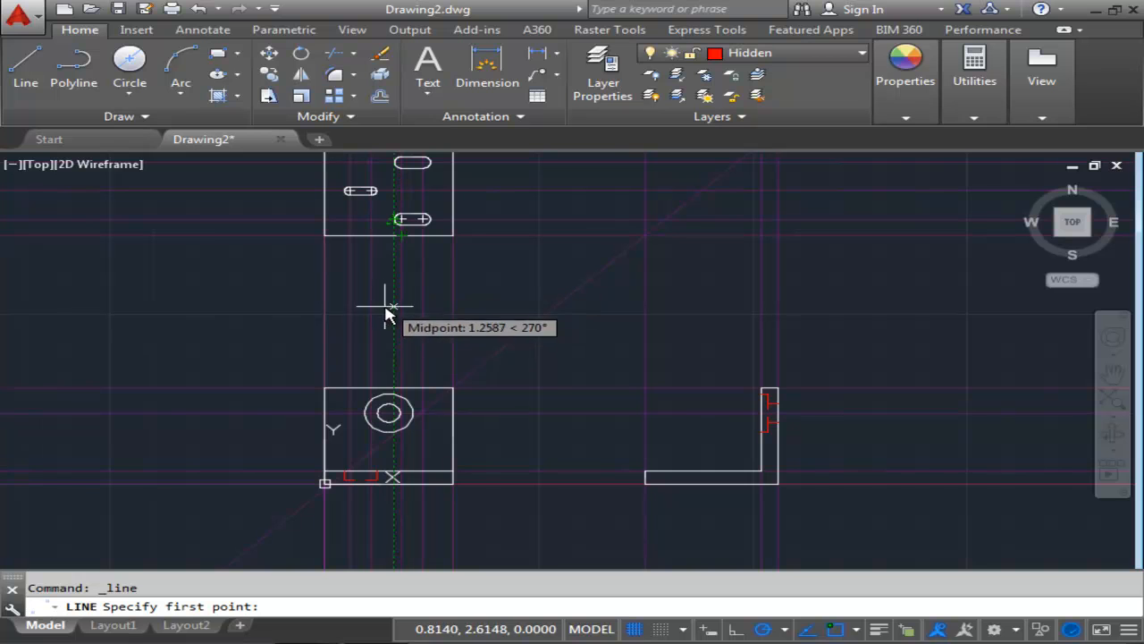
{"action": "left_click", "coordinate": [395, 478]}
{"action": "scroll", "coordinate": [399, 480], "scroll_direction": "up", "scroll_amount": 5}
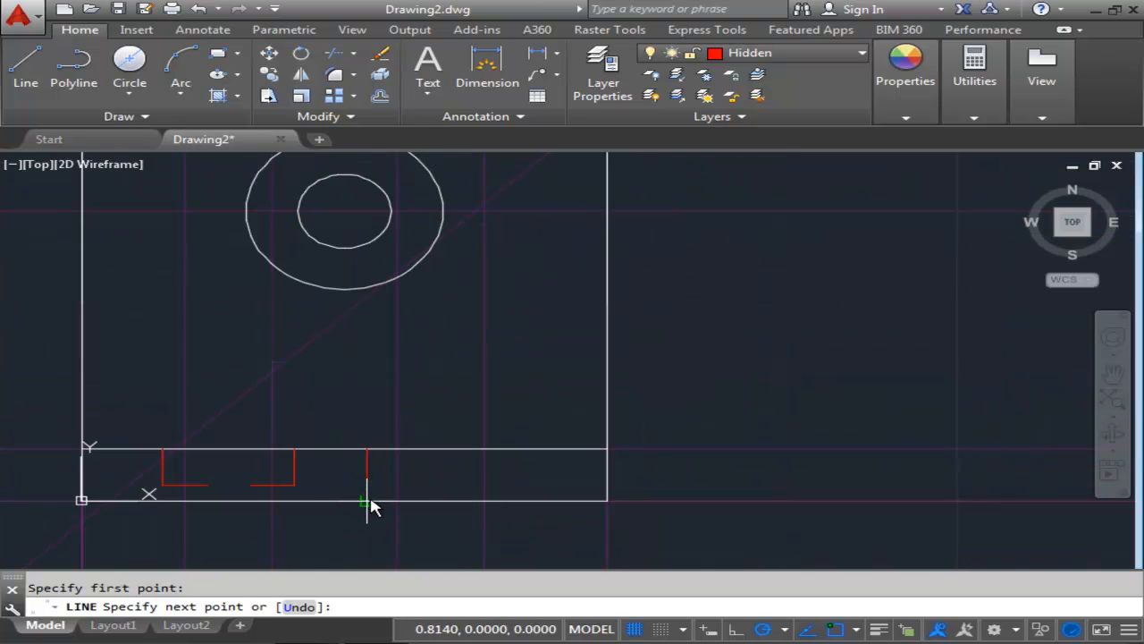
{"action": "key", "text": "Escape"}
{"action": "scroll", "coordinate": [390, 479], "scroll_direction": "down", "scroll_amount": 5}
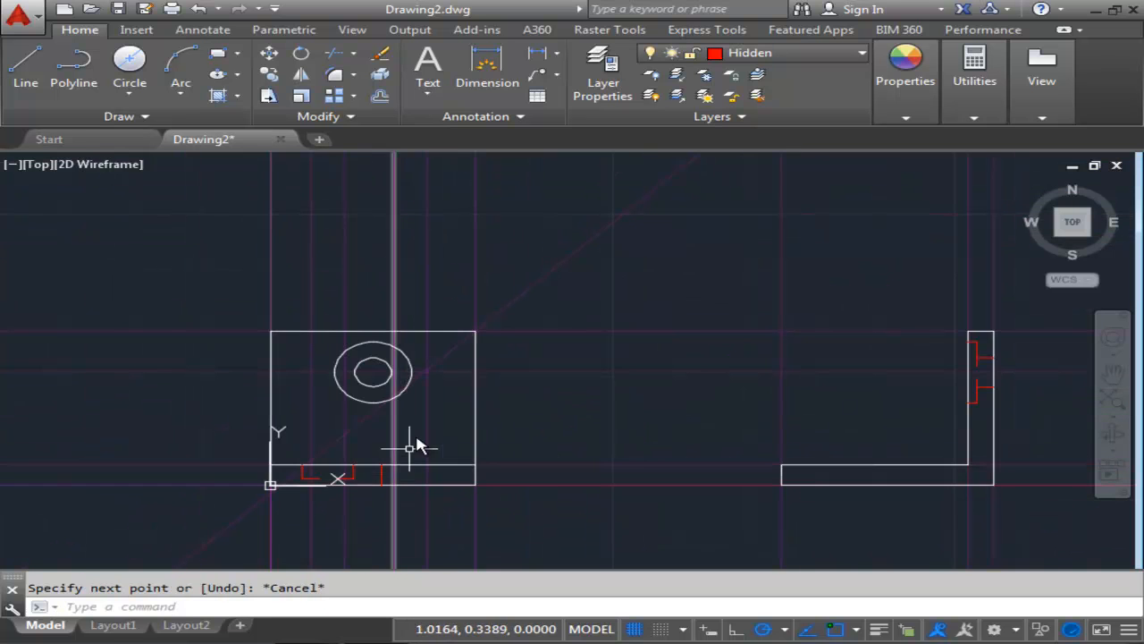
Copy the slot's hidden edge line in the front view's base to the slot's other end, from end midpoint to end midpoint.
{"action": "scroll", "coordinate": [390, 480], "scroll_direction": "down", "scroll_amount": 3}
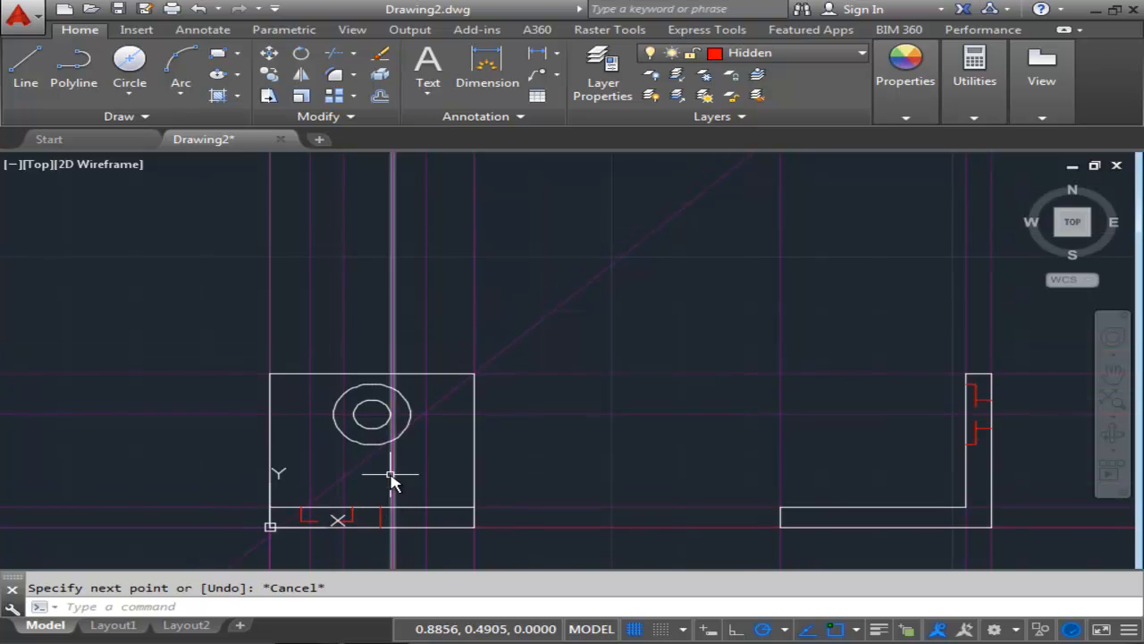
{"action": "scroll", "coordinate": [403, 496], "scroll_direction": "up", "scroll_amount": 3}
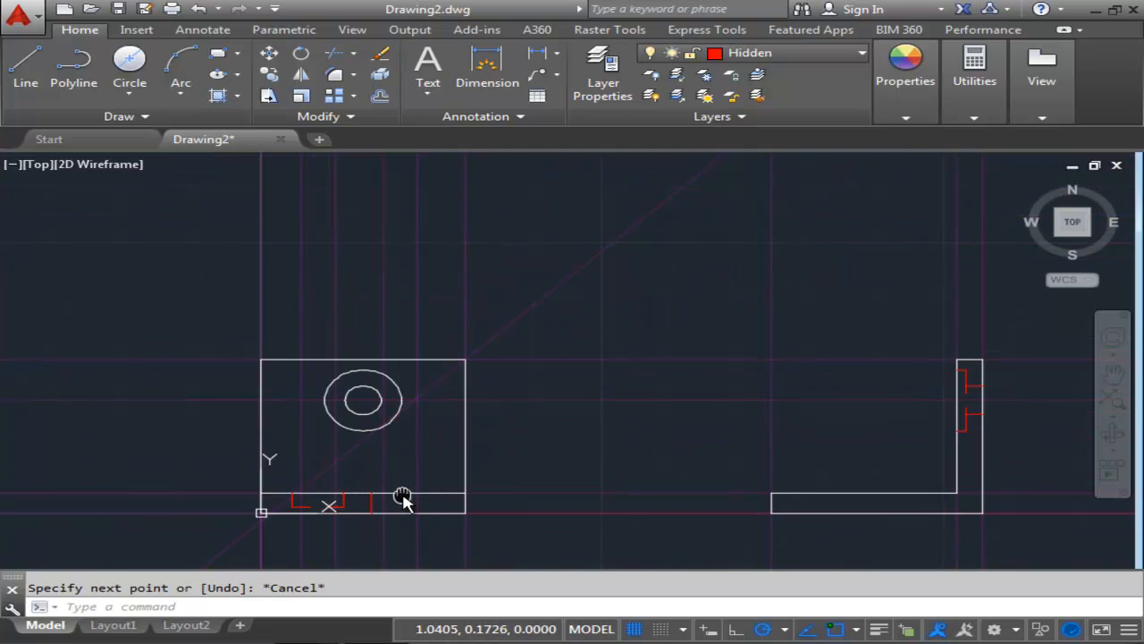
{"action": "middle_click_drag", "start_coordinate": [402, 496], "coordinate": [414, 464]}
{"action": "left_click", "coordinate": [381, 467]}
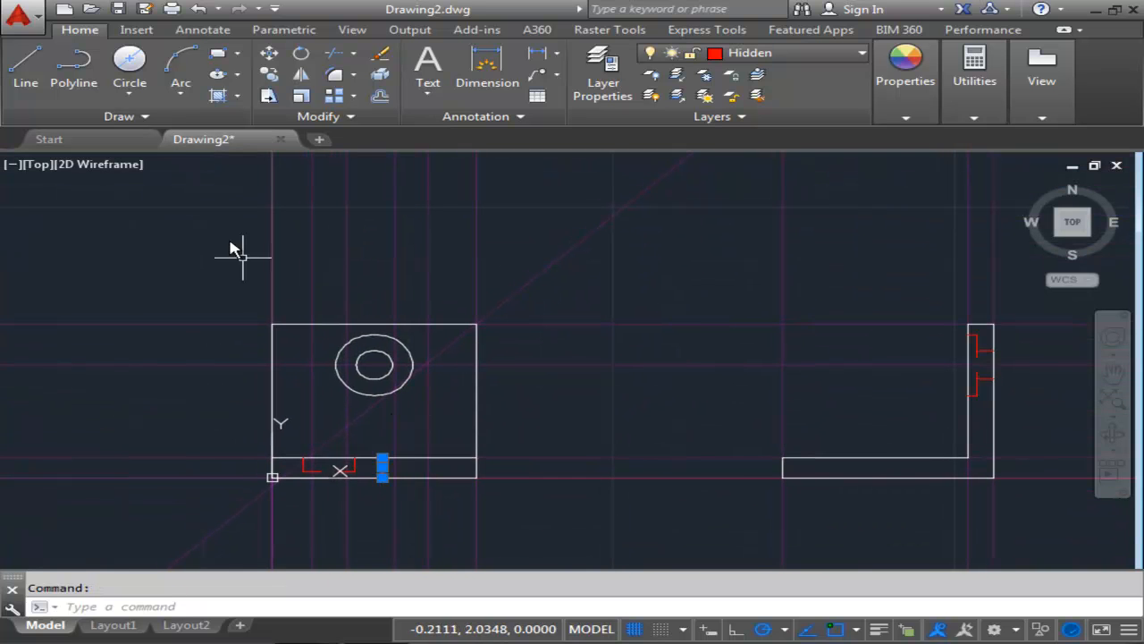
{"action": "left_click", "coordinate": [270, 74]}
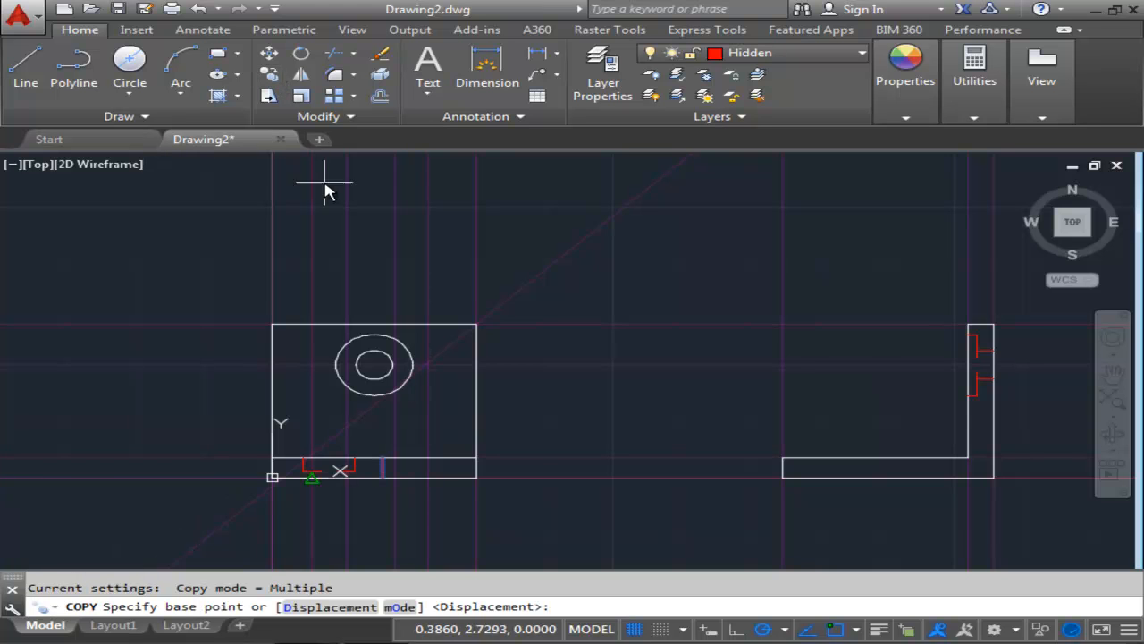
{"action": "middle_click_drag", "start_coordinate": [325, 187], "coordinate": [408, 472]}
{"action": "scroll", "coordinate": [423, 383], "scroll_direction": "up", "scroll_amount": 4}
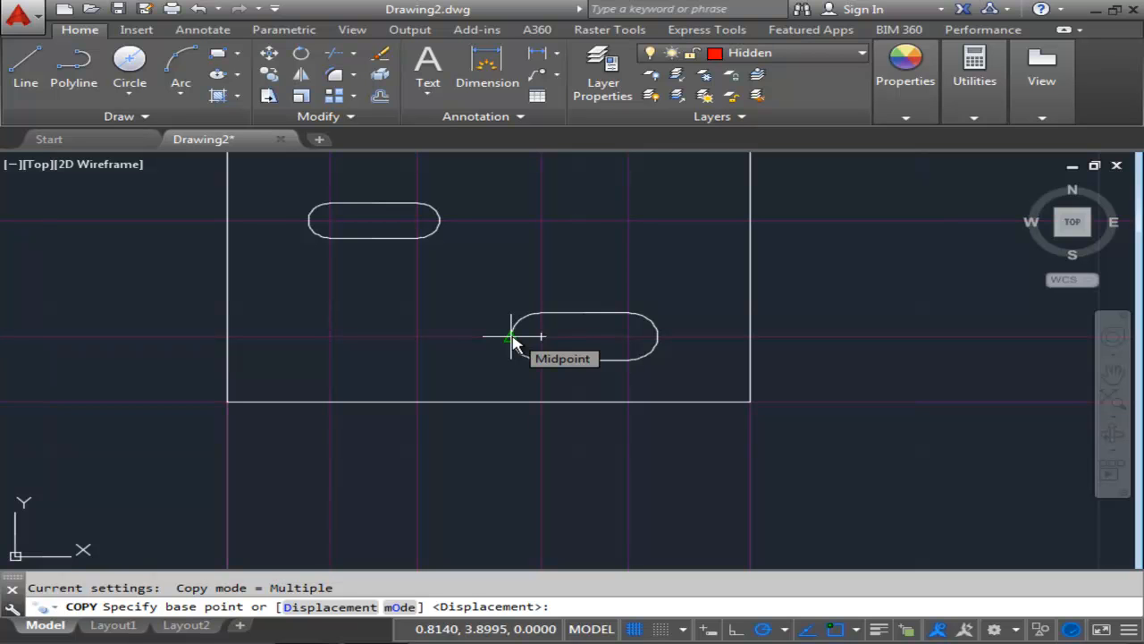
{"action": "left_click", "coordinate": [514, 341]}
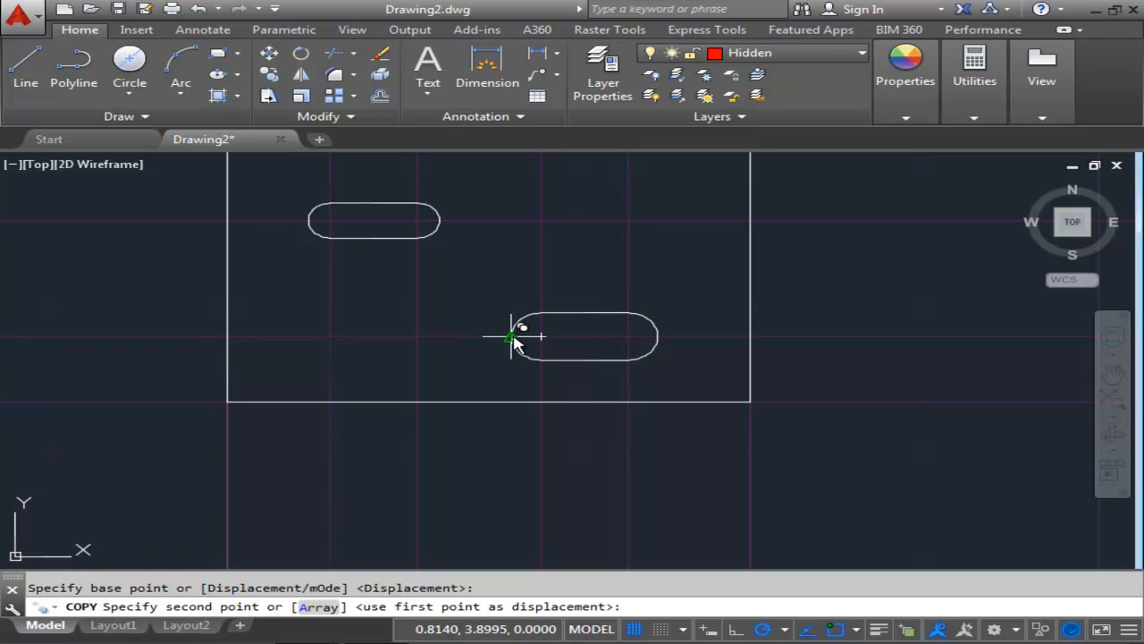
{"action": "left_click", "coordinate": [658, 338]}
{"action": "right_click", "coordinate": [678, 314]}
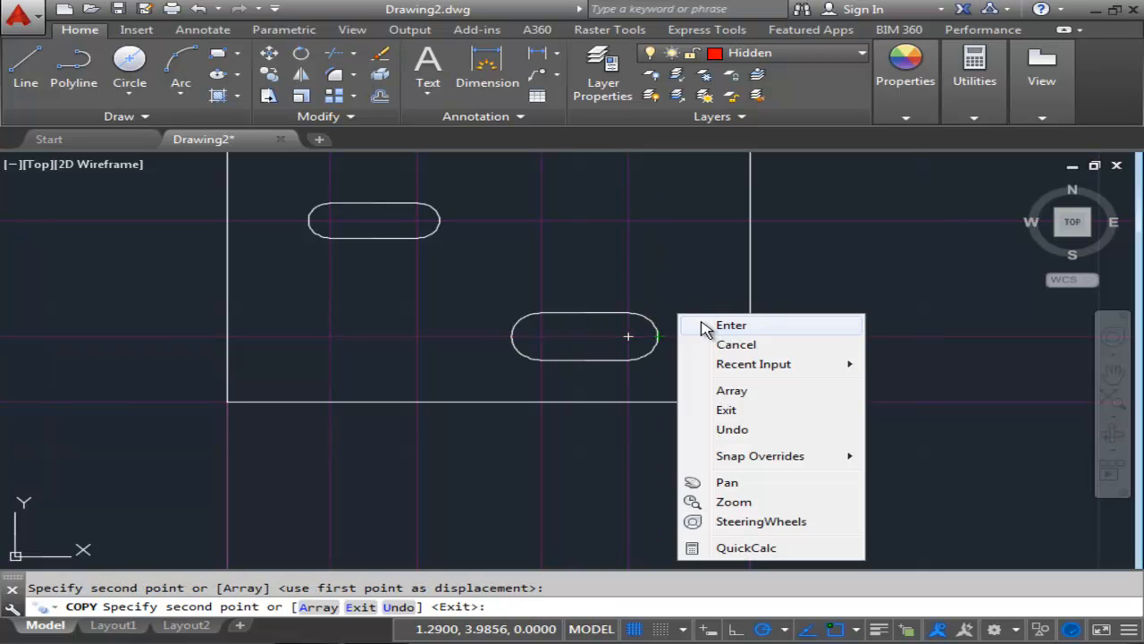
{"action": "left_click", "coordinate": [730, 325]}
Select all construction lines with Select Similar and erase them.
{"action": "scroll", "coordinate": [659, 420], "scroll_direction": "down", "scroll_amount": 8}
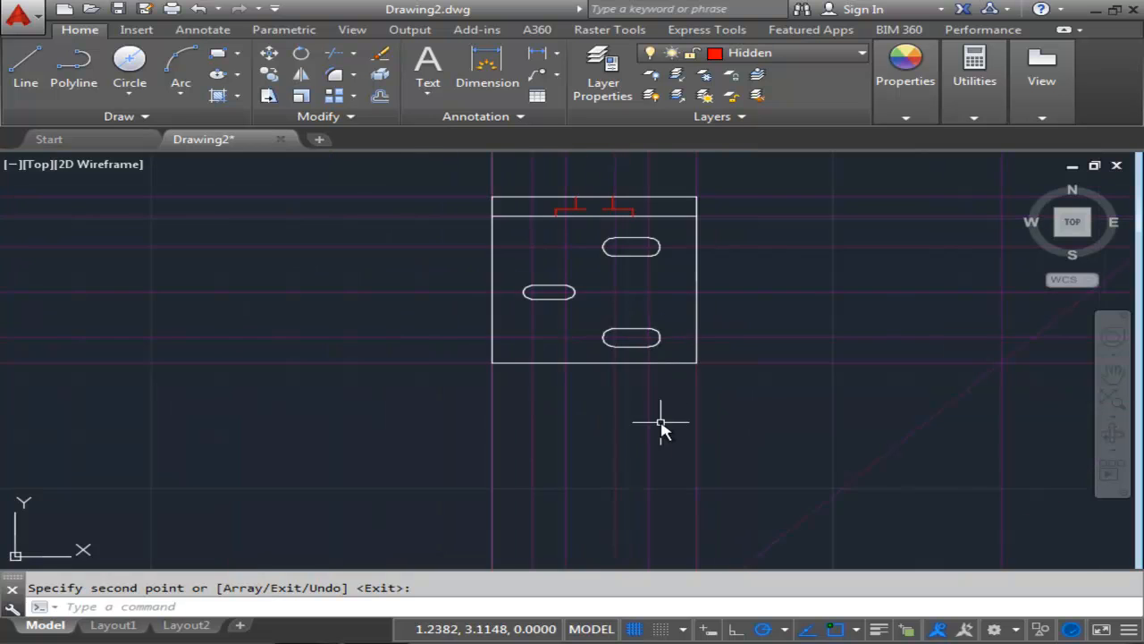
{"action": "scroll", "coordinate": [631, 394], "scroll_direction": "up", "scroll_amount": 6}
{"action": "middle_click_drag", "start_coordinate": [572, 433], "coordinate": [608, 398]}
{"action": "scroll", "coordinate": [647, 427], "scroll_direction": "down", "scroll_amount": 4}
{"action": "middle_click_drag", "start_coordinate": [734, 391], "coordinate": [670, 455]}
{"action": "scroll", "coordinate": [675, 400], "scroll_direction": "down", "scroll_amount": 2}
{"action": "middle_click_drag", "start_coordinate": [674, 400], "coordinate": [517, 390]}
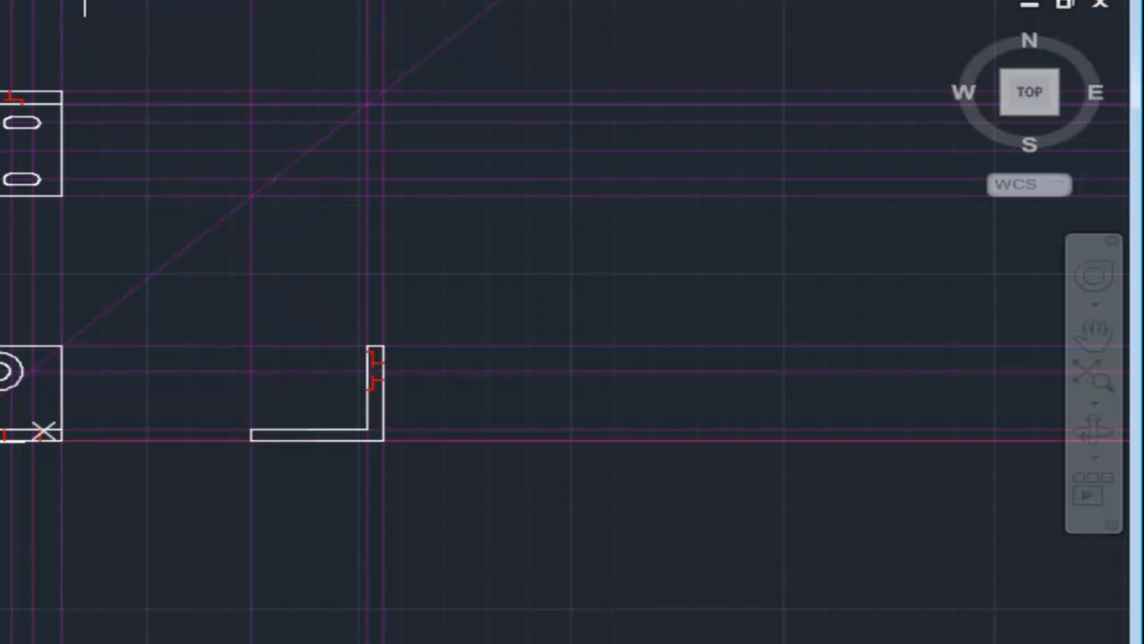
{"action": "left_click", "coordinate": [217, 90]}
{"action": "right_click", "coordinate": [217, 89]}
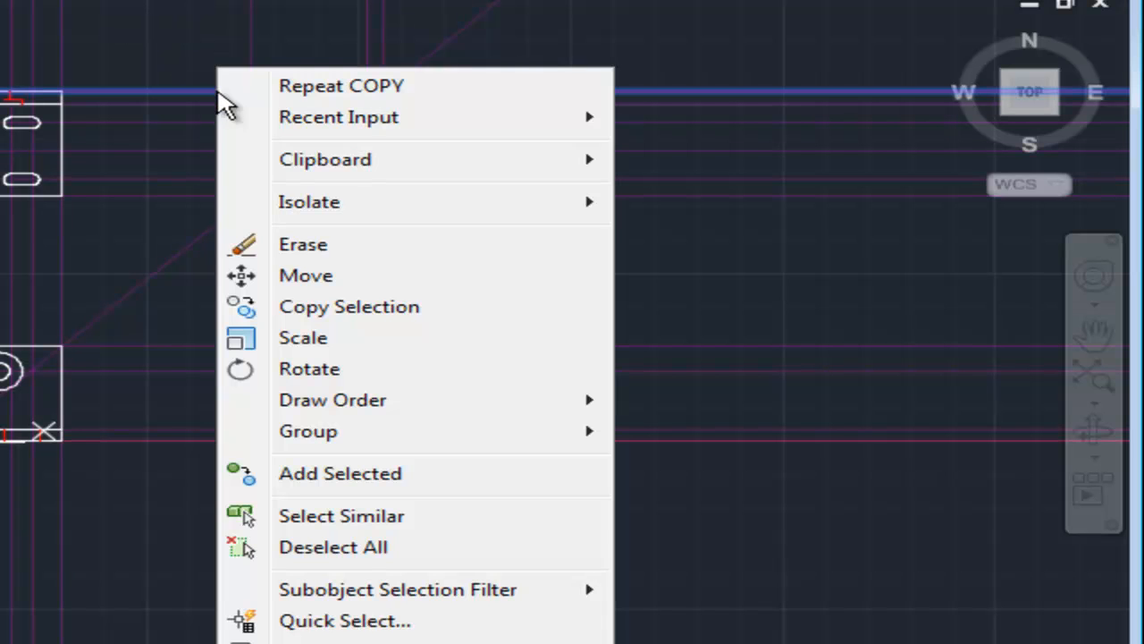
{"action": "left_click", "coordinate": [321, 519]}
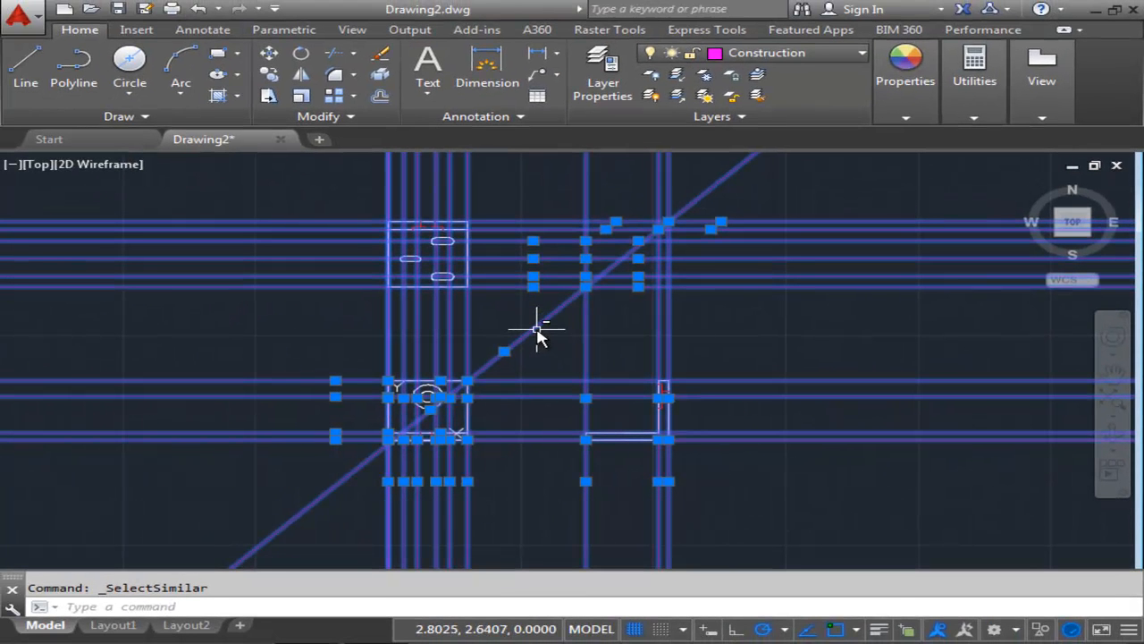
{"action": "left_click", "coordinate": [536, 331], "text": "shift"}
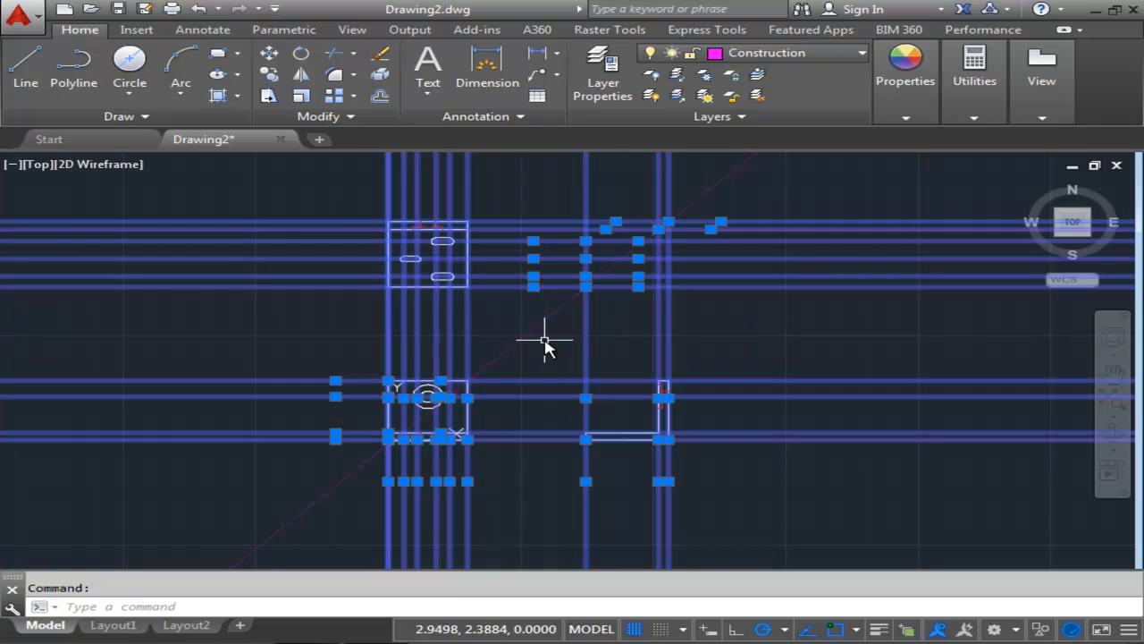
{"action": "left_click", "coordinate": [386, 58]}
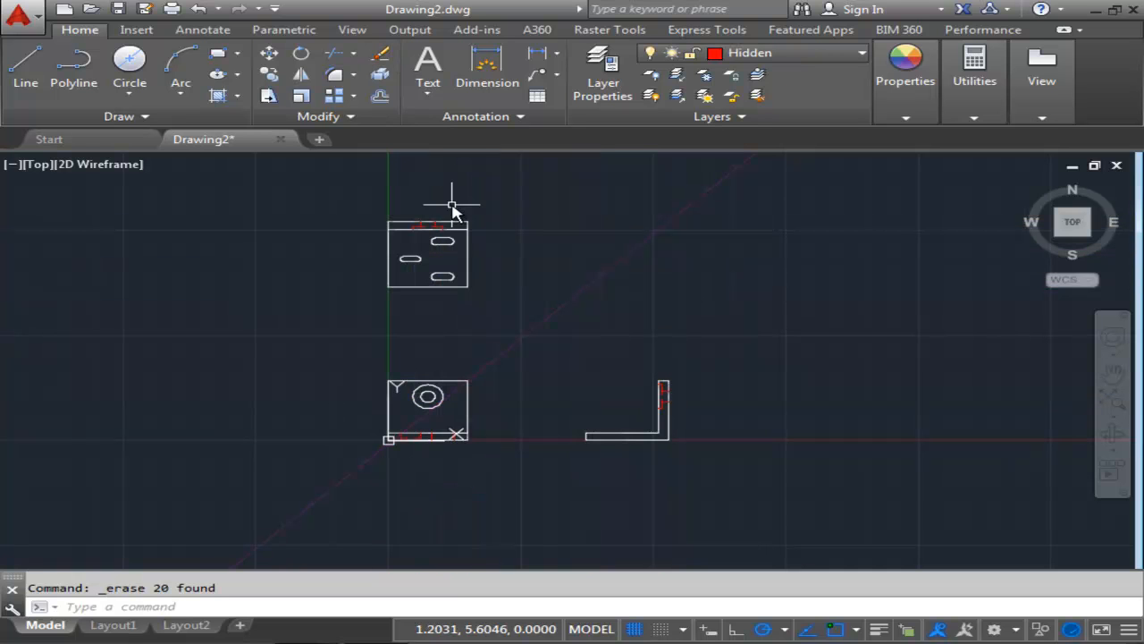
Draw horizontal construction lines through the tops and bottoms of the three slots in the top view.
{"action": "scroll", "coordinate": [480, 298], "scroll_direction": "up", "scroll_amount": 2}
{"action": "middle_click_drag", "start_coordinate": [480, 298], "coordinate": [539, 288]}
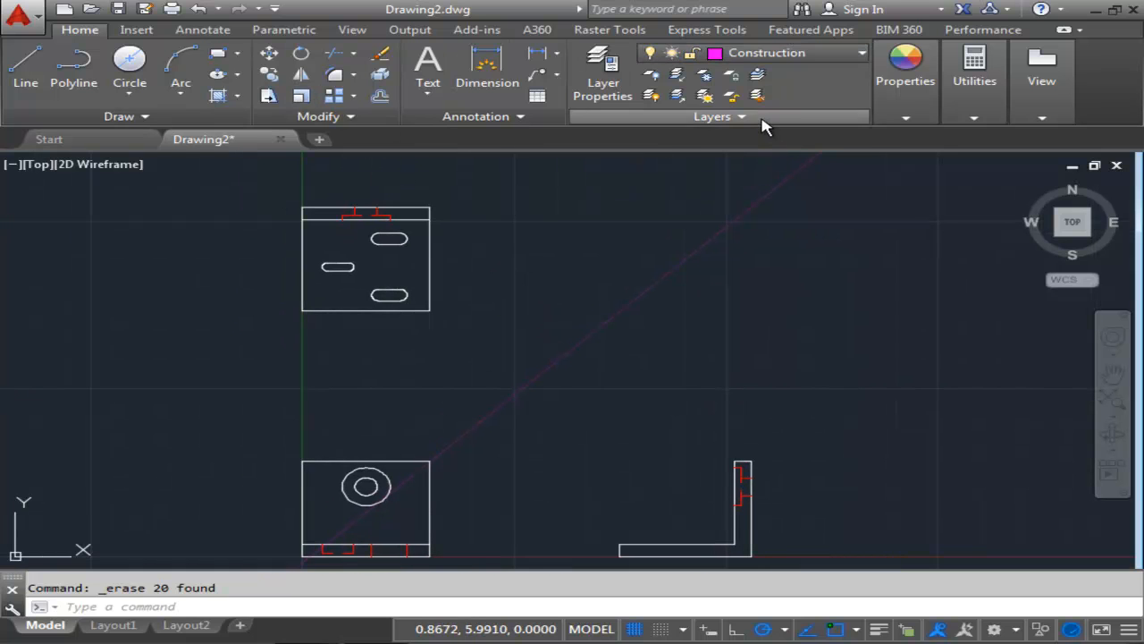
{"action": "left_click", "coordinate": [164, 124]}
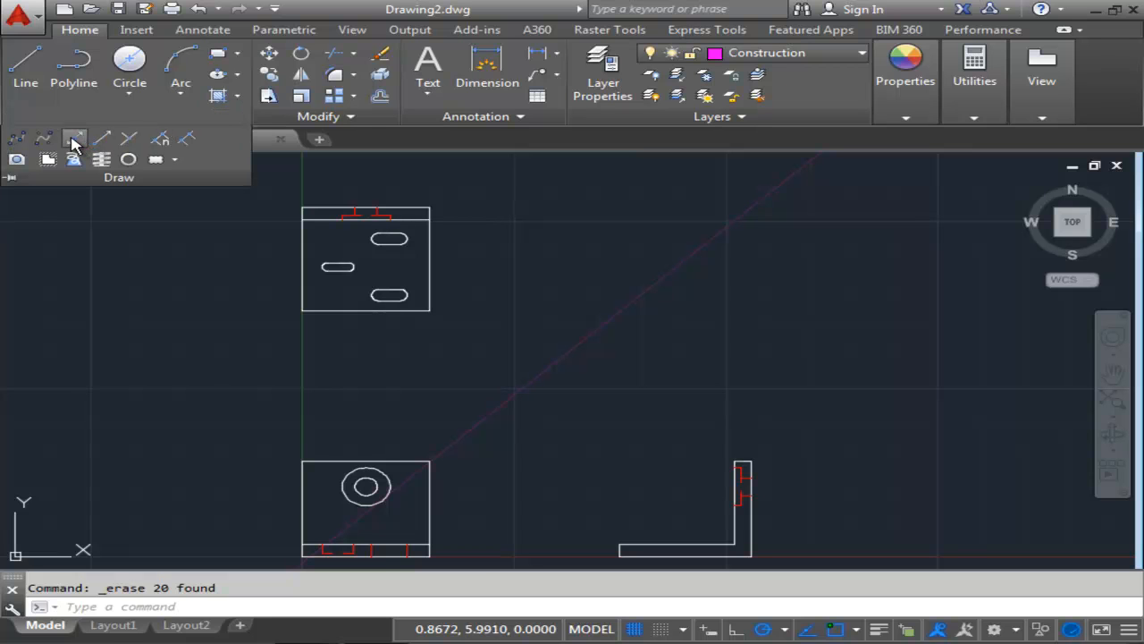
{"action": "left_click", "coordinate": [74, 142]}
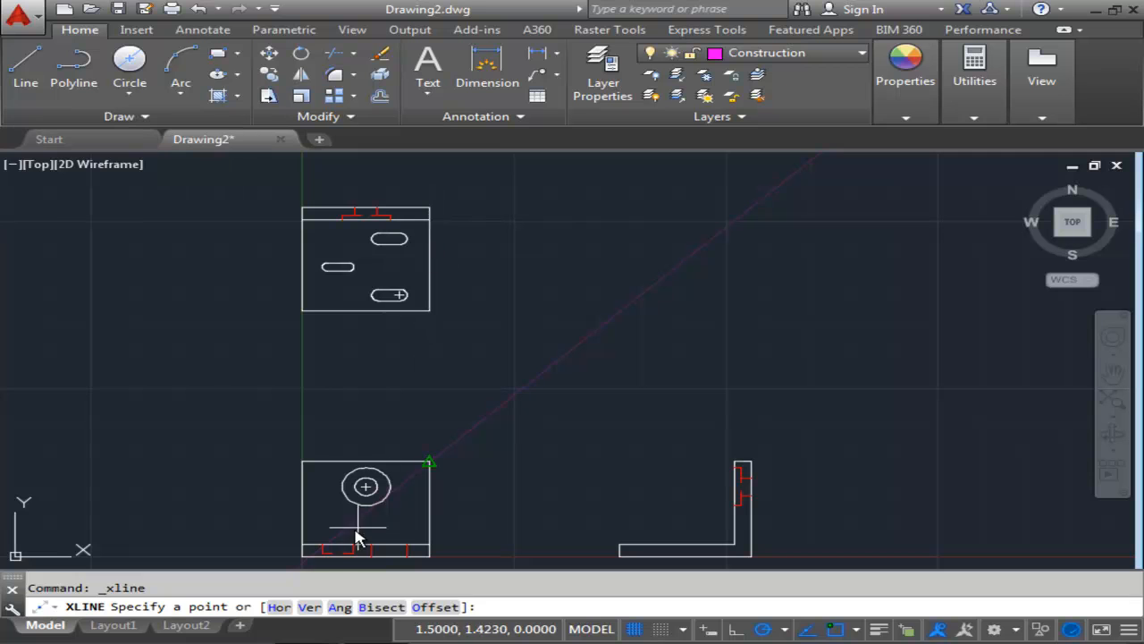
{"action": "left_click", "coordinate": [279, 607]}
{"action": "scroll", "coordinate": [360, 262], "scroll_direction": "up", "scroll_amount": 3}
{"action": "scroll", "coordinate": [359, 262], "scroll_direction": "up", "scroll_amount": 2}
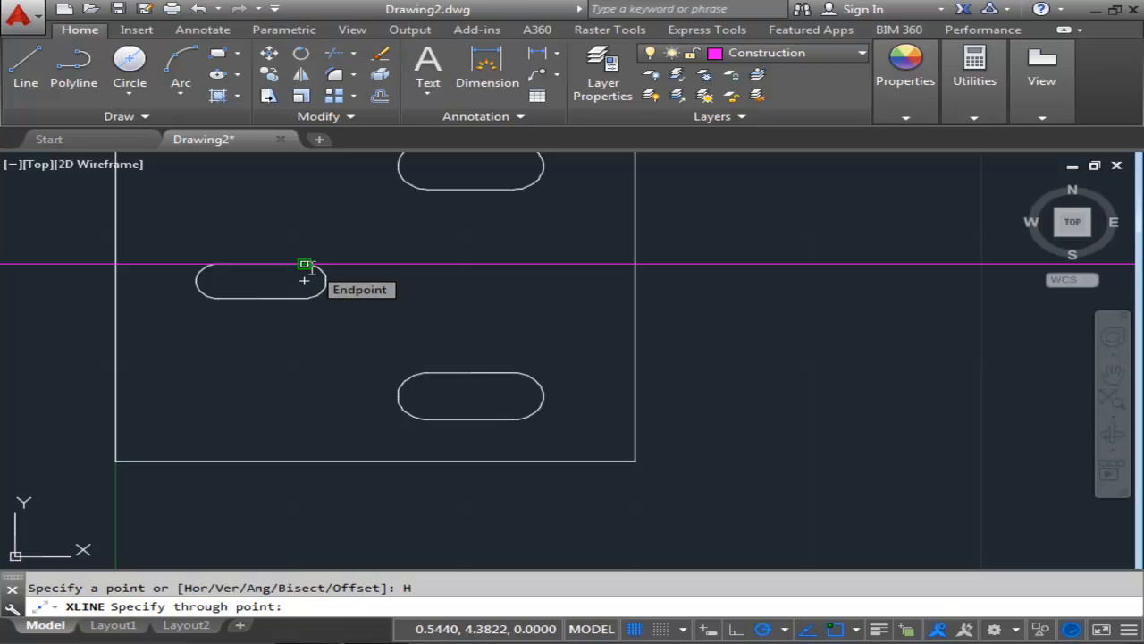
{"action": "left_click", "coordinate": [304, 279]}
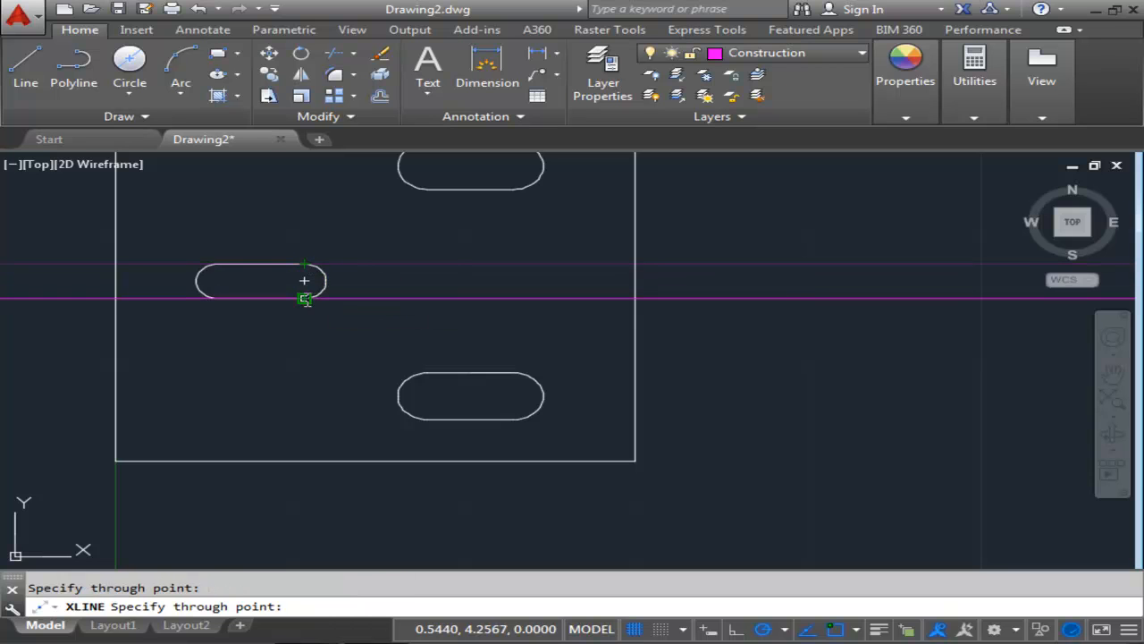
{"action": "left_click", "coordinate": [304, 279]}
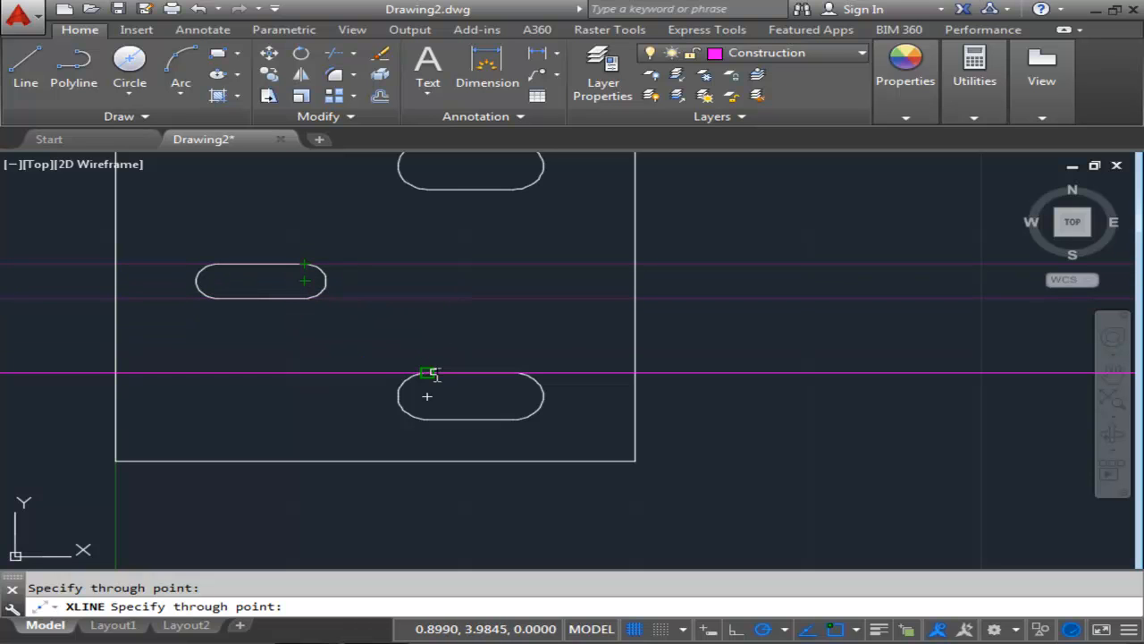
{"action": "left_click", "coordinate": [513, 372]}
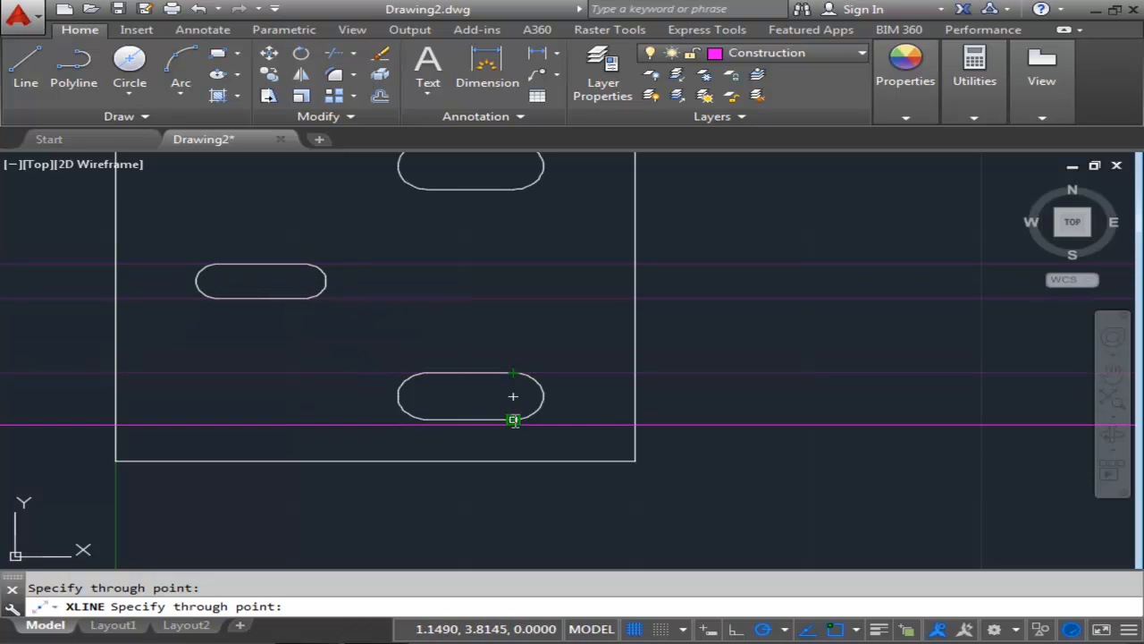
{"action": "middle_click_drag", "start_coordinate": [521, 316], "coordinate": [522, 442]}
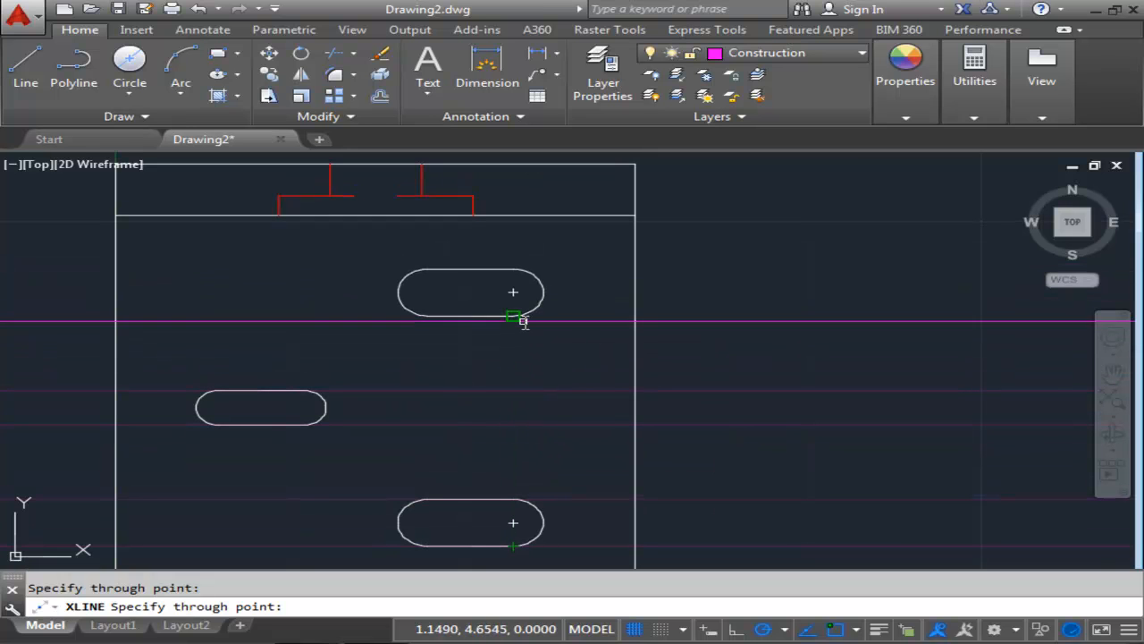
{"action": "left_click", "coordinate": [514, 317]}
{"action": "left_click", "coordinate": [513, 270]}
{"action": "scroll", "coordinate": [651, 267], "scroll_direction": "down", "scroll_amount": 6}
{"action": "middle_click_drag", "start_coordinate": [649, 267], "coordinate": [485, 221]}
{"action": "key", "text": "Escape"}
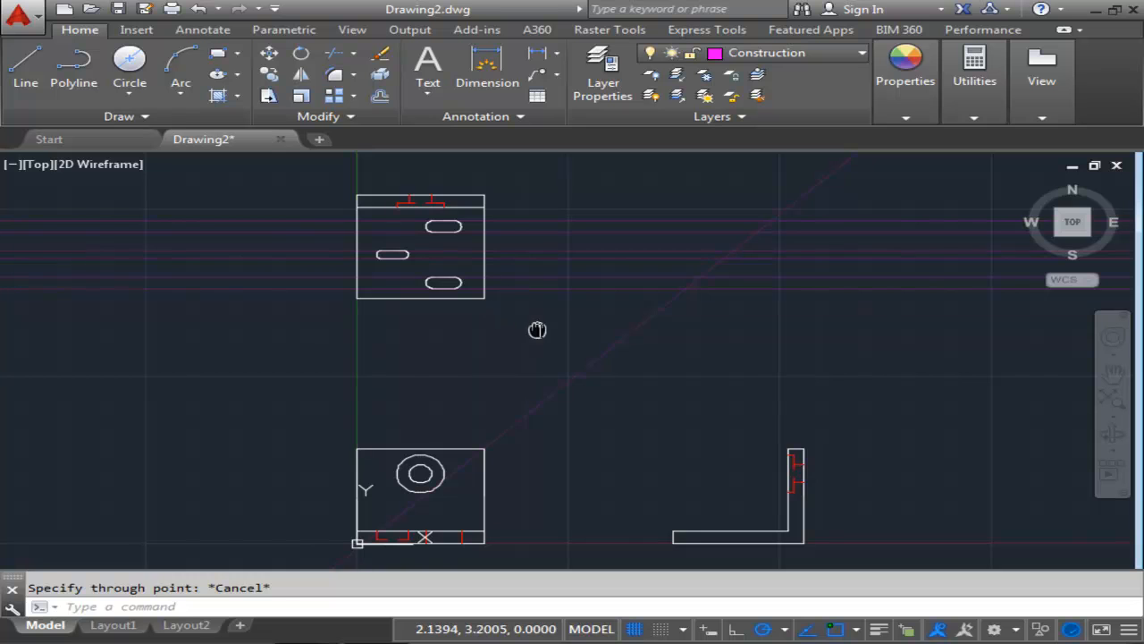
Draw vertical construction lines through where the new horizontal lines meet the 45° miter line, projecting into the side view.
{"action": "middle_click_drag", "start_coordinate": [537, 329], "coordinate": [343, 335]}
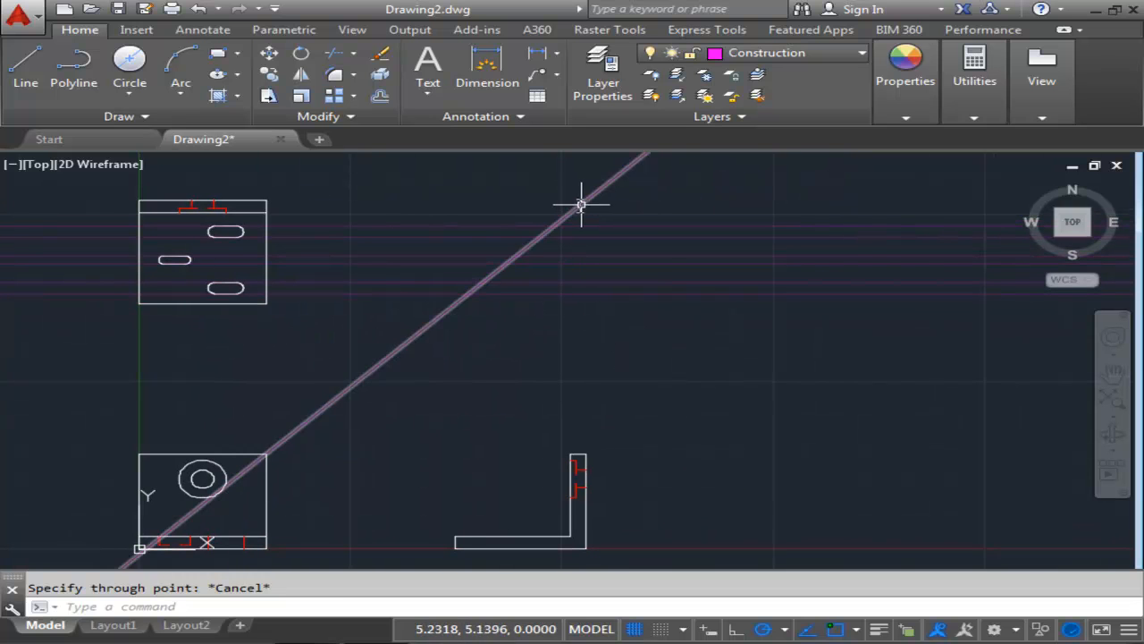
{"action": "left_click", "coordinate": [112, 116]}
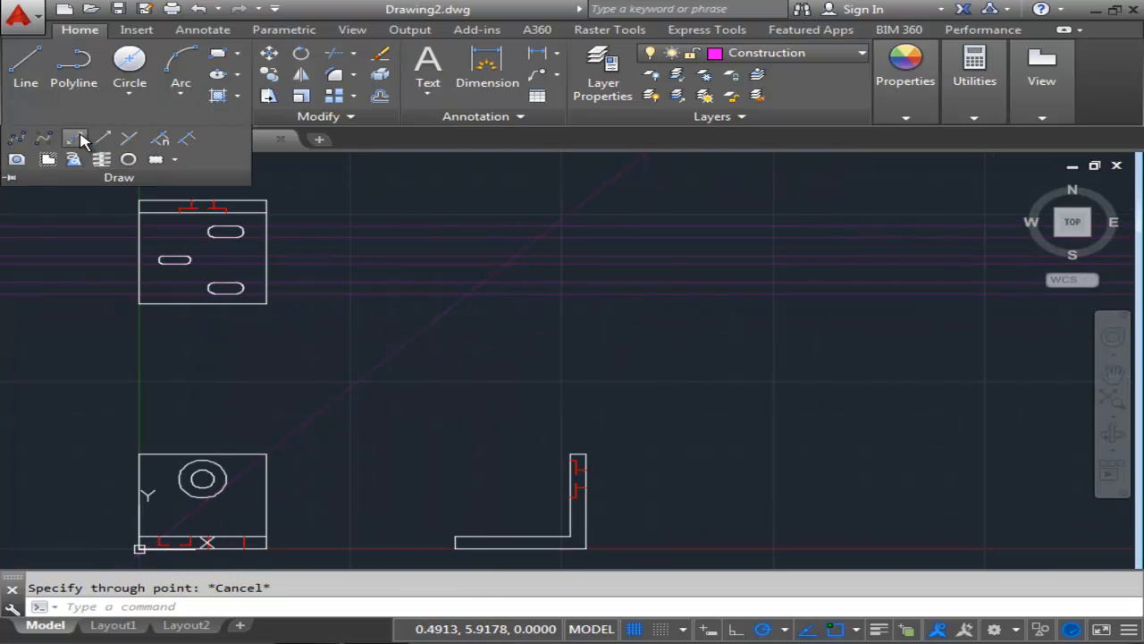
{"action": "left_click", "coordinate": [79, 136]}
{"action": "left_click", "coordinate": [317, 606]}
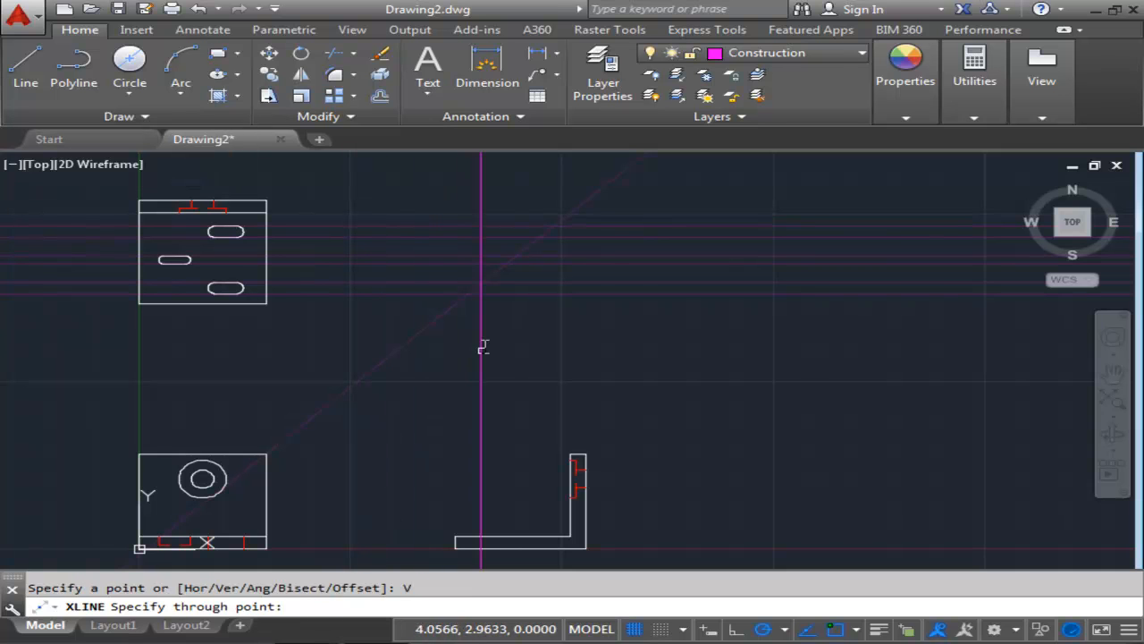
{"action": "middle_click_drag", "start_coordinate": [482, 347], "coordinate": [396, 513]}
{"action": "scroll", "coordinate": [394, 503], "scroll_direction": "up", "scroll_amount": 3}
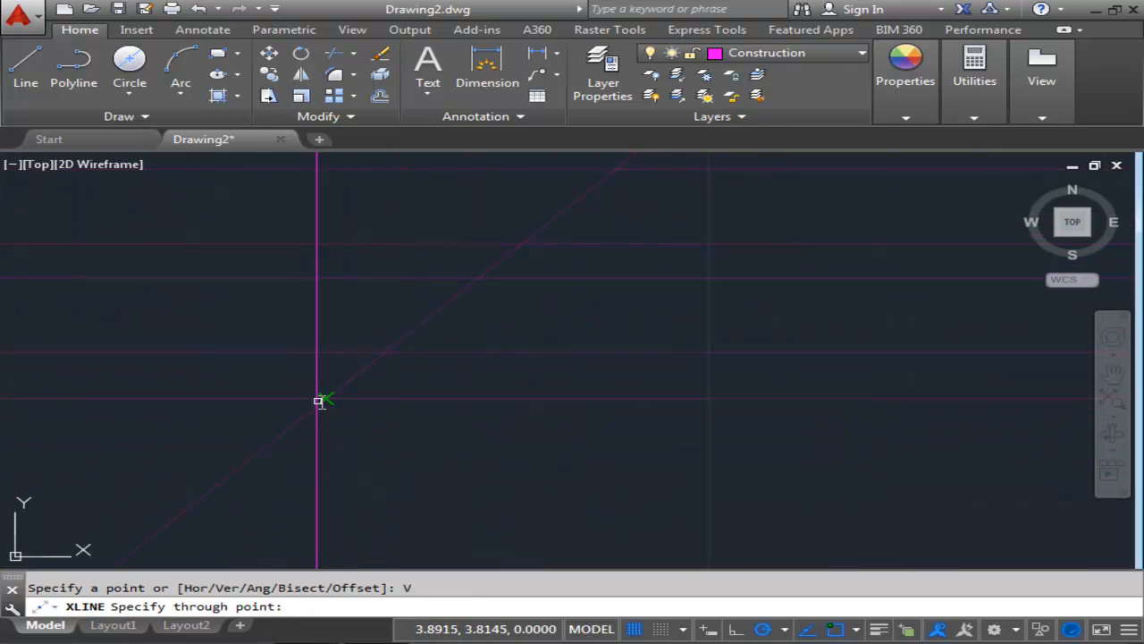
{"action": "left_click", "coordinate": [326, 399]}
{"action": "left_click", "coordinate": [386, 352]}
{"action": "left_click", "coordinate": [477, 278]}
{"action": "left_click", "coordinate": [524, 244]}
{"action": "middle_click_drag", "start_coordinate": [601, 325], "coordinate": [432, 465]}
{"action": "left_click", "coordinate": [447, 310]}
{"action": "left_click", "coordinate": [505, 268]}
{"action": "scroll", "coordinate": [544, 421], "scroll_direction": "down", "scroll_amount": 3}
{"action": "middle_click_drag", "start_coordinate": [521, 480], "coordinate": [577, 236]}
{"action": "scroll", "coordinate": [577, 236], "scroll_direction": "down", "scroll_amount": 2}
{"action": "scroll", "coordinate": [585, 296], "scroll_direction": "up", "scroll_amount": 1}
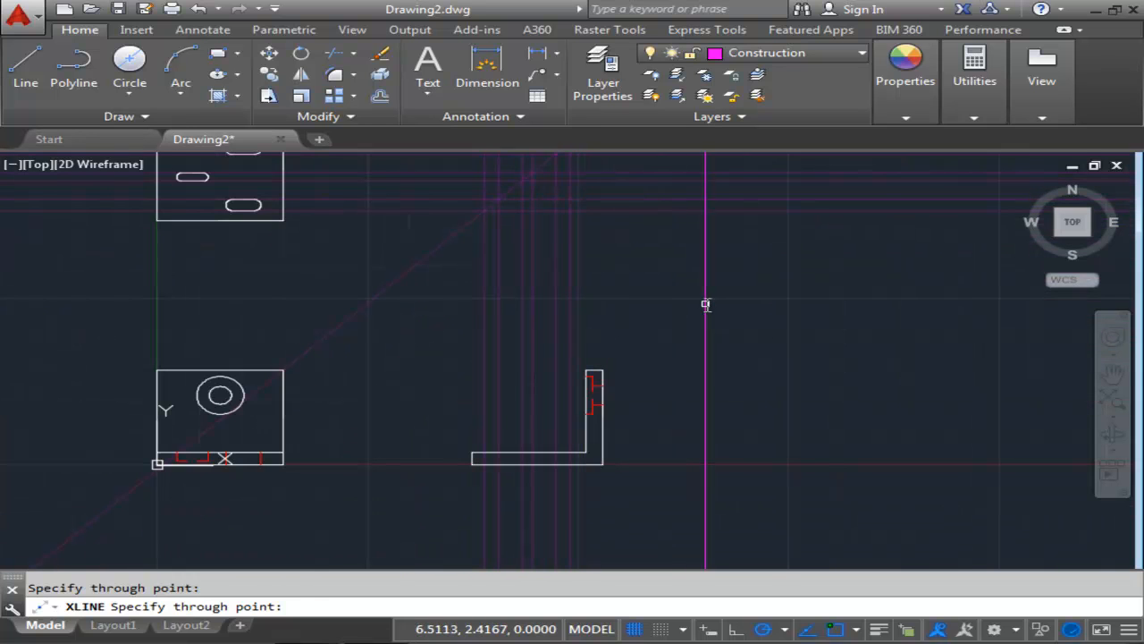
{"action": "scroll", "coordinate": [538, 317], "scroll_direction": "down", "scroll_amount": 2}
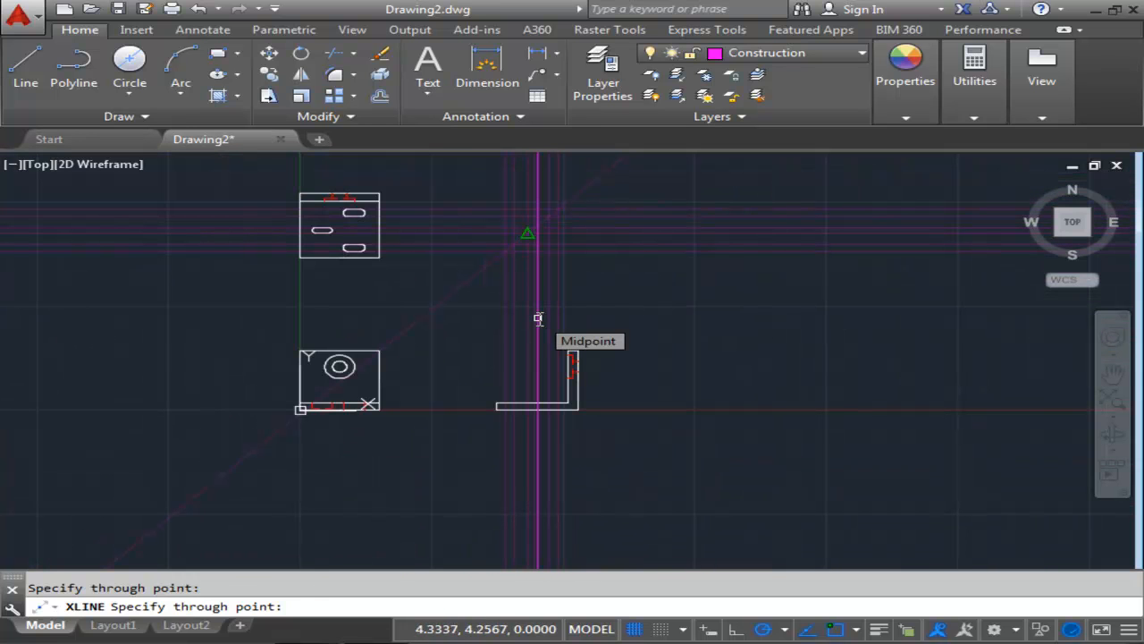
{"action": "key", "text": "Return"}
On the Hidden layer, draw two vertical hidden lines across the side view's base at the first pair of projected slot edges.
{"action": "scroll", "coordinate": [357, 278], "scroll_direction": "up", "scroll_amount": 2}
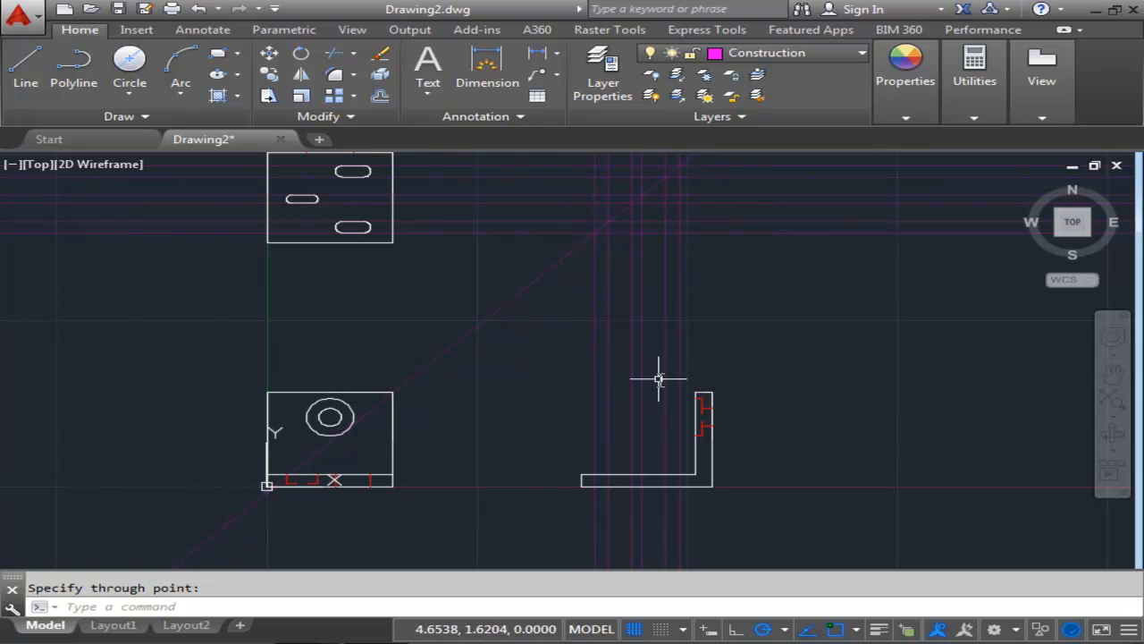
{"action": "scroll", "coordinate": [612, 483], "scroll_direction": "up", "scroll_amount": 2}
{"action": "scroll", "coordinate": [690, 489], "scroll_direction": "up", "scroll_amount": 2}
{"action": "middle_click_drag", "start_coordinate": [689, 486], "coordinate": [676, 476]}
{"action": "scroll", "coordinate": [584, 467], "scroll_direction": "up", "scroll_amount": 2}
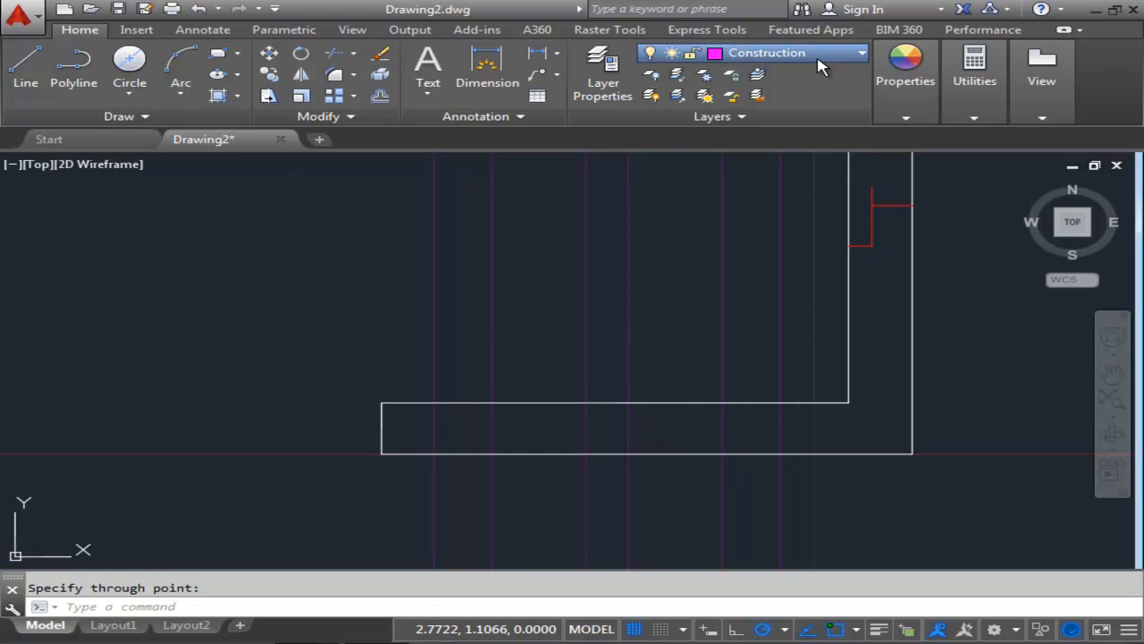
{"action": "left_click", "coordinate": [782, 194]}
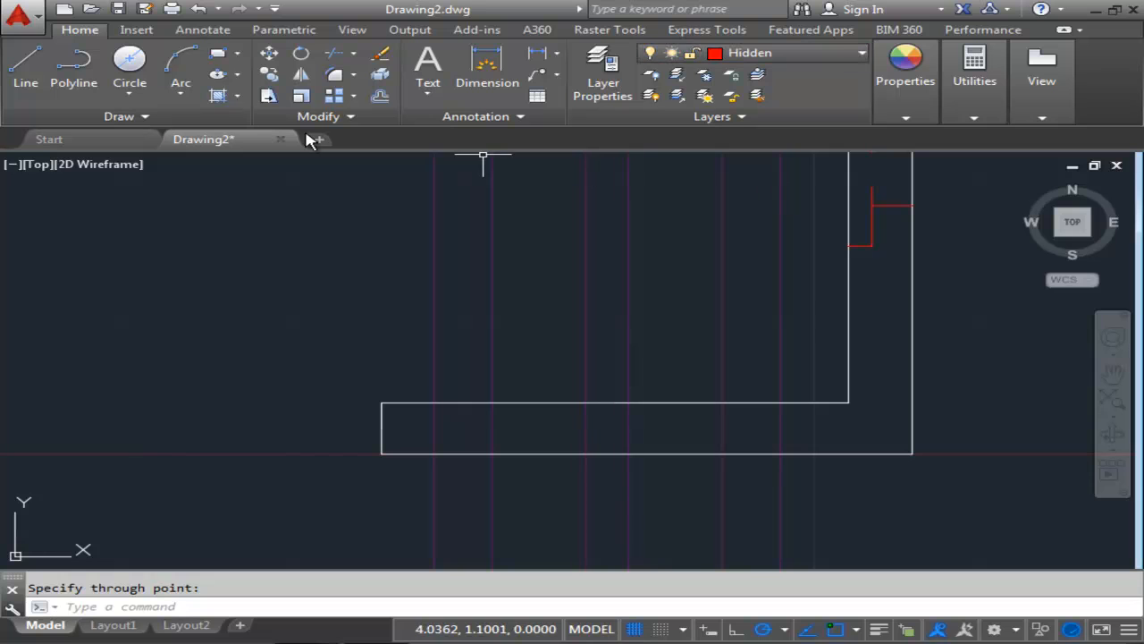
{"action": "left_click", "coordinate": [25, 74]}
{"action": "left_click", "coordinate": [432, 403]}
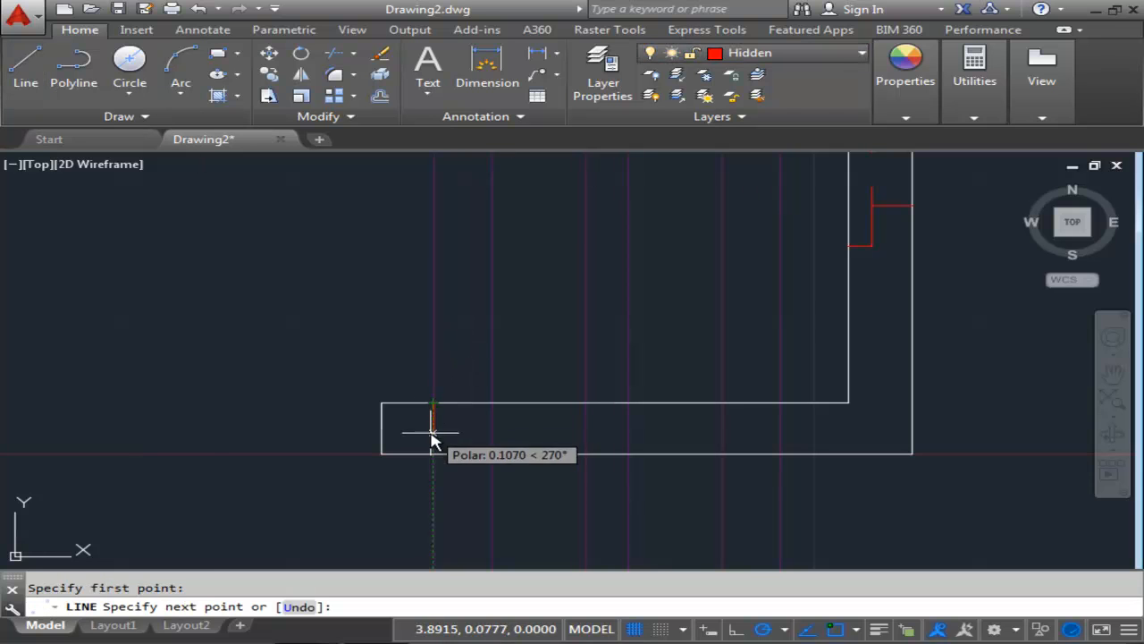
{"action": "left_click", "coordinate": [435, 453]}
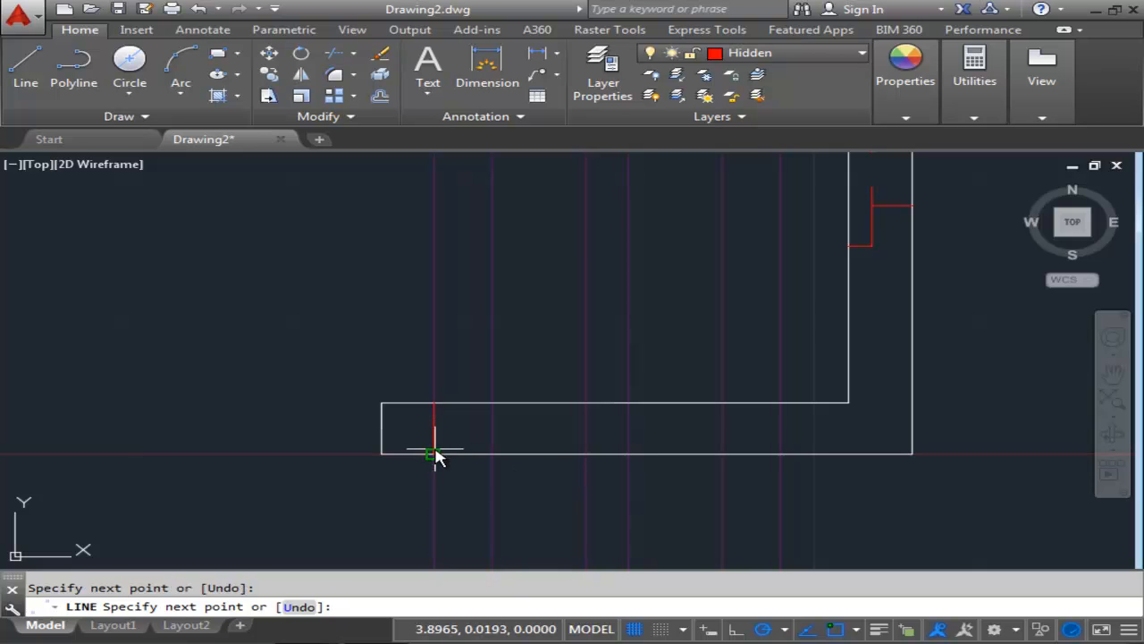
{"action": "key", "text": "Escape"}
{"action": "left_click", "coordinate": [25, 74]}
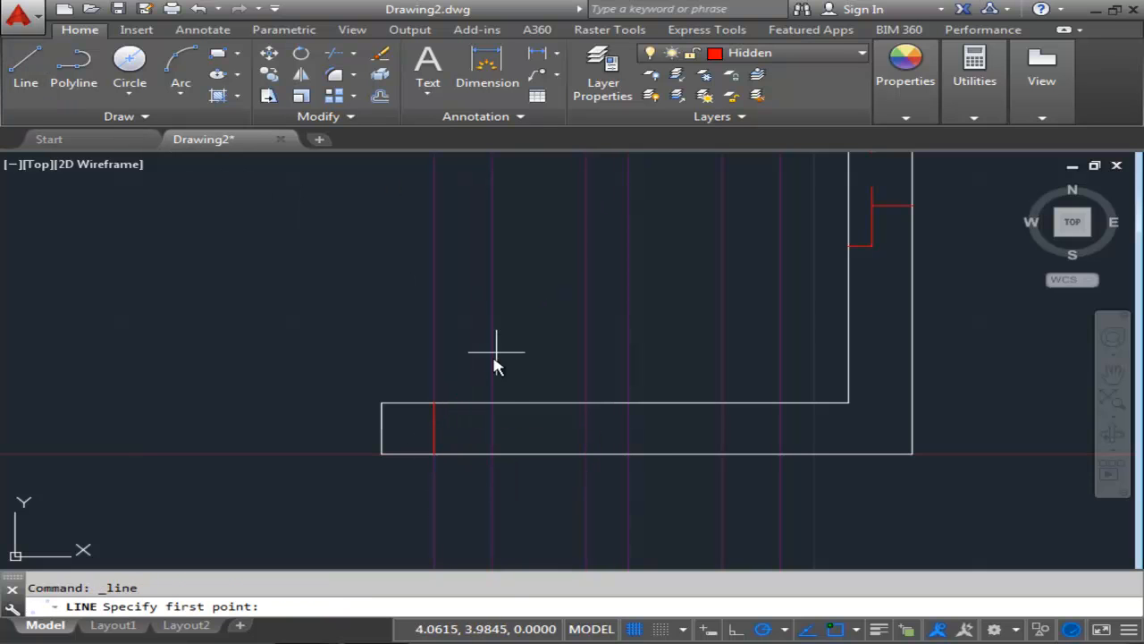
{"action": "left_click", "coordinate": [493, 403]}
{"action": "left_click", "coordinate": [492, 453]}
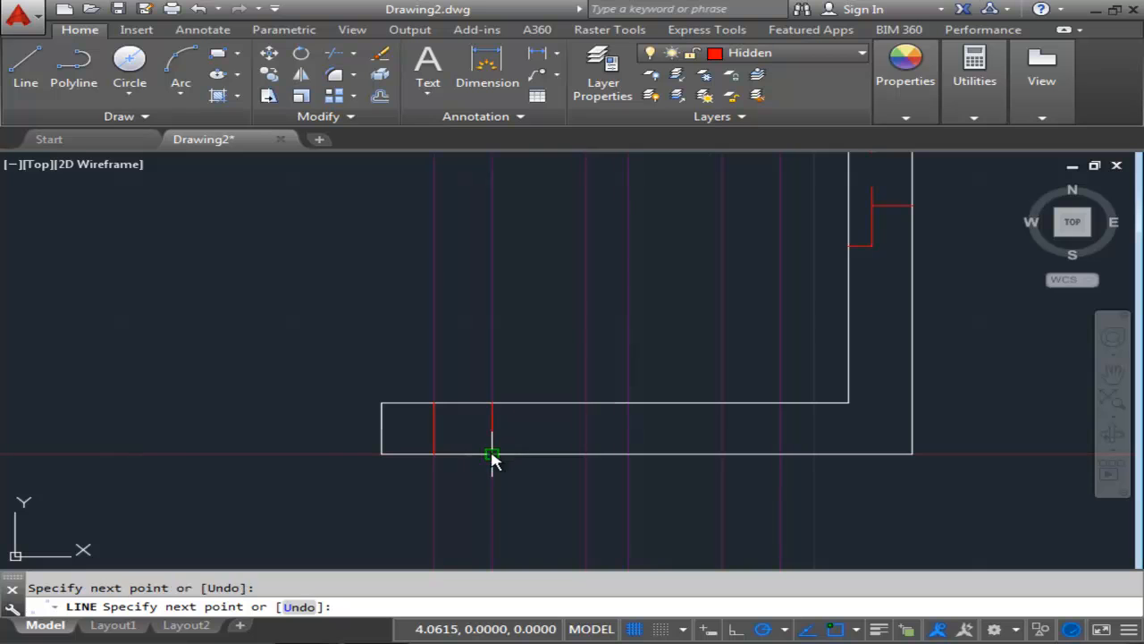
Draw two more vertical hidden lines across the side view's base at the second pair of projected slot edges.
{"action": "key", "text": "Escape"}
{"action": "left_click", "coordinate": [25, 64]}
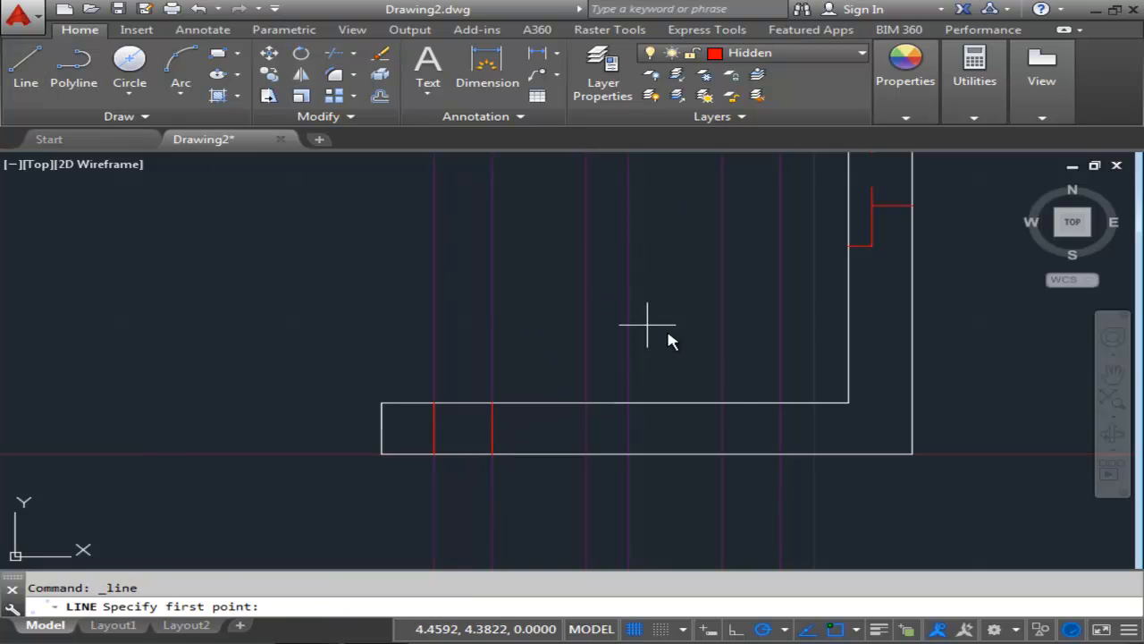
{"action": "left_click", "coordinate": [722, 403]}
{"action": "left_click", "coordinate": [722, 453]}
{"action": "key", "text": "Escape"}
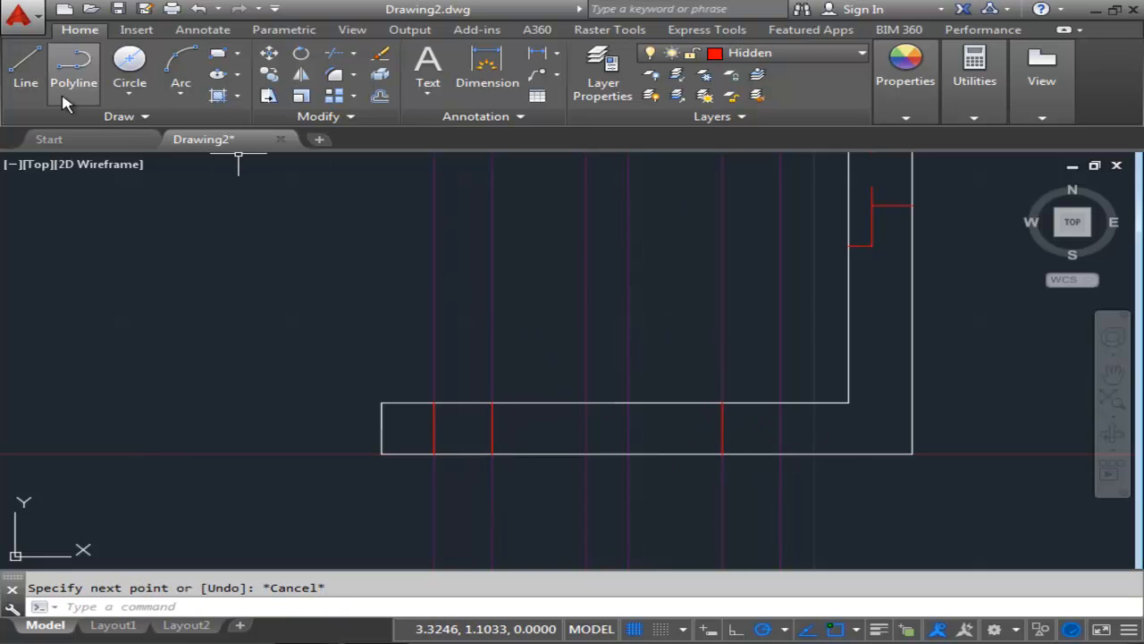
{"action": "left_click", "coordinate": [25, 64]}
{"action": "left_click", "coordinate": [781, 403]}
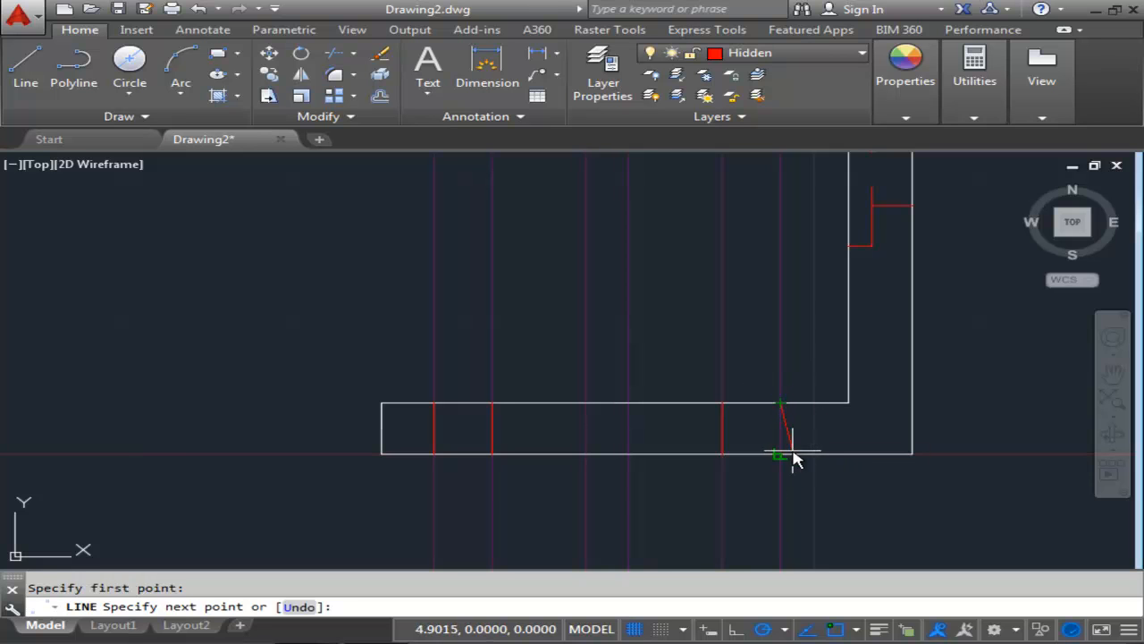
{"action": "left_click", "coordinate": [780, 453]}
{"action": "key", "text": "Escape"}
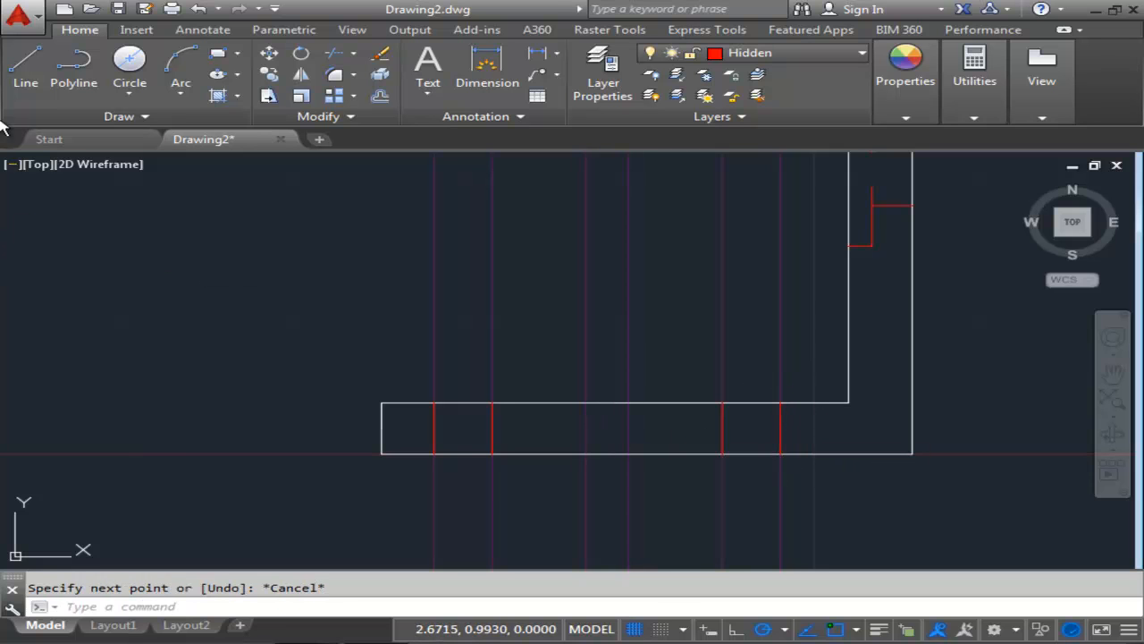
Draw a hidden U-shaped slot outline 0.130 deep from the top of the side view's base between the middle projected edges.
{"action": "left_click", "coordinate": [25, 65]}
{"action": "scroll", "coordinate": [597, 431], "scroll_direction": "up", "scroll_amount": 4}
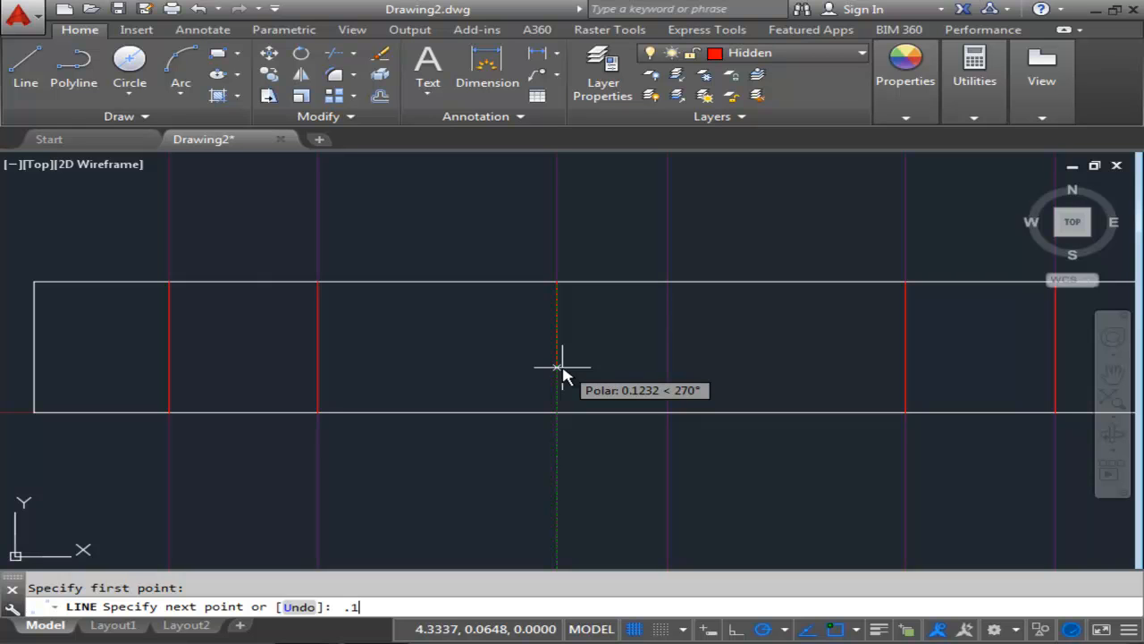
{"action": "key", "text": "Return"}
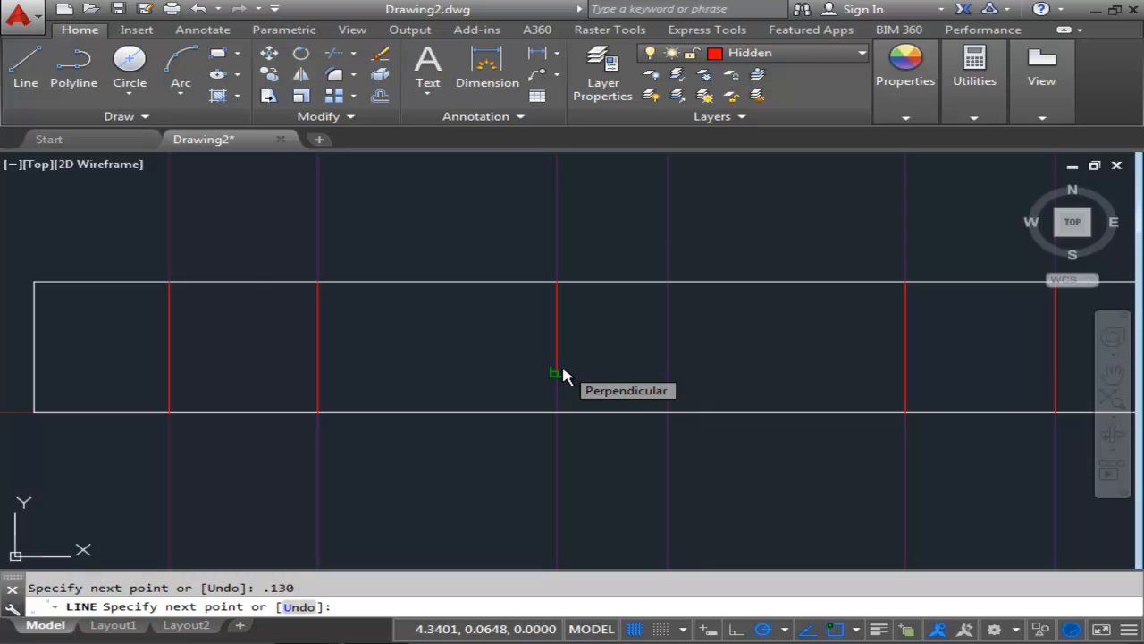
{"action": "left_click", "coordinate": [669, 371]}
{"action": "left_click", "coordinate": [668, 285]}
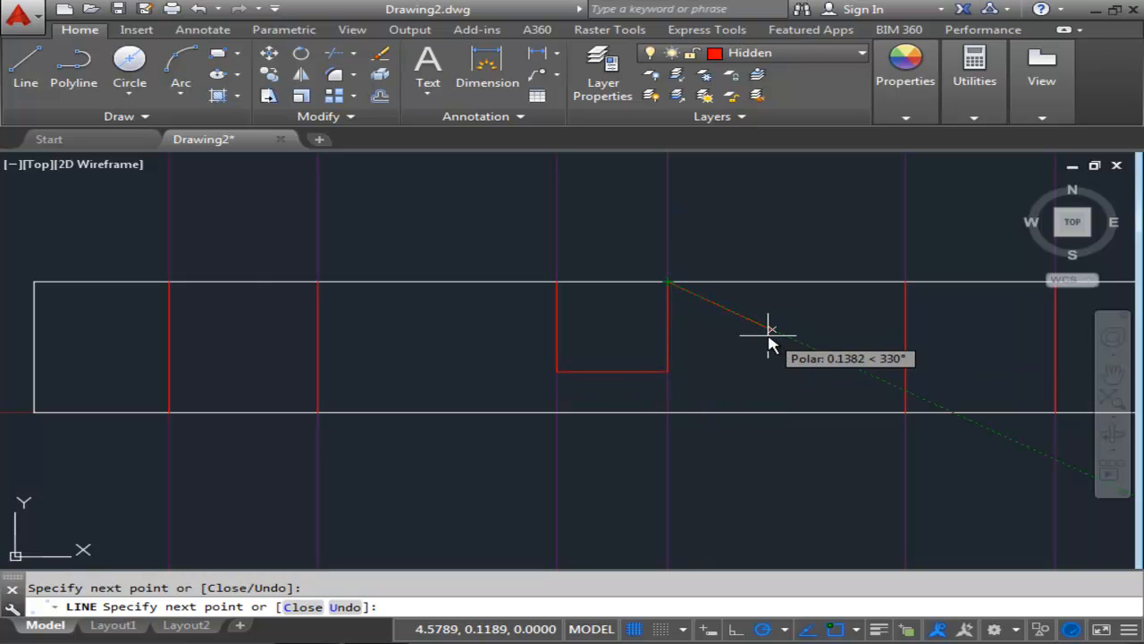
{"action": "key", "text": "Escape"}
Select all construction lines except the 45° miter line with Select Similar and erase them.
{"action": "scroll", "coordinate": [435, 238], "scroll_direction": "down", "scroll_amount": 8}
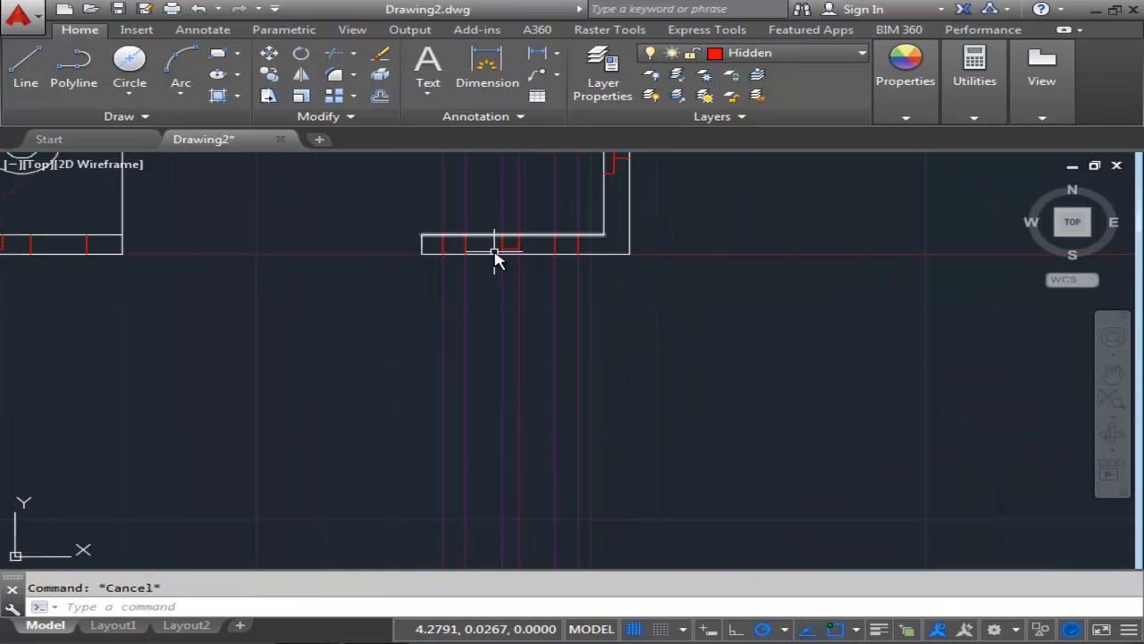
{"action": "scroll", "coordinate": [582, 400], "scroll_direction": "down", "scroll_amount": 2}
{"action": "middle_click_drag", "start_coordinate": [582, 400], "coordinate": [618, 493]}
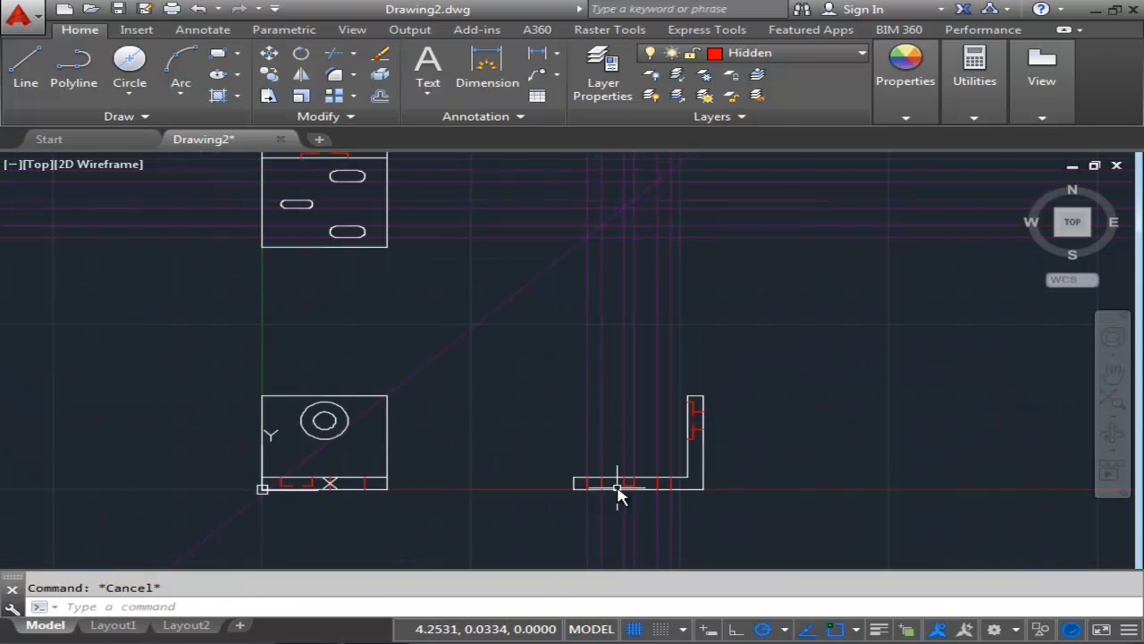
{"action": "middle_click_drag", "start_coordinate": [594, 391], "coordinate": [590, 431]}
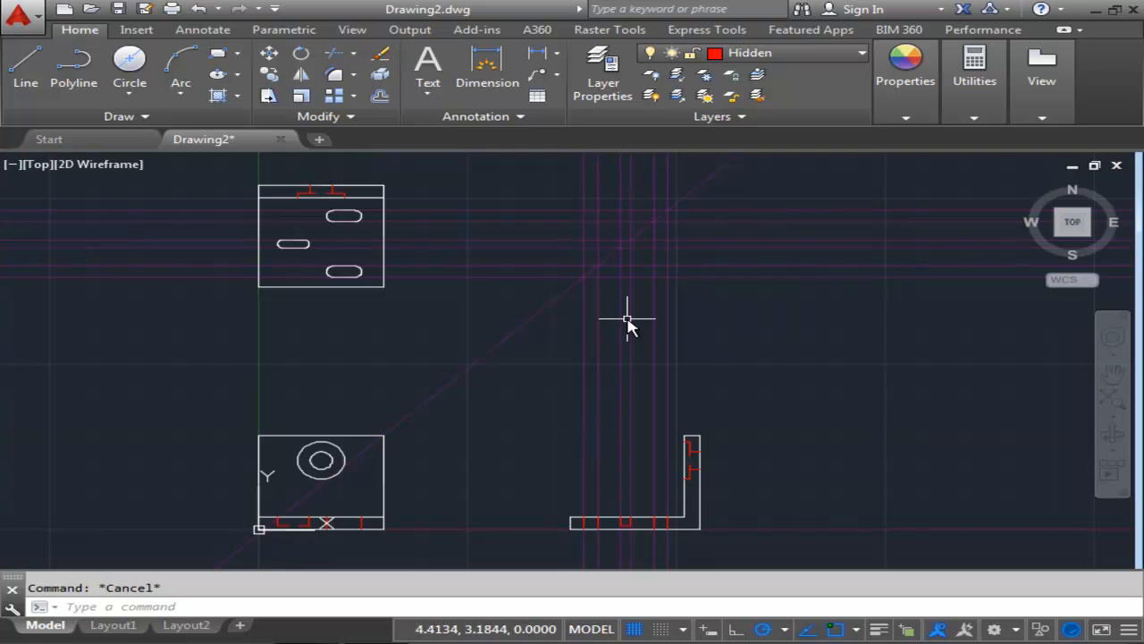
{"action": "left_click", "coordinate": [584, 338]}
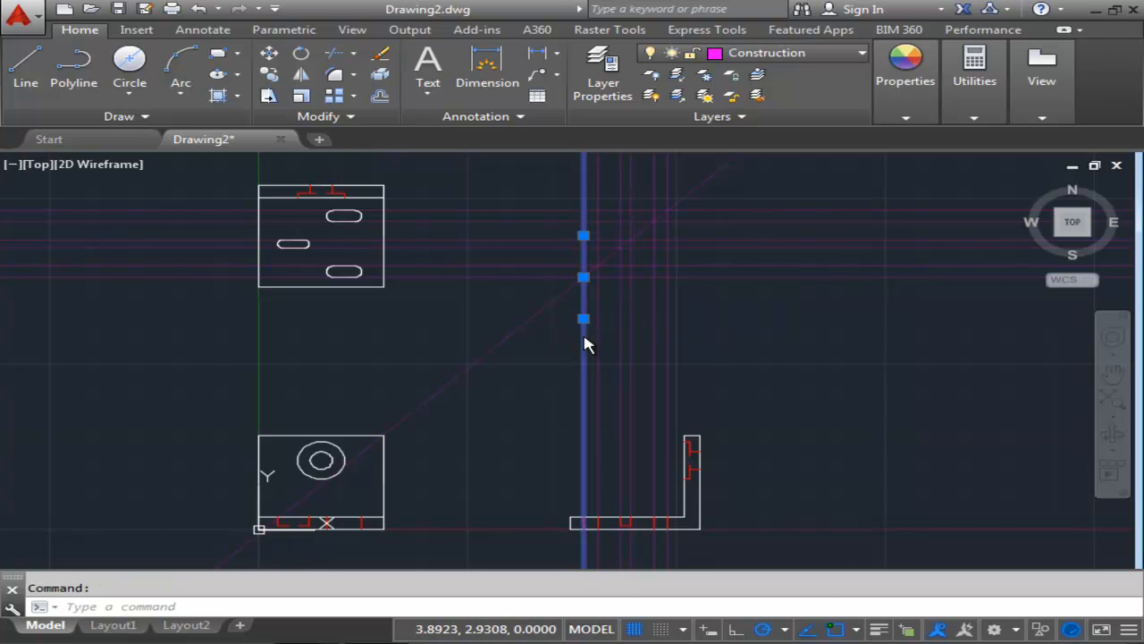
{"action": "right_click", "coordinate": [585, 341]}
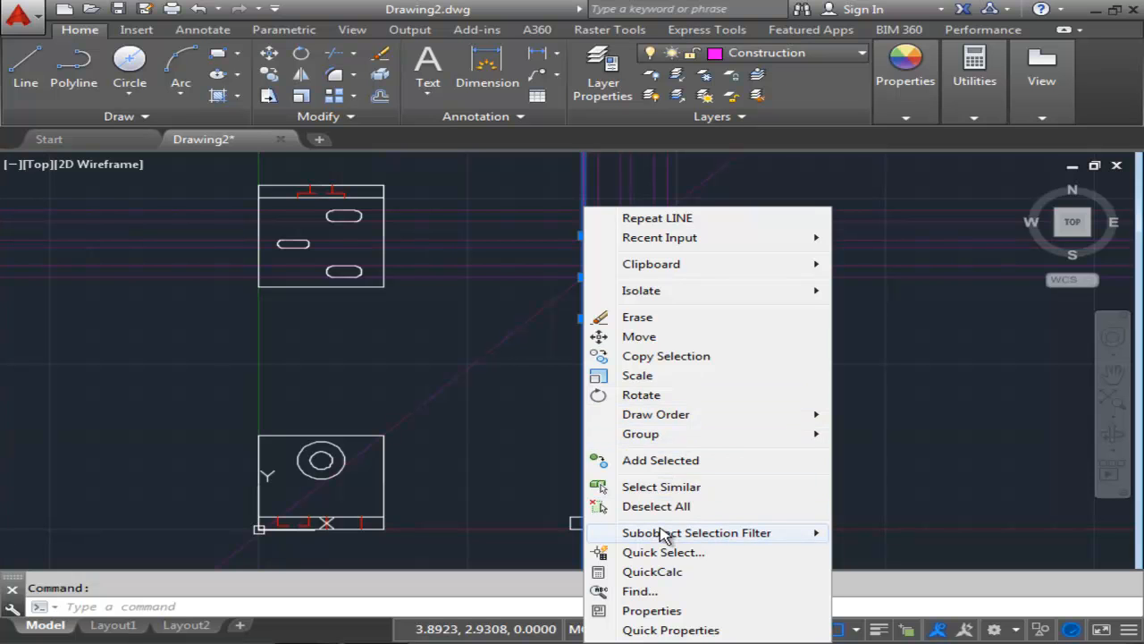
{"action": "left_click", "coordinate": [649, 486]}
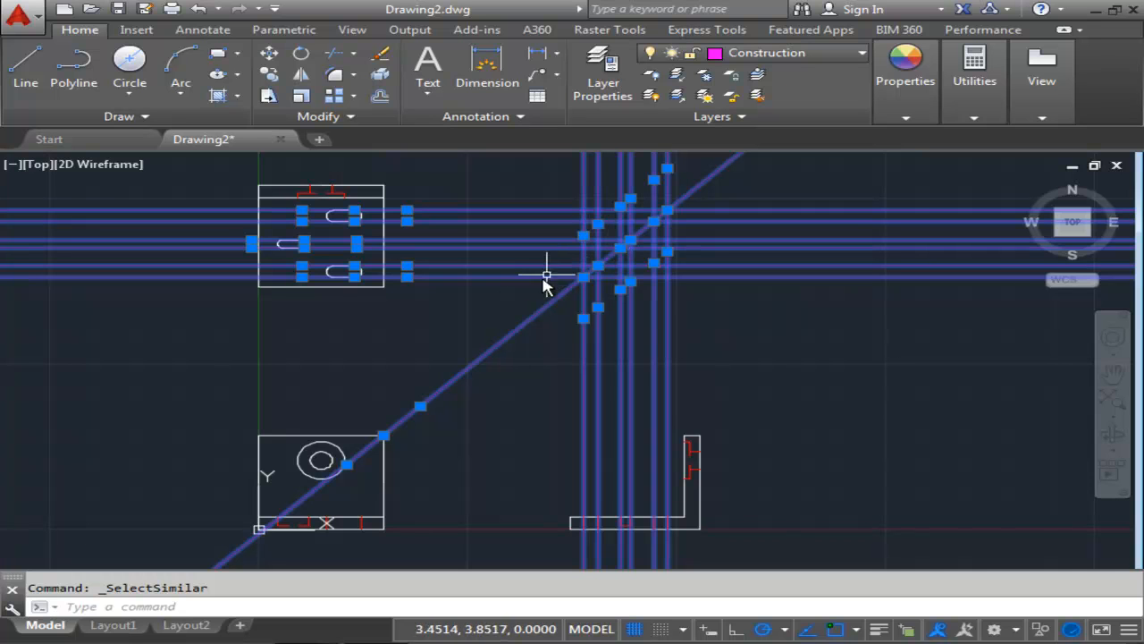
{"action": "left_click", "coordinate": [527, 323], "text": "shift"}
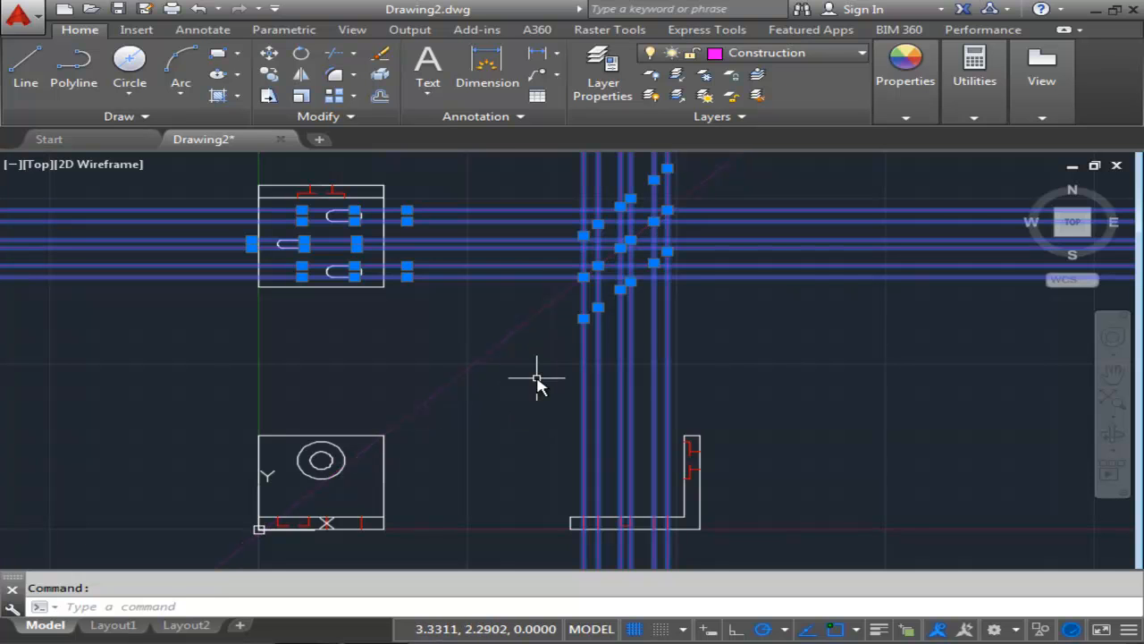
{"action": "key", "text": "Delete"}
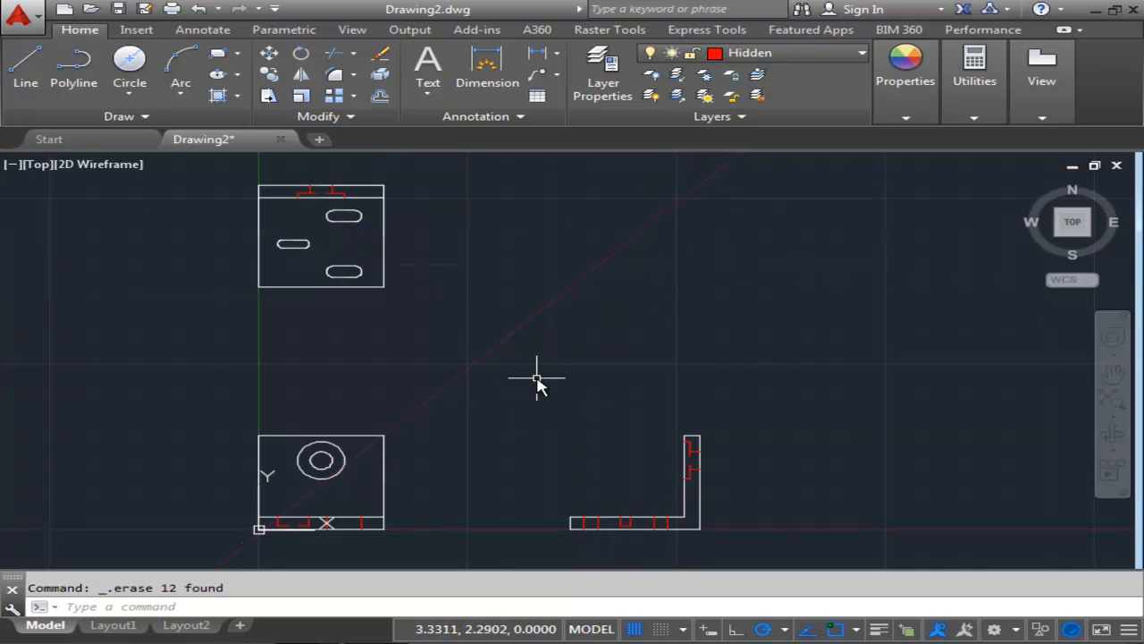
Set the DIMCEN system variable to -0.09.
{"action": "mouse_move", "coordinate": [505, 364]}
{"action": "middle_mouse_down"}
{"action": "mouse_move", "coordinate": [523, 323]}
{"action": "mouse_move", "coordinate": [533, 354]}
{"action": "middle_mouse_up"}
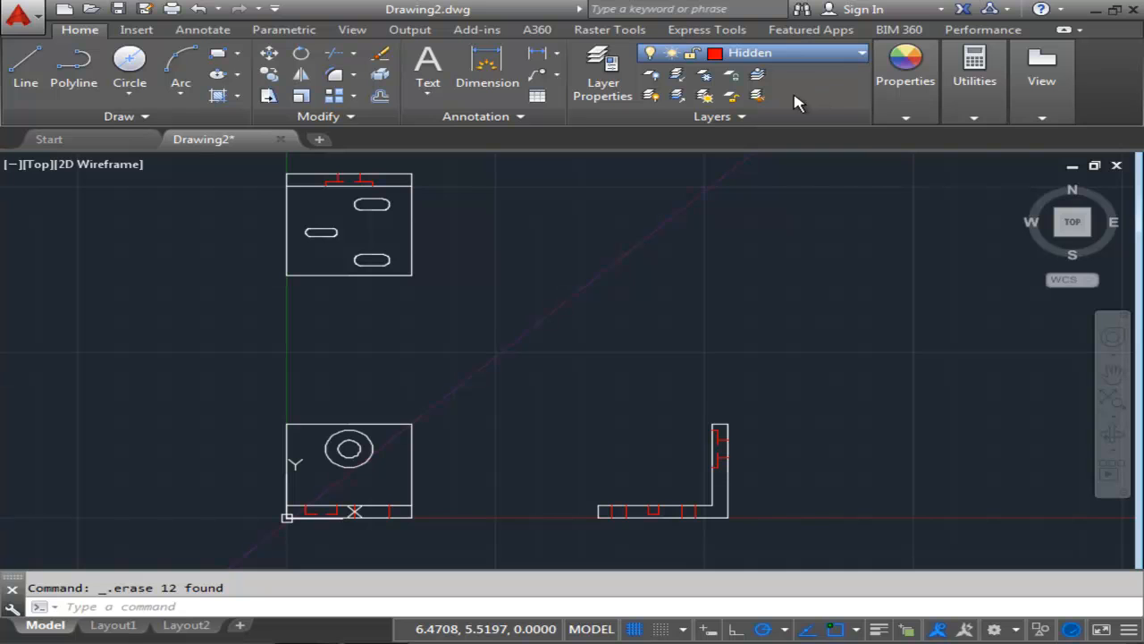
{"action": "middle_click_drag", "start_coordinate": [670, 276], "coordinate": [697, 279]}
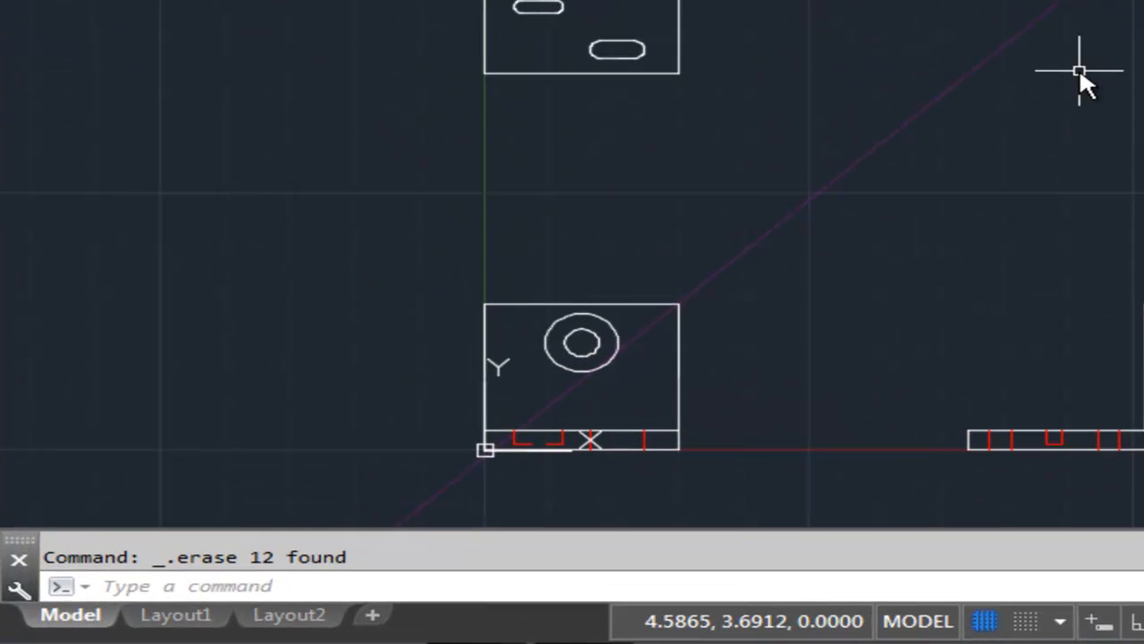
{"action": "type", "text": "Dimc"}
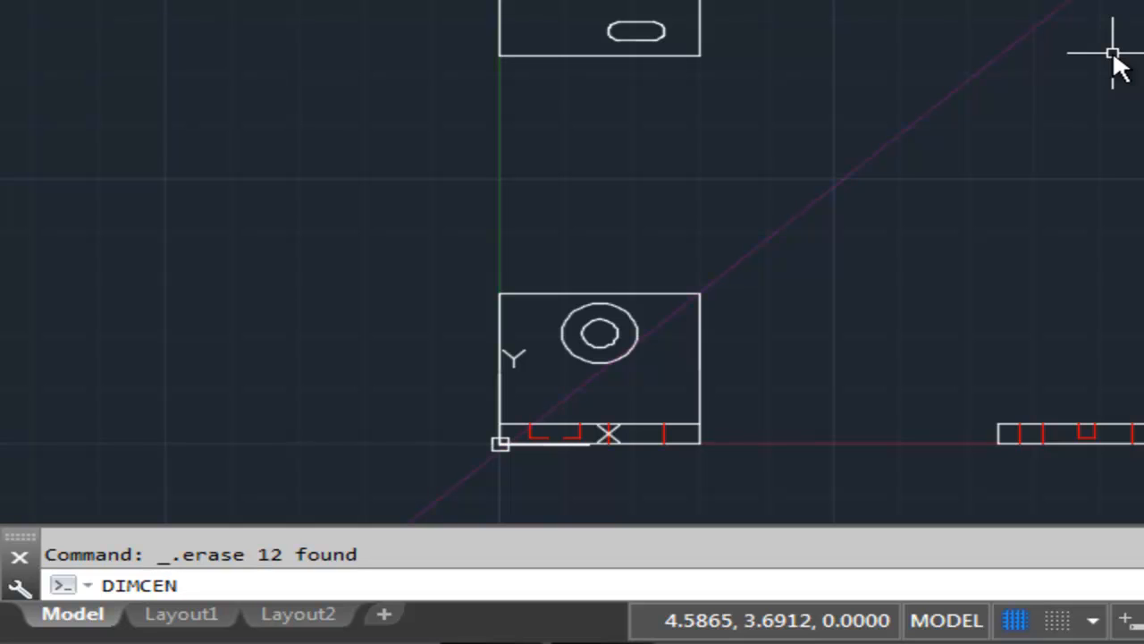
{"action": "key", "text": "Return"}
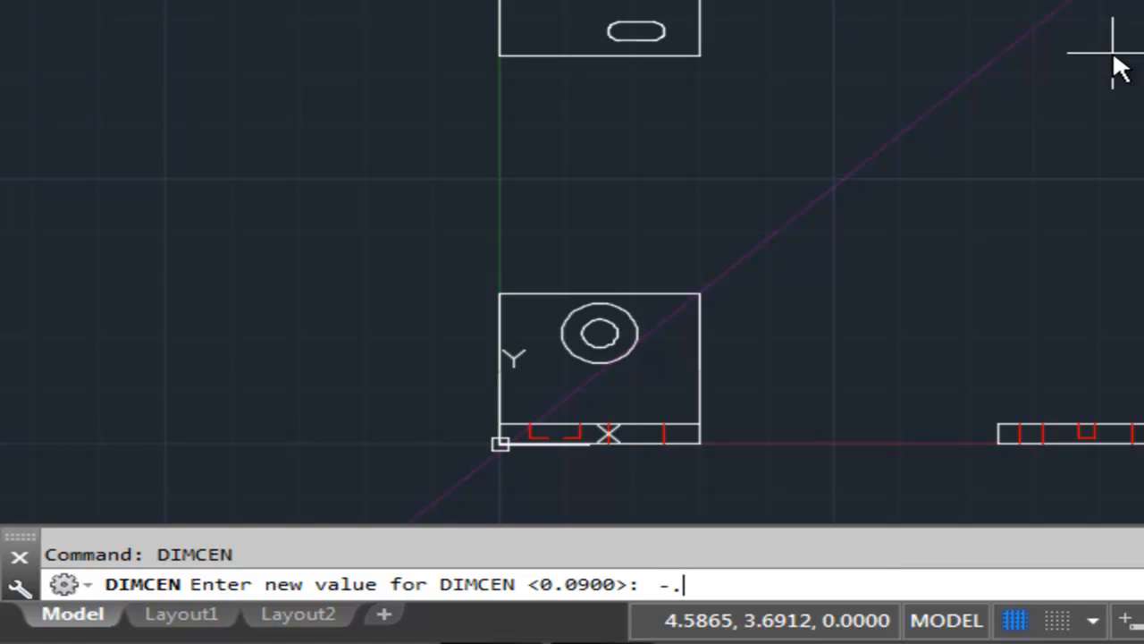
{"action": "key", "text": "Return"}
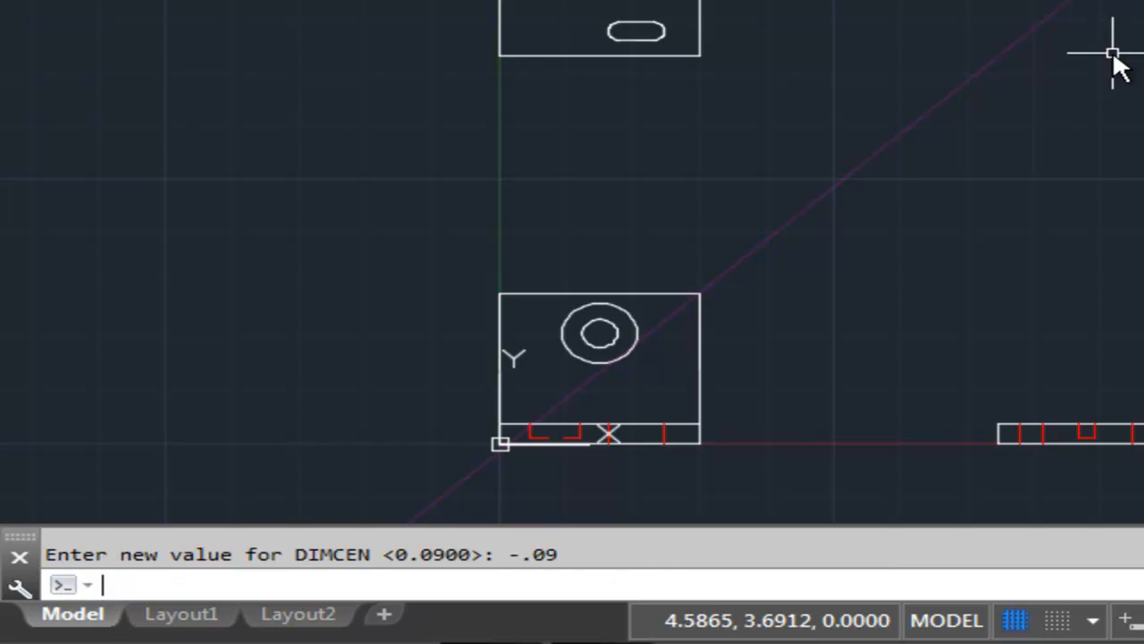
Add a center mark to the counterbore circle in the front view with DIMCENTER.
{"action": "type", "text": "Di"}
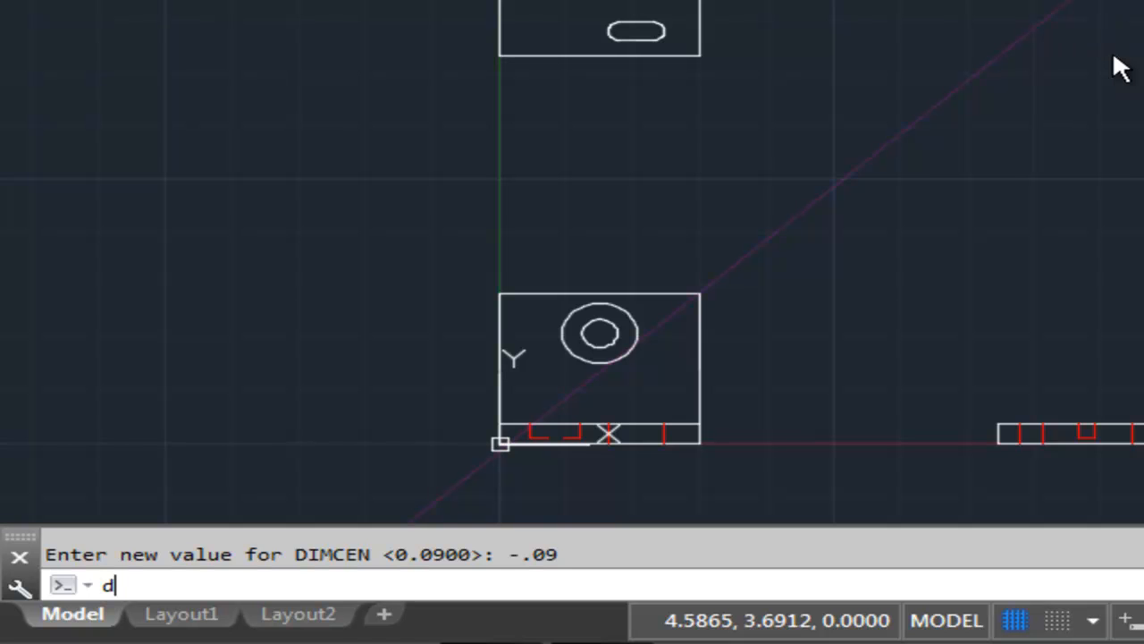
{"action": "type", "text": "mcenter"}
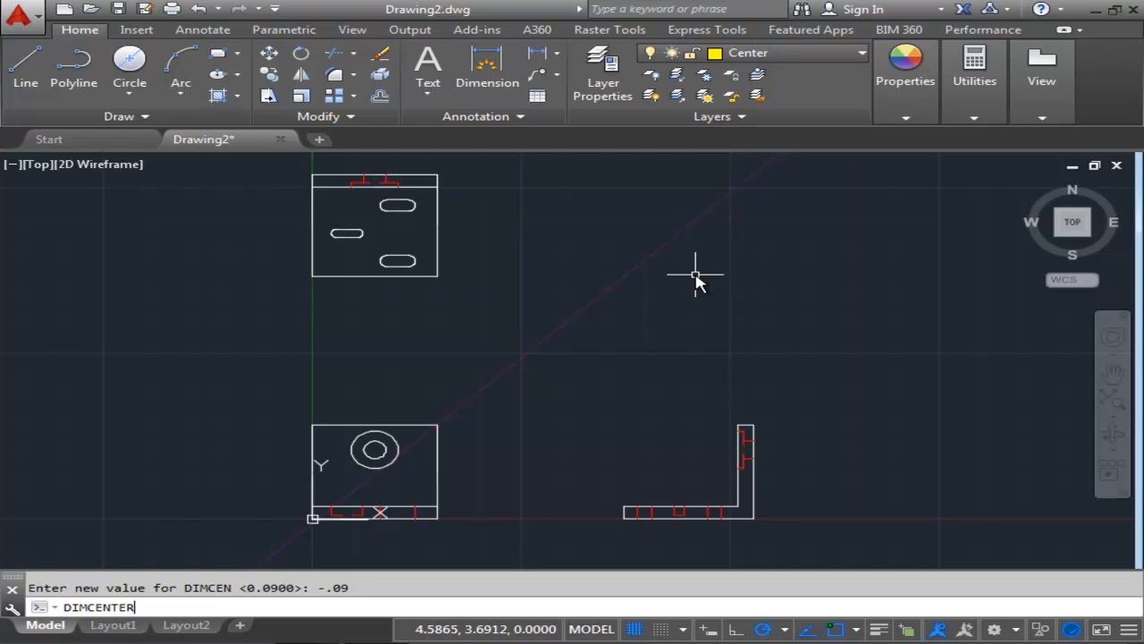
{"action": "key", "text": "Return"}
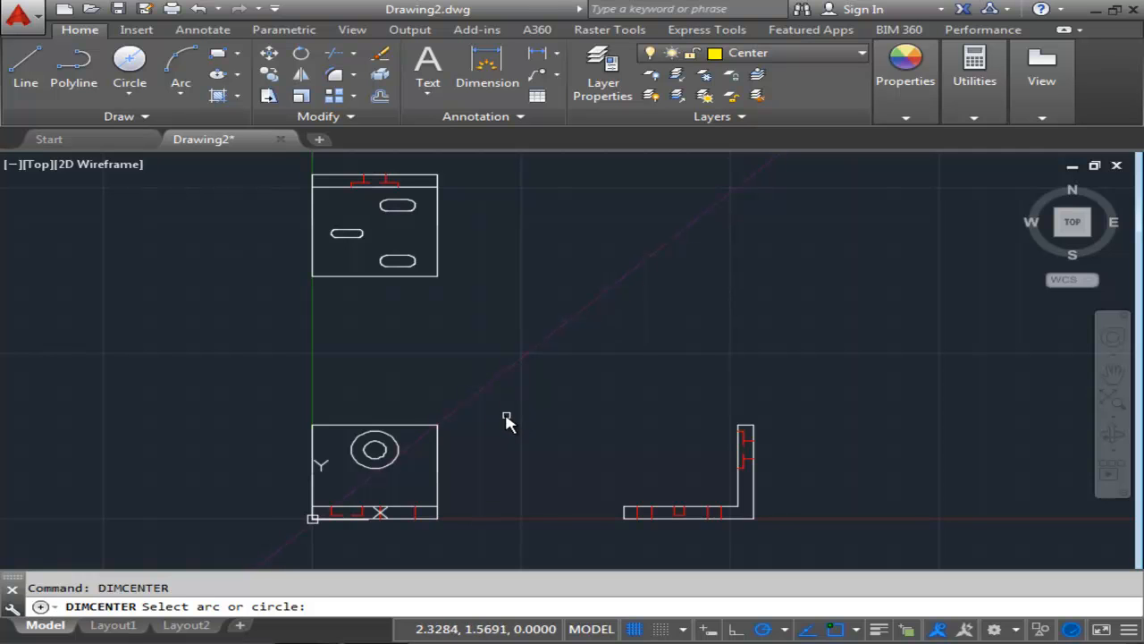
{"action": "scroll", "coordinate": [350, 479], "scroll_direction": "up", "scroll_amount": 2}
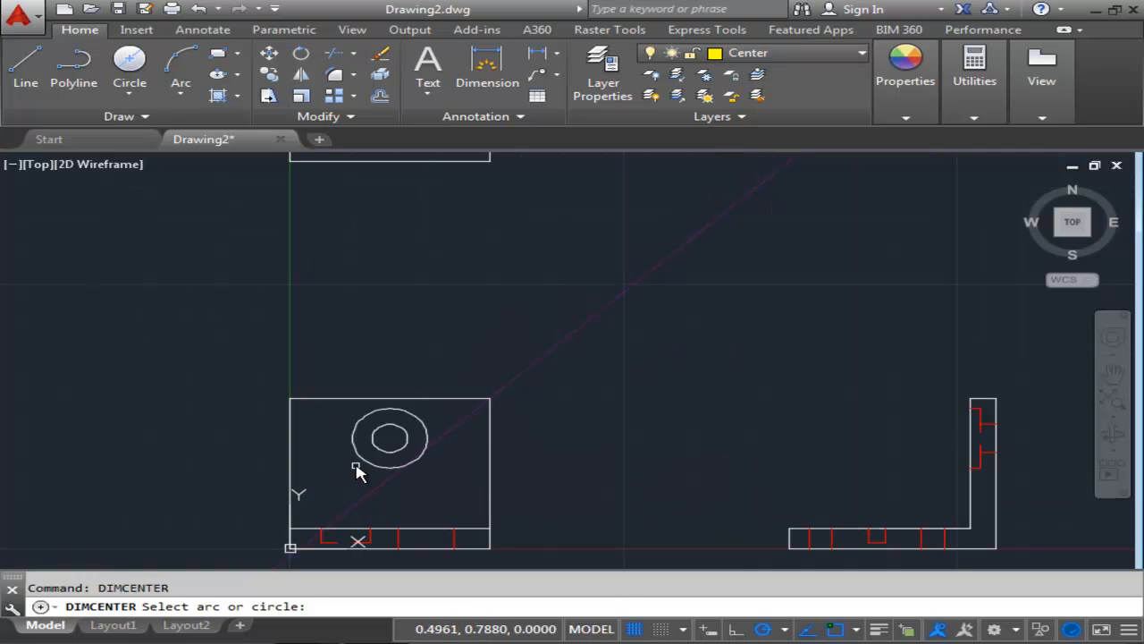
{"action": "left_click", "coordinate": [360, 462]}
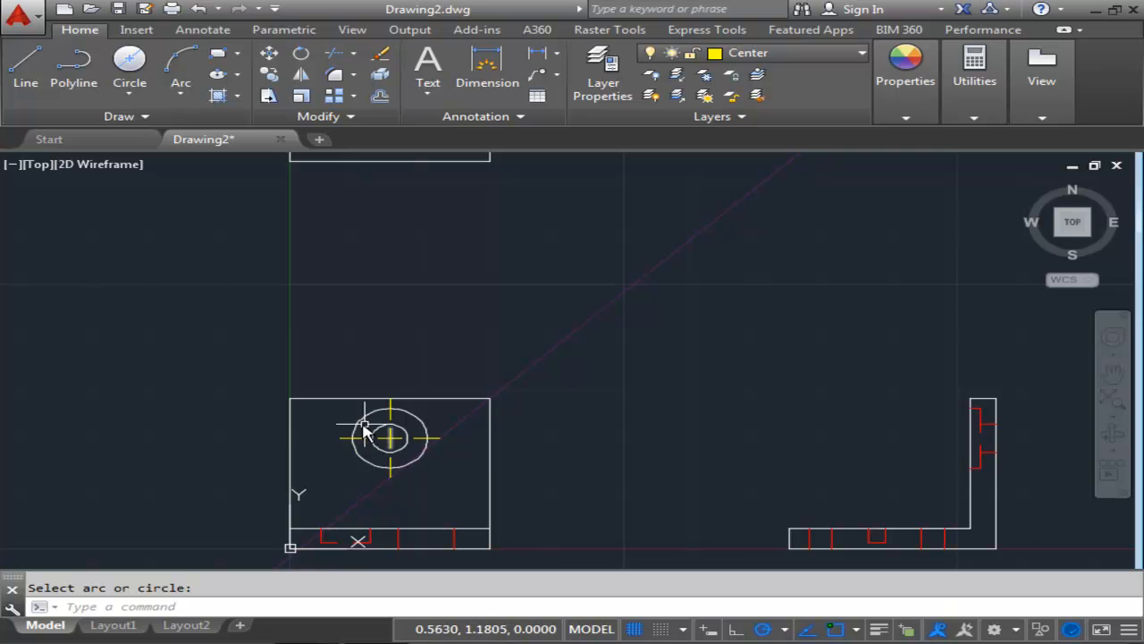
Add center marks to both arc ends of the lower-right slot in the top view.
{"action": "middle_click_drag", "start_coordinate": [438, 434], "coordinate": [465, 465]}
{"action": "middle_click_drag", "start_coordinate": [490, 337], "coordinate": [514, 429]}
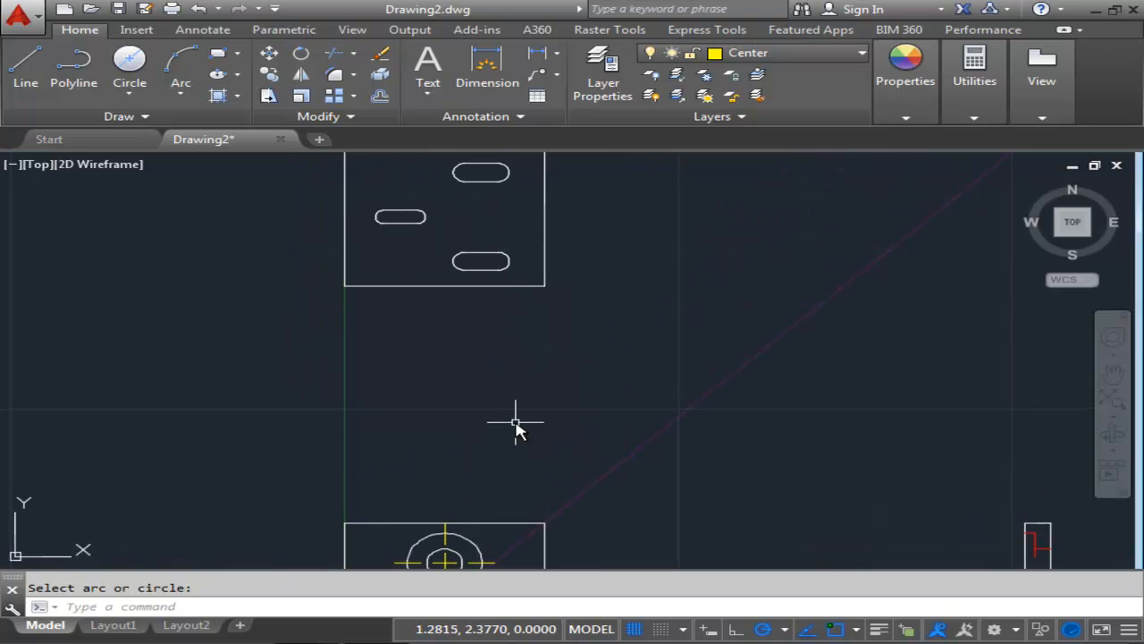
{"action": "key", "text": "Return"}
{"action": "scroll", "coordinate": [492, 388], "scroll_direction": "up", "scroll_amount": 4}
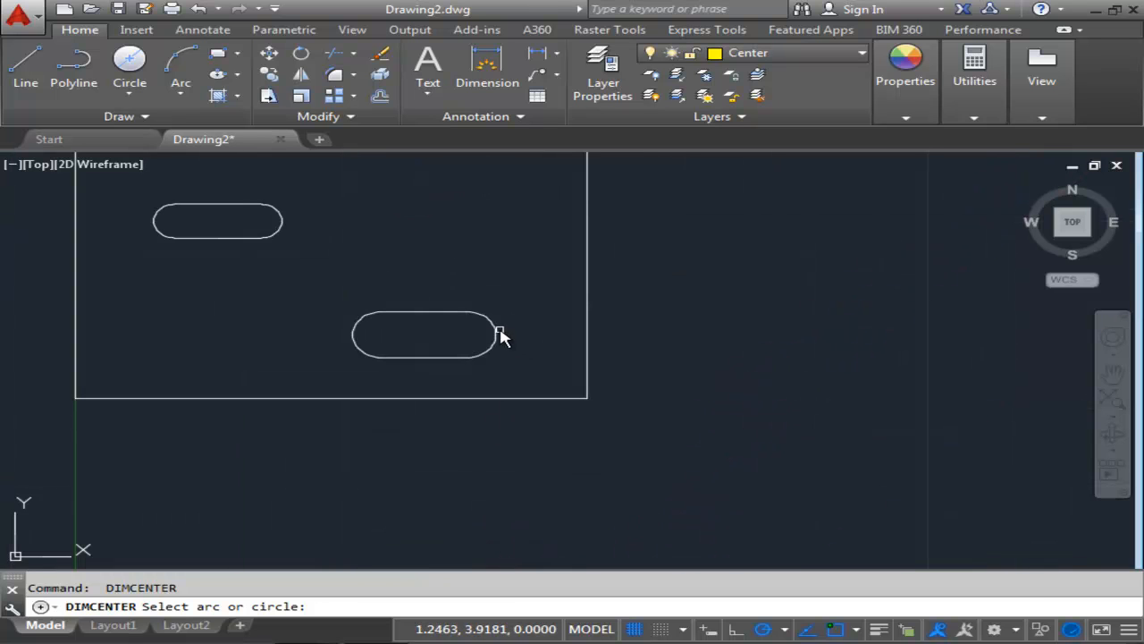
{"action": "left_click", "coordinate": [497, 334]}
{"action": "key", "text": "Return"}
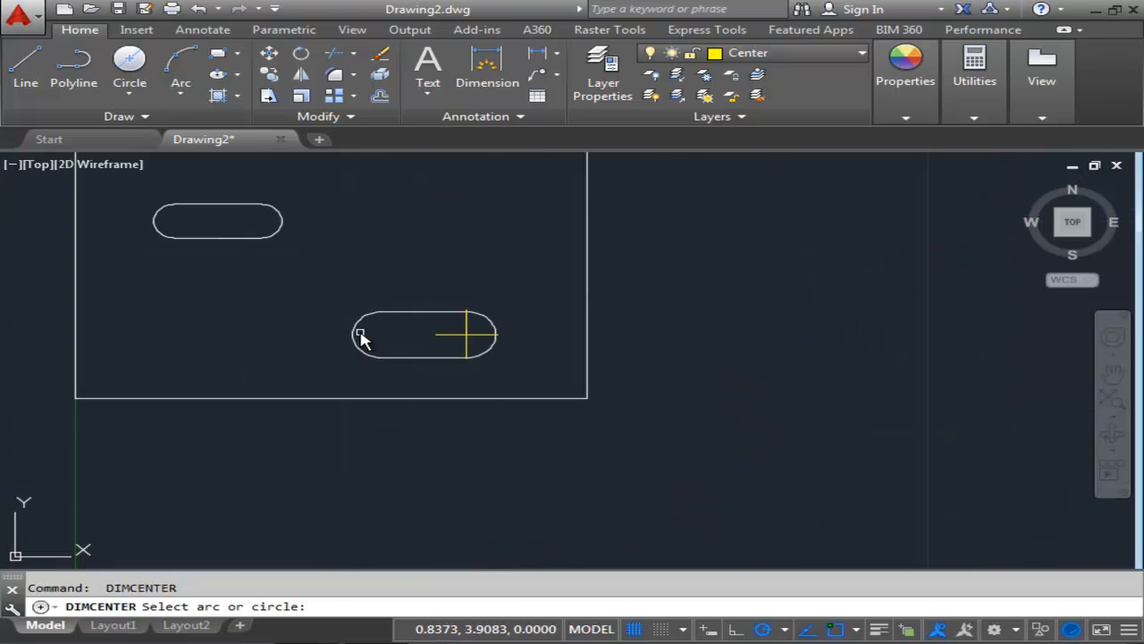
{"action": "left_click", "coordinate": [358, 334]}
Add center marks to the arc ends of the remaining two slots in the top view.
{"action": "middle_click_drag", "start_coordinate": [319, 286], "coordinate": [401, 343]}
{"action": "key", "text": "Return"}
{"action": "left_click", "coordinate": [363, 280]}
{"action": "key", "text": "Return"}
{"action": "left_click", "coordinate": [238, 275]}
{"action": "key", "text": "Return"}
{"action": "middle_click_drag", "start_coordinate": [339, 229], "coordinate": [394, 352]}
{"action": "left_click", "coordinate": [474, 299]}
{"action": "key", "text": "Return"}
{"action": "left_click", "coordinate": [608, 281]}
On the Center layer, draw a vertical center line through the counterbore hidden lines in the top view's thickness band.
{"action": "scroll", "coordinate": [597, 375], "scroll_direction": "down", "scroll_amount": 4}
{"action": "middle_click_drag", "start_coordinate": [597, 380], "coordinate": [549, 321]}
{"action": "scroll", "coordinate": [552, 327], "scroll_direction": "down", "scroll_amount": 3}
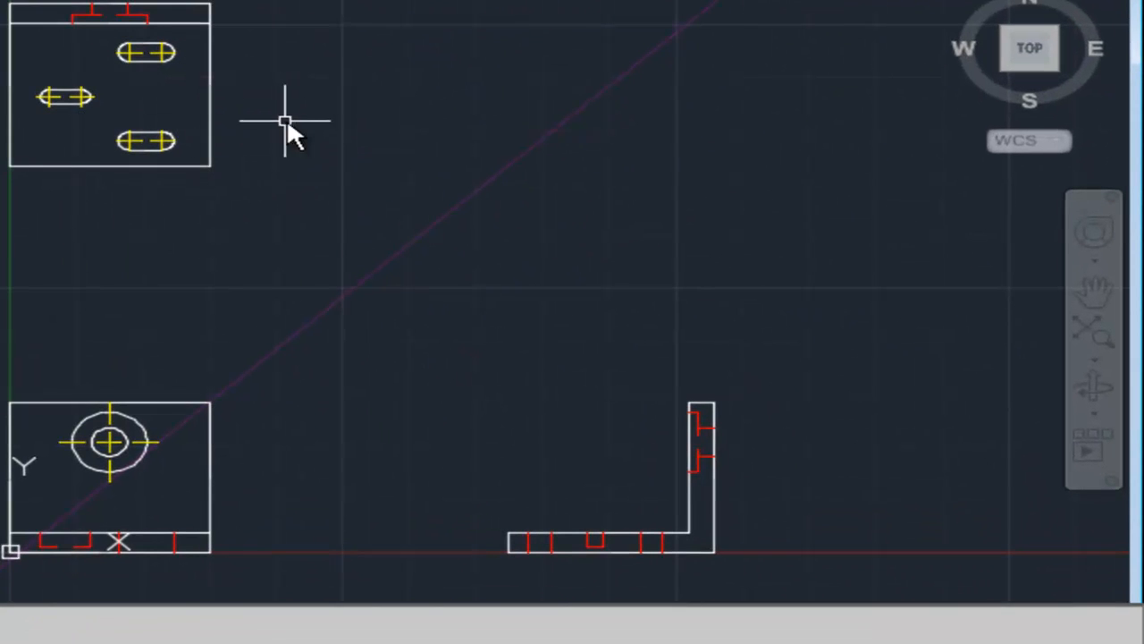
{"action": "middle_click_drag", "start_coordinate": [343, 202], "coordinate": [235, 226]}
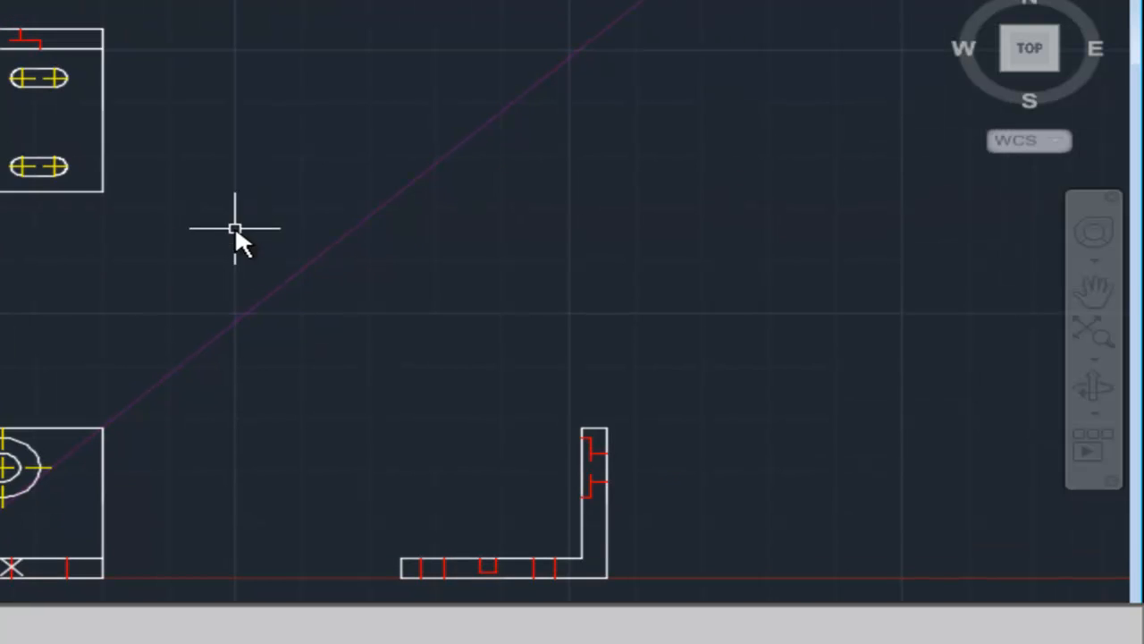
{"action": "middle_click_drag", "start_coordinate": [183, 175], "coordinate": [225, 179]}
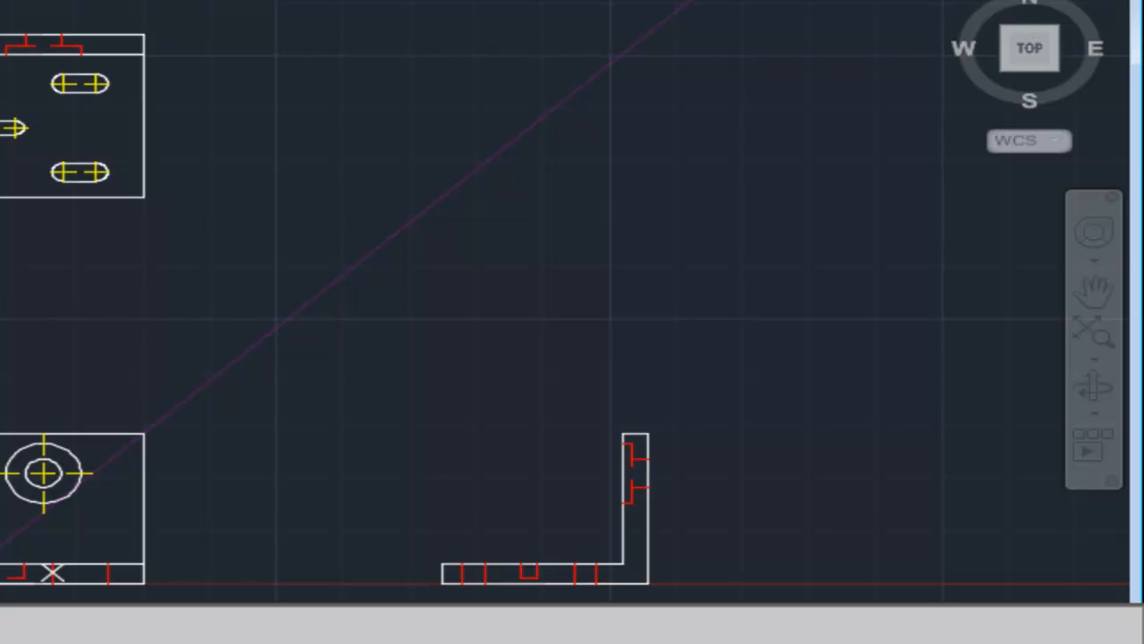
{"action": "mouse_move", "coordinate": [319, 116]}
{"action": "middle_mouse_down"}
{"action": "mouse_move", "coordinate": [276, 89]}
{"action": "mouse_move", "coordinate": [312, 176]}
{"action": "middle_mouse_up"}
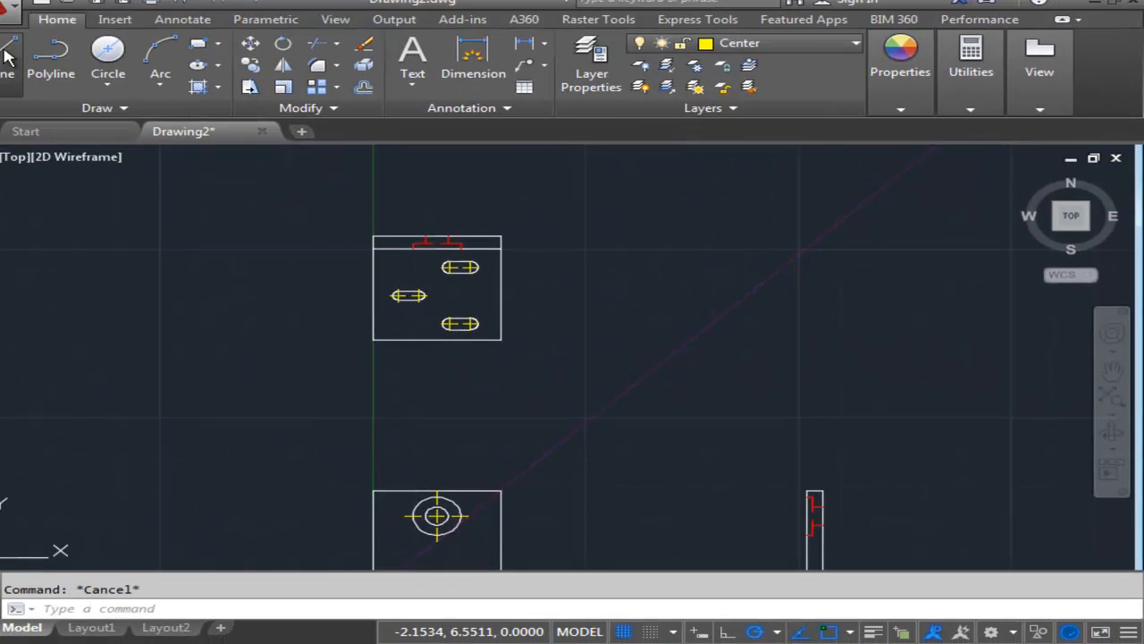
{"action": "left_click", "coordinate": [25, 67]}
{"action": "scroll", "coordinate": [460, 216], "scroll_direction": "up", "scroll_amount": 4}
{"action": "scroll", "coordinate": [460, 216], "scroll_direction": "up", "scroll_amount": 2}
{"action": "middle_click_drag", "start_coordinate": [429, 332], "coordinate": [416, 263]}
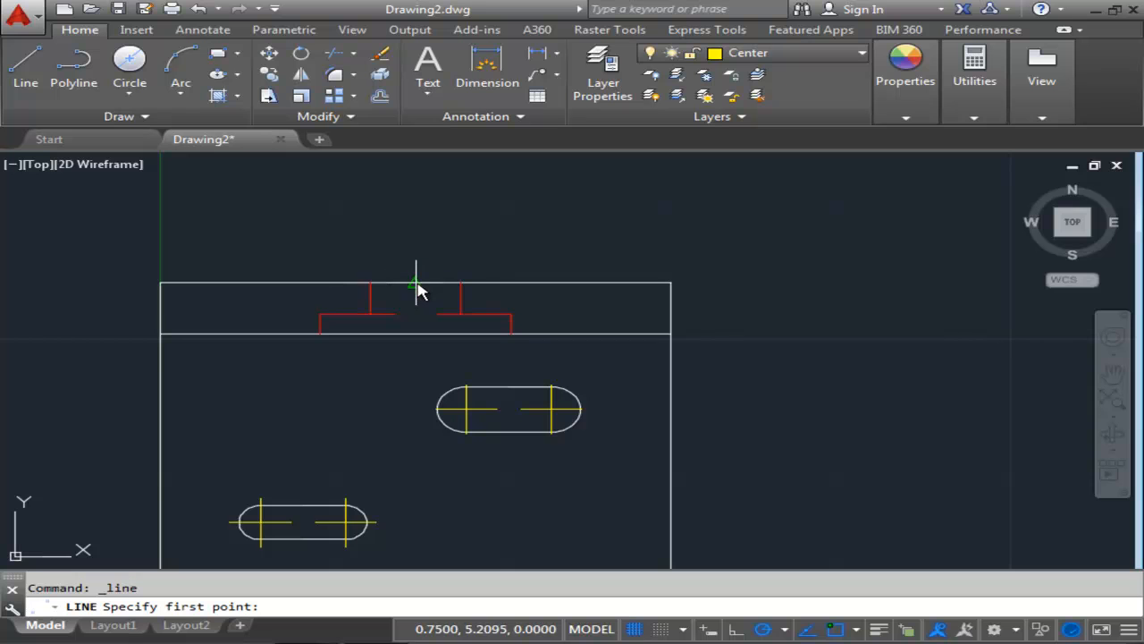
{"action": "left_click", "coordinate": [416, 284]}
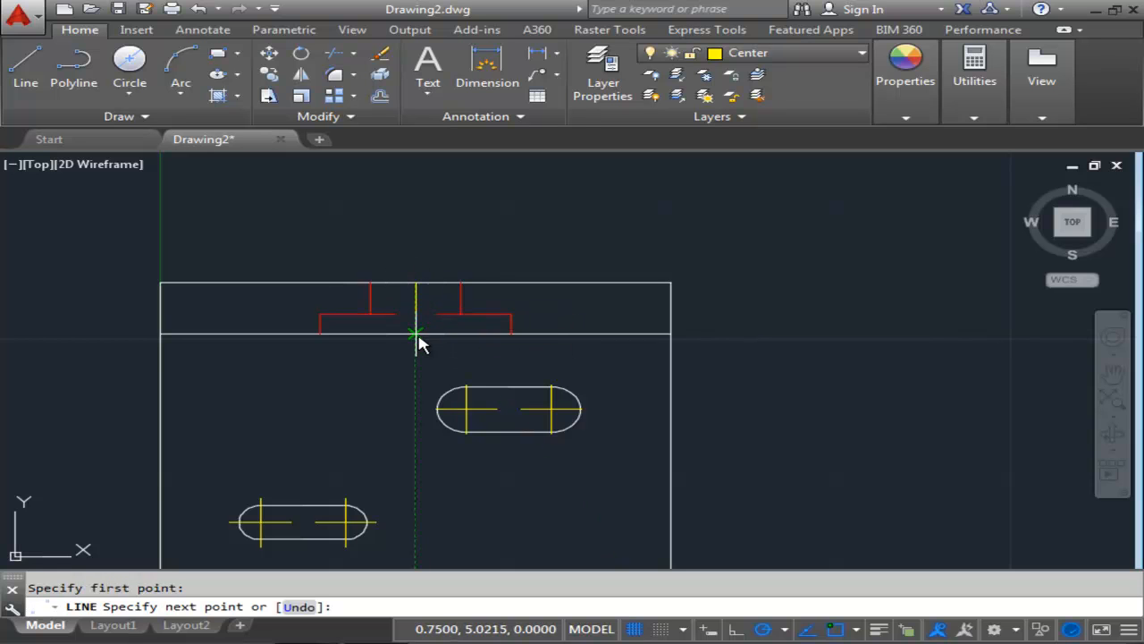
{"action": "left_click", "coordinate": [417, 334]}
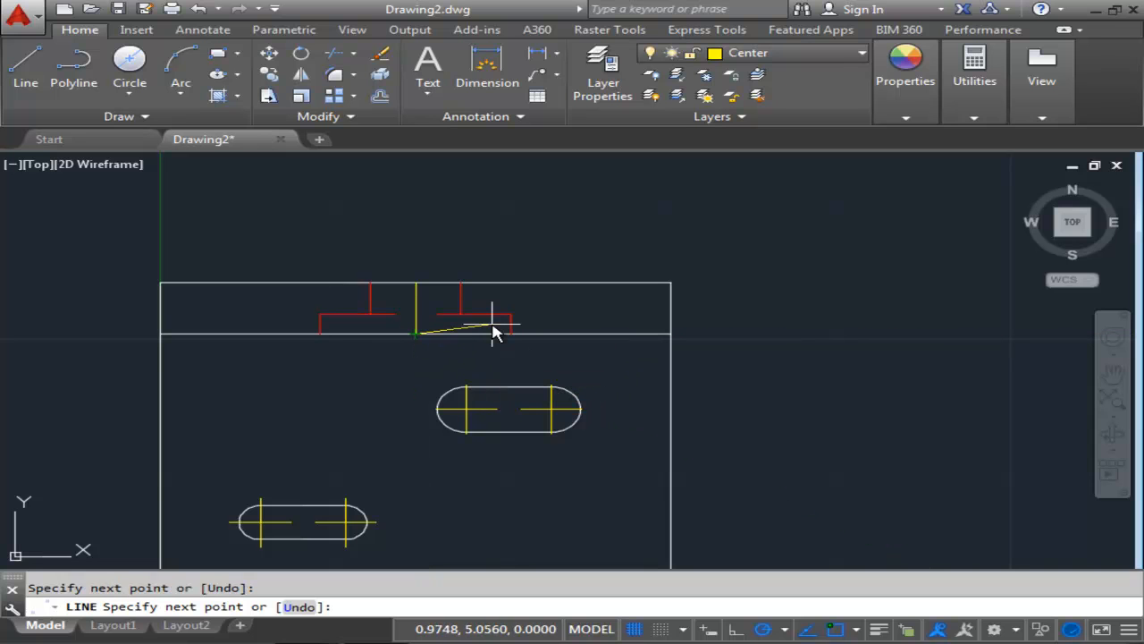
Extend both ends of the top view's vertical center line by 0.09 beyond the thickness band.
{"action": "key", "text": "Return"}
{"action": "scroll", "coordinate": [472, 299], "scroll_direction": "up", "scroll_amount": 4}
{"action": "middle_click_drag", "start_coordinate": [309, 305], "coordinate": [549, 379]}
{"action": "left_click", "coordinate": [547, 381]}
{"action": "scroll", "coordinate": [638, 393], "scroll_direction": "up", "scroll_amount": 2}
{"action": "middle_click_drag", "start_coordinate": [733, 360], "coordinate": [718, 327]}
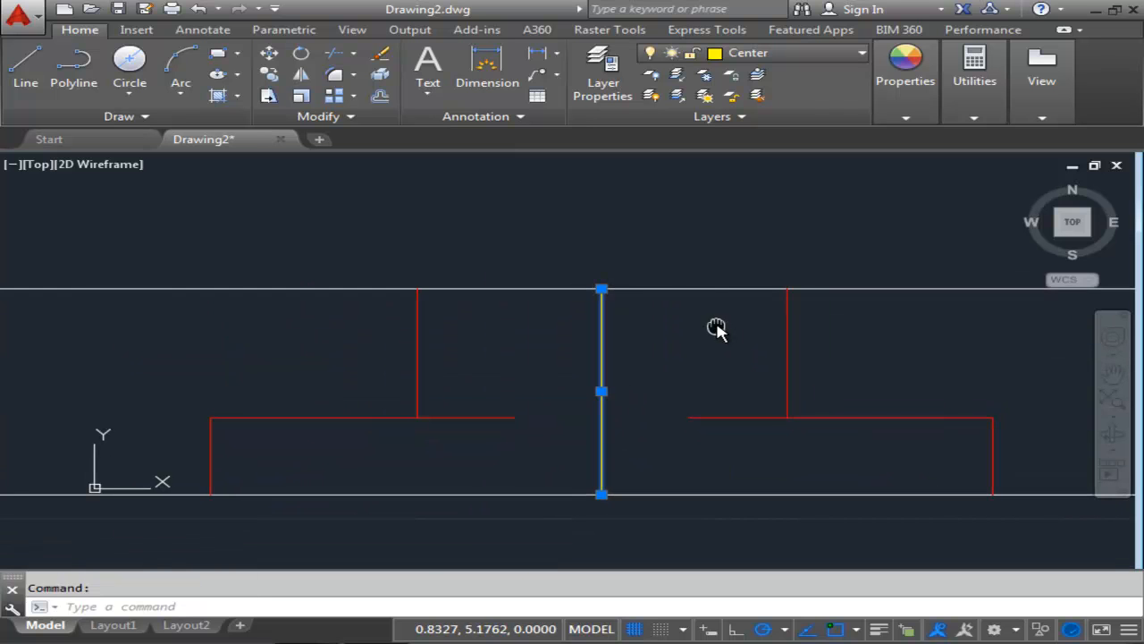
{"action": "left_click", "coordinate": [601, 289]}
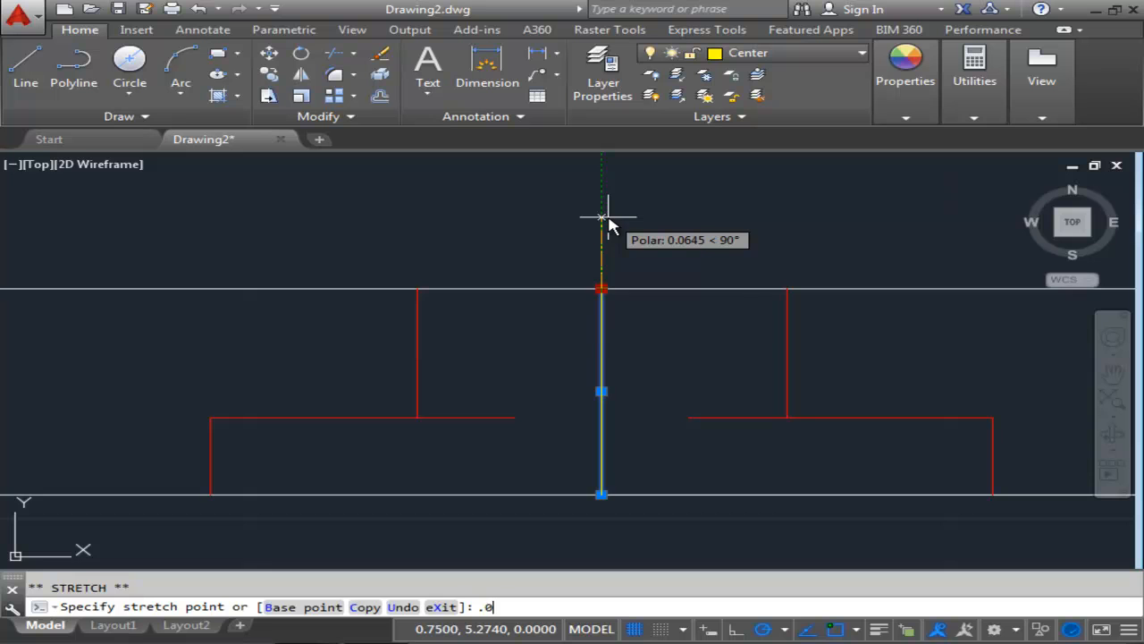
{"action": "type", "text": ".09"}
{"action": "key", "text": "Return"}
{"action": "scroll", "coordinate": [563, 388], "scroll_direction": "down", "scroll_amount": 2}
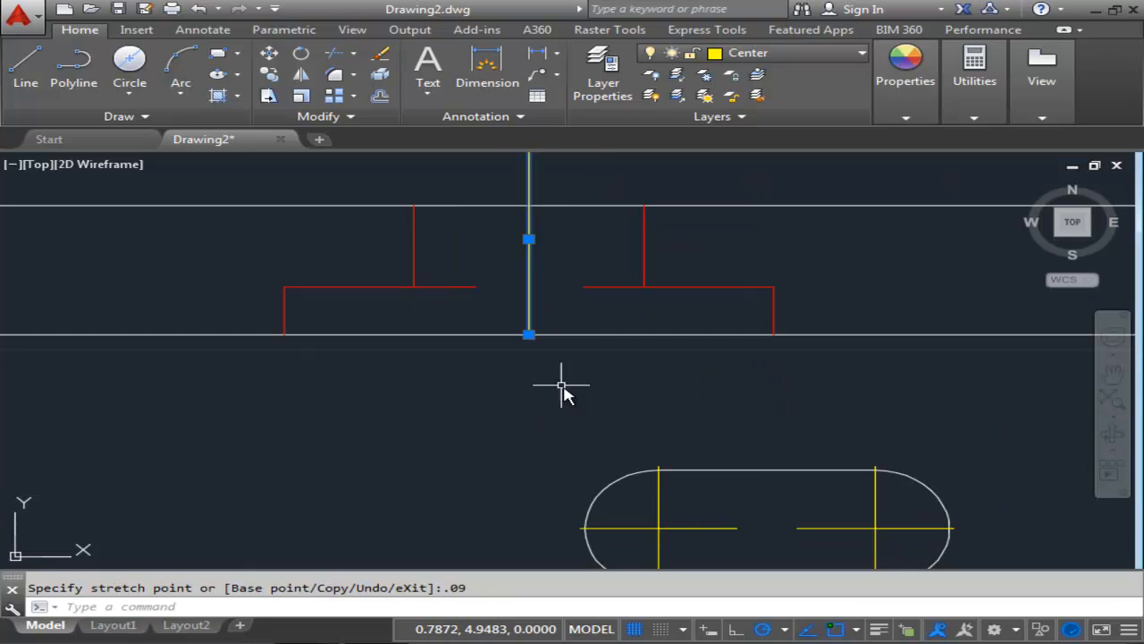
{"action": "left_click", "coordinate": [529, 336]}
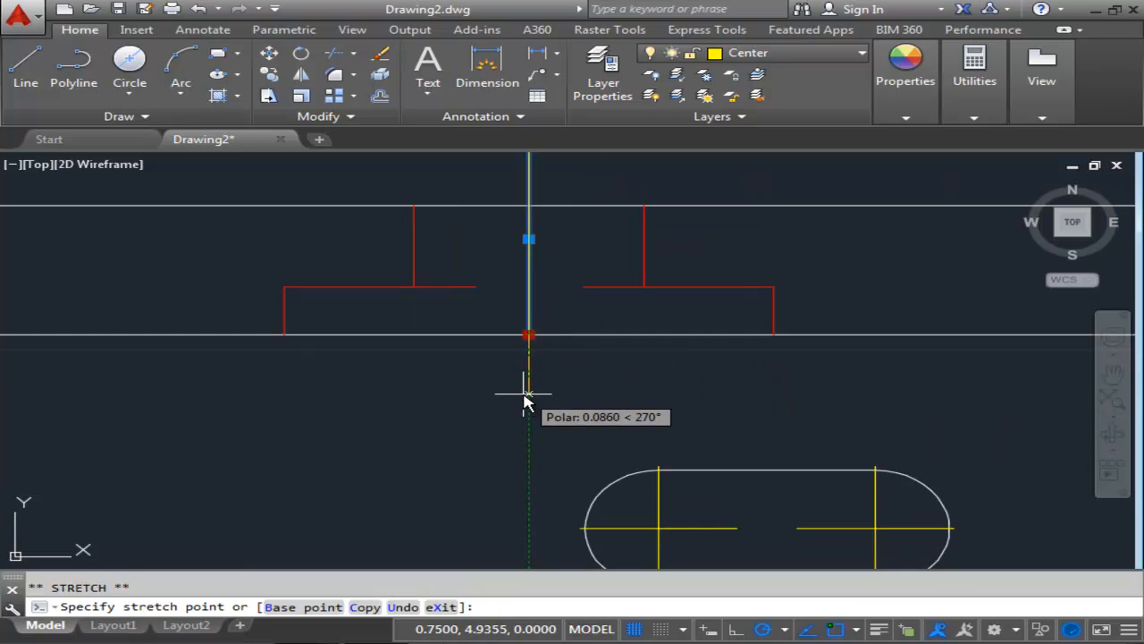
{"action": "type", "text": ".09"}
{"action": "key", "text": "Return"}
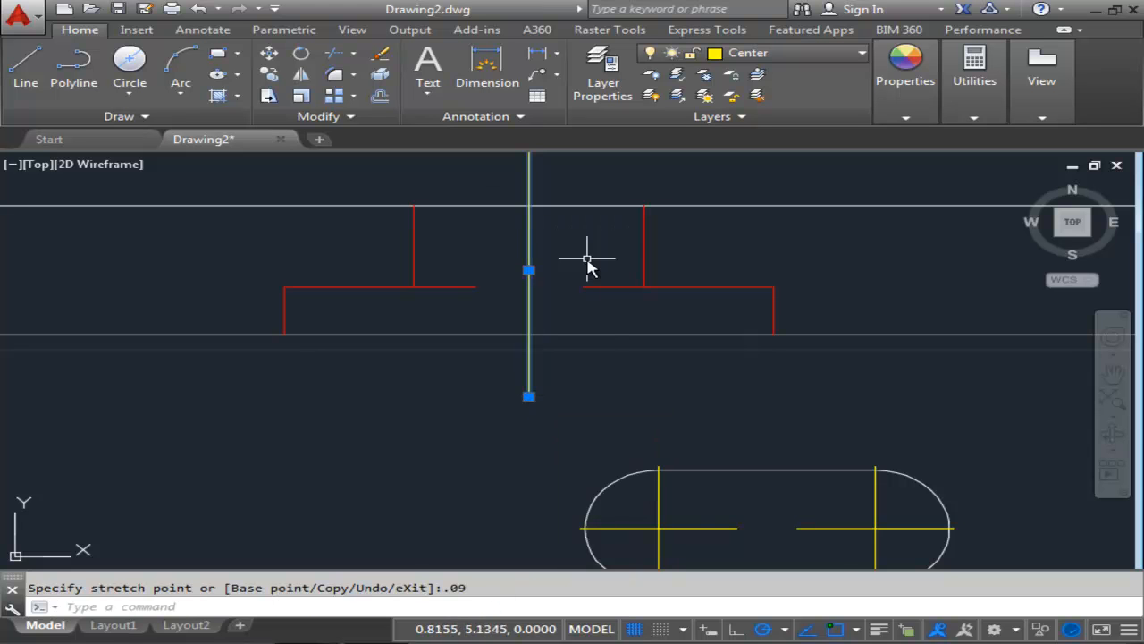
{"action": "scroll", "coordinate": [659, 421], "scroll_direction": "down", "scroll_amount": 3}
{"action": "key", "text": "Escape"}
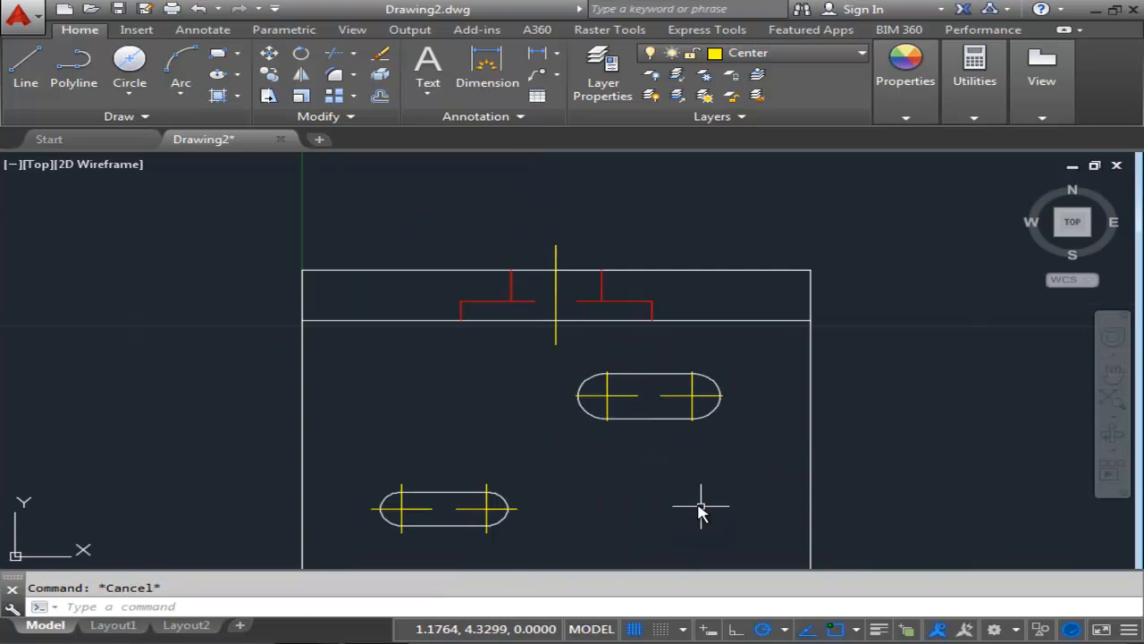
Draw a vertical center line through the counterbore hidden lines in the front view's thickness band.
{"action": "scroll", "coordinate": [698, 510], "scroll_direction": "down", "scroll_amount": 4}
{"action": "scroll", "coordinate": [546, 384], "scroll_direction": "down", "scroll_amount": 2}
{"action": "mouse_move", "coordinate": [534, 366]}
{"action": "middle_mouse_down"}
{"action": "mouse_move", "coordinate": [527, 317]}
{"action": "mouse_move", "coordinate": [517, 335]}
{"action": "middle_mouse_up"}
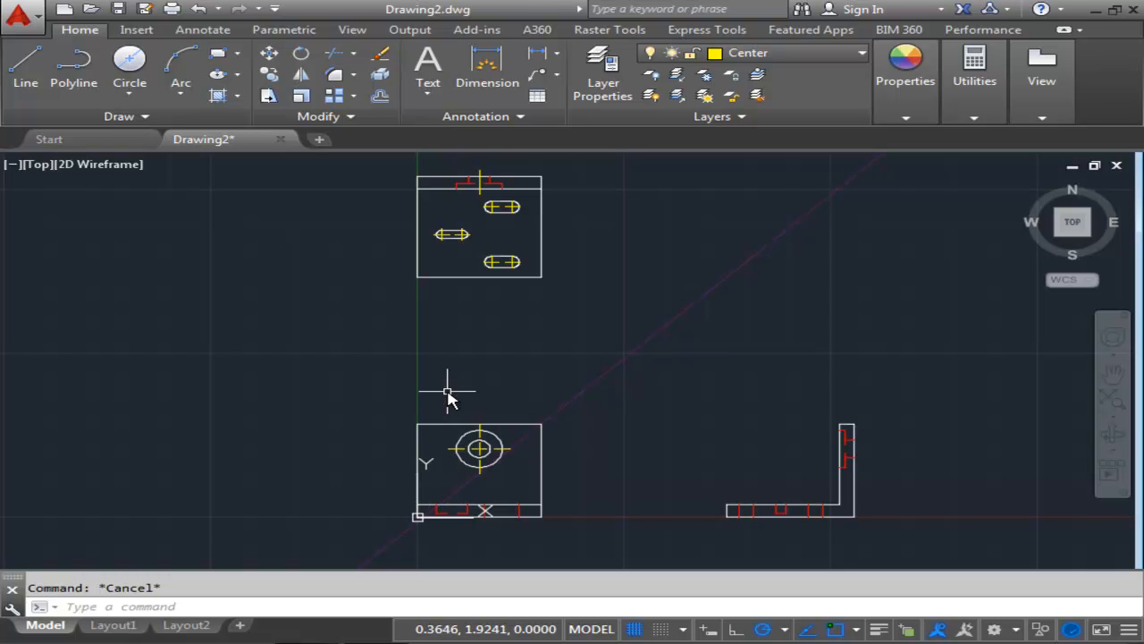
{"action": "middle_click_drag", "start_coordinate": [394, 401], "coordinate": [380, 256]}
{"action": "scroll", "coordinate": [434, 374], "scroll_direction": "up", "scroll_amount": 4}
{"action": "scroll", "coordinate": [436, 379], "scroll_direction": "up", "scroll_amount": 2}
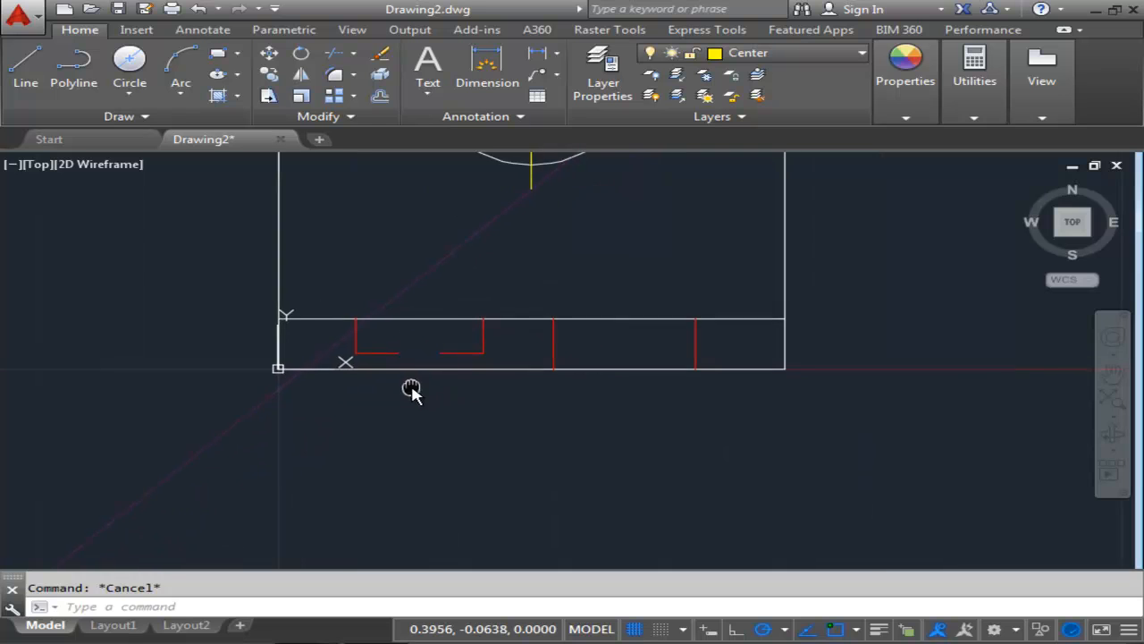
{"action": "middle_click_drag", "start_coordinate": [411, 388], "coordinate": [429, 496]}
{"action": "scroll", "coordinate": [429, 496], "scroll_direction": "down", "scroll_amount": 2}
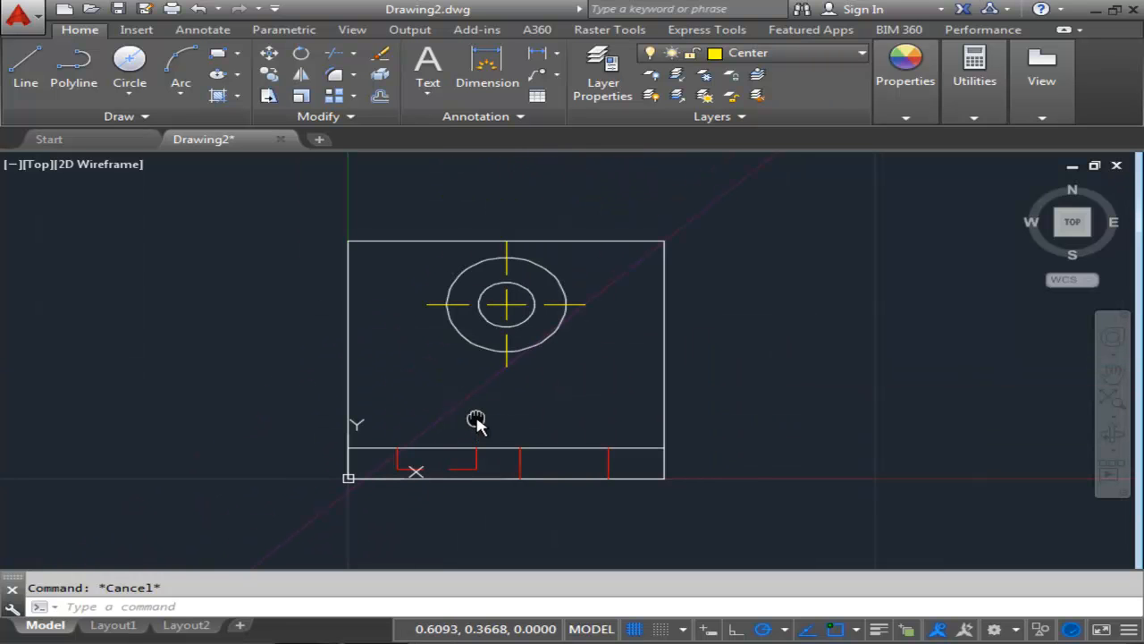
{"action": "left_click", "coordinate": [27, 71]}
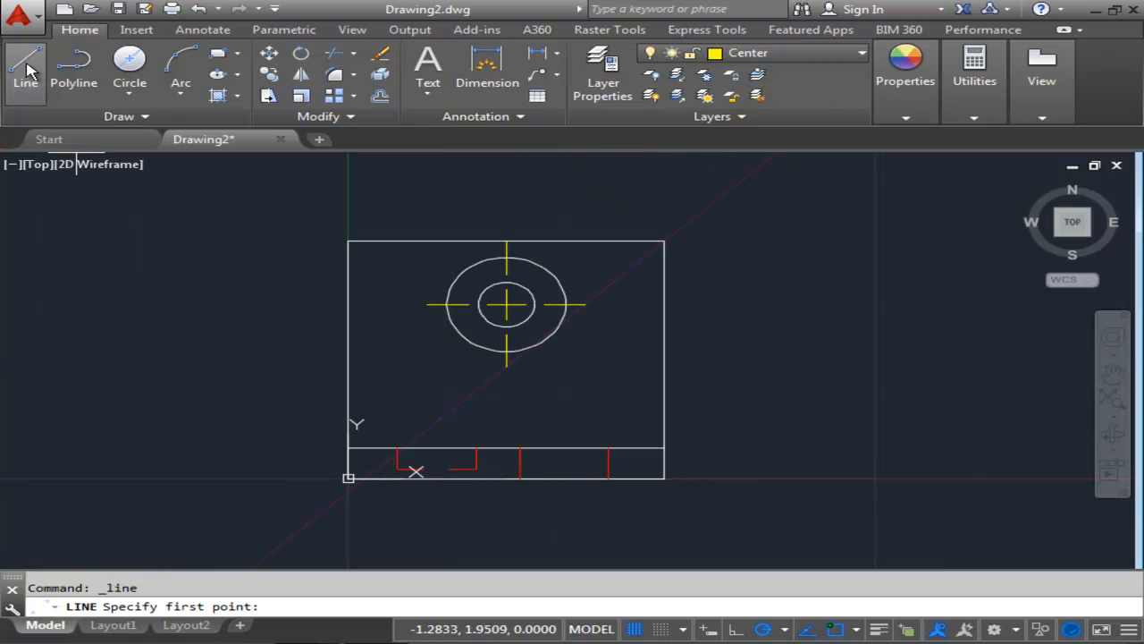
{"action": "middle_click_drag", "start_coordinate": [429, 375], "coordinate": [483, 439]}
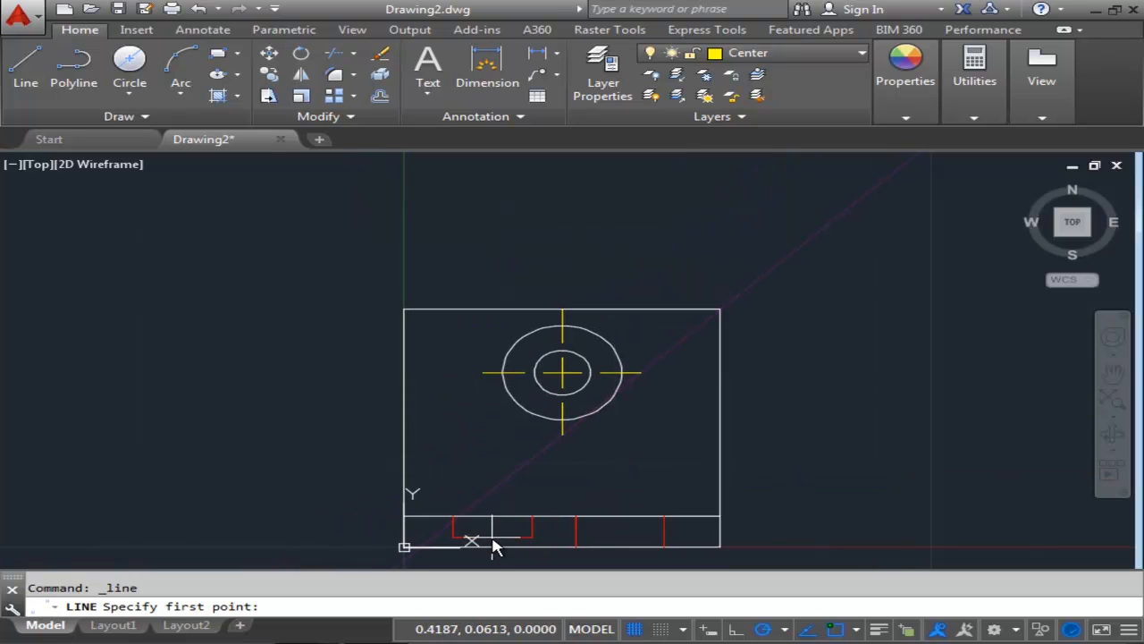
{"action": "scroll", "coordinate": [534, 484], "scroll_direction": "up", "scroll_amount": 4}
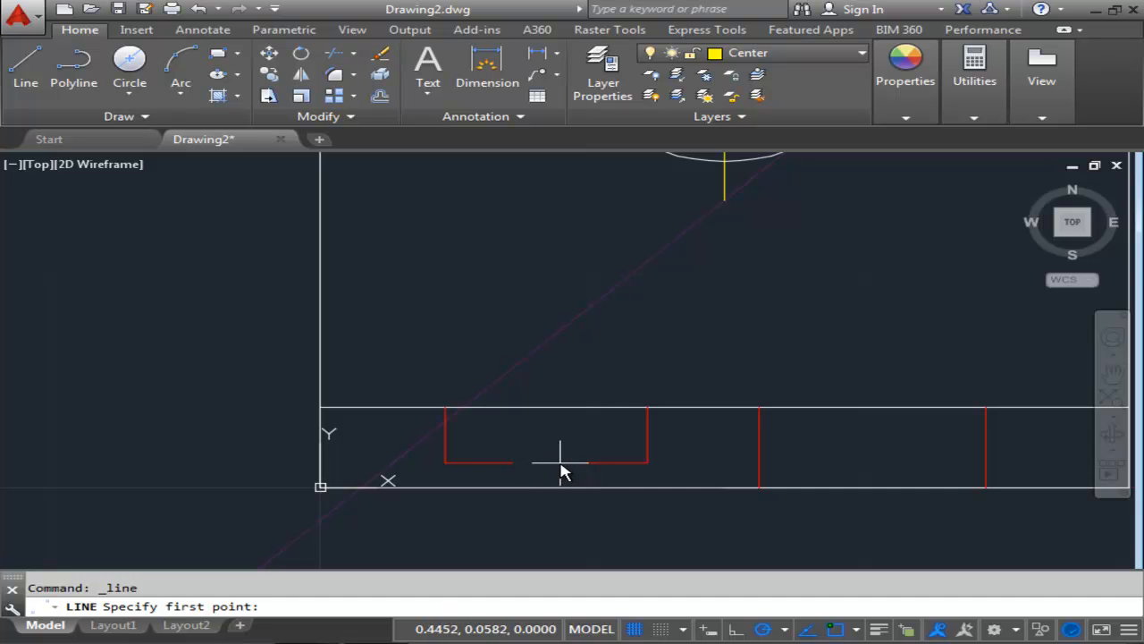
{"action": "left_click", "coordinate": [577, 466]}
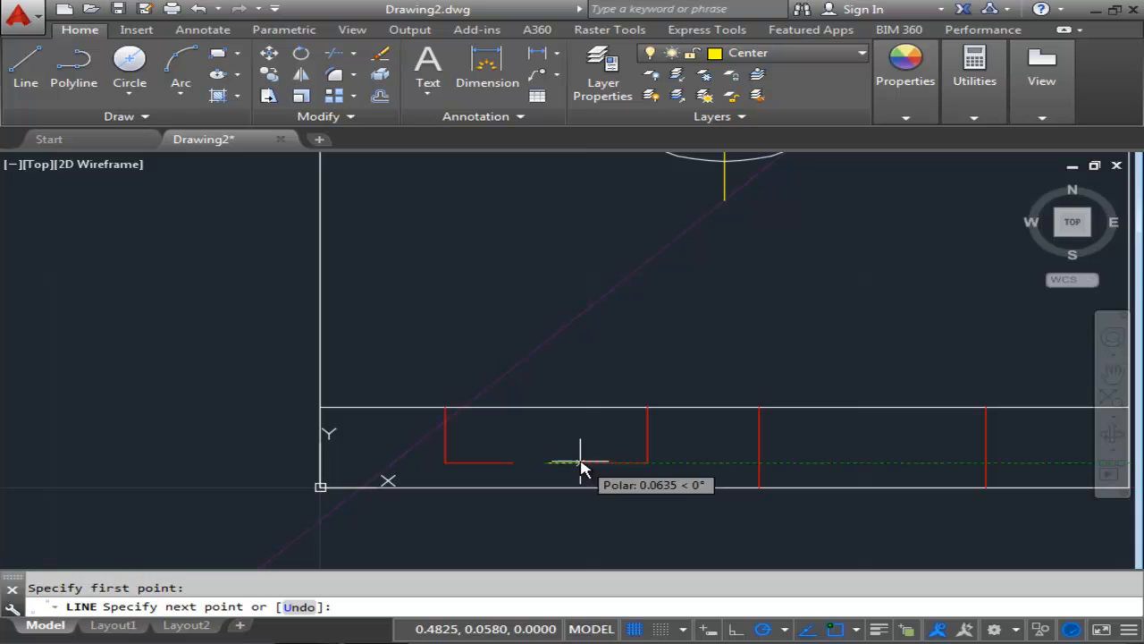
{"action": "left_click", "coordinate": [545, 409]}
{"action": "key", "text": "Escape"}
Stretch the new center line's lower end to the bottom edge, then extend both ends by 0.09.
{"action": "left_click", "coordinate": [547, 452]}
{"action": "left_click", "coordinate": [545, 463]}
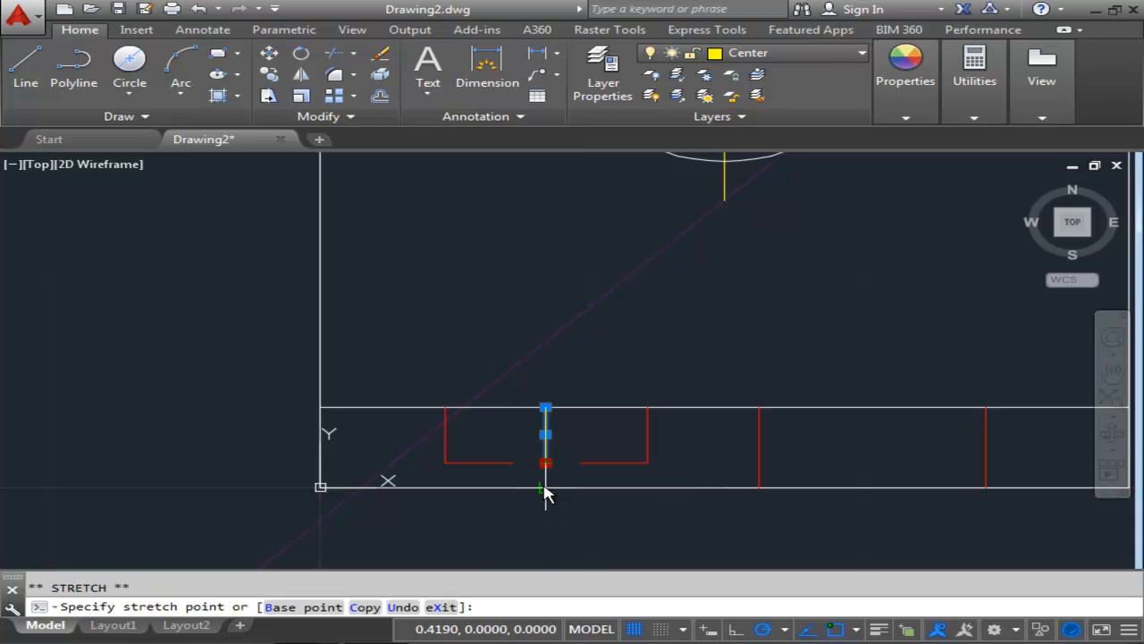
{"action": "left_click", "coordinate": [544, 487]}
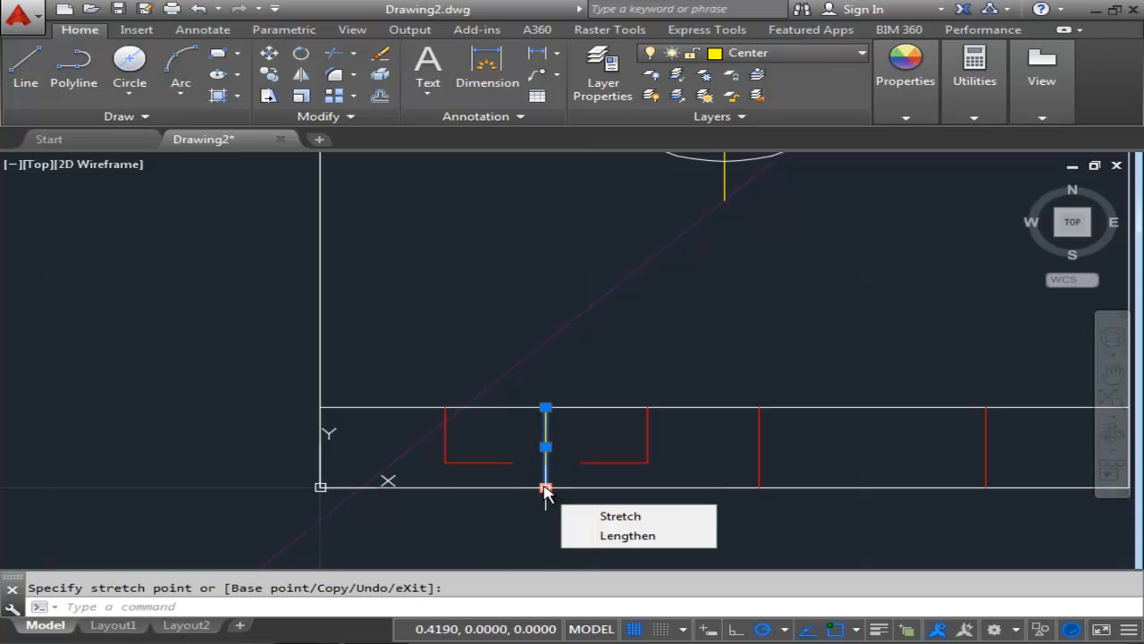
{"action": "left_click", "coordinate": [545, 487]}
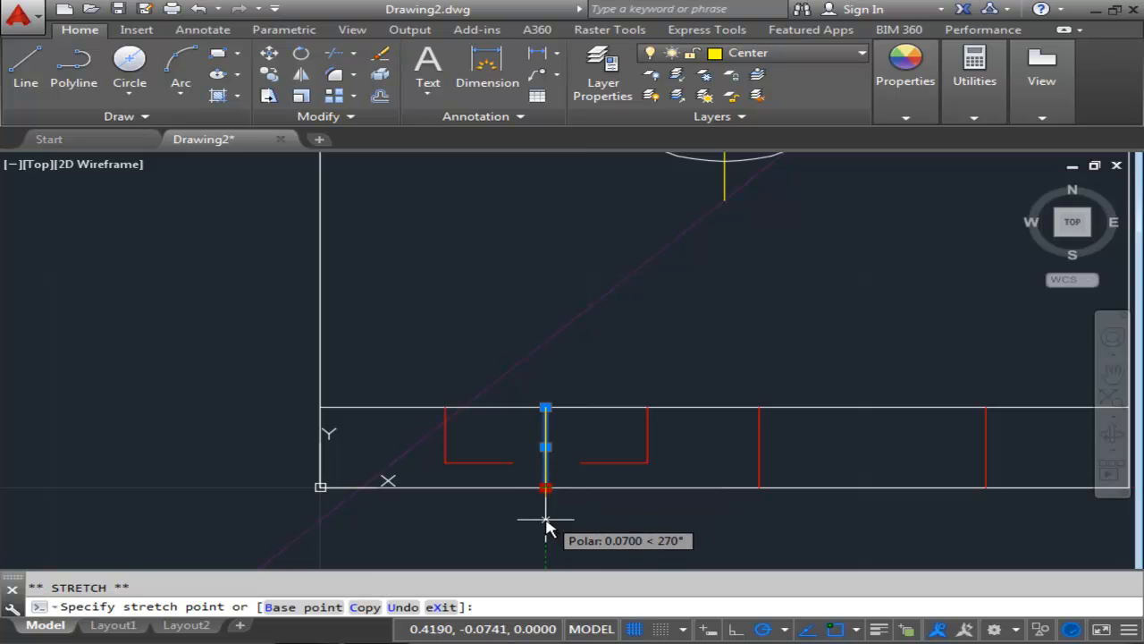
{"action": "type", "text": ".09"}
{"action": "key", "text": "Return"}
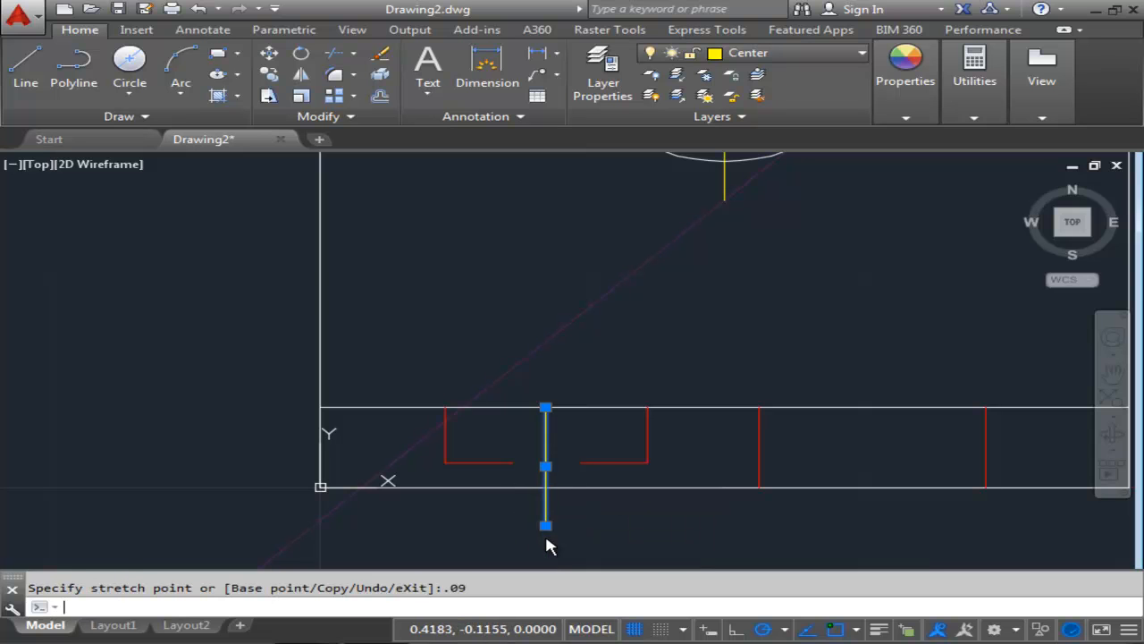
{"action": "left_click", "coordinate": [546, 409]}
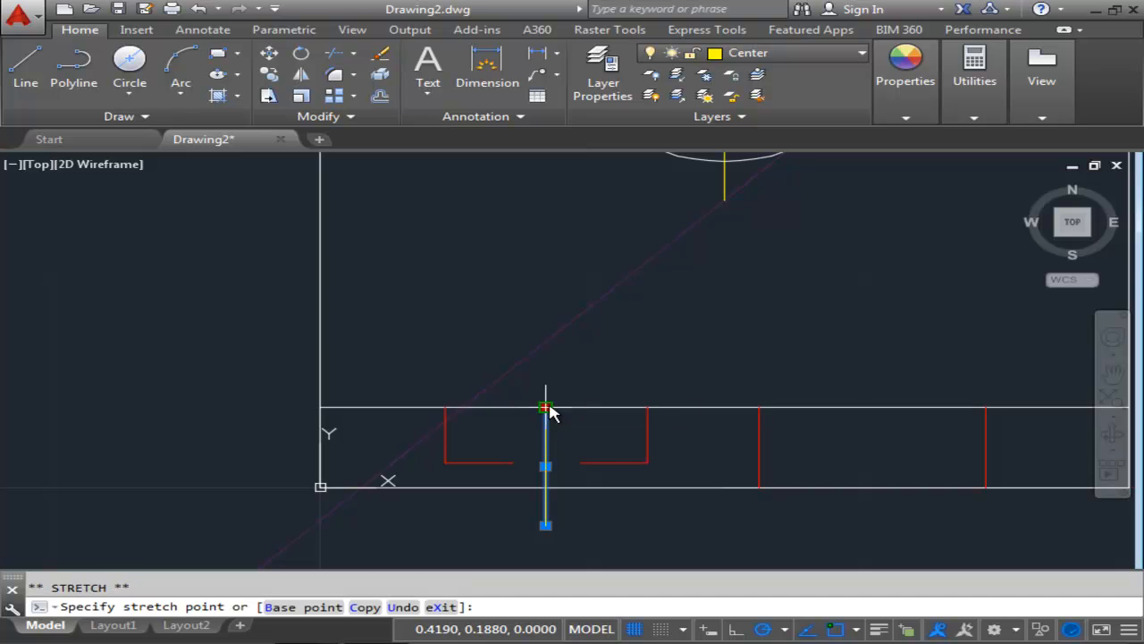
{"action": "type", "text": ".0"}
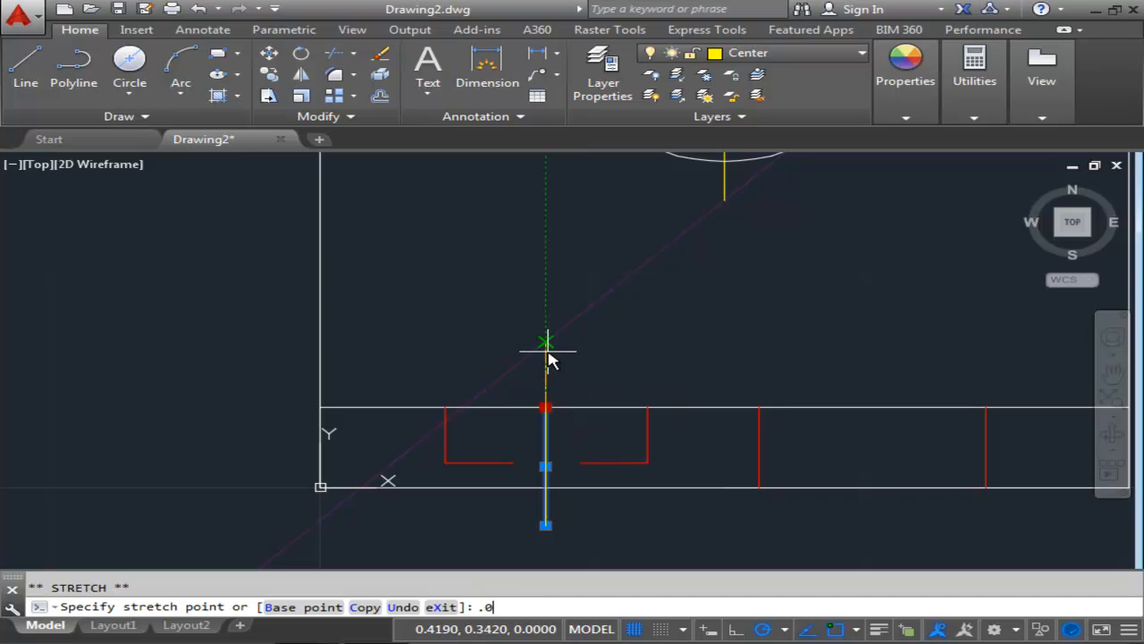
{"action": "type", "text": "9"}
{"action": "key", "text": "Return"}
{"action": "key", "text": "Escape"}
Copy that center line to the slot position between the slot hidden lines in the front view's thickness band.
{"action": "scroll", "coordinate": [665, 279], "scroll_direction": "down", "scroll_amount": 5}
{"action": "middle_click_drag", "start_coordinate": [834, 296], "coordinate": [551, 363]}
{"action": "scroll", "coordinate": [623, 356], "scroll_direction": "down", "scroll_amount": 2}
{"action": "mouse_move", "coordinate": [752, 323]}
{"action": "middle_mouse_down"}
{"action": "mouse_move", "coordinate": [617, 348]}
{"action": "mouse_move", "coordinate": [703, 340]}
{"action": "mouse_move", "coordinate": [697, 447]}
{"action": "mouse_move", "coordinate": [675, 436]}
{"action": "middle_mouse_up"}
{"action": "scroll", "coordinate": [702, 340], "scroll_direction": "down", "scroll_amount": 2}
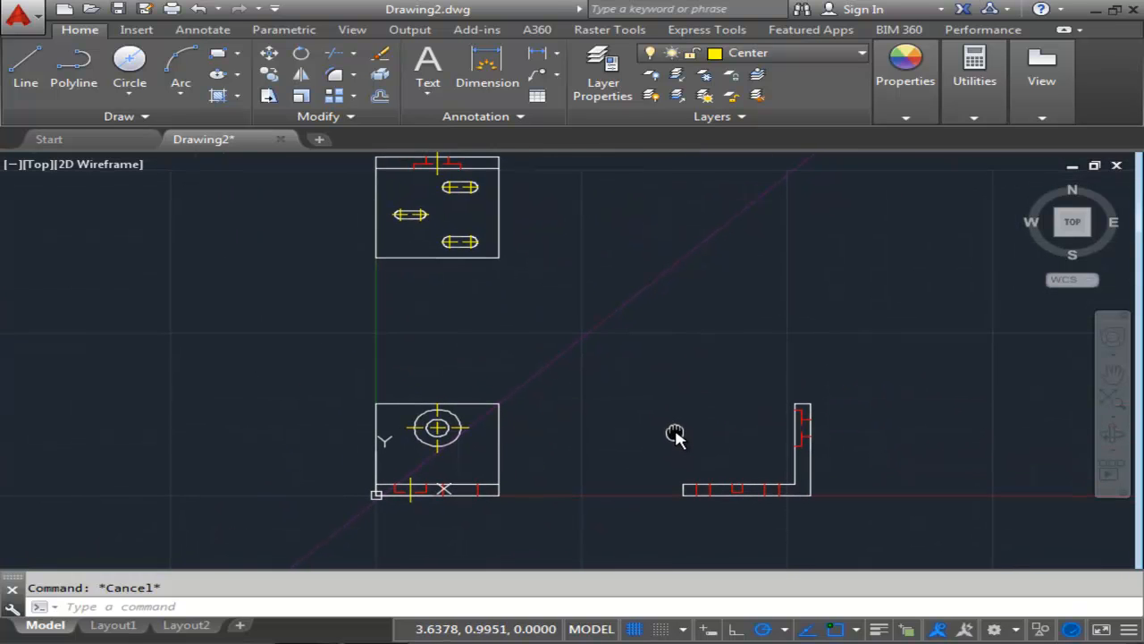
{"action": "scroll", "coordinate": [677, 435], "scroll_direction": "down", "scroll_amount": 1}
{"action": "scroll", "coordinate": [670, 434], "scroll_direction": "up", "scroll_amount": 1}
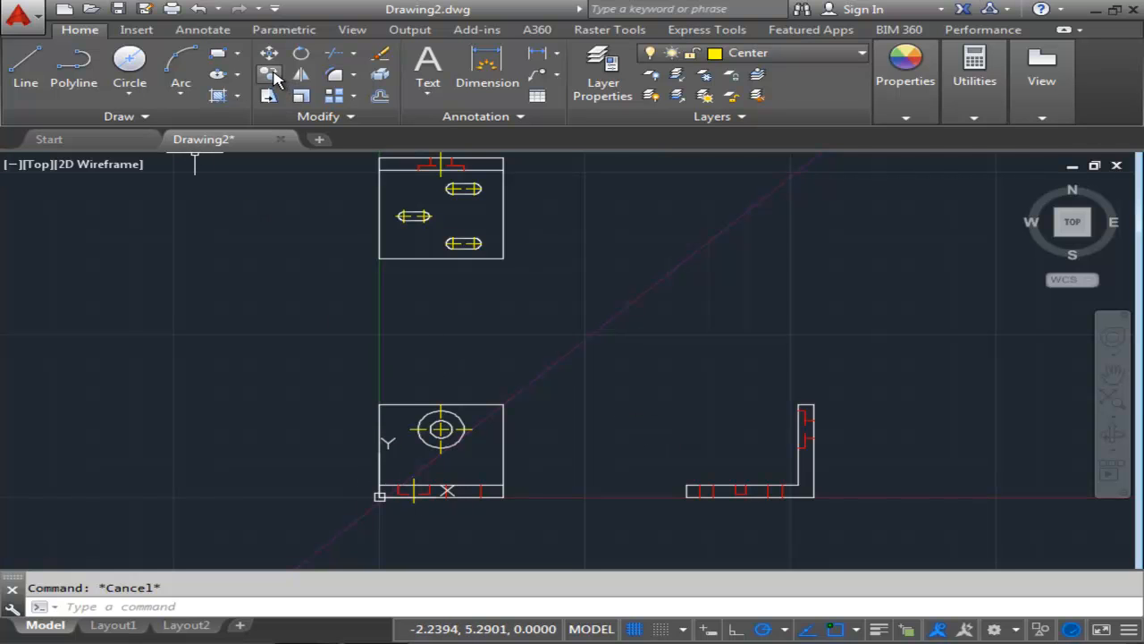
{"action": "left_click", "coordinate": [272, 77]}
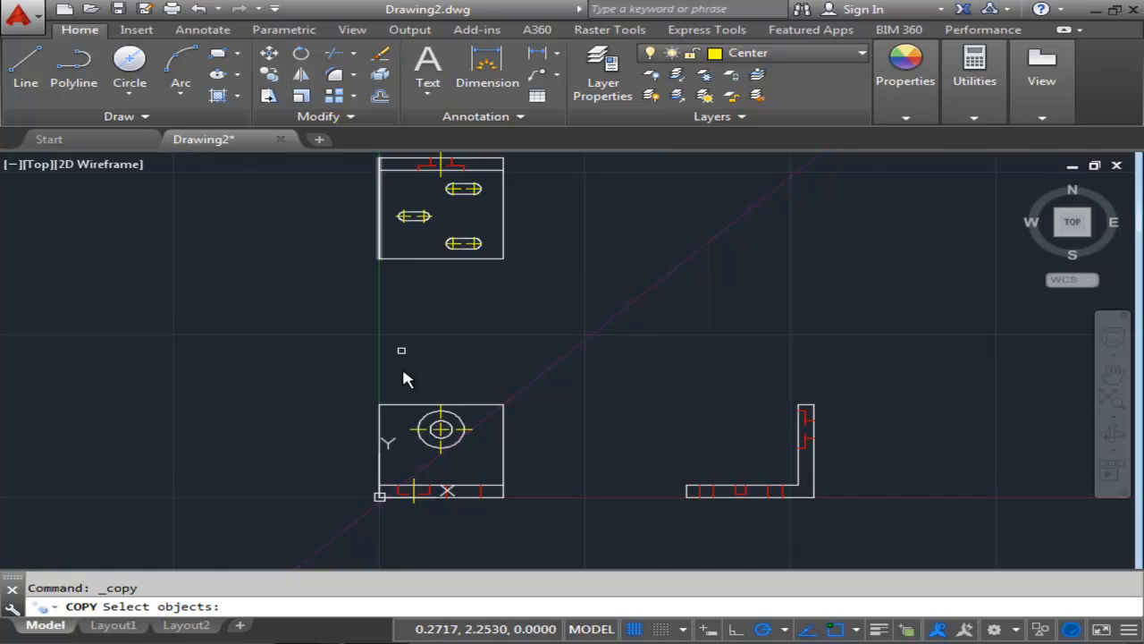
{"action": "scroll", "coordinate": [422, 466], "scroll_direction": "up", "scroll_amount": 4}
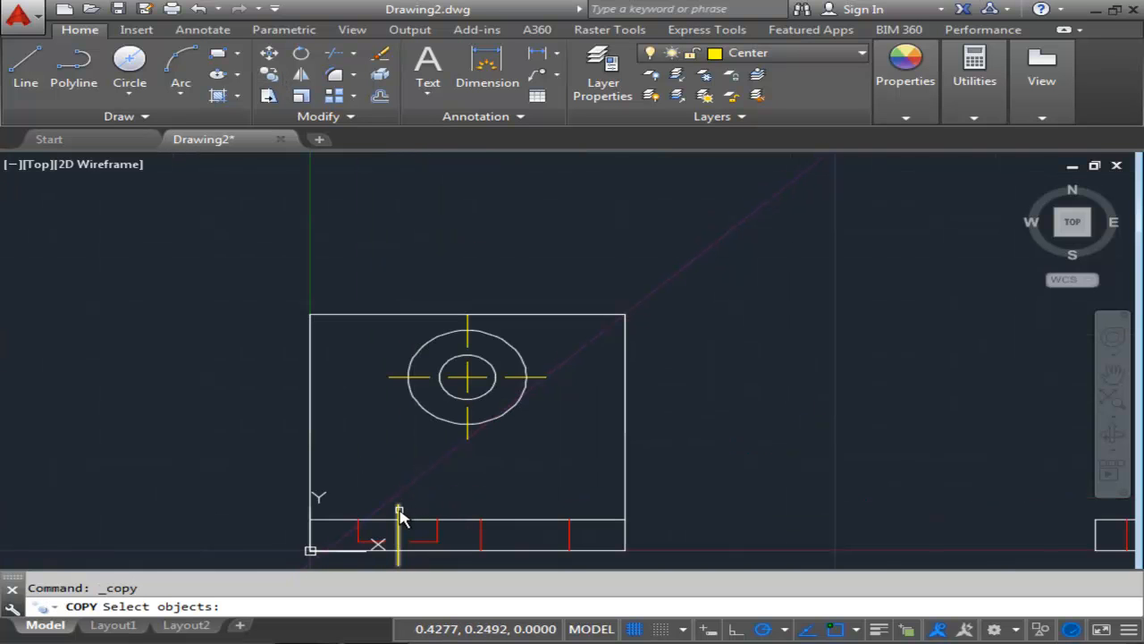
{"action": "left_click", "coordinate": [400, 517]}
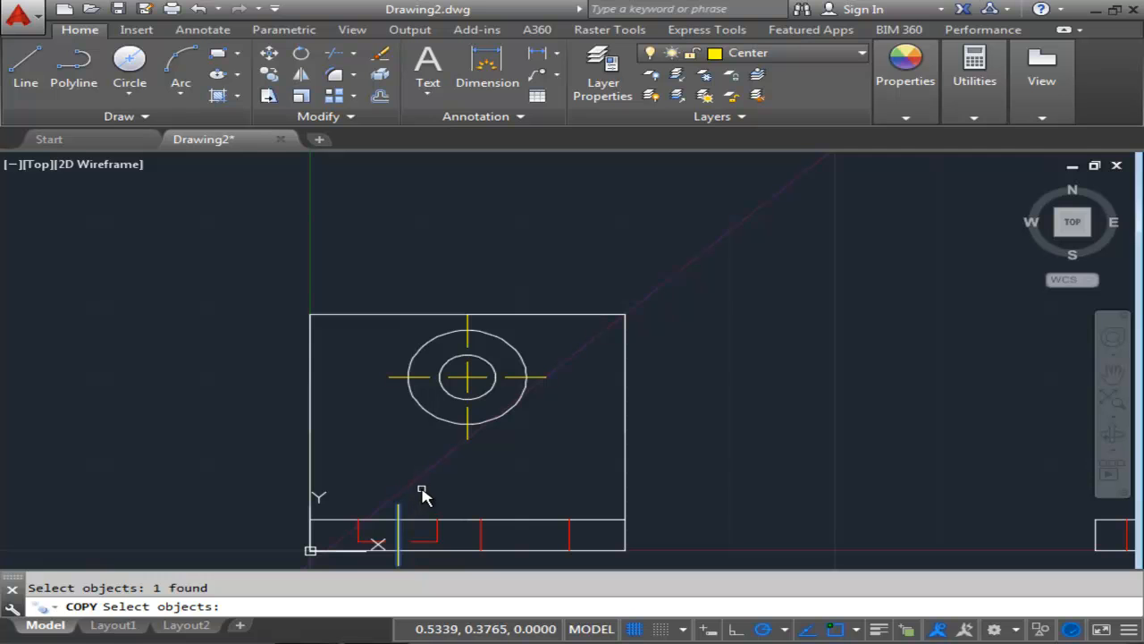
{"action": "key", "text": "Return"}
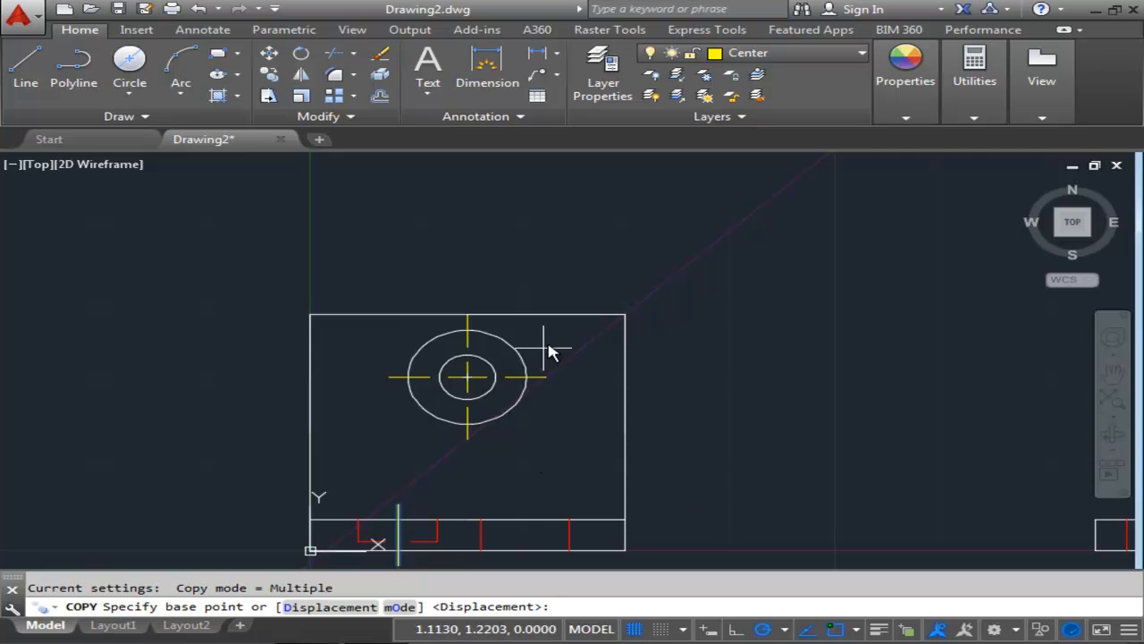
{"action": "middle_click_drag", "start_coordinate": [591, 284], "coordinate": [669, 617]}
{"action": "scroll", "coordinate": [663, 563], "scroll_direction": "down", "scroll_amount": 2}
{"action": "middle_click_drag", "start_coordinate": [596, 485], "coordinate": [594, 537]}
{"action": "scroll", "coordinate": [561, 386], "scroll_direction": "up", "scroll_amount": 2}
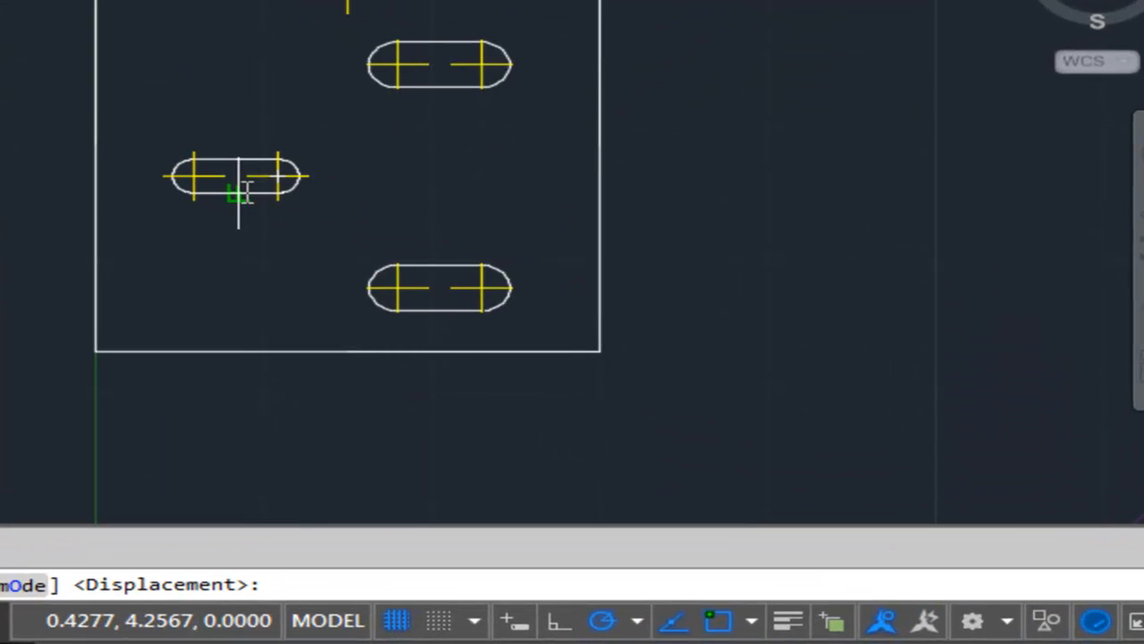
{"action": "left_click", "coordinate": [537, 362]}
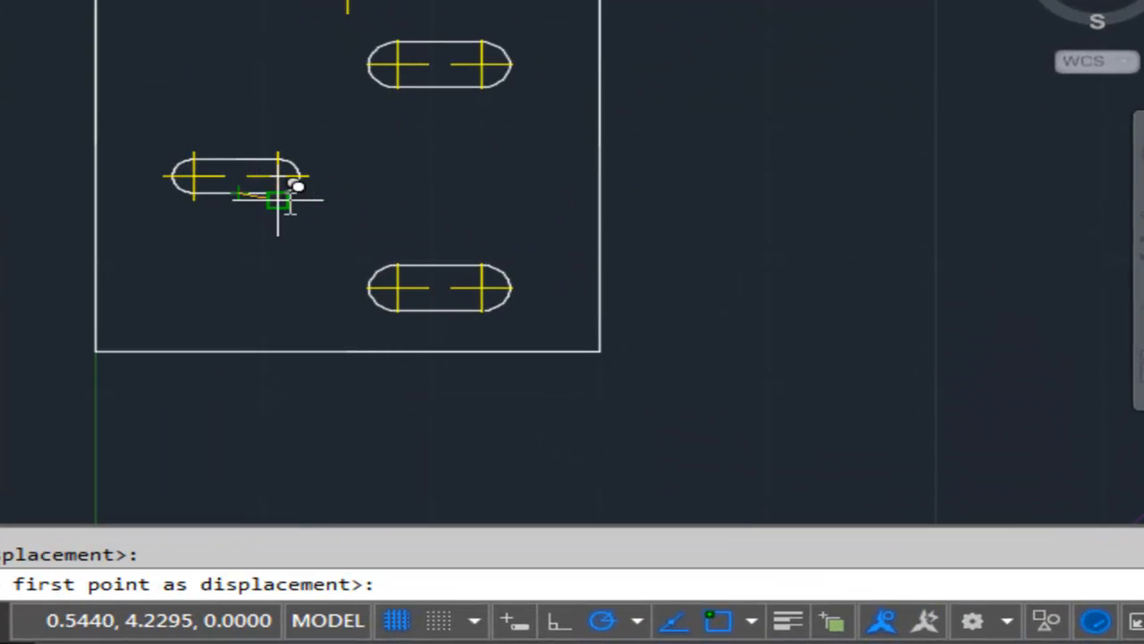
{"action": "middle_click_drag", "start_coordinate": [324, 194], "coordinate": [265, 184]}
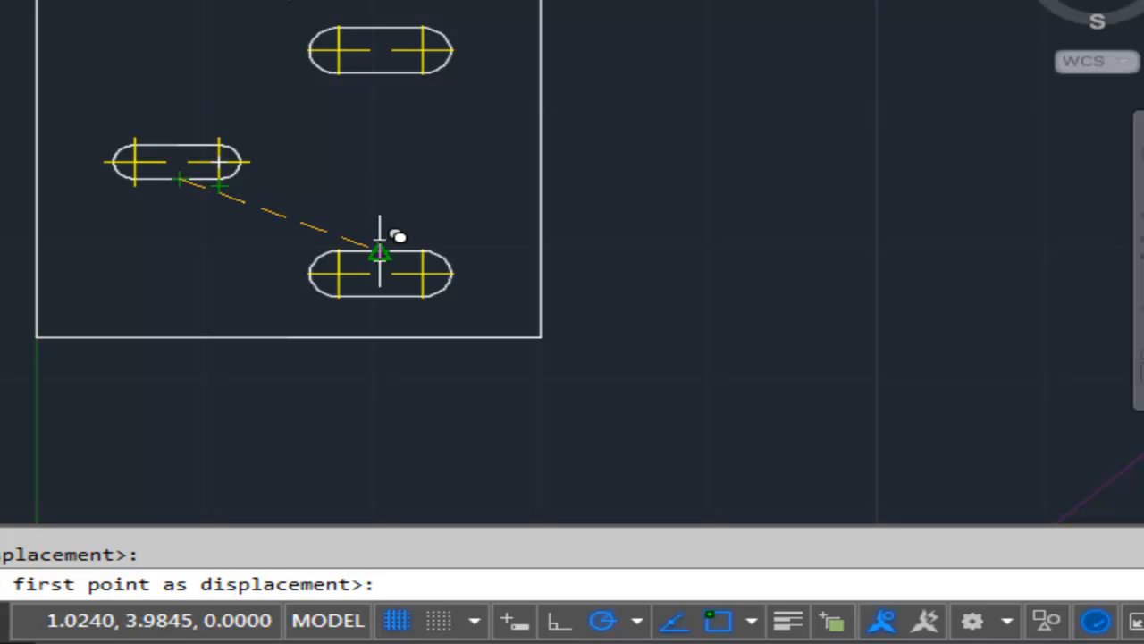
{"action": "left_click", "coordinate": [382, 179]}
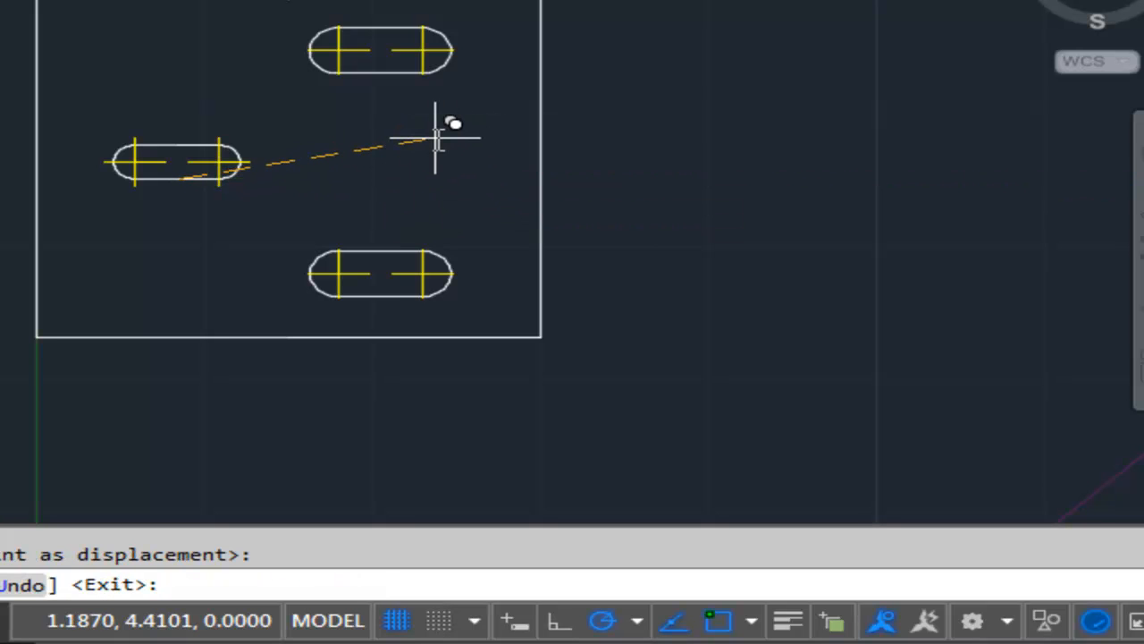
{"action": "key", "text": "Escape"}
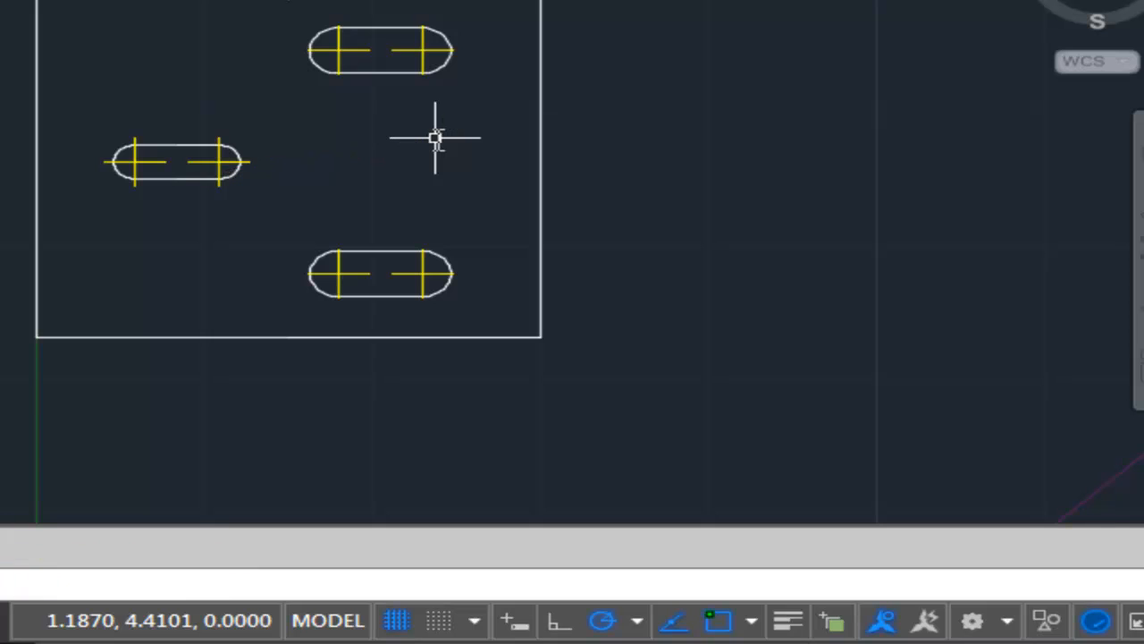
{"action": "scroll", "coordinate": [841, 2], "scroll_direction": "down", "scroll_amount": 2}
{"action": "scroll", "coordinate": [818, 36], "scroll_direction": "down", "scroll_amount": 1}
{"action": "middle_click_drag", "start_coordinate": [822, 196], "coordinate": [766, 183]}
{"action": "scroll", "coordinate": [680, 317], "scroll_direction": "up", "scroll_amount": 1}
{"action": "scroll", "coordinate": [680, 326], "scroll_direction": "up", "scroll_amount": 1}
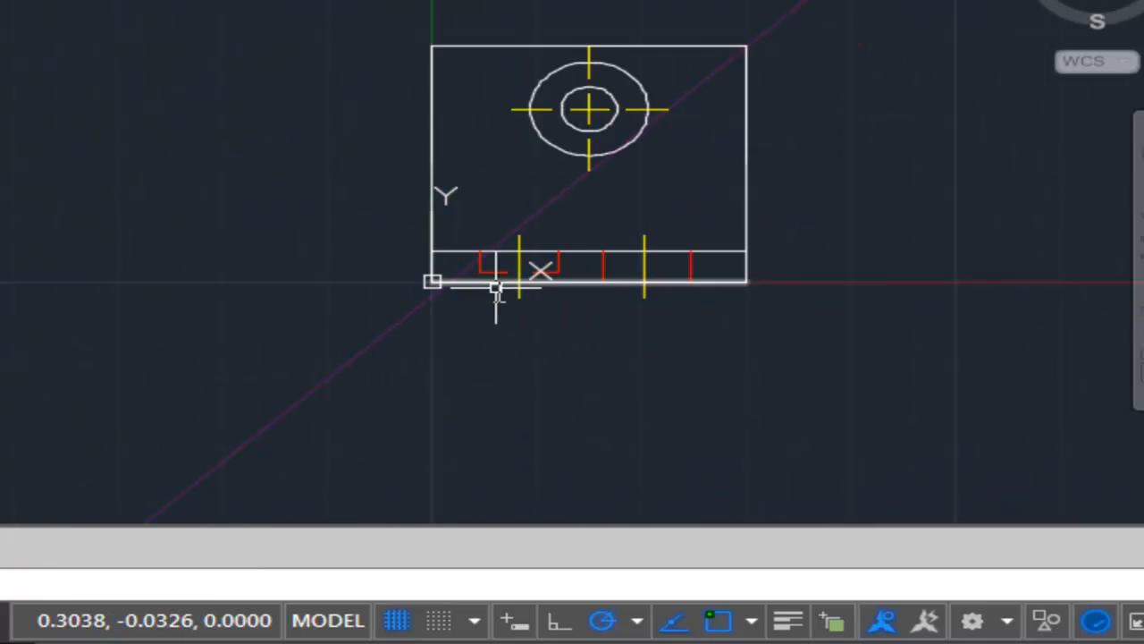
{"action": "scroll", "coordinate": [518, 273], "scroll_direction": "up", "scroll_amount": 1}
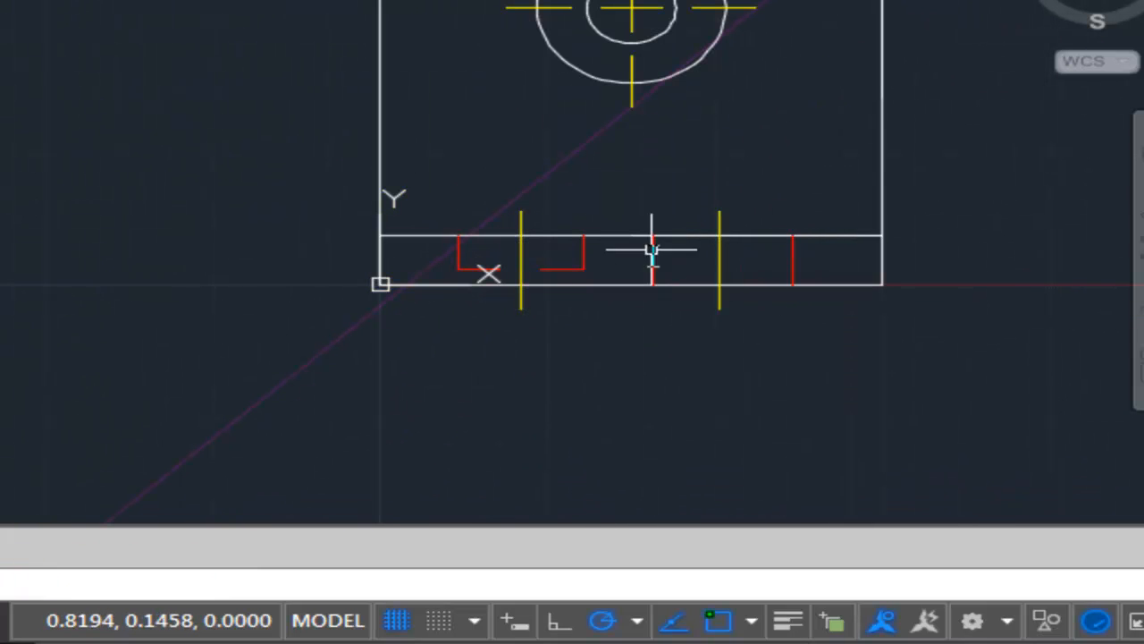
{"action": "middle_click_drag", "start_coordinate": [831, 301], "coordinate": [81, 321]}
{"action": "scroll", "coordinate": [321, 255], "scroll_direction": "down", "scroll_amount": 3}
{"action": "middle_click_drag", "start_coordinate": [392, 203], "coordinate": [333, 254]}
{"action": "middle_click_drag", "start_coordinate": [368, 208], "coordinate": [243, 393]}
{"action": "middle_click_drag", "start_coordinate": [240, 322], "coordinate": [237, 241]}
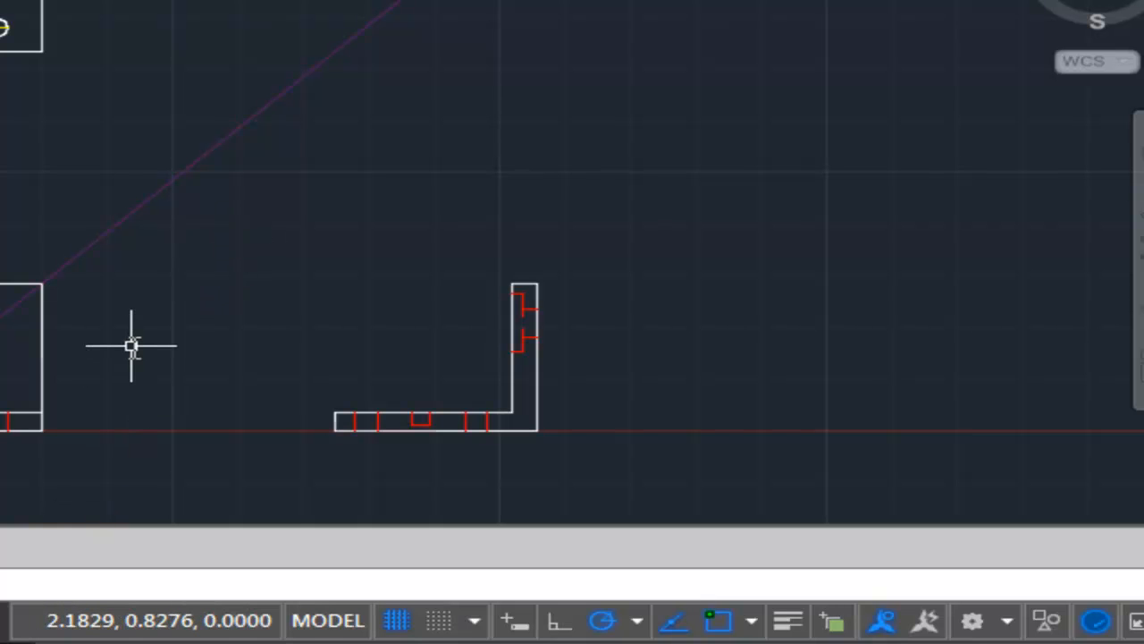
{"action": "middle_click_drag", "start_coordinate": [174, 260], "coordinate": [115, 377]}
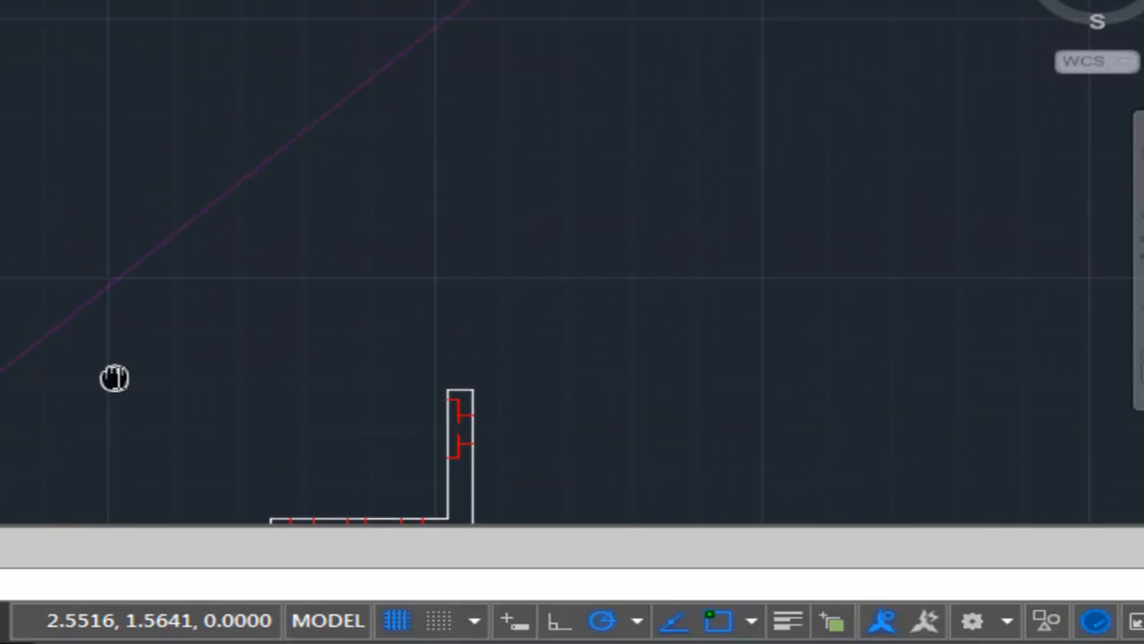
{"action": "middle_click_drag", "start_coordinate": [324, 427], "coordinate": [263, 314]}
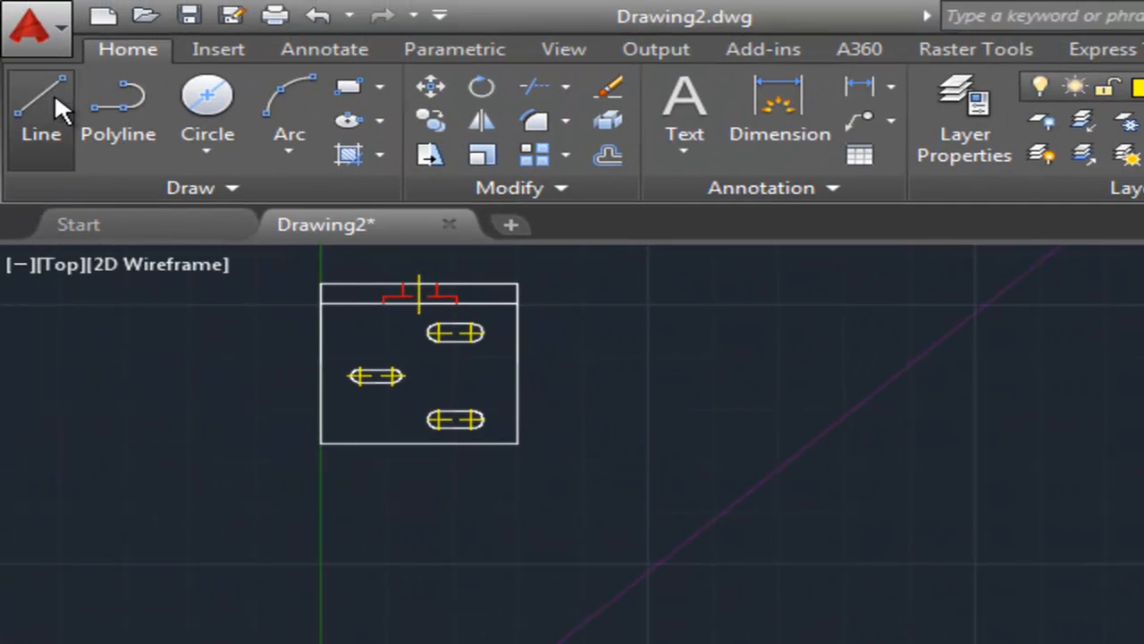
Draw a horizontal center line across the side view's vertical leg through the counterbore.
{"action": "left_click", "coordinate": [54, 93]}
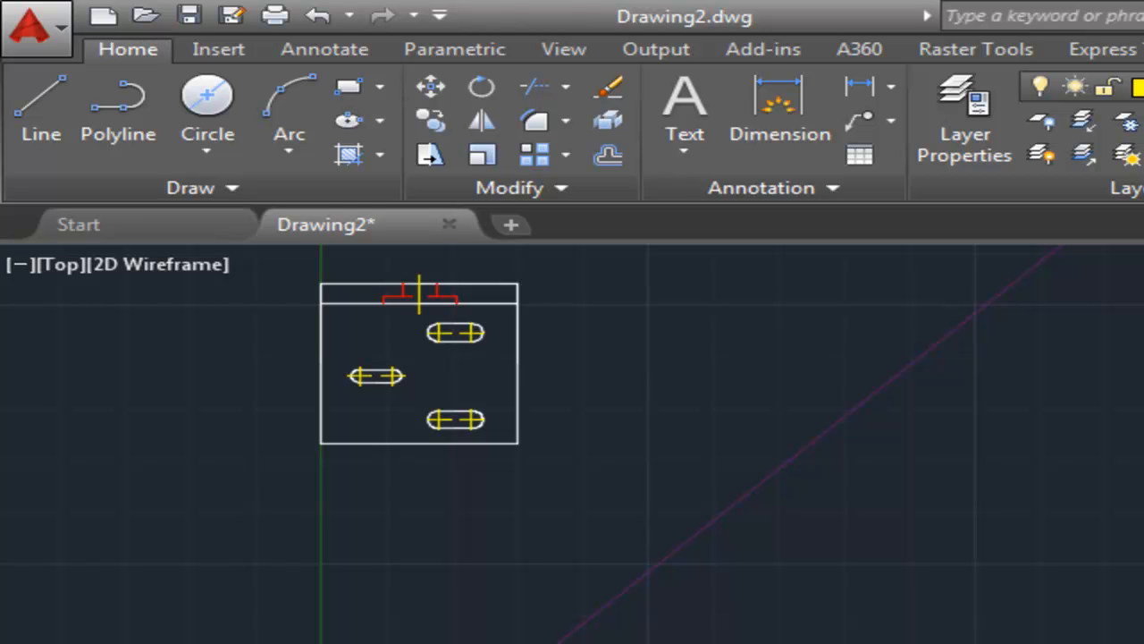
{"action": "left_click", "coordinate": [617, 446]}
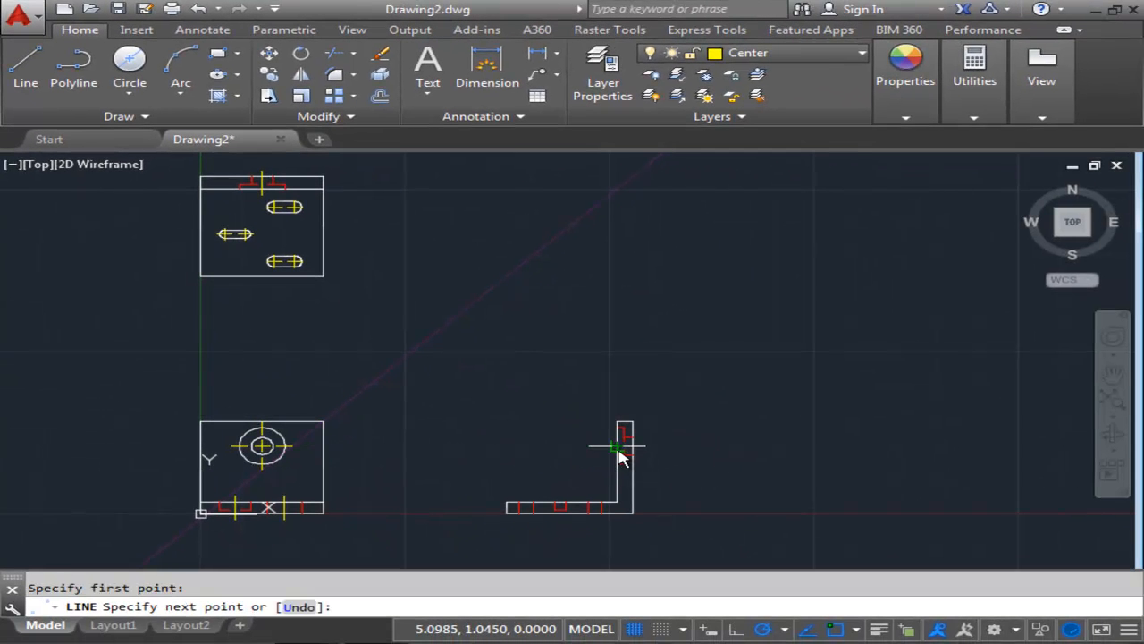
{"action": "scroll", "coordinate": [636, 455], "scroll_direction": "up", "scroll_amount": 5}
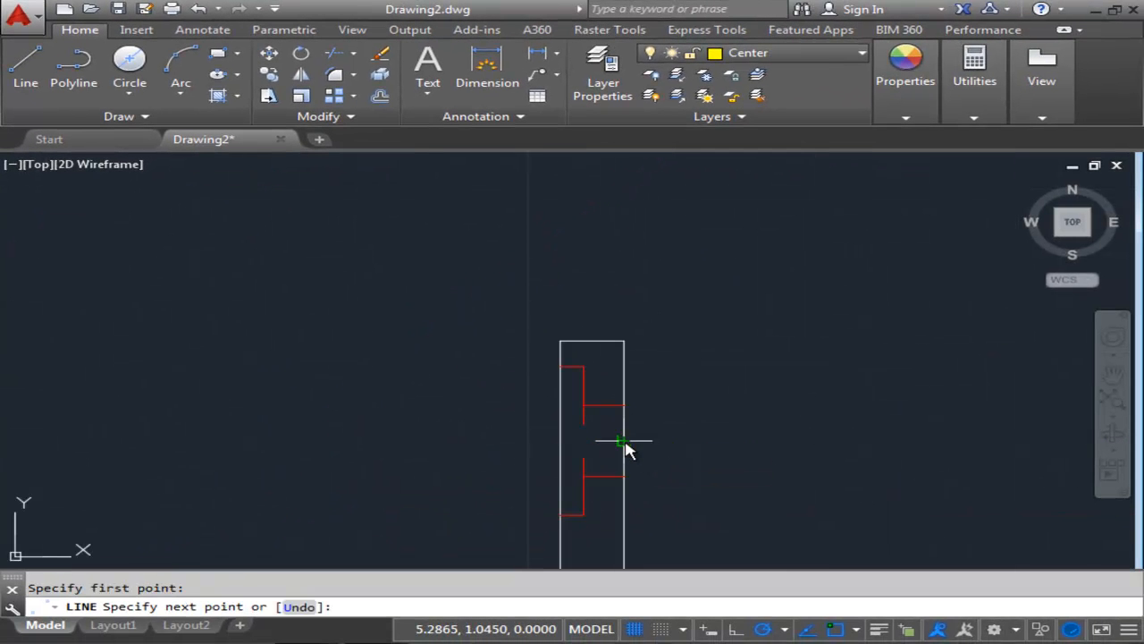
{"action": "left_click", "coordinate": [625, 447]}
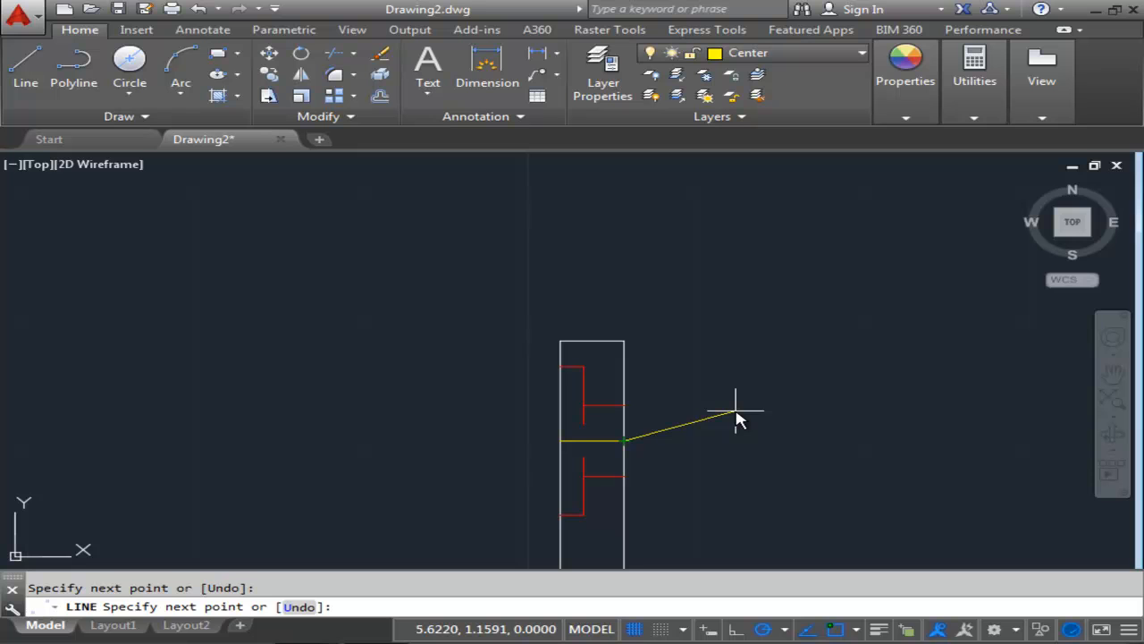
{"action": "key", "text": "Return"}
Extend both ends of the side view's new center line by 0.09 beyond the leg.
{"action": "scroll", "coordinate": [664, 388], "scroll_direction": "up", "scroll_amount": 3}
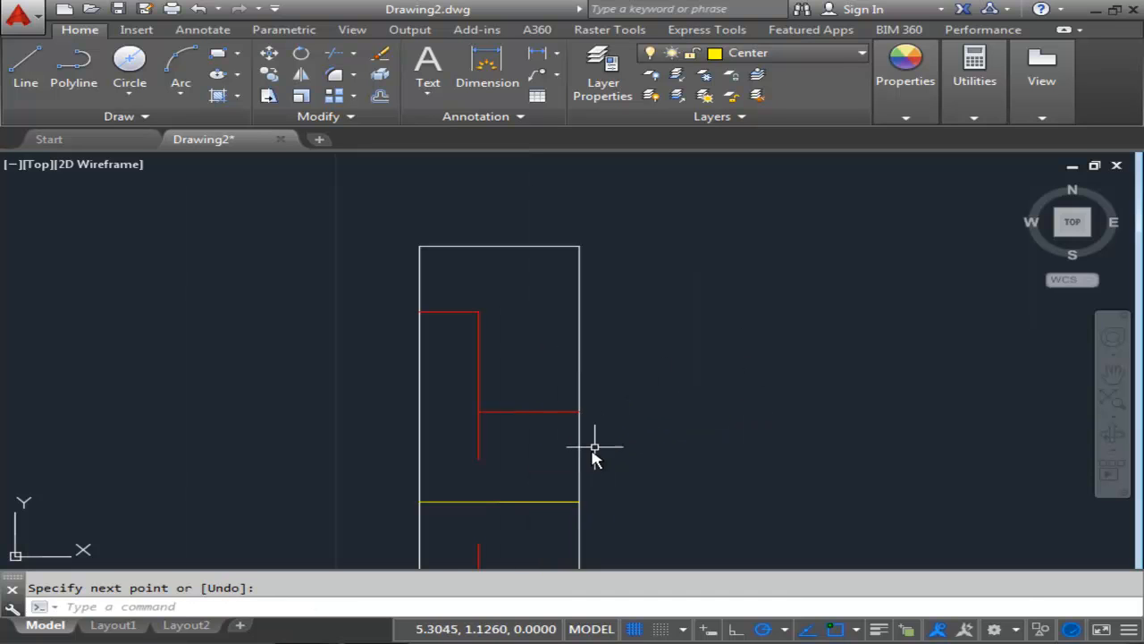
{"action": "left_click", "coordinate": [560, 502]}
{"action": "left_click", "coordinate": [579, 502]}
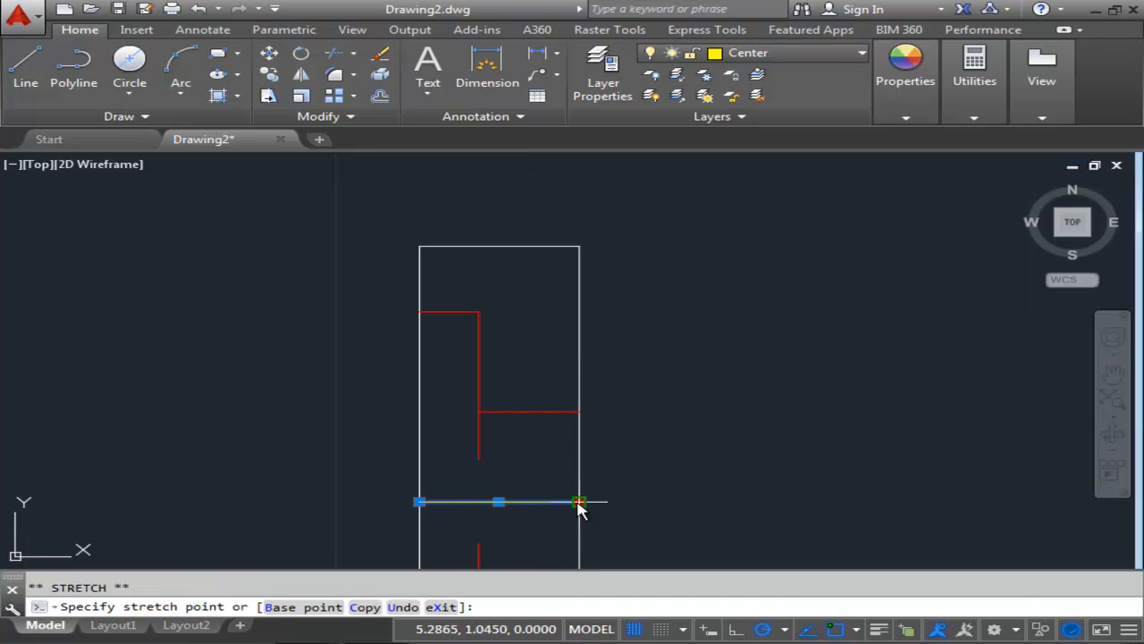
{"action": "key", "text": "Return"}
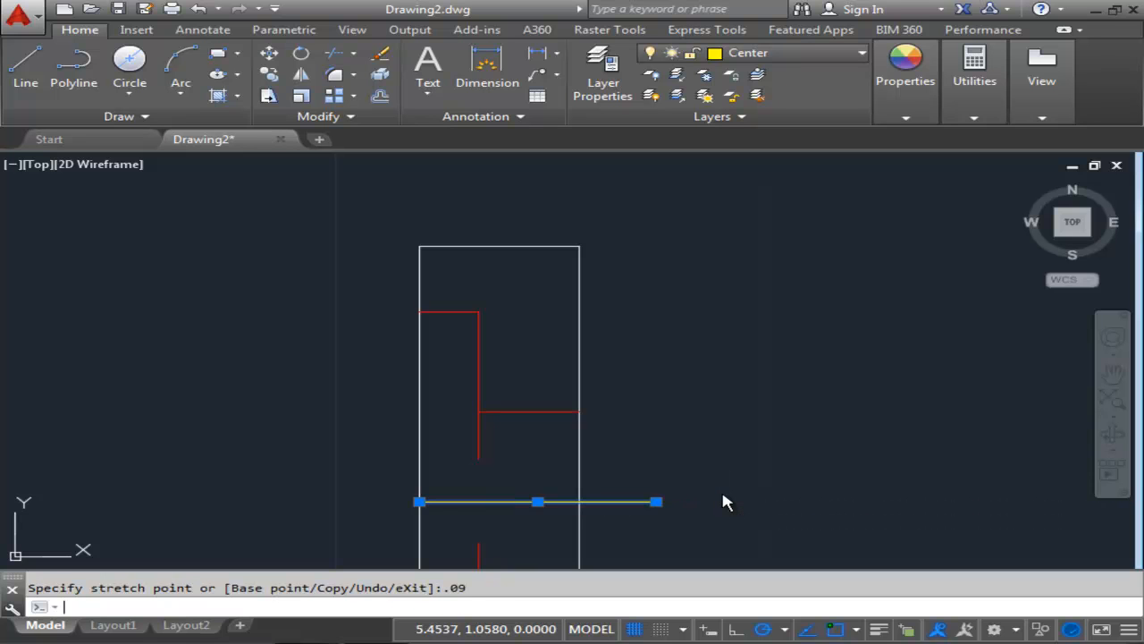
{"action": "left_click", "coordinate": [413, 501]}
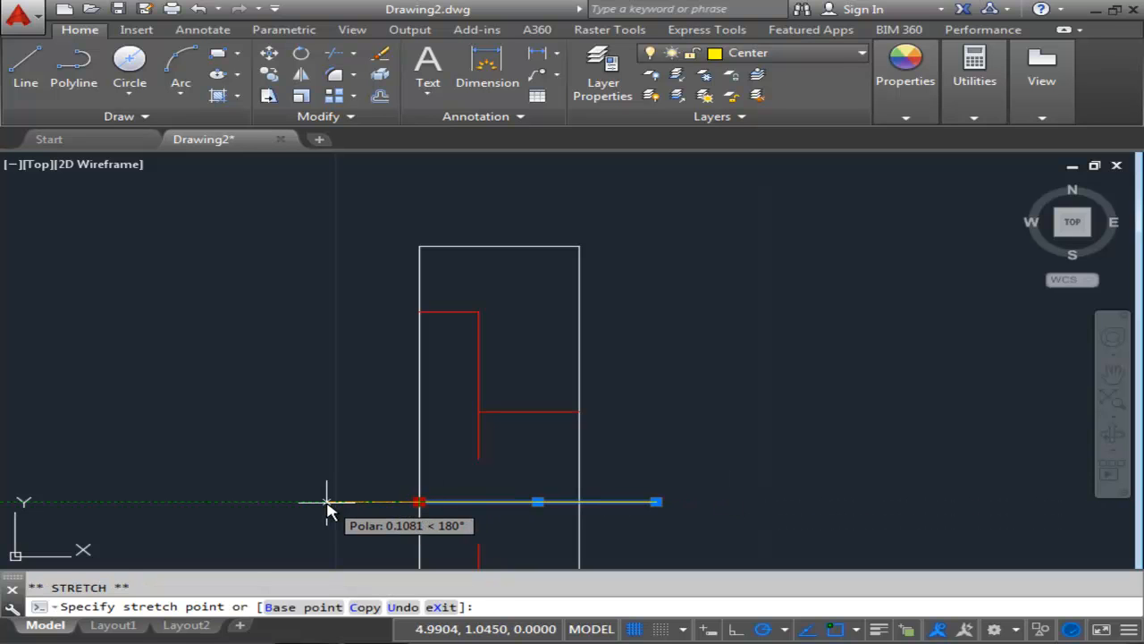
{"action": "key", "text": "Return"}
{"action": "key", "text": "Escape"}
Set the current layer to Construction.
{"action": "scroll", "coordinate": [496, 294], "scroll_direction": "down", "scroll_amount": 5}
{"action": "mouse_move", "coordinate": [499, 312]}
{"action": "middle_mouse_down"}
{"action": "mouse_move", "coordinate": [473, 334]}
{"action": "mouse_move", "coordinate": [503, 325]}
{"action": "mouse_move", "coordinate": [676, 335]}
{"action": "middle_mouse_up"}
{"action": "scroll", "coordinate": [688, 402], "scroll_direction": "down", "scroll_amount": 3}
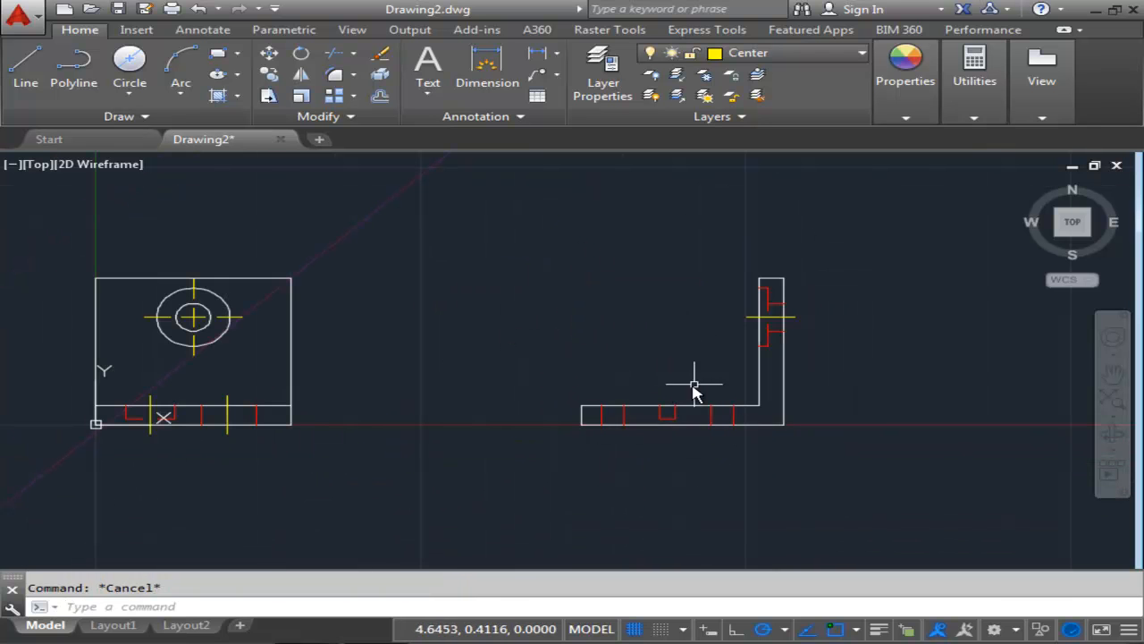
{"action": "scroll", "coordinate": [692, 407], "scroll_direction": "up", "scroll_amount": 2}
{"action": "scroll", "coordinate": [684, 430], "scroll_direction": "down", "scroll_amount": 2}
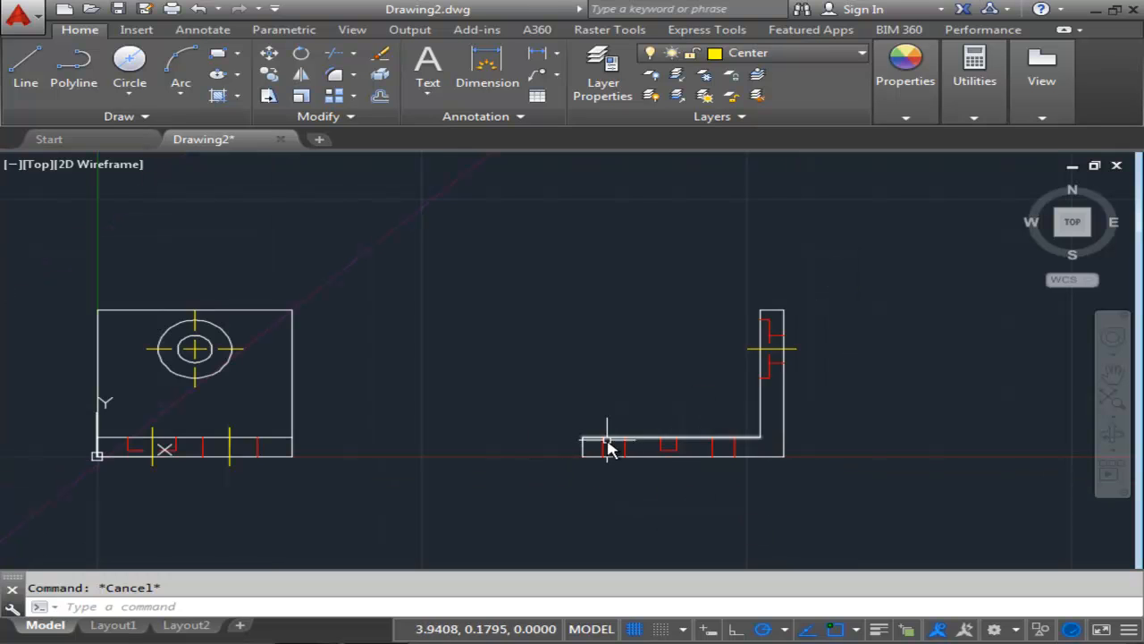
{"action": "scroll", "coordinate": [587, 369], "scroll_direction": "up", "scroll_amount": 2}
{"action": "middle_click_drag", "start_coordinate": [588, 370], "coordinate": [691, 465]}
{"action": "scroll", "coordinate": [690, 466], "scroll_direction": "down", "scroll_amount": 4}
{"action": "middle_click_drag", "start_coordinate": [641, 398], "coordinate": [592, 406]}
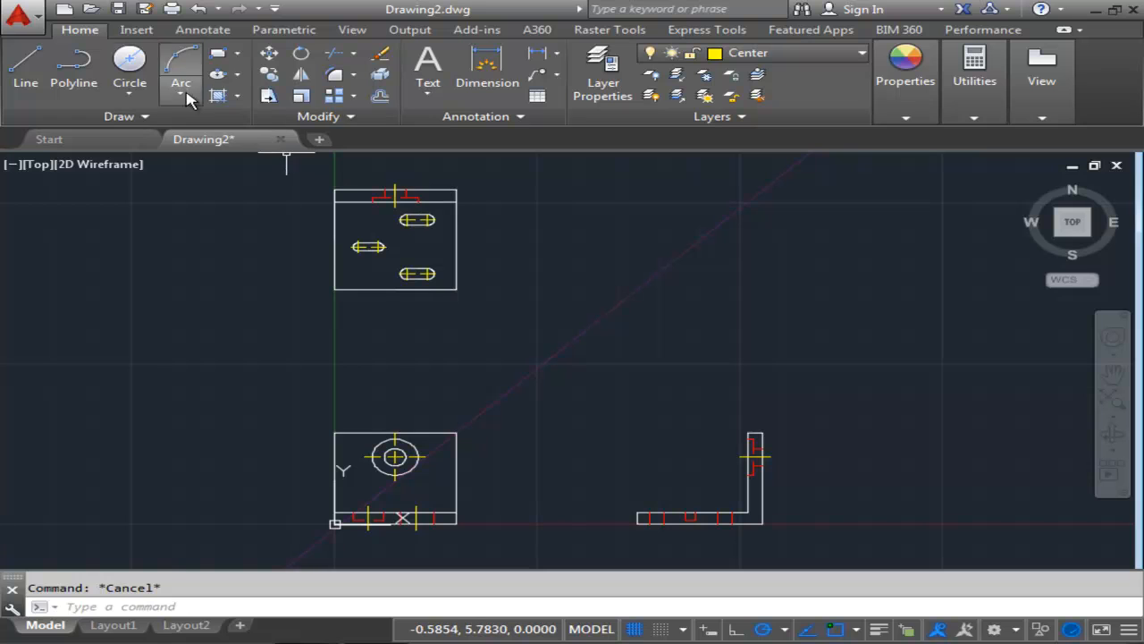
{"action": "left_click", "coordinate": [144, 117]}
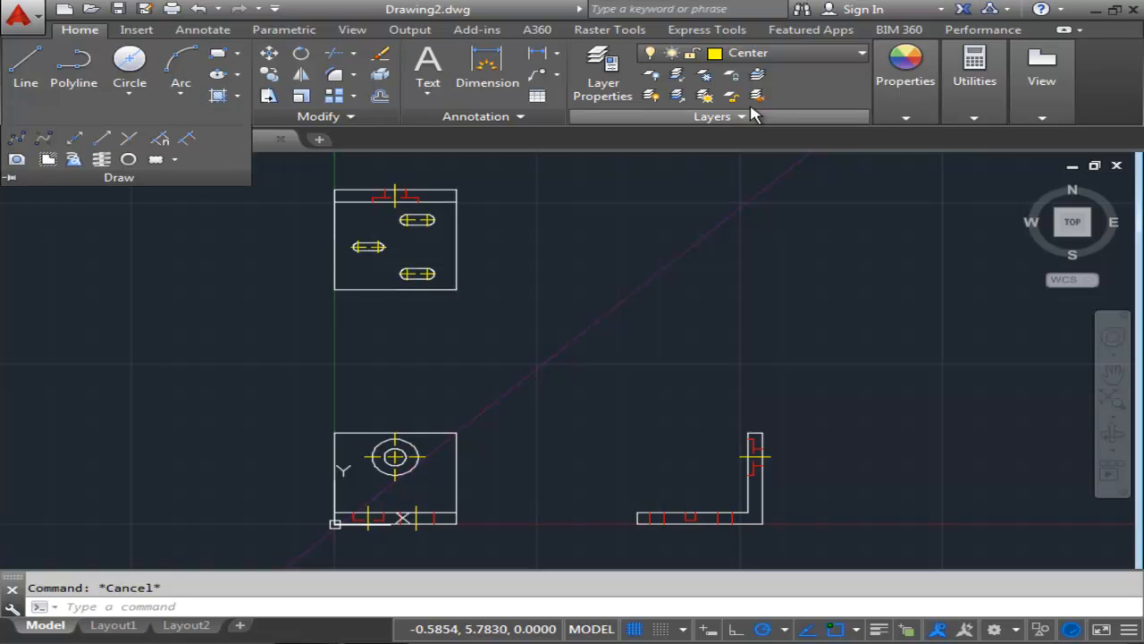
{"action": "left_click", "coordinate": [788, 121]}
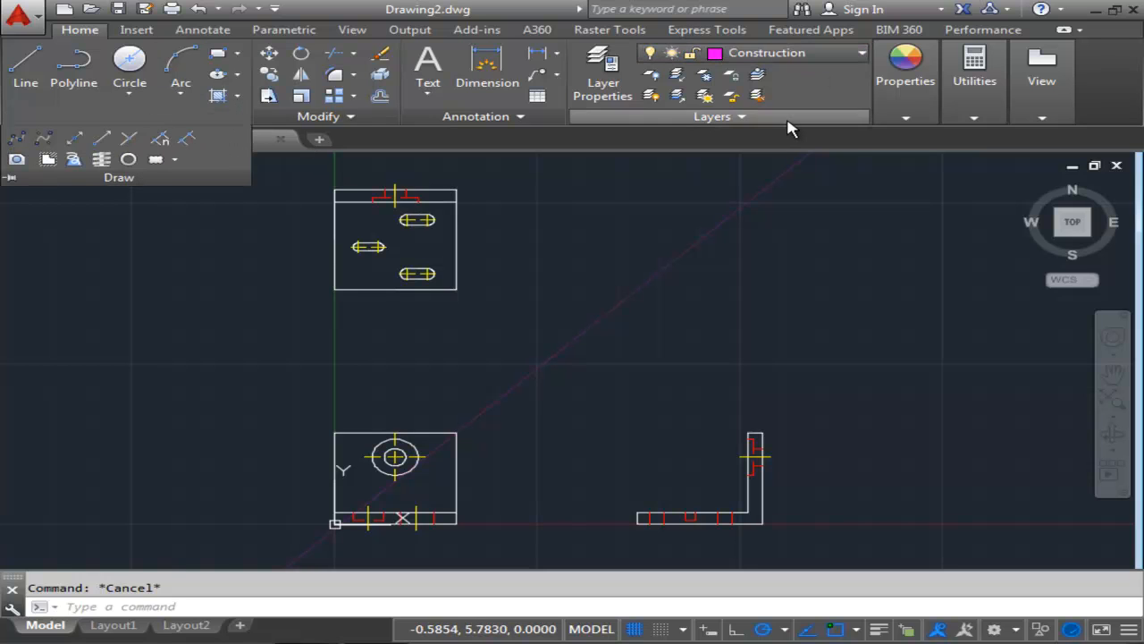
Draw horizontal construction lines through the centers of the three slots in the top view.
{"action": "left_click", "coordinate": [141, 114]}
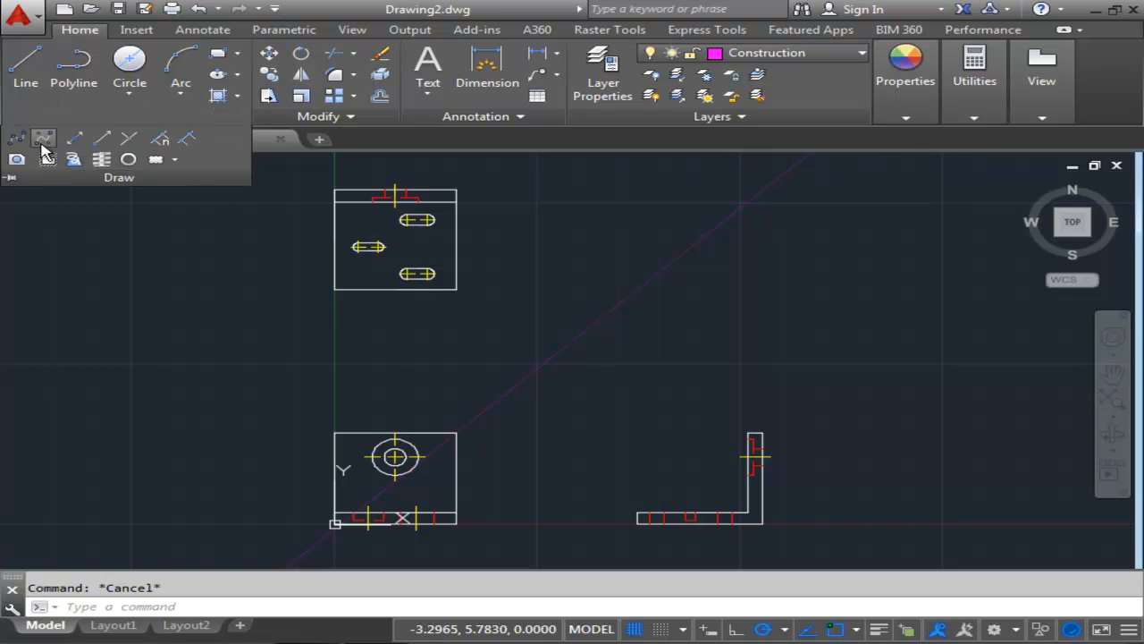
{"action": "left_click", "coordinate": [75, 141]}
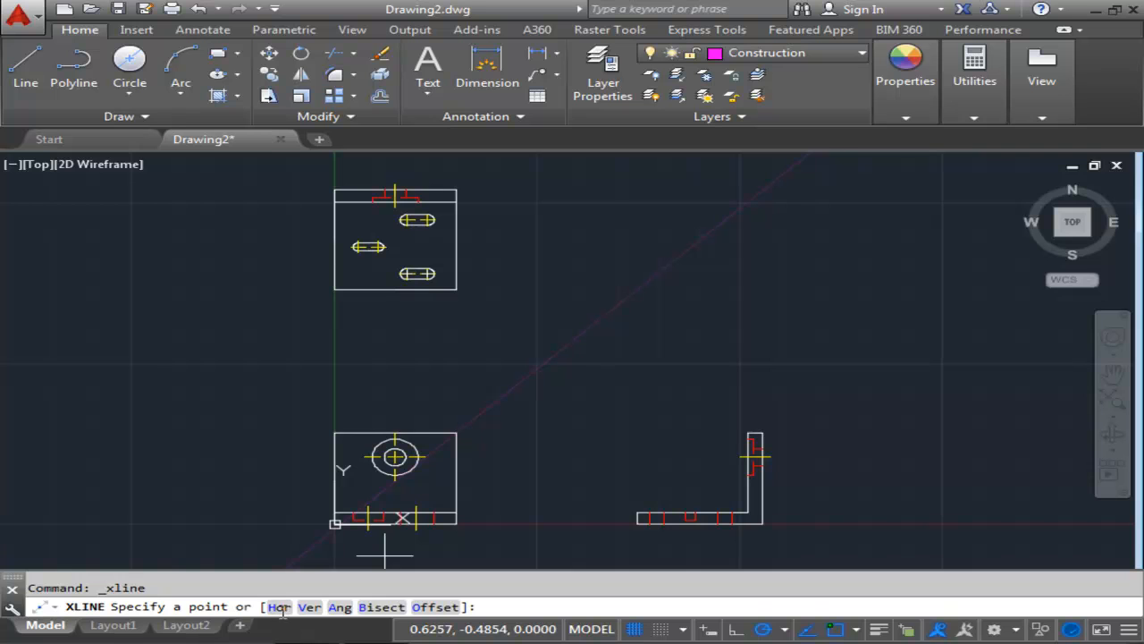
{"action": "left_click", "coordinate": [280, 608]}
{"action": "scroll", "coordinate": [453, 266], "scroll_direction": "up", "scroll_amount": 4}
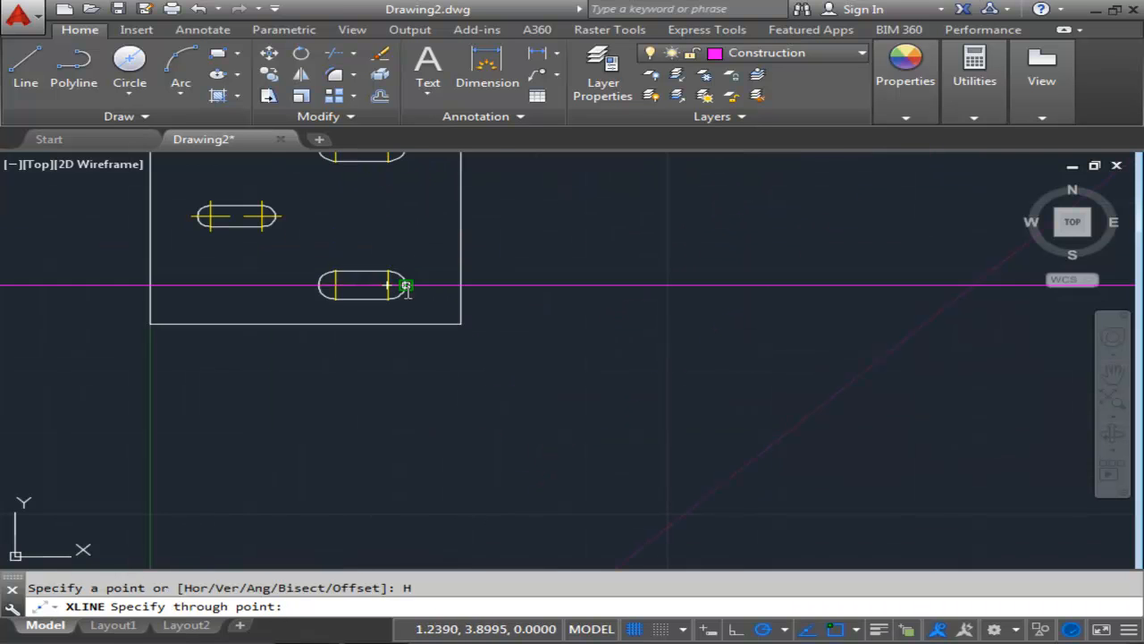
{"action": "scroll", "coordinate": [390, 282], "scroll_direction": "up", "scroll_amount": 2}
{"action": "left_click", "coordinate": [386, 281]}
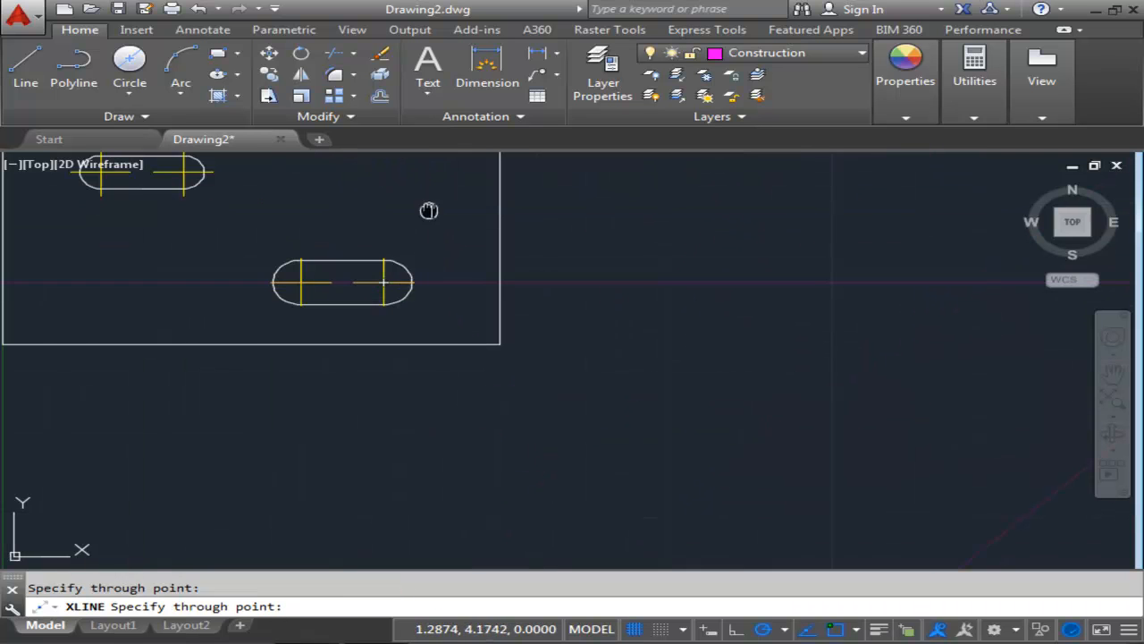
{"action": "middle_click_drag", "start_coordinate": [429, 210], "coordinate": [556, 321]}
{"action": "left_click", "coordinate": [311, 283]}
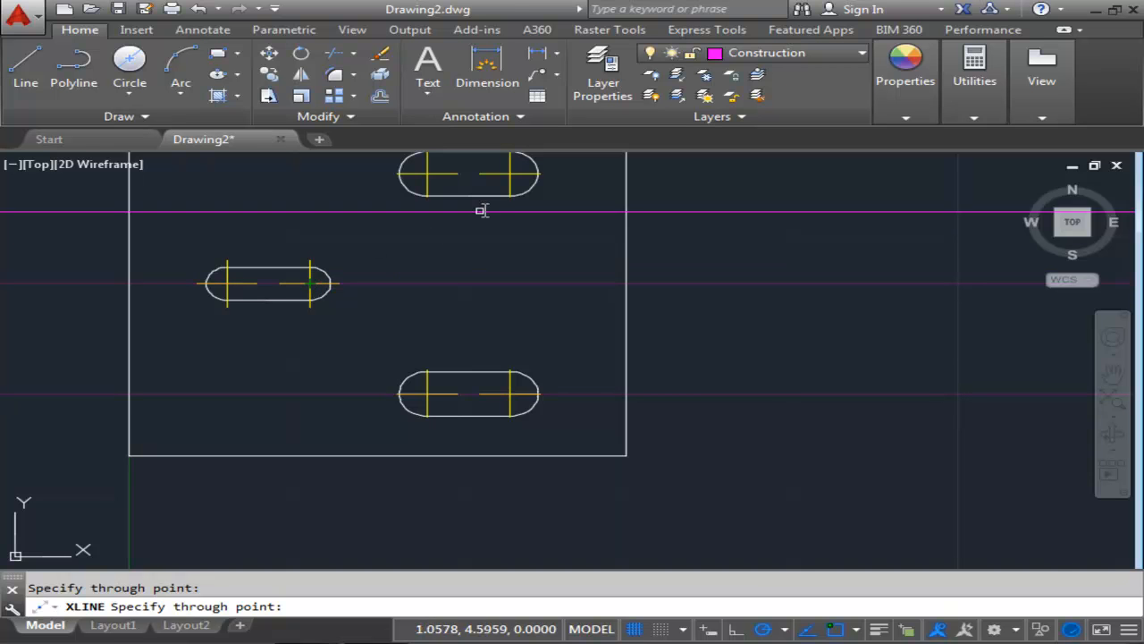
{"action": "middle_click_drag", "start_coordinate": [481, 210], "coordinate": [453, 299]}
{"action": "left_click", "coordinate": [475, 263]}
{"action": "scroll", "coordinate": [537, 320], "scroll_direction": "down", "scroll_amount": 3}
{"action": "middle_click_drag", "start_coordinate": [537, 321], "coordinate": [393, 333]}
{"action": "key", "text": "Escape"}
Draw vertical construction lines through the points where the slot construction lines cross the 45° miter line.
{"action": "middle_click_drag", "start_coordinate": [844, 405], "coordinate": [517, 355]}
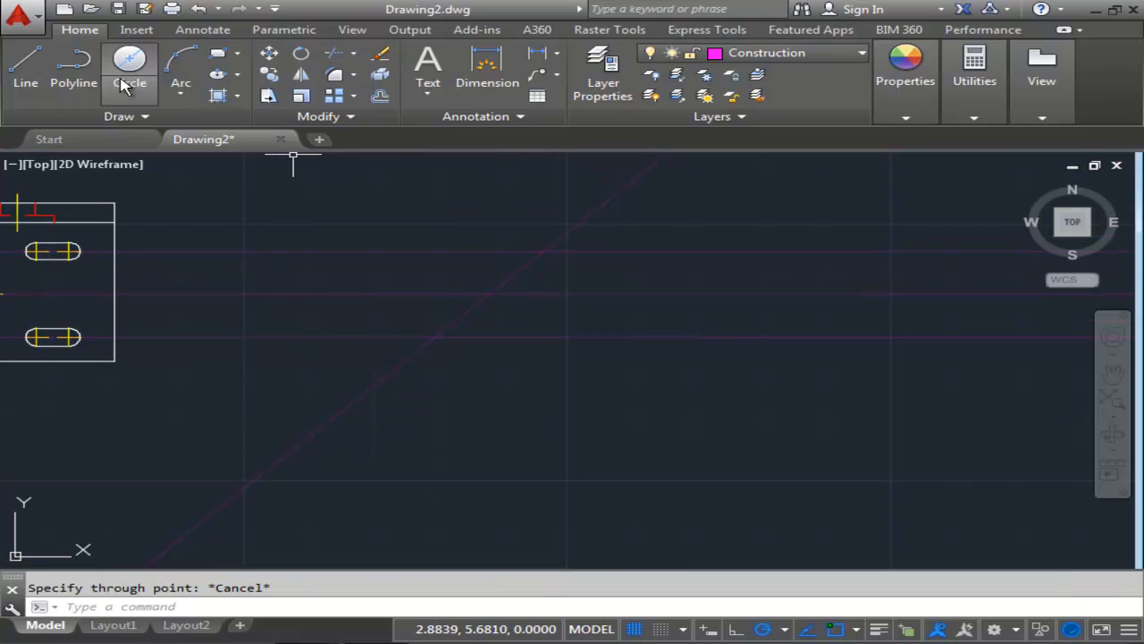
{"action": "left_click", "coordinate": [119, 116]}
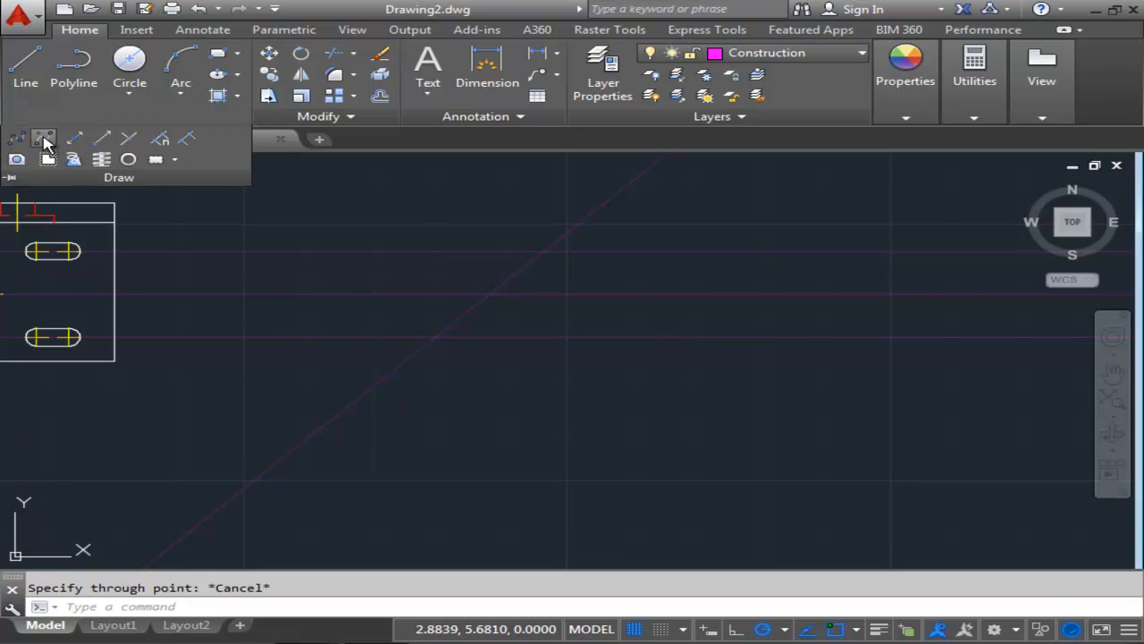
{"action": "left_click", "coordinate": [74, 139]}
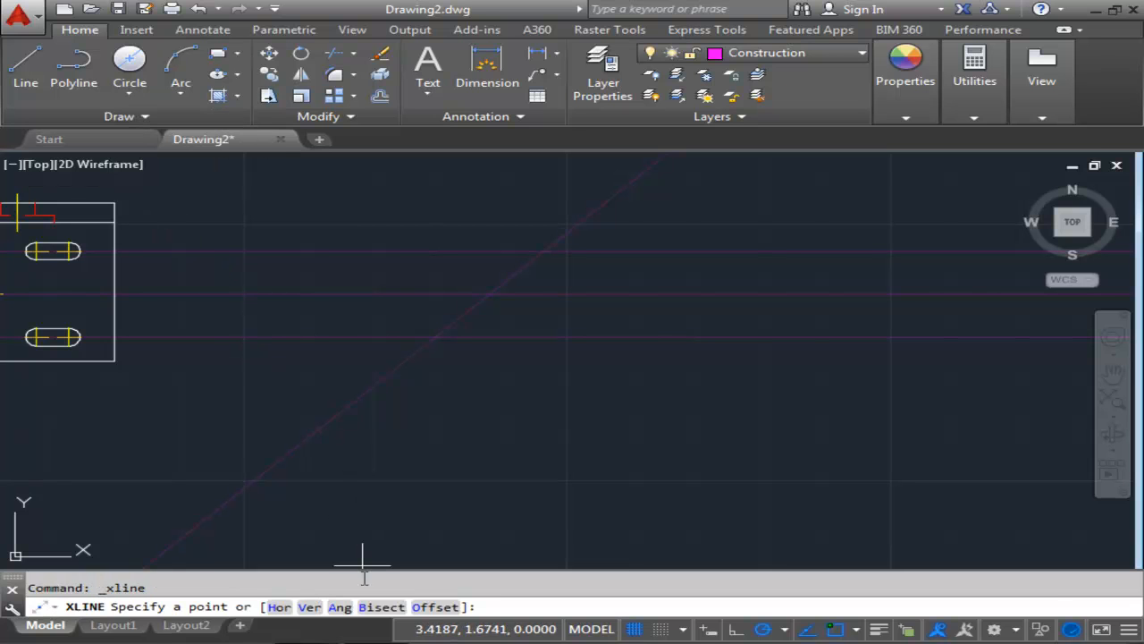
{"action": "left_click", "coordinate": [309, 612]}
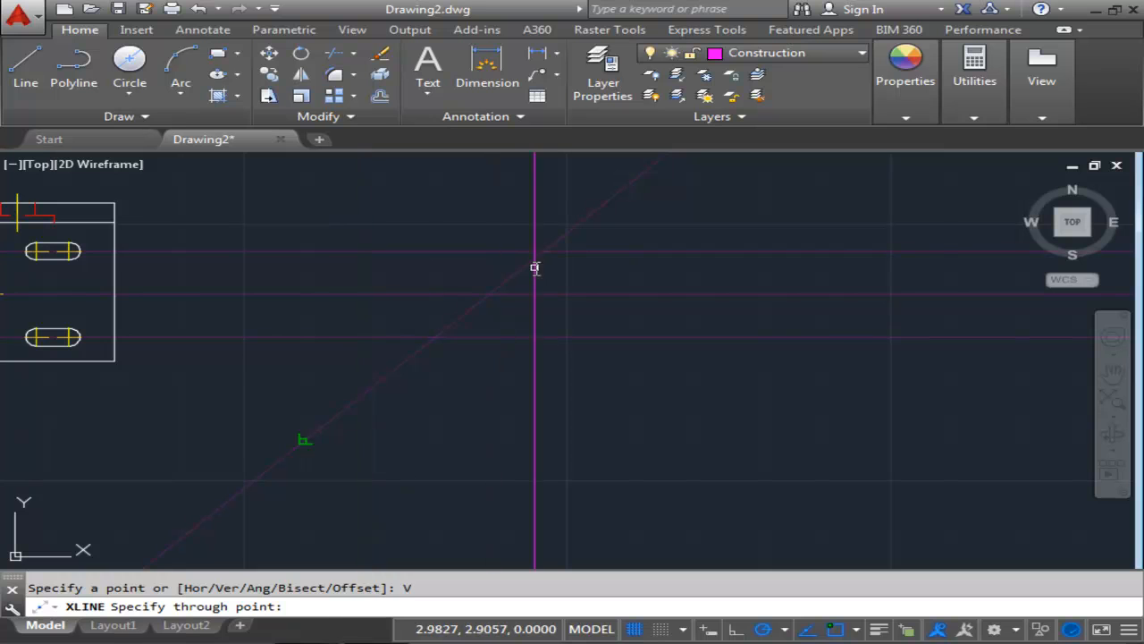
{"action": "left_click", "coordinate": [435, 337]}
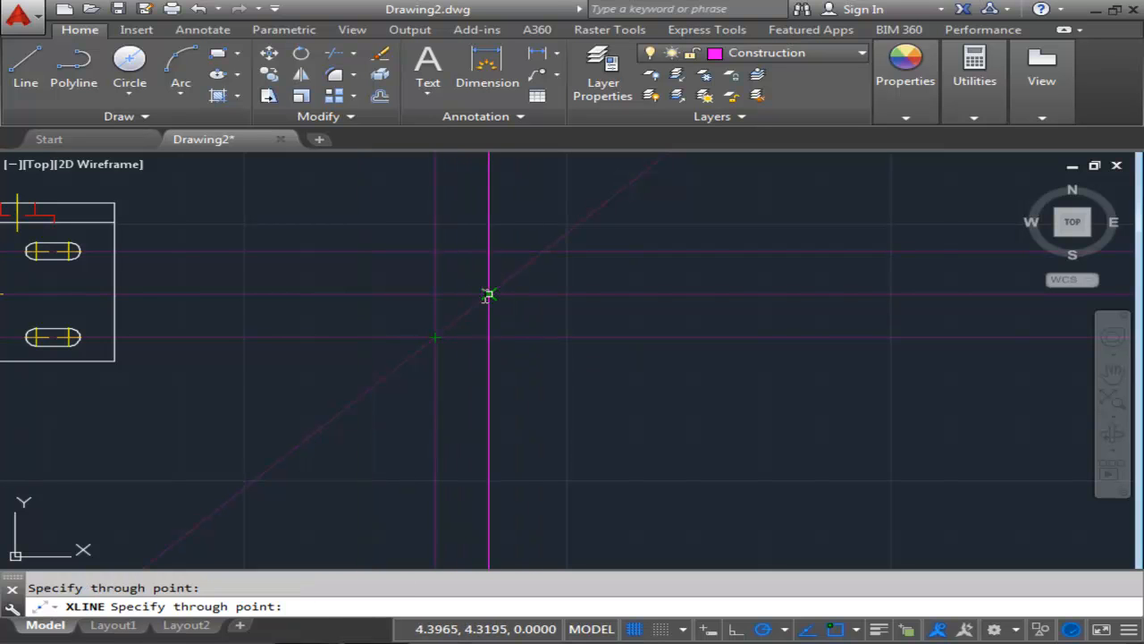
{"action": "left_click", "coordinate": [545, 252]}
{"action": "key", "text": "Return"}
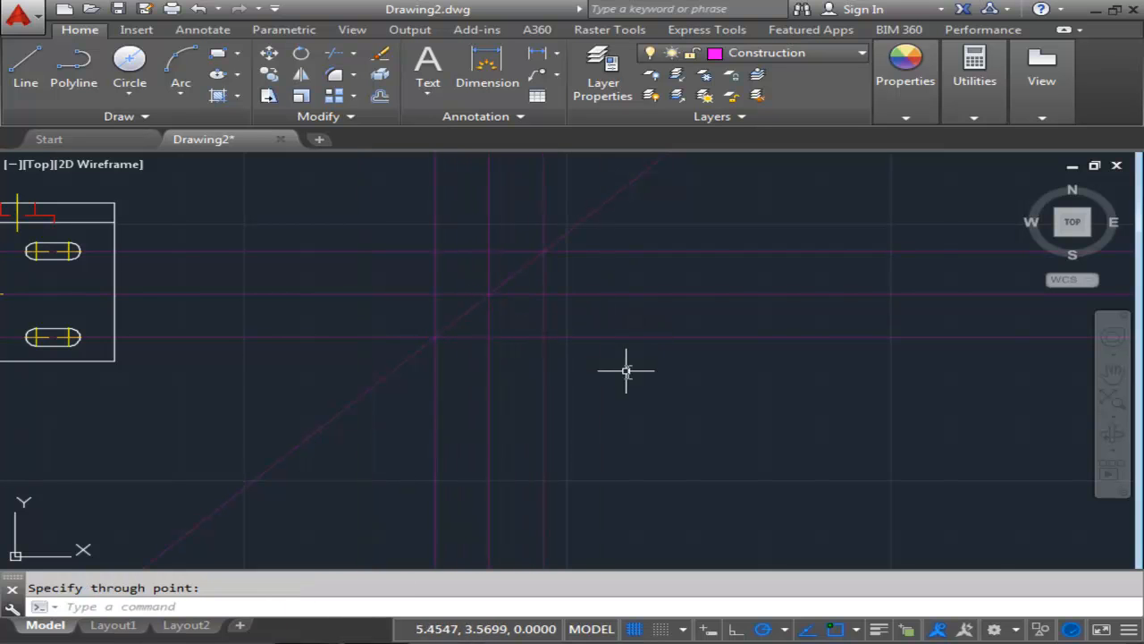
Switch back to the Center layer and draw a vertical center line across the side view's horizontal leg along the first projected construction line.
{"action": "scroll", "coordinate": [644, 391], "scroll_direction": "down", "scroll_amount": 2}
{"action": "middle_click_drag", "start_coordinate": [643, 392], "coordinate": [590, 167]}
{"action": "scroll", "coordinate": [498, 473], "scroll_direction": "up", "scroll_amount": 6}
{"action": "middle_click_drag", "start_coordinate": [492, 460], "coordinate": [471, 459]}
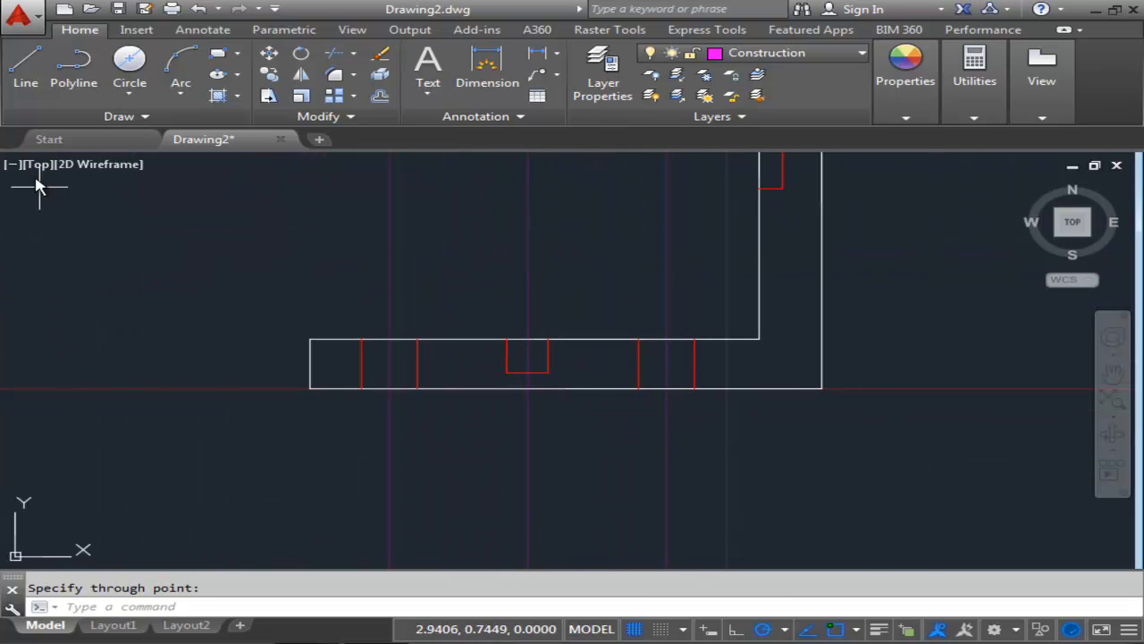
{"action": "left_click", "coordinate": [758, 96]}
{"action": "left_click", "coordinate": [26, 67]}
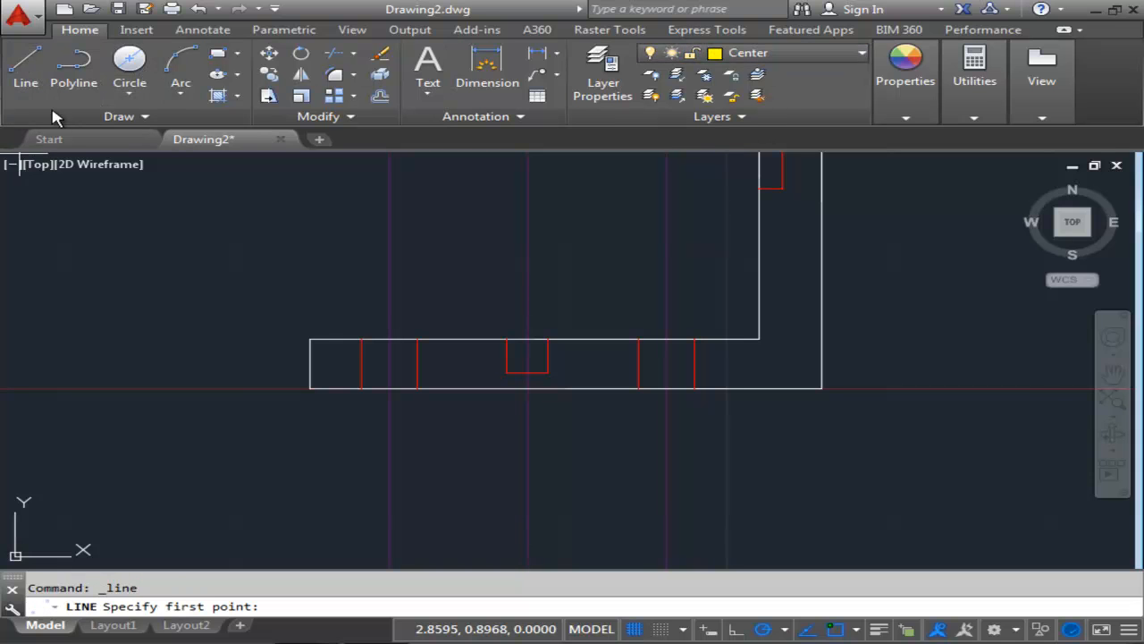
{"action": "scroll", "coordinate": [384, 313], "scroll_direction": "up", "scroll_amount": 2}
{"action": "left_click", "coordinate": [391, 354]}
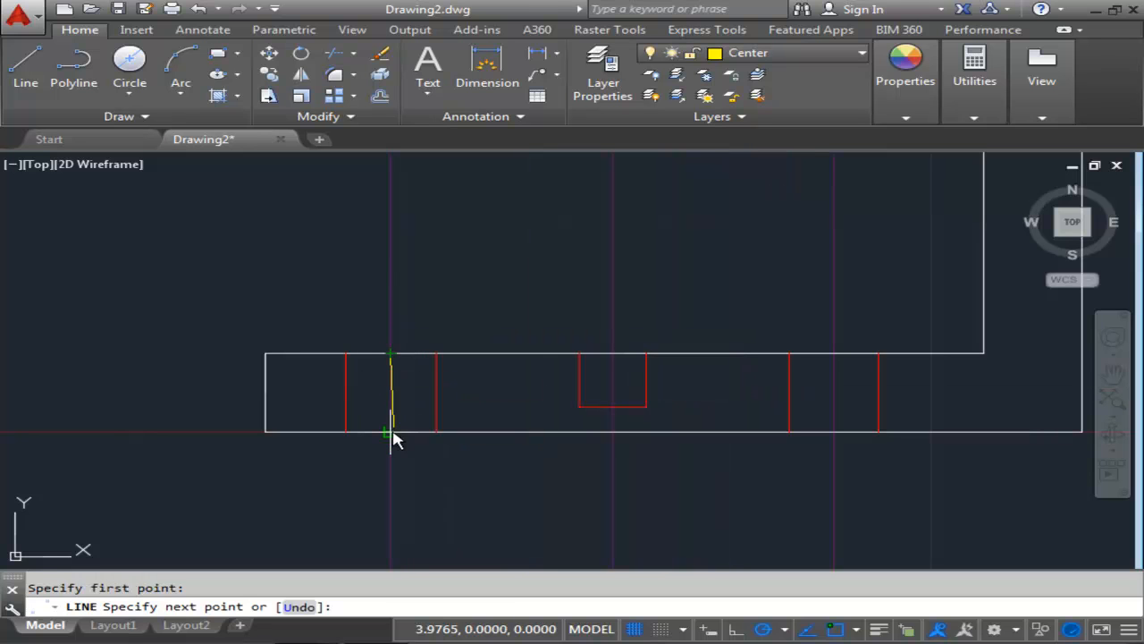
{"action": "left_click", "coordinate": [391, 432]}
{"action": "right_click", "coordinate": [424, 374]}
{"action": "left_click", "coordinate": [467, 386]}
Extend both ends of that vertical center line by 0.090.
{"action": "scroll", "coordinate": [400, 401], "scroll_direction": "up", "scroll_amount": 2}
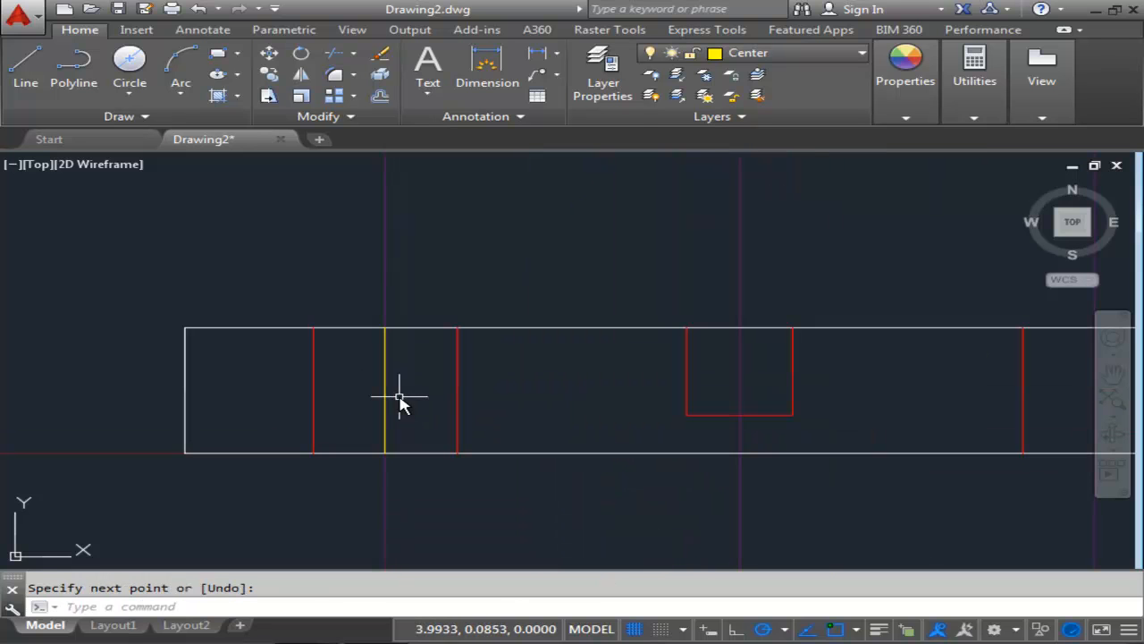
{"action": "left_click", "coordinate": [384, 375]}
{"action": "left_click", "coordinate": [384, 329]}
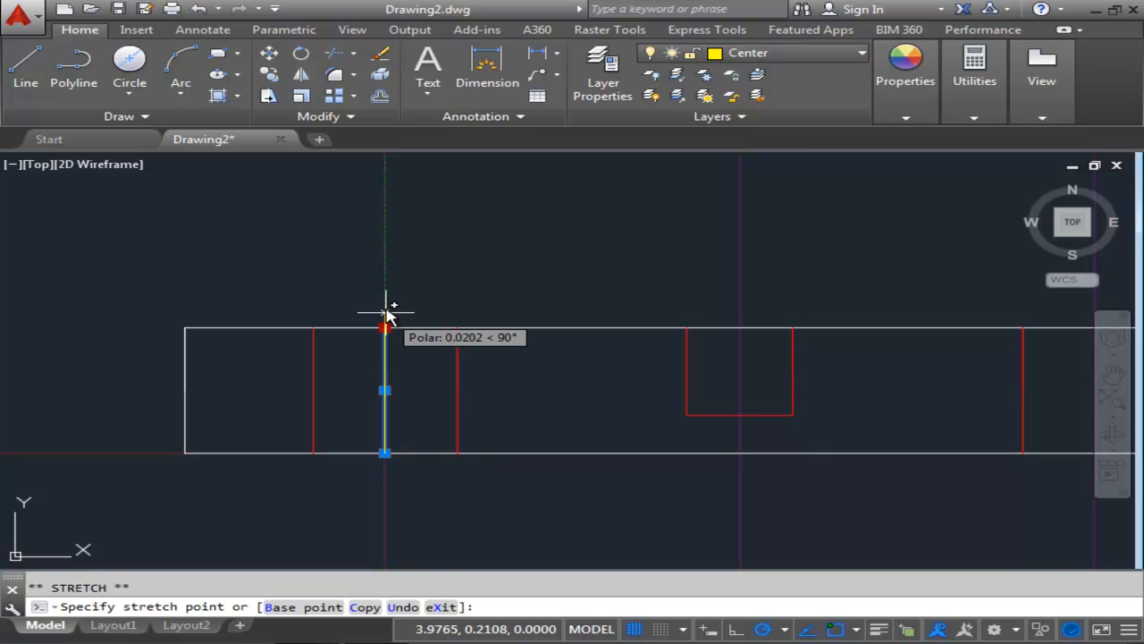
{"action": "type", "text": ".090"}
{"action": "key", "text": "Return"}
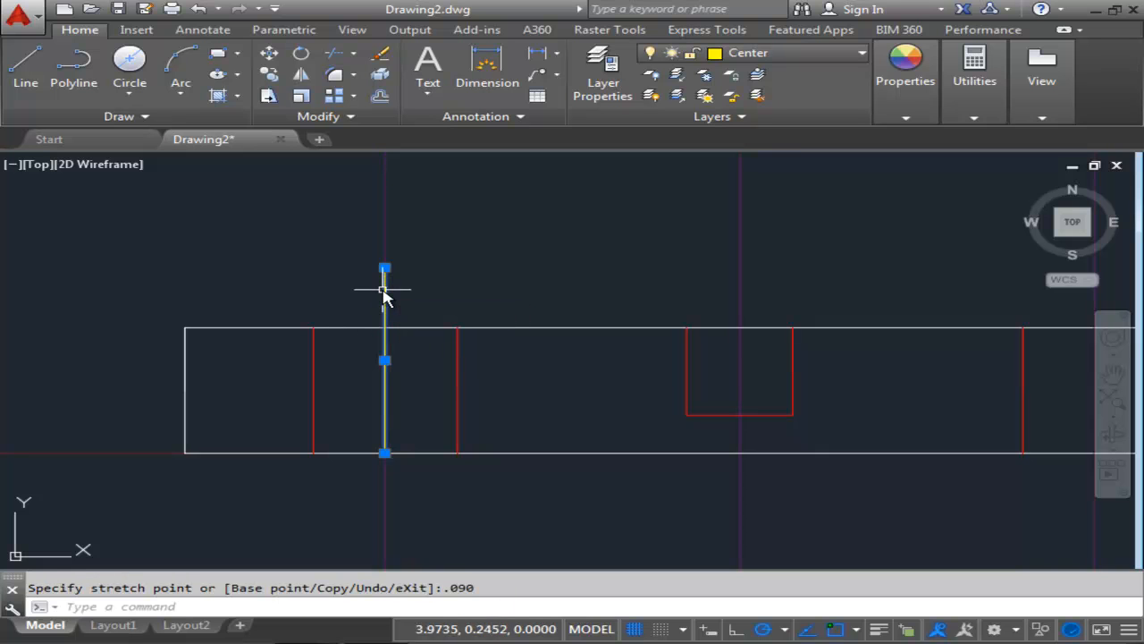
{"action": "left_click", "coordinate": [385, 452]}
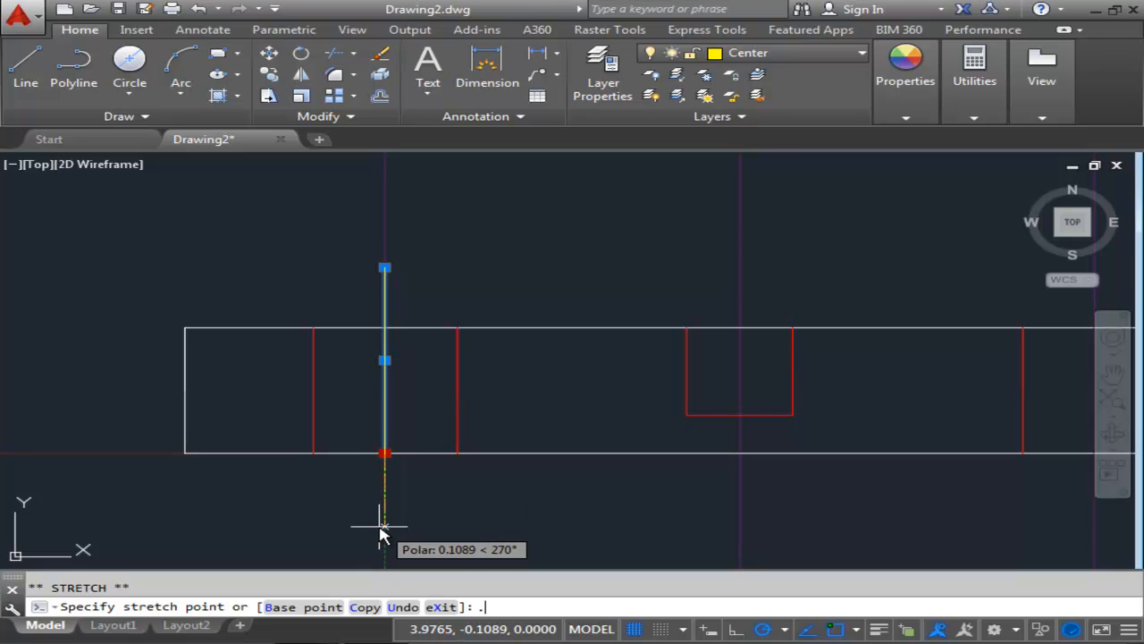
{"action": "type", "text": ".090"}
{"action": "key", "text": "Return"}
{"action": "key", "text": "Escape"}
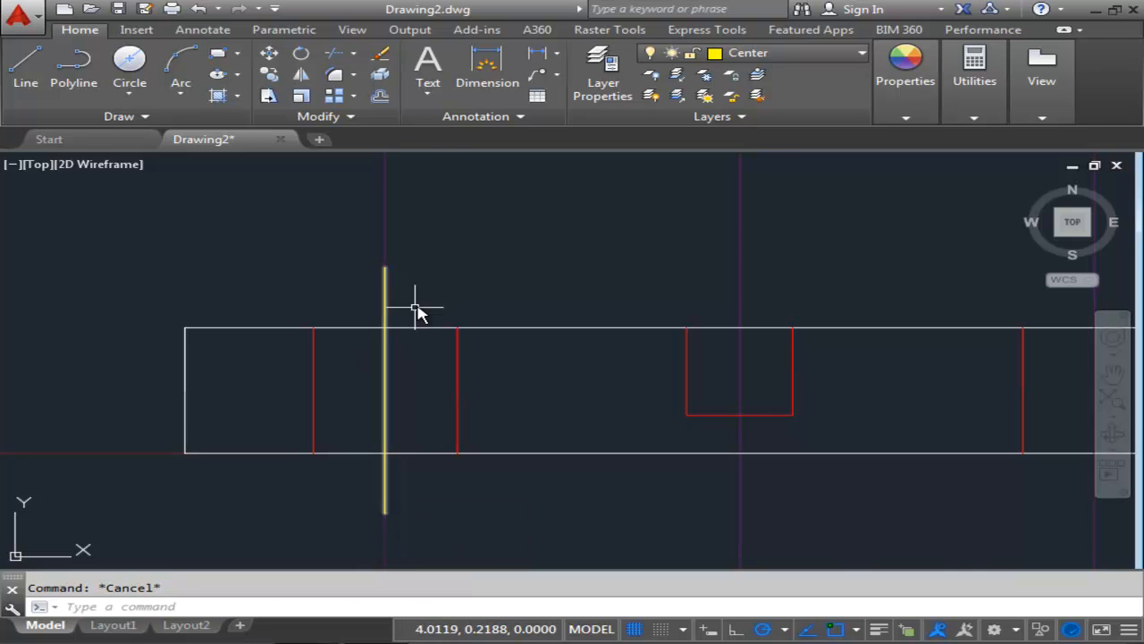
Copy the vertical center line to the other two slot construction lines across the side view's horizontal leg.
{"action": "scroll", "coordinate": [484, 286], "scroll_direction": "down", "scroll_amount": 2}
{"action": "middle_click_drag", "start_coordinate": [483, 286], "coordinate": [366, 306]}
{"action": "scroll", "coordinate": [366, 305], "scroll_direction": "up", "scroll_amount": 2}
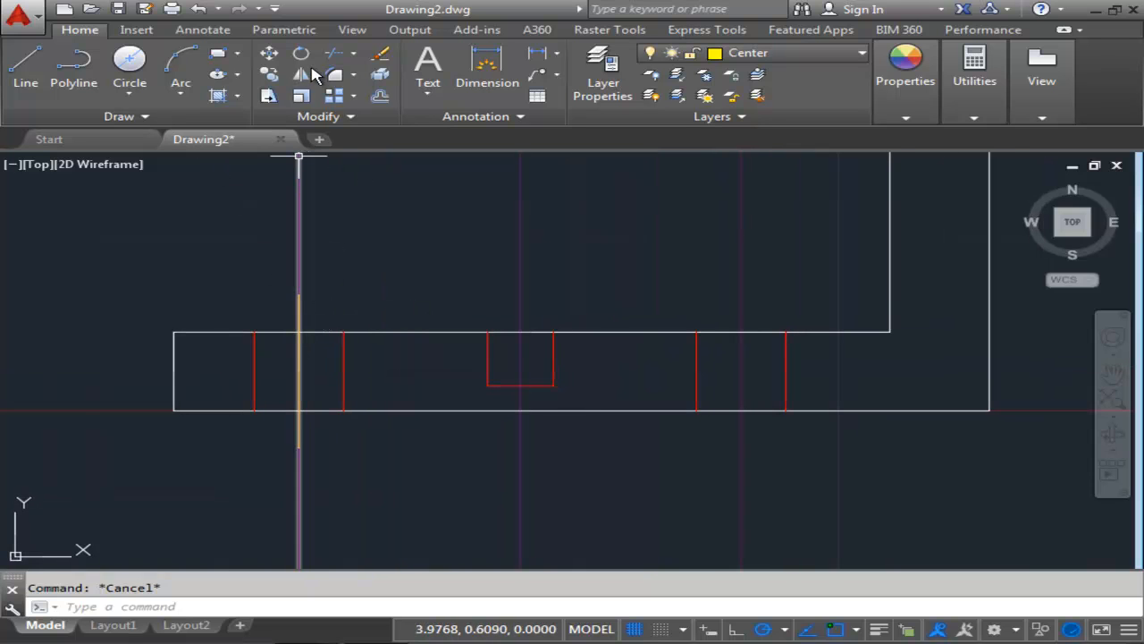
{"action": "left_click", "coordinate": [269, 74]}
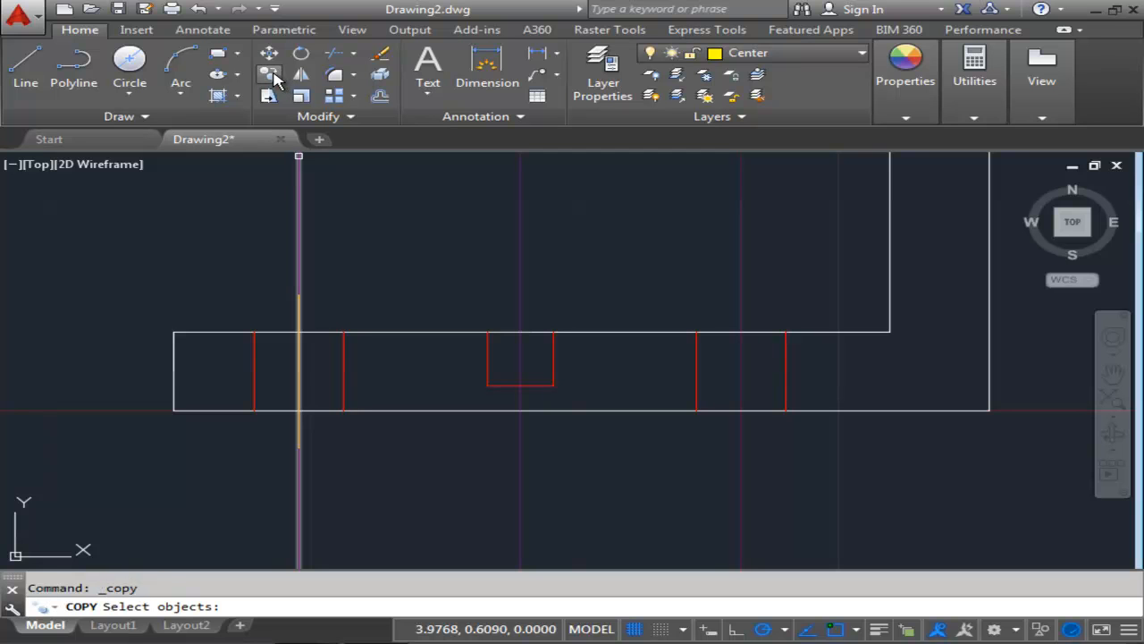
{"action": "left_click", "coordinate": [300, 362]}
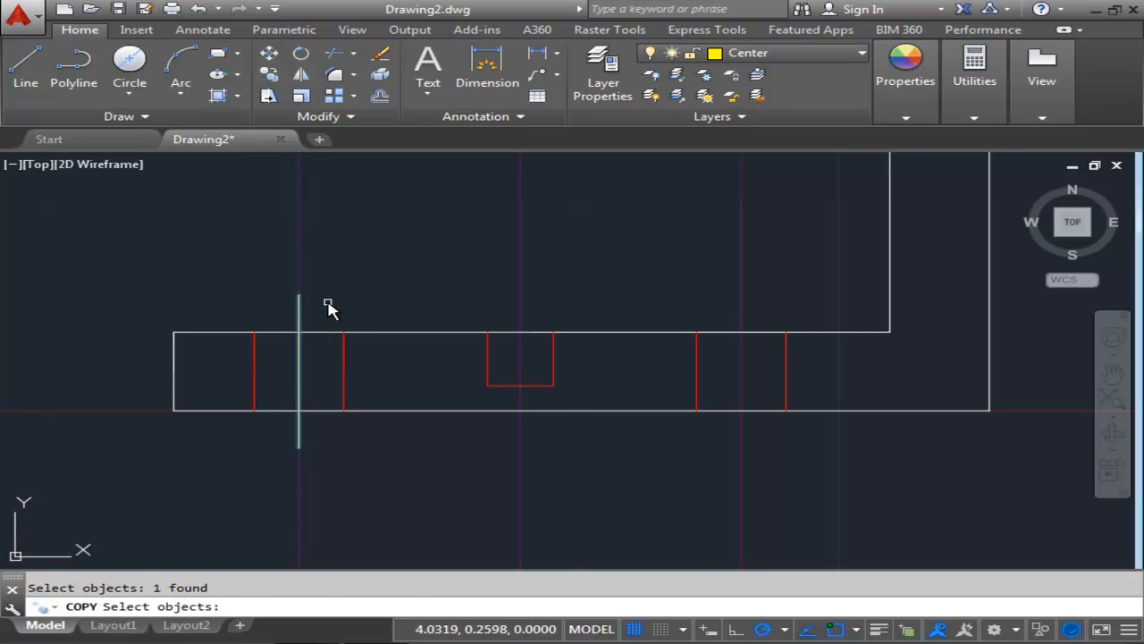
{"action": "key", "text": "Return"}
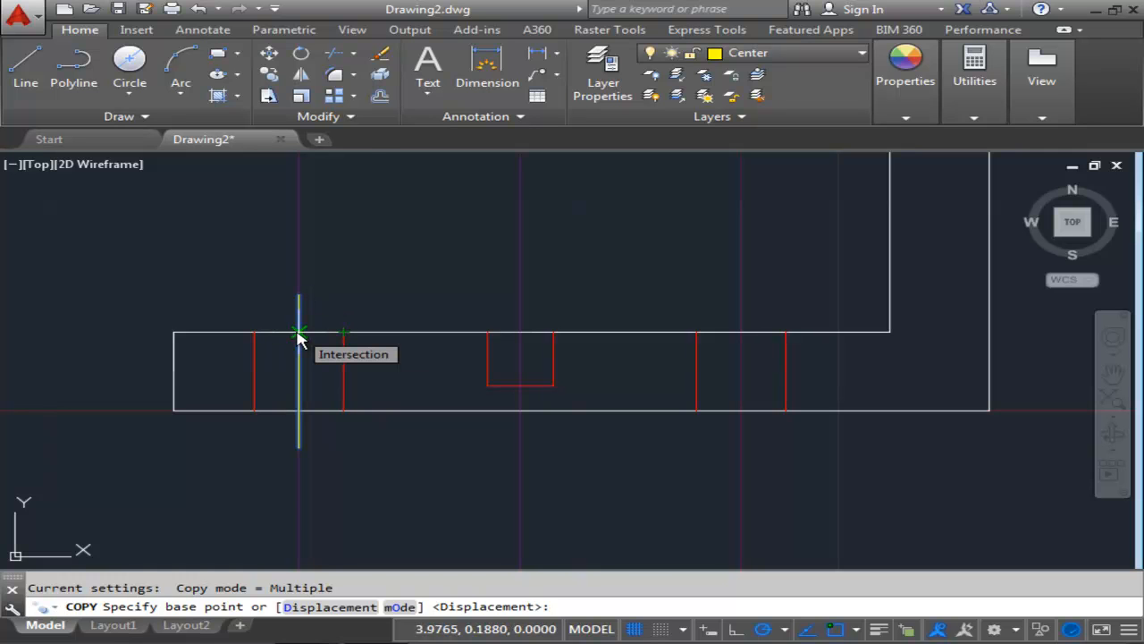
{"action": "left_click", "coordinate": [299, 335]}
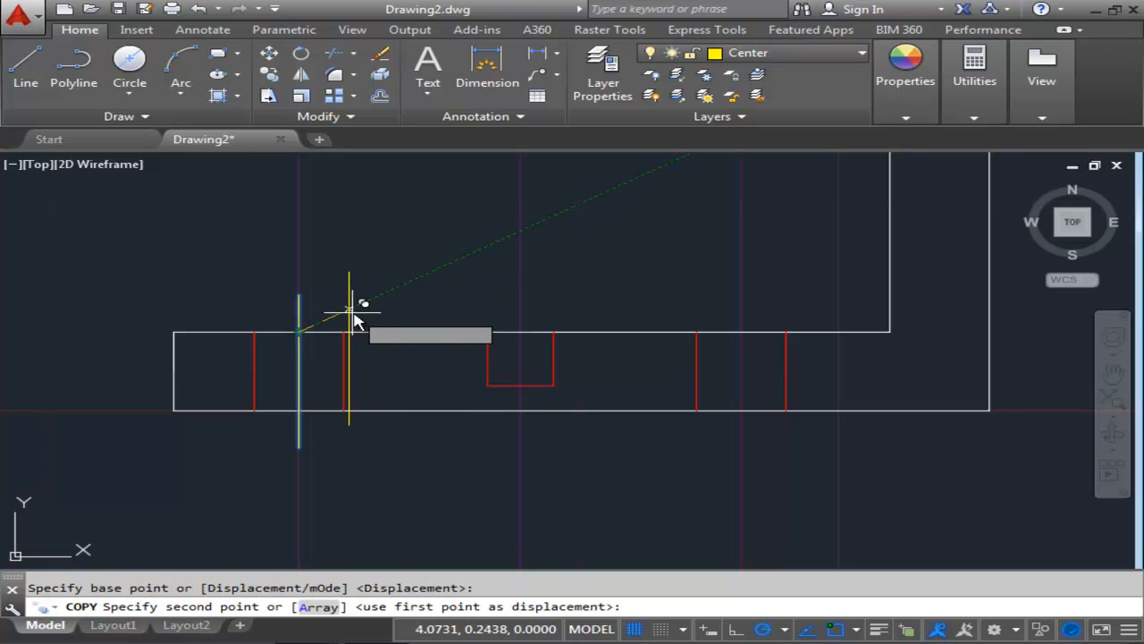
{"action": "left_click", "coordinate": [521, 332]}
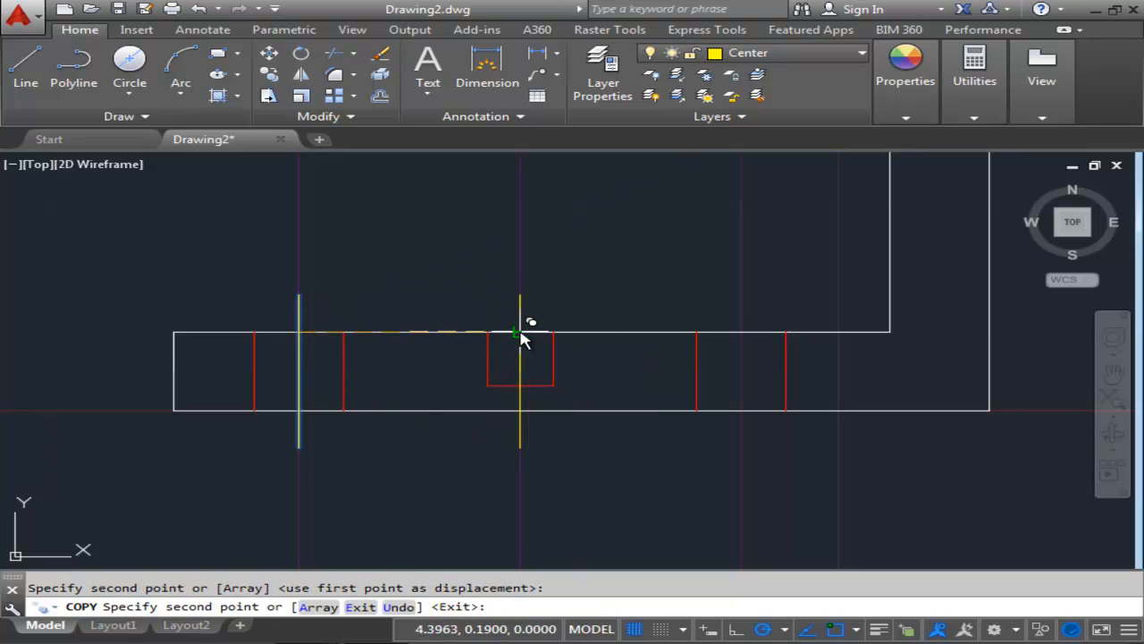
{"action": "left_click", "coordinate": [744, 334]}
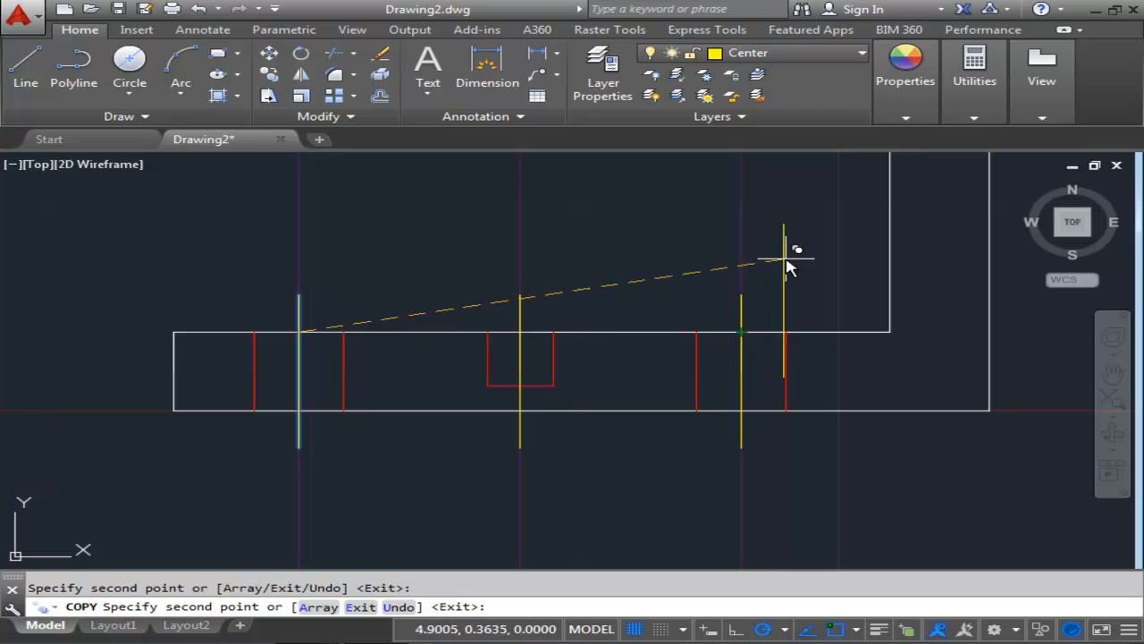
{"action": "key", "text": "Return"}
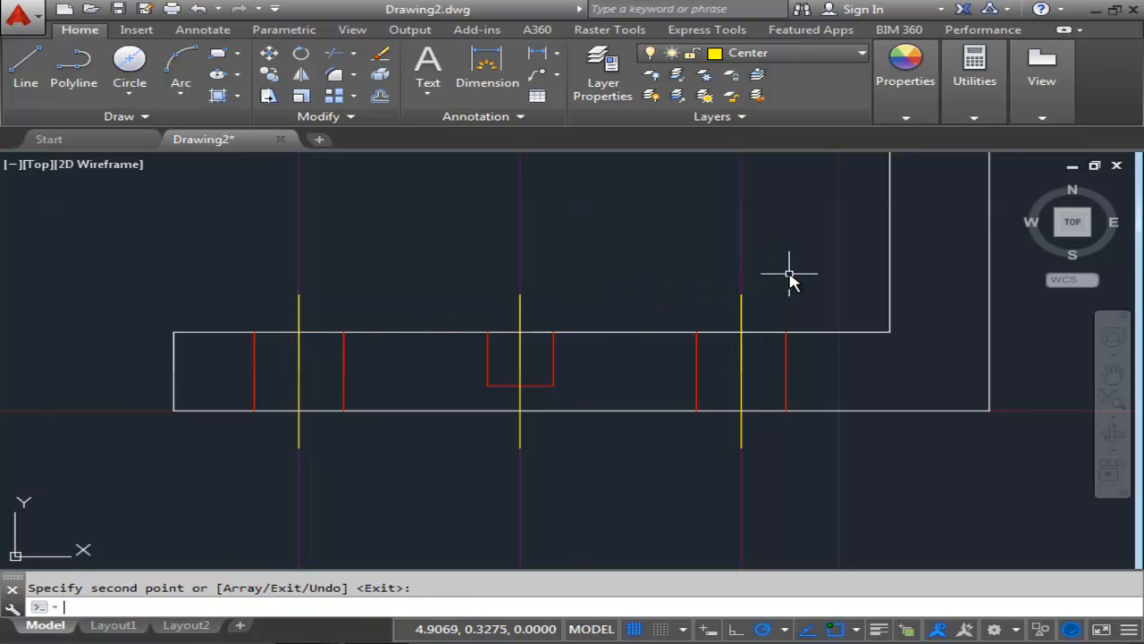
{"action": "scroll", "coordinate": [634, 357], "scroll_direction": "down", "scroll_amount": 5}
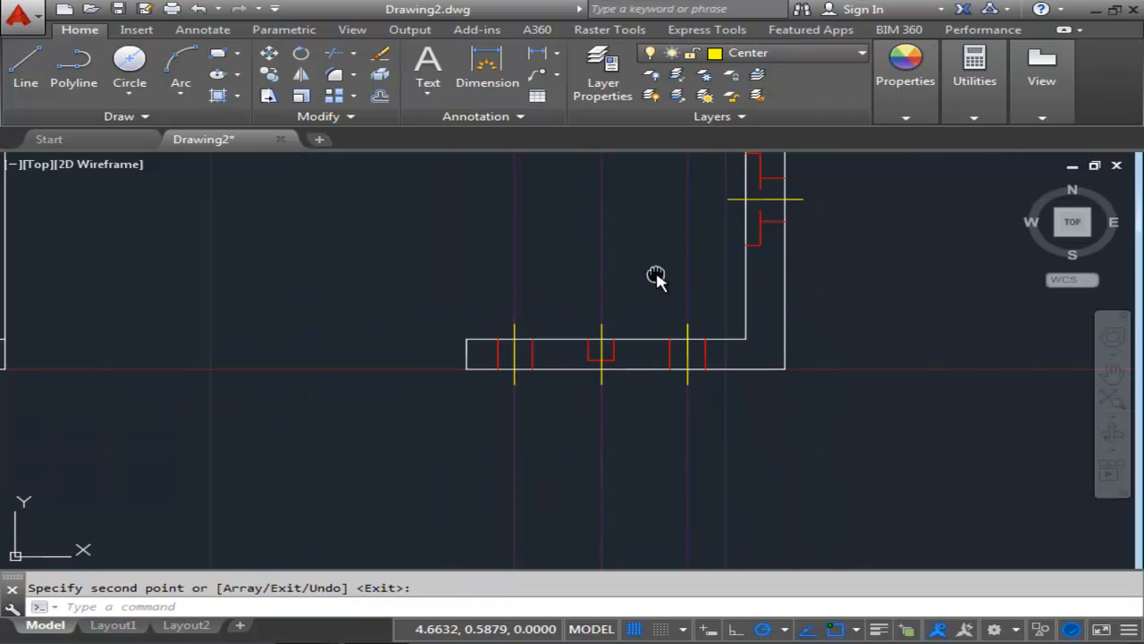
{"action": "mouse_move", "coordinate": [511, 296]}
{"action": "middle_mouse_down"}
{"action": "mouse_move", "coordinate": [565, 310]}
{"action": "mouse_move", "coordinate": [623, 373]}
{"action": "middle_mouse_up"}
{"action": "scroll", "coordinate": [567, 309], "scroll_direction": "down", "scroll_amount": 2}
{"action": "middle_click_drag", "start_coordinate": [519, 328], "coordinate": [542, 391]}
{"action": "scroll", "coordinate": [539, 388], "scroll_direction": "down", "scroll_amount": 2}
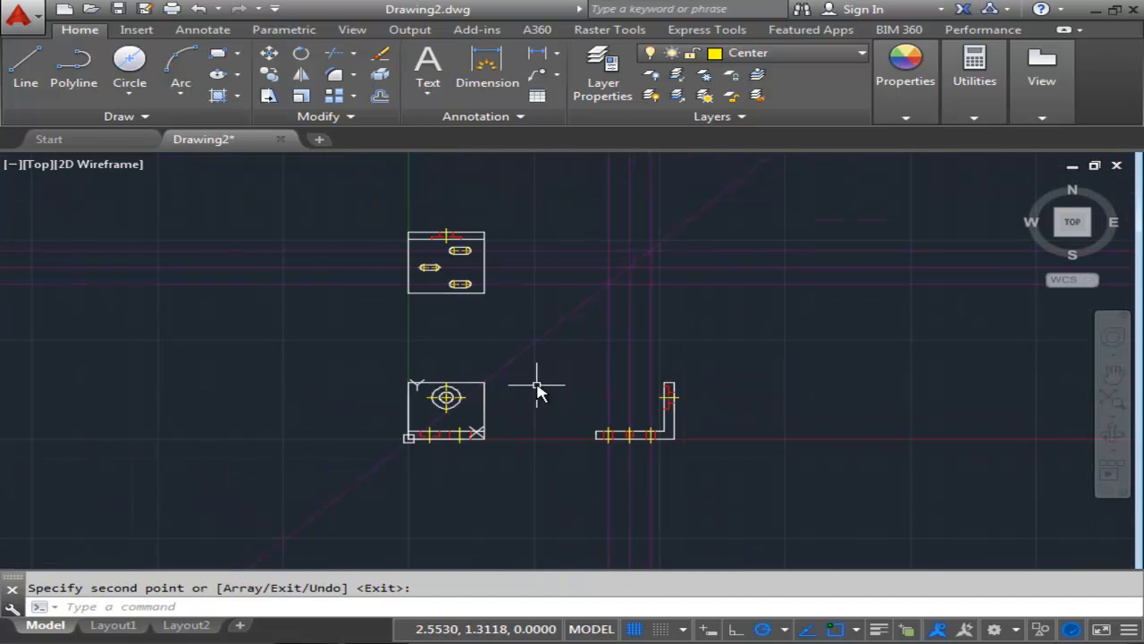
{"action": "scroll", "coordinate": [535, 363], "scroll_direction": "up", "scroll_amount": 2}
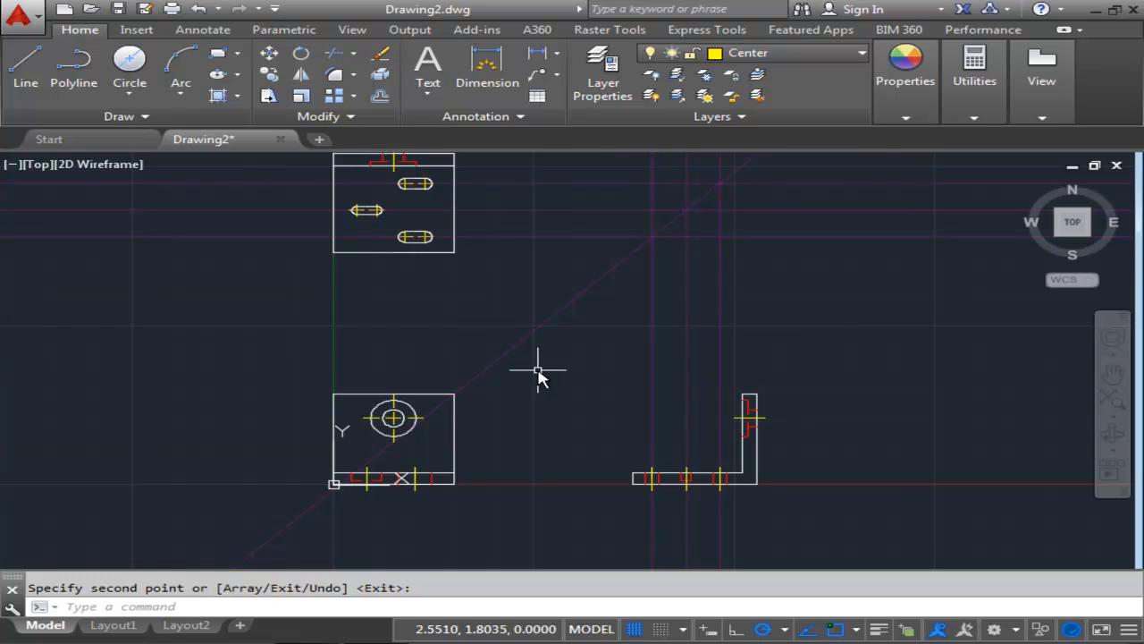
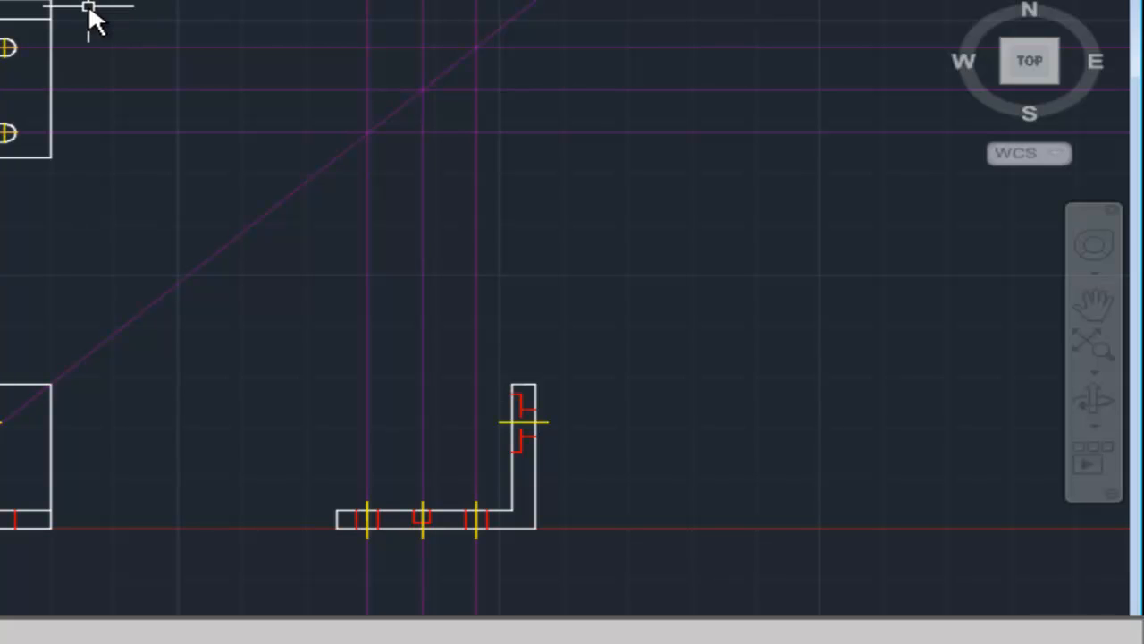
Select the miter line together with all similar construction lines and erase them.
{"action": "left_click", "coordinate": [264, 219]}
{"action": "right_click", "coordinate": [264, 219]}
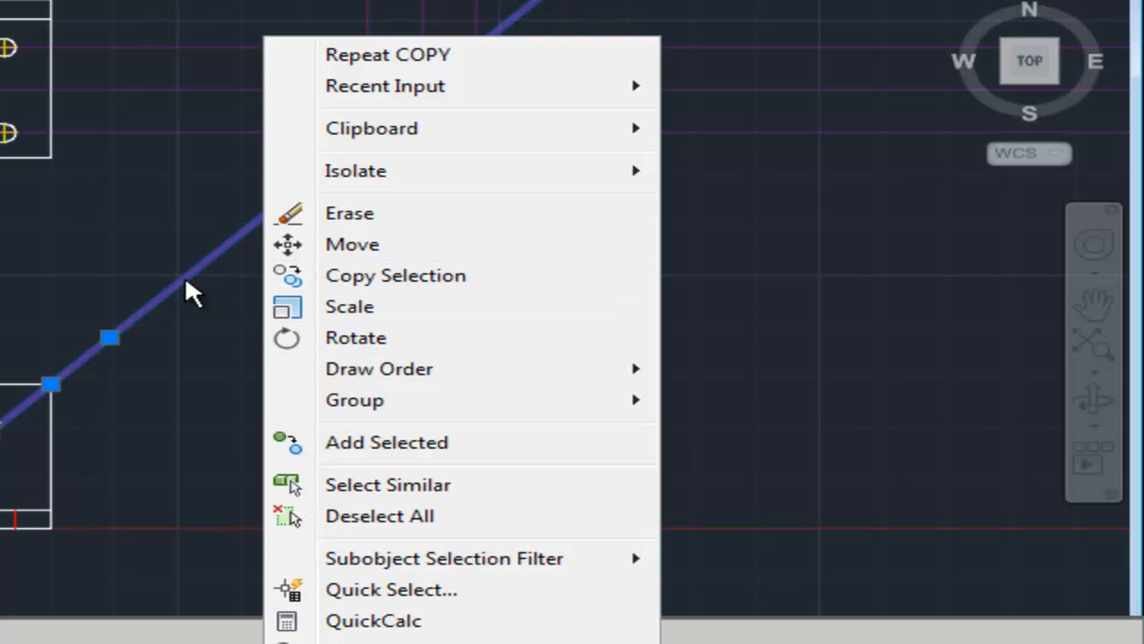
{"action": "left_click", "coordinate": [353, 487]}
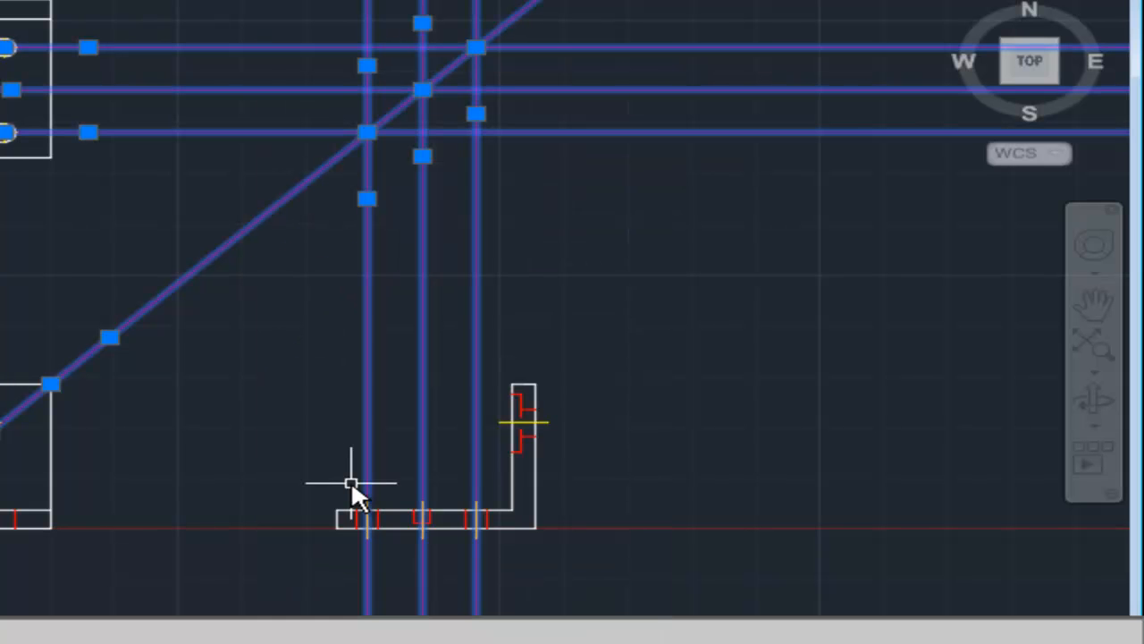
{"action": "key", "text": "Delete"}
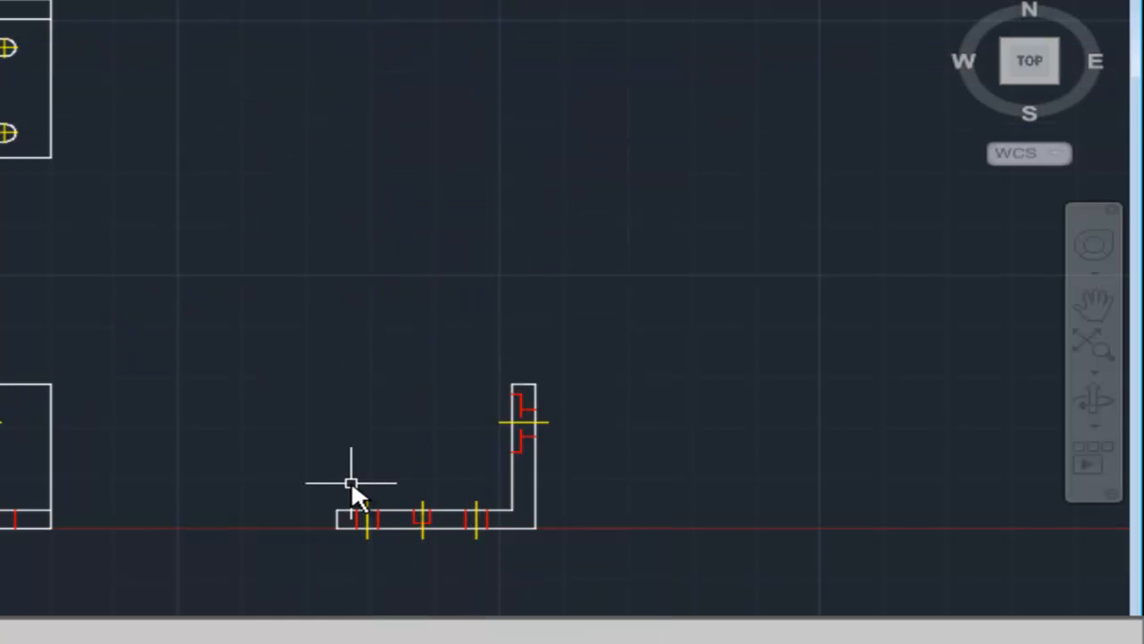
Set the Standard text style's height to 0.0625 and make it the current text style.
{"action": "middle_click_drag", "start_coordinate": [336, 390], "coordinate": [327, 291]}
{"action": "middle_click_drag", "start_coordinate": [176, 286], "coordinate": [192, 295]}
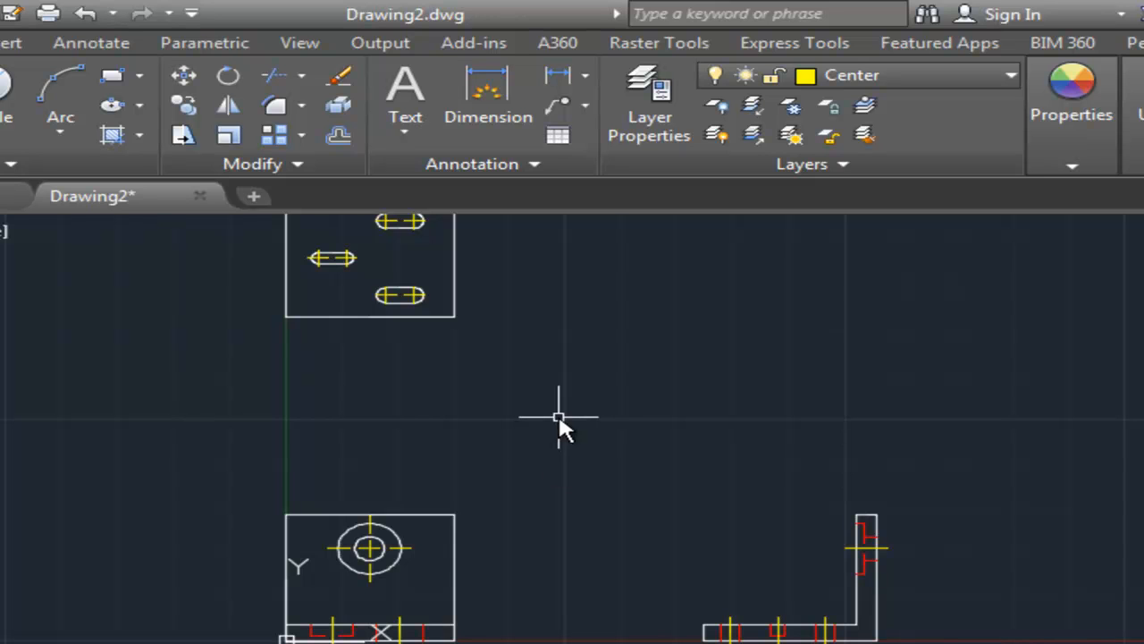
{"action": "left_click", "coordinate": [100, 43]}
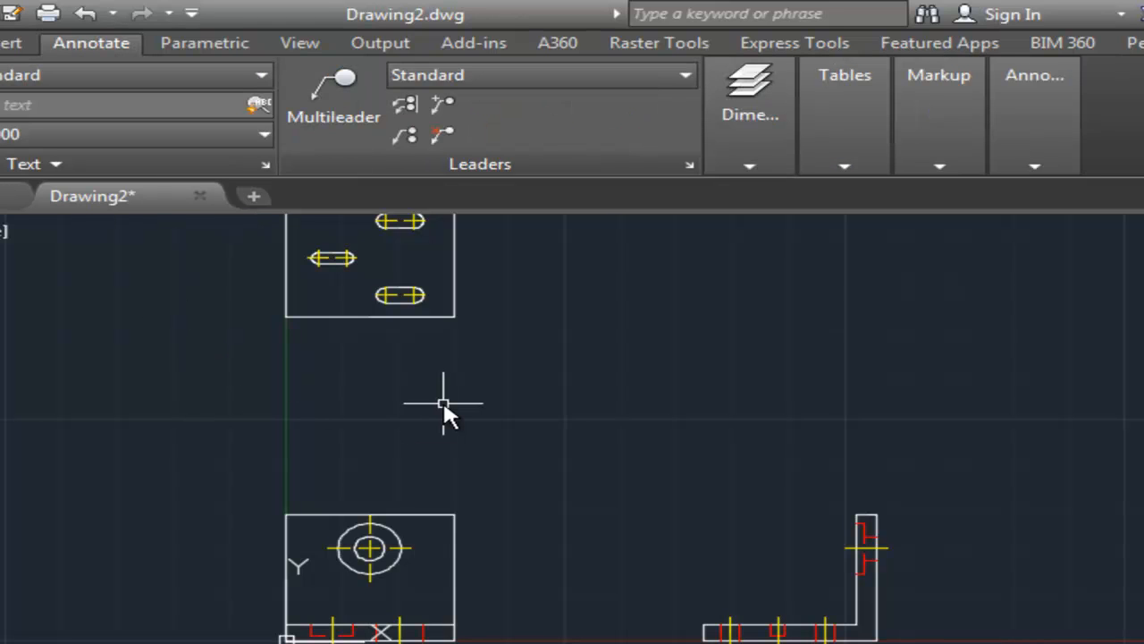
{"action": "left_click", "coordinate": [267, 163]}
{"action": "double_click", "coordinate": [804, 450]}
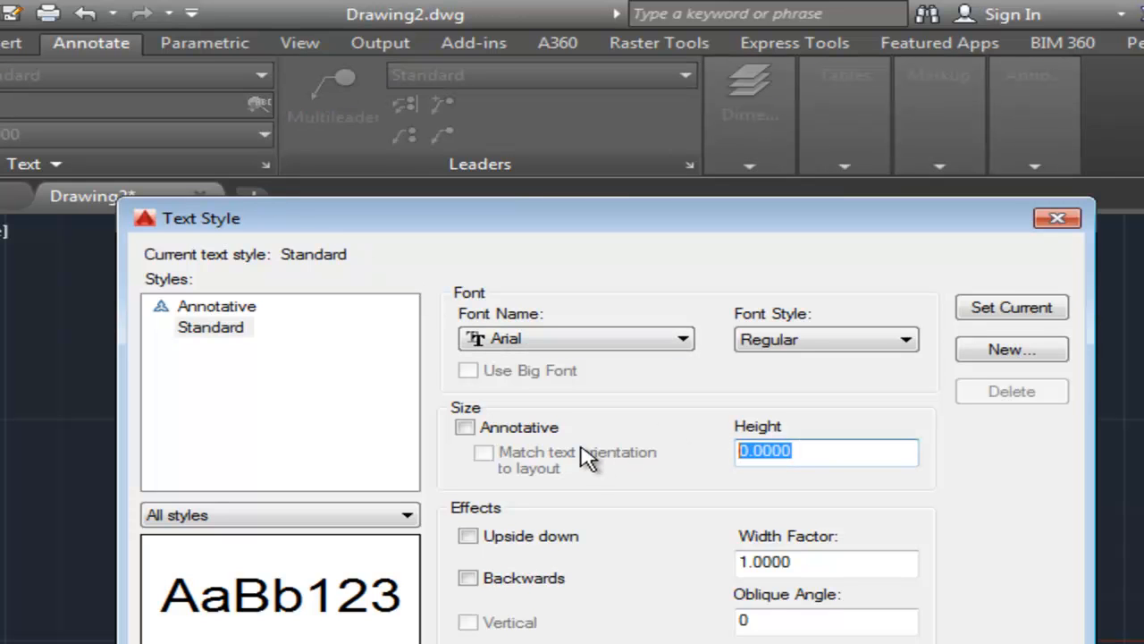
{"action": "type", "text": ".06"}
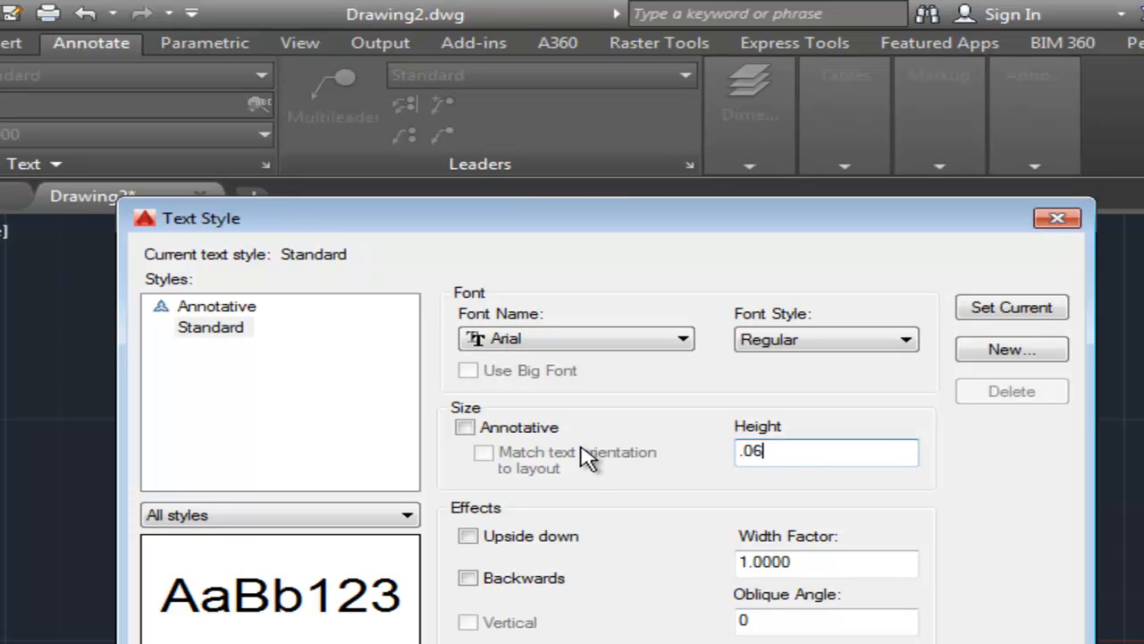
{"action": "type", "text": "25"}
{"action": "key", "text": "Tab"}
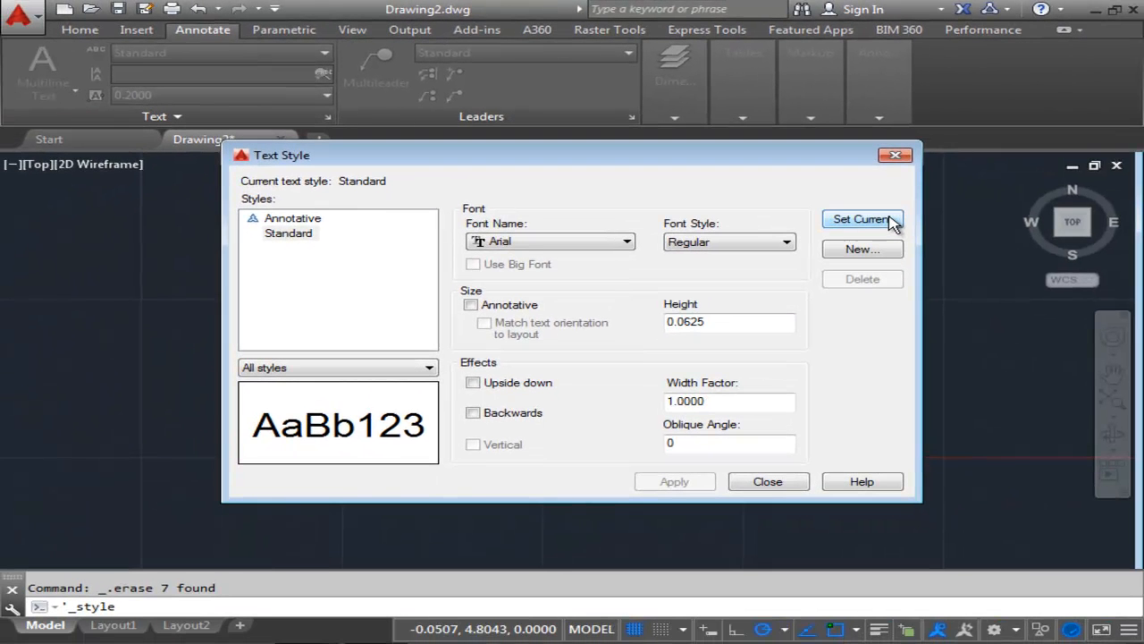
{"action": "left_click", "coordinate": [1048, 305]}
{"action": "left_click", "coordinate": [765, 483]}
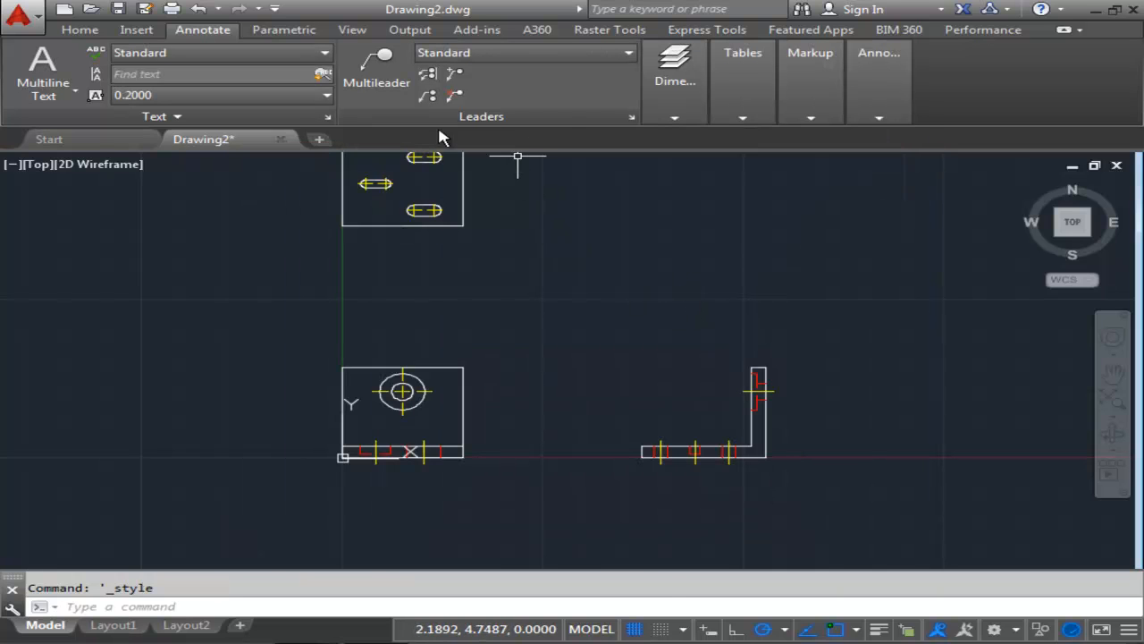
Override the Standard dimension style with baseline spacing 0.25 and extension beyond dimension lines 0.125.
{"action": "left_click", "coordinate": [694, 117]}
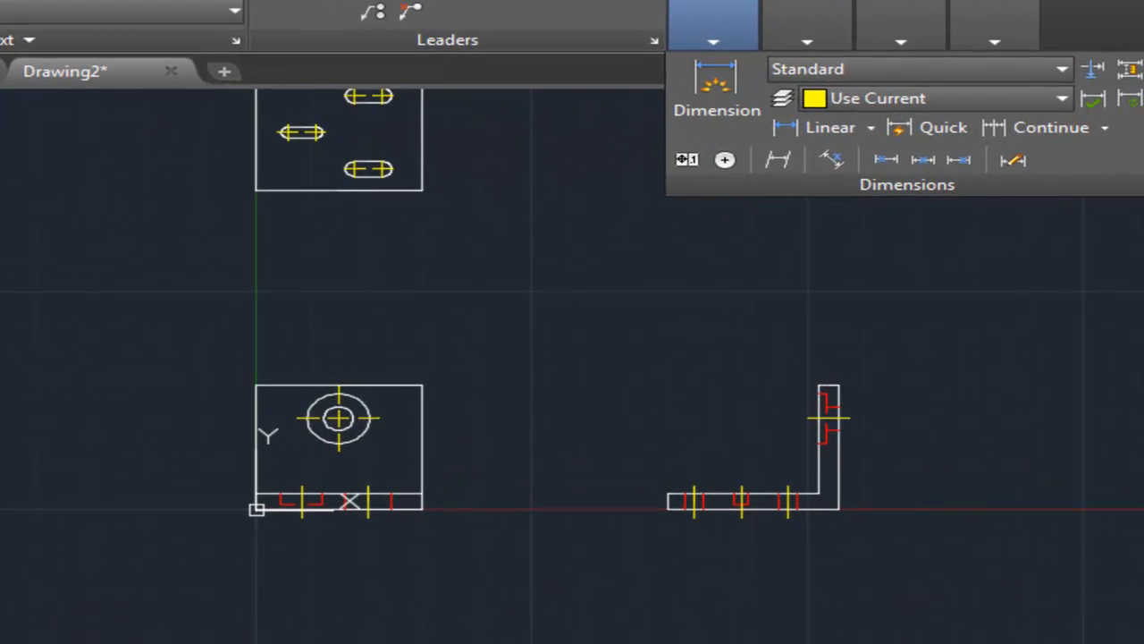
{"action": "left_click", "coordinate": [1014, 223]}
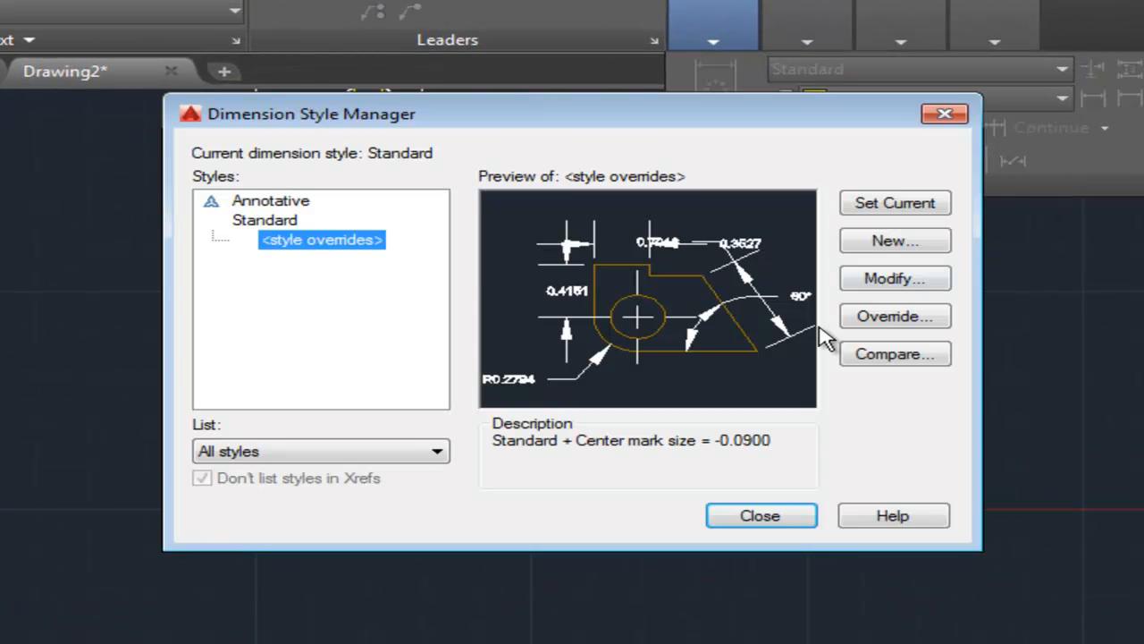
{"action": "left_click", "coordinate": [891, 281]}
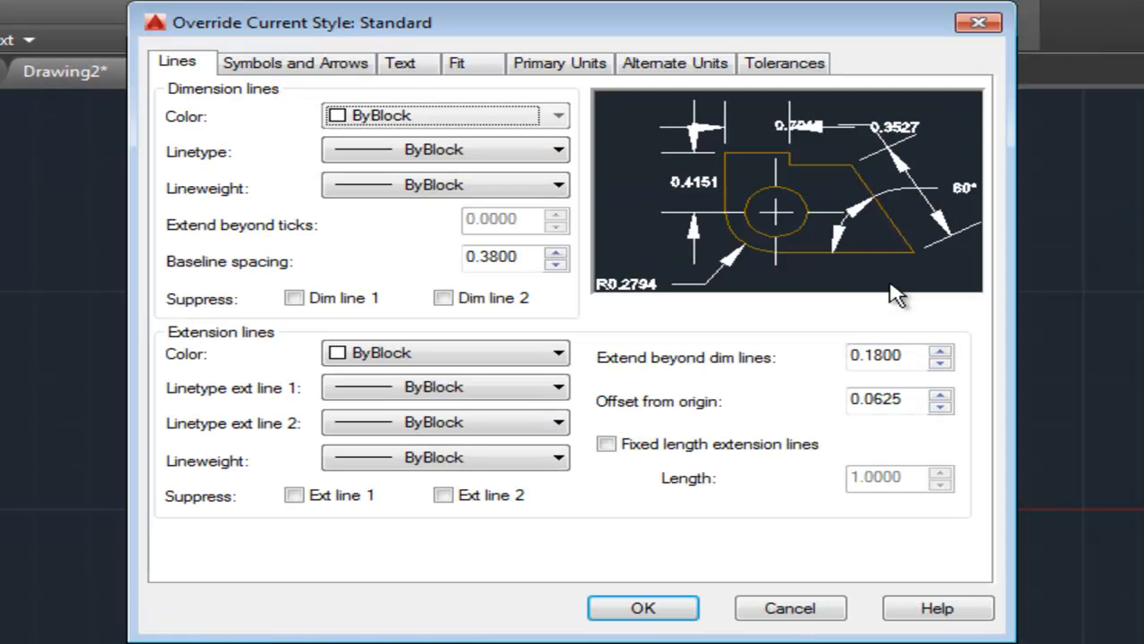
{"action": "double_click", "coordinate": [532, 254]}
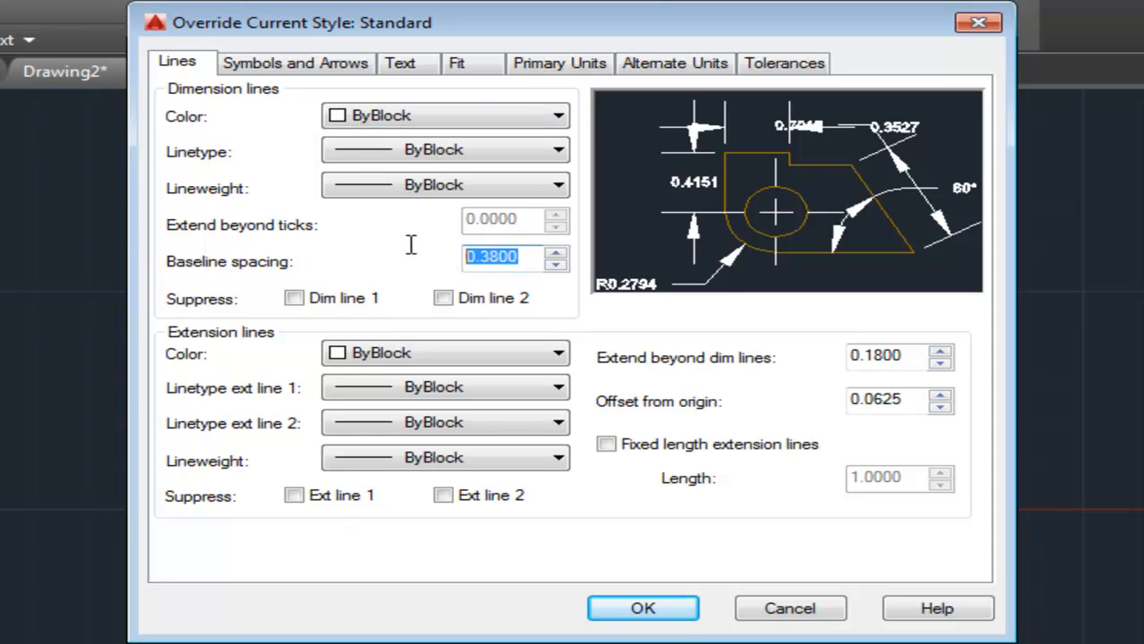
{"action": "type", "text": "."}
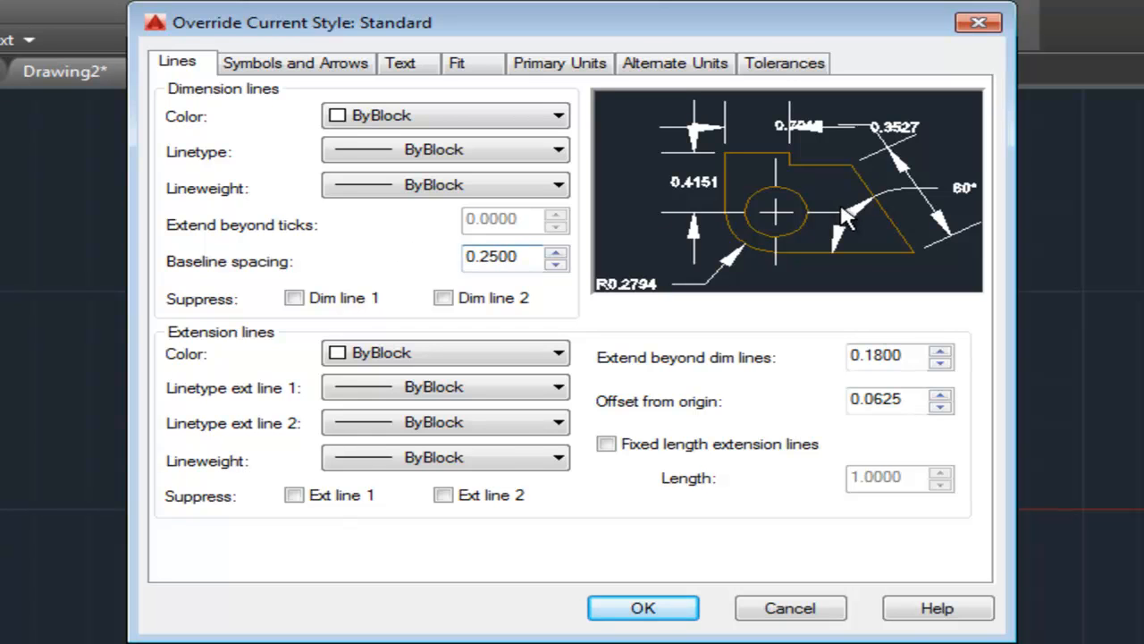
{"action": "double_click", "coordinate": [899, 355]}
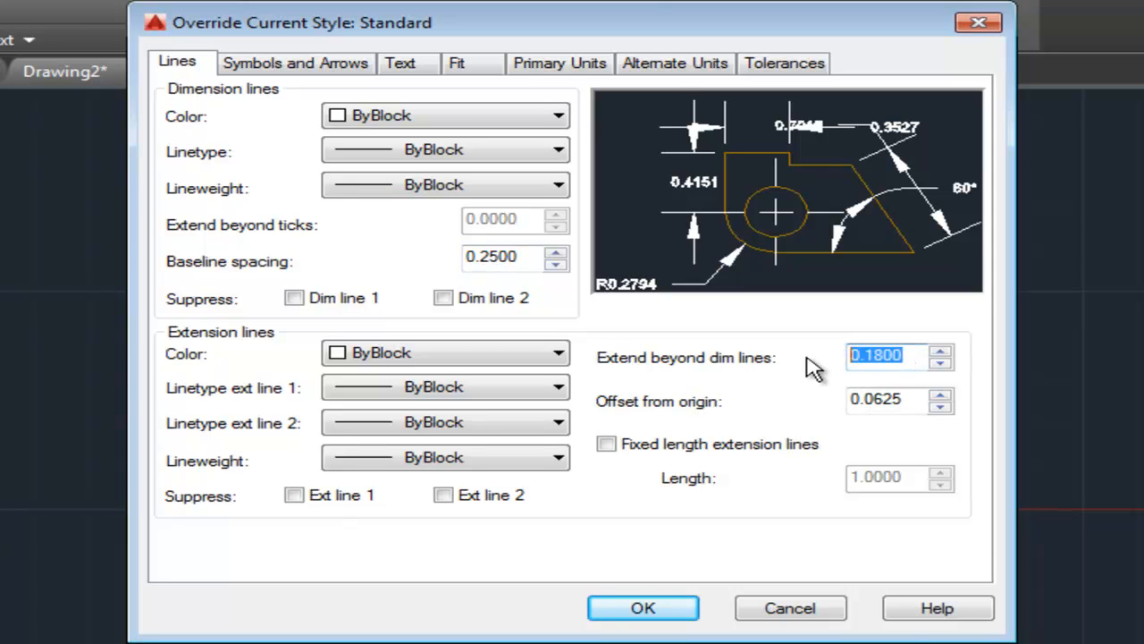
{"action": "type", "text": "."}
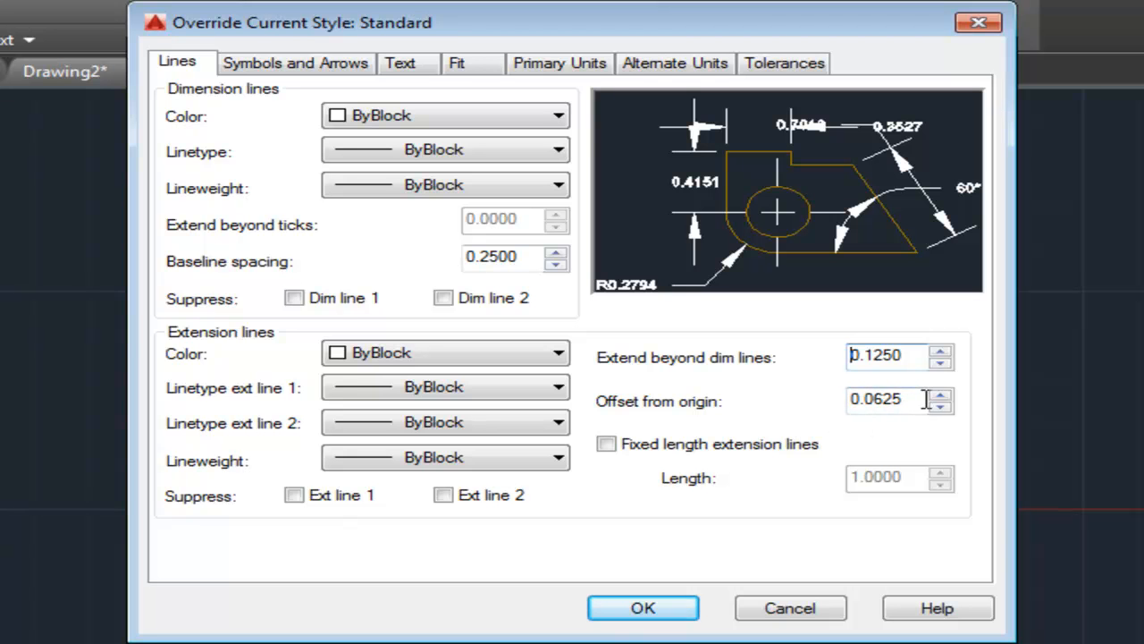
Set the dimension arrow size to 0.0625 and align dimension text with the dimension line.
{"action": "left_click", "coordinate": [295, 77]}
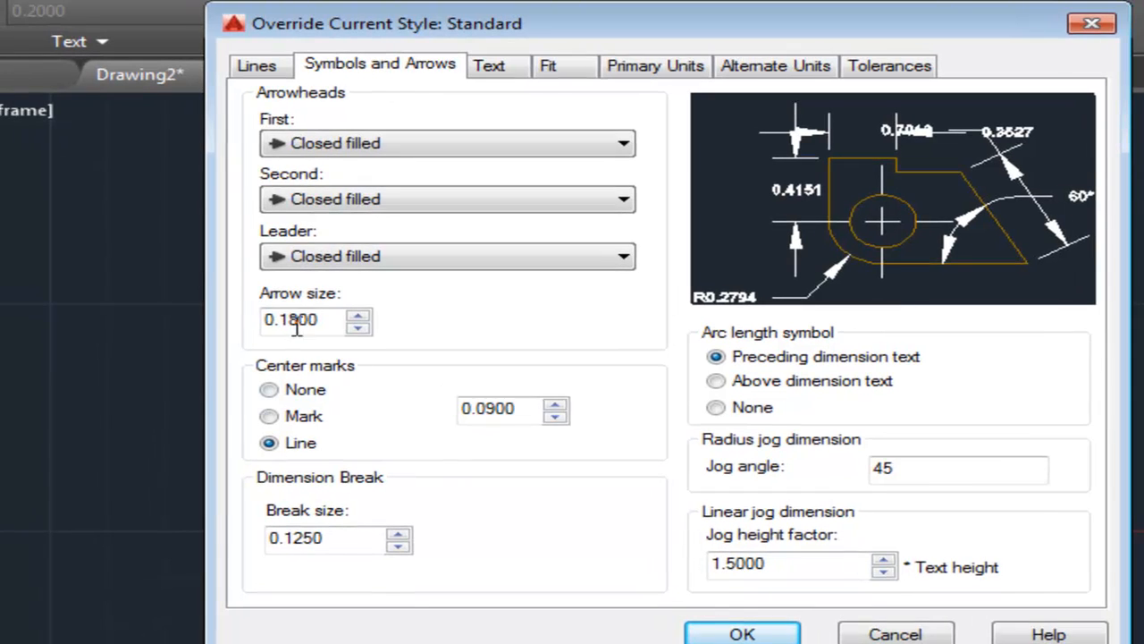
{"action": "left_click_drag", "start_coordinate": [313, 320], "coordinate": [105, 322]}
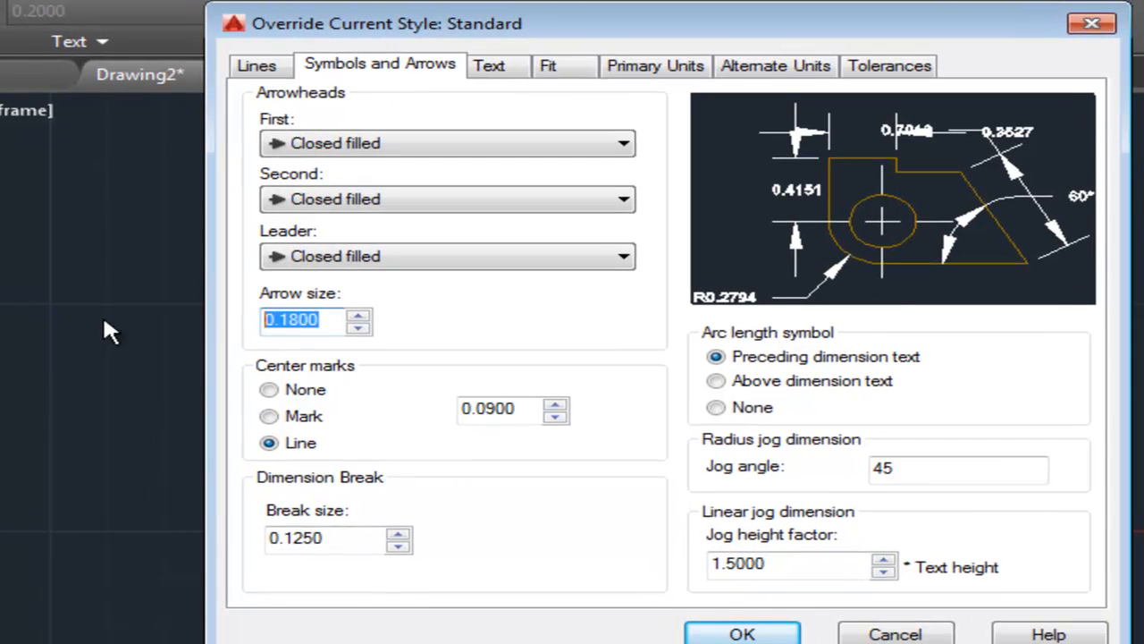
{"action": "type", "text": ".0625"}
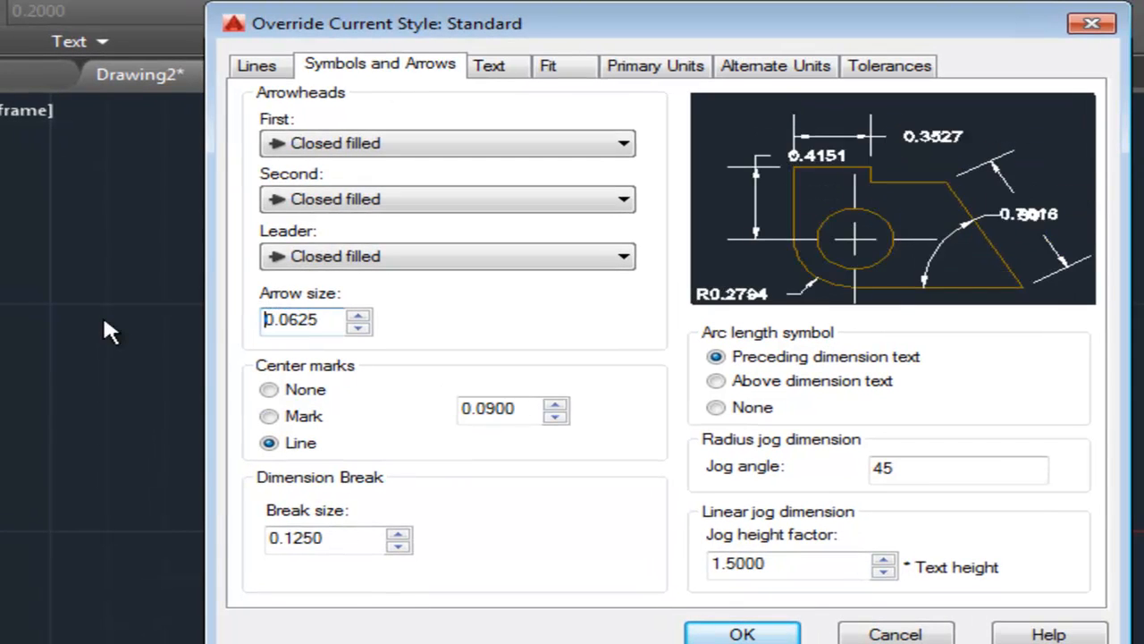
{"action": "left_click", "coordinate": [497, 77]}
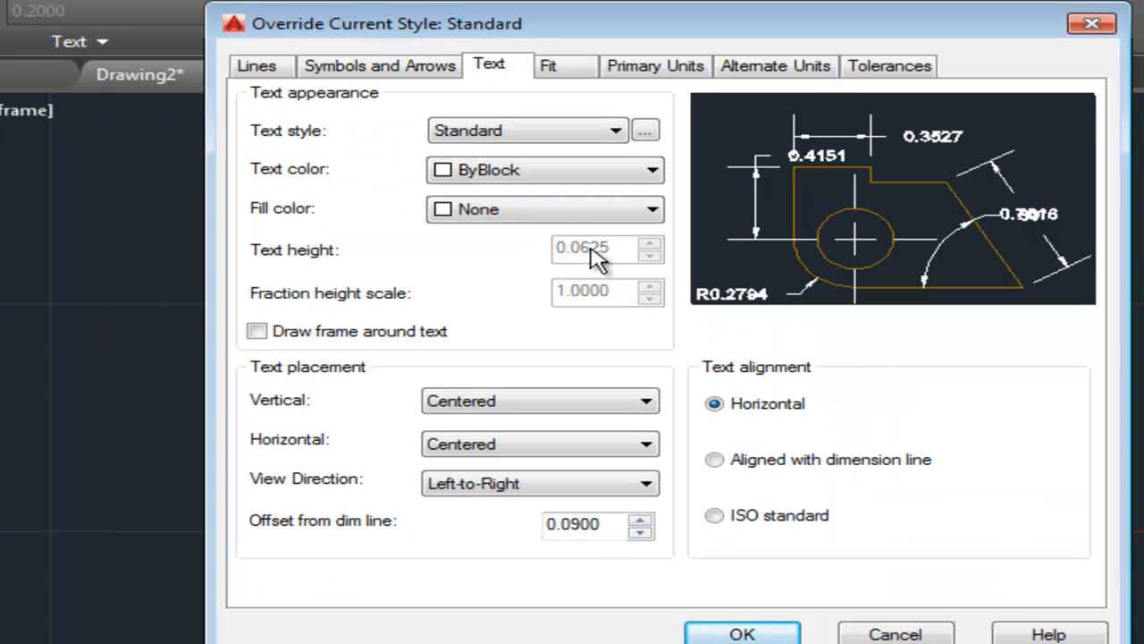
{"action": "left_click", "coordinate": [714, 460]}
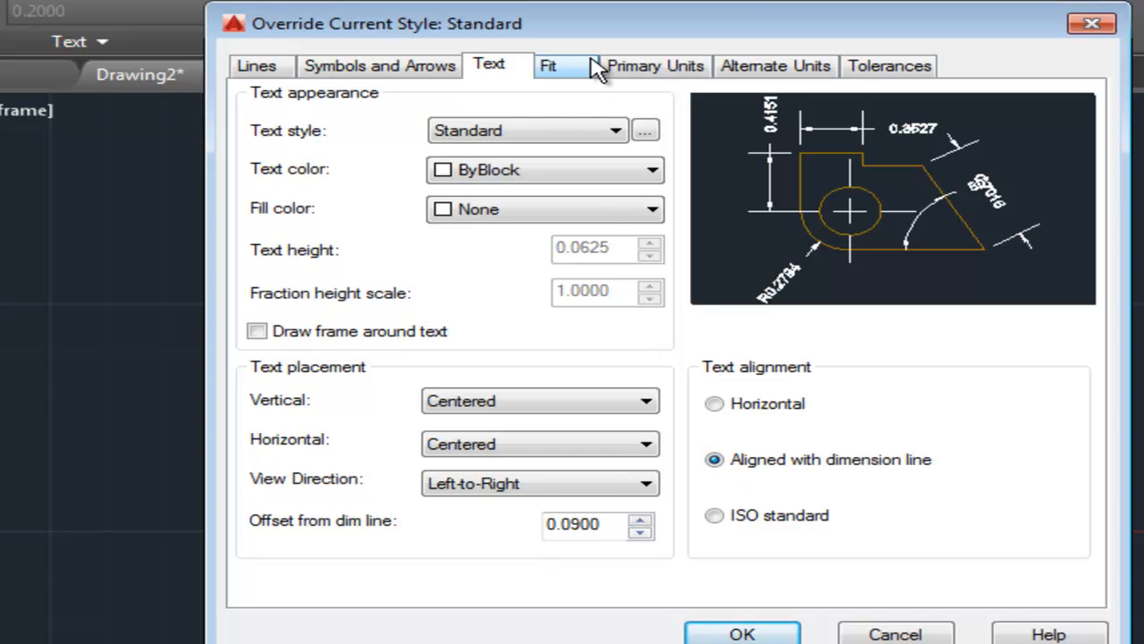
Set linear dimension precision to 0.000, accept the overrides and make the style current.
{"action": "left_click", "coordinate": [657, 70]}
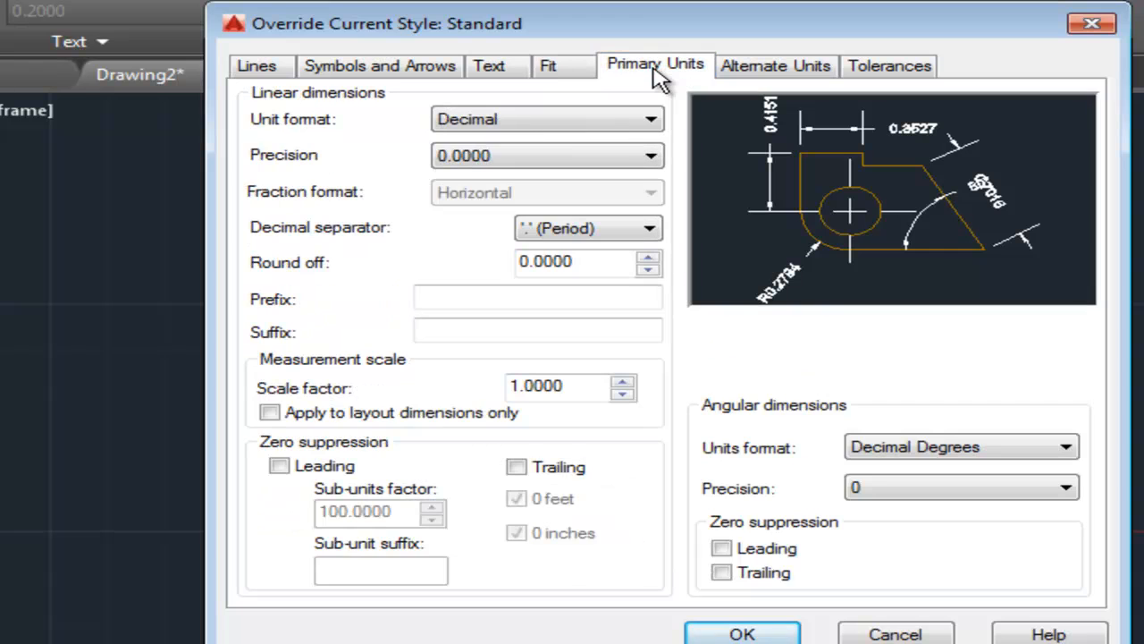
{"action": "left_click", "coordinate": [652, 158]}
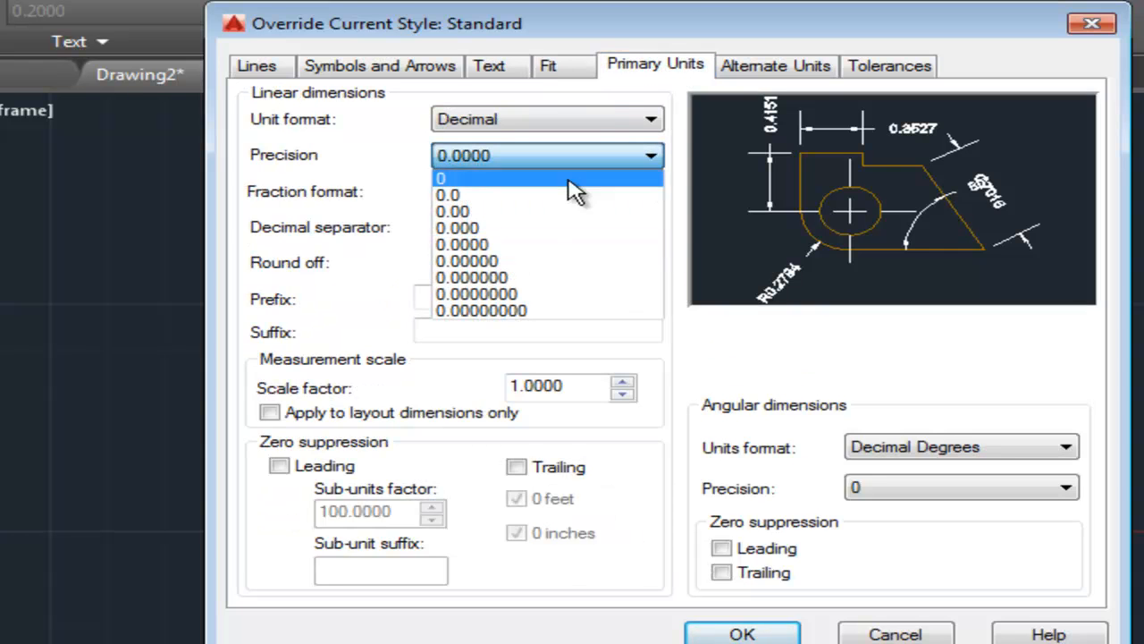
{"action": "left_click", "coordinate": [474, 229]}
{"action": "left_click", "coordinate": [521, 300]}
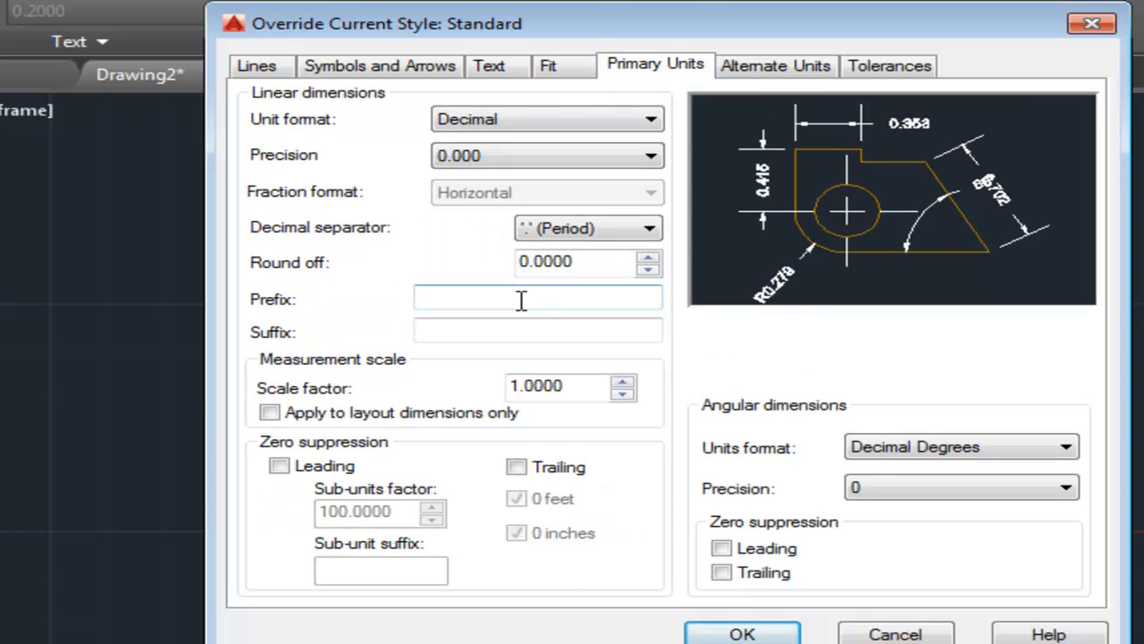
{"action": "left_click", "coordinate": [512, 333]}
{"action": "left_click", "coordinate": [741, 635]}
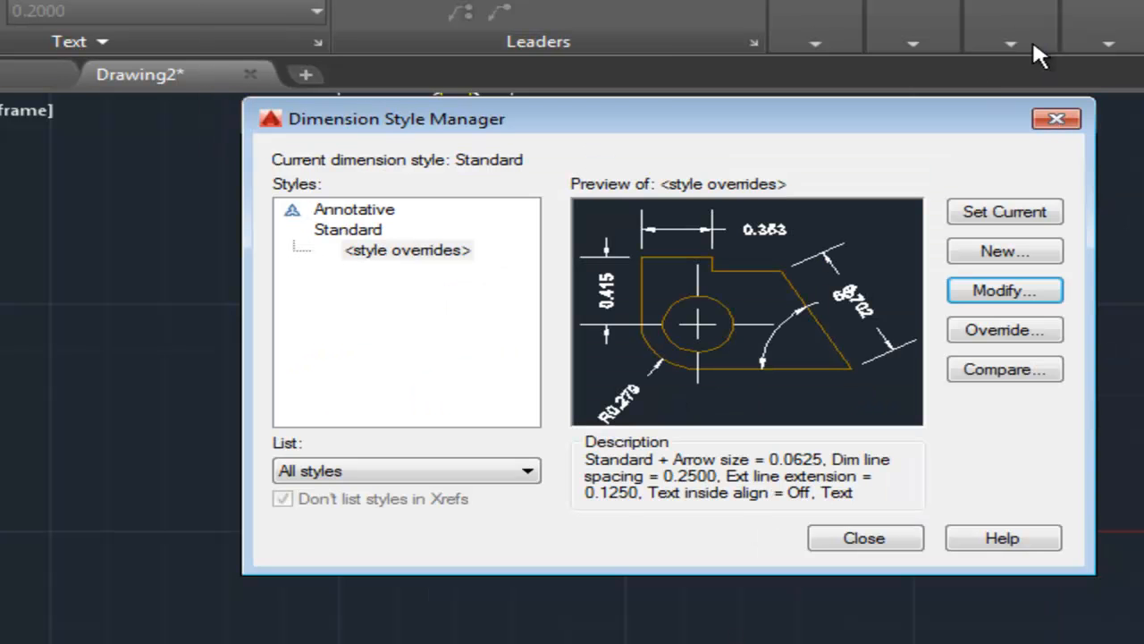
{"action": "left_click", "coordinate": [1046, 222]}
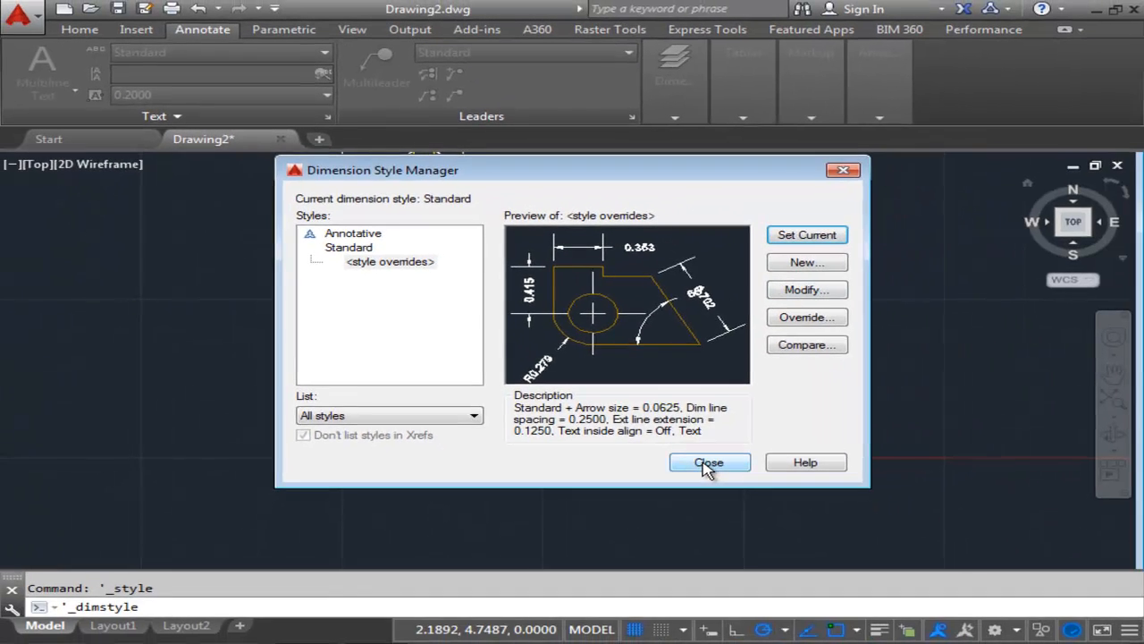
{"action": "left_click", "coordinate": [786, 499]}
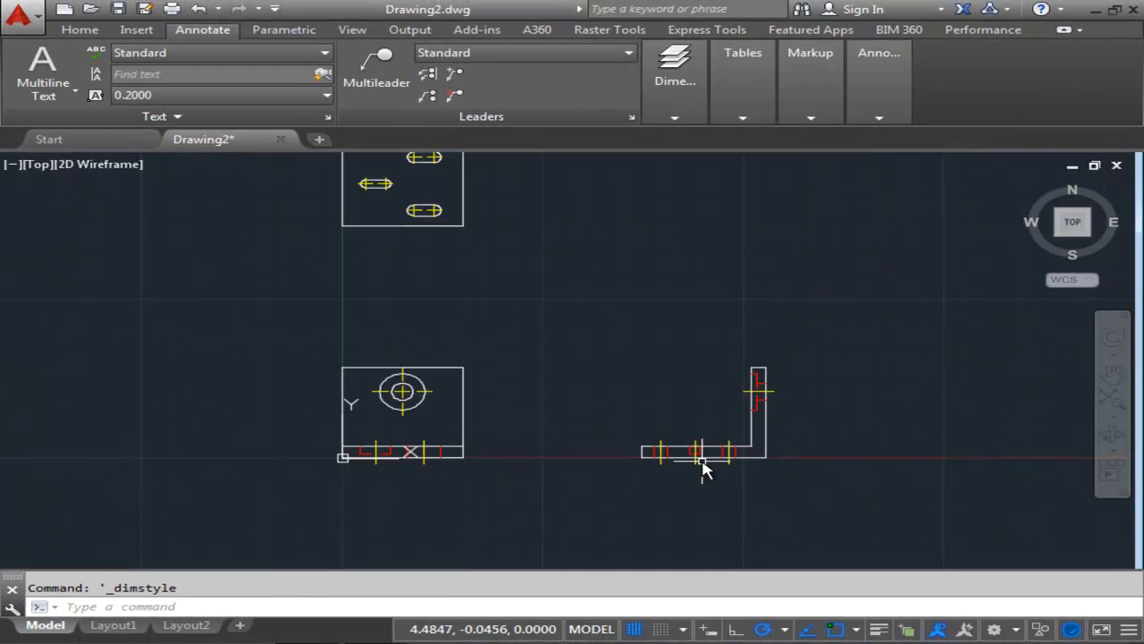
Expand the dimension tools in the annotation ribbon.
{"action": "middle_click_drag", "start_coordinate": [503, 380], "coordinate": [463, 335]}
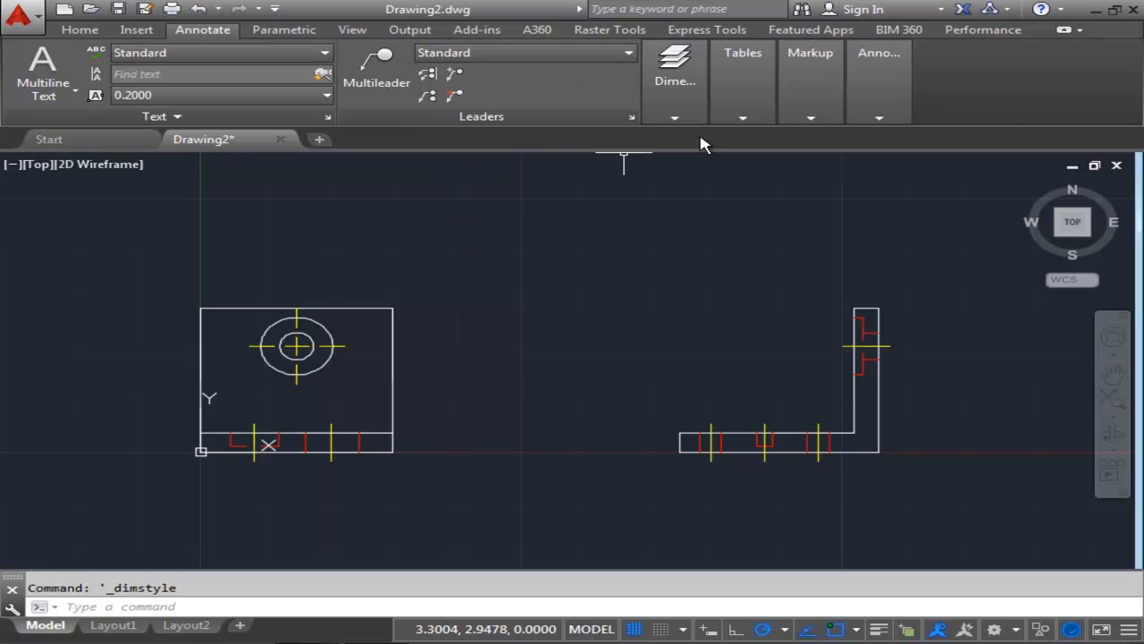
{"action": "left_click", "coordinate": [677, 118]}
{"action": "left_click_drag", "start_coordinate": [681, 116], "coordinate": [349, 112]}
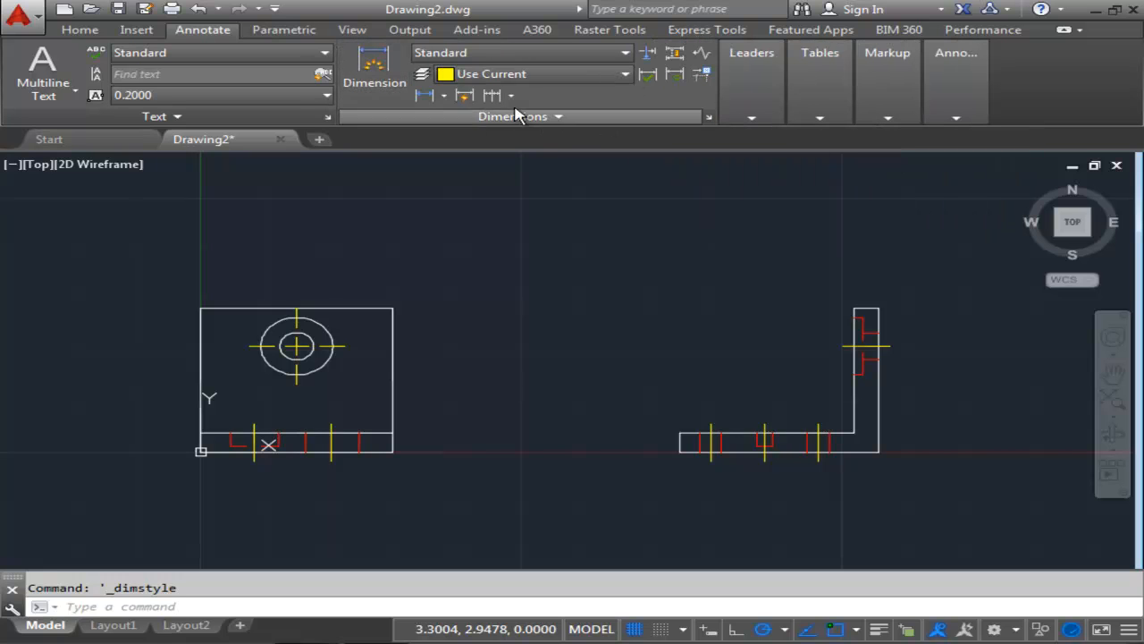
{"action": "left_click", "coordinate": [444, 95]}
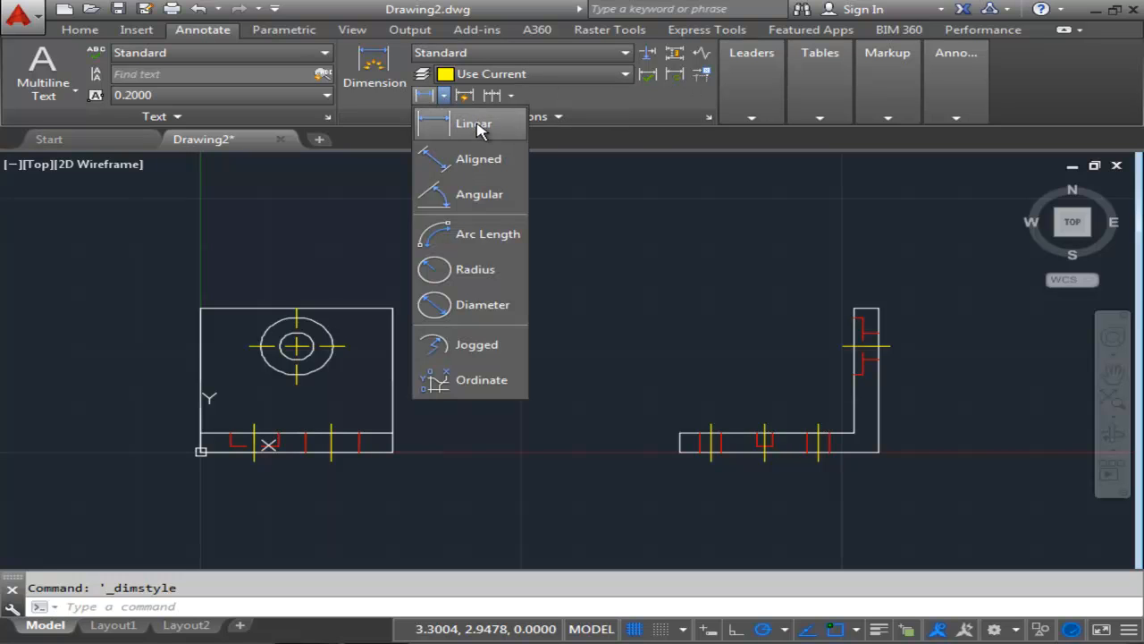
{"action": "left_click", "coordinate": [474, 123]}
{"action": "scroll", "coordinate": [631, 434], "scroll_direction": "up", "scroll_amount": 5}
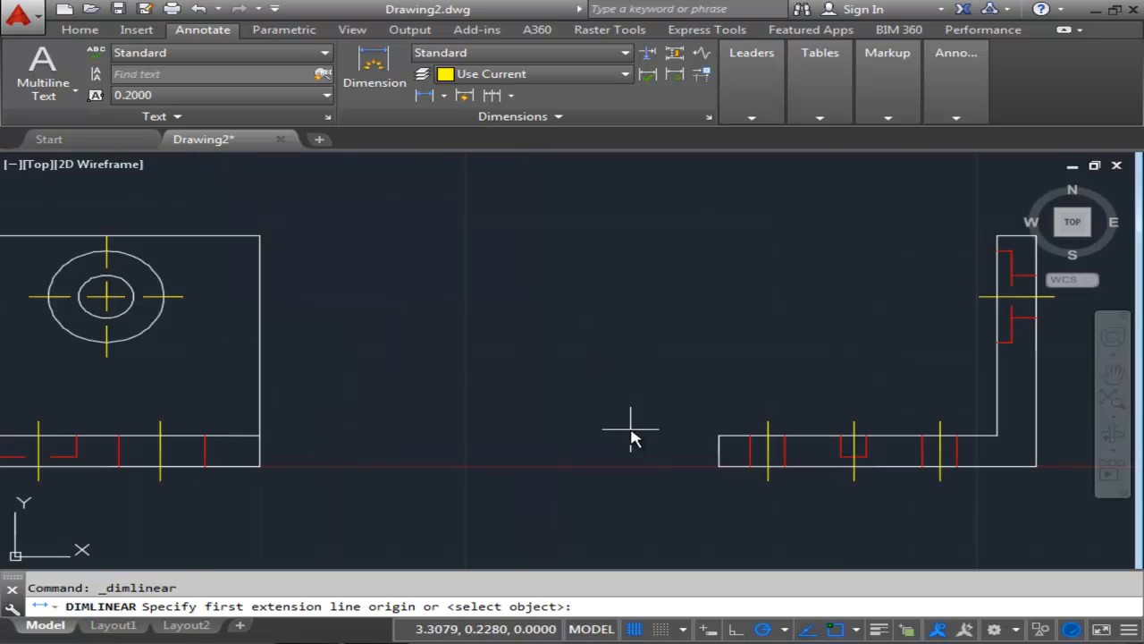
{"action": "scroll", "coordinate": [573, 322], "scroll_direction": "down", "scroll_amount": 2}
{"action": "key", "text": "Escape"}
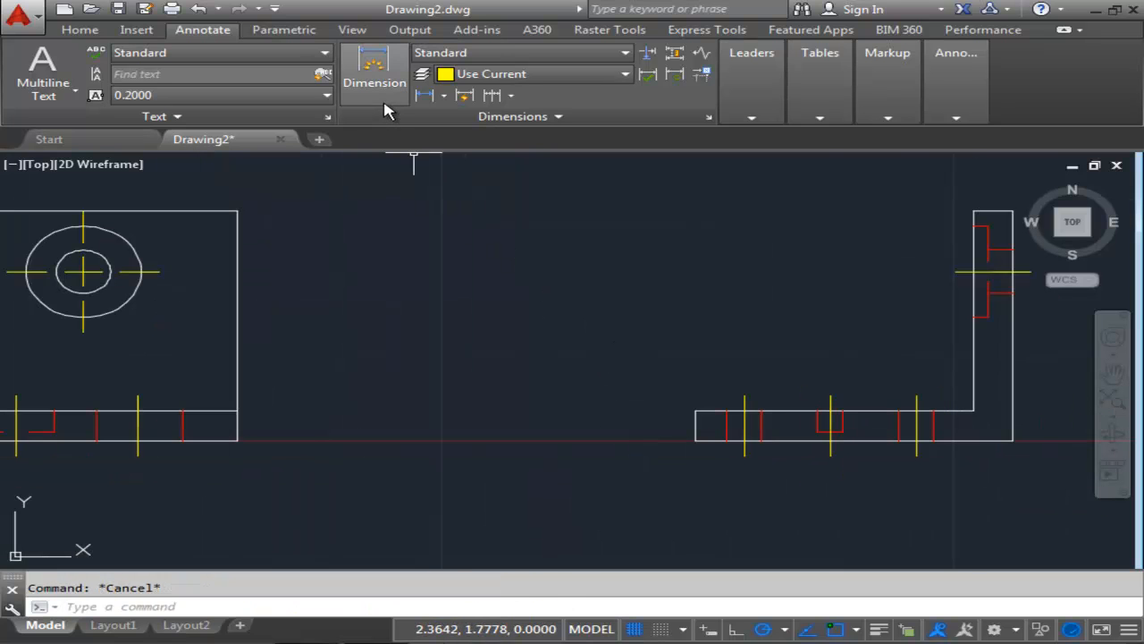
Make the Dims layer current.
{"action": "left_click", "coordinate": [82, 30]}
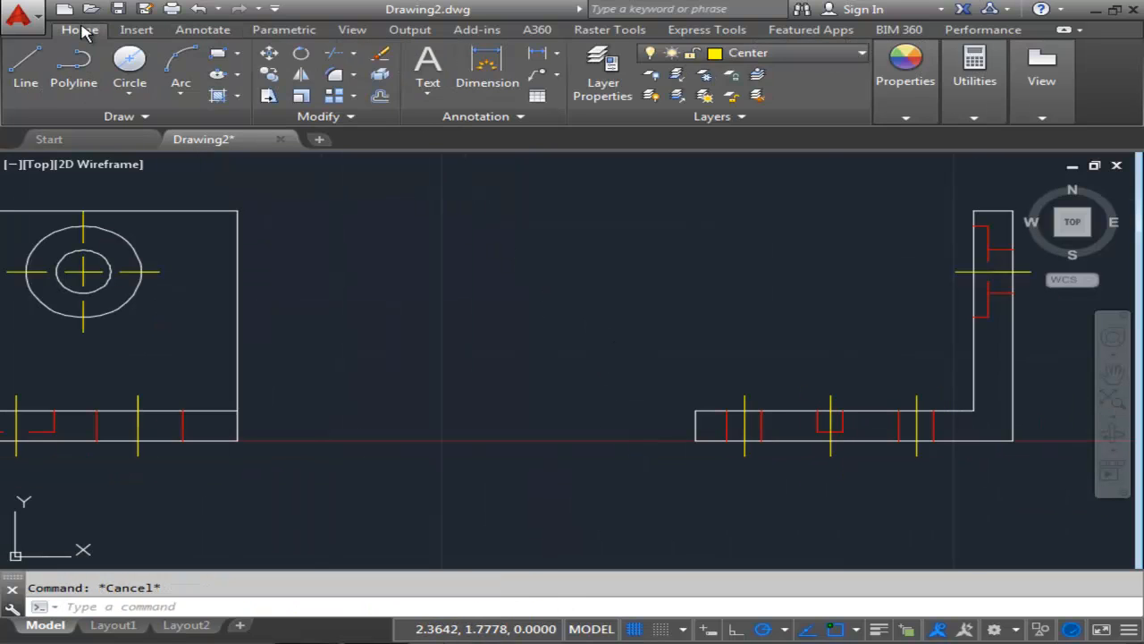
{"action": "left_click", "coordinate": [759, 142]}
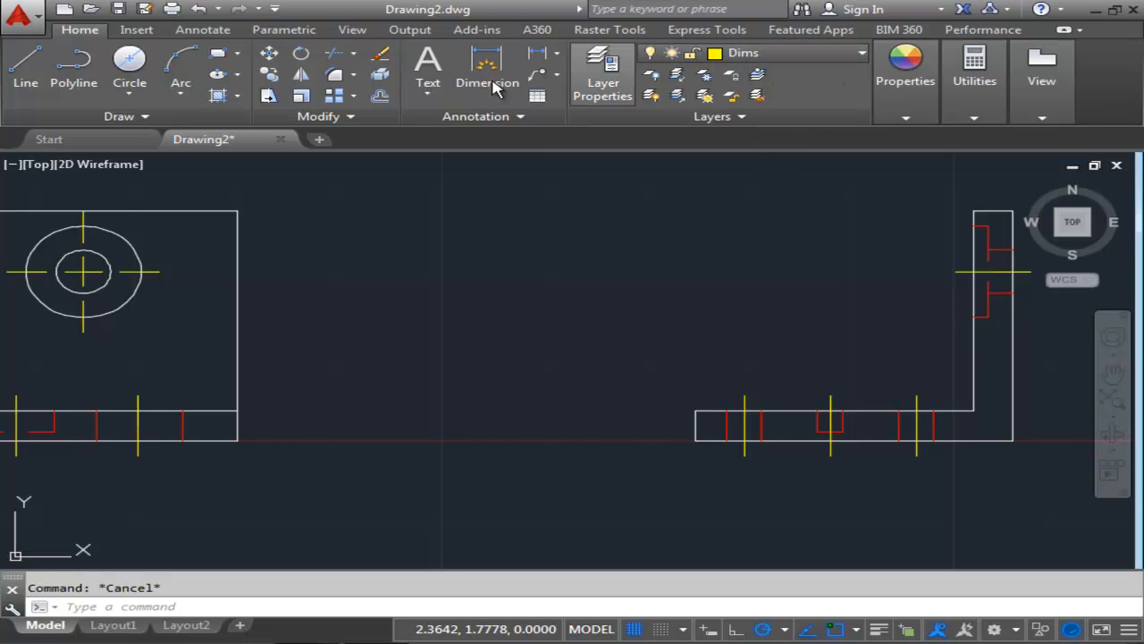
Add a vertical linear dimension for the side view's base thickness, placed to the left of the view.
{"action": "left_click", "coordinate": [203, 32]}
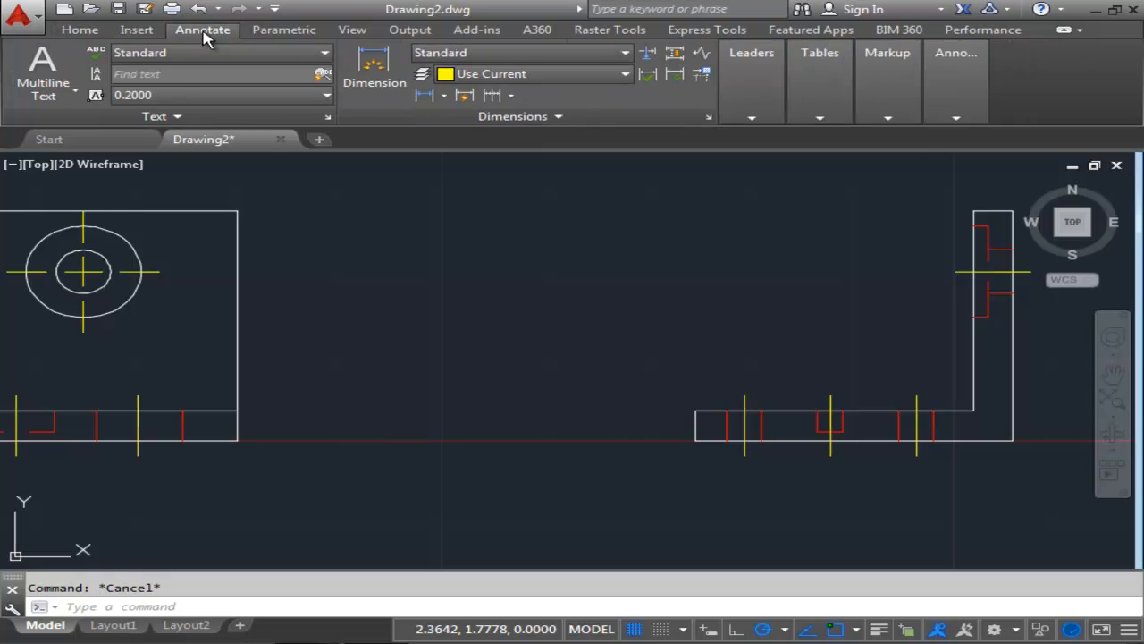
{"action": "left_click", "coordinate": [456, 99]}
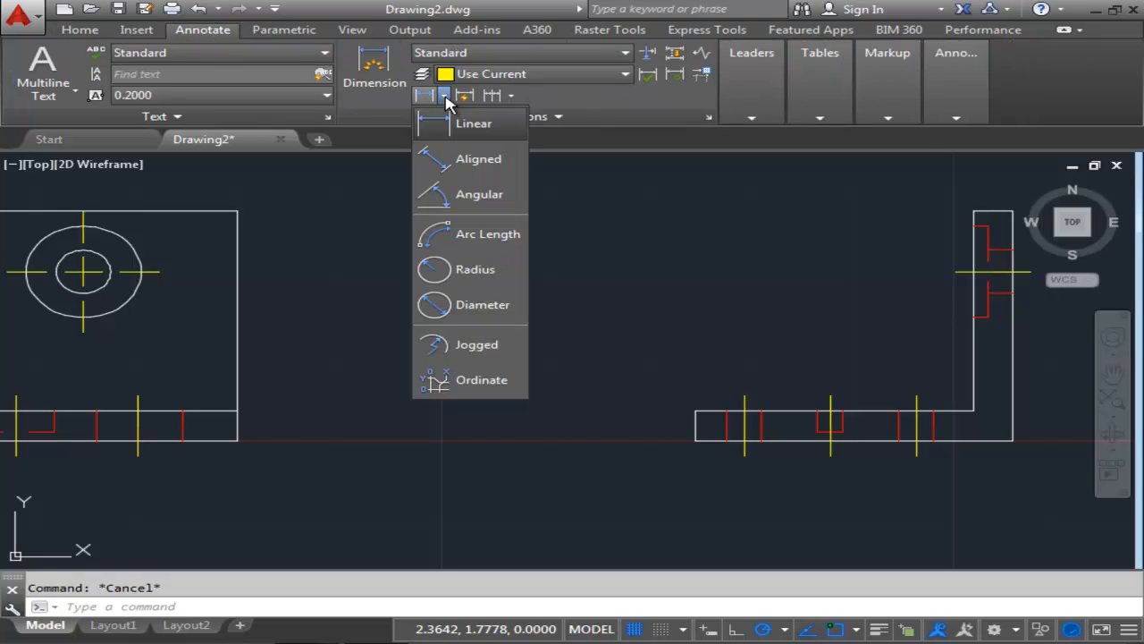
{"action": "left_click", "coordinate": [468, 128]}
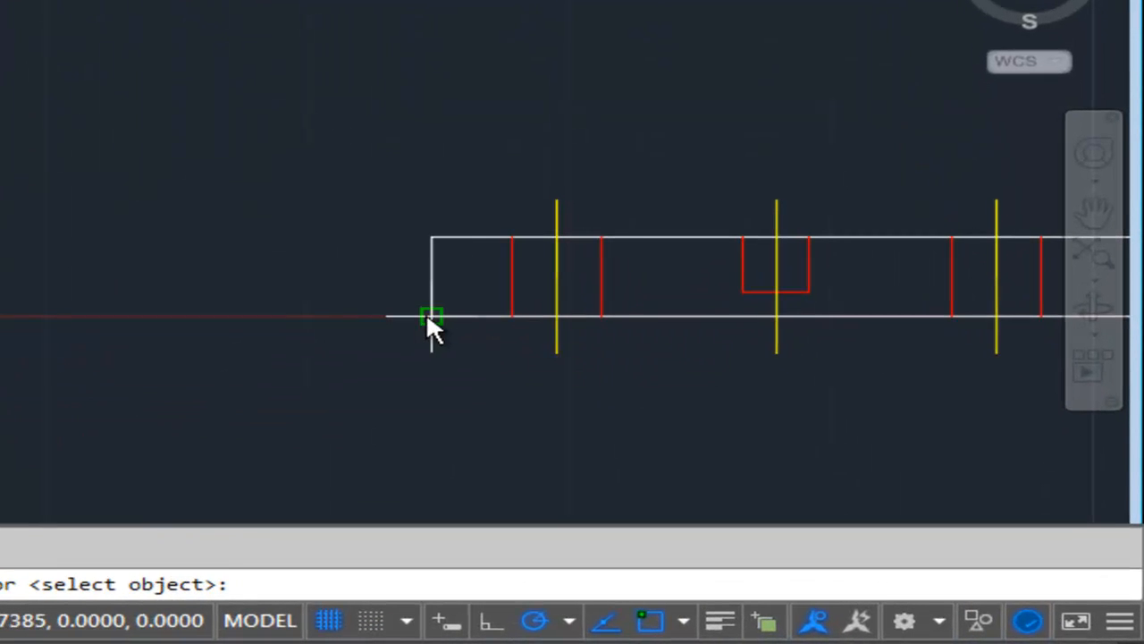
{"action": "left_click", "coordinate": [429, 315]}
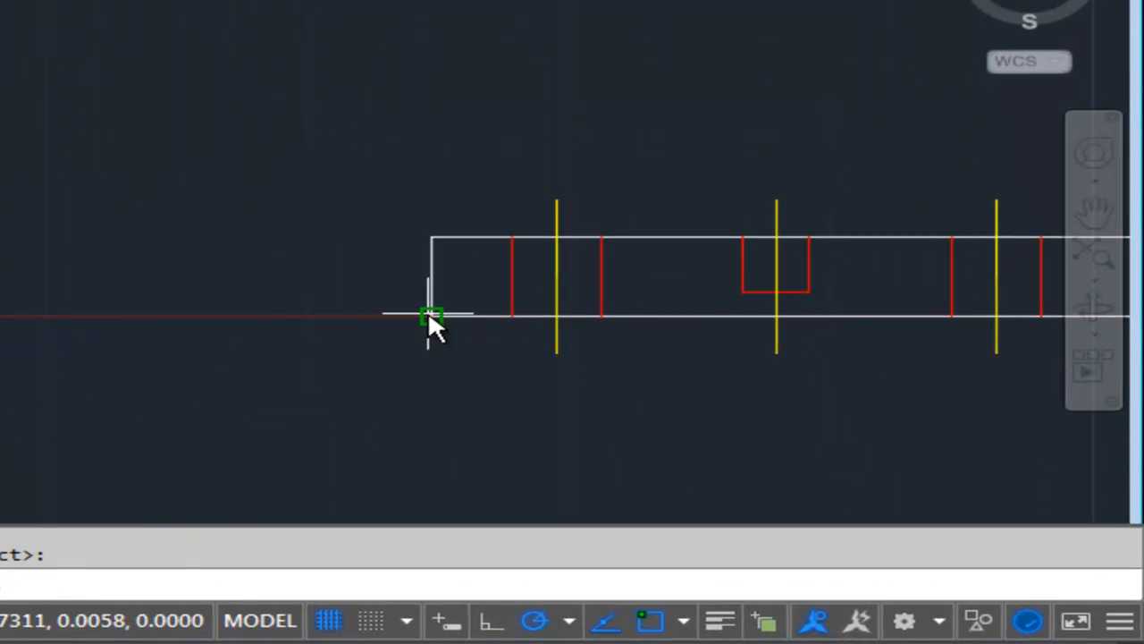
{"action": "left_click", "coordinate": [431, 238]}
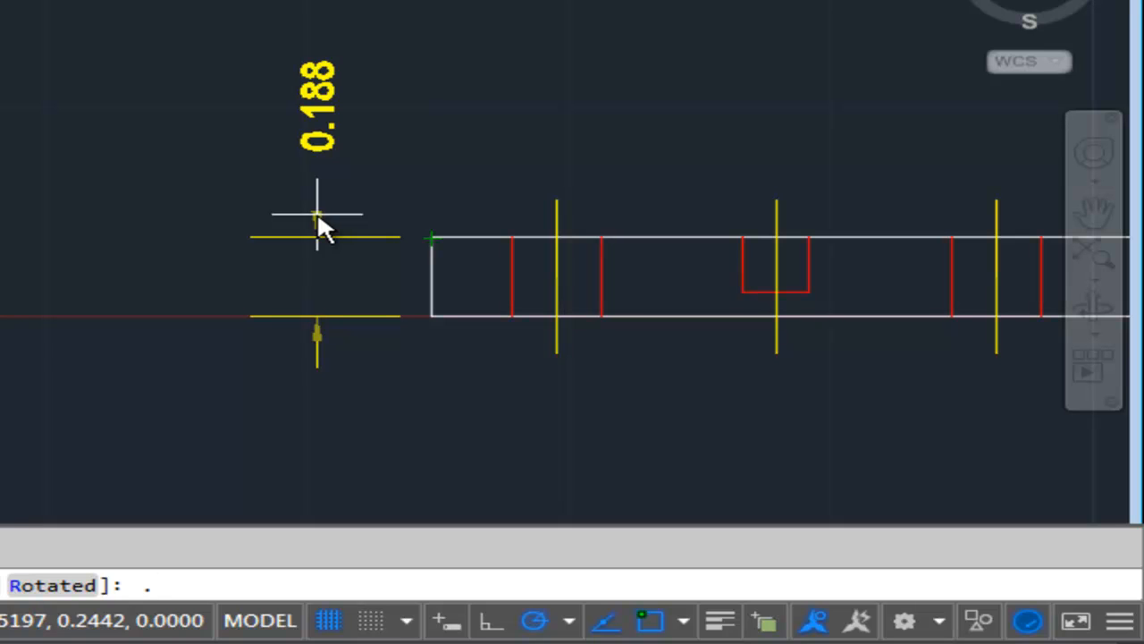
{"action": "type", "text": ".378"}
{"action": "key", "text": "Return"}
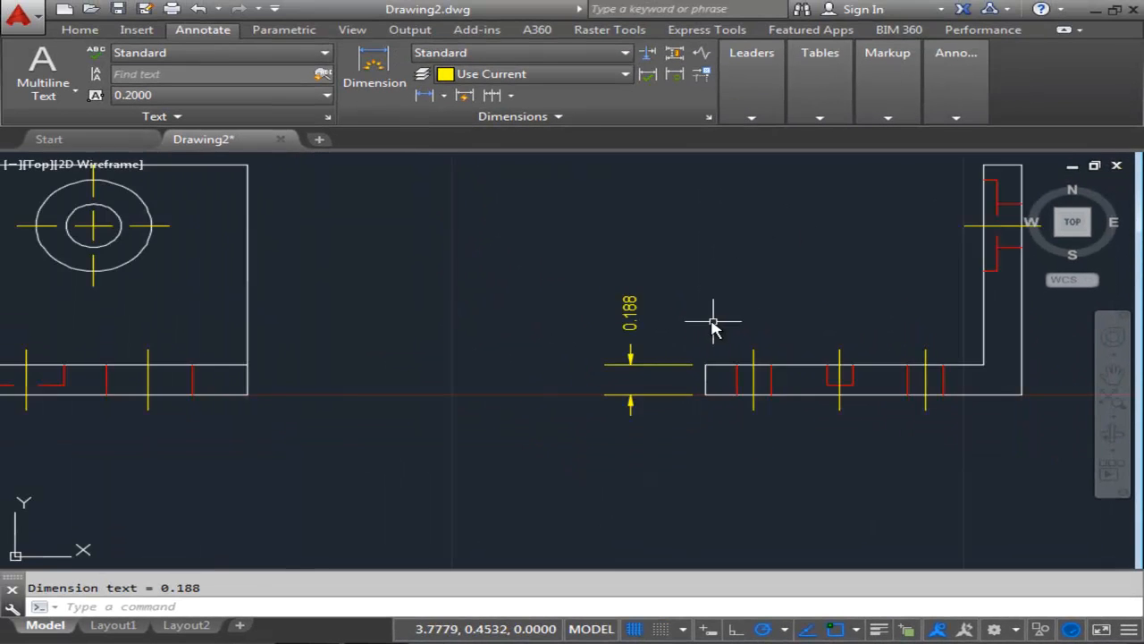
Add a baseline dimension from that thickness dimension up to the top of the side view's vertical leg.
{"action": "middle_click_drag", "start_coordinate": [713, 323], "coordinate": [631, 393]}
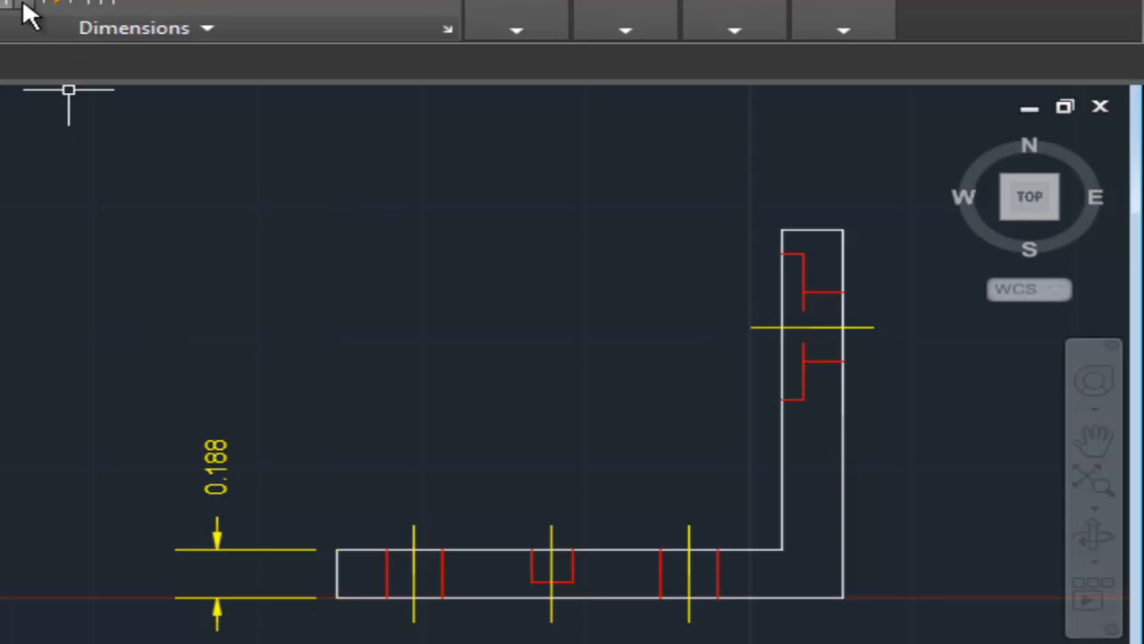
{"action": "left_click", "coordinate": [134, 5]}
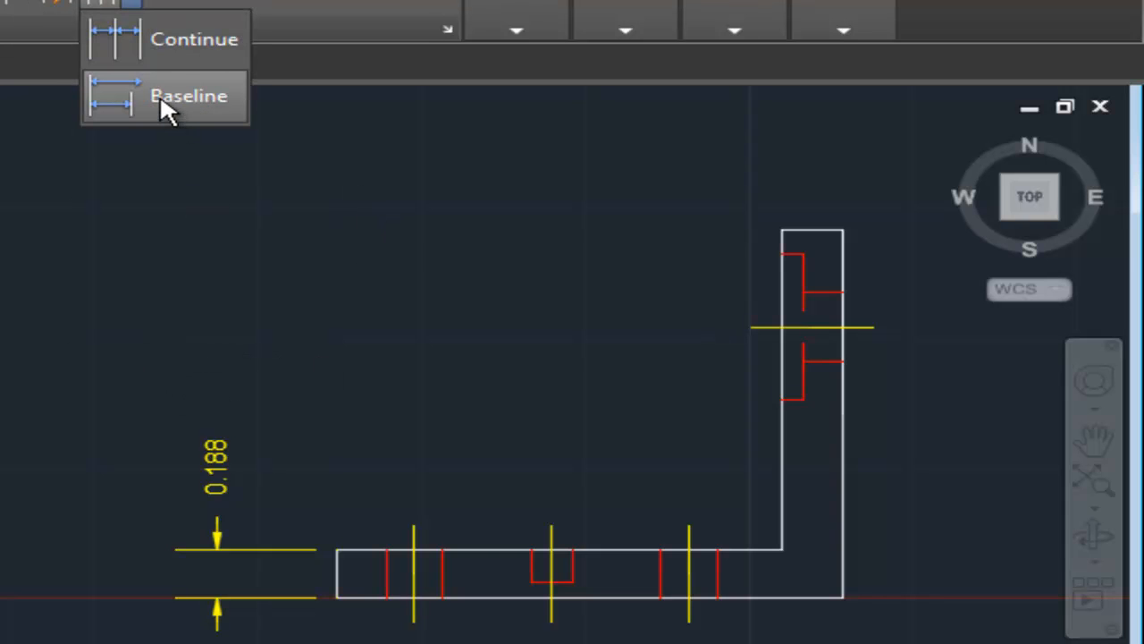
{"action": "left_click", "coordinate": [161, 100]}
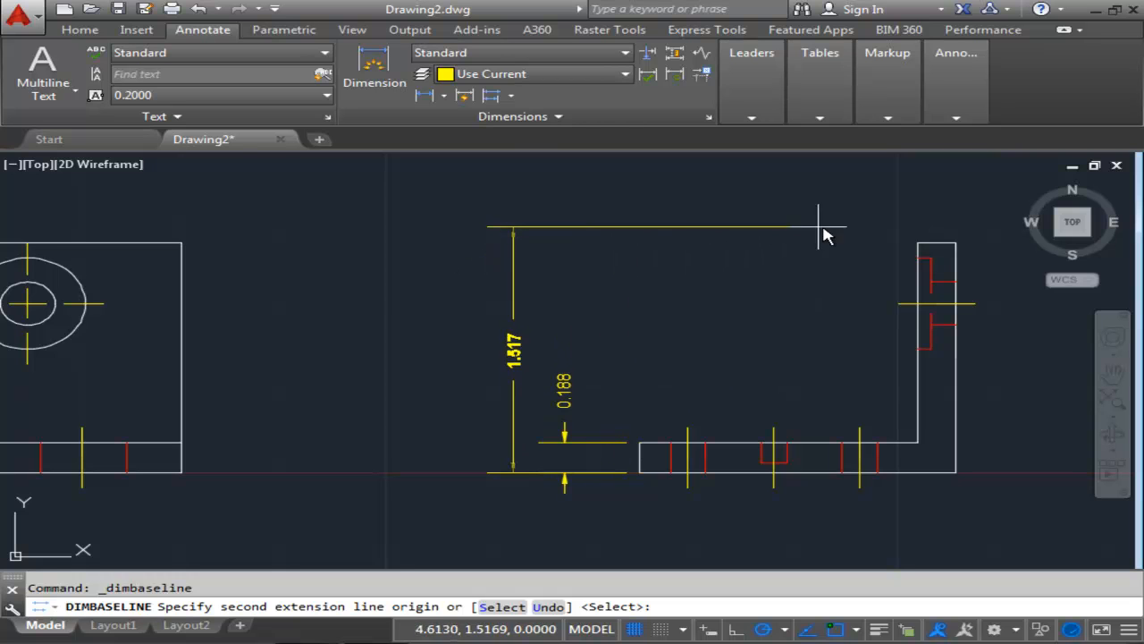
{"action": "left_click", "coordinate": [917, 243]}
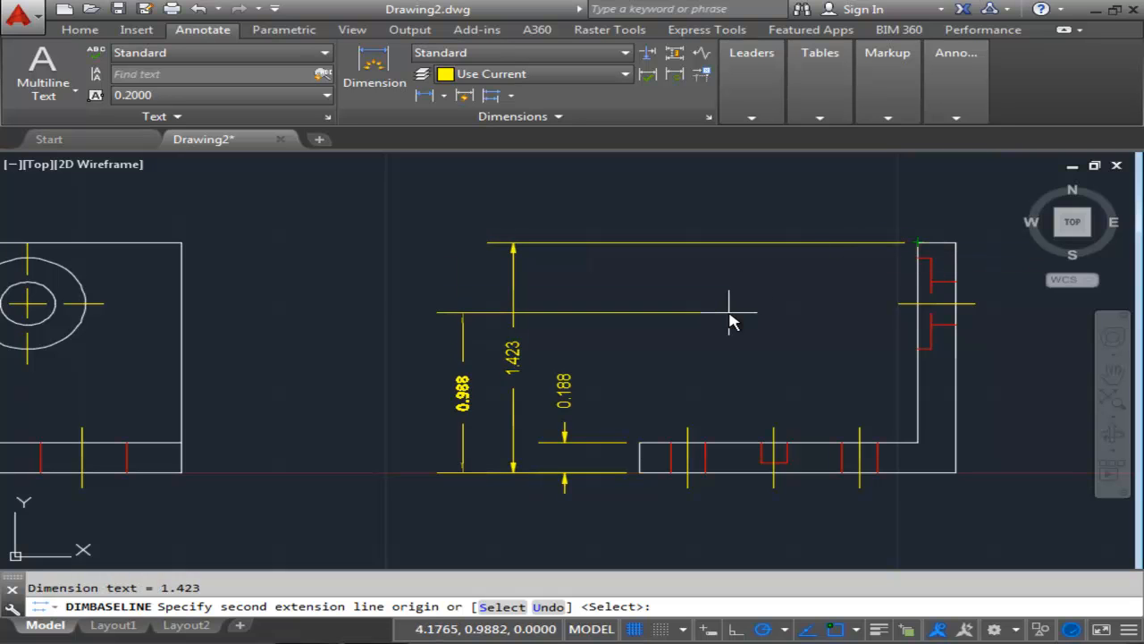
{"action": "key", "text": "Return"}
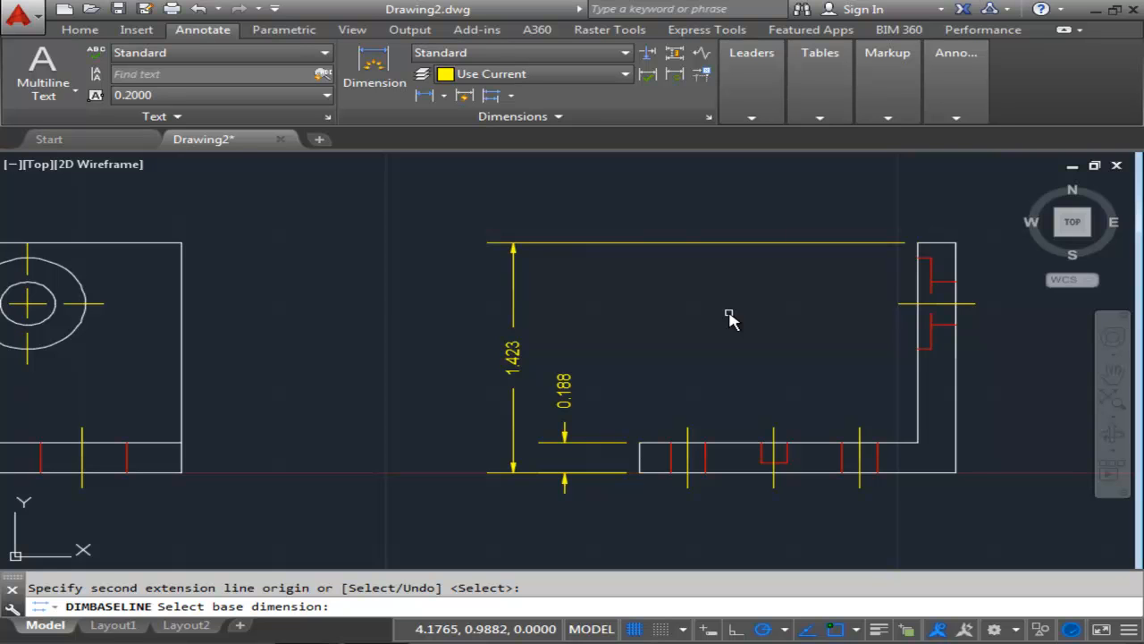
{"action": "key", "text": "Escape"}
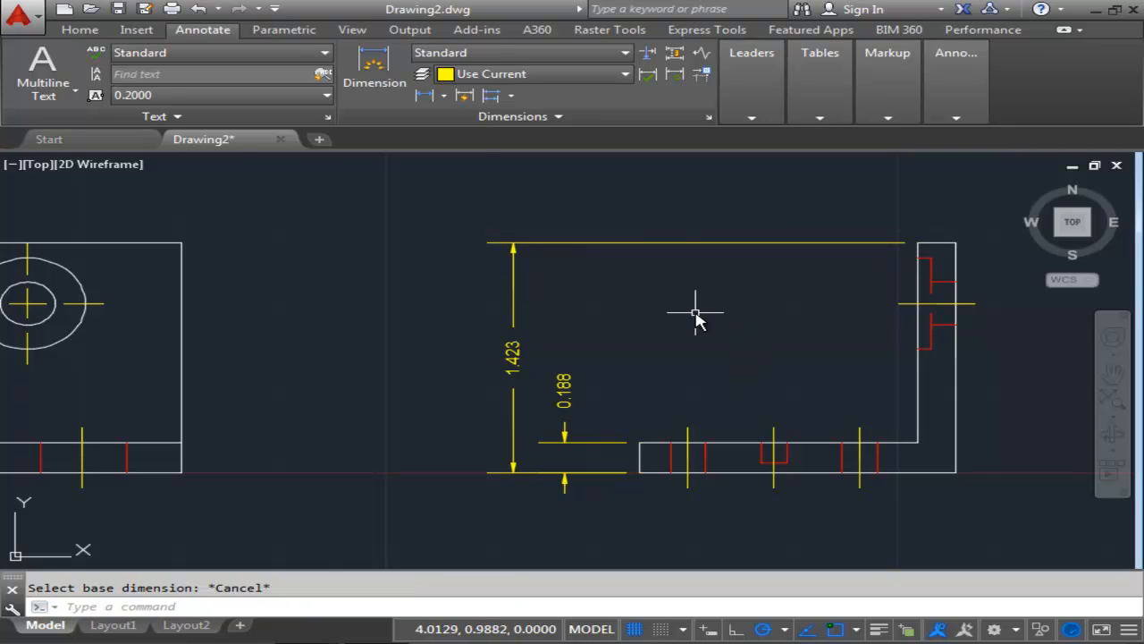
Add a horizontal linear dimension across the top of the side view's vertical leg, placed 0.3 above it.
{"action": "left_click", "coordinate": [444, 97]}
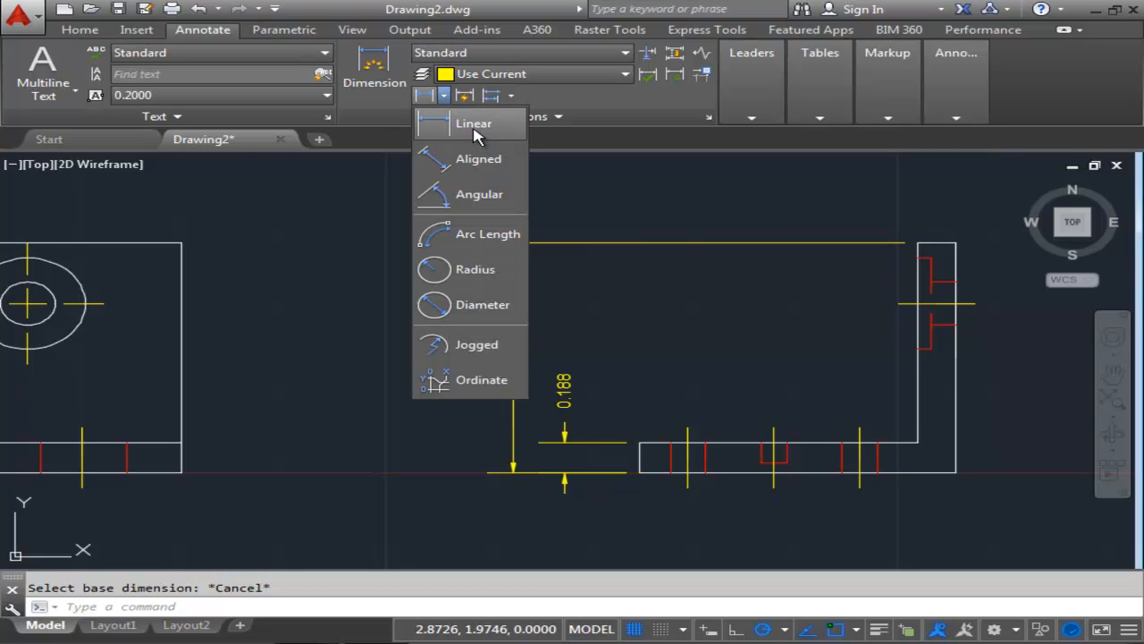
{"action": "left_click", "coordinate": [475, 127]}
{"action": "mouse_move", "coordinate": [822, 248]}
{"action": "middle_mouse_down"}
{"action": "mouse_move", "coordinate": [634, 335]}
{"action": "mouse_move", "coordinate": [637, 345]}
{"action": "middle_mouse_up"}
{"action": "scroll", "coordinate": [693, 338], "scroll_direction": "up", "scroll_amount": 3}
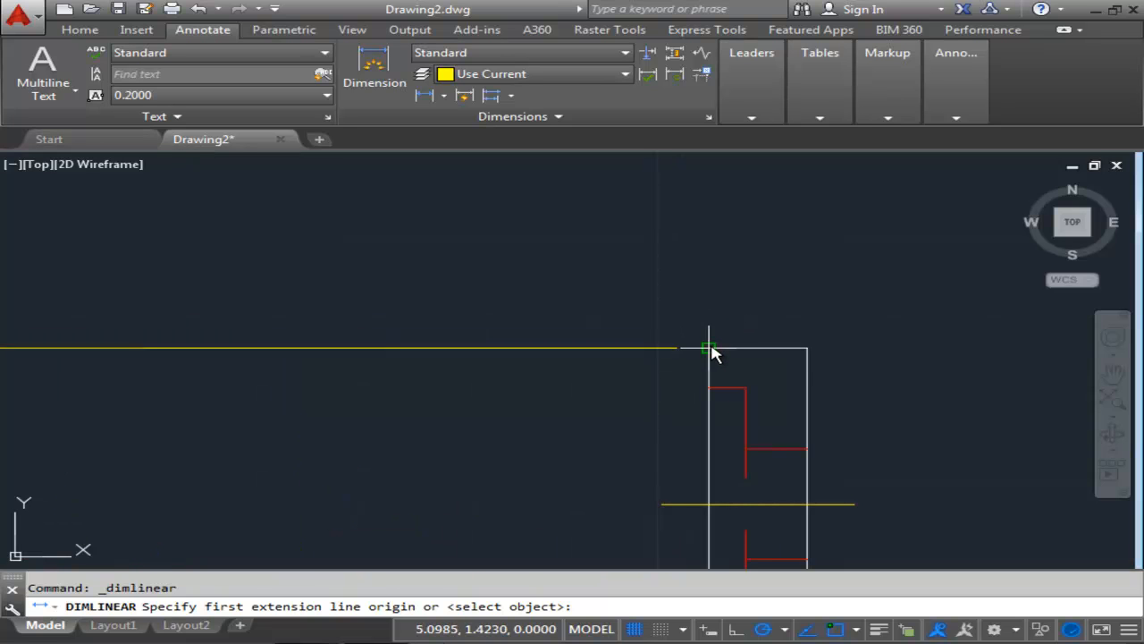
{"action": "left_click", "coordinate": [710, 348]}
{"action": "left_click", "coordinate": [807, 348]}
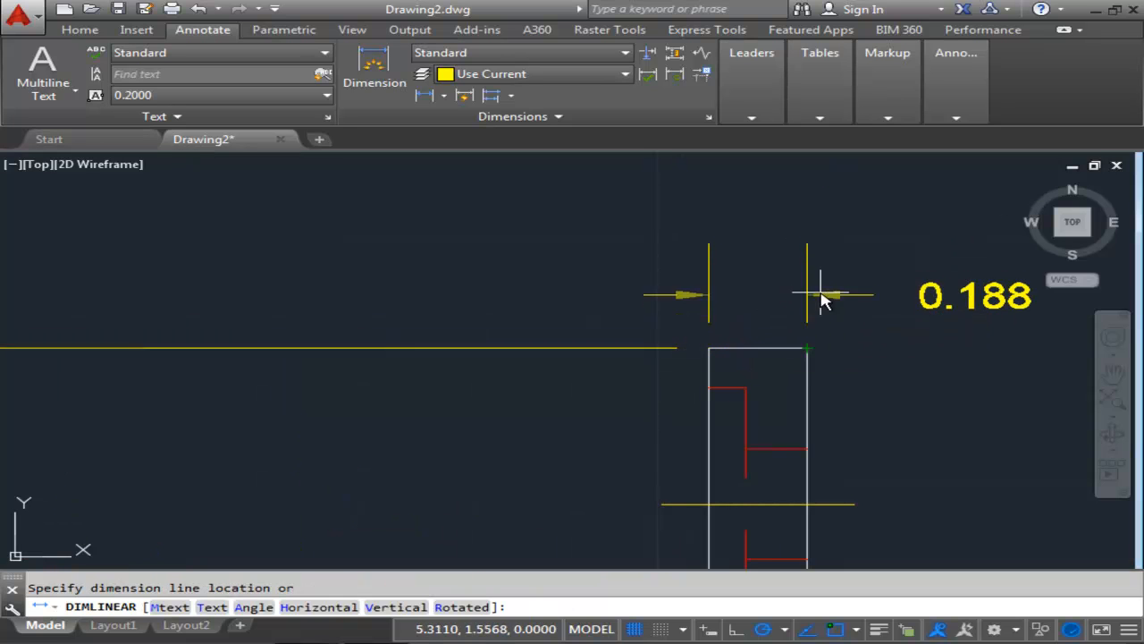
{"action": "middle_click_drag", "start_coordinate": [817, 304], "coordinate": [777, 381]}
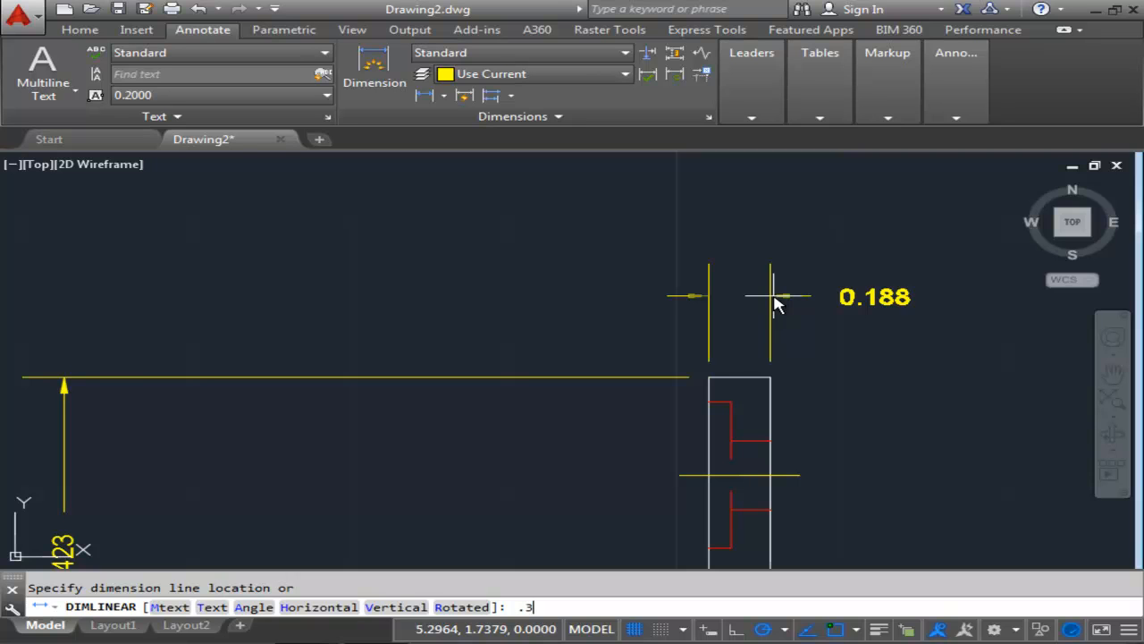
{"action": "key", "text": "Return"}
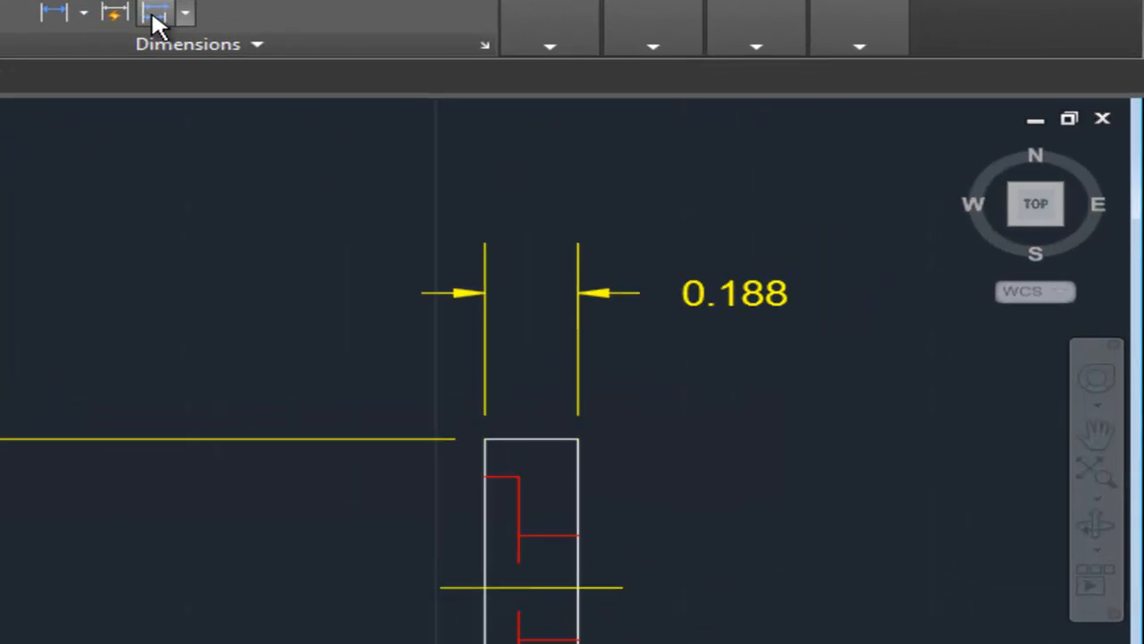
Add a baseline dimension from the leg's right edge to the left end of the side view's base.
{"action": "left_click", "coordinate": [154, 22]}
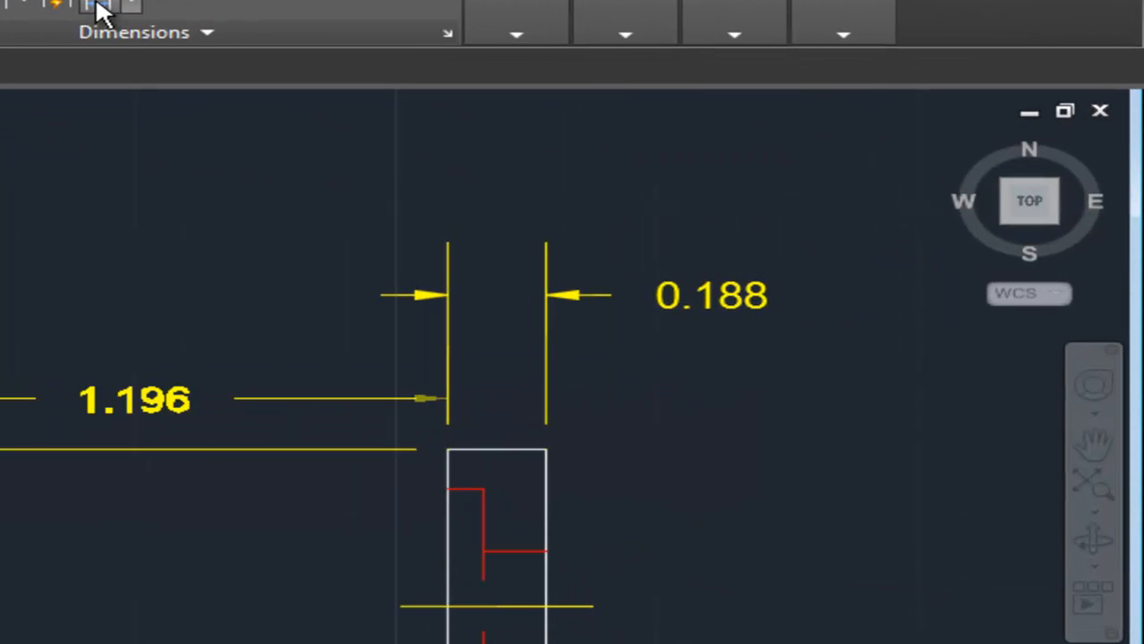
{"action": "mouse_move", "coordinate": [308, 388]}
{"action": "middle_mouse_down"}
{"action": "mouse_move", "coordinate": [240, 417]}
{"action": "mouse_move", "coordinate": [233, 481]}
{"action": "middle_mouse_up"}
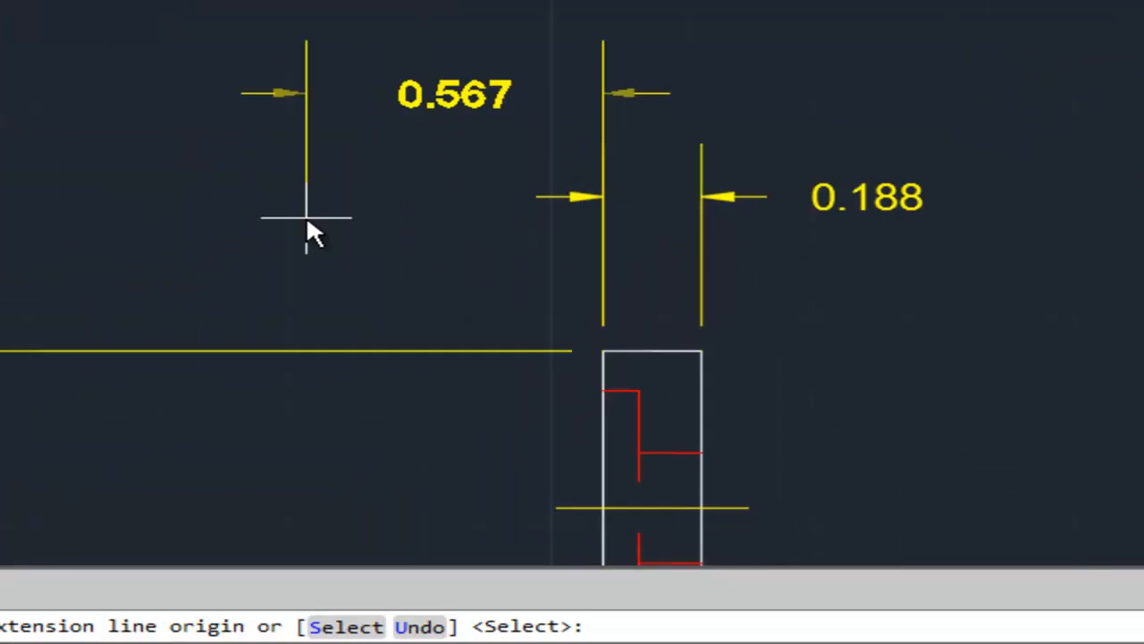
{"action": "key", "text": "Return"}
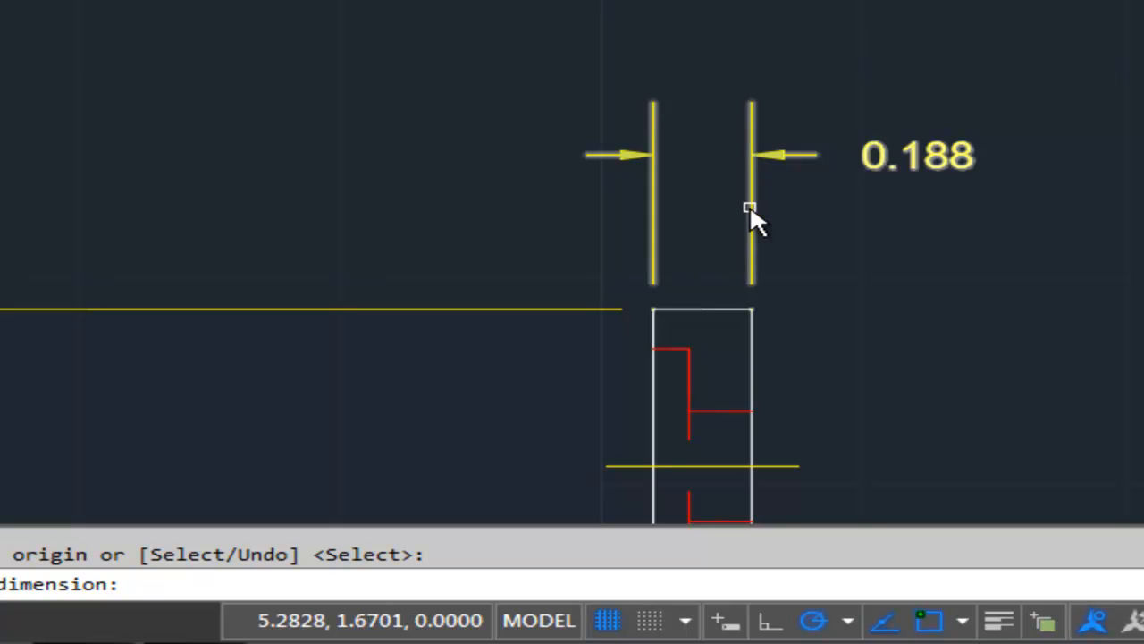
{"action": "left_click", "coordinate": [749, 127]}
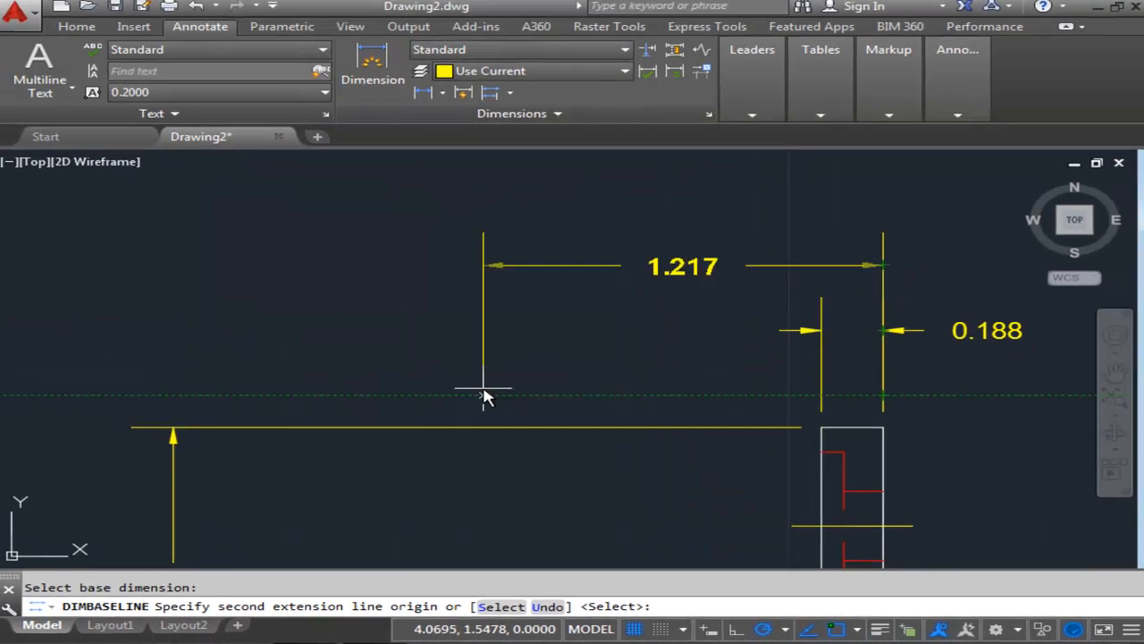
{"action": "scroll", "coordinate": [484, 398], "scroll_direction": "down", "scroll_amount": 2}
{"action": "mouse_move", "coordinate": [434, 503]}
{"action": "middle_mouse_down"}
{"action": "mouse_move", "coordinate": [439, 317]}
{"action": "mouse_move", "coordinate": [473, 510]}
{"action": "middle_mouse_up"}
{"action": "left_click", "coordinate": [407, 430]}
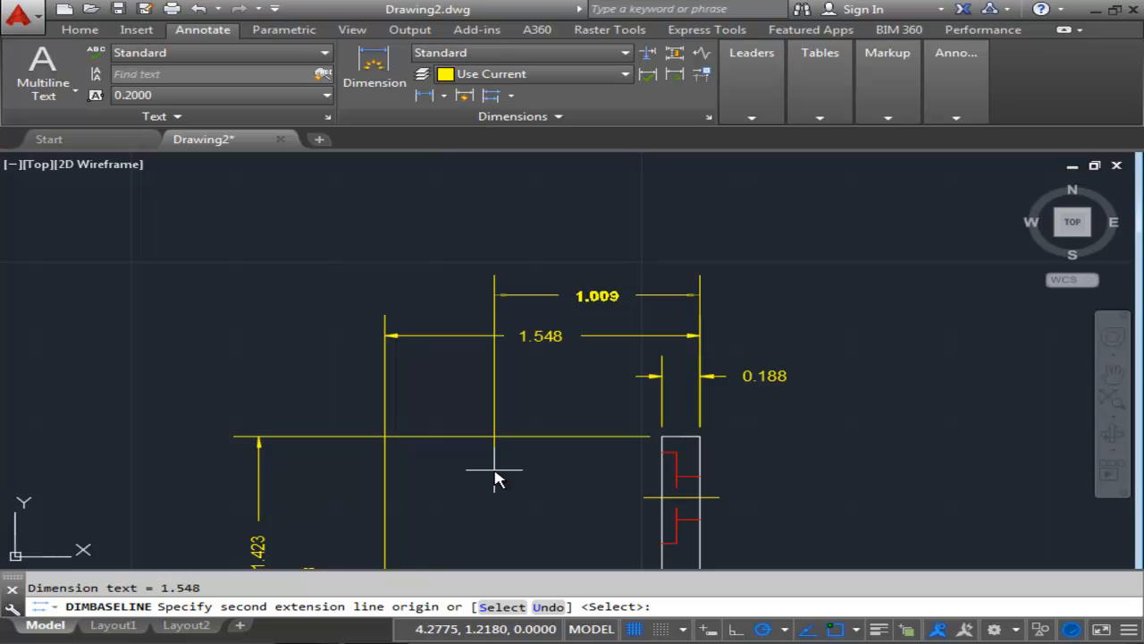
{"action": "key", "text": "Return"}
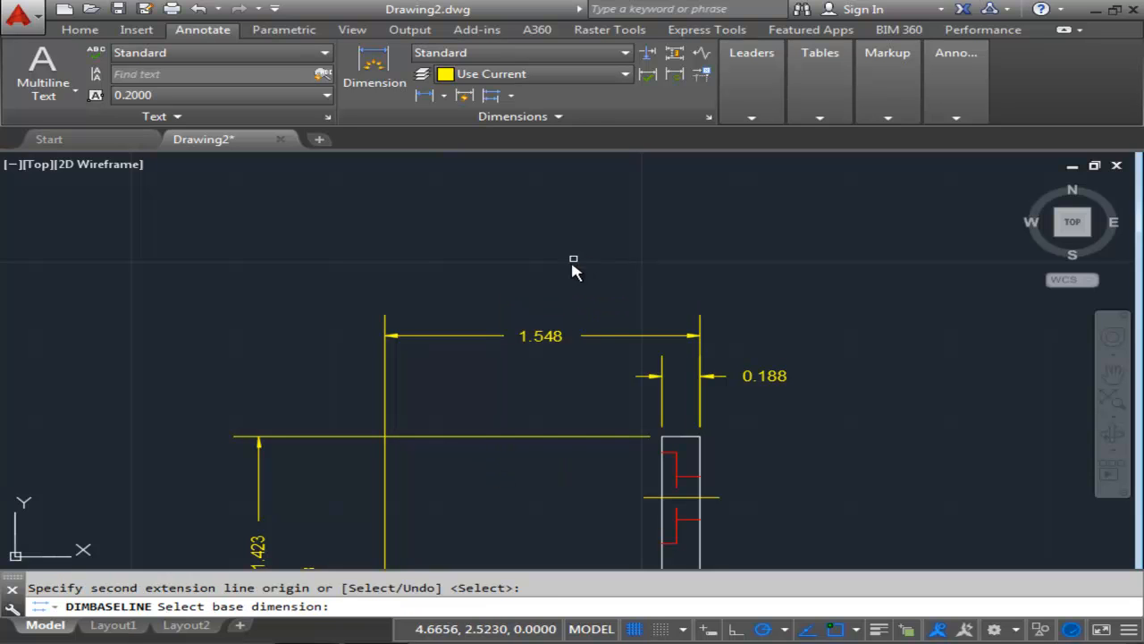
{"action": "key", "text": "Escape"}
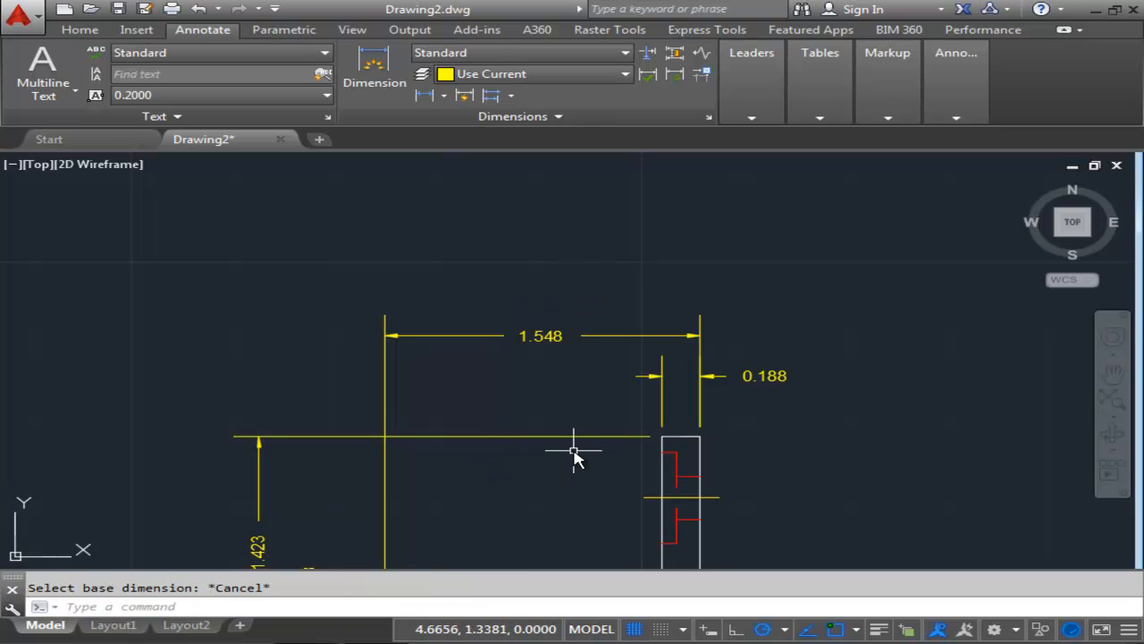
Dimension the front view vertically from its bottom-left corner to the hole's horizontal center line, placed 0.3 to the left.
{"action": "scroll", "coordinate": [577, 454], "scroll_direction": "down", "scroll_amount": 3}
{"action": "scroll", "coordinate": [587, 417], "scroll_direction": "down", "scroll_amount": 1}
{"action": "mouse_move", "coordinate": [575, 349]}
{"action": "middle_mouse_down"}
{"action": "mouse_move", "coordinate": [611, 332]}
{"action": "mouse_move", "coordinate": [704, 332]}
{"action": "middle_mouse_up"}
{"action": "mouse_move", "coordinate": [504, 327]}
{"action": "middle_mouse_down"}
{"action": "mouse_move", "coordinate": [613, 363]}
{"action": "mouse_move", "coordinate": [536, 375]}
{"action": "mouse_move", "coordinate": [552, 358]}
{"action": "middle_mouse_up"}
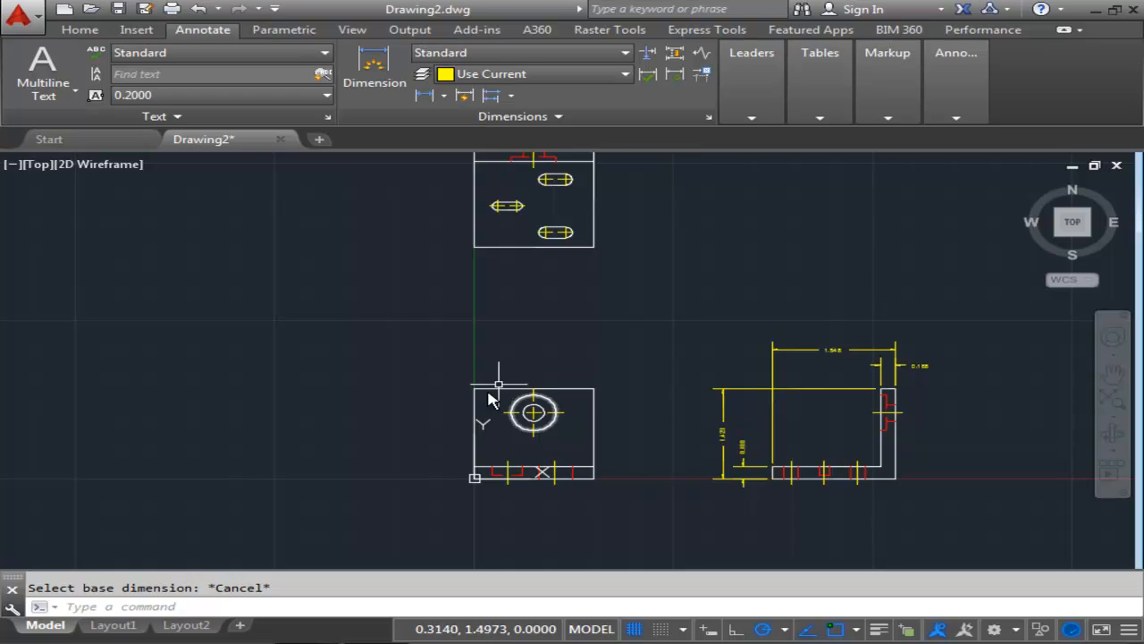
{"action": "middle_click_drag", "start_coordinate": [549, 432], "coordinate": [568, 392]}
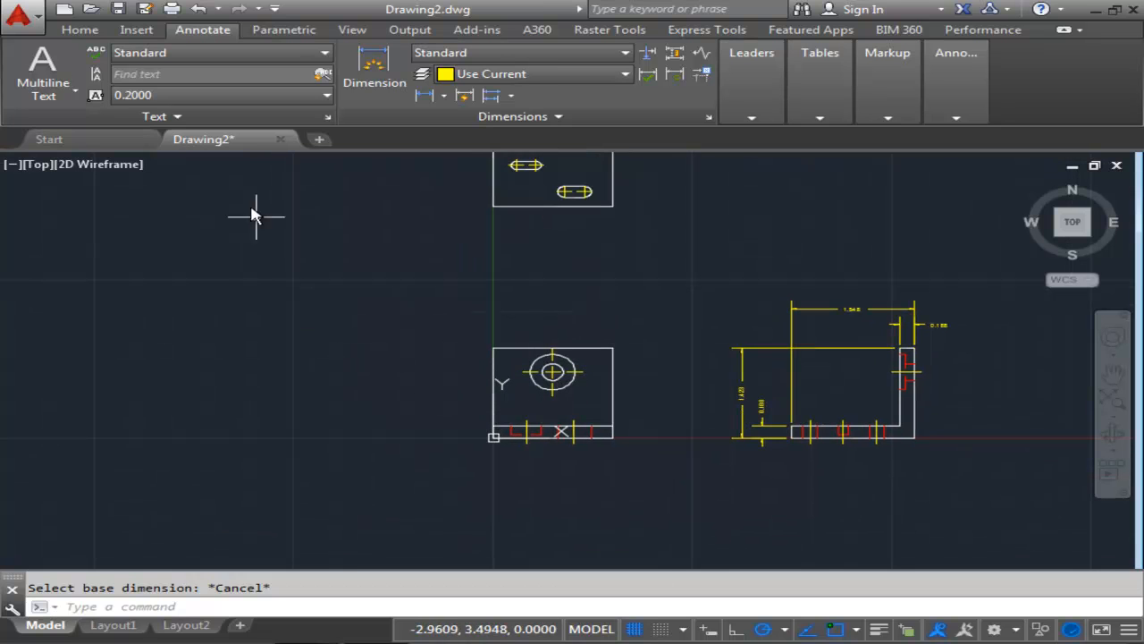
{"action": "left_click", "coordinate": [442, 98]}
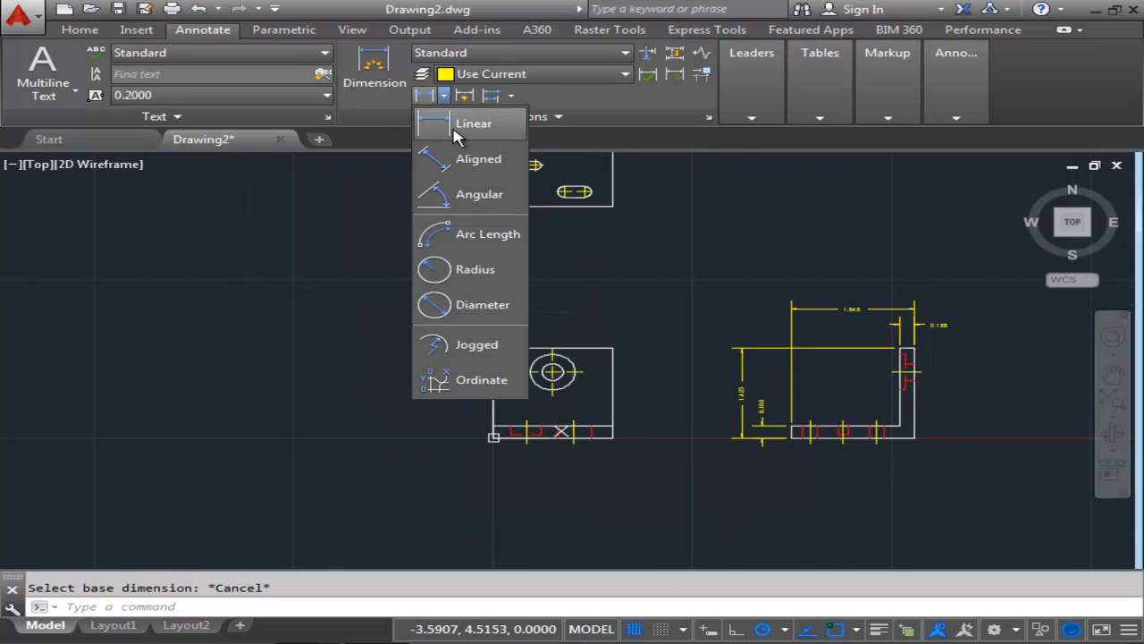
{"action": "left_click", "coordinate": [471, 120]}
{"action": "scroll", "coordinate": [496, 438], "scroll_direction": "up", "scroll_amount": 4}
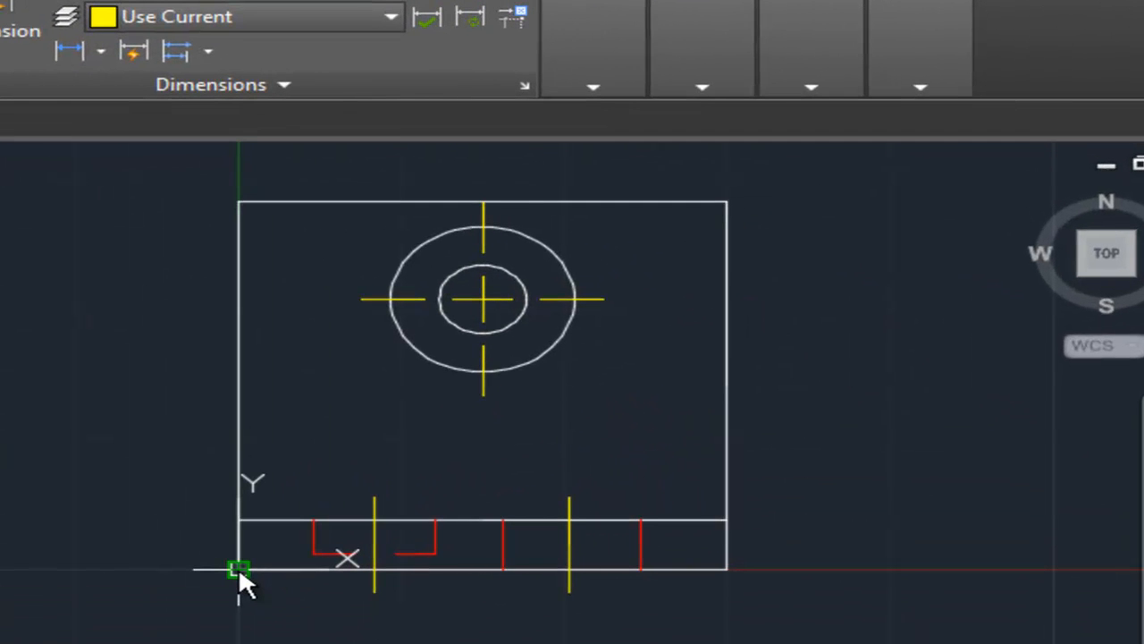
{"action": "left_click", "coordinate": [239, 566]}
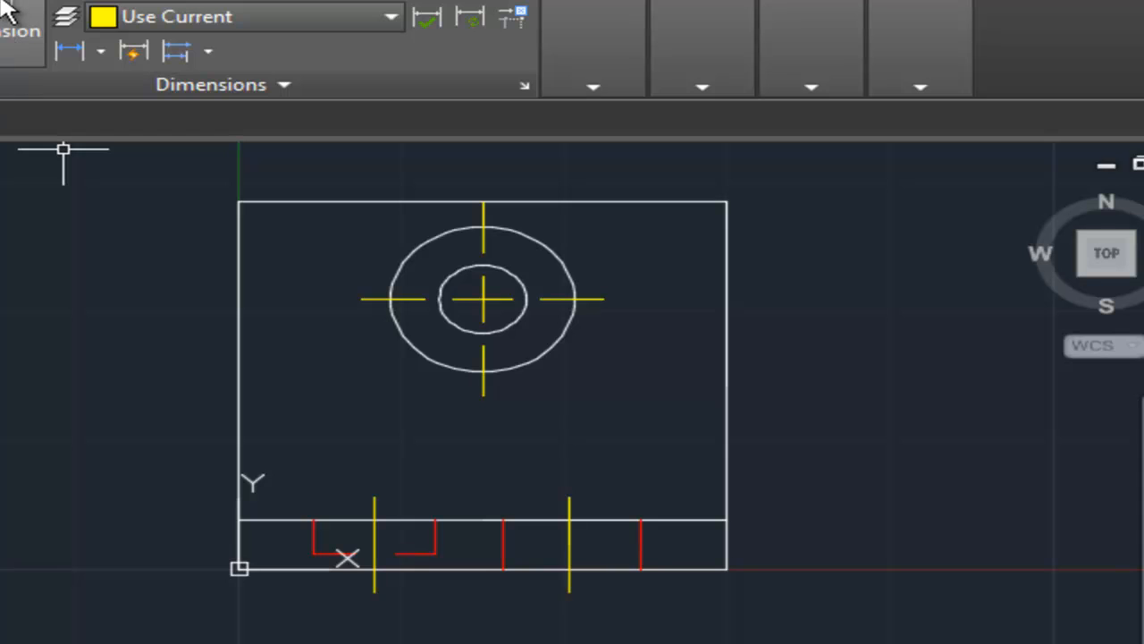
{"action": "left_click", "coordinate": [100, 52]}
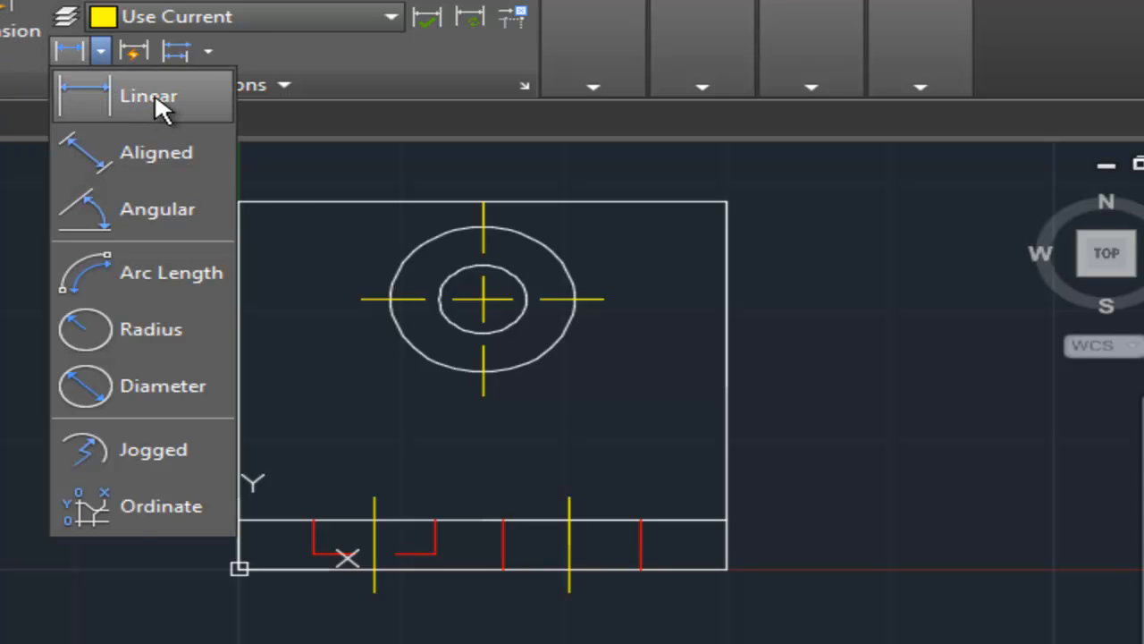
{"action": "left_click", "coordinate": [154, 95]}
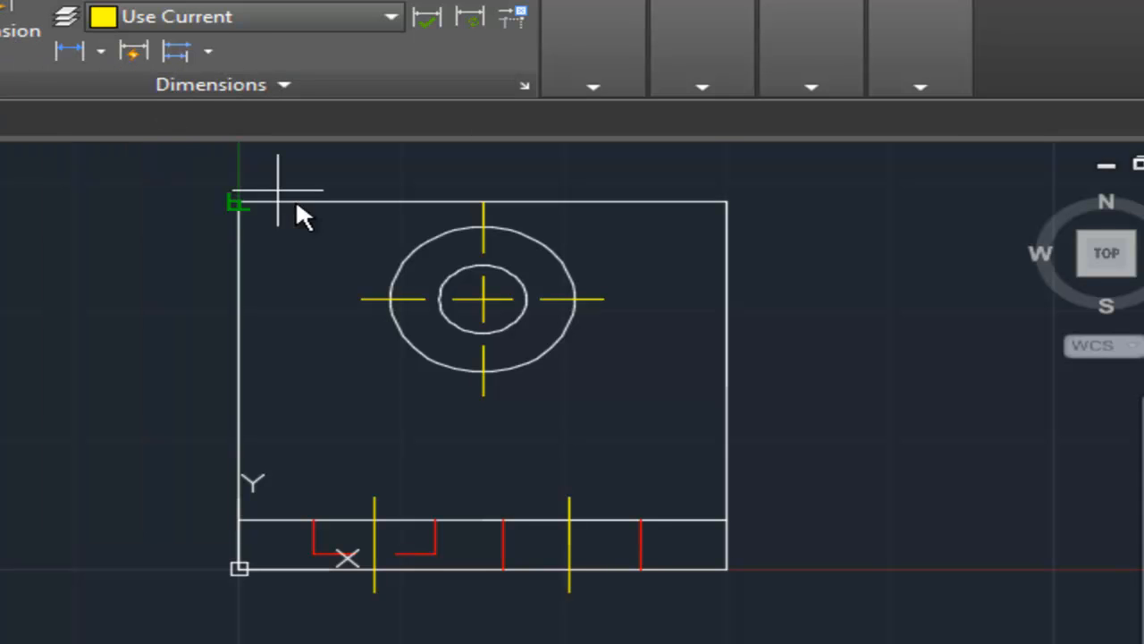
{"action": "left_click", "coordinate": [361, 299]}
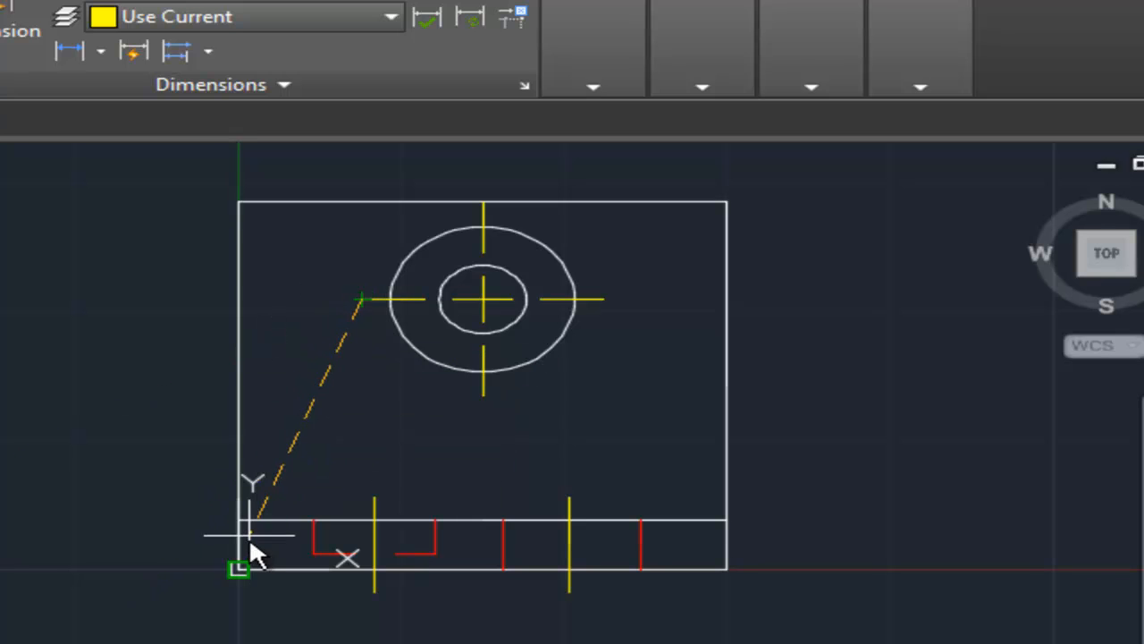
{"action": "left_click", "coordinate": [238, 569]}
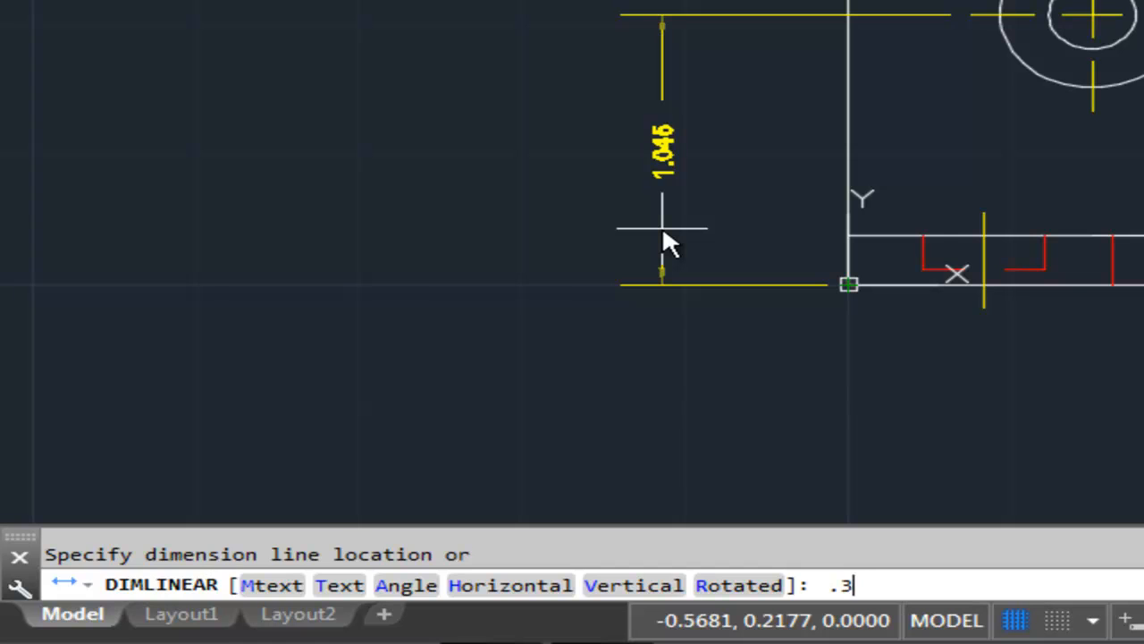
{"action": "key", "text": "Return"}
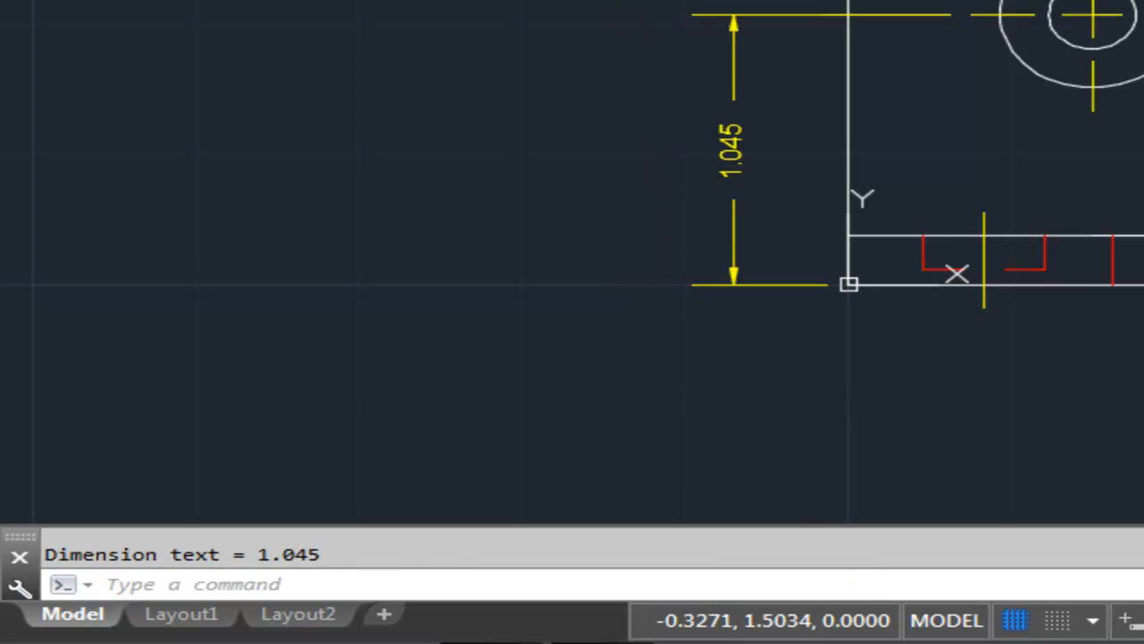
{"action": "middle_click_drag", "start_coordinate": [652, 153], "coordinate": [644, 247]}
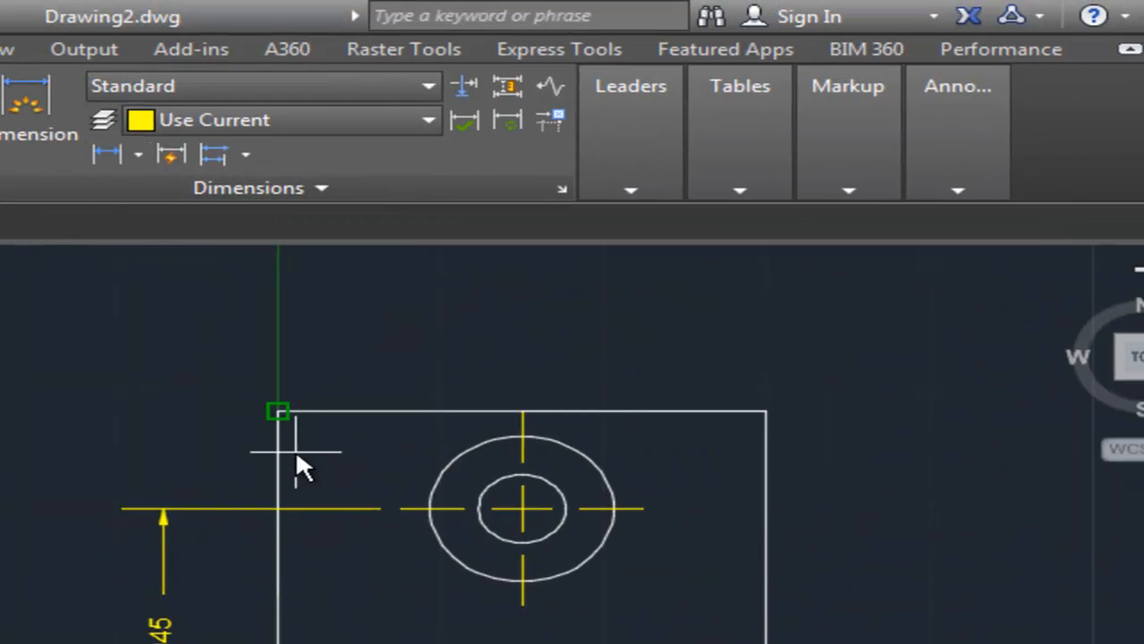
Dimension the front view horizontally from its bottom-left corner to the hole's vertical center line, below the view.
{"action": "mouse_move", "coordinate": [296, 451]}
{"action": "middle_mouse_down"}
{"action": "mouse_move", "coordinate": [194, 319]}
{"action": "mouse_move", "coordinate": [196, 211]}
{"action": "middle_mouse_up"}
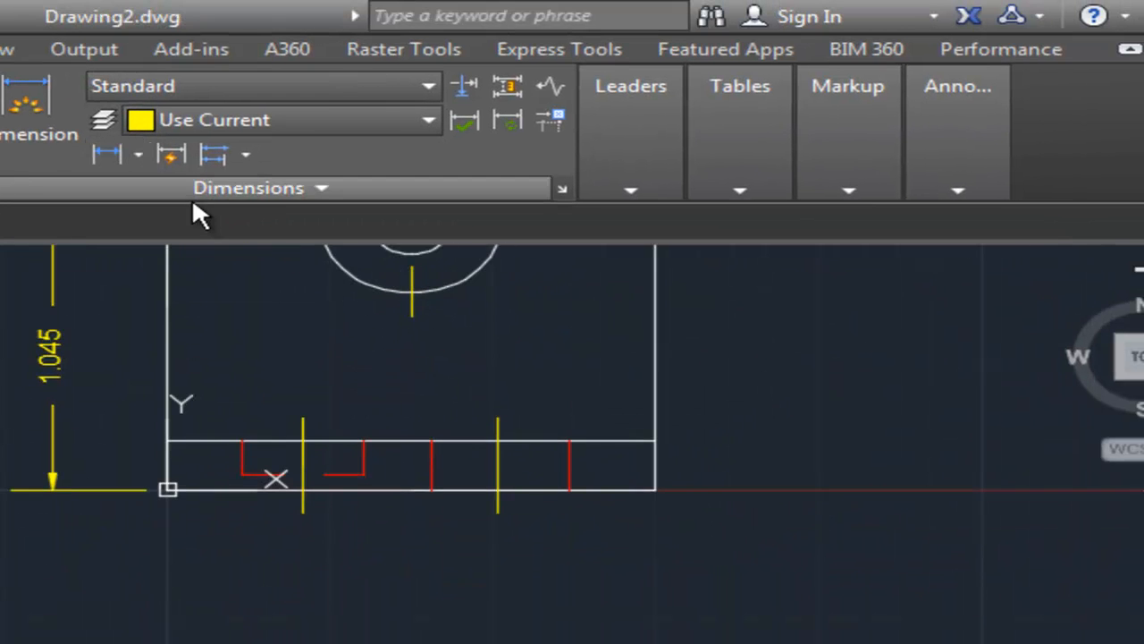
{"action": "left_click", "coordinate": [410, 317]}
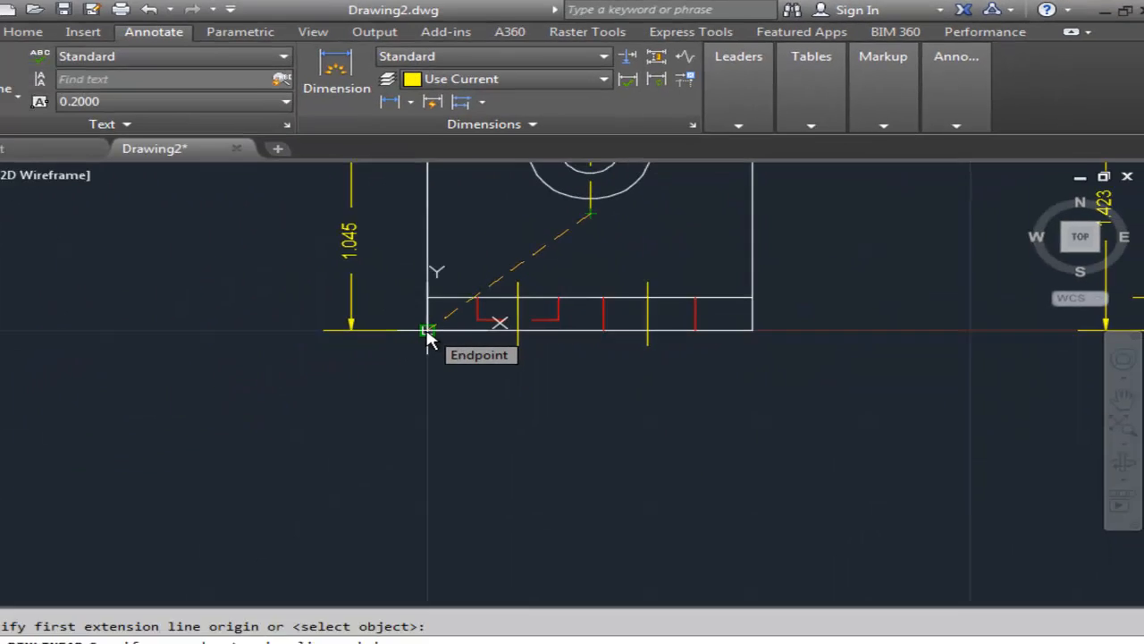
{"action": "left_click", "coordinate": [163, 497]}
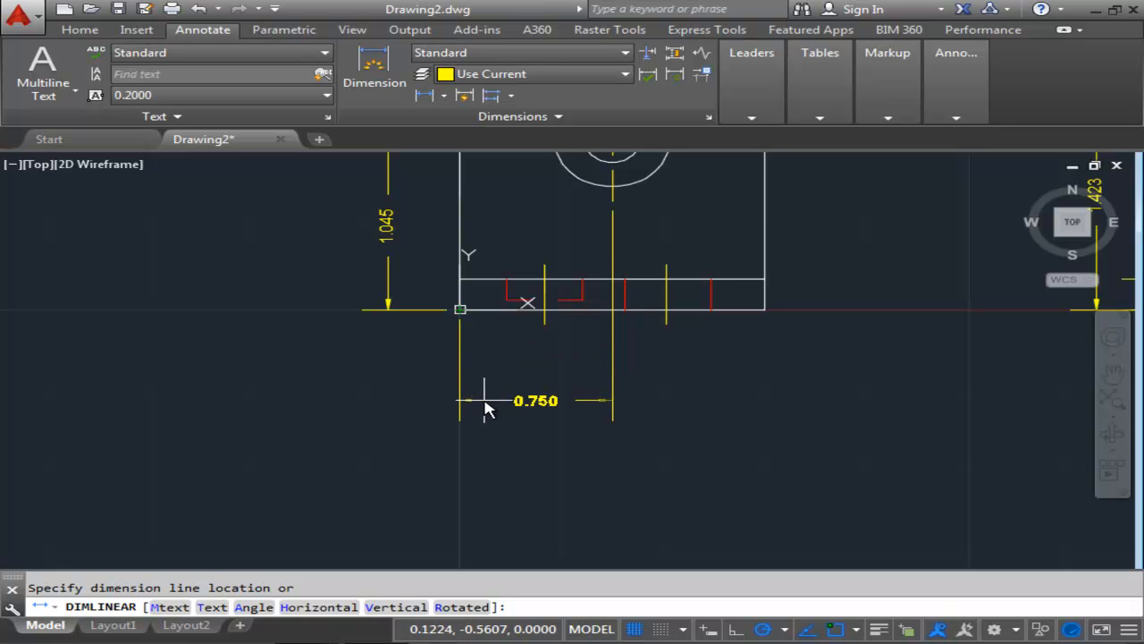
{"action": "key", "text": "Return"}
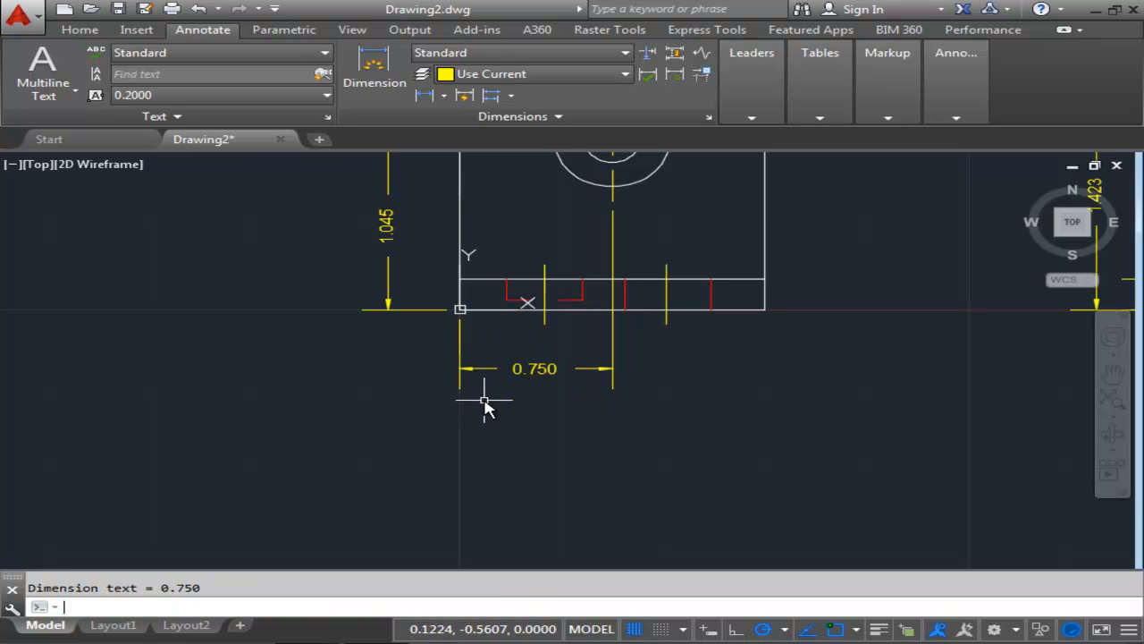
Quick-dimension the top view's edges and left slot as ordinate dimensions on its left side, using the bottom-left corner as datum.
{"action": "scroll", "coordinate": [699, 340], "scroll_direction": "down", "scroll_amount": 4}
{"action": "middle_click_drag", "start_coordinate": [689, 368], "coordinate": [584, 461]}
{"action": "middle_click_drag", "start_coordinate": [707, 360], "coordinate": [656, 467]}
{"action": "middle_click_drag", "start_coordinate": [586, 356], "coordinate": [605, 498]}
{"action": "mouse_move", "coordinate": [542, 404]}
{"action": "middle_mouse_down"}
{"action": "mouse_move", "coordinate": [539, 439]}
{"action": "mouse_move", "coordinate": [546, 420]}
{"action": "middle_mouse_up"}
{"action": "scroll", "coordinate": [547, 419], "scroll_direction": "up", "scroll_amount": 2}
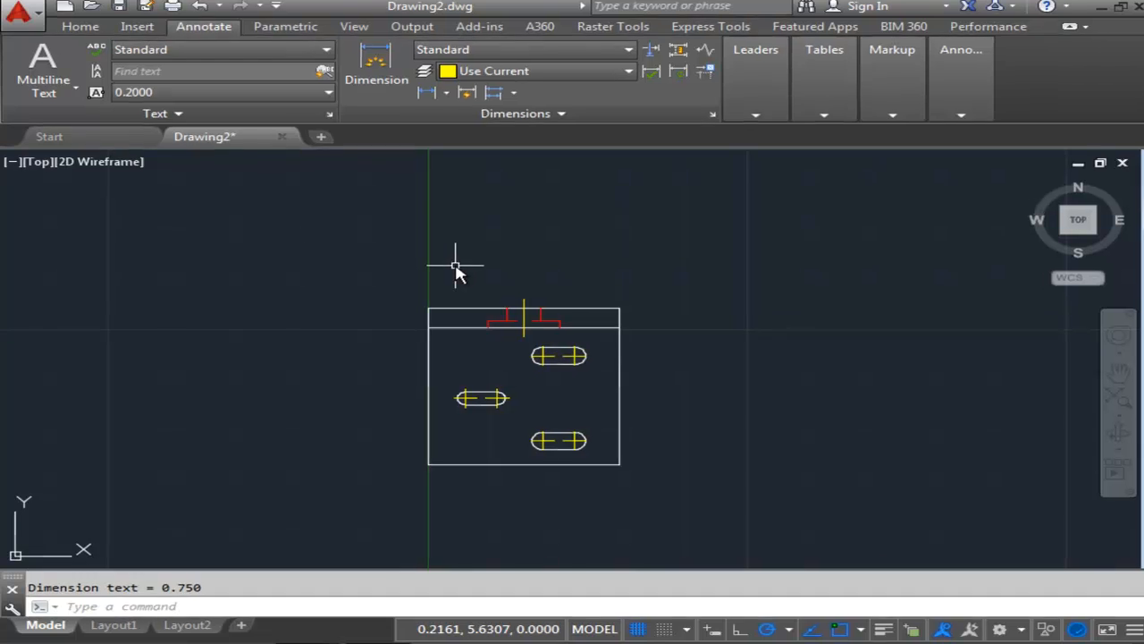
{"action": "type", "text": "qdim"}
{"action": "key", "text": "Return"}
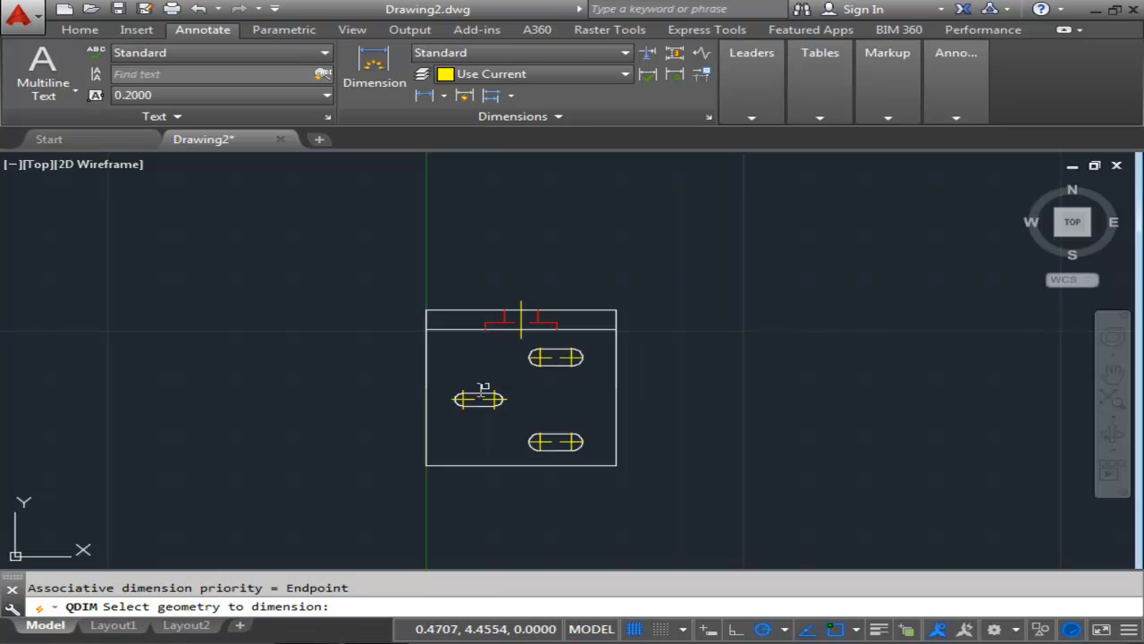
{"action": "scroll", "coordinate": [483, 389], "scroll_direction": "up", "scroll_amount": 2}
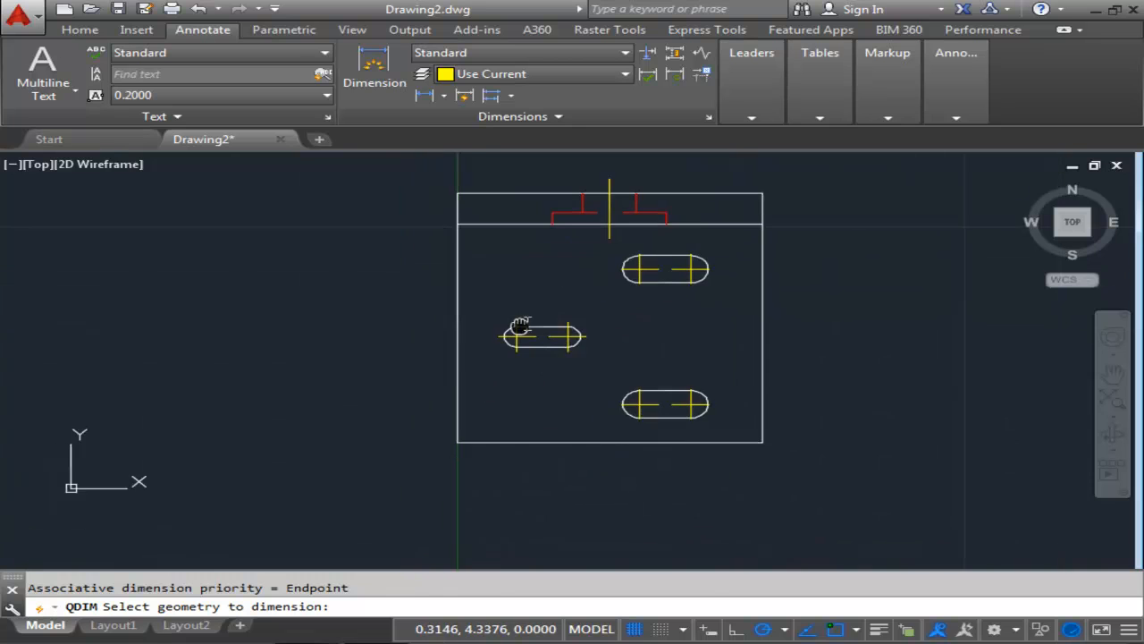
{"action": "left_click", "coordinate": [531, 189]}
{"action": "left_click", "coordinate": [520, 217]}
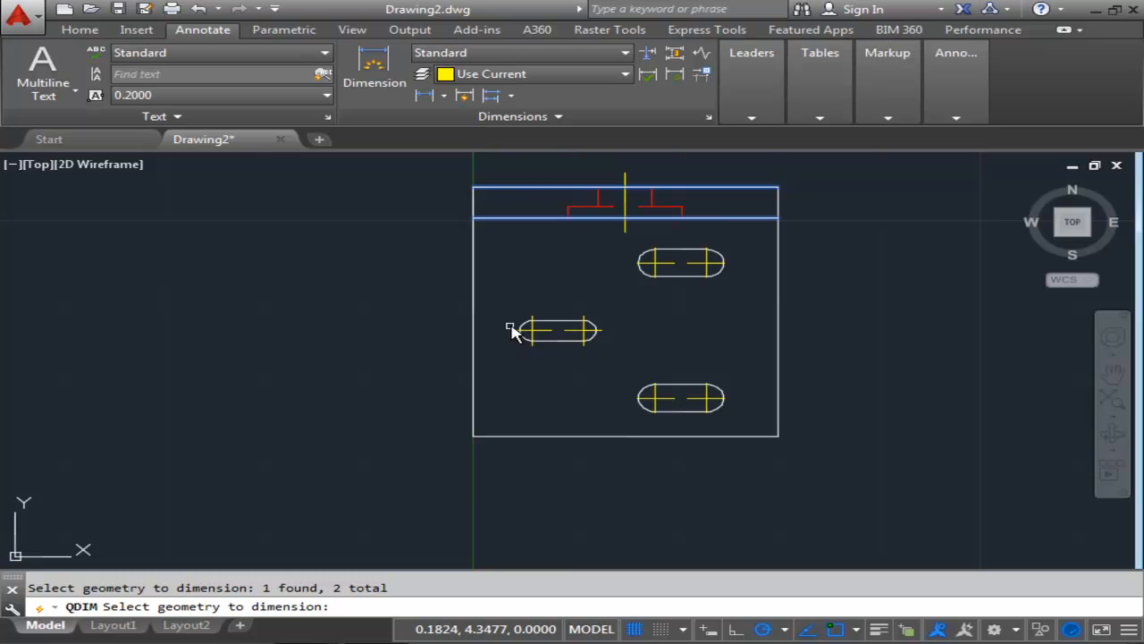
{"action": "left_click", "coordinate": [527, 436]}
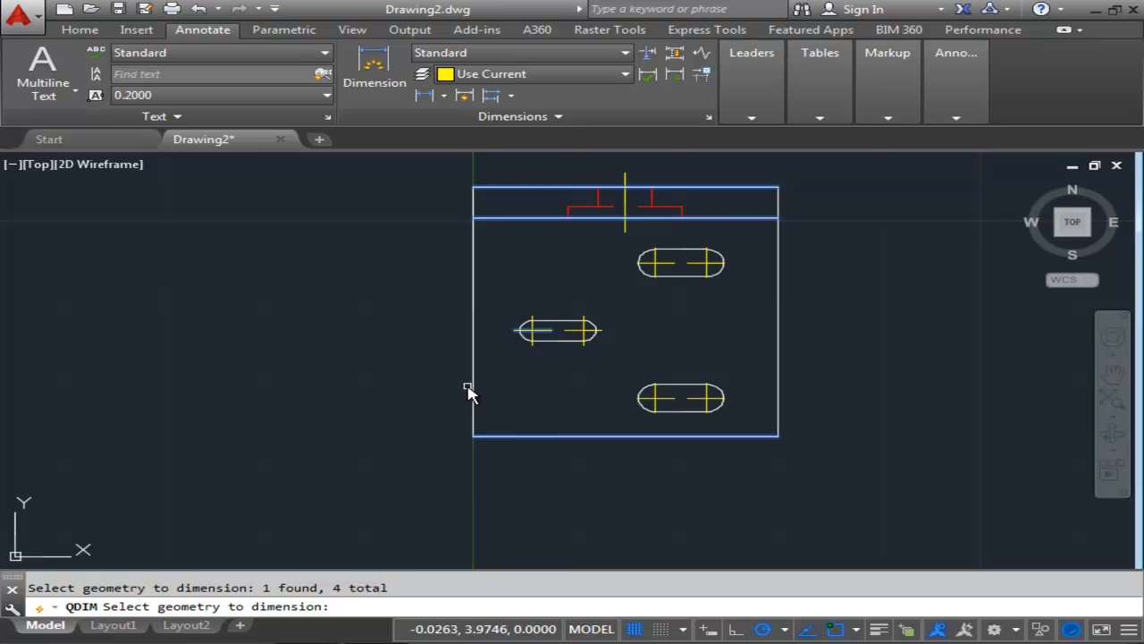
{"action": "key", "text": "Return"}
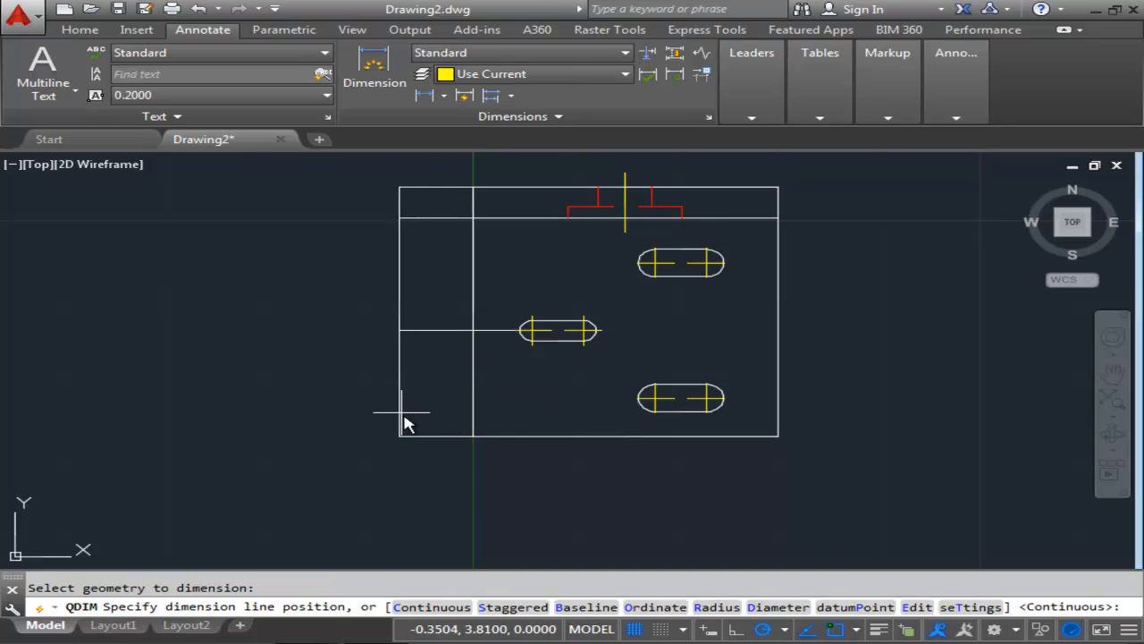
{"action": "left_click", "coordinate": [856, 606]}
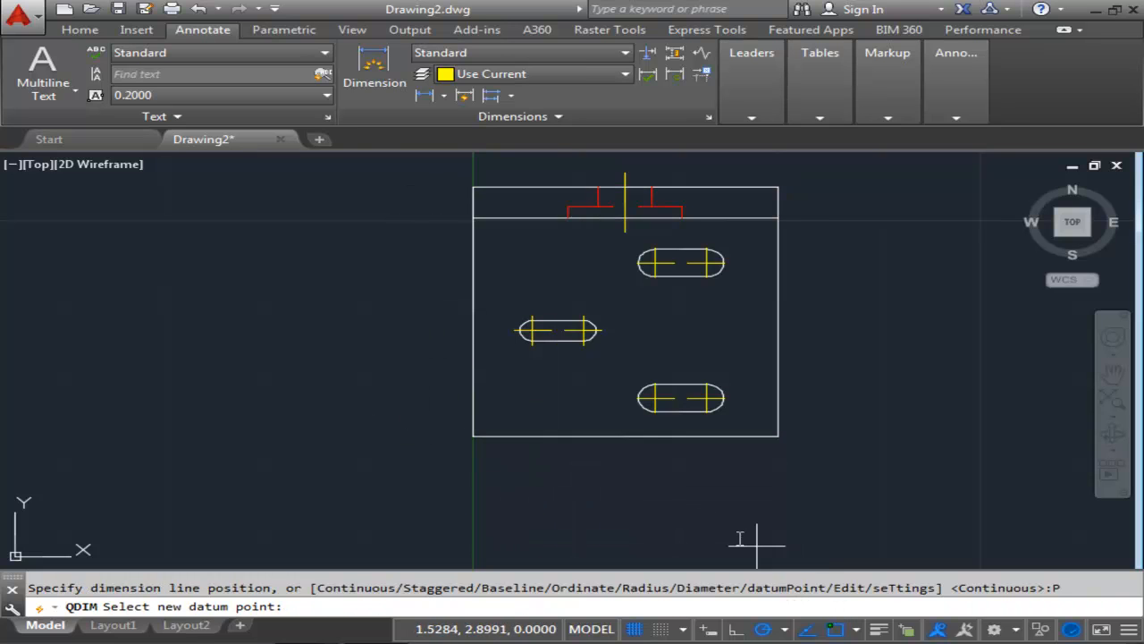
{"action": "left_click", "coordinate": [473, 437]}
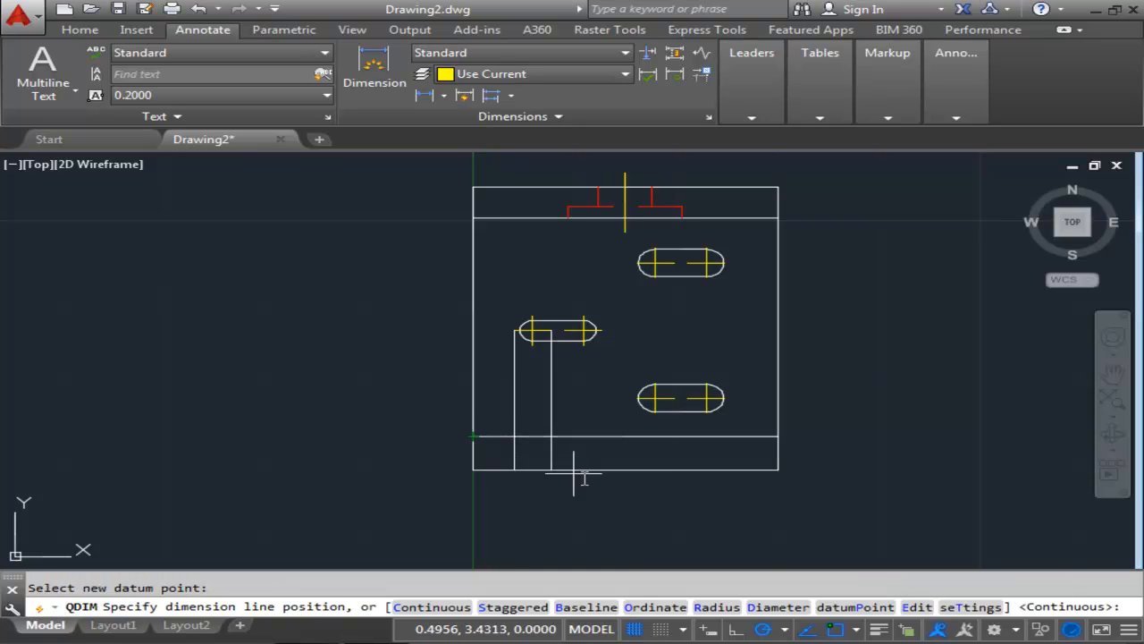
{"action": "left_click", "coordinate": [661, 608]}
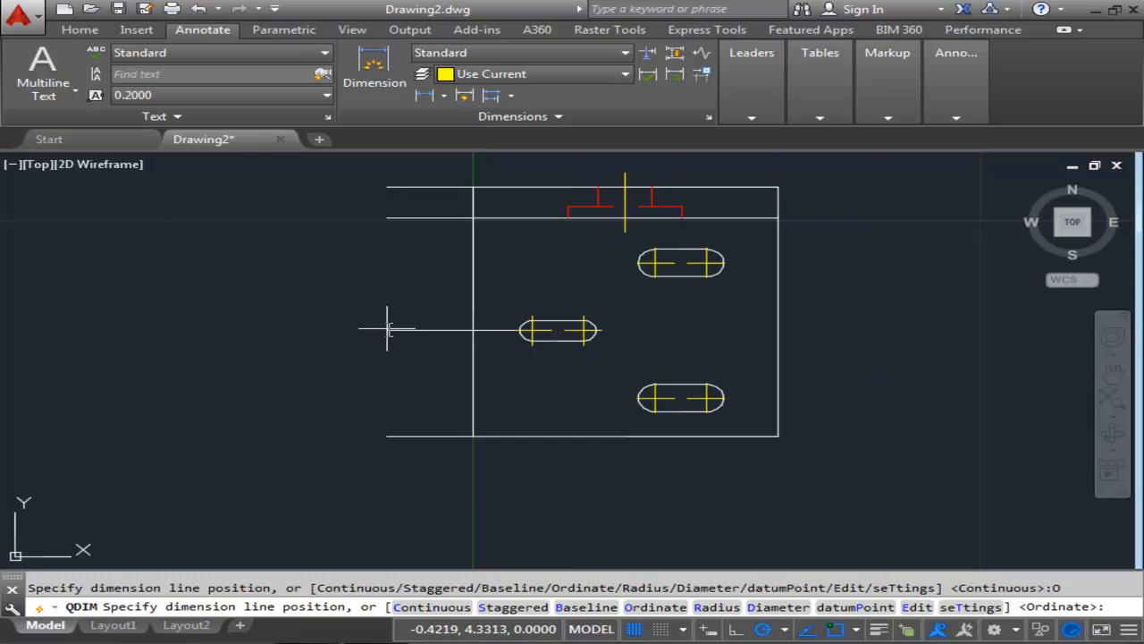
{"action": "scroll", "coordinate": [419, 337], "scroll_direction": "down", "scroll_amount": 5}
{"action": "scroll", "coordinate": [422, 295], "scroll_direction": "up", "scroll_amount": 3}
{"action": "scroll", "coordinate": [416, 299], "scroll_direction": "down", "scroll_amount": 2}
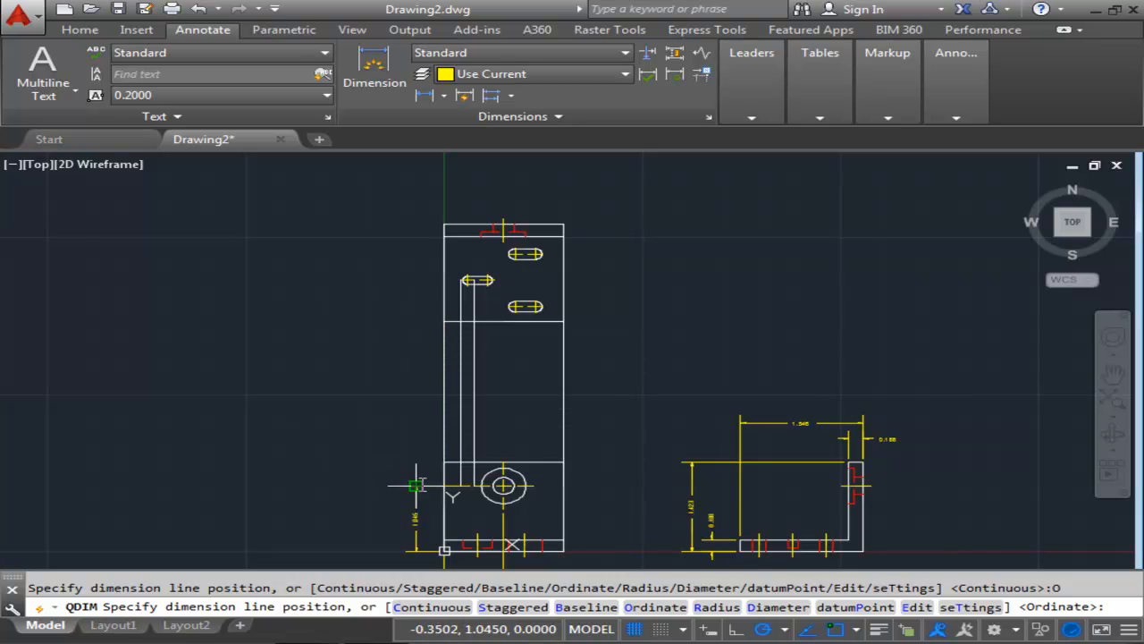
{"action": "scroll", "coordinate": [417, 483], "scroll_direction": "up", "scroll_amount": 4}
{"action": "scroll", "coordinate": [418, 487], "scroll_direction": "down", "scroll_amount": 2}
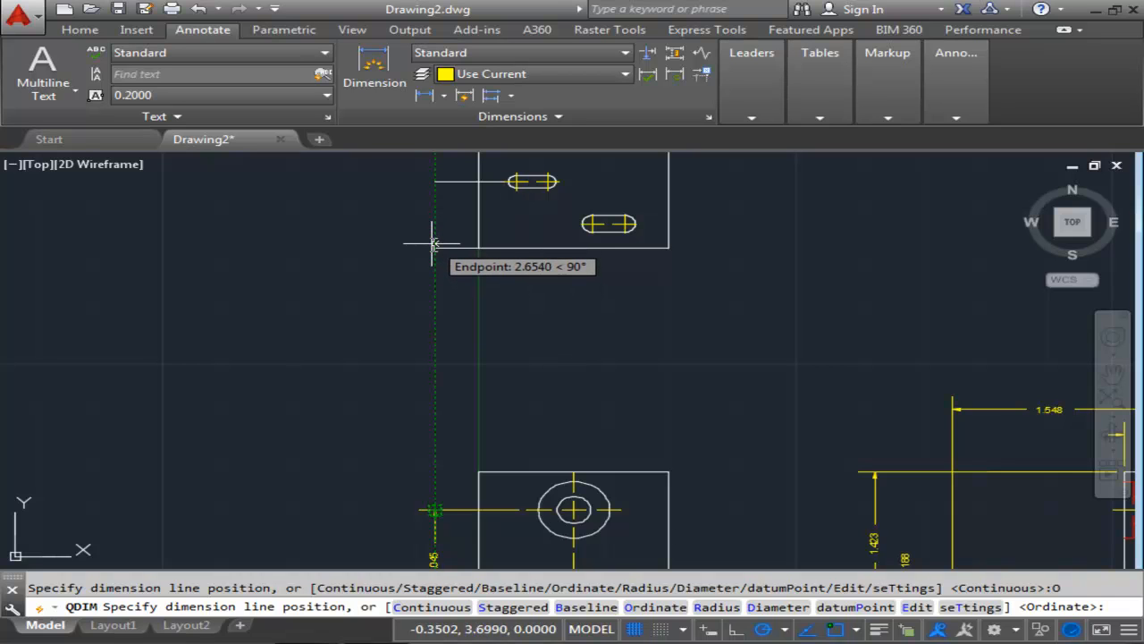
{"action": "left_click", "coordinate": [433, 243]}
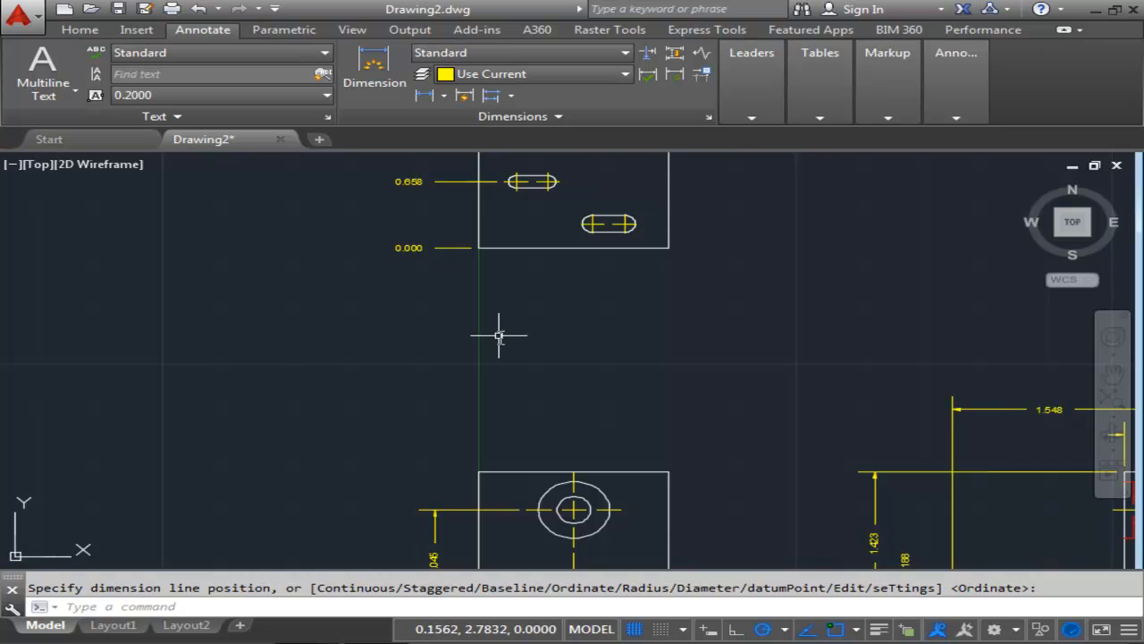
Quick-dimension the two right slots as ordinate dimensions on the top view's right side, with the bottom-left corner as datum.
{"action": "middle_click_drag", "start_coordinate": [498, 346], "coordinate": [498, 355]}
{"action": "scroll", "coordinate": [505, 393], "scroll_direction": "down", "scroll_amount": 2}
{"action": "scroll", "coordinate": [509, 411], "scroll_direction": "up", "scroll_amount": 4}
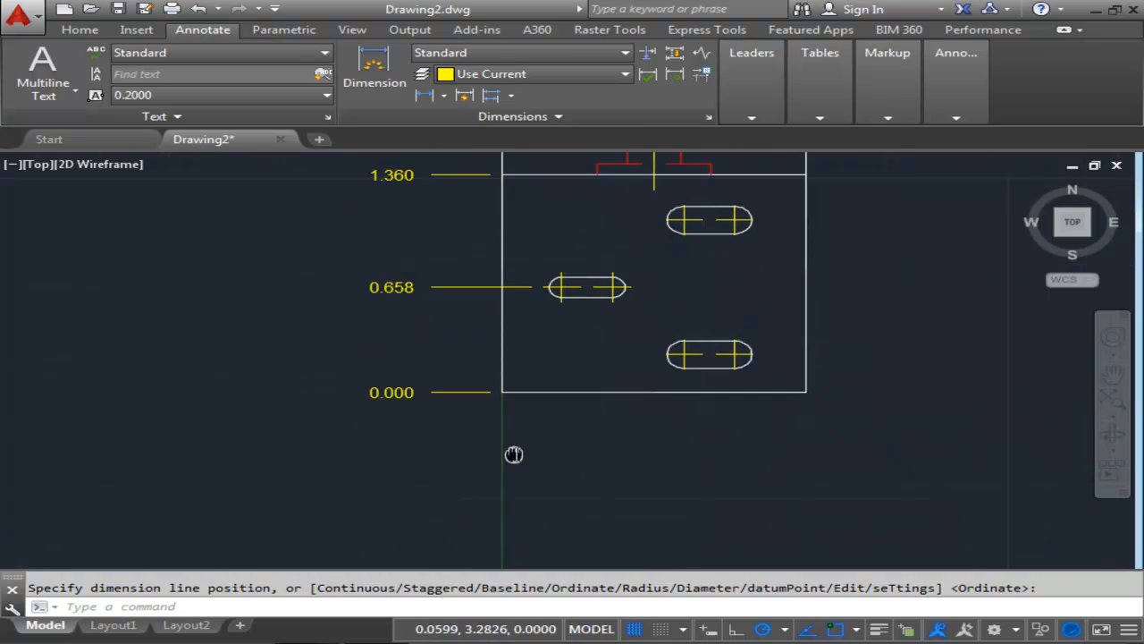
{"action": "mouse_move", "coordinate": [512, 450]}
{"action": "middle_mouse_down"}
{"action": "mouse_move", "coordinate": [509, 504]}
{"action": "mouse_move", "coordinate": [513, 449]}
{"action": "middle_mouse_up"}
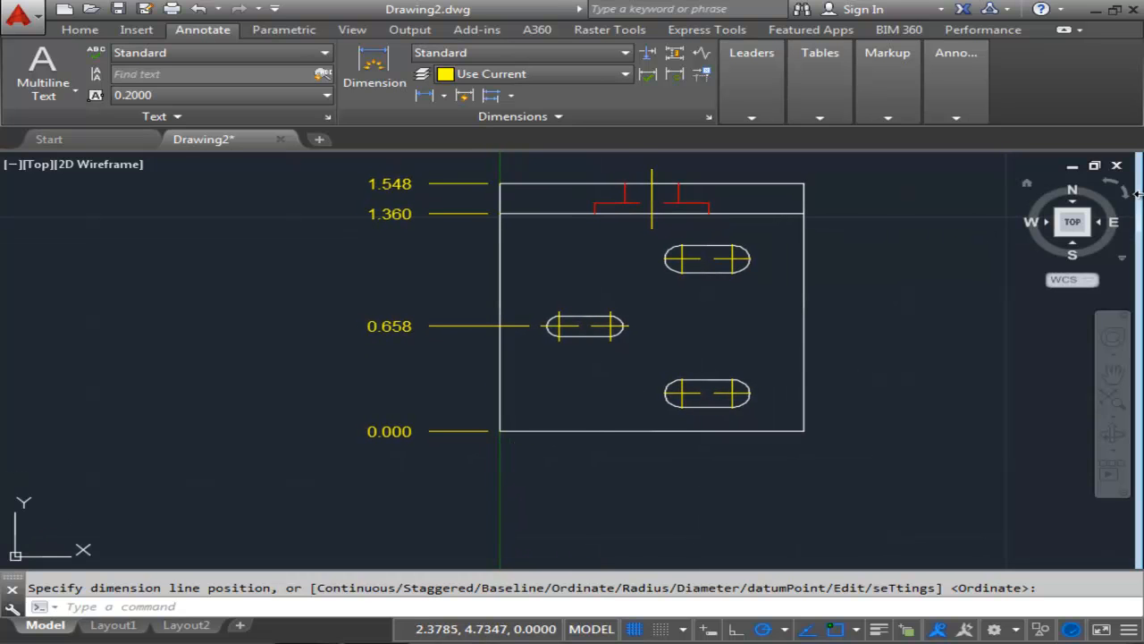
{"action": "mouse_move", "coordinate": [956, 230]}
{"action": "middle_mouse_down"}
{"action": "mouse_move", "coordinate": [893, 242]}
{"action": "mouse_move", "coordinate": [772, 199]}
{"action": "middle_mouse_up"}
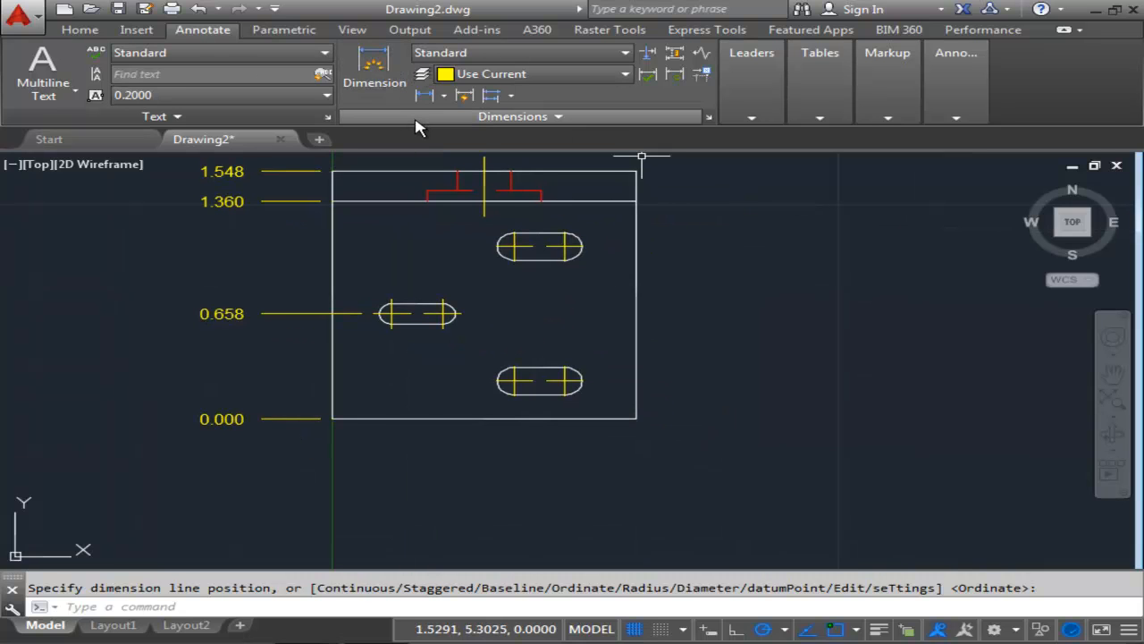
{"action": "key", "text": "Return"}
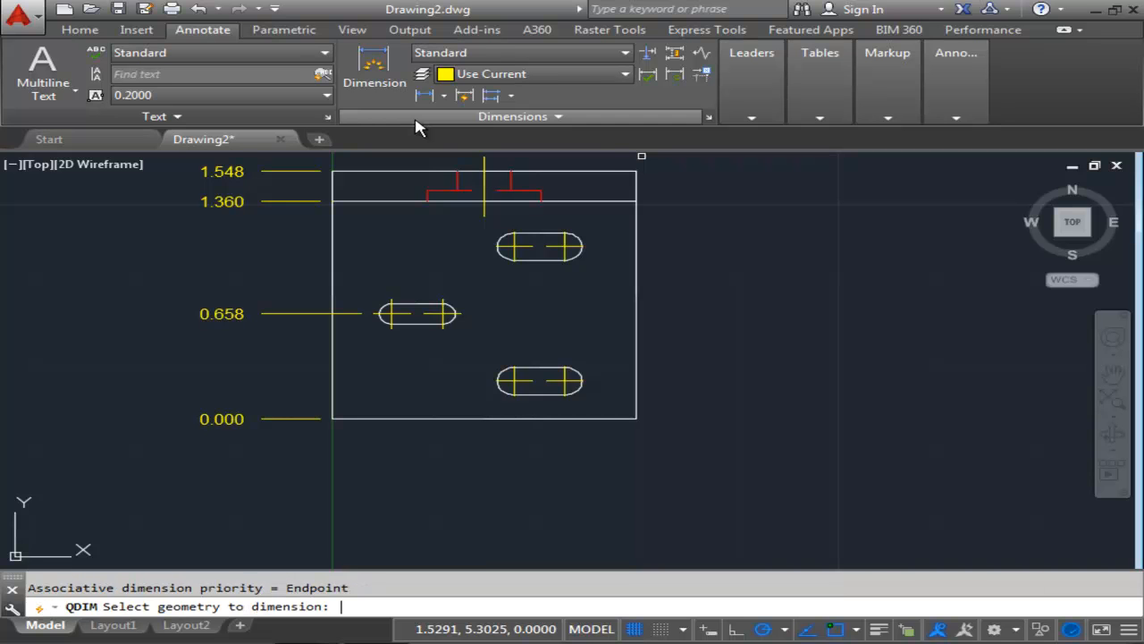
{"action": "left_click", "coordinate": [573, 387]}
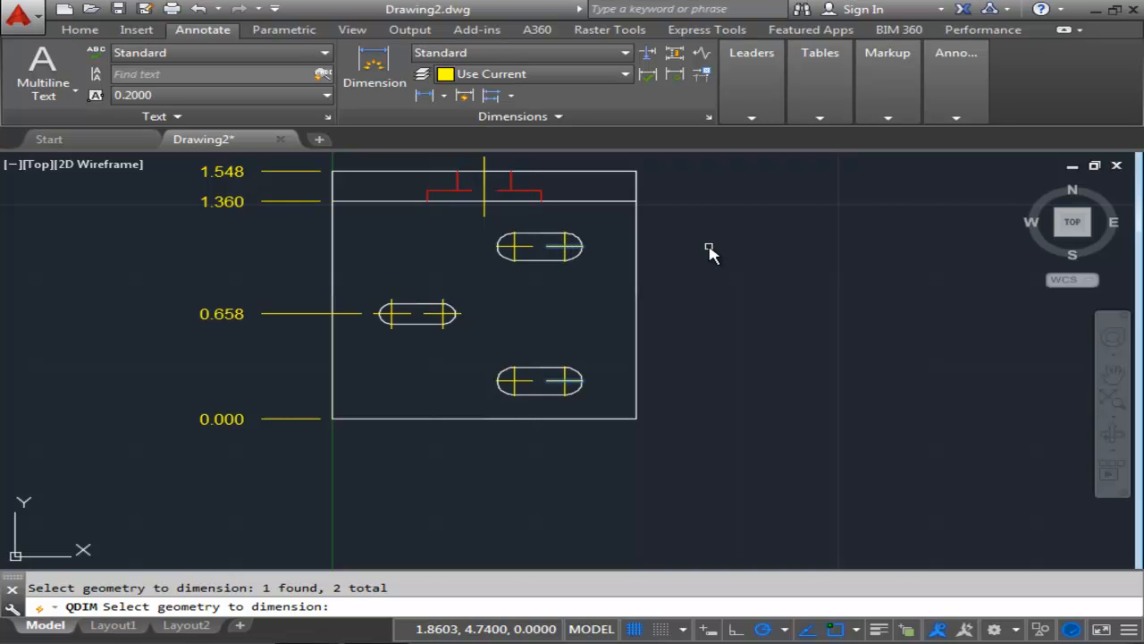
{"action": "key", "text": "Return"}
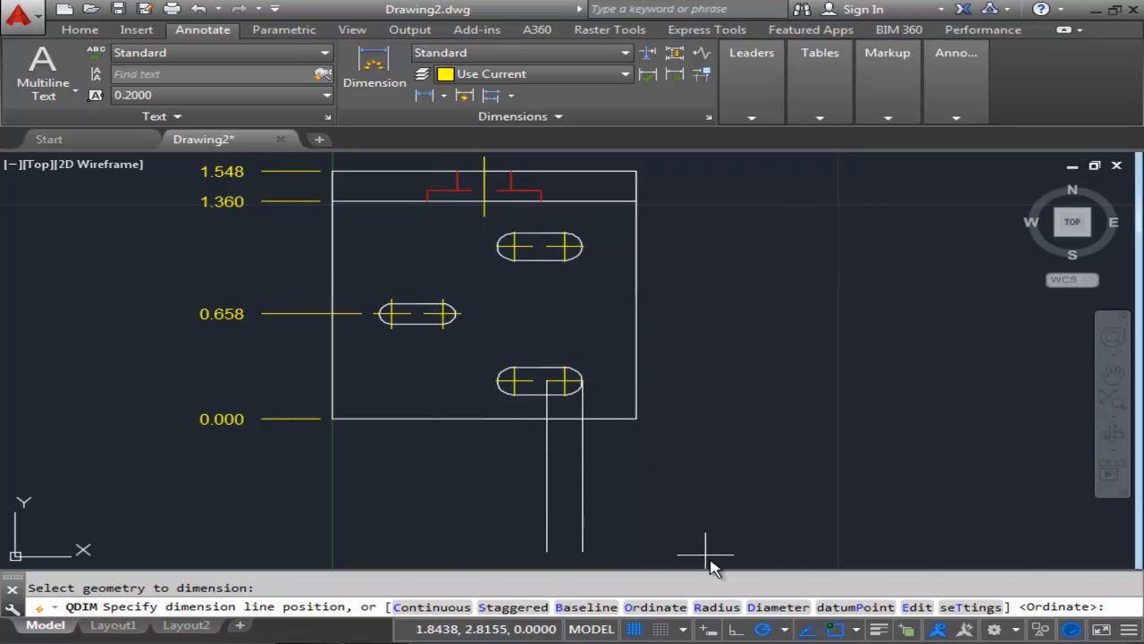
{"action": "left_click", "coordinate": [847, 611]}
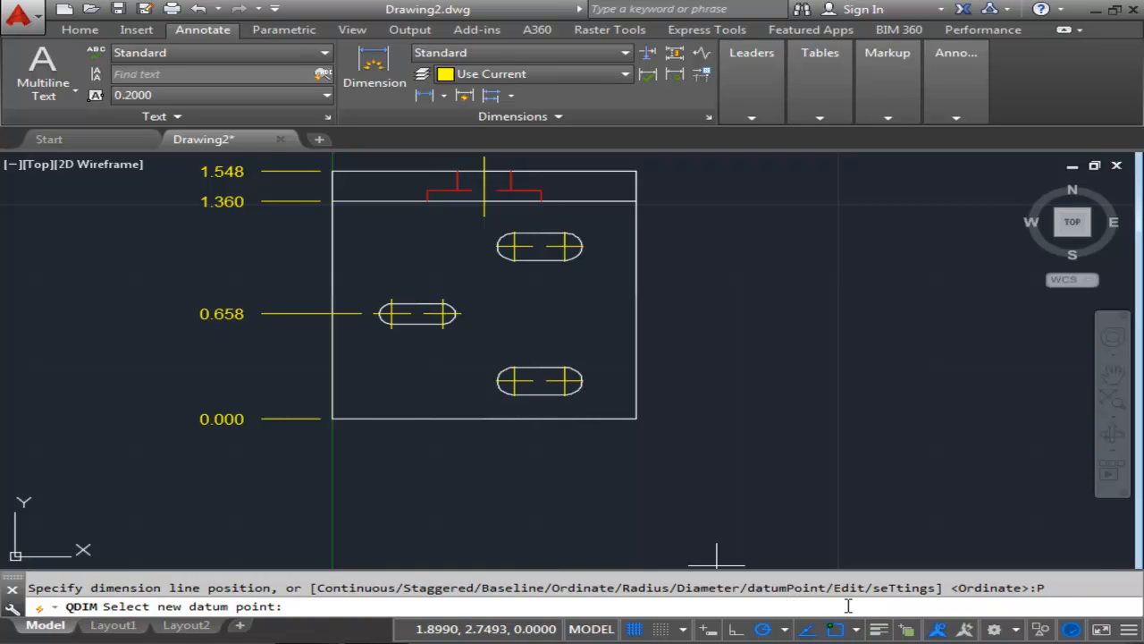
{"action": "left_click", "coordinate": [332, 419]}
{"action": "mouse_move", "coordinate": [682, 312]}
{"action": "middle_mouse_down"}
{"action": "mouse_move", "coordinate": [570, 286]}
{"action": "mouse_move", "coordinate": [493, 304]}
{"action": "mouse_move", "coordinate": [505, 245]}
{"action": "middle_mouse_up"}
{"action": "scroll", "coordinate": [570, 286], "scroll_direction": "down", "scroll_amount": 2}
{"action": "scroll", "coordinate": [493, 304], "scroll_direction": "down", "scroll_amount": 2}
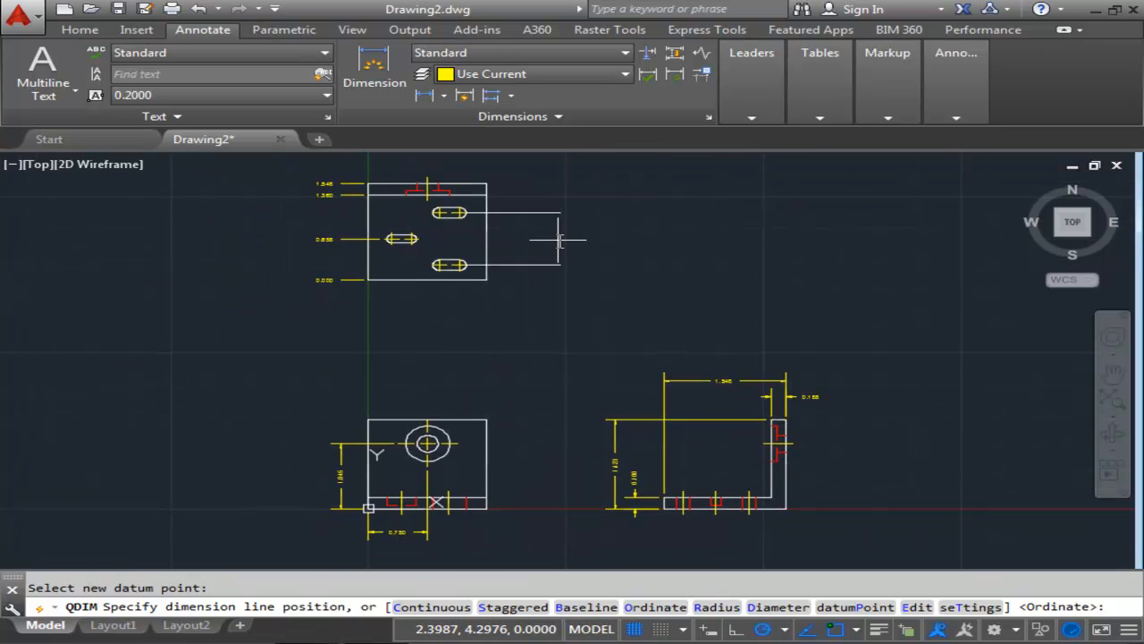
{"action": "middle_click_drag", "start_coordinate": [541, 238], "coordinate": [601, 285]}
{"action": "scroll", "coordinate": [601, 285], "scroll_direction": "up", "scroll_amount": 2}
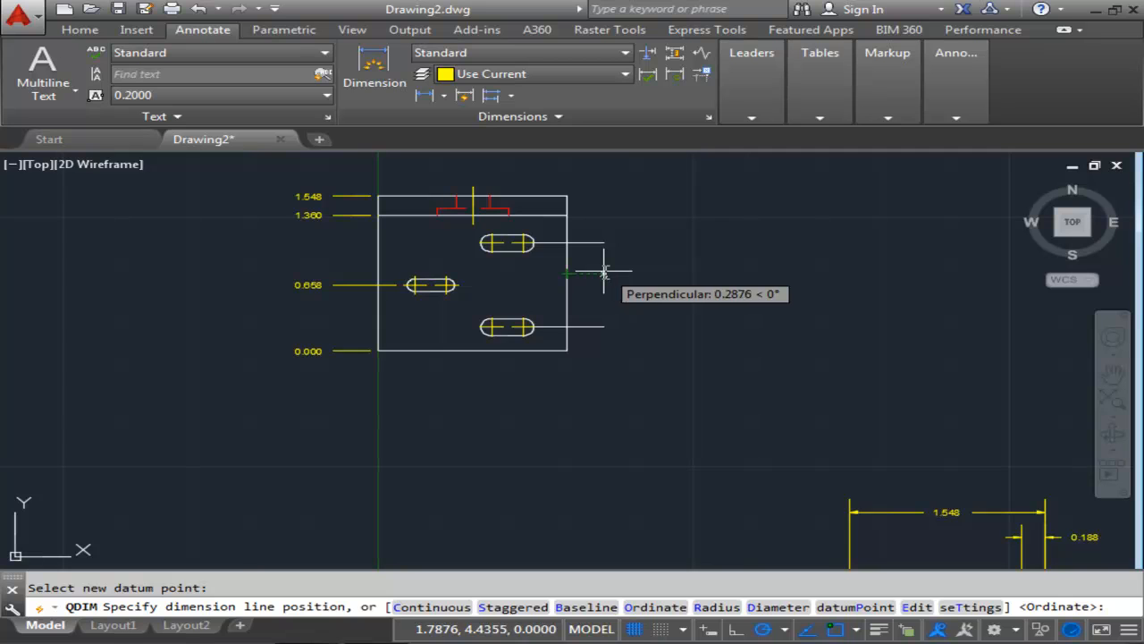
{"action": "scroll", "coordinate": [604, 271], "scroll_direction": "up", "scroll_amount": 2}
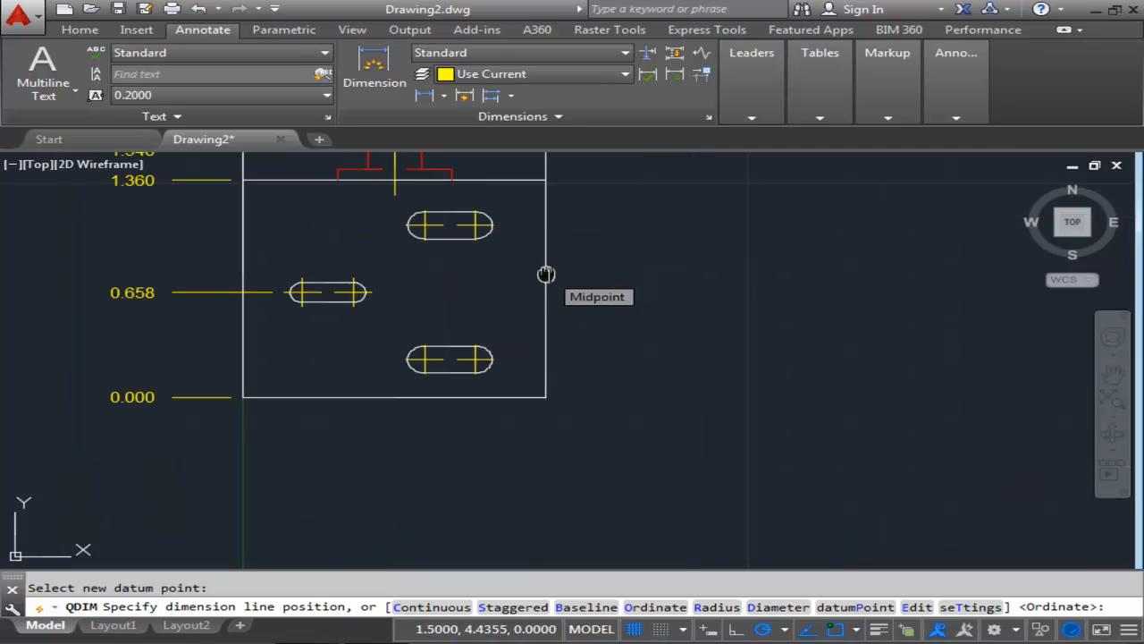
{"action": "middle_click_drag", "start_coordinate": [545, 271], "coordinate": [467, 373]}
{"action": "scroll", "coordinate": [468, 373], "scroll_direction": "up", "scroll_amount": 2}
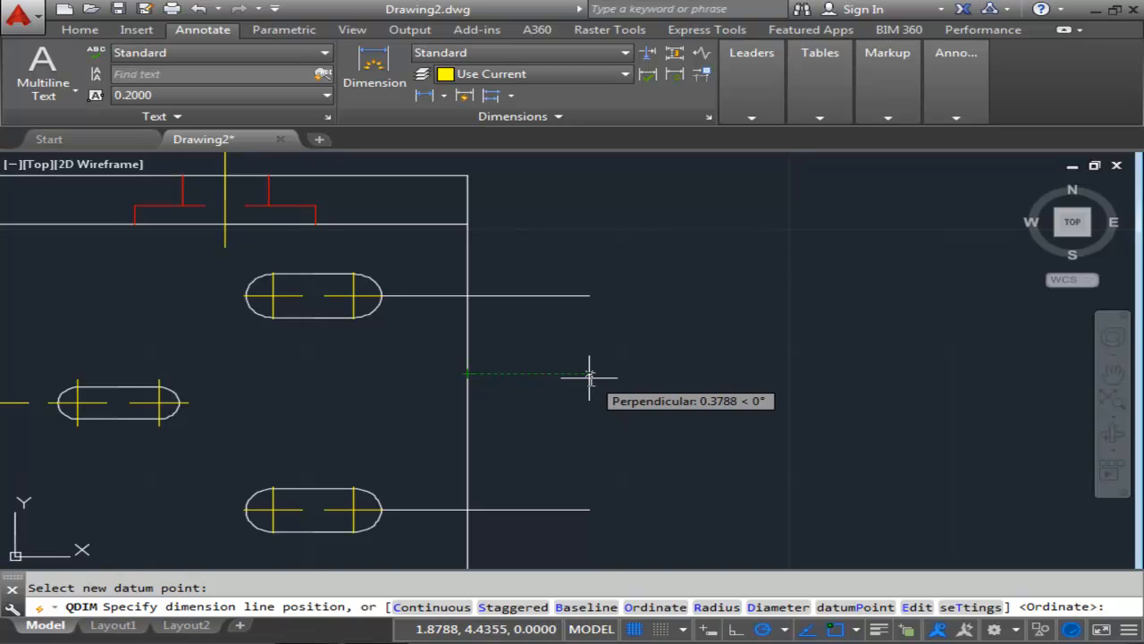
{"action": "scroll", "coordinate": [589, 377], "scroll_direction": "up", "scroll_amount": 2}
{"action": "middle_click_drag", "start_coordinate": [589, 378], "coordinate": [582, 325]}
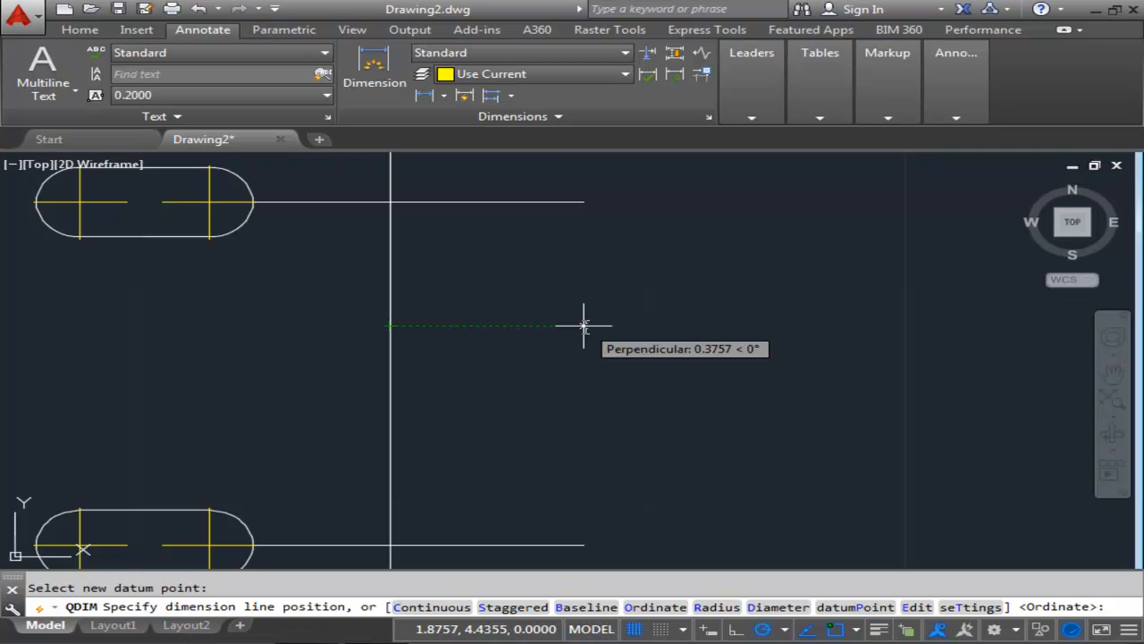
{"action": "left_click", "coordinate": [583, 326]}
Draw a leader from the lower-right slot's right arc center, rising at 30° with a 0.125 horizontal shoulder, using 15° polar tracking.
{"action": "scroll", "coordinate": [639, 322], "scroll_direction": "down", "scroll_amount": 4}
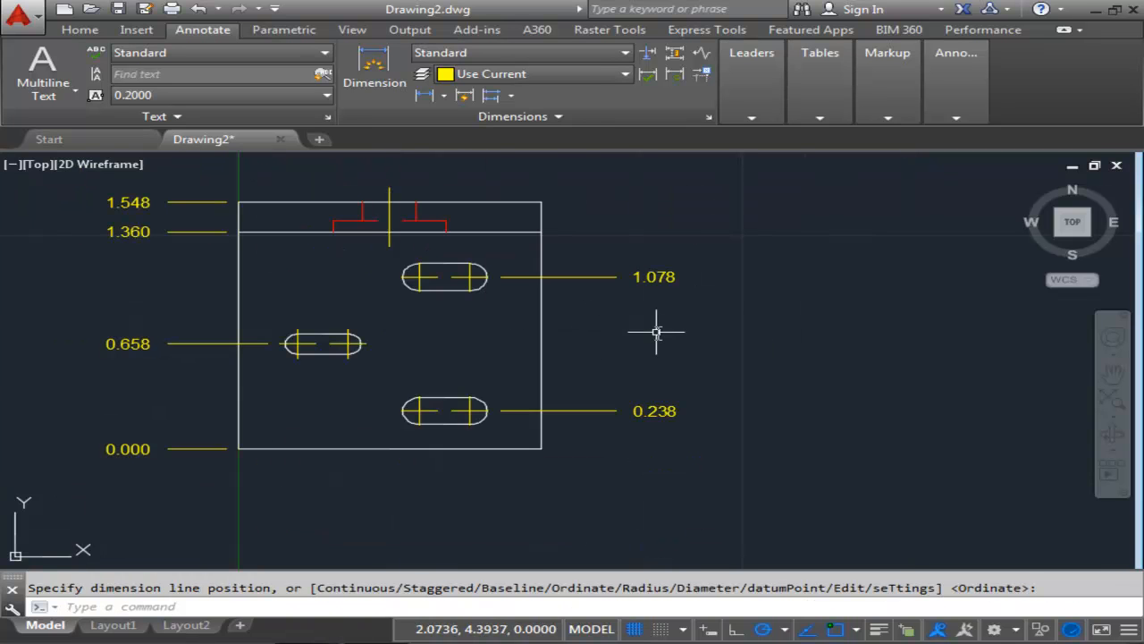
{"action": "scroll", "coordinate": [596, 347], "scroll_direction": "down", "scroll_amount": 2}
{"action": "middle_click_drag", "start_coordinate": [595, 348], "coordinate": [614, 377]}
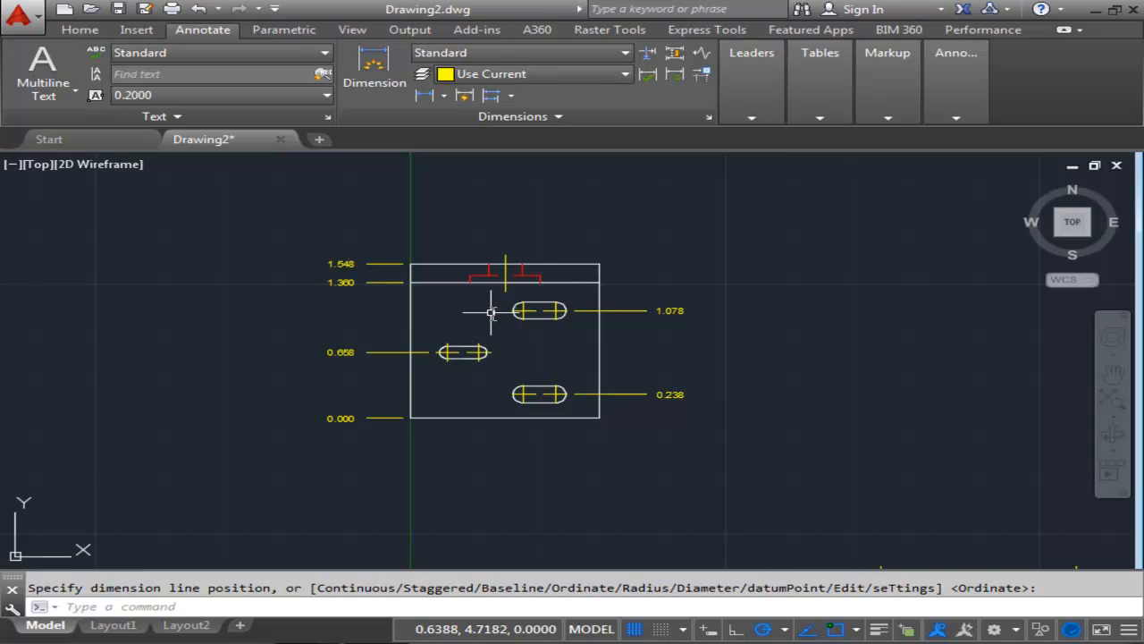
{"action": "mouse_move", "coordinate": [531, 331]}
{"action": "middle_mouse_down"}
{"action": "mouse_move", "coordinate": [528, 294]}
{"action": "mouse_move", "coordinate": [510, 276]}
{"action": "middle_mouse_up"}
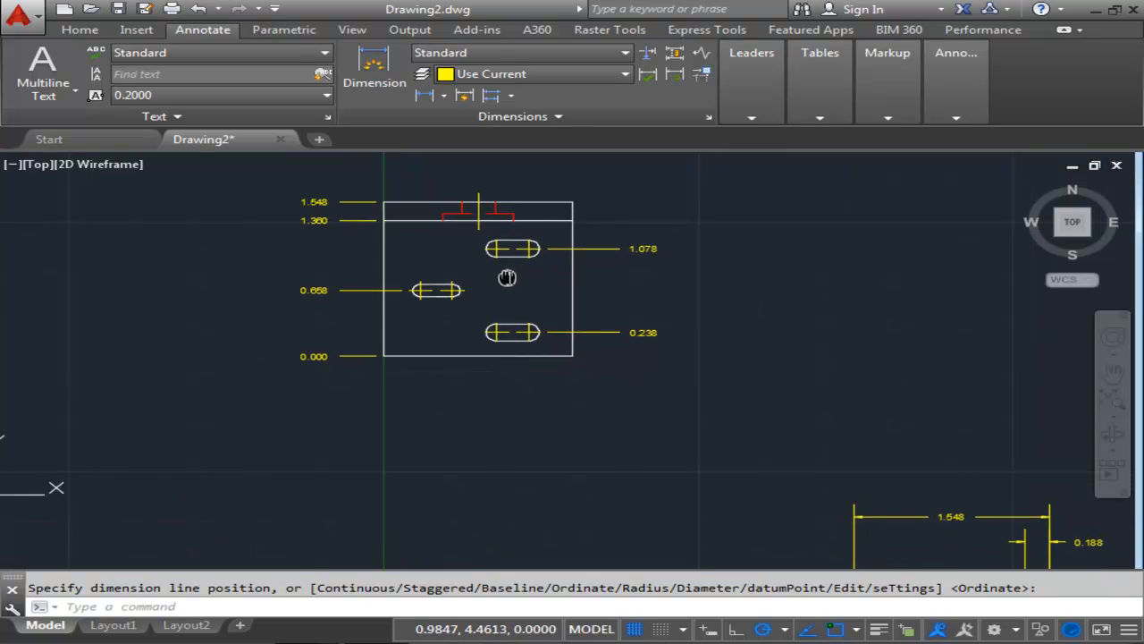
{"action": "mouse_move", "coordinate": [422, 299]}
{"action": "middle_mouse_down"}
{"action": "mouse_move", "coordinate": [490, 333]}
{"action": "mouse_move", "coordinate": [478, 374]}
{"action": "middle_mouse_up"}
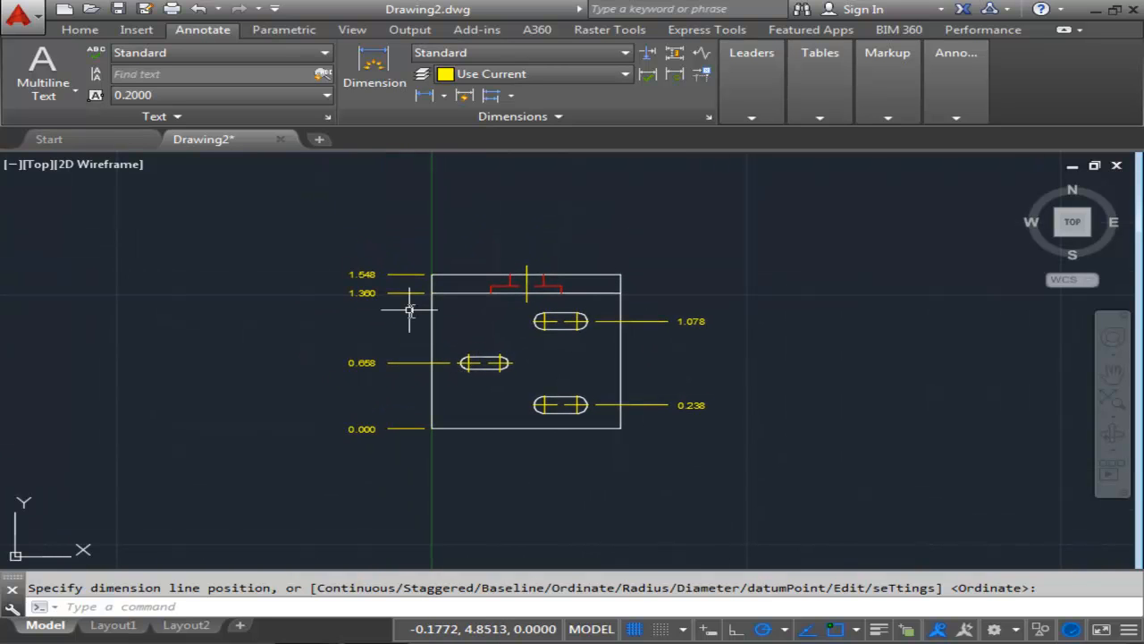
{"action": "type", "text": "lead"}
{"action": "key", "text": "Return"}
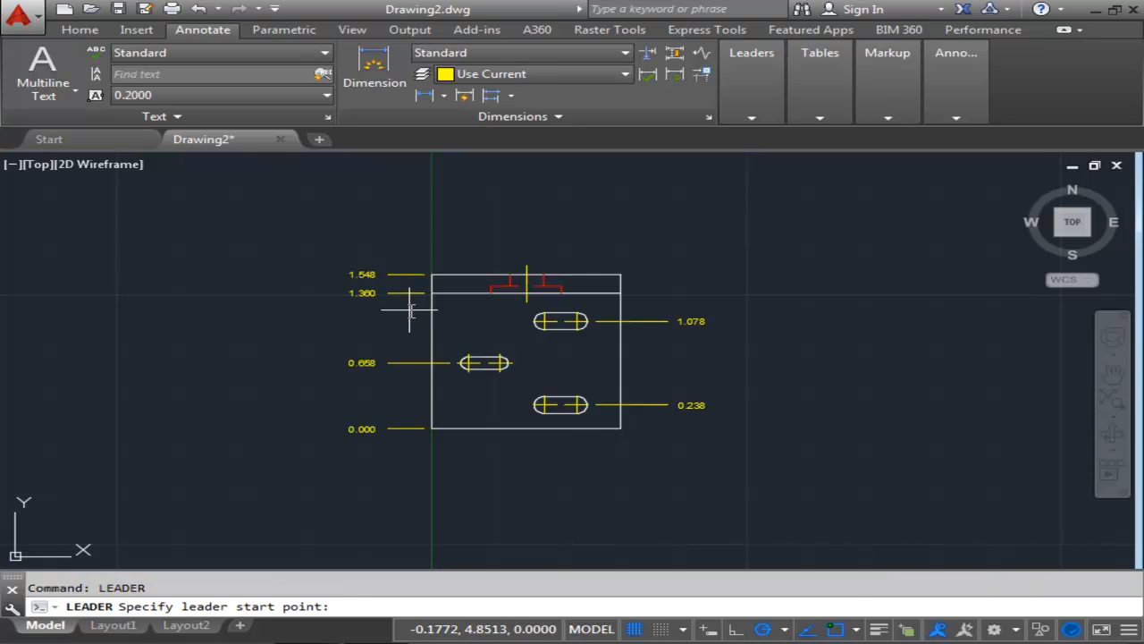
{"action": "scroll", "coordinate": [605, 416], "scroll_direction": "up", "scroll_amount": 3}
{"action": "middle_click_drag", "start_coordinate": [581, 428], "coordinate": [576, 429]}
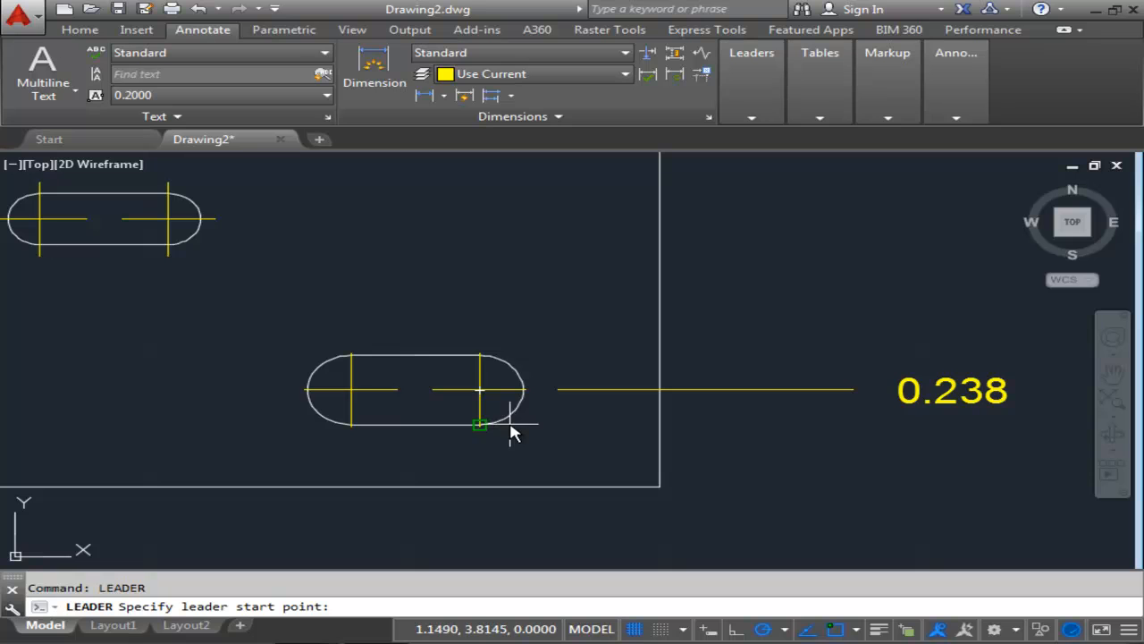
{"action": "scroll", "coordinate": [485, 399], "scroll_direction": "up", "scroll_amount": 3}
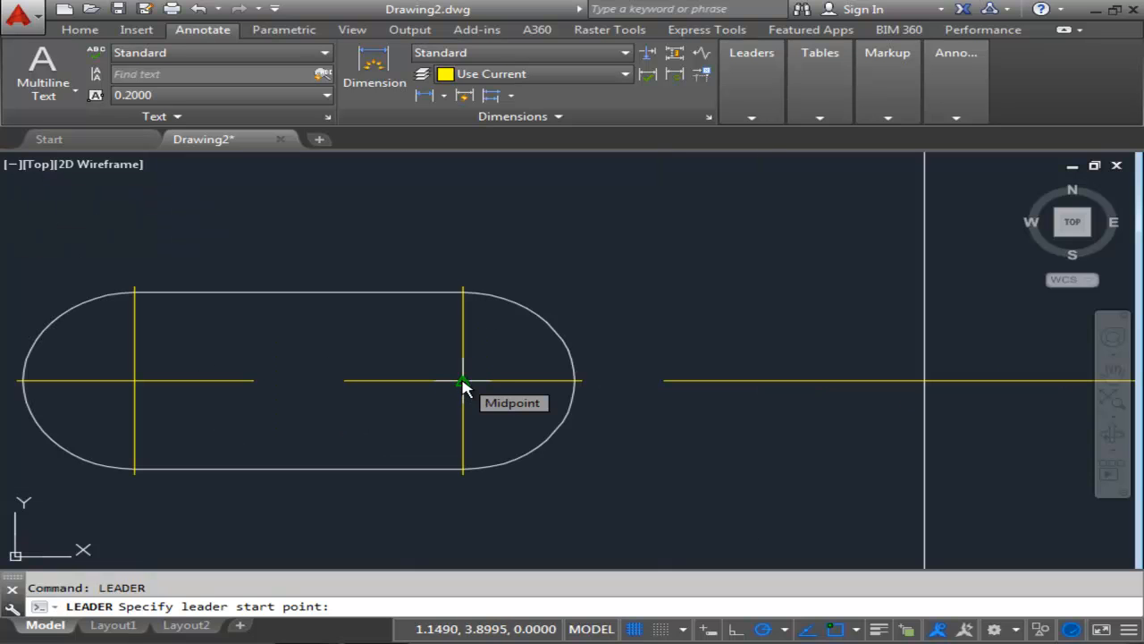
{"action": "left_click", "coordinate": [462, 382]}
{"action": "scroll", "coordinate": [634, 263], "scroll_direction": "down", "scroll_amount": 2}
{"action": "middle_click_drag", "start_coordinate": [634, 263], "coordinate": [513, 337]}
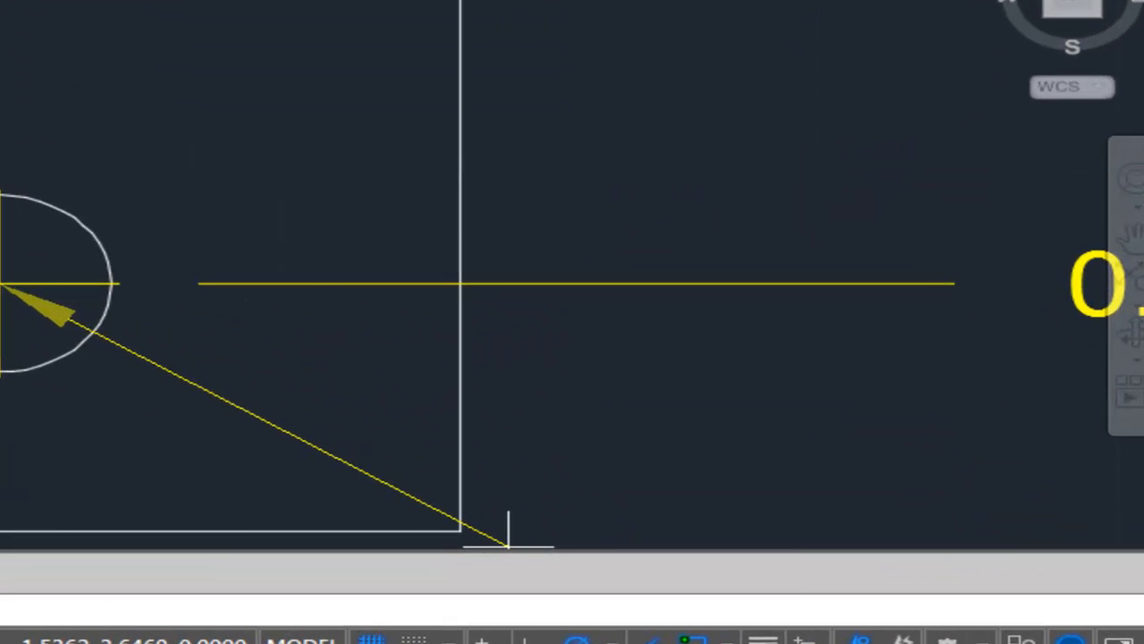
{"action": "left_click", "coordinate": [785, 630]}
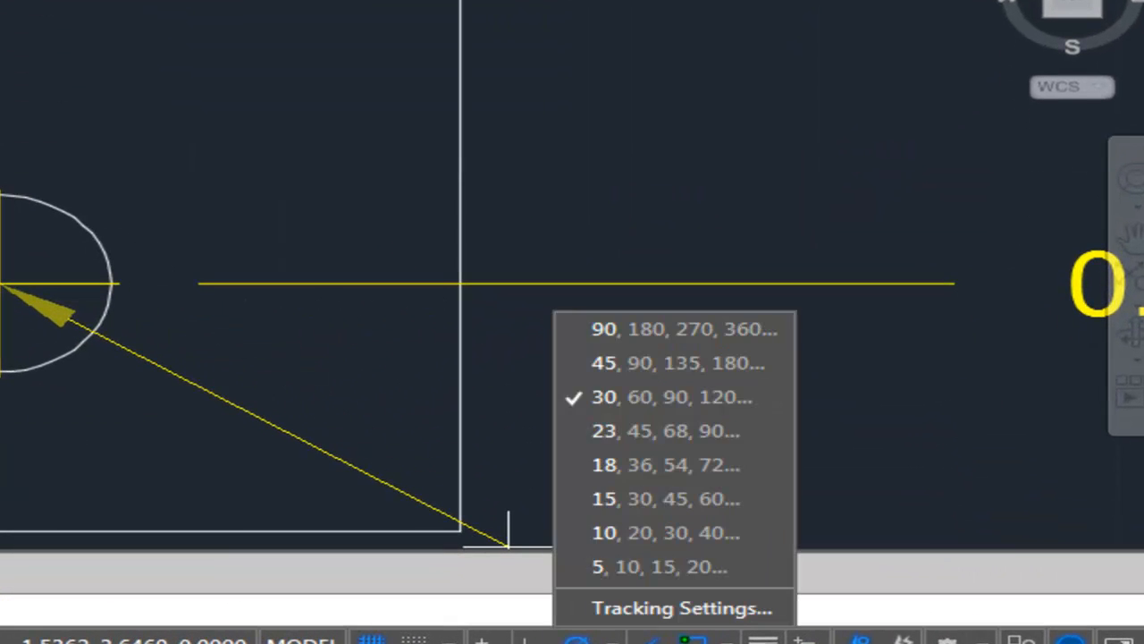
{"action": "left_click", "coordinate": [660, 500]}
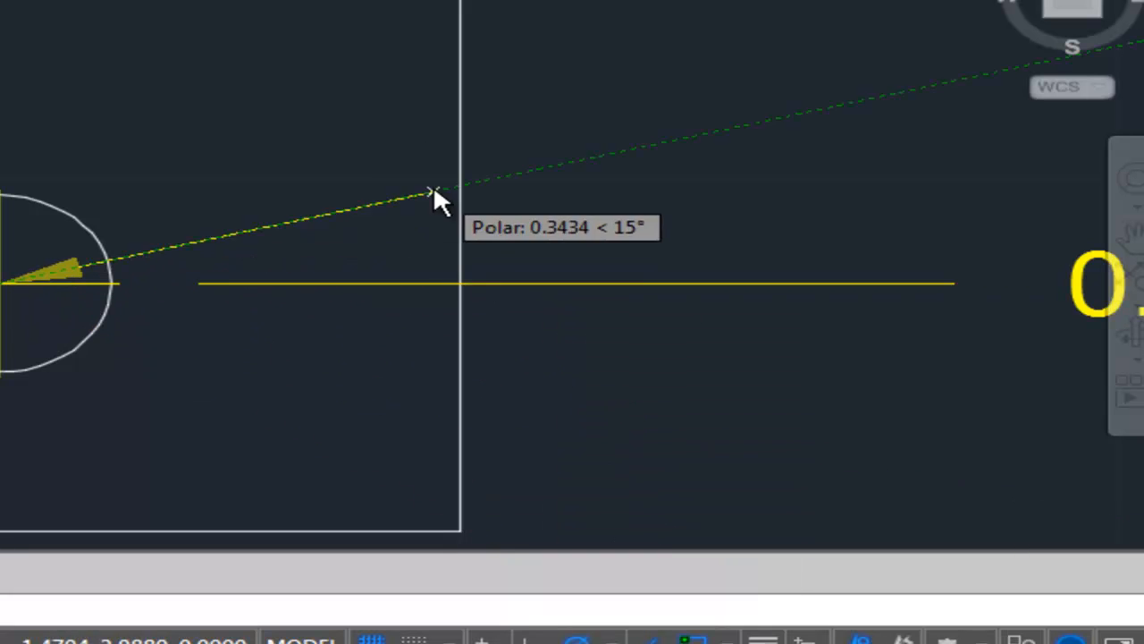
{"action": "middle_click_drag", "start_coordinate": [401, 87], "coordinate": [258, 216]}
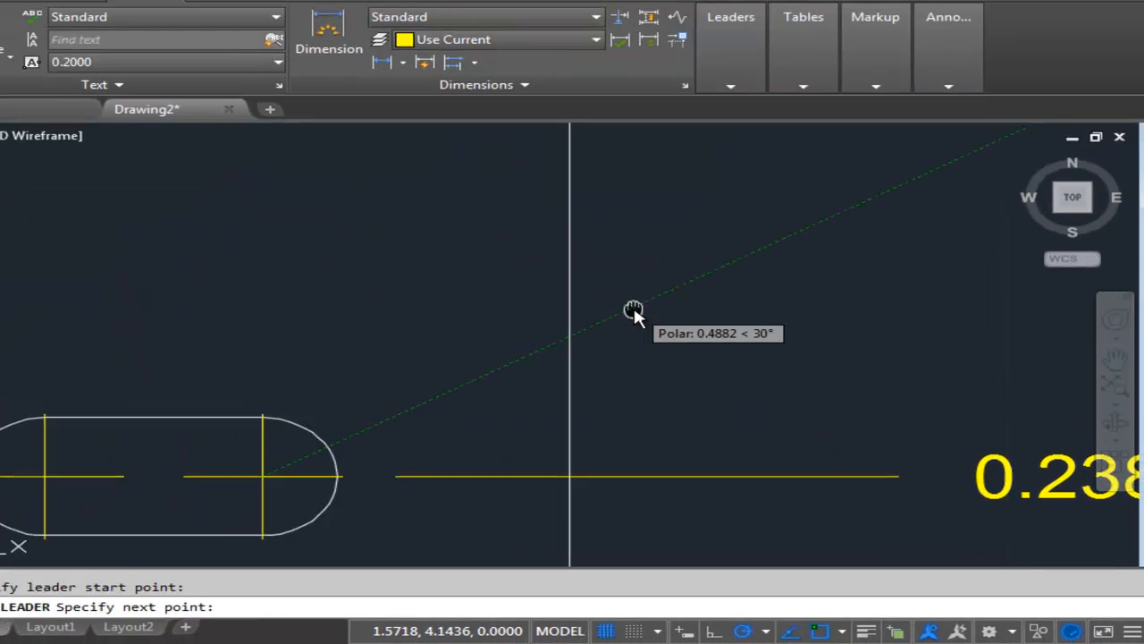
{"action": "scroll", "coordinate": [625, 371], "scroll_direction": "down", "scroll_amount": 2}
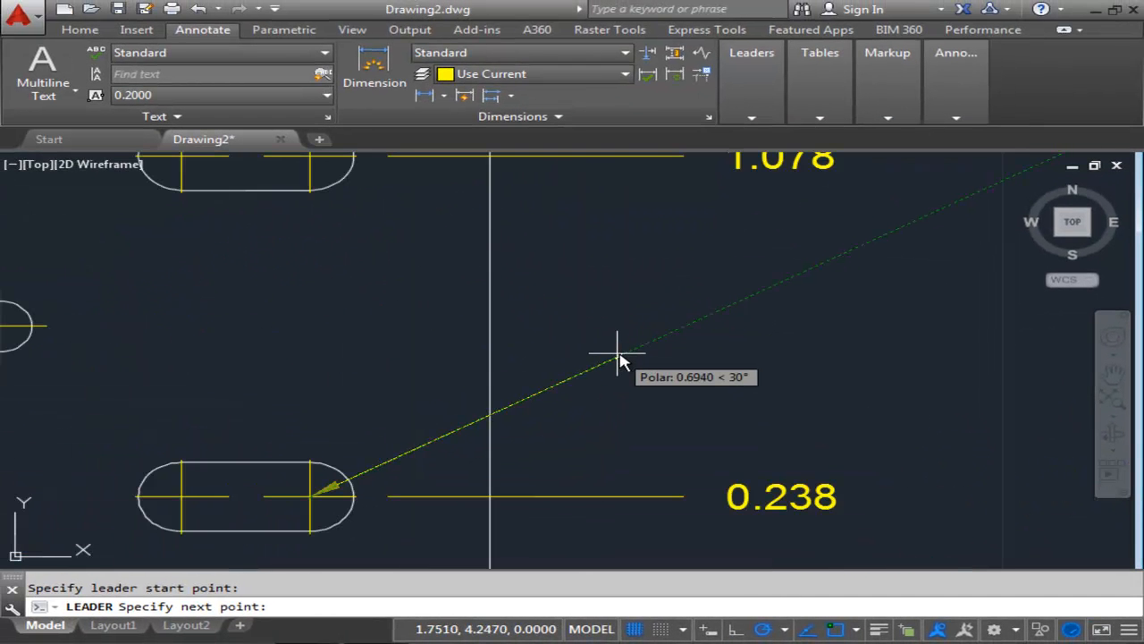
{"action": "left_click", "coordinate": [682, 327]}
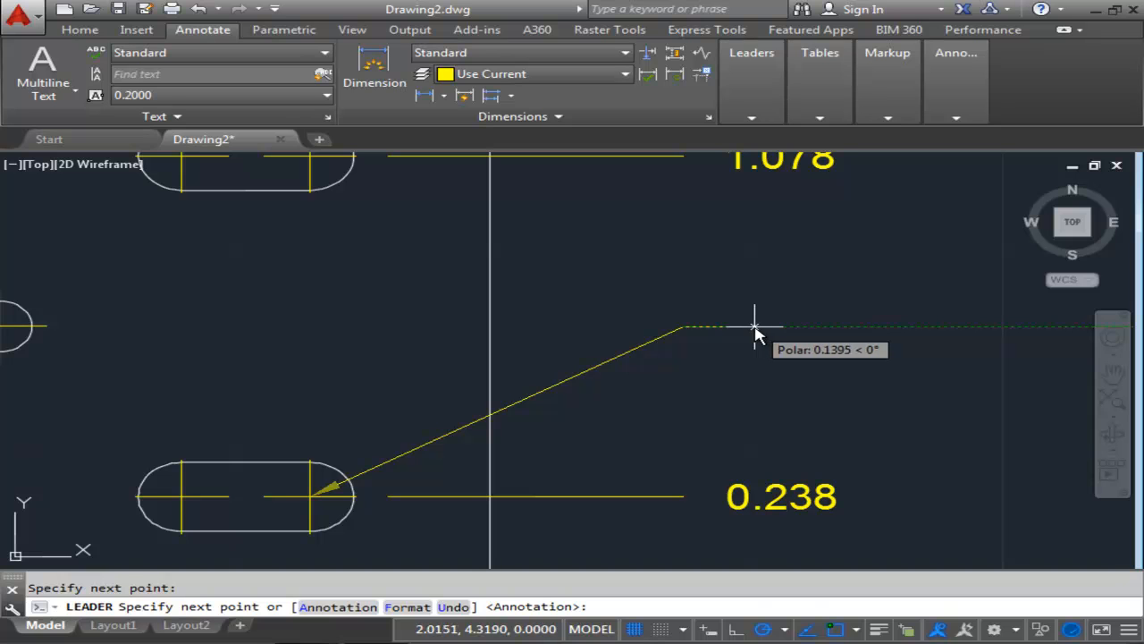
{"action": "type", "text": ".125"}
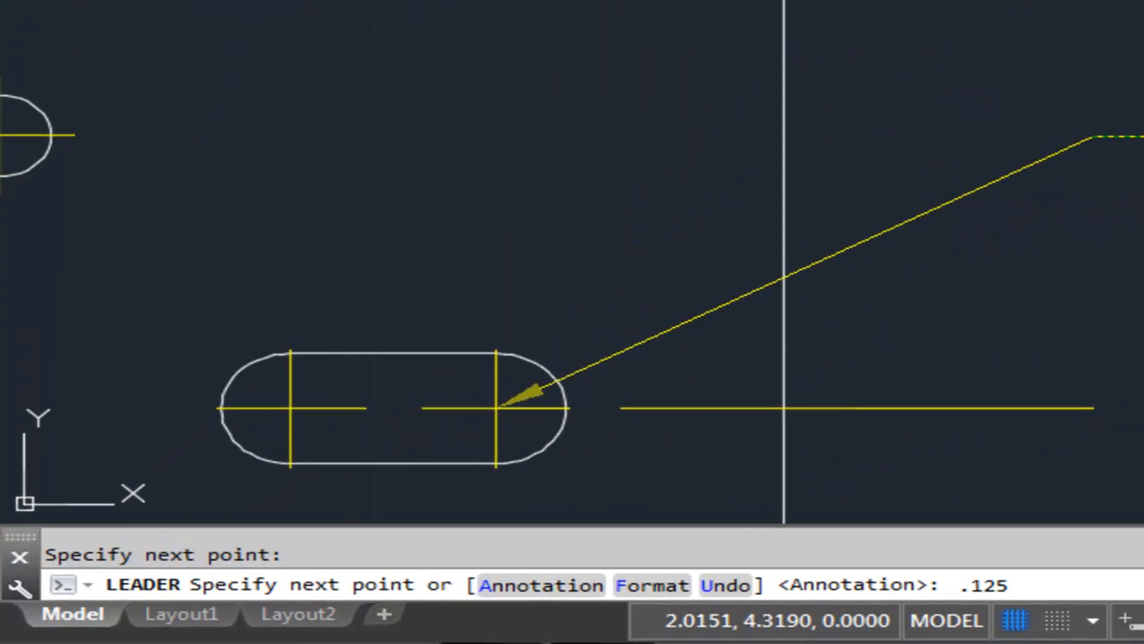
{"action": "key", "text": "Return"}
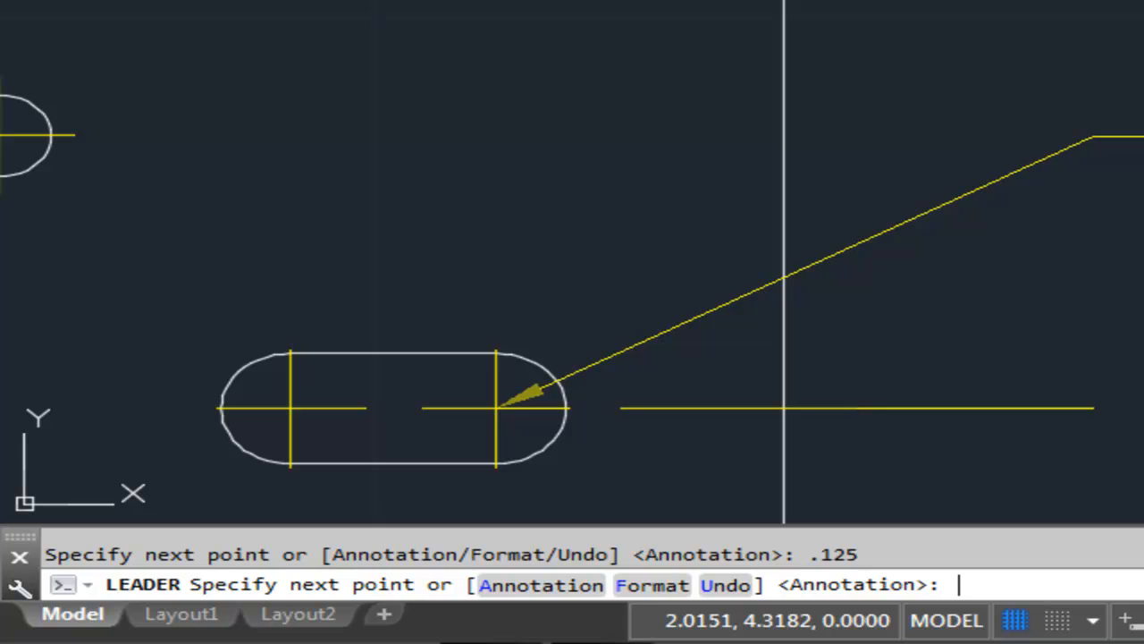
Enter the leader annotation as three lines: R.085, THRU SLOT, 2 PLACES.
{"action": "key", "text": "Return"}
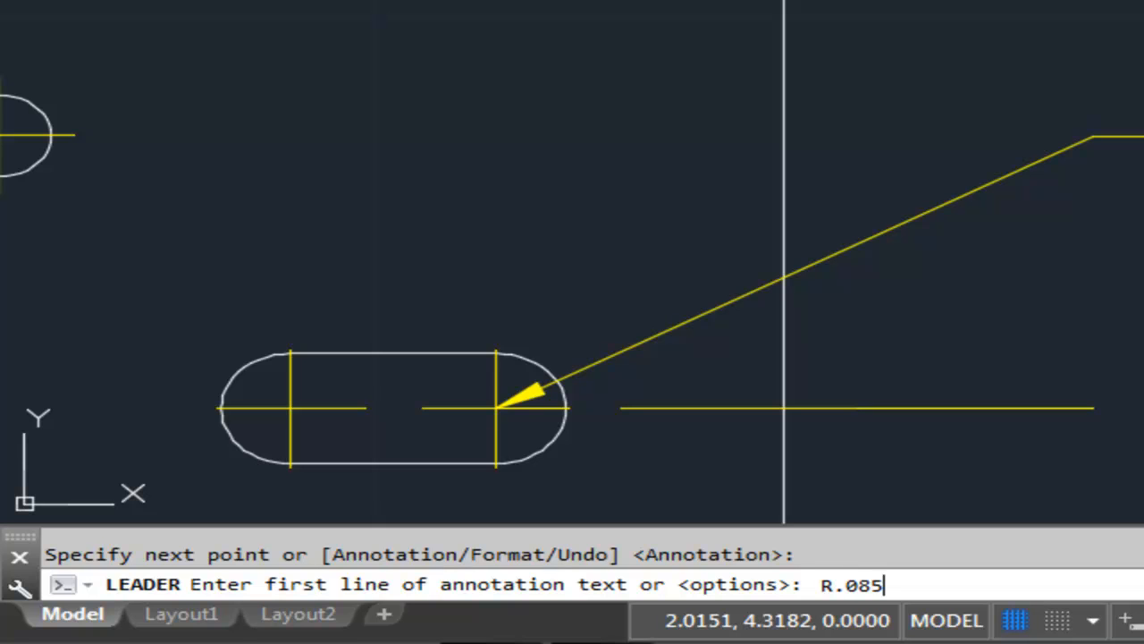
{"action": "key", "text": "Return"}
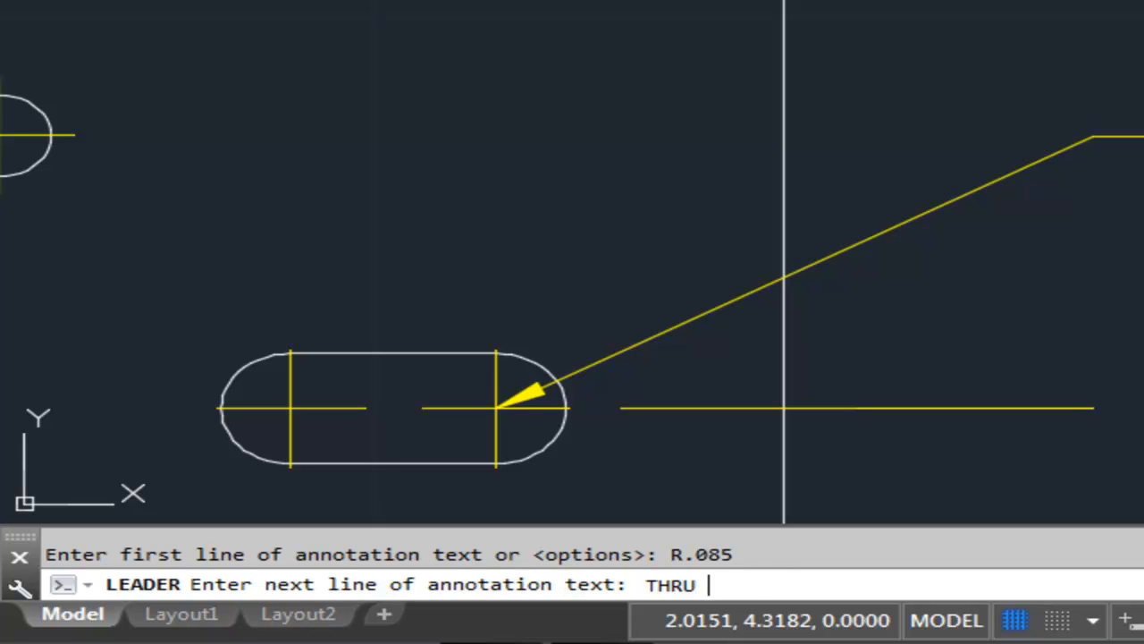
{"action": "key", "text": "Return"}
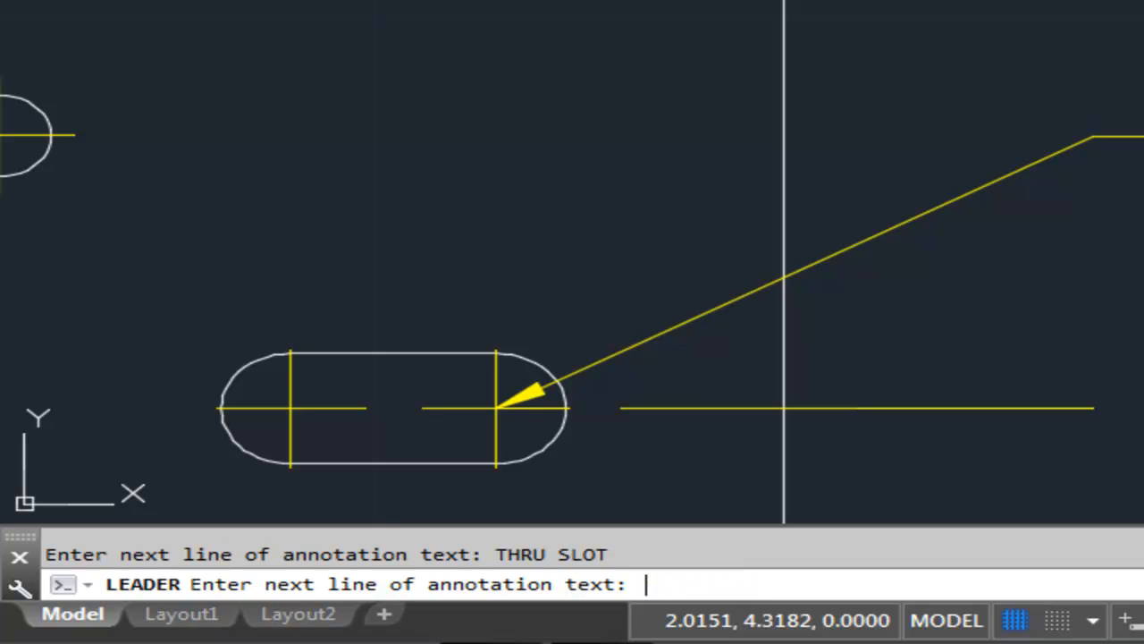
{"action": "type", "text": "2 PLACES"}
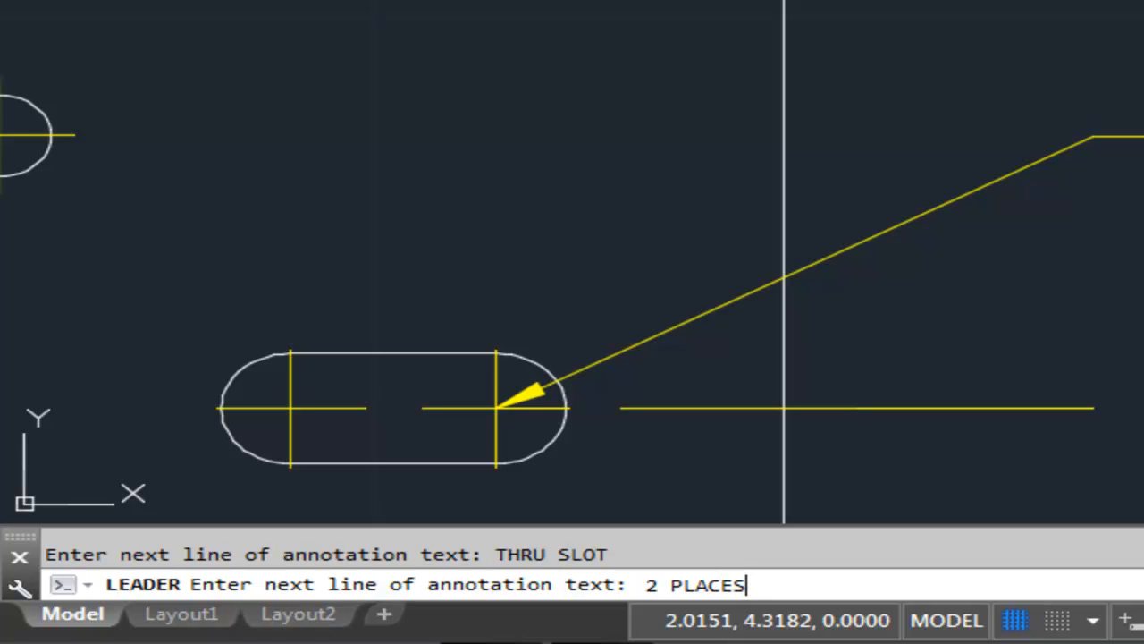
{"action": "key", "text": "Return"}
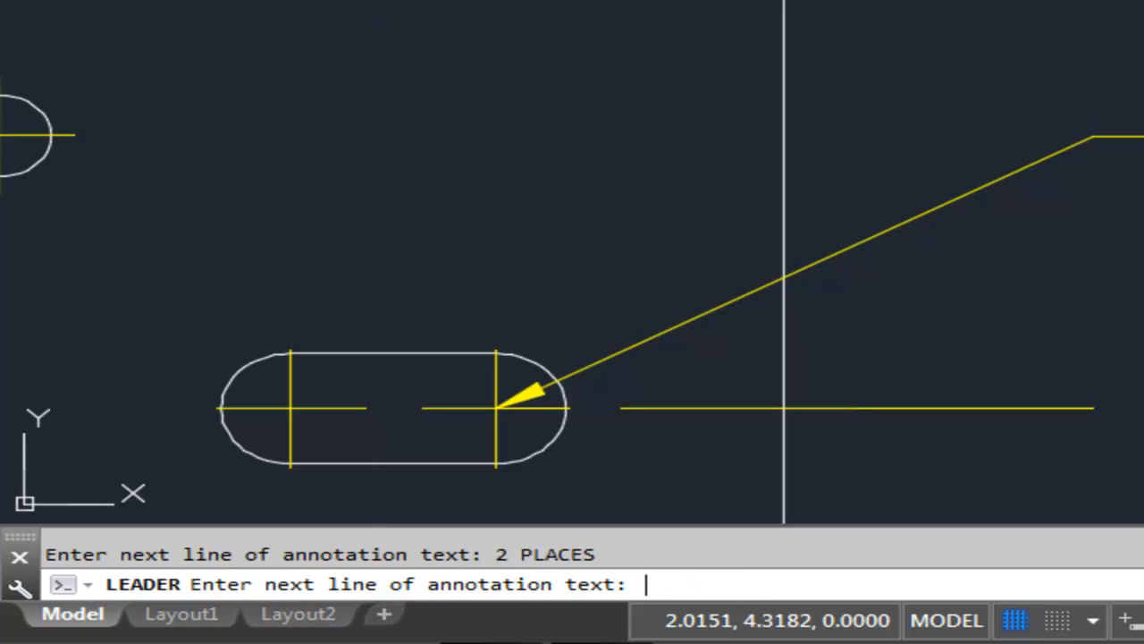
{"action": "key", "text": "Return"}
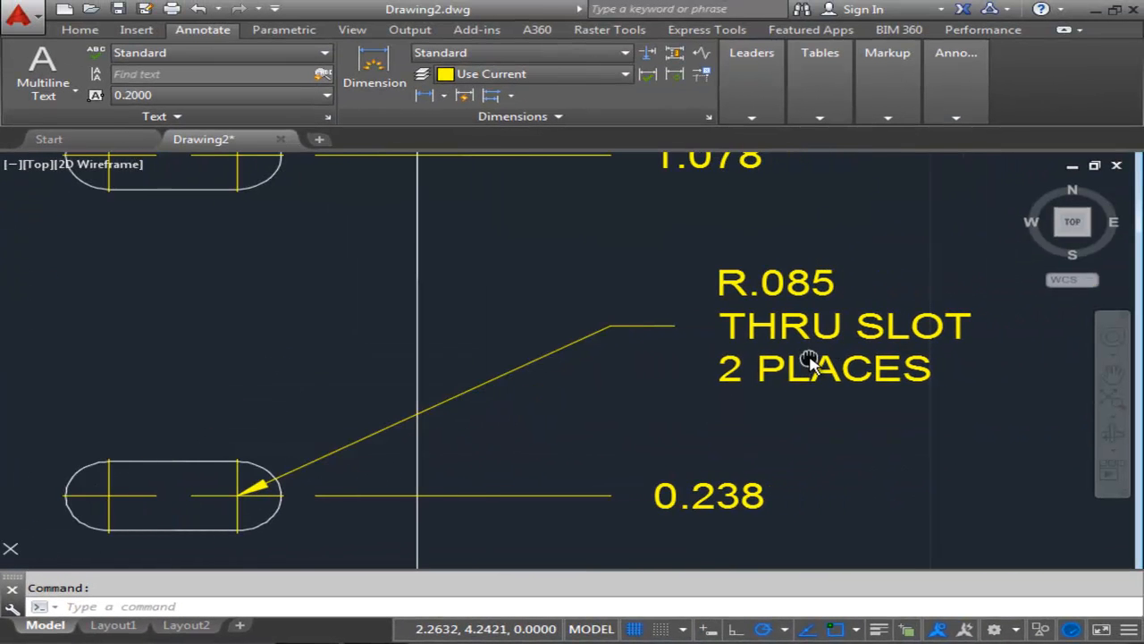
Open the leader's annotation text in the text editor and close it again.
{"action": "scroll", "coordinate": [703, 384], "scroll_direction": "down", "scroll_amount": 3}
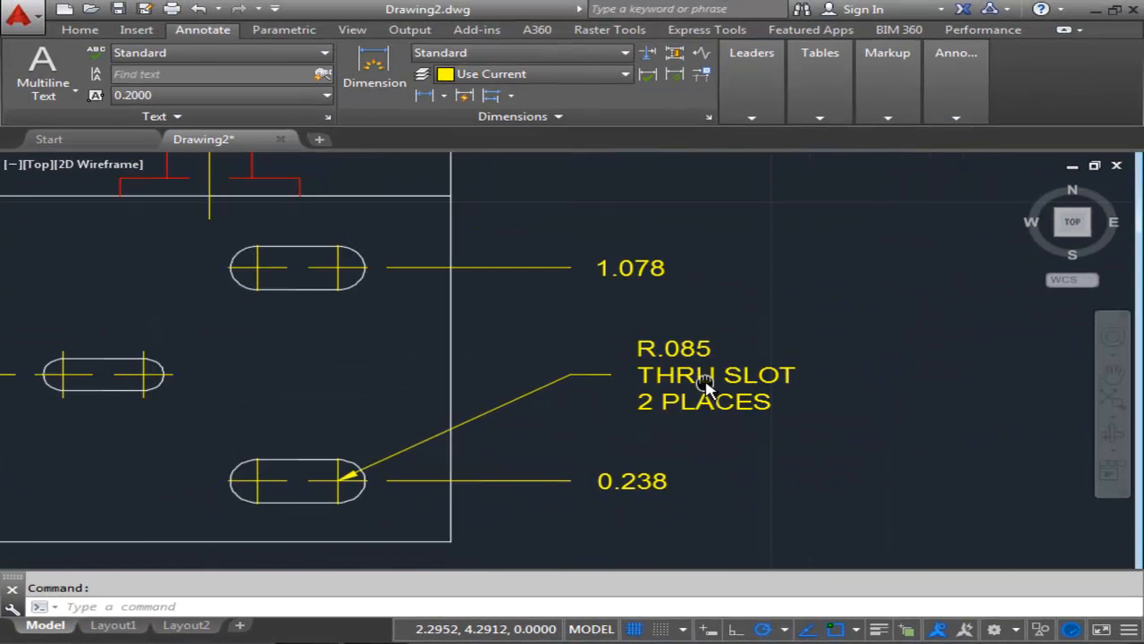
{"action": "scroll", "coordinate": [688, 380], "scroll_direction": "up", "scroll_amount": 3}
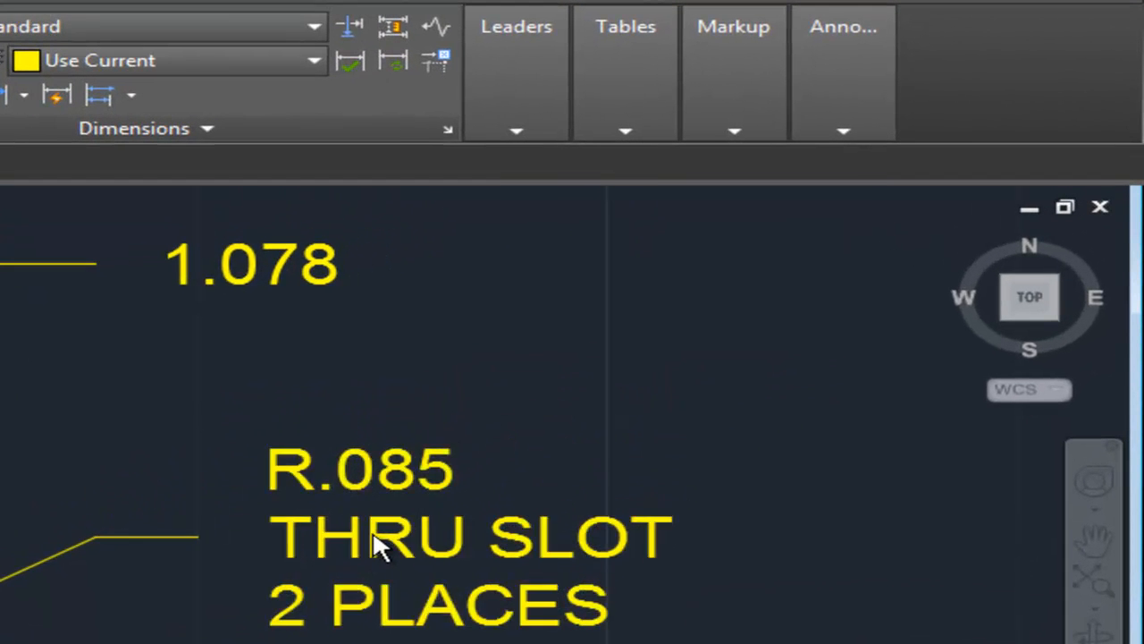
{"action": "double_click", "coordinate": [376, 545]}
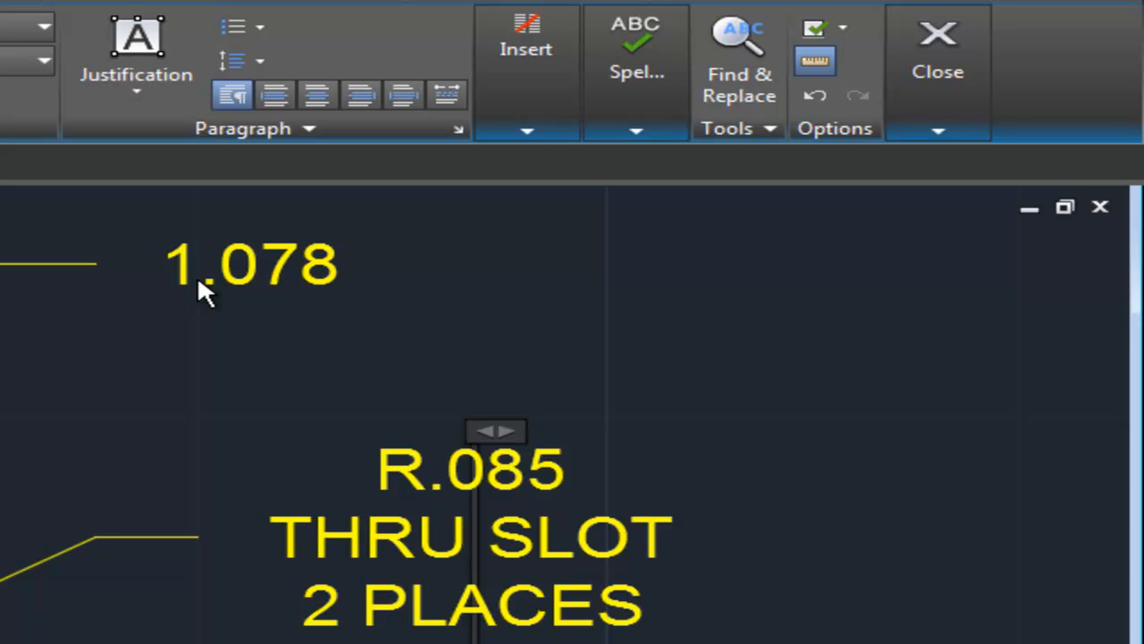
{"action": "left_click", "coordinate": [952, 70]}
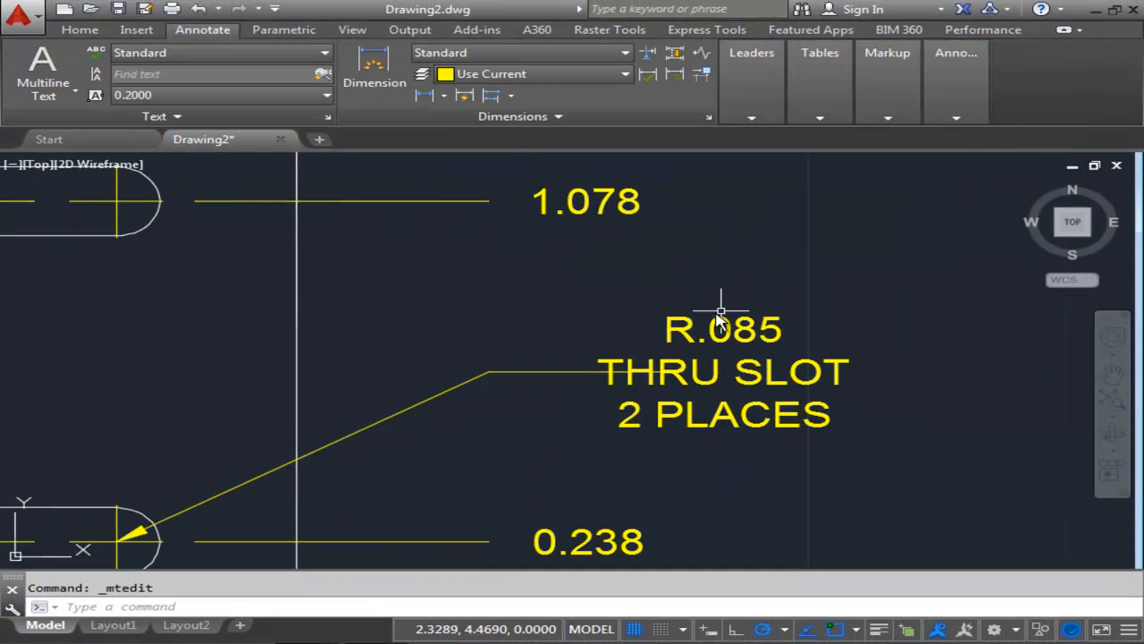
Stretch the end grip of the leader's horizontal shoulder so it ends just before the annotation text.
{"action": "scroll", "coordinate": [625, 380], "scroll_direction": "up", "scroll_amount": 3}
{"action": "left_click", "coordinate": [574, 372]}
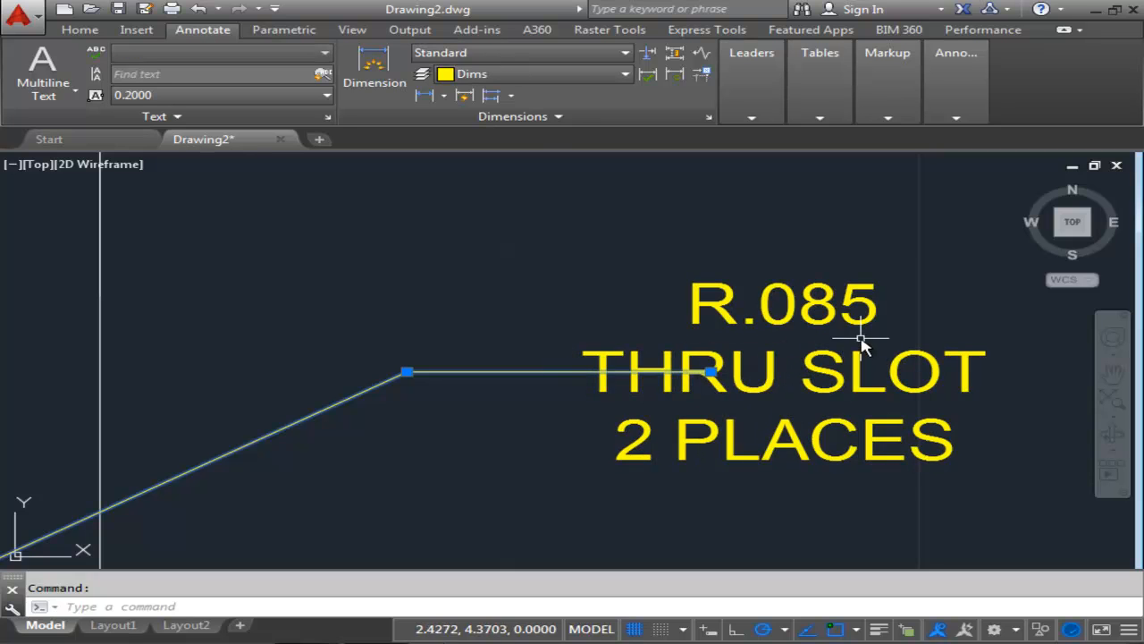
{"action": "left_click", "coordinate": [710, 371]}
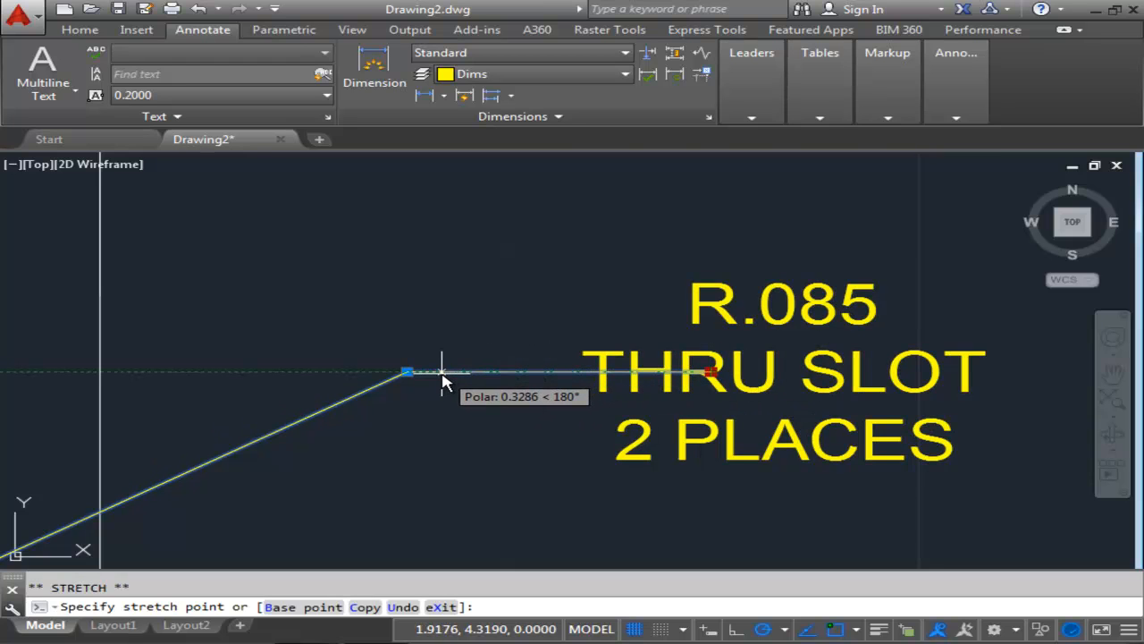
{"action": "left_click", "coordinate": [483, 371]}
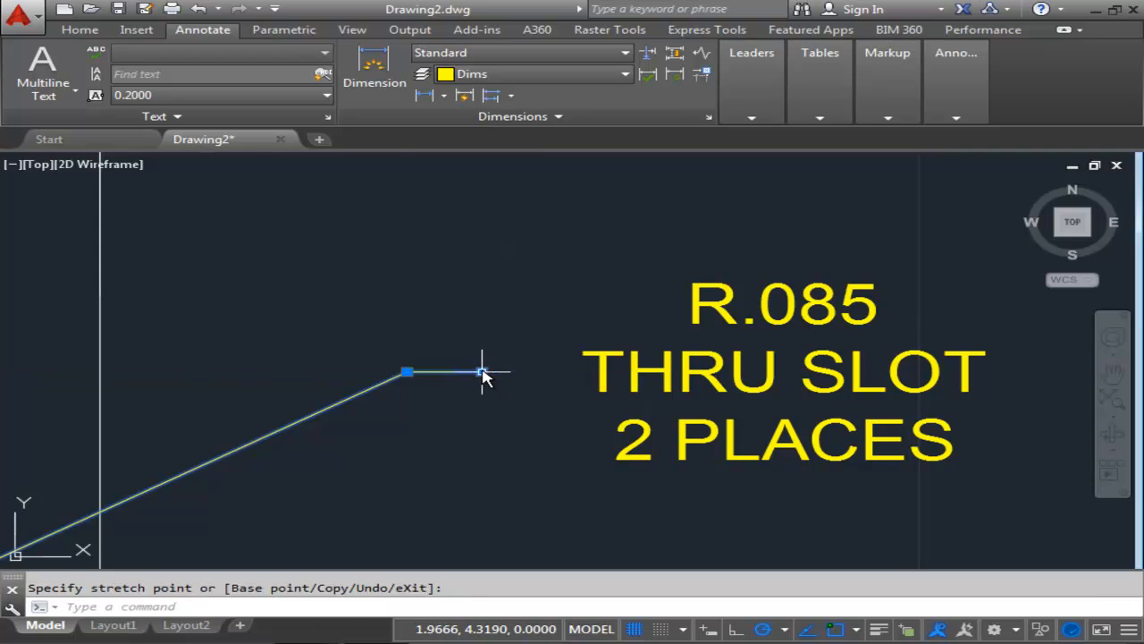
{"action": "key", "text": "Escape"}
{"action": "scroll", "coordinate": [508, 313], "scroll_direction": "down", "scroll_amount": 2}
{"action": "left_click", "coordinate": [503, 345]}
{"action": "left_click", "coordinate": [487, 362]}
{"action": "left_click", "coordinate": [495, 349]}
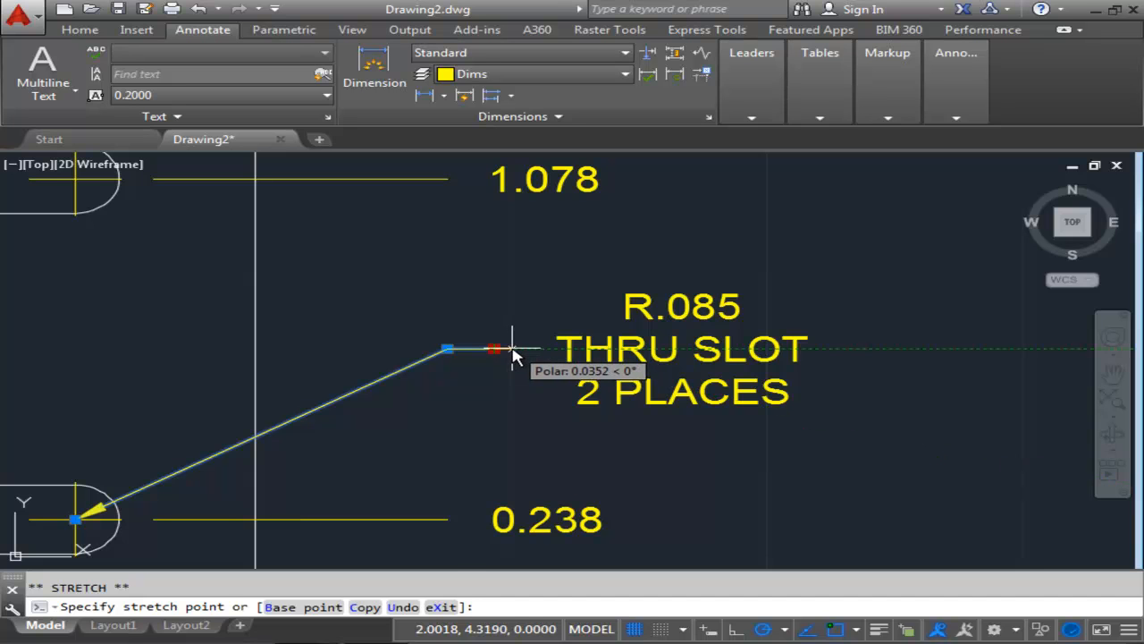
{"action": "left_click", "coordinate": [517, 349]}
{"action": "key", "text": "Escape"}
Move the leader and its annotation so the arrowhead touches the lower-right slot's right arc.
{"action": "scroll", "coordinate": [539, 301], "scroll_direction": "down", "scroll_amount": 3}
{"action": "scroll", "coordinate": [528, 346], "scroll_direction": "up", "scroll_amount": 2}
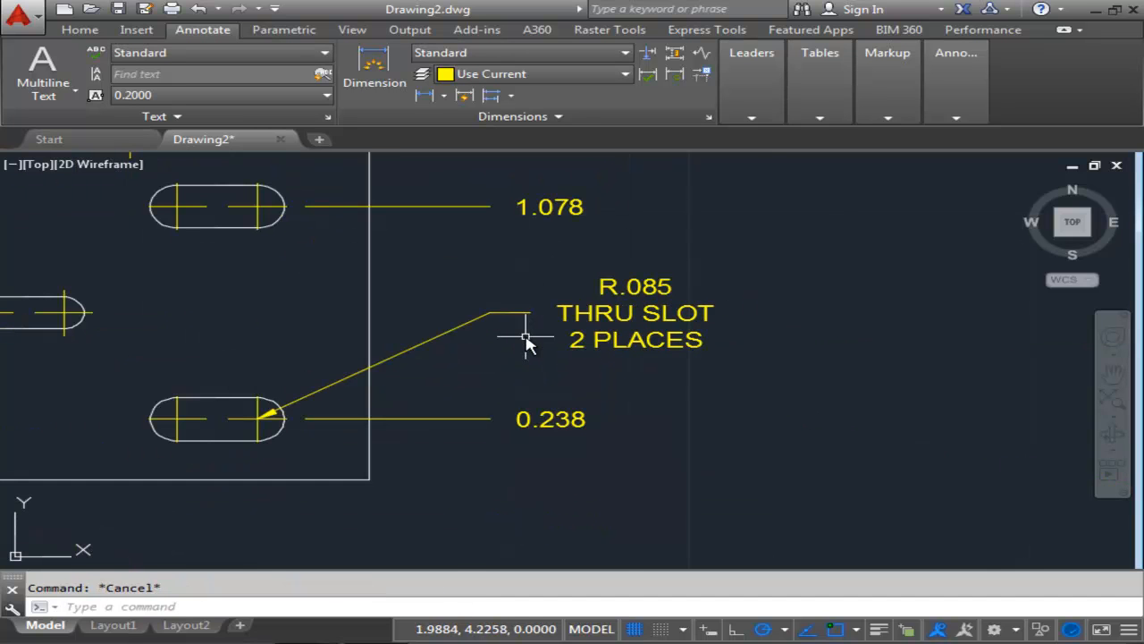
{"action": "middle_click_drag", "start_coordinate": [525, 342], "coordinate": [778, 337]}
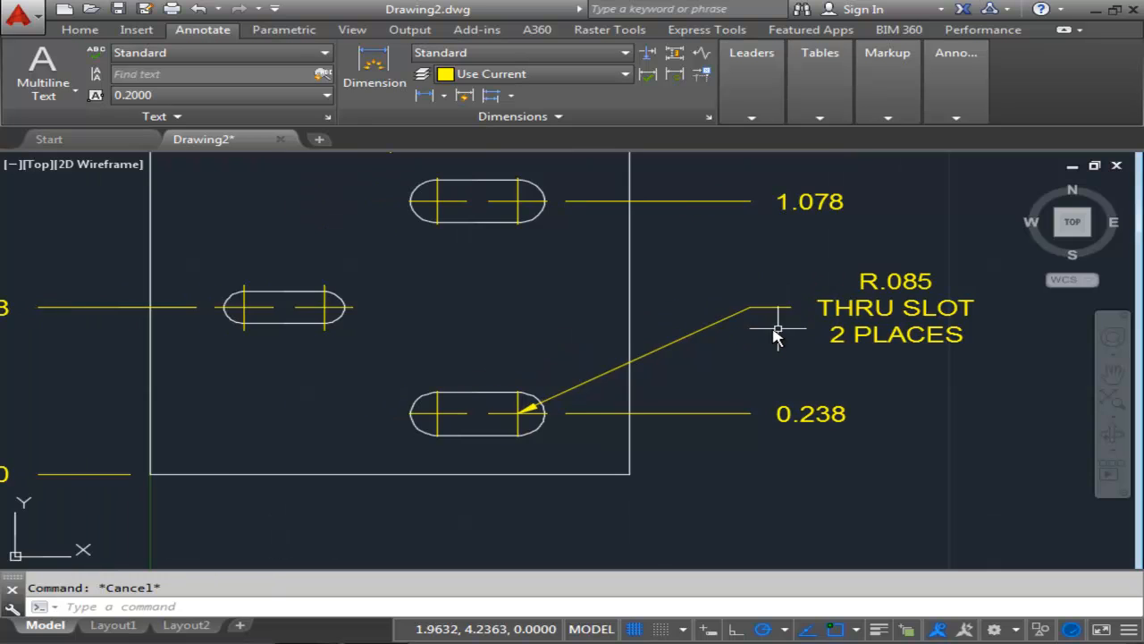
{"action": "middle_click_drag", "start_coordinate": [474, 348], "coordinate": [670, 336]}
{"action": "scroll", "coordinate": [670, 336], "scroll_direction": "down", "scroll_amount": 2}
{"action": "scroll", "coordinate": [698, 356], "scroll_direction": "up", "scroll_amount": 2}
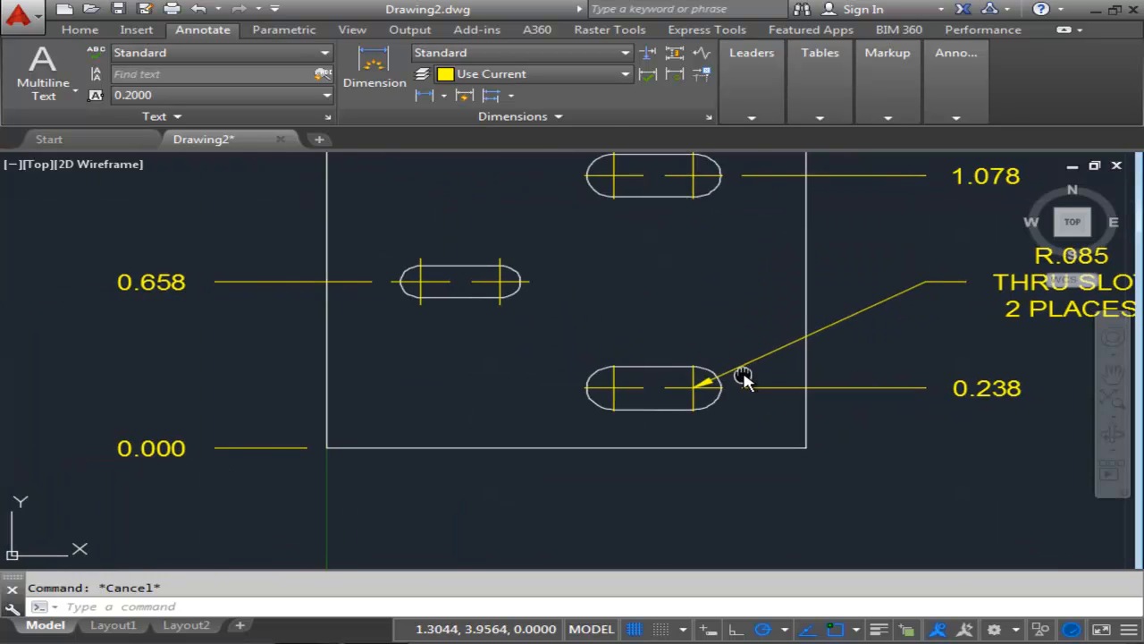
{"action": "middle_click_drag", "start_coordinate": [742, 378], "coordinate": [681, 377]}
{"action": "left_click", "coordinate": [668, 369]}
{"action": "middle_click_drag", "start_coordinate": [827, 320], "coordinate": [674, 335]}
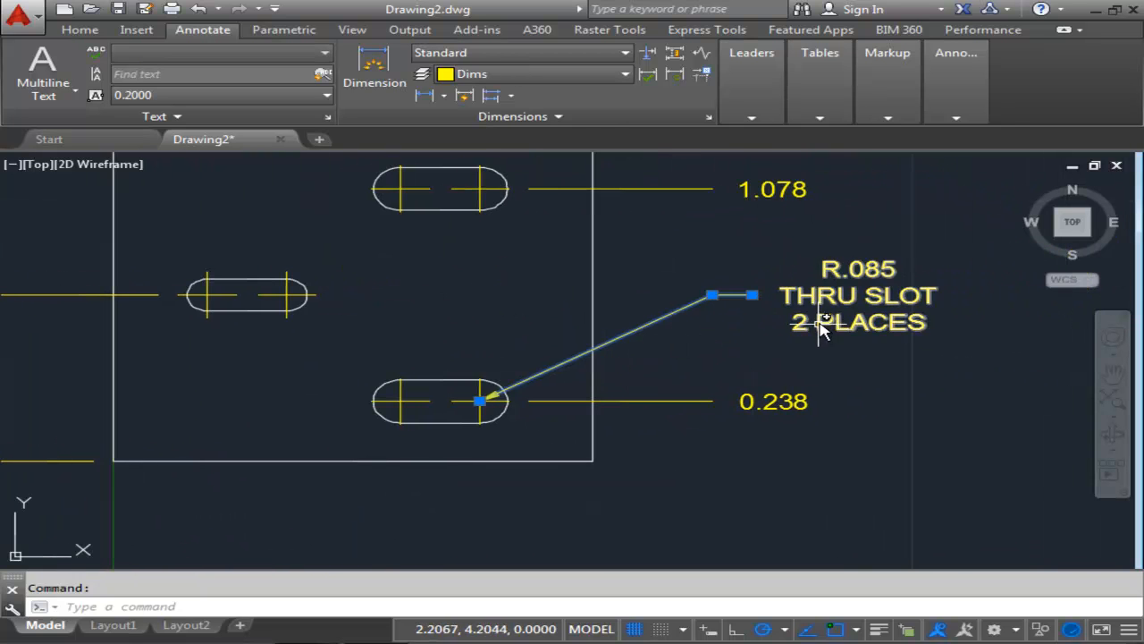
{"action": "left_click", "coordinate": [831, 297]}
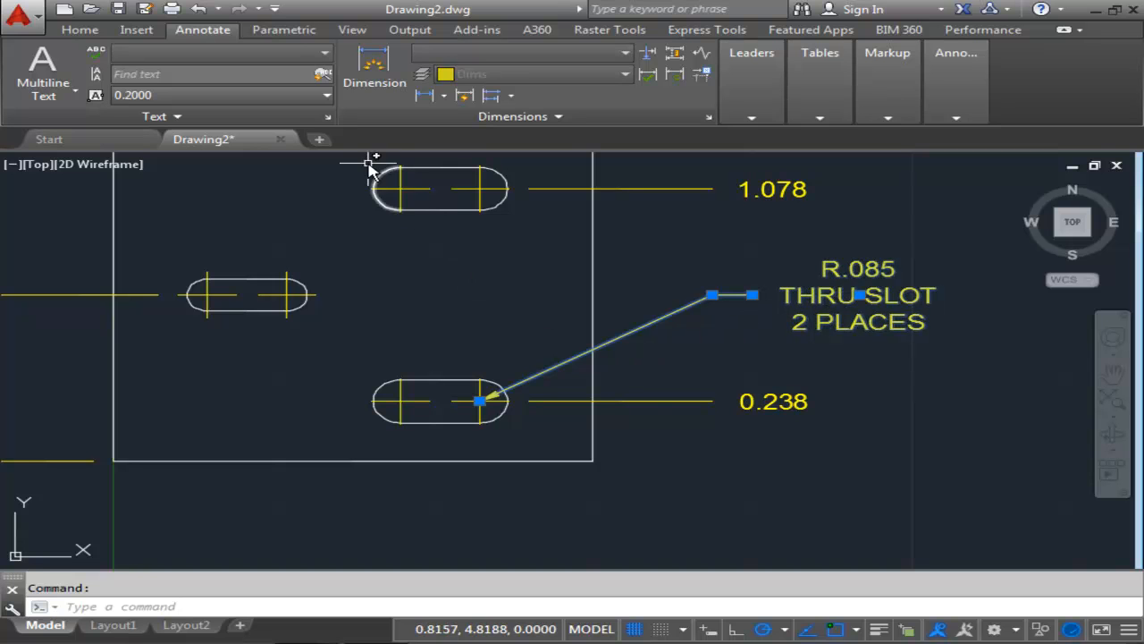
{"action": "left_click", "coordinate": [82, 33]}
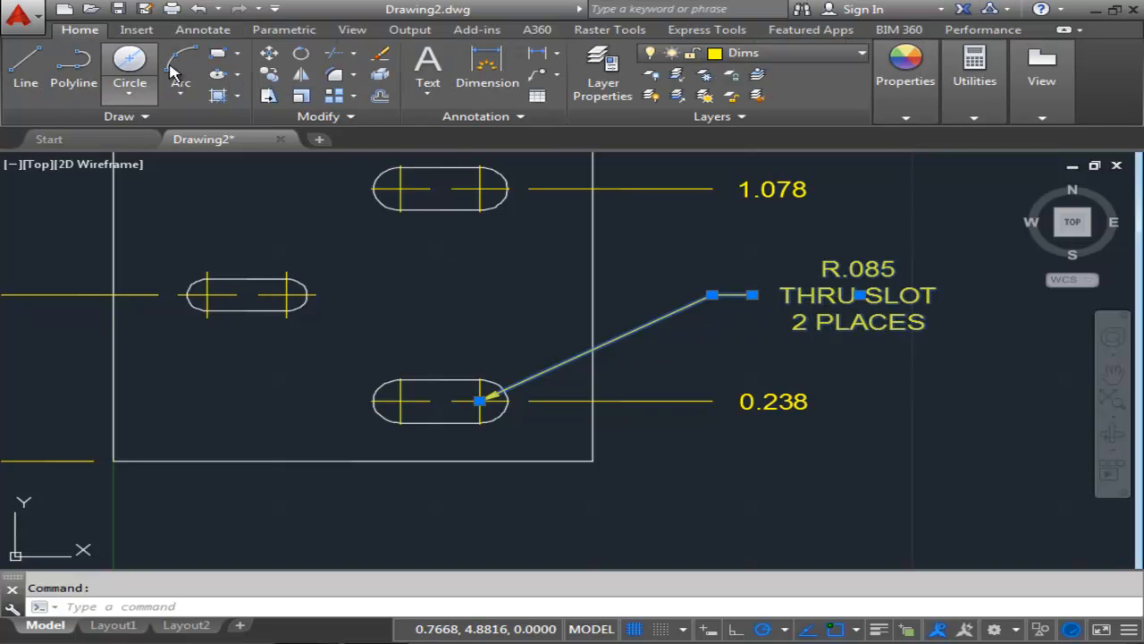
{"action": "left_click", "coordinate": [268, 56]}
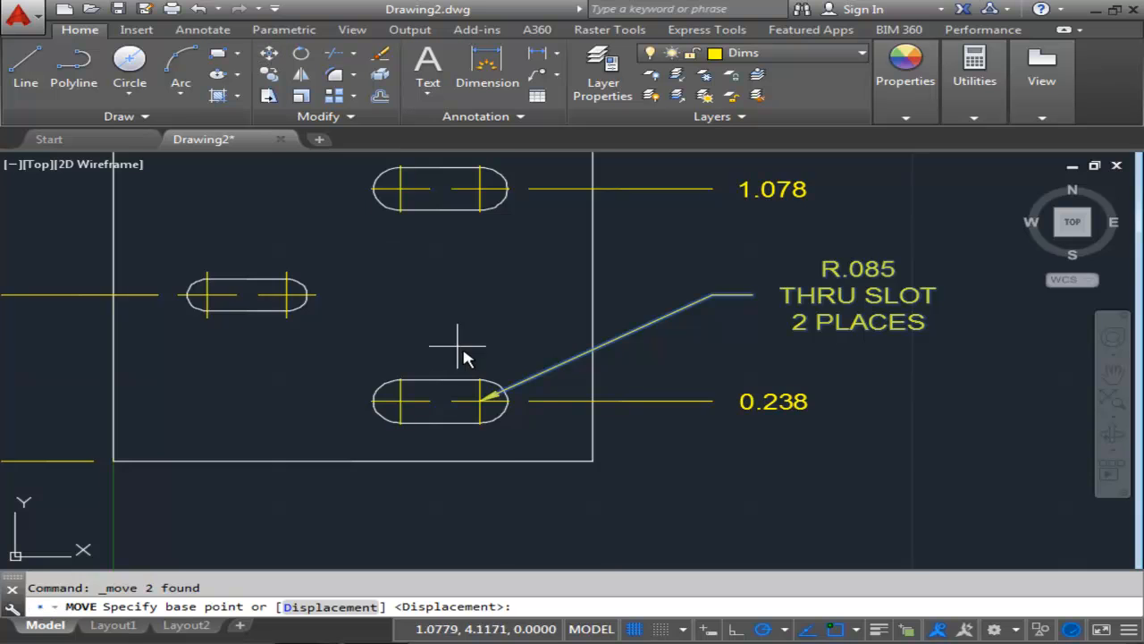
{"action": "scroll", "coordinate": [471, 356], "scroll_direction": "up", "scroll_amount": 6}
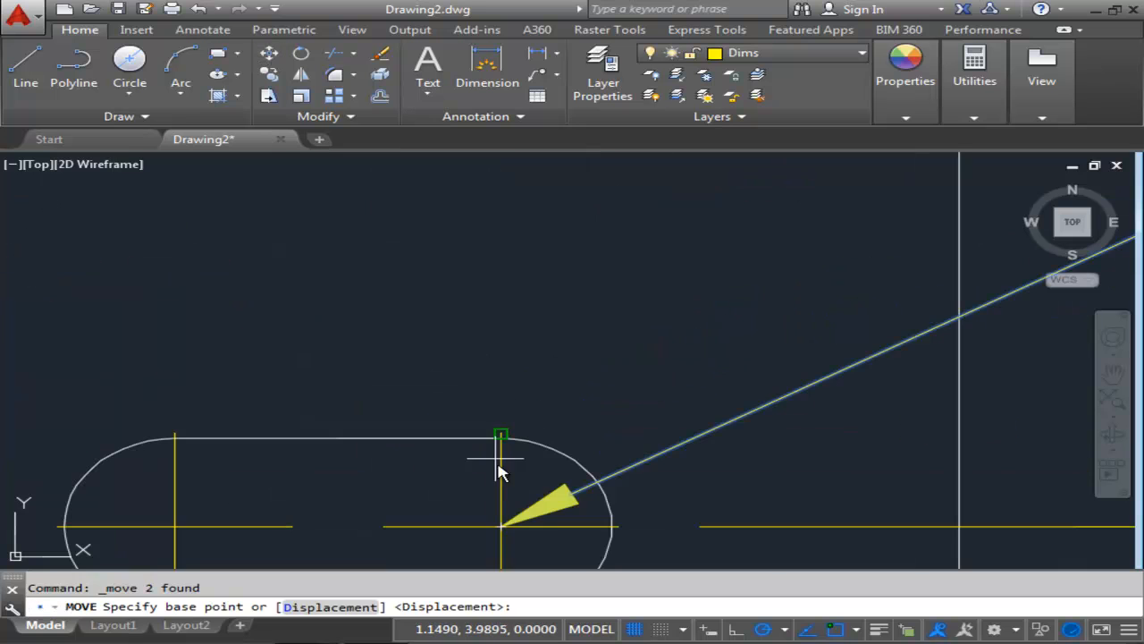
{"action": "left_click", "coordinate": [501, 527]}
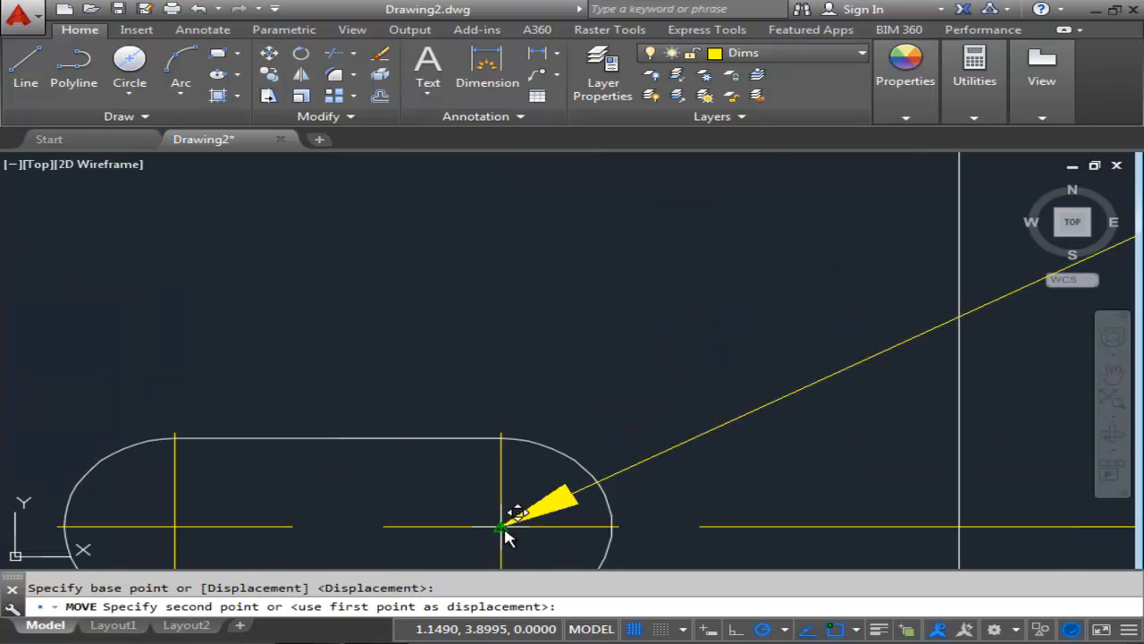
{"action": "left_click", "coordinate": [598, 490]}
Draw a leader from the middle slot's left arc center, rising at 150° with a 0.125 horizontal shoulder.
{"action": "scroll", "coordinate": [592, 477], "scroll_direction": "down", "scroll_amount": 5}
{"action": "middle_click_drag", "start_coordinate": [748, 438], "coordinate": [584, 403]}
{"action": "scroll", "coordinate": [623, 401], "scroll_direction": "down", "scroll_amount": 2}
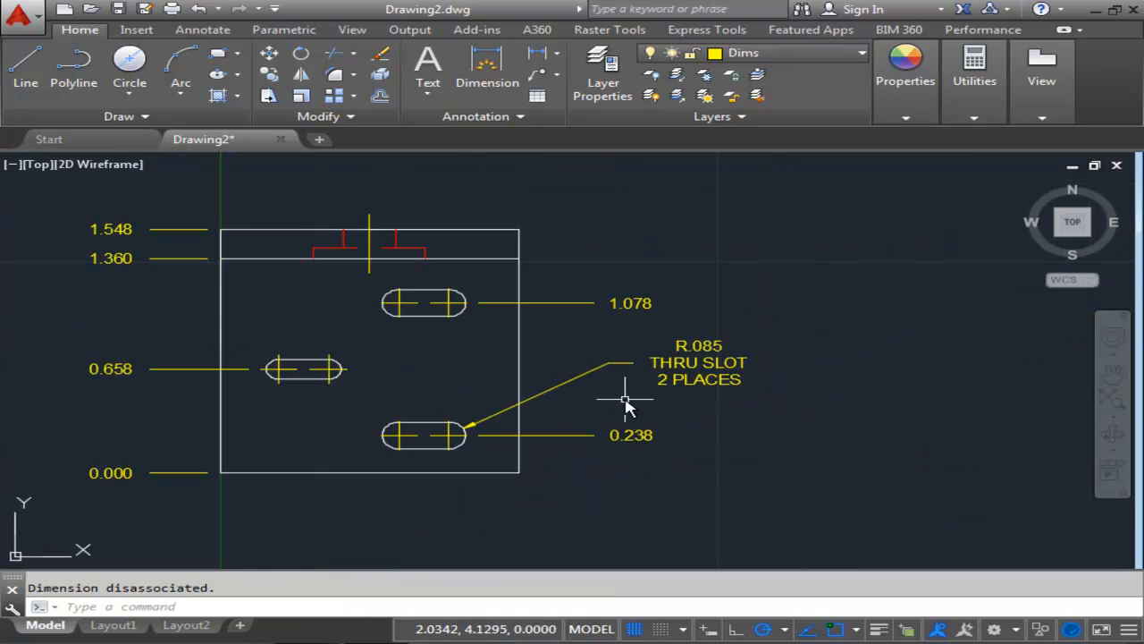
{"action": "mouse_move", "coordinate": [420, 417]}
{"action": "middle_mouse_down"}
{"action": "mouse_move", "coordinate": [580, 365]}
{"action": "mouse_move", "coordinate": [579, 355]}
{"action": "mouse_move", "coordinate": [927, 428]}
{"action": "mouse_move", "coordinate": [1088, 477]}
{"action": "middle_mouse_up"}
{"action": "scroll", "coordinate": [921, 400], "scroll_direction": "up", "scroll_amount": 2}
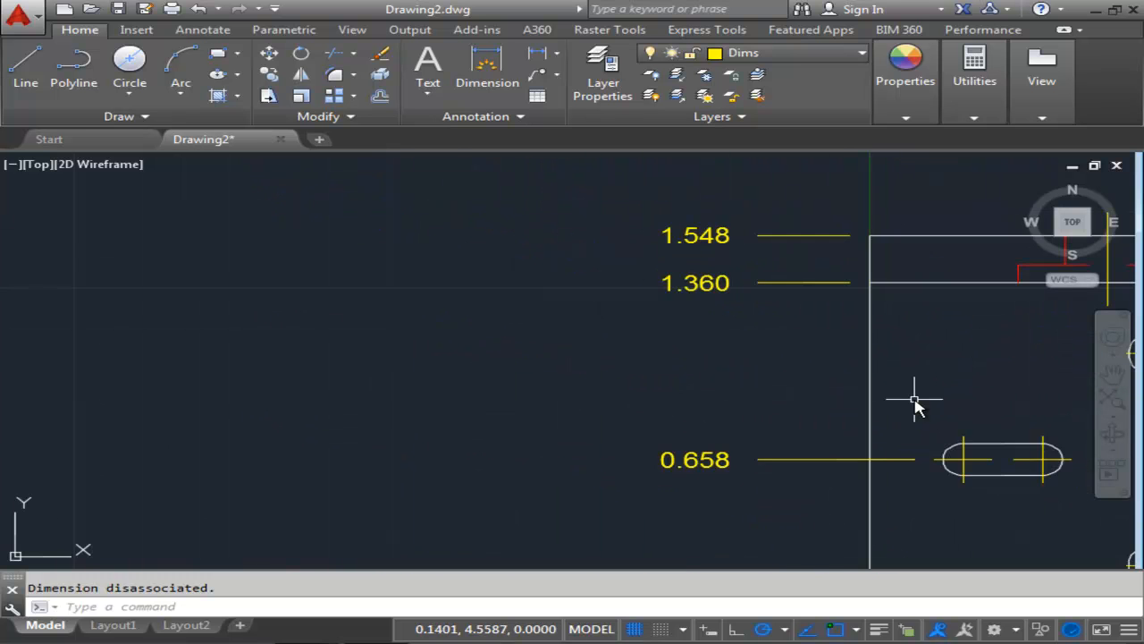
{"action": "middle_click_drag", "start_coordinate": [915, 400], "coordinate": [873, 399]}
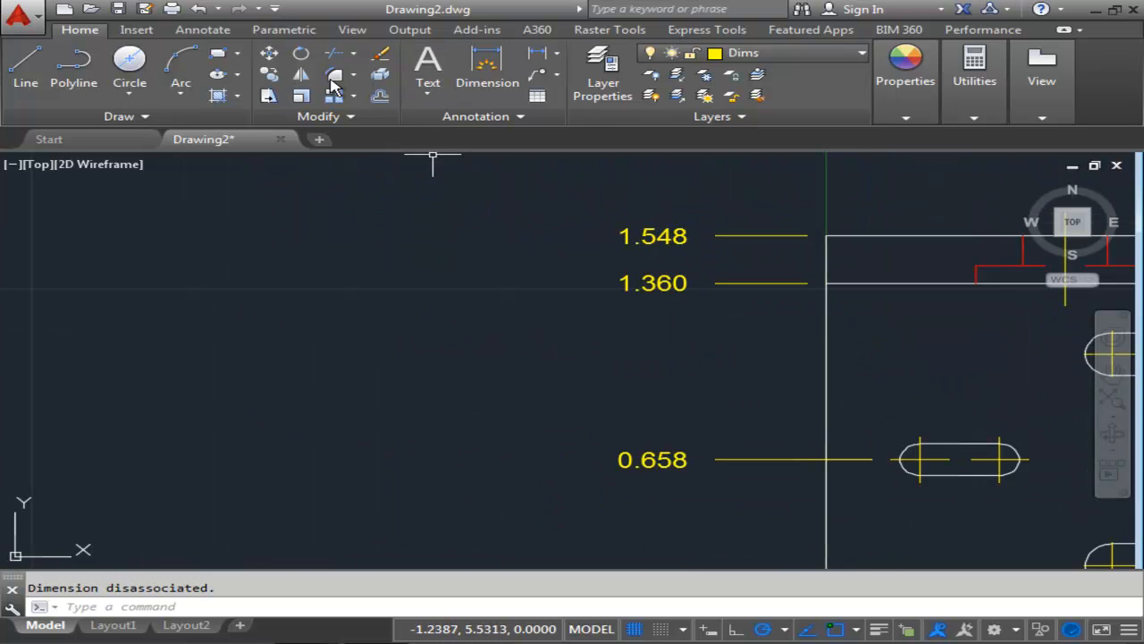
{"action": "type", "text": "LEADER"}
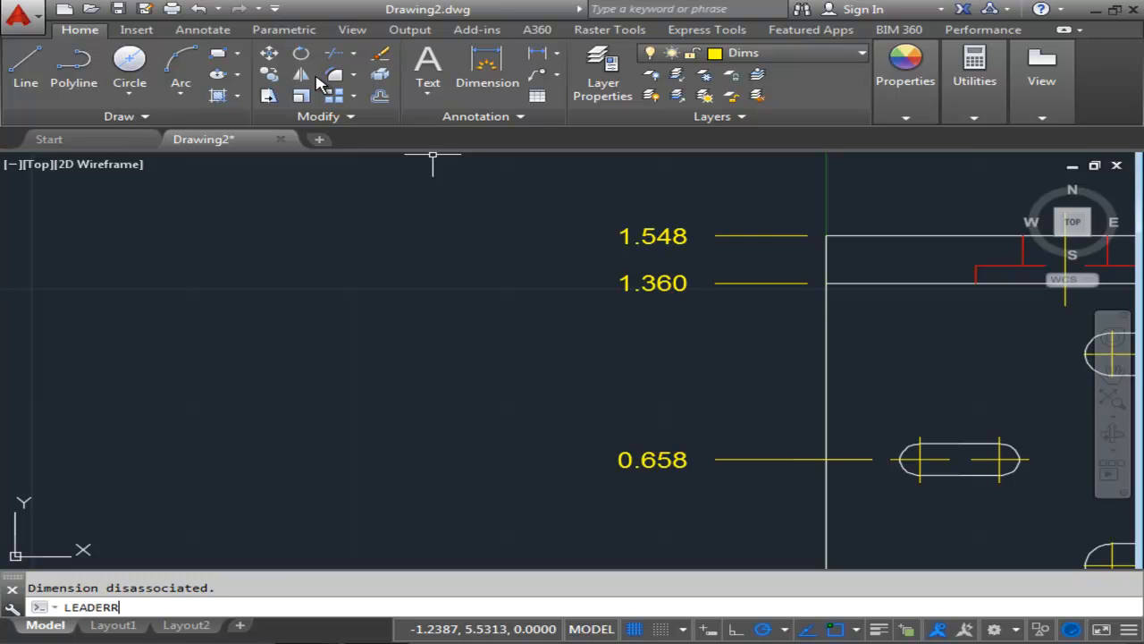
{"action": "key", "text": "Return"}
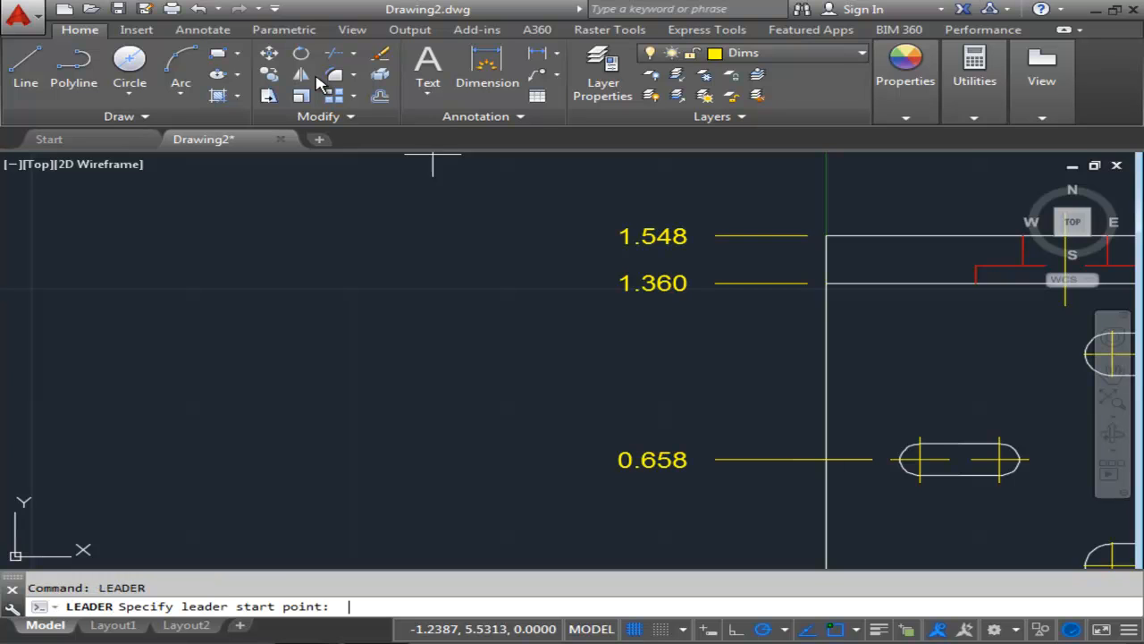
{"action": "scroll", "coordinate": [921, 438], "scroll_direction": "up", "scroll_amount": 2}
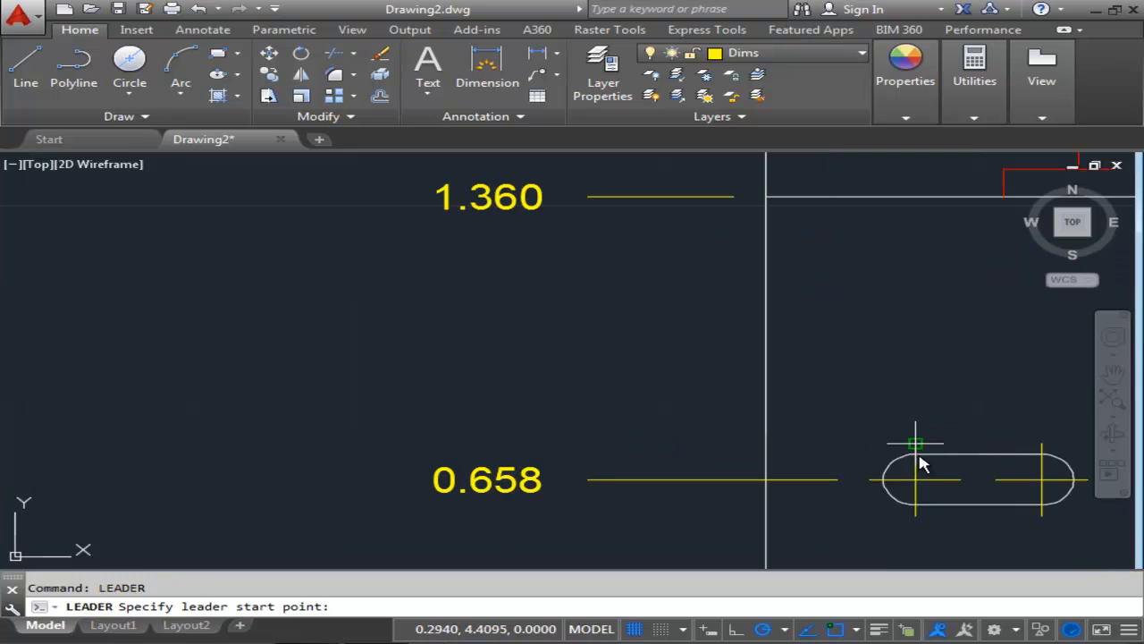
{"action": "left_click", "coordinate": [917, 483]}
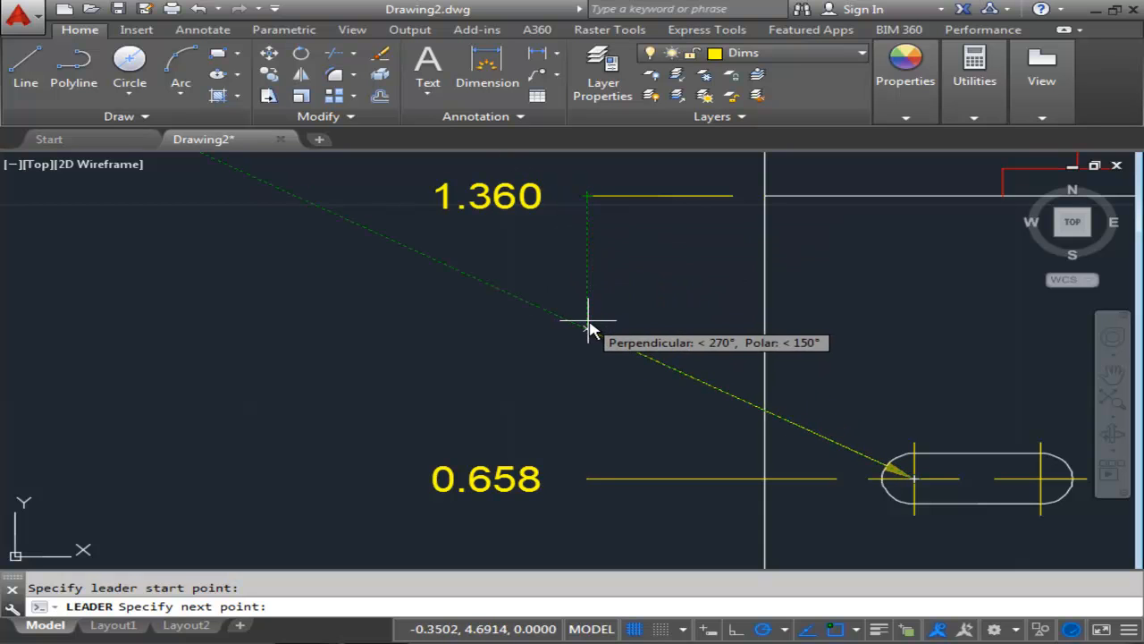
{"action": "left_click", "coordinate": [587, 331]}
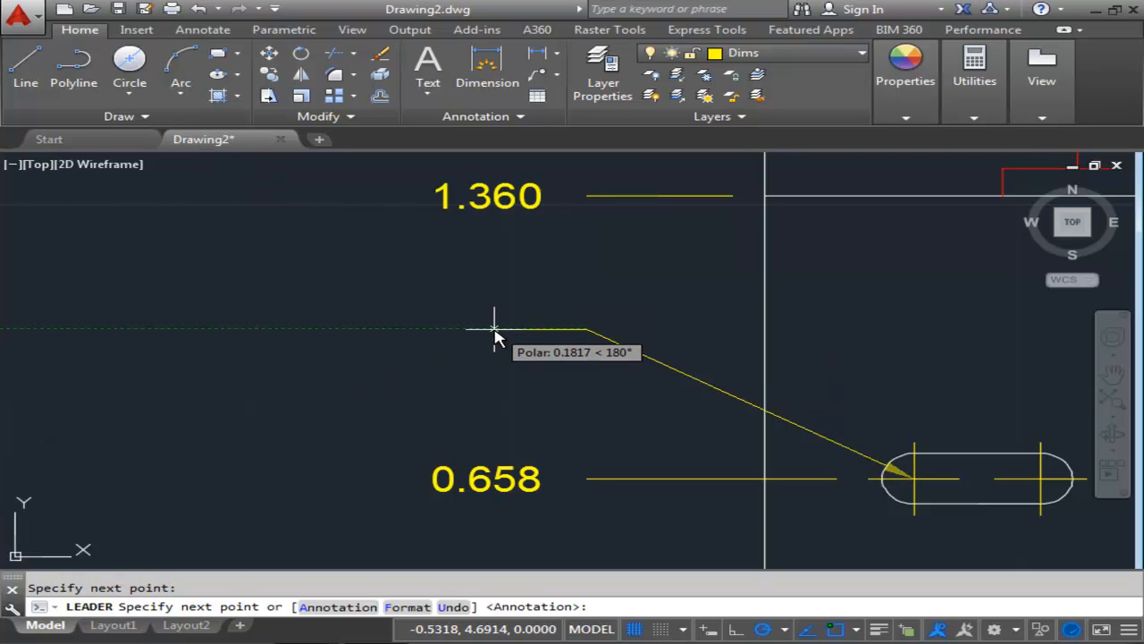
{"action": "type", "text": ".125"}
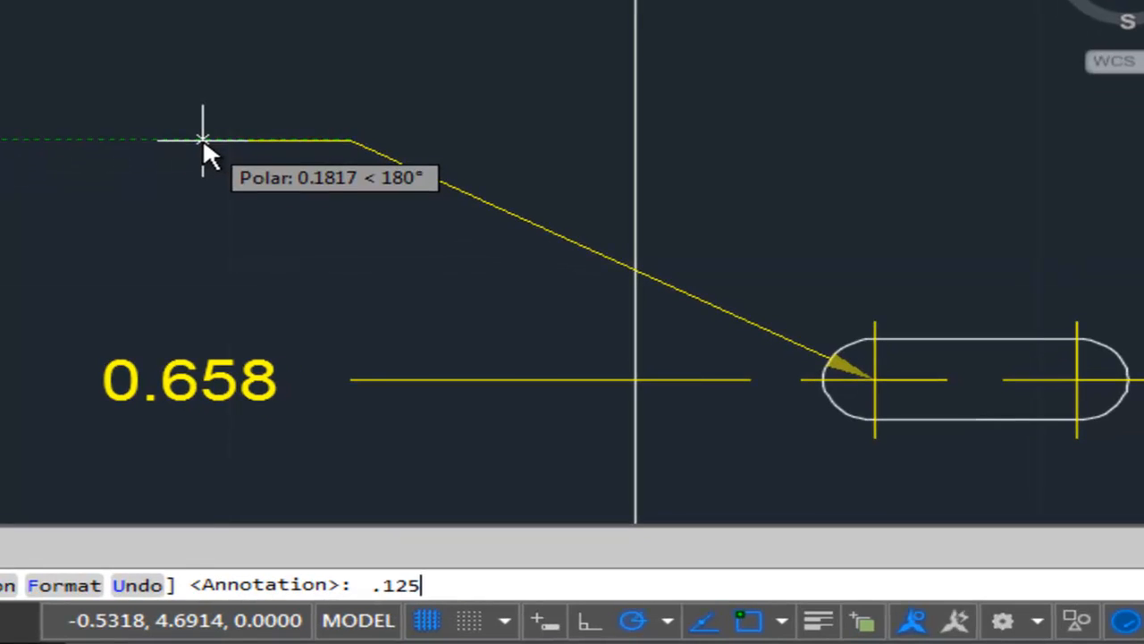
{"action": "key", "text": "Return"}
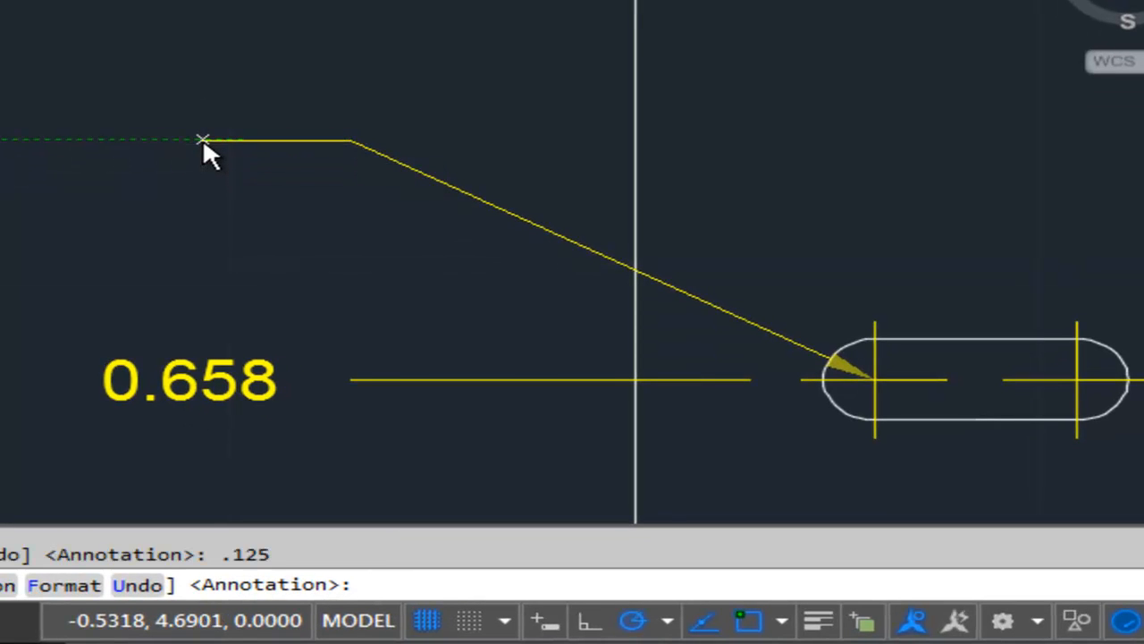
{"action": "key", "text": "Return"}
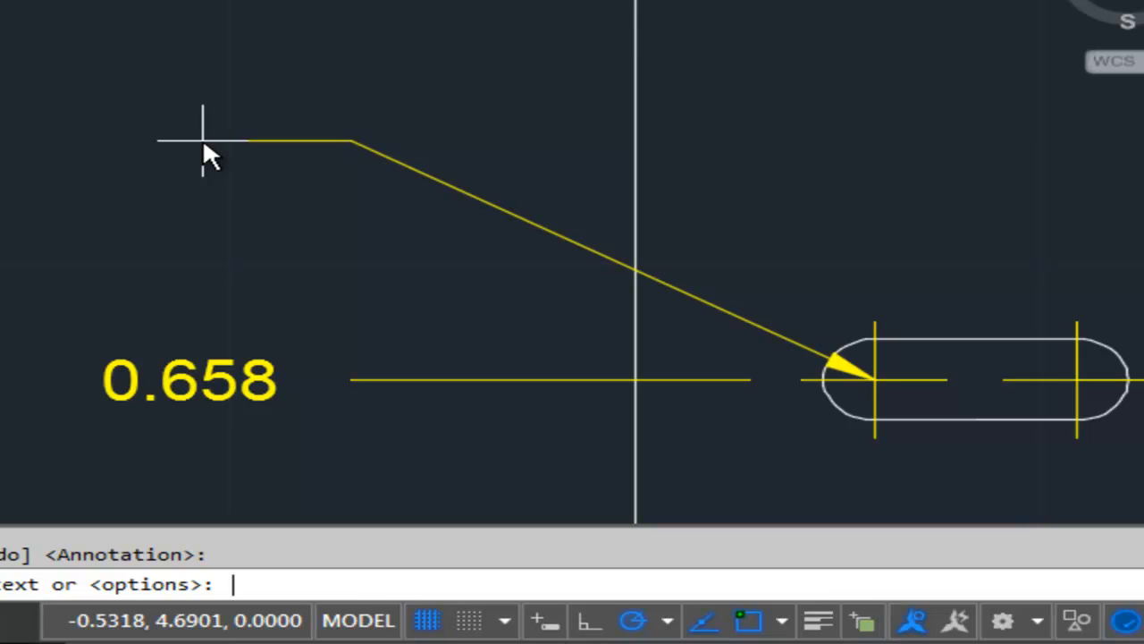
Enter the leader annotation as two lines: %%C.1255 and .130 DEEP.
{"action": "type", "text": "%%C.1"}
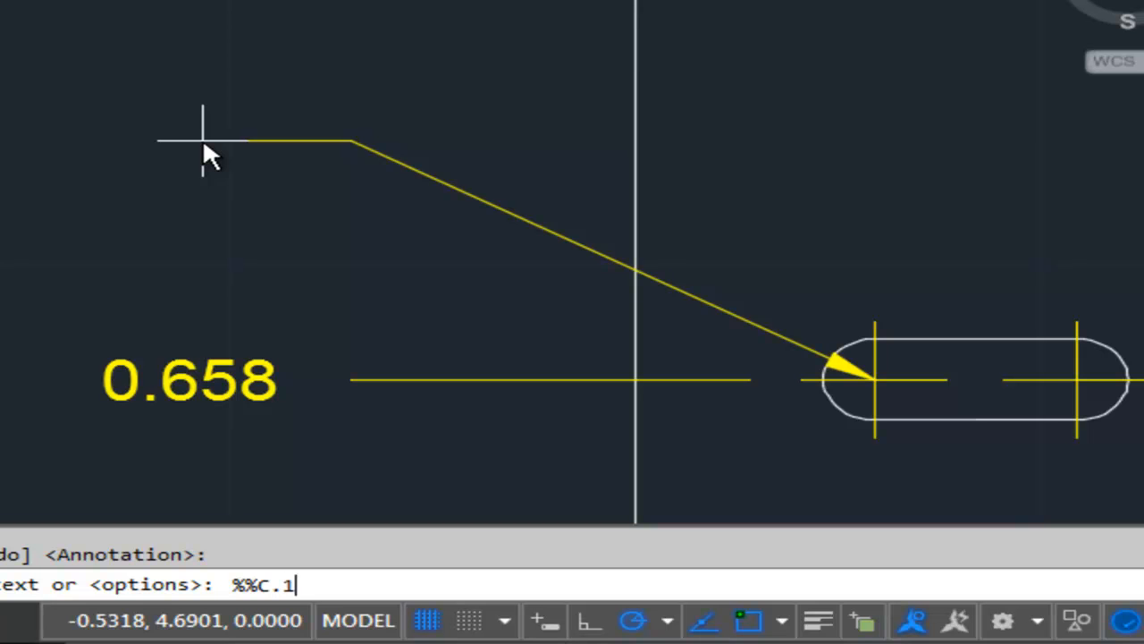
{"action": "type", "text": "255"}
{"action": "key", "text": "Return"}
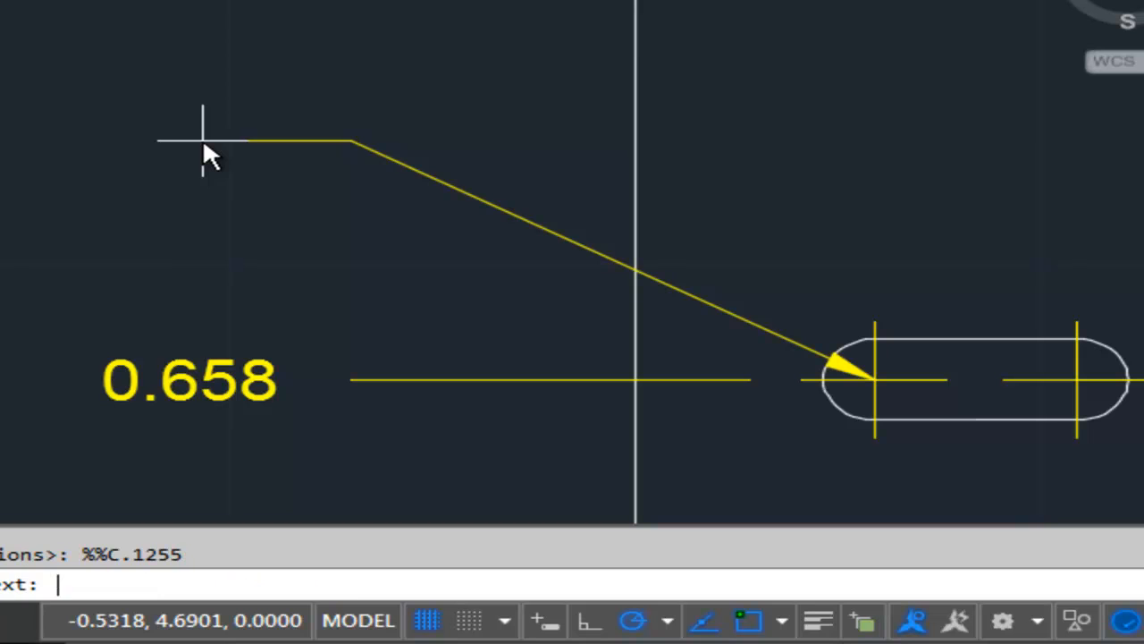
{"action": "type", "text": ".130 DEEP"}
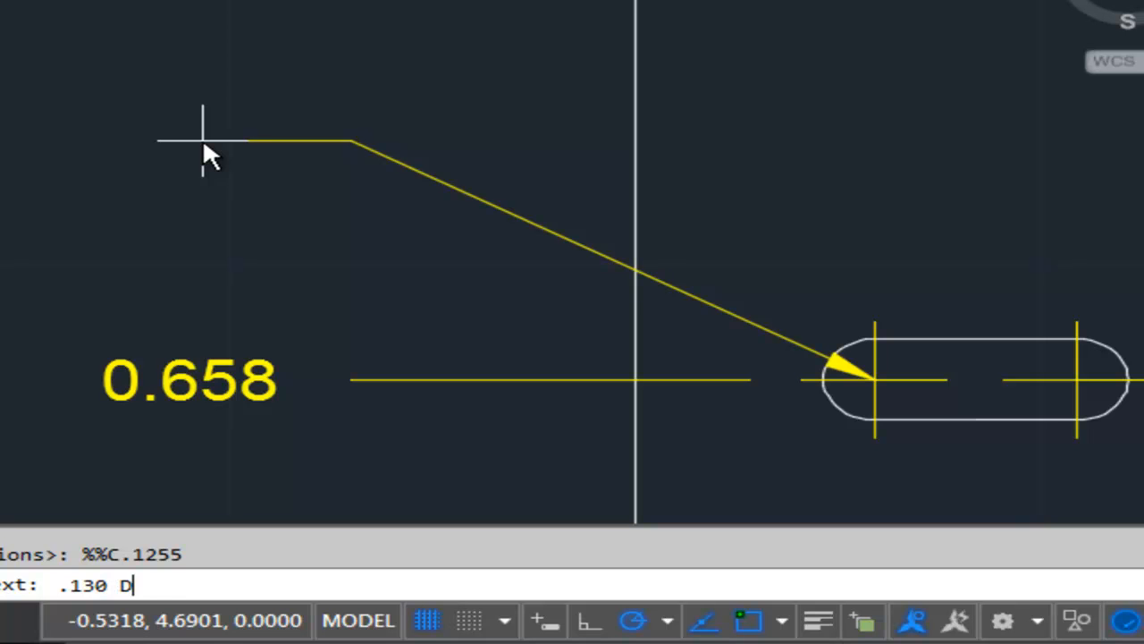
{"action": "key", "text": "Return"}
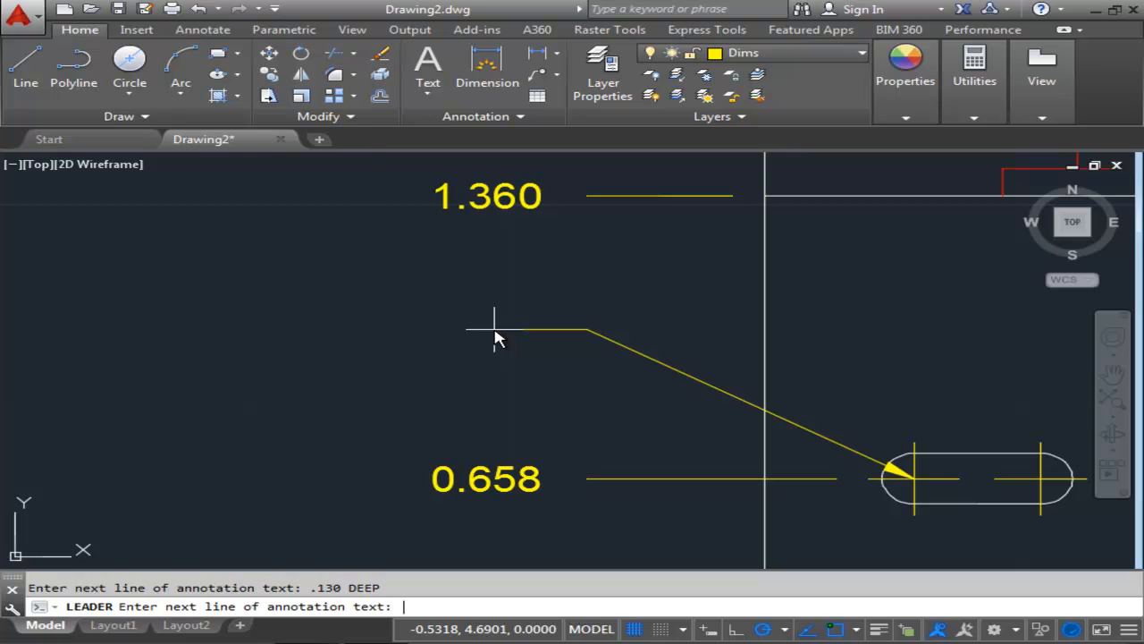
{"action": "key", "text": "Return"}
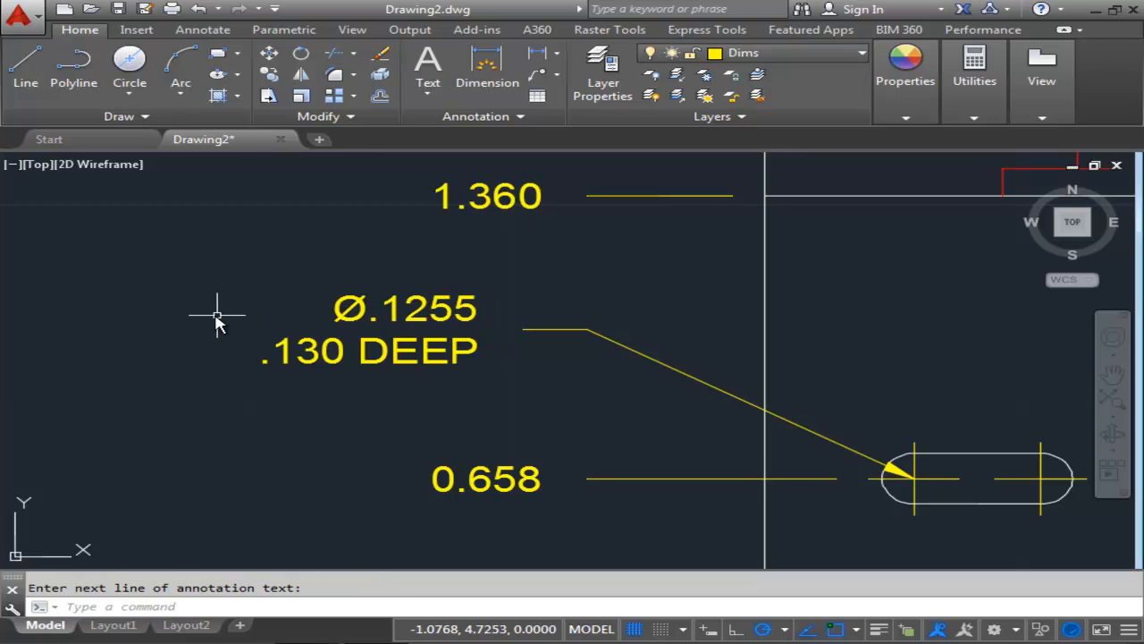
Move the new leader and its annotation so the arrowhead touches the middle slot's left arc.
{"action": "middle_click_drag", "start_coordinate": [539, 384], "coordinate": [518, 319]}
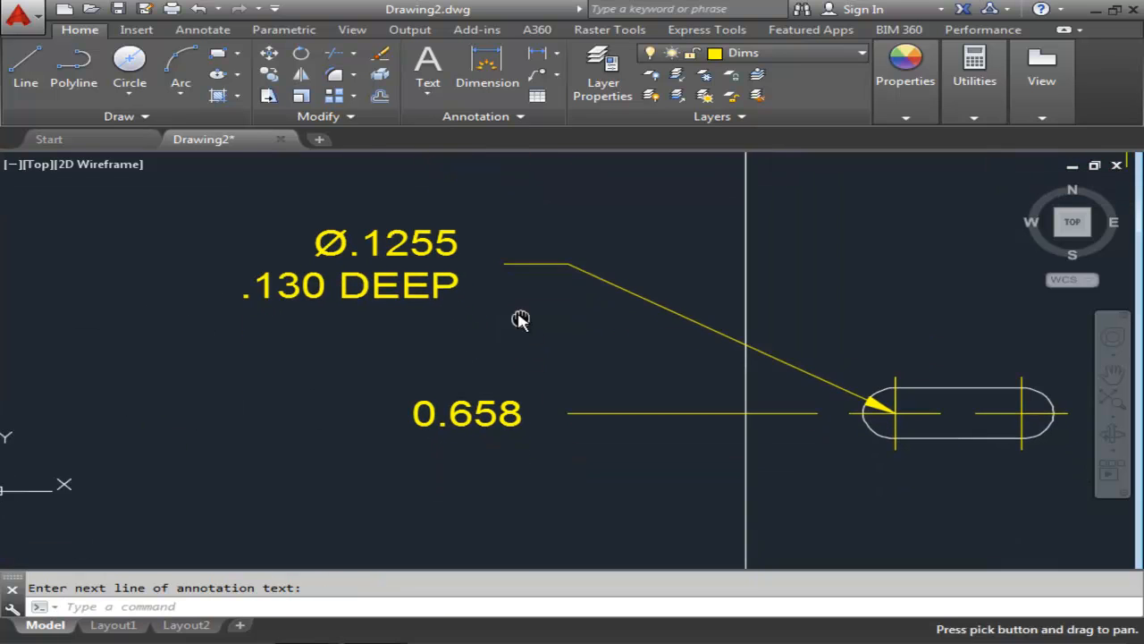
{"action": "scroll", "coordinate": [478, 344], "scroll_direction": "down", "scroll_amount": 2}
{"action": "middle_click_drag", "start_coordinate": [715, 380], "coordinate": [657, 390]}
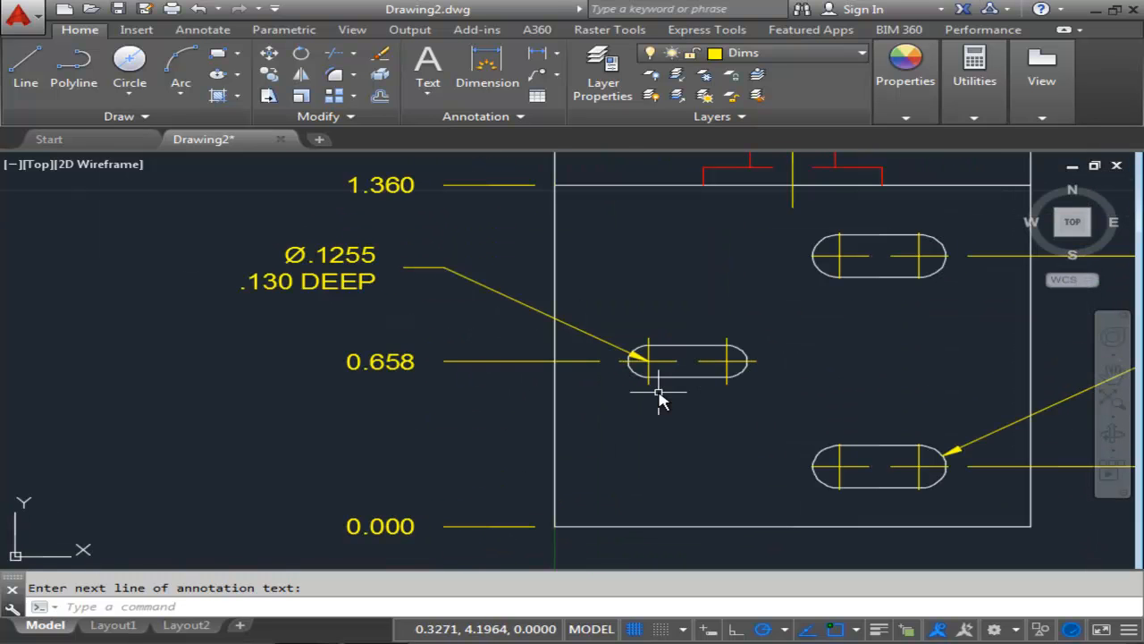
{"action": "left_click", "coordinate": [353, 284]}
{"action": "left_click", "coordinate": [456, 277]}
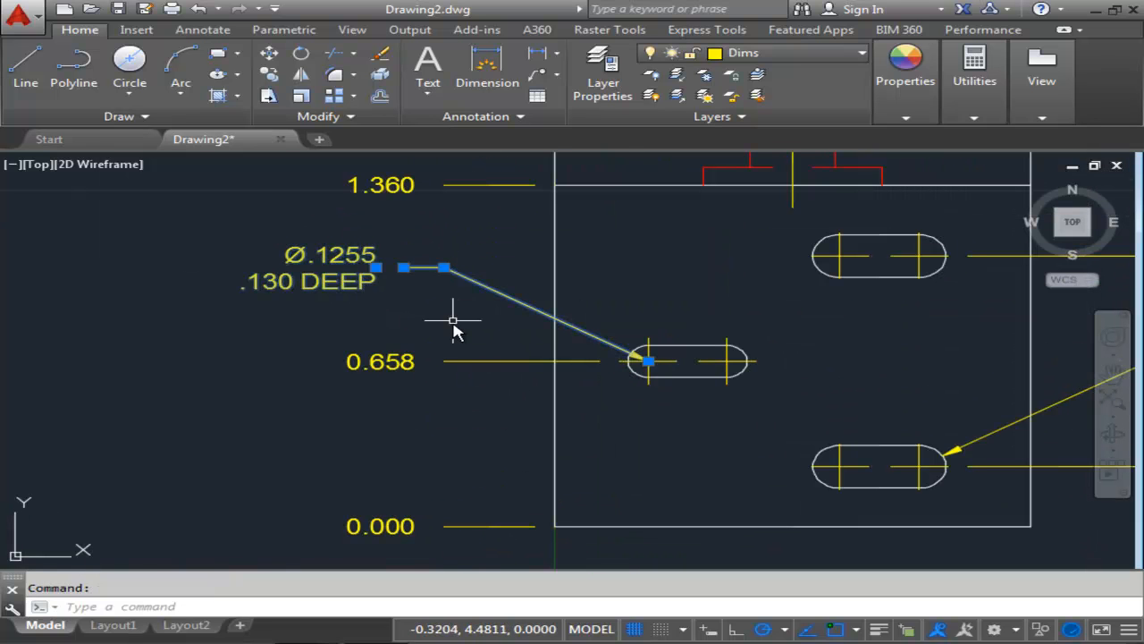
{"action": "middle_click_drag", "start_coordinate": [455, 325], "coordinate": [378, 312]}
{"action": "left_click", "coordinate": [269, 56]}
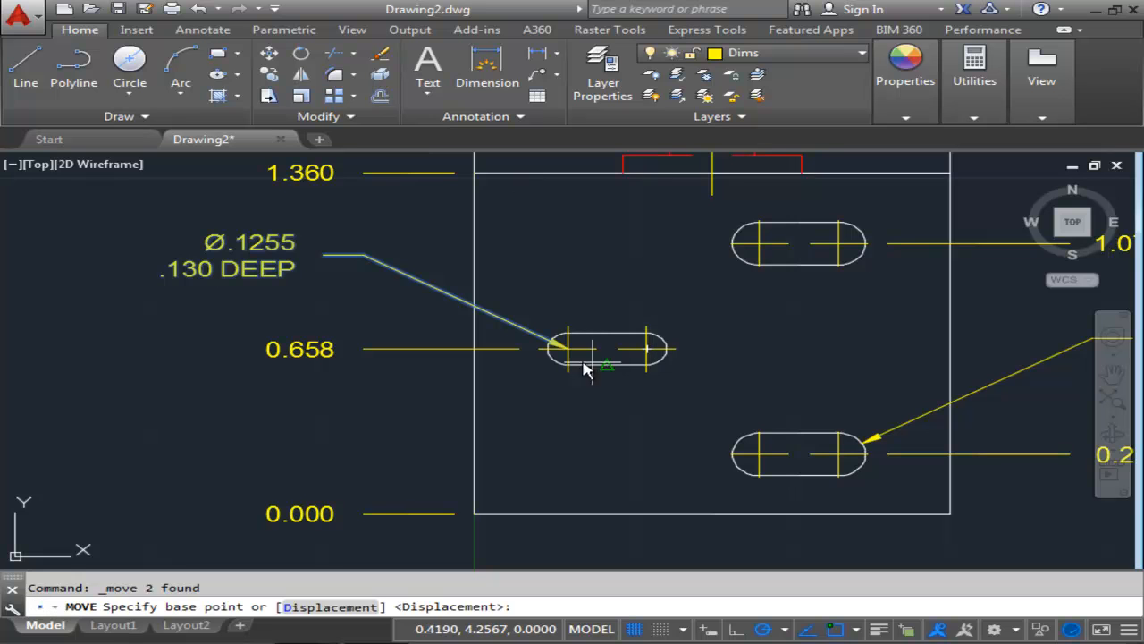
{"action": "left_click", "coordinate": [567, 347]}
{"action": "scroll", "coordinate": [558, 347], "scroll_direction": "up", "scroll_amount": 3}
{"action": "scroll", "coordinate": [559, 347], "scroll_direction": "up", "scroll_amount": 2}
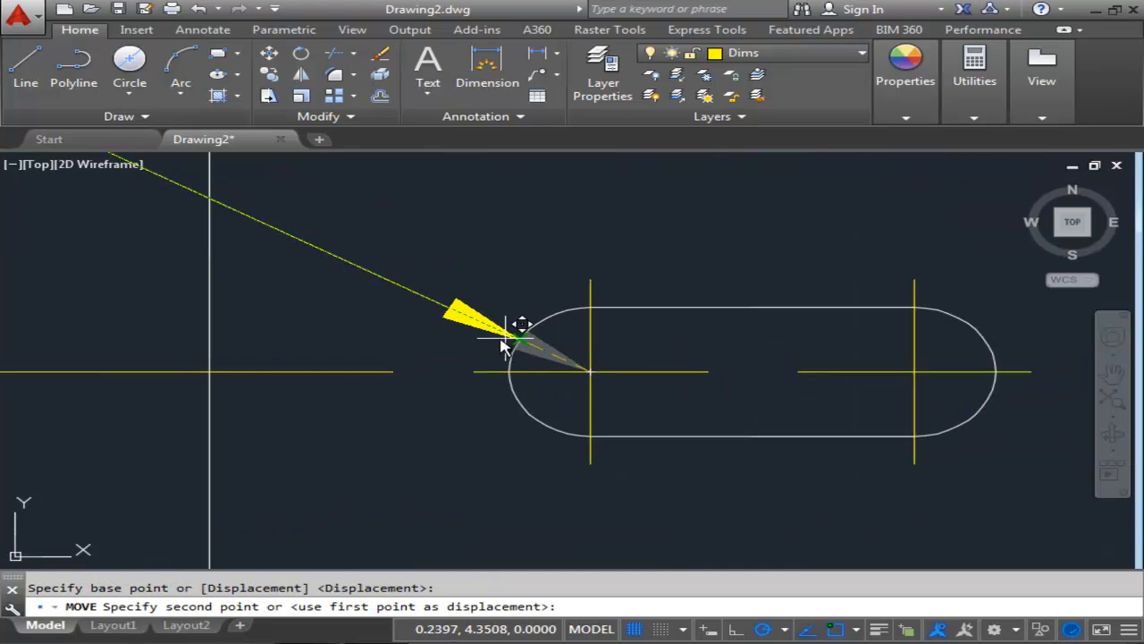
{"action": "left_click", "coordinate": [521, 336]}
{"action": "scroll", "coordinate": [480, 327], "scroll_direction": "down", "scroll_amount": 10}
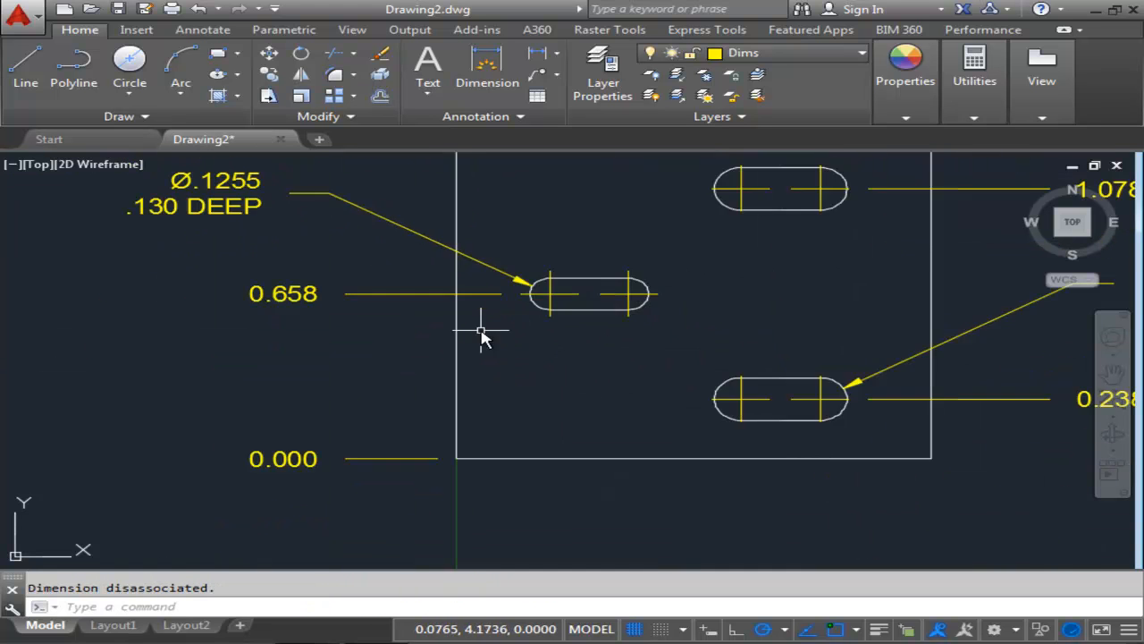
Draw a leader from the counterbored hole's center in the lower-left view, rising up-left with a 0.125 horizontal shoulder.
{"action": "middle_click_drag", "start_coordinate": [486, 366], "coordinate": [503, 357]}
{"action": "scroll", "coordinate": [485, 376], "scroll_direction": "up", "scroll_amount": 2}
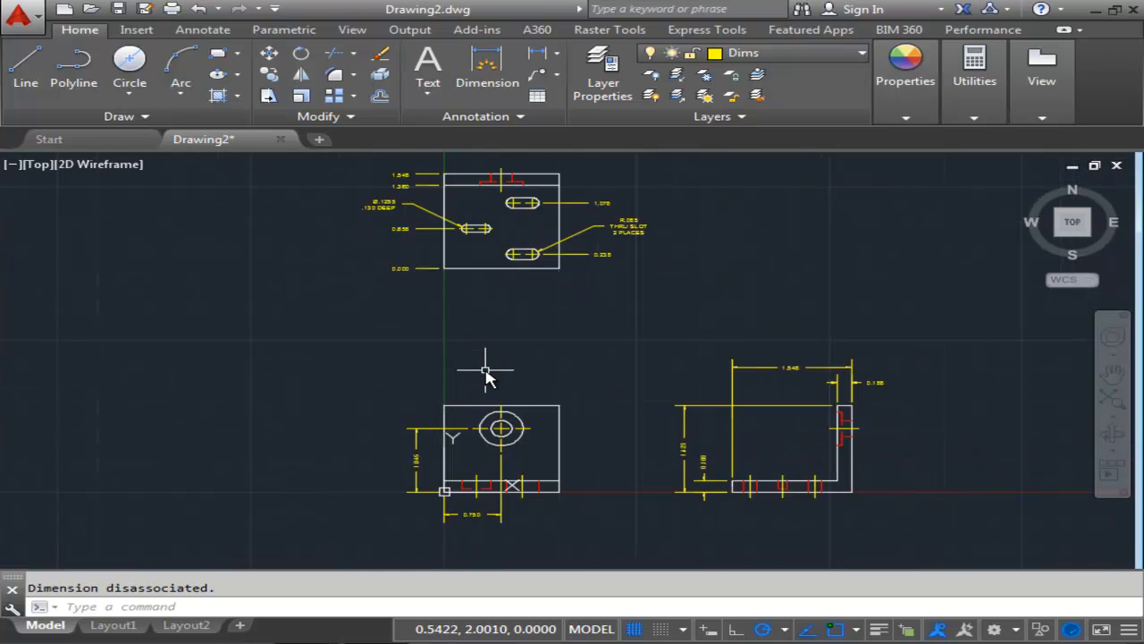
{"action": "type", "text": "LEADER"}
{"action": "key", "text": "Return"}
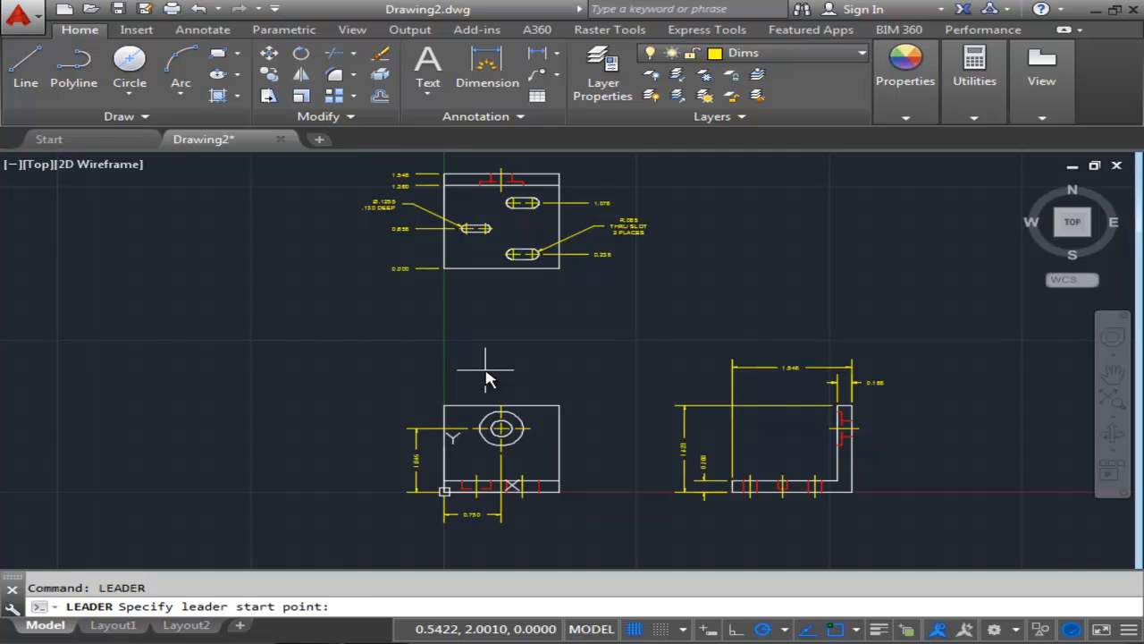
{"action": "scroll", "coordinate": [499, 423], "scroll_direction": "up", "scroll_amount": 8}
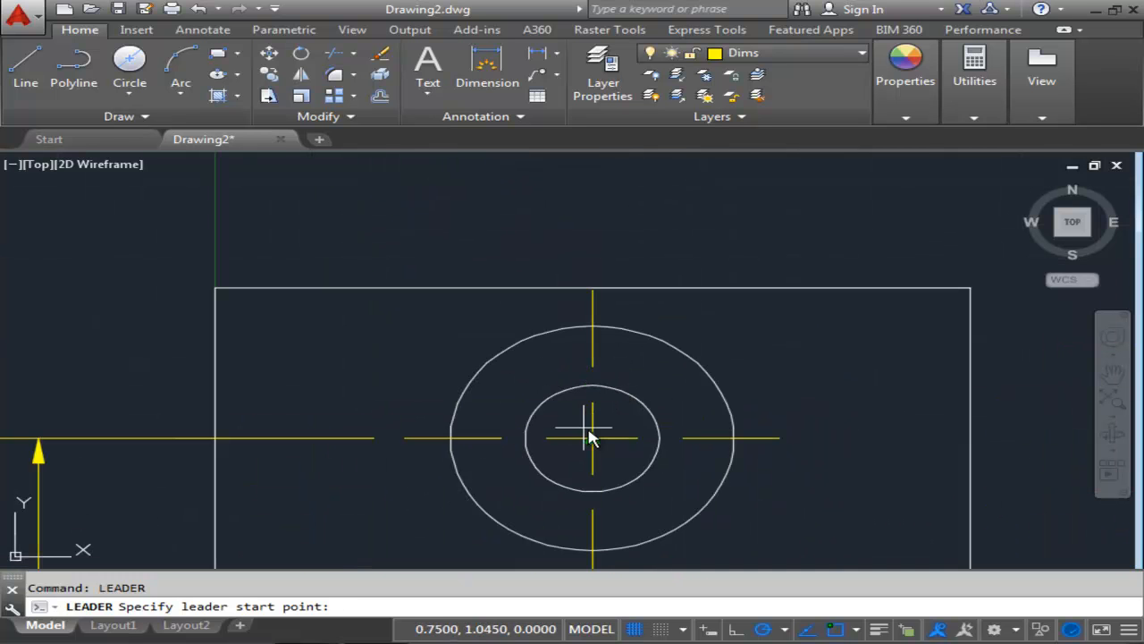
{"action": "left_click", "coordinate": [591, 437]}
{"action": "middle_click_drag", "start_coordinate": [505, 276], "coordinate": [500, 264]}
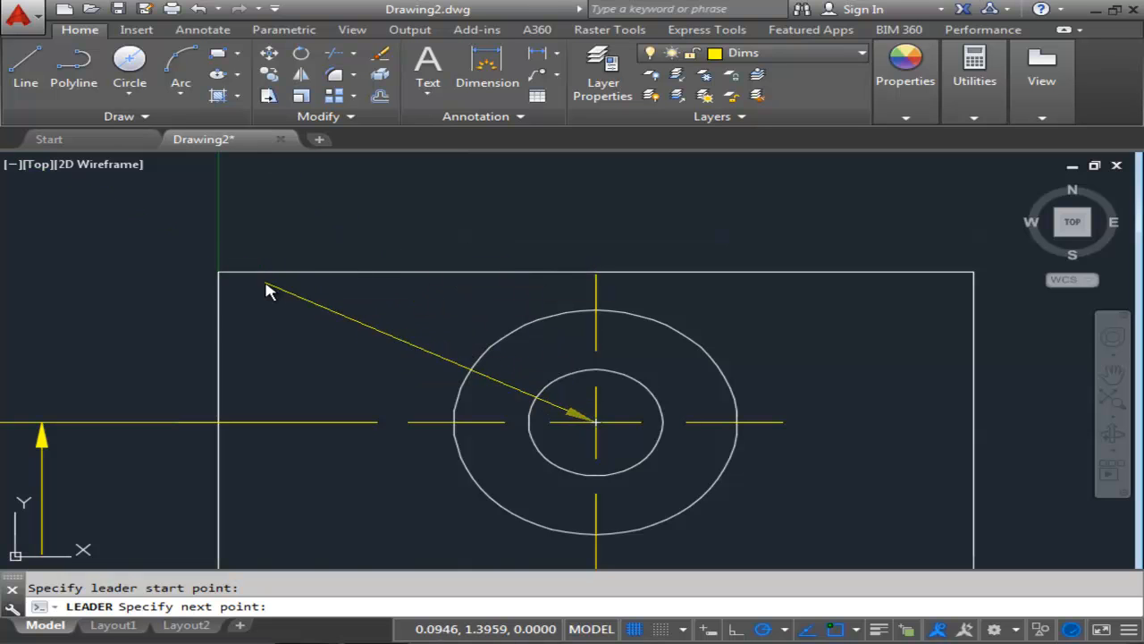
{"action": "middle_click_drag", "start_coordinate": [197, 247], "coordinate": [491, 310]}
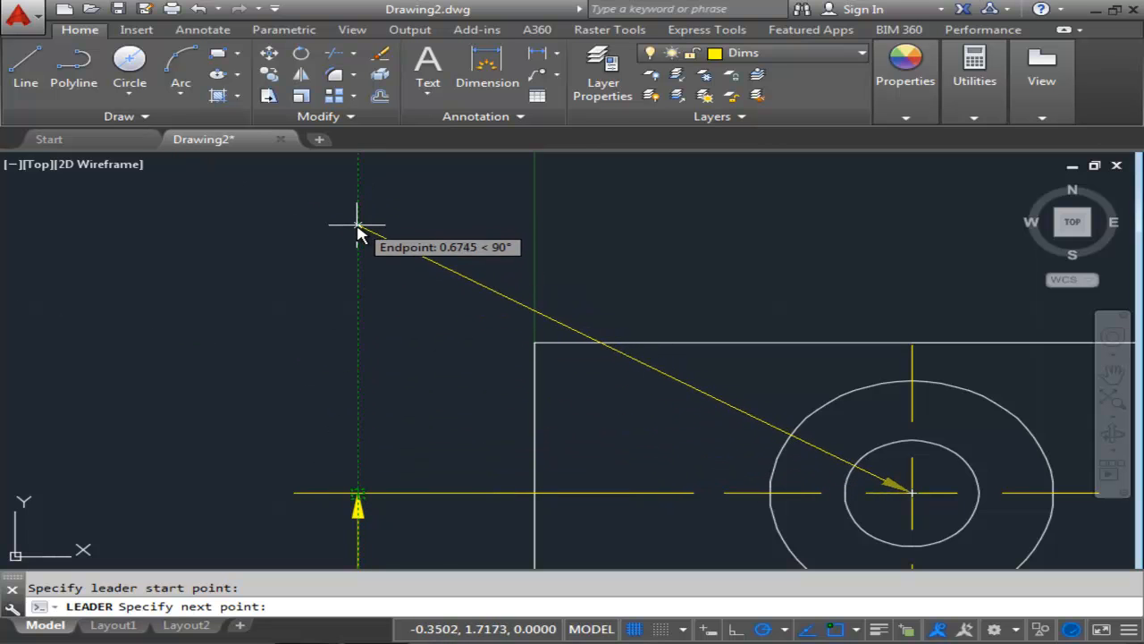
{"action": "left_click", "coordinate": [358, 241]}
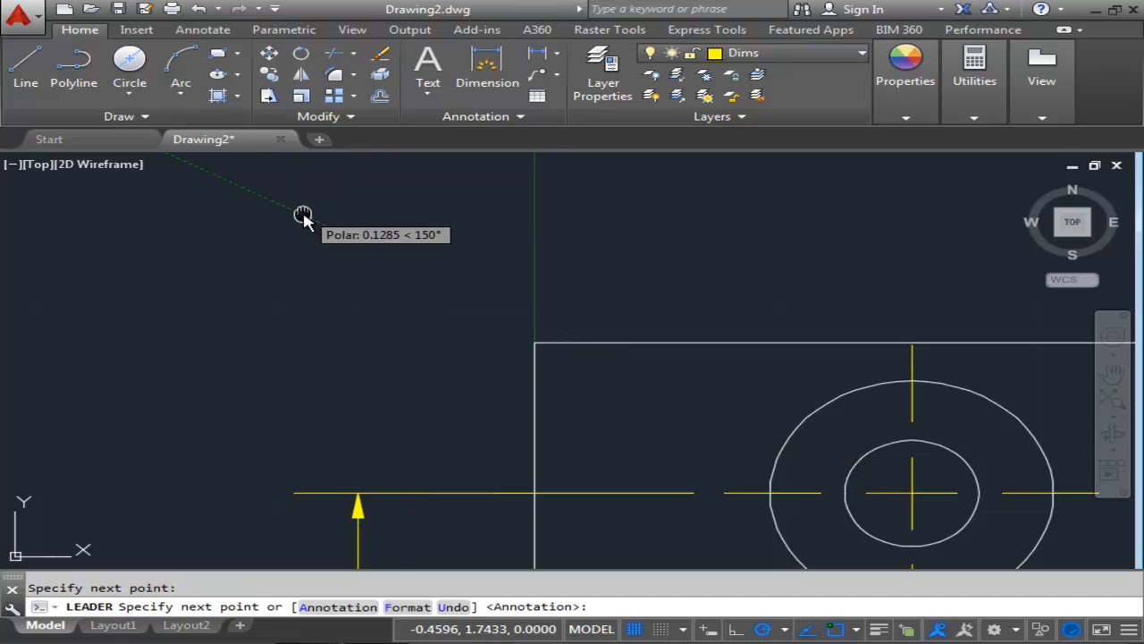
{"action": "middle_click_drag", "start_coordinate": [346, 217], "coordinate": [388, 266]}
{"action": "type", "text": ".125"}
{"action": "key", "text": "Return"}
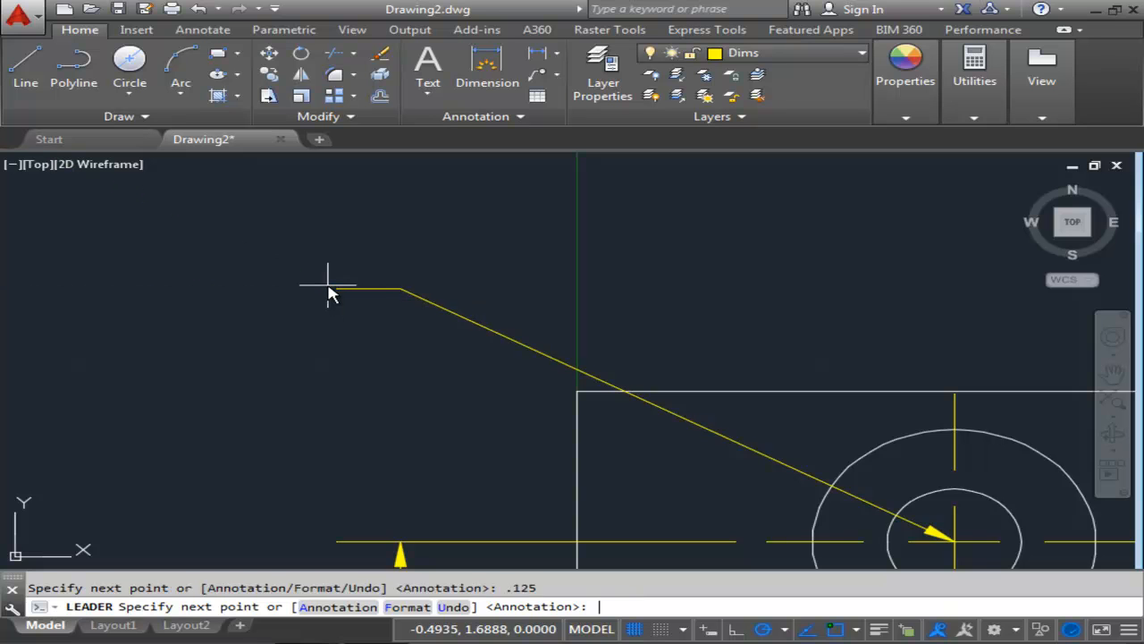
Enter the leader annotation as three lines: DRILL %%C.266, CBORE %%C.563 and .070 DEEP.
{"action": "key", "text": "Return"}
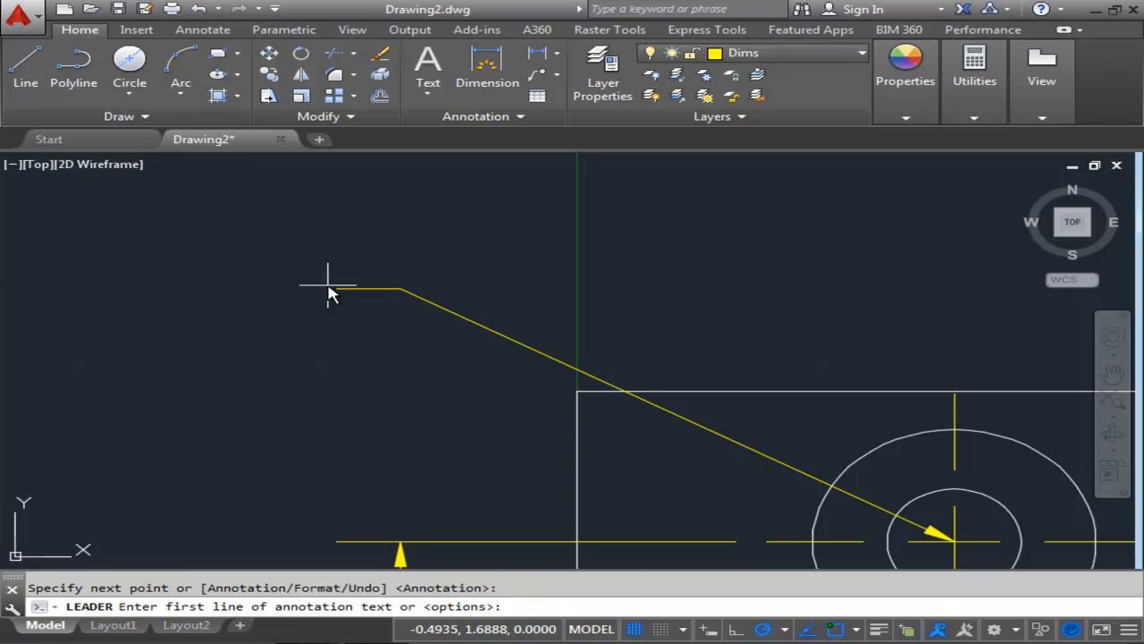
{"action": "type", "text": "DRILL"}
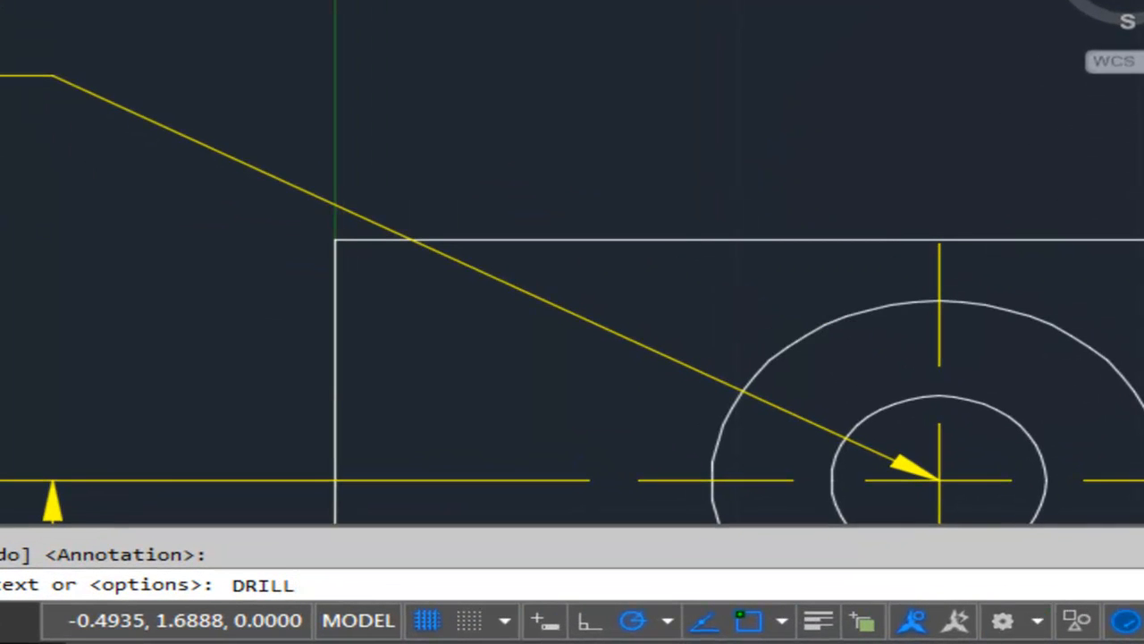
{"action": "type", "text": " %%C.266"}
{"action": "key", "text": "Return"}
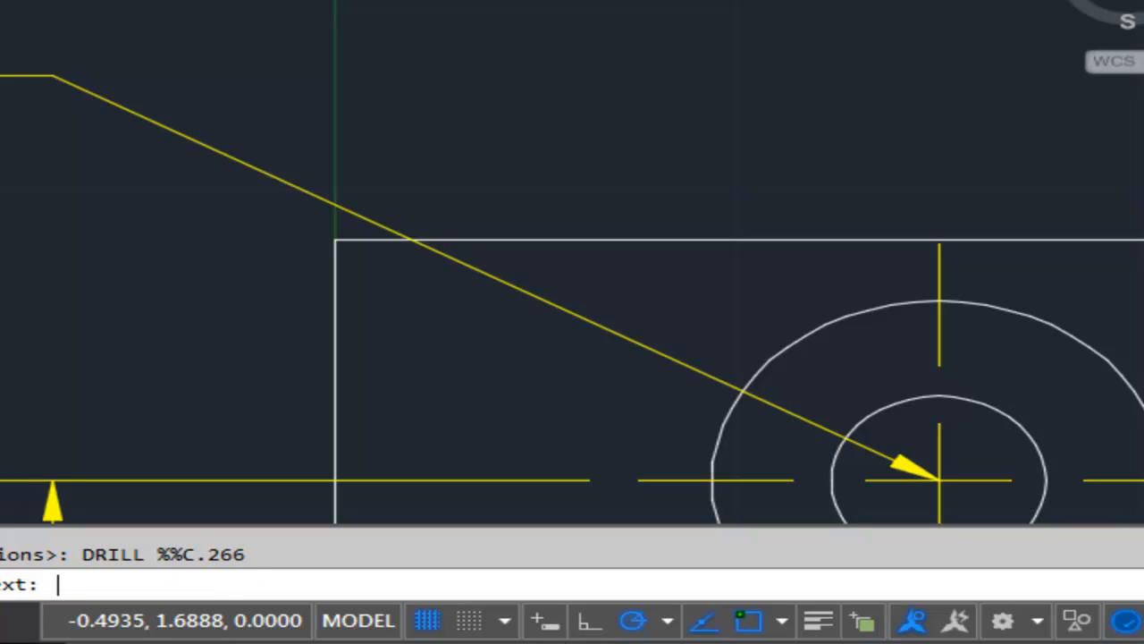
{"action": "type", "text": "CBORE"}
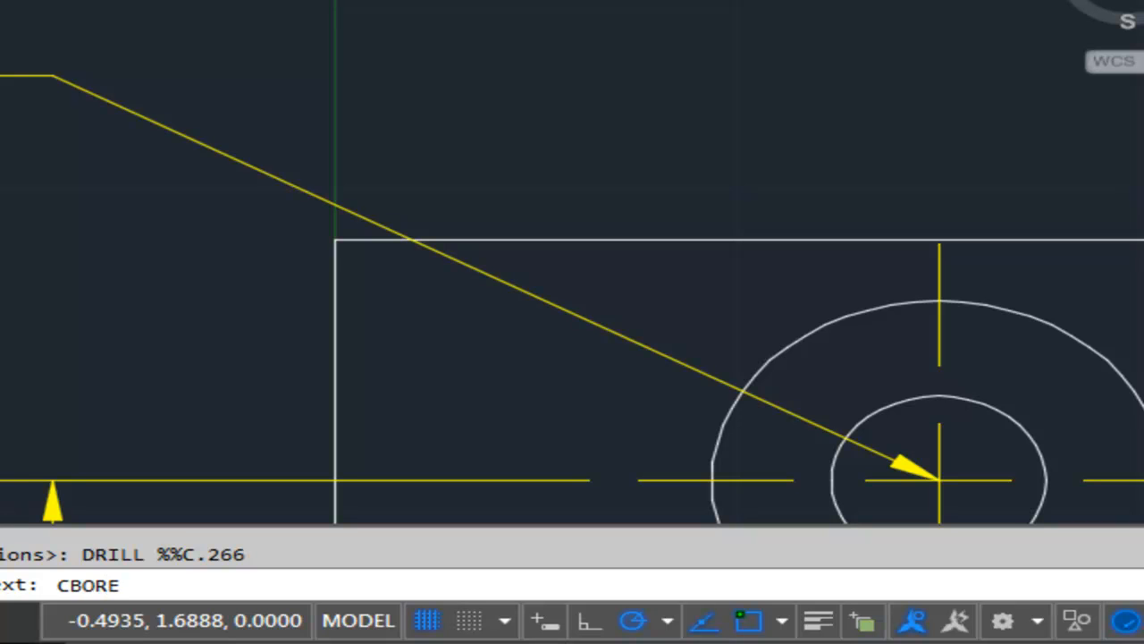
{"action": "type", "text": " %%C.563"}
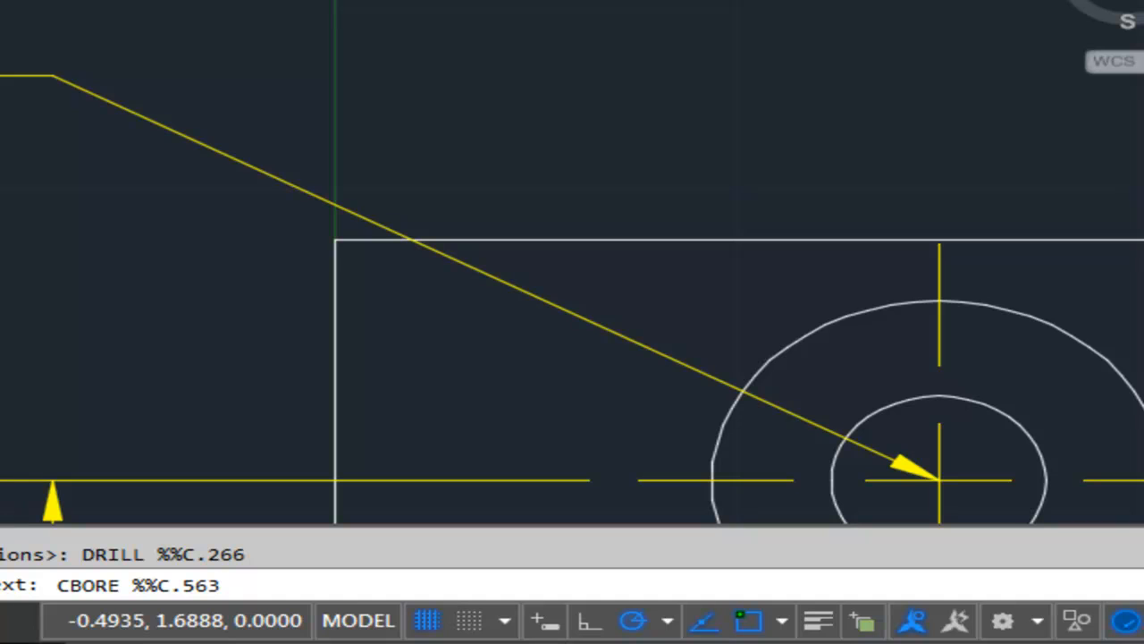
{"action": "key", "text": "Return"}
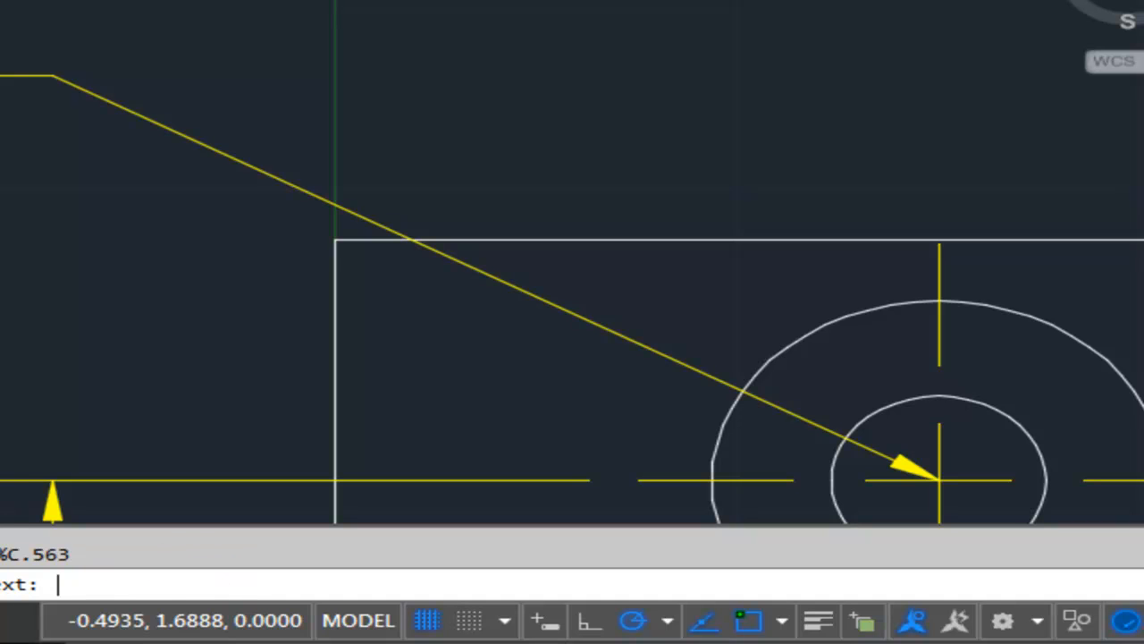
{"action": "type", "text": ".070 DEEP"}
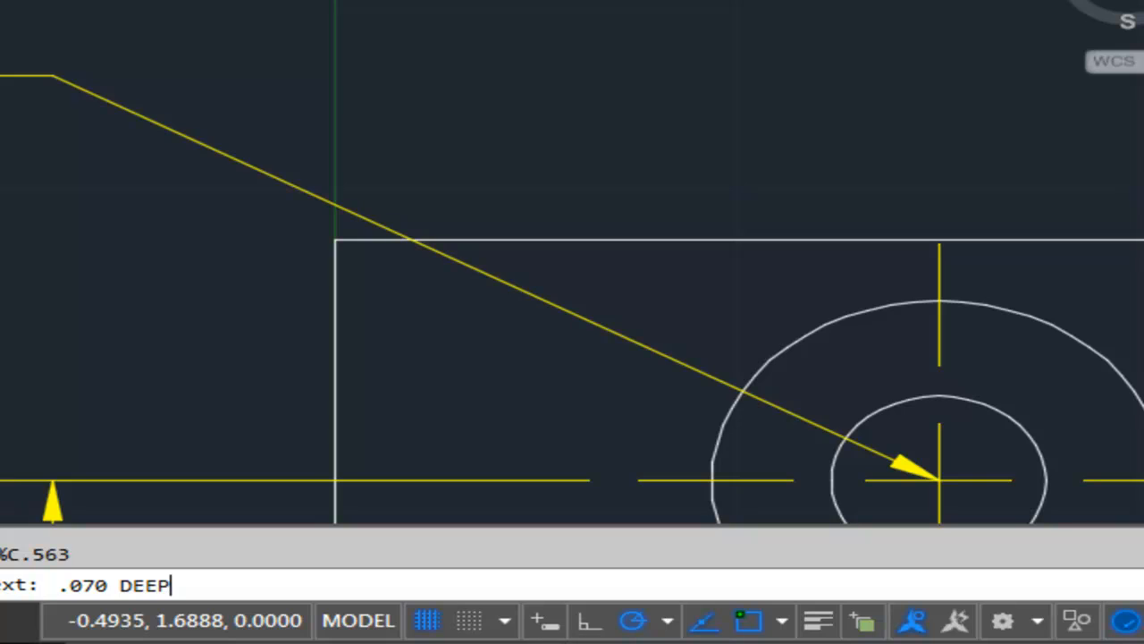
{"action": "key", "text": "Return"}
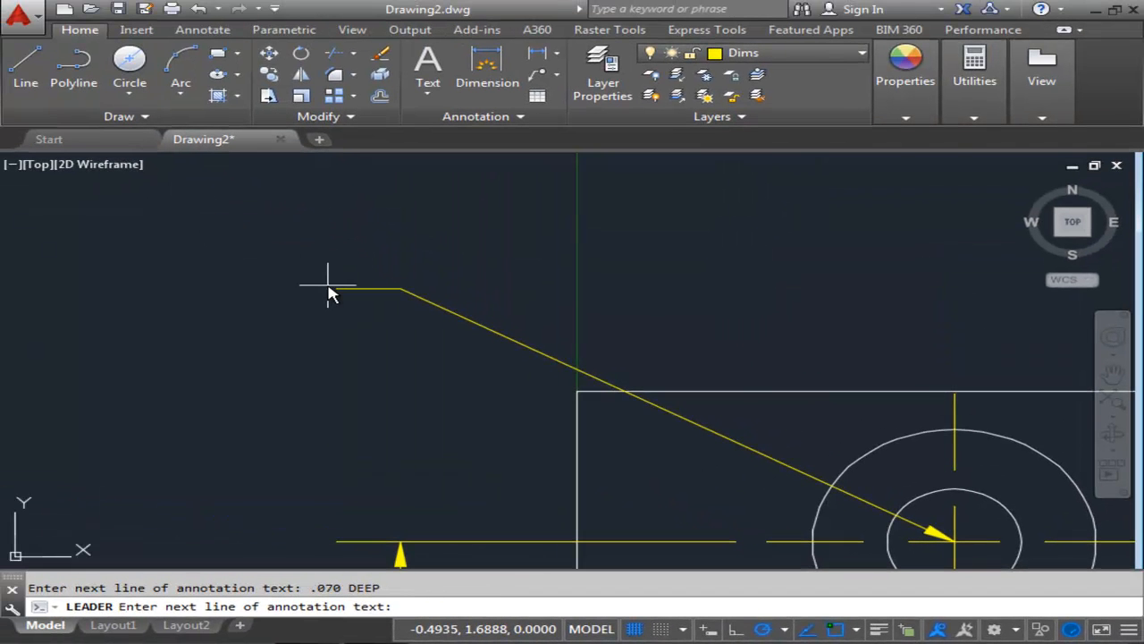
{"action": "key", "text": "Return"}
Open the new leader's annotation in the text editor and close the editor without changes.
{"action": "mouse_move", "coordinate": [384, 332]}
{"action": "middle_mouse_down"}
{"action": "mouse_move", "coordinate": [511, 332]}
{"action": "mouse_move", "coordinate": [556, 384]}
{"action": "middle_mouse_up"}
{"action": "scroll", "coordinate": [506, 343], "scroll_direction": "down", "scroll_amount": 2}
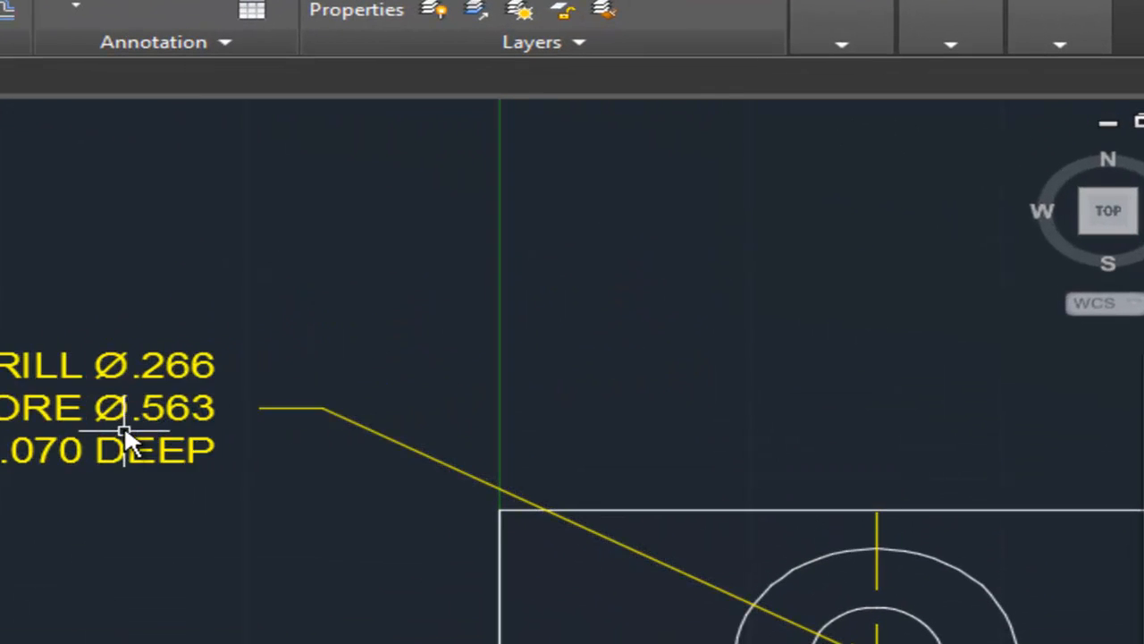
{"action": "scroll", "coordinate": [112, 417], "scroll_direction": "up", "scroll_amount": 2}
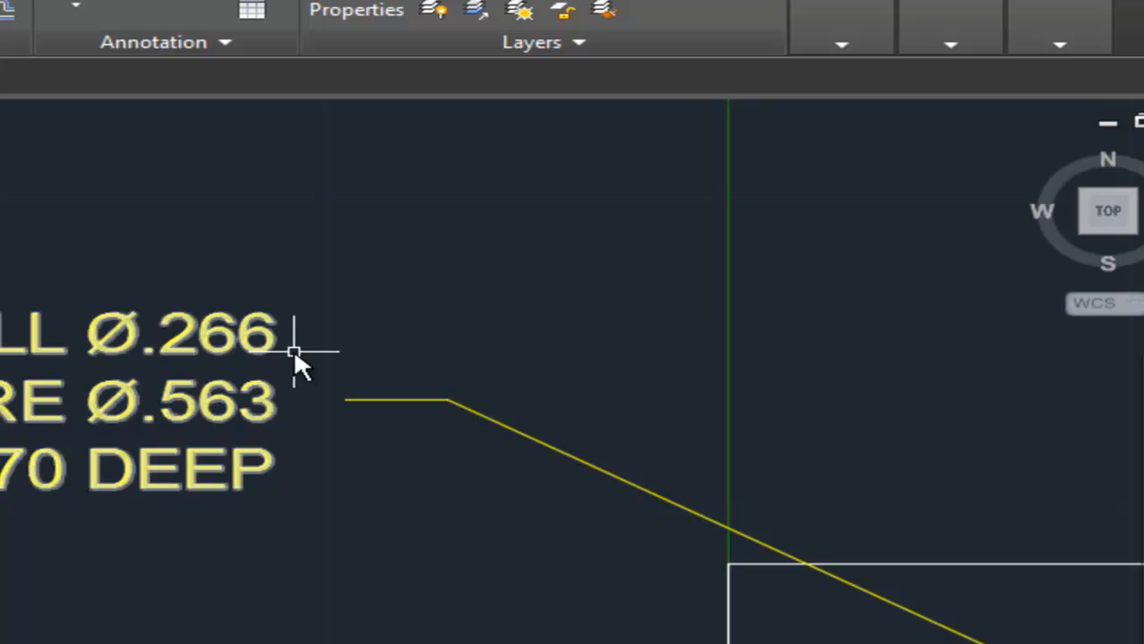
{"action": "left_click", "coordinate": [233, 341]}
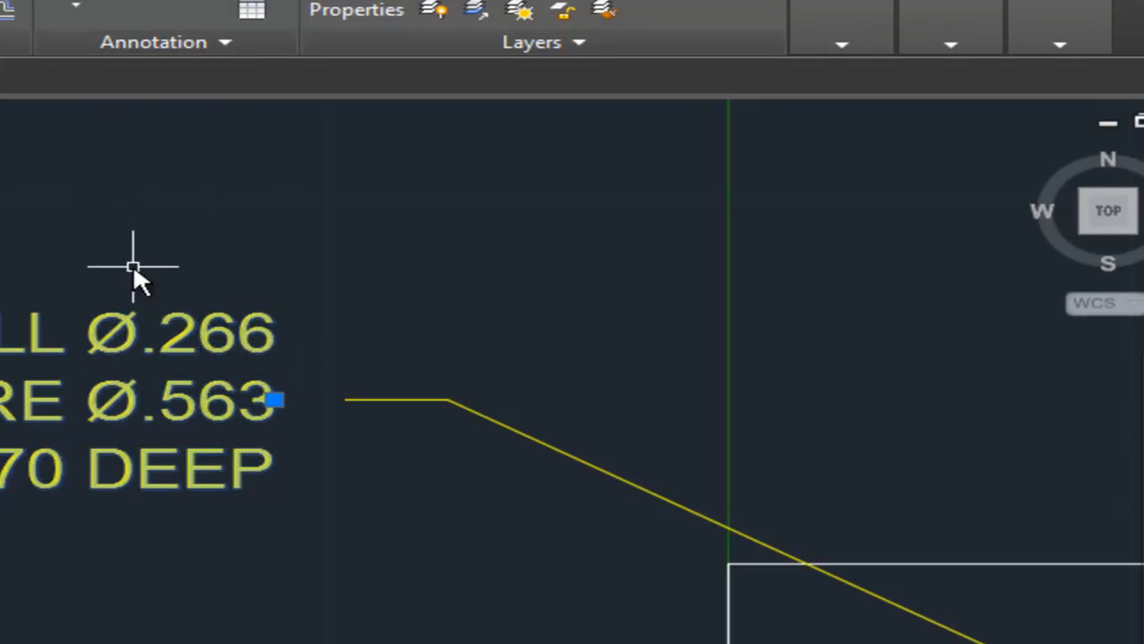
{"action": "double_click", "coordinate": [116, 333]}
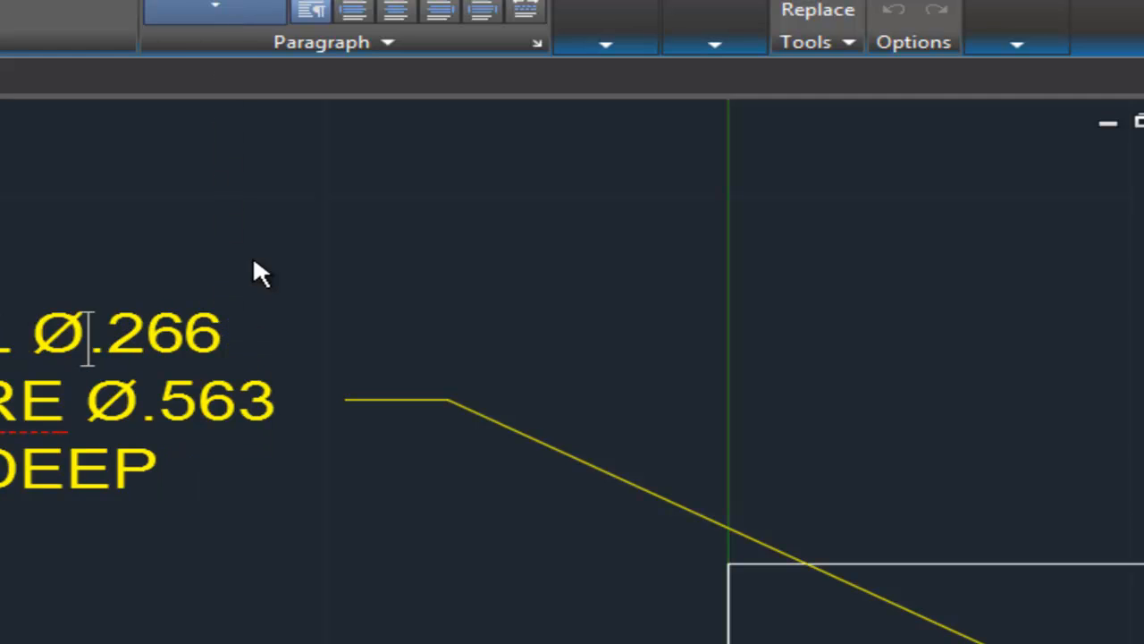
{"action": "left_click", "coordinate": [274, 176]}
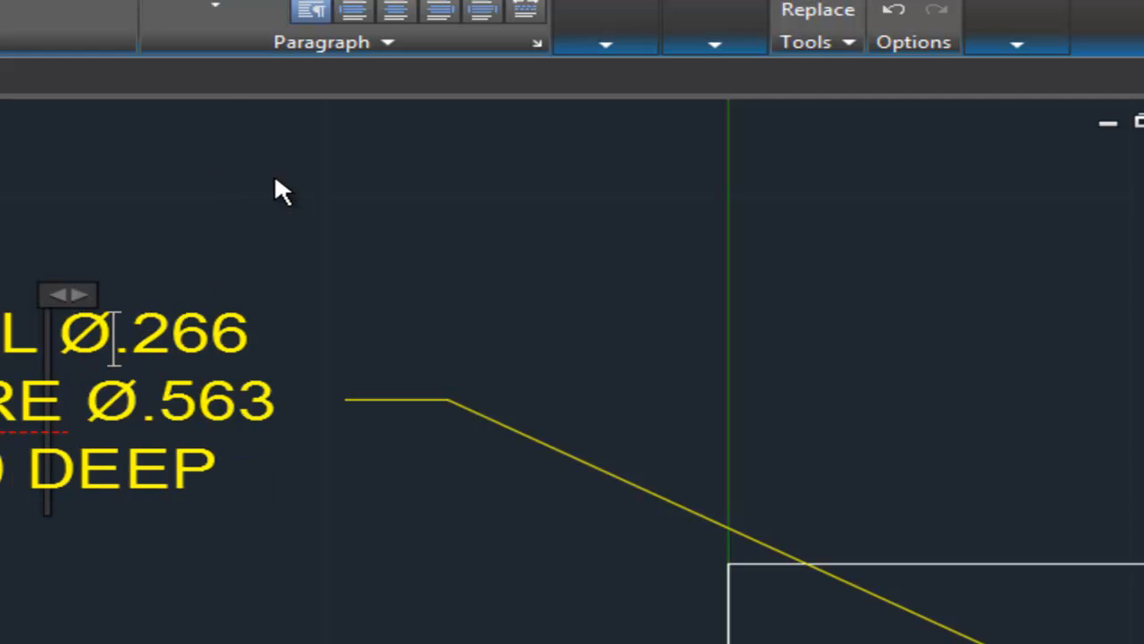
{"action": "mouse_move", "coordinate": [1016, 42]}
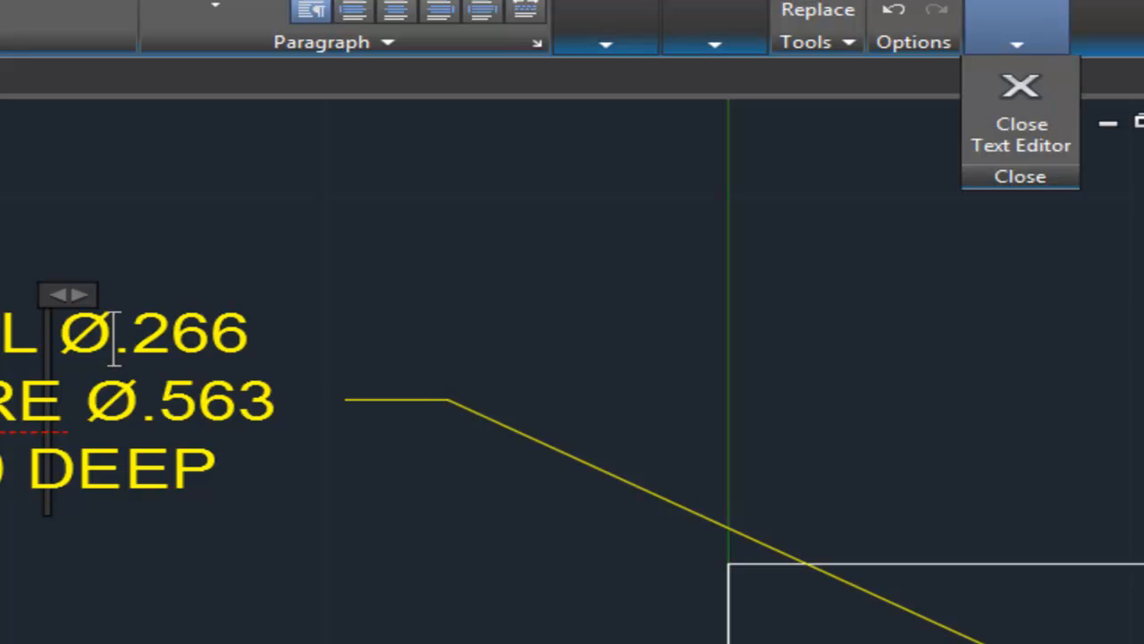
{"action": "left_click", "coordinate": [1010, 125]}
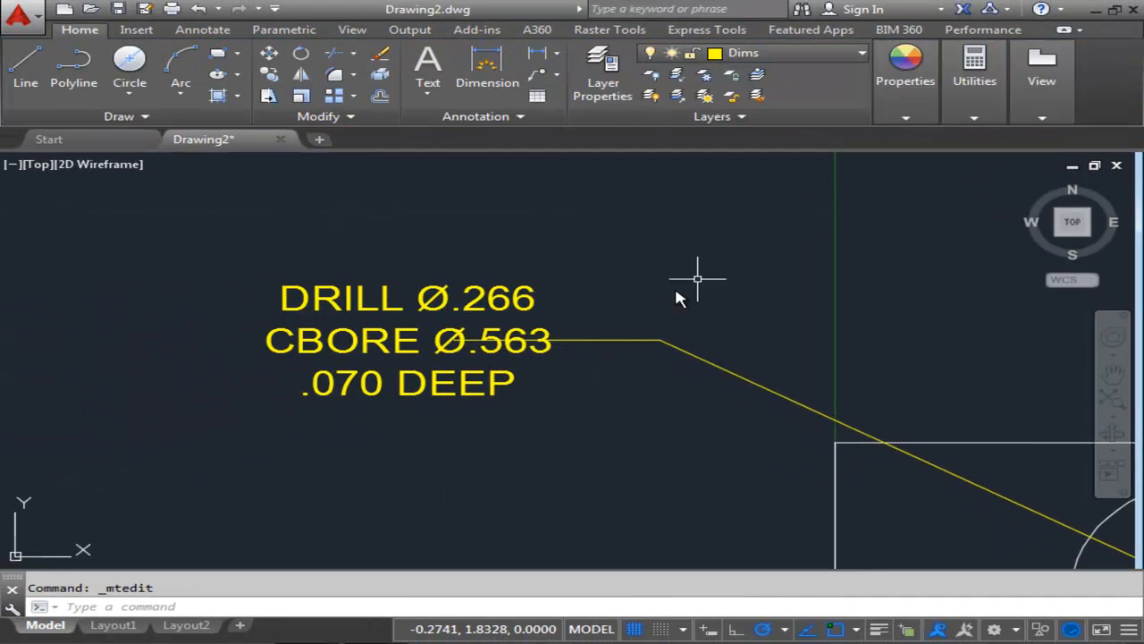
{"action": "left_click", "coordinate": [600, 346]}
{"action": "left_click", "coordinate": [454, 341]}
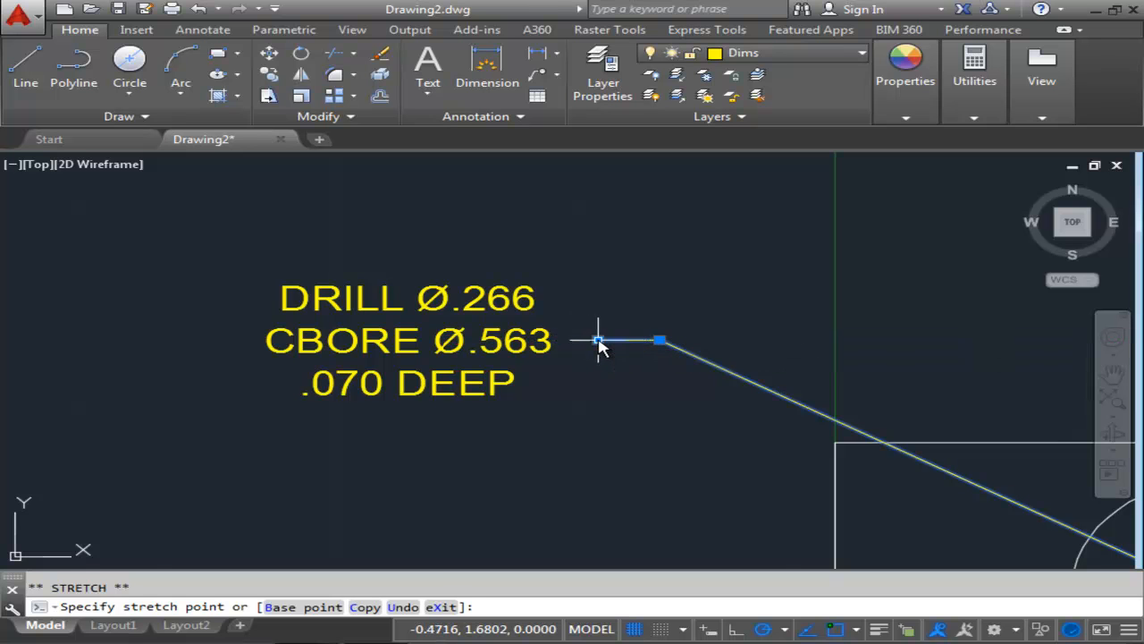
{"action": "left_click", "coordinate": [597, 340]}
{"action": "key", "text": "Escape"}
{"action": "scroll", "coordinate": [623, 309], "scroll_direction": "down", "scroll_amount": 4}
{"action": "scroll", "coordinate": [605, 357], "scroll_direction": "up", "scroll_amount": 2}
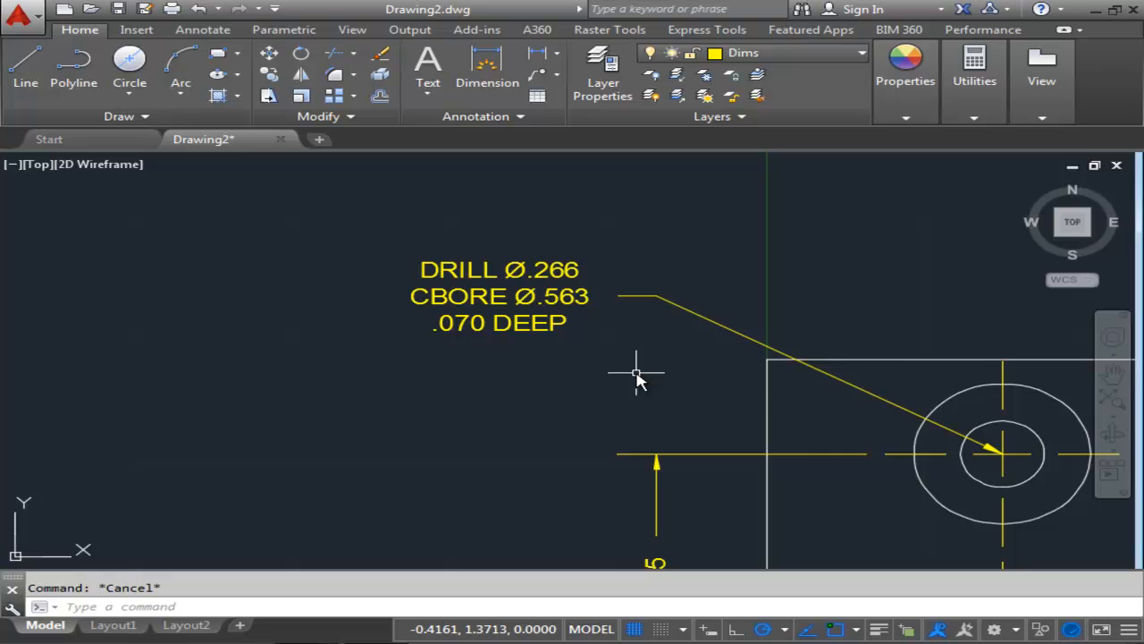
{"action": "scroll", "coordinate": [636, 379], "scroll_direction": "down", "scroll_amount": 5}
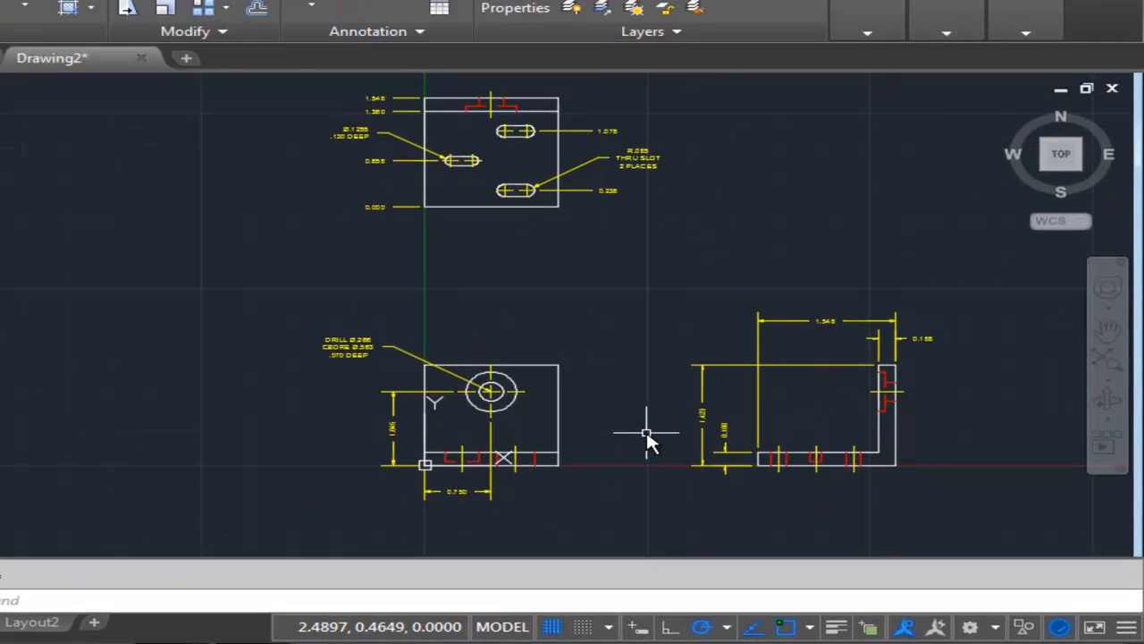
{"action": "middle_click_drag", "start_coordinate": [736, 448], "coordinate": [642, 482]}
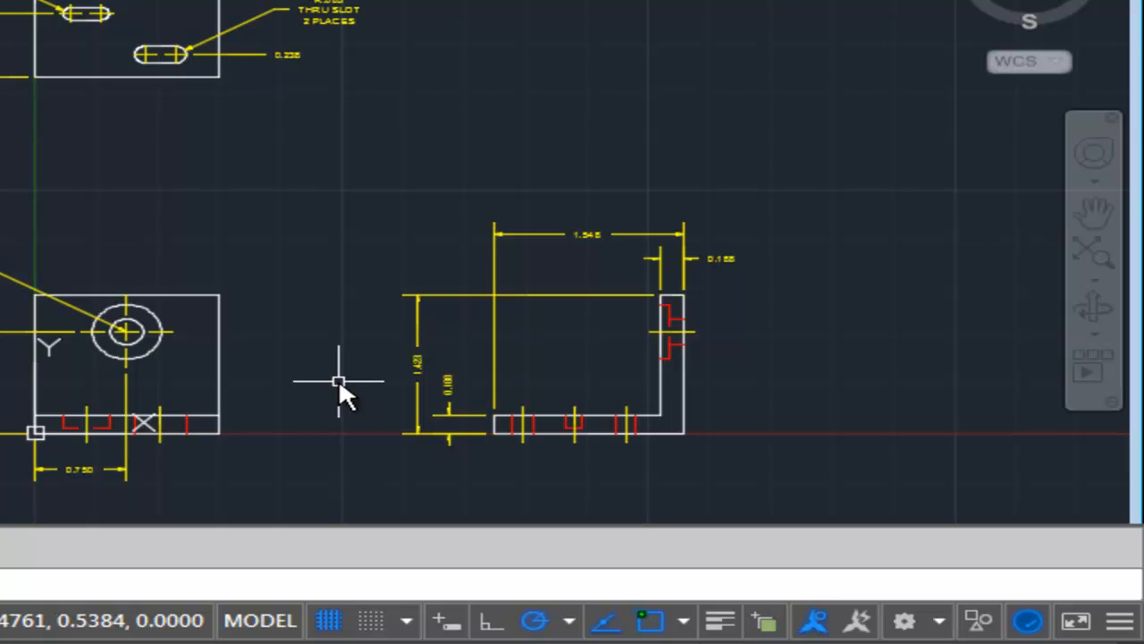